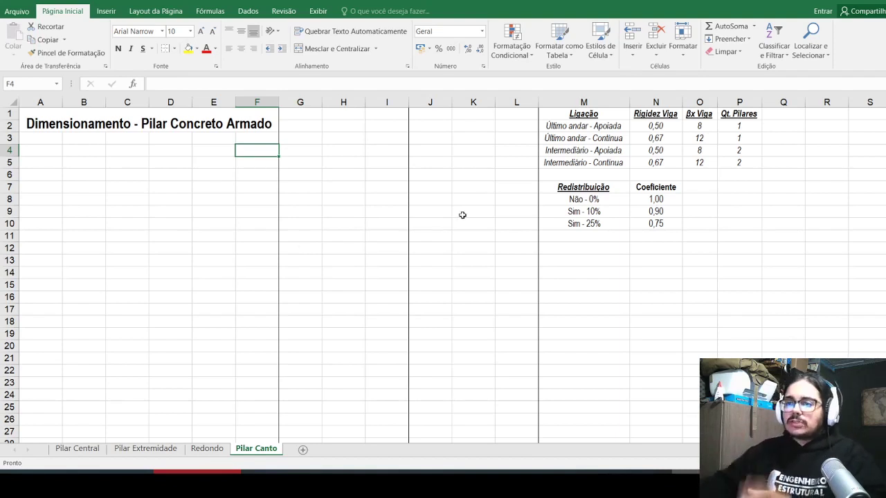
# Step: Add a border line beneath the merged title cell "Dimensionamento - Pilar Concreto Armado"
pyautogui.click(149, 115)
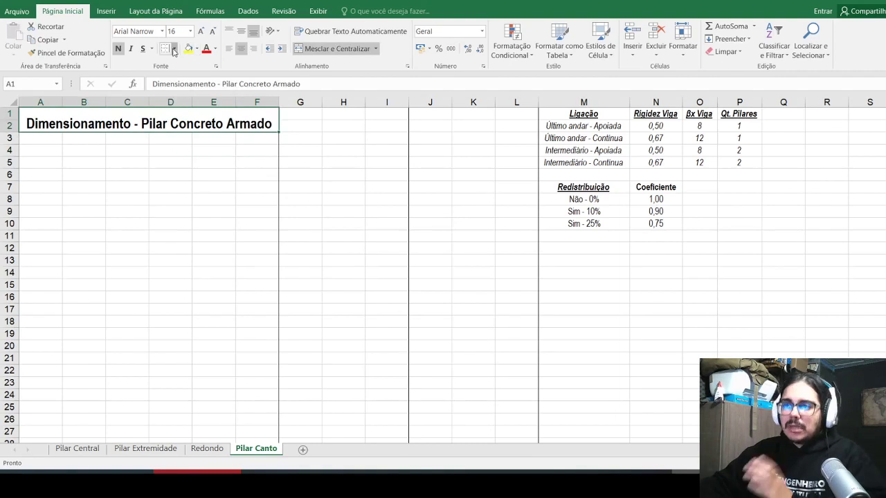
pyautogui.click(174, 49)
pyautogui.click(193, 163)
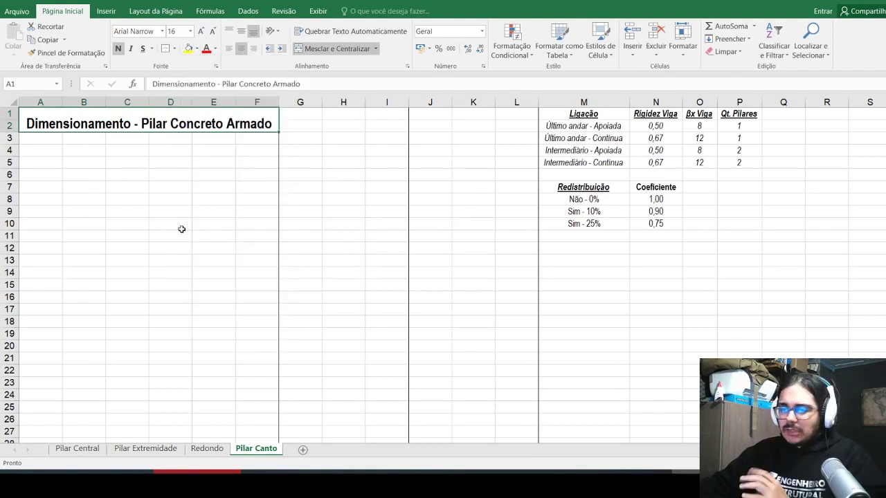
pyautogui.click(182, 229)
# Step: Check the input list on the Pilar Extremidade sheet, label A3 of Pilar Canto "Larg eixo X:" and autofit column A
pyautogui.click(146, 448)
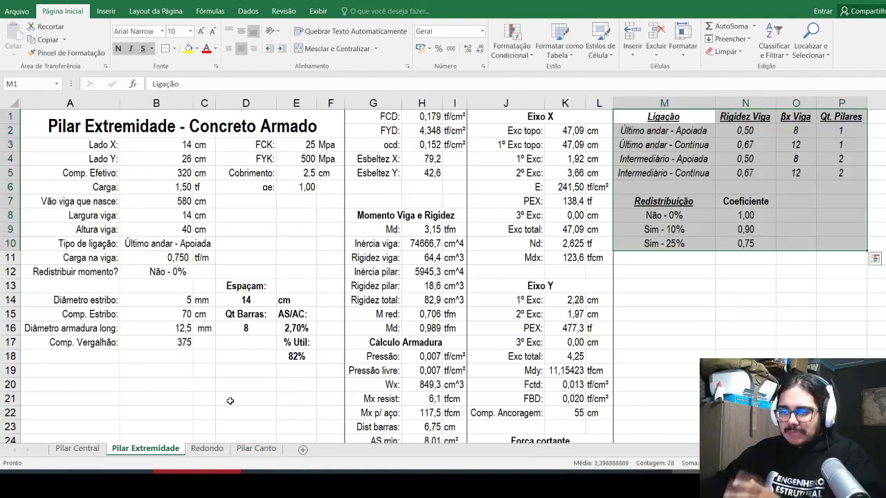
pyautogui.click(256, 448)
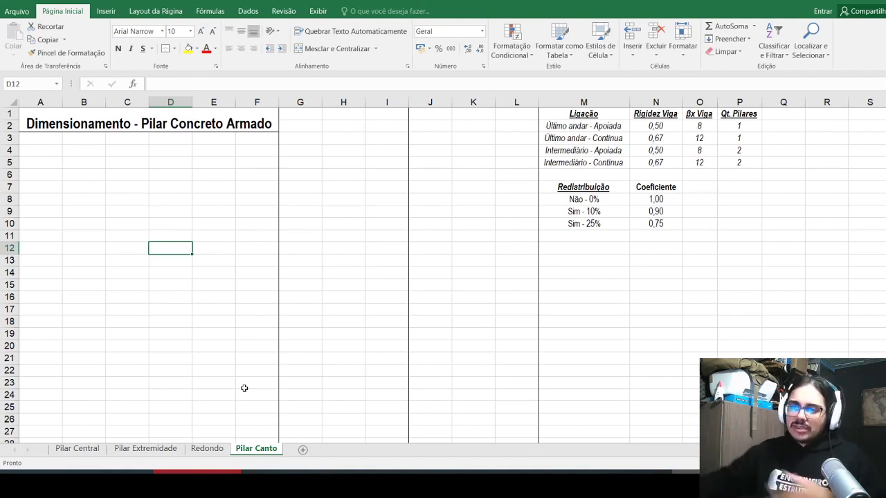
pyautogui.click(55, 142)
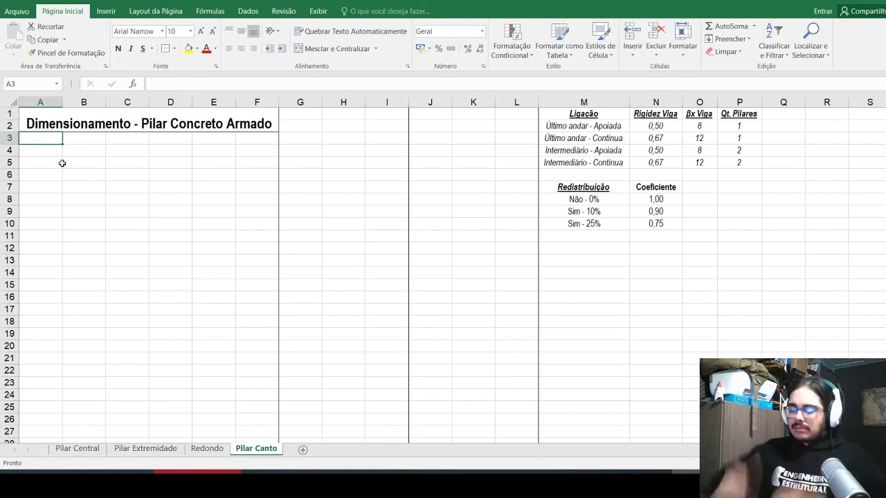
pyautogui.write('Larg eixo X:')
pyautogui.press('Return')
pyautogui.press('Up')
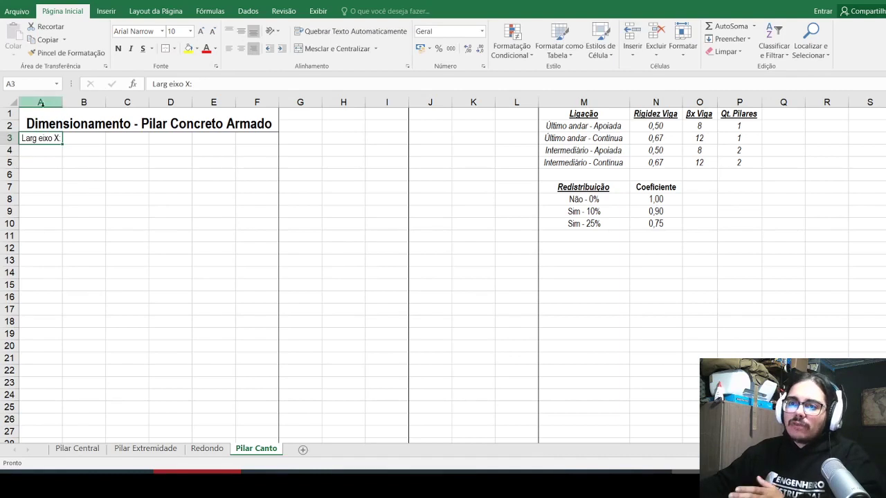
pyautogui.doubleClick(63, 102)
# Step: Enter 19 in B3 as the X-axis width, with the unit cm in C3
pyautogui.click(87, 138)
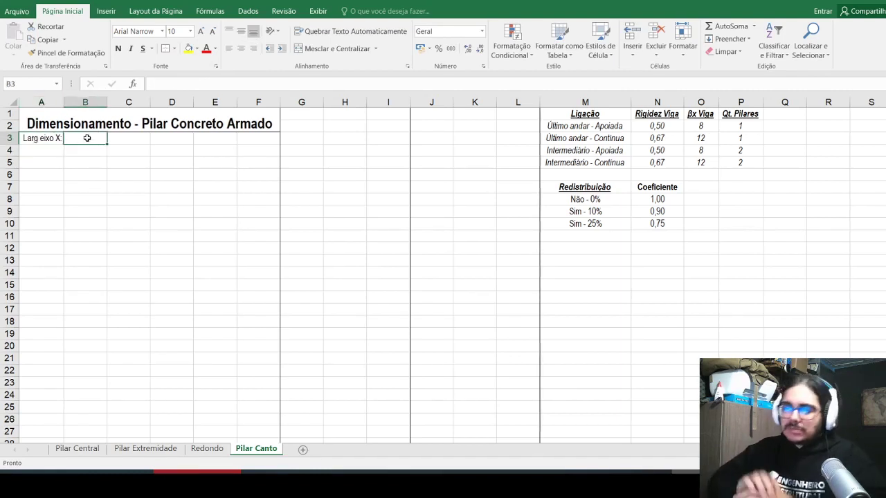
pyautogui.write('19')
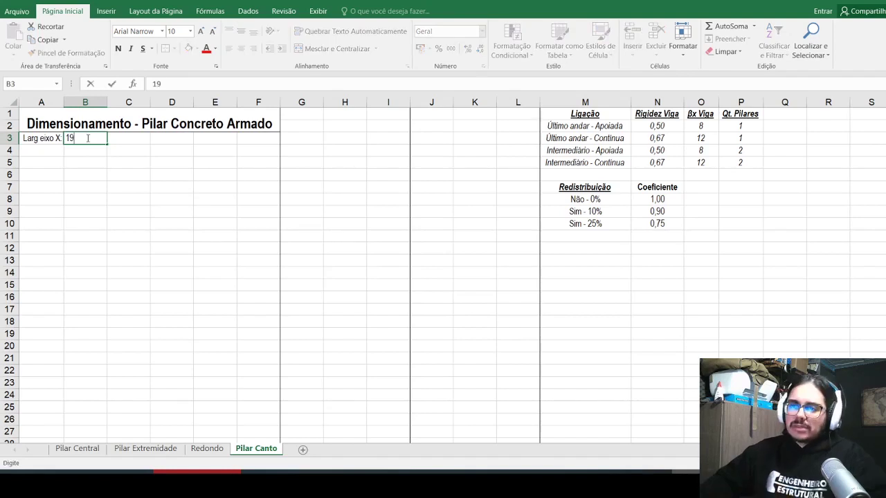
pyautogui.press('Tab')
pyautogui.write('cm')
pyautogui.press('Return')
# Step: Fill row 4 with "Larg eixo Y:", 40 and cm, and right-align the label cells A3:A11
pyautogui.press('Left')
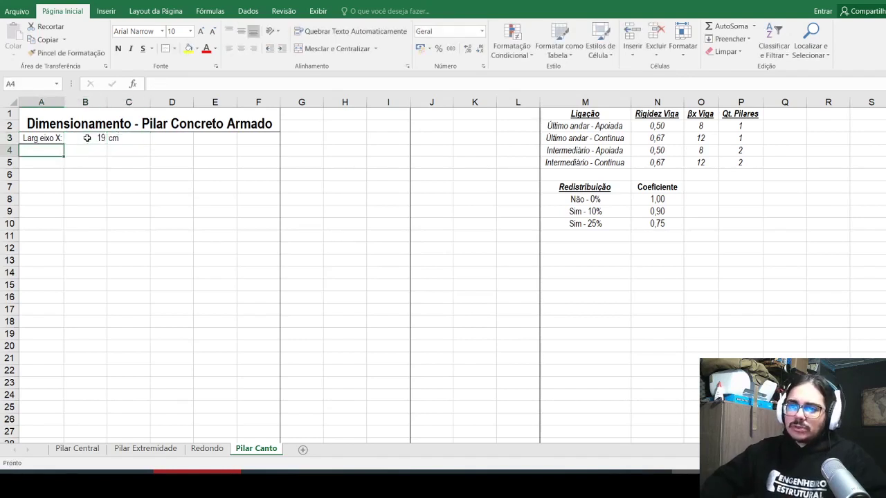
pyautogui.write('Larg eixo Y:')
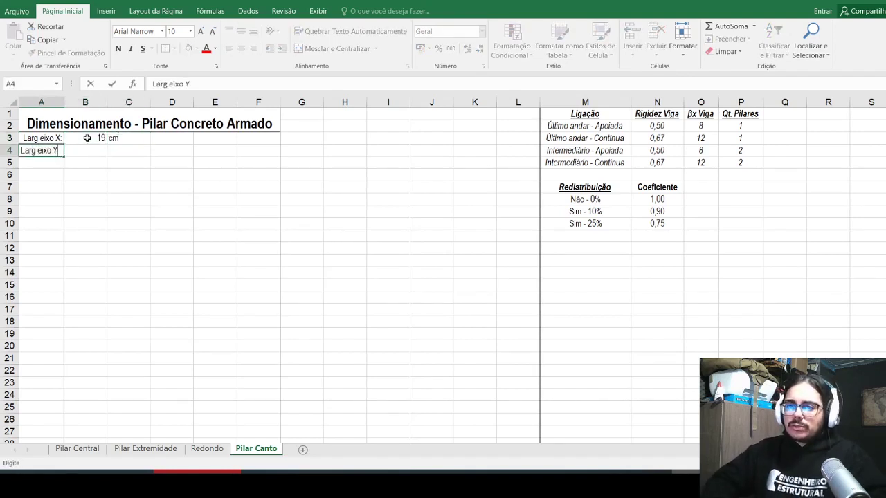
pyautogui.press('Tab')
pyautogui.write('40')
pyautogui.press('Tab')
pyautogui.write('cm')
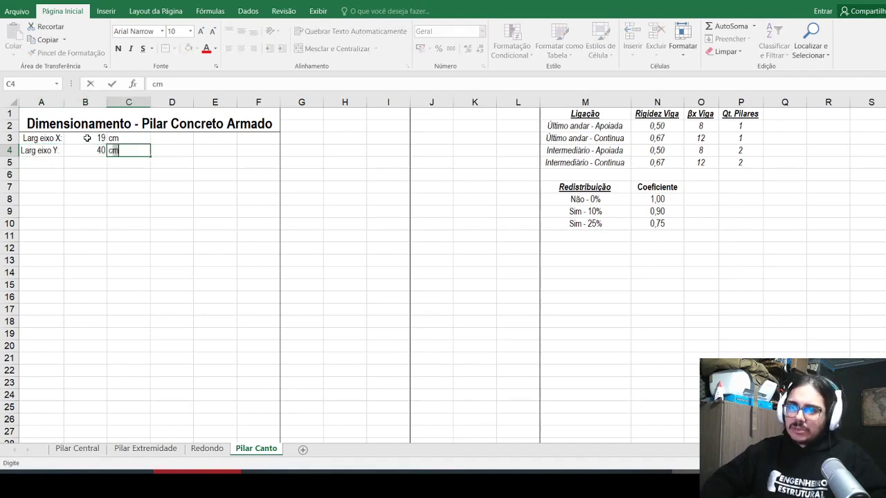
pyautogui.press('Return')
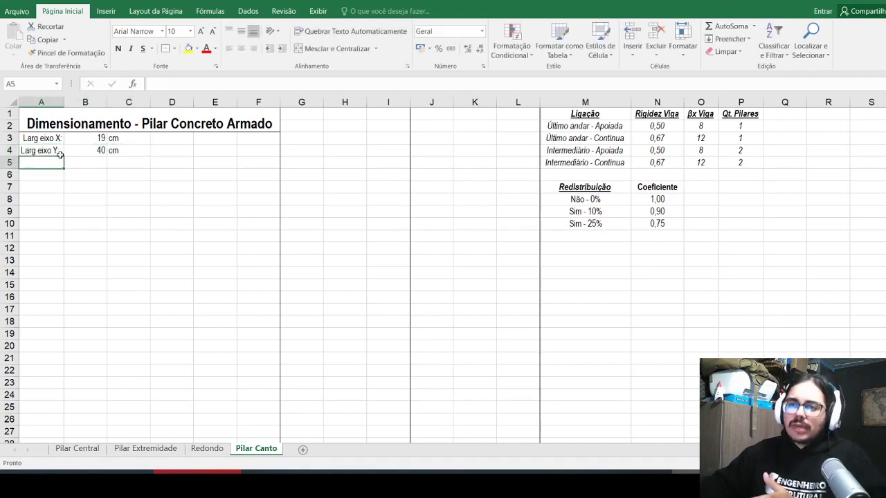
pyautogui.moveTo(57, 138); pyautogui.dragTo(38, 233)
pyautogui.click(253, 49)
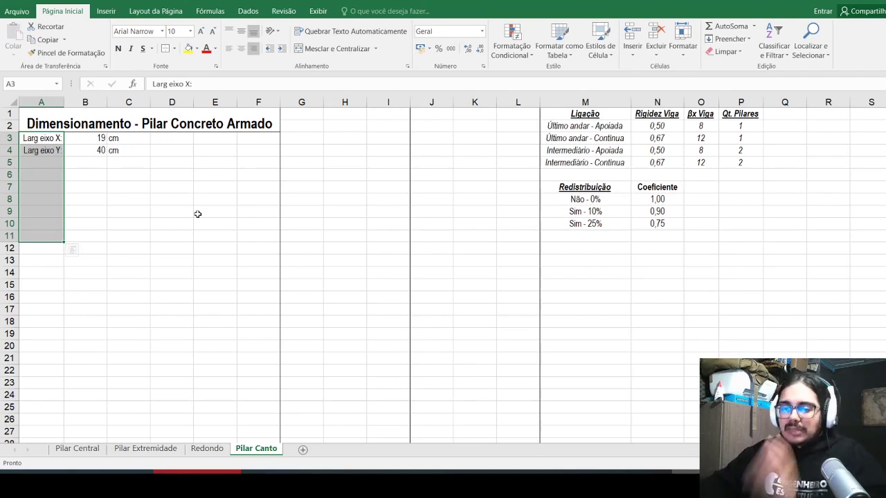
# Step: Consult the Pilar Extremidade sheet, and label cell A5 of the Pilar Canto sheet "Eixo-eixo andar:"
pyautogui.click(142, 448)
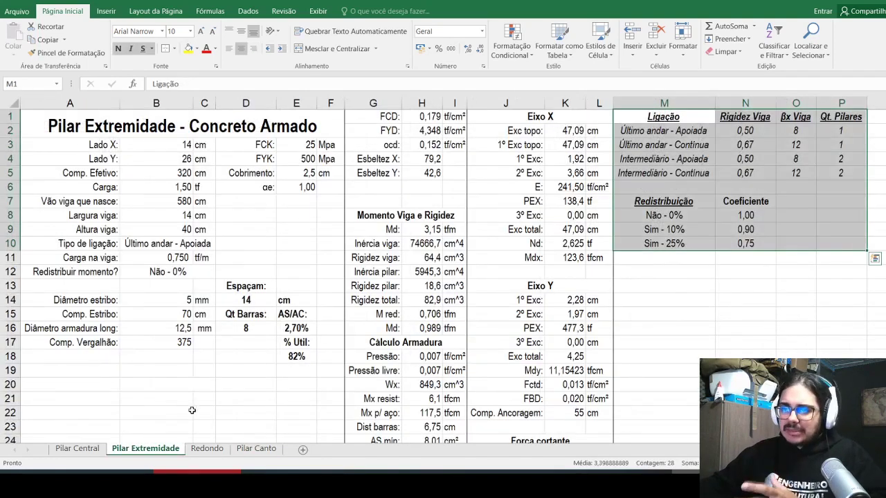
pyautogui.click(256, 449)
pyautogui.click(40, 170)
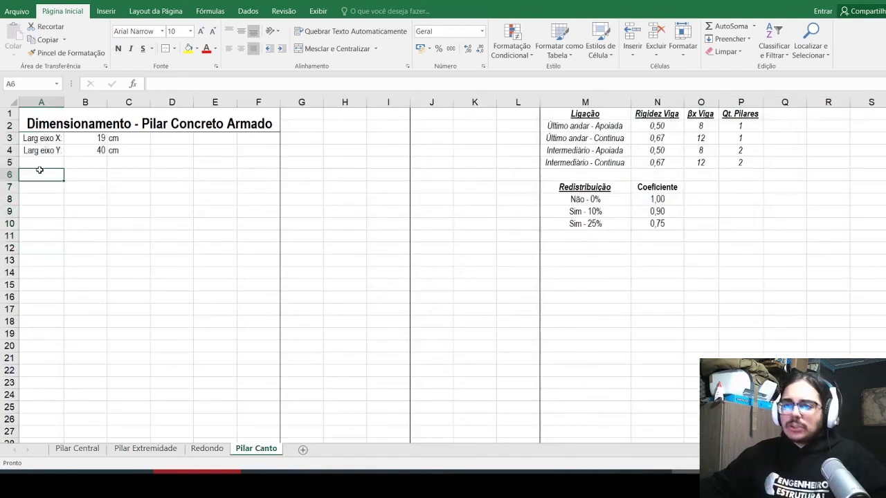
pyautogui.press('Up')
pyautogui.press('Up')
pyautogui.press('Down')
pyautogui.write('E')
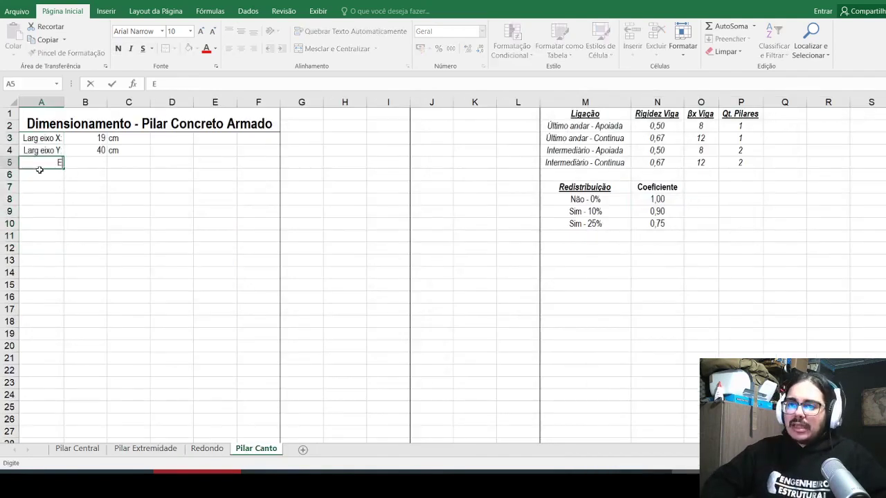
pyautogui.write('ixo-eixo andar')
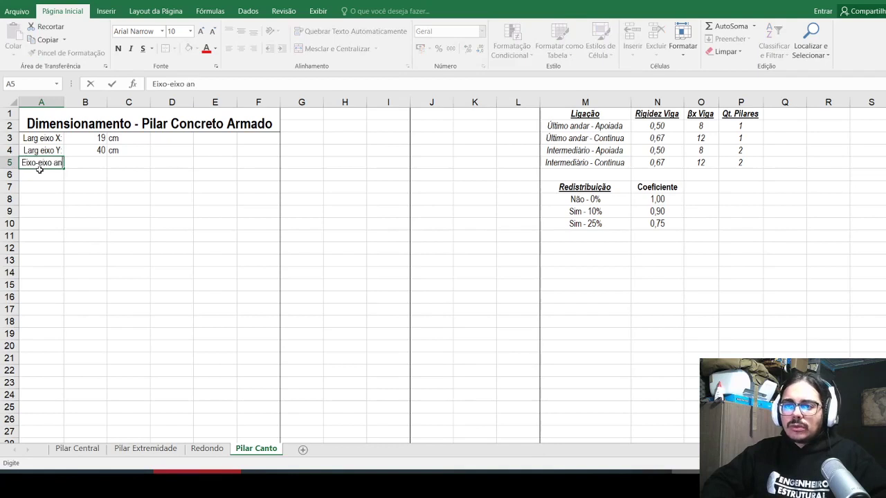
pyautogui.press('Return')
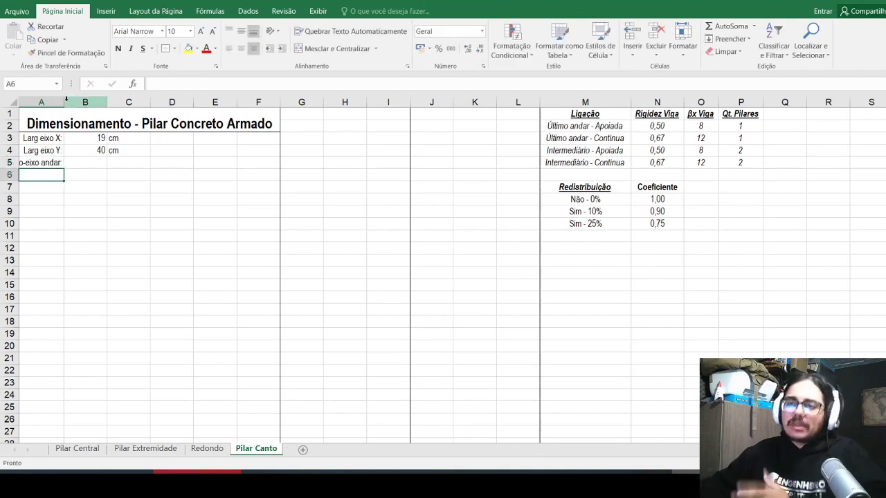
# Step: Autofit column A to its longest label and narrow column B
pyautogui.click(69, 102)
pyautogui.doubleClick(64, 102)
pyautogui.moveTo(122, 102); pyautogui.dragTo(109, 102)
# Step: Enter 280 in B5 as the floor axis-to-axis height, with the unit cm in C5
pyautogui.click(108, 170)
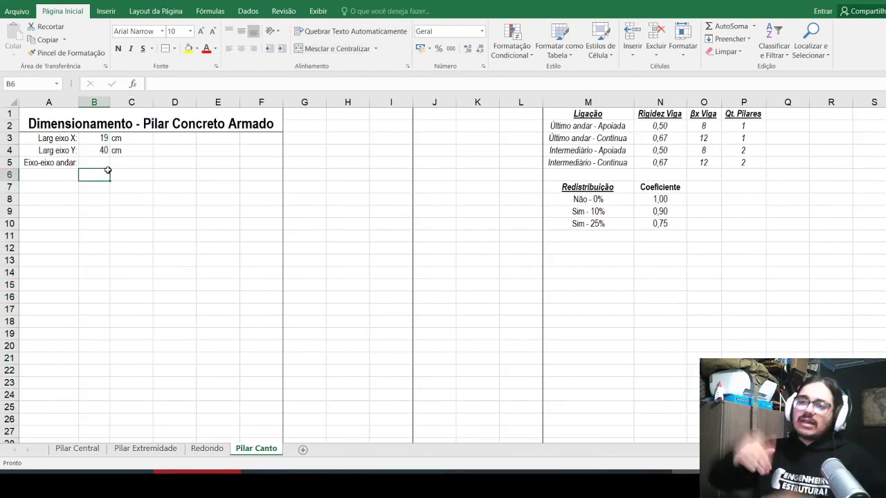
pyautogui.press('Up')
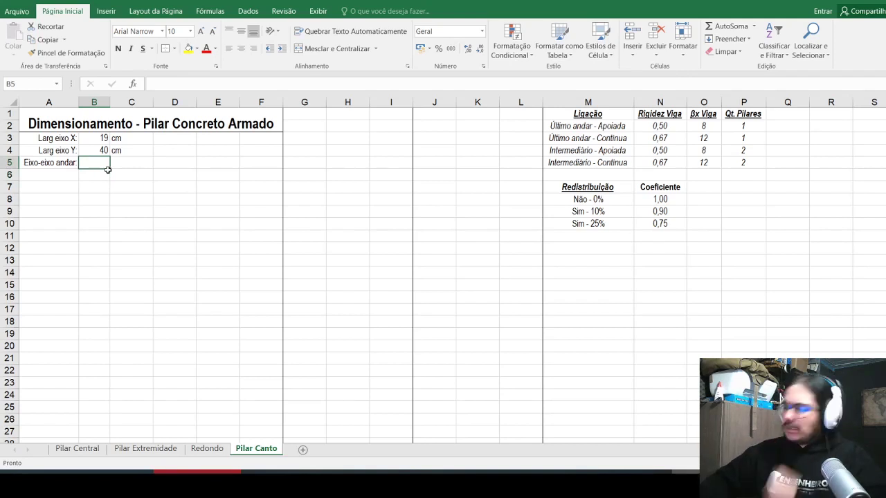
pyautogui.write('280')
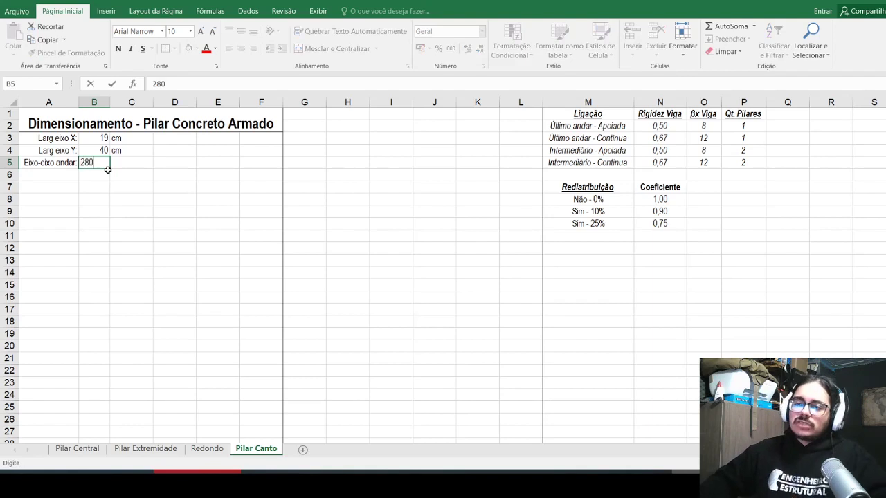
pyautogui.press('Return')
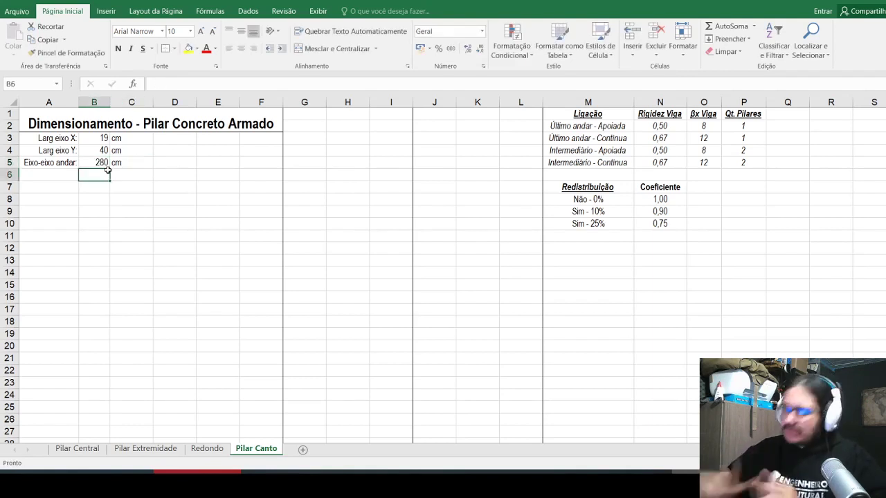
# Step: Consult the Pilar Extremidade sheet again, and label cell A6 of the Pilar Canto sheet "Carga axial:"
pyautogui.click(146, 448)
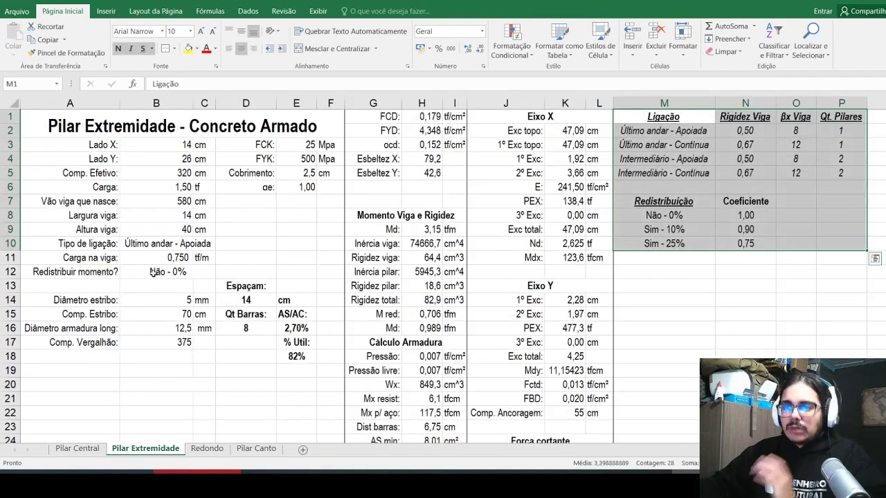
pyautogui.click(256, 448)
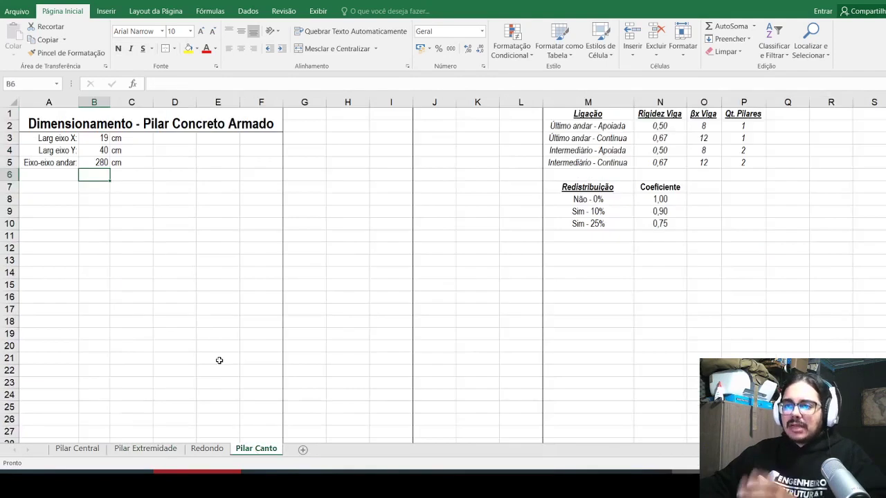
pyautogui.click(46, 173)
pyautogui.write('Carga axial')
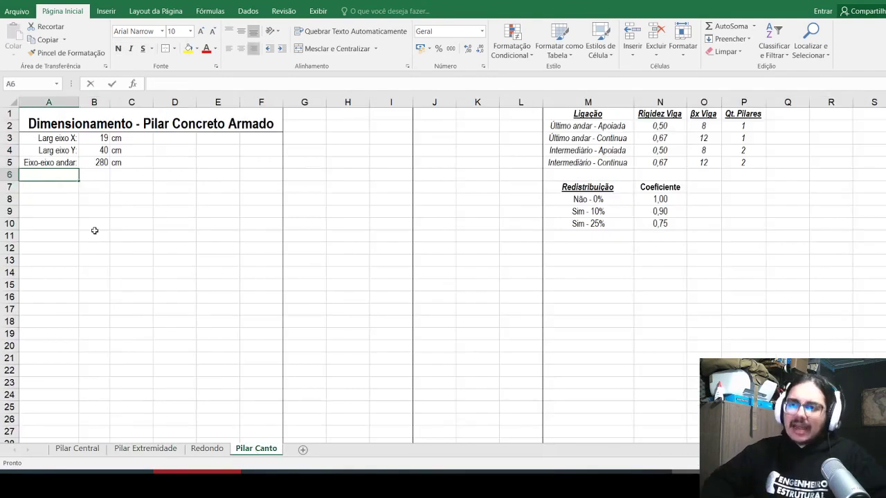
pyautogui.write(':')
pyautogui.press('Tab')
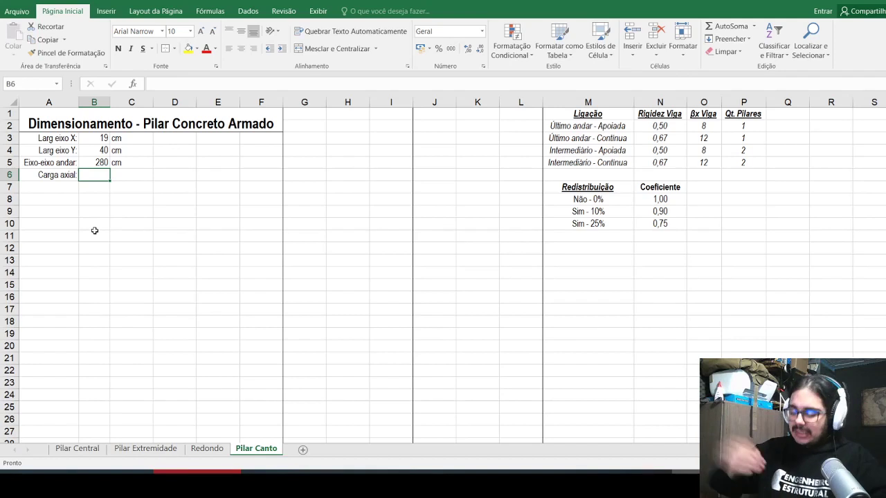
# Step: Enter 90 in B6 as the axial load, with the unit tf in C6
pyautogui.write('90')
pyautogui.press('Tab')
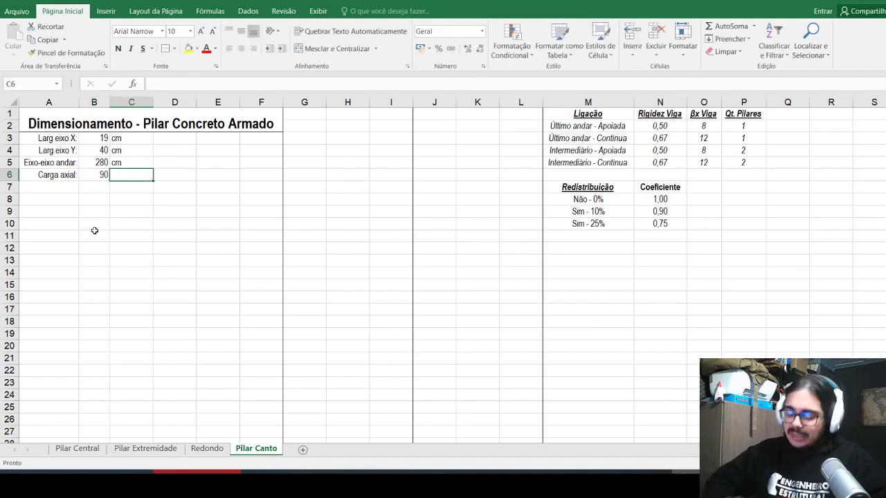
pyautogui.write('c')
pyautogui.press('BackSpace')
pyautogui.press('BackSpace')
pyautogui.write('tf')
pyautogui.press('Return')
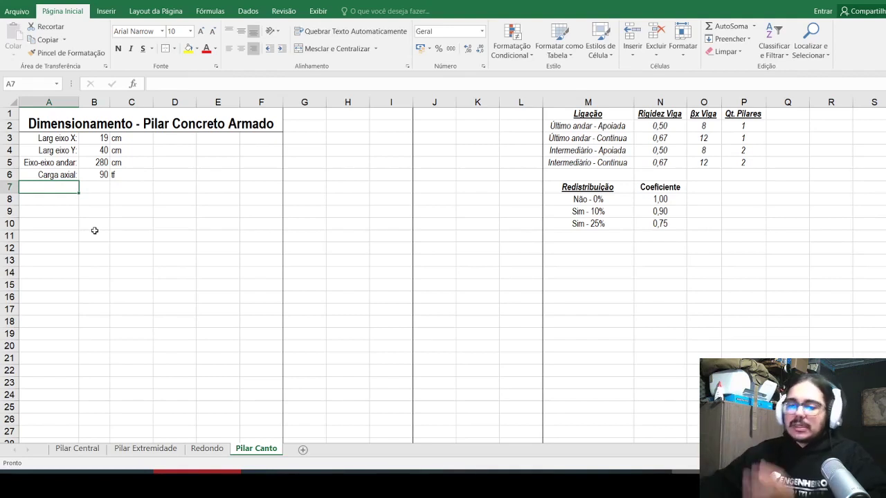
# Step: Check the material inputs on Pilar Extremidade, and add a right-aligned "FCK:" label in D3 of Pilar Canto
pyautogui.click(142, 449)
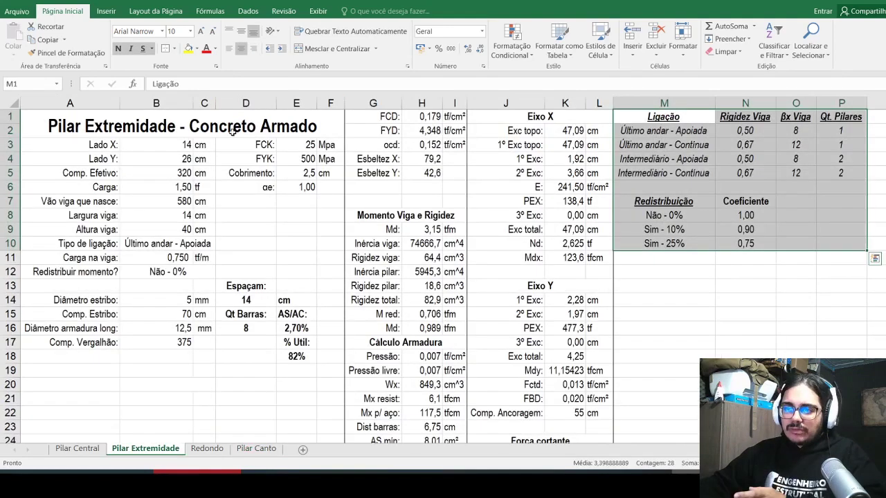
pyautogui.click(271, 449)
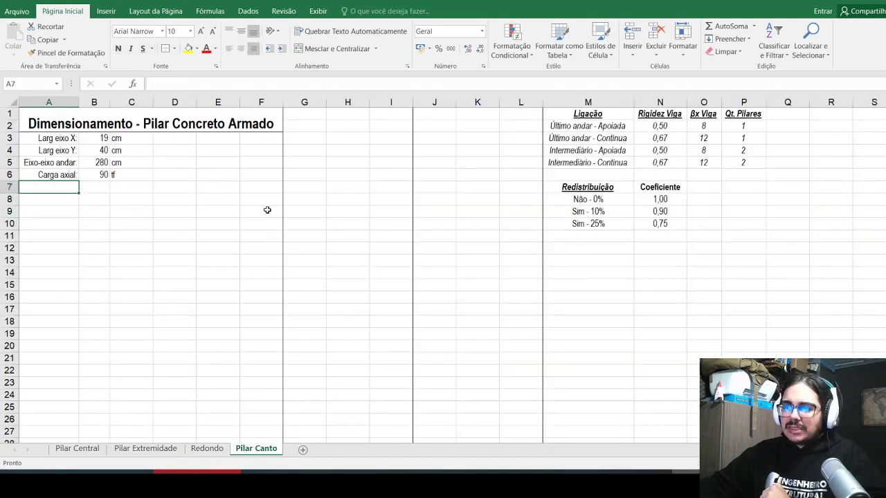
pyautogui.click(171, 142)
pyautogui.write('FCK:')
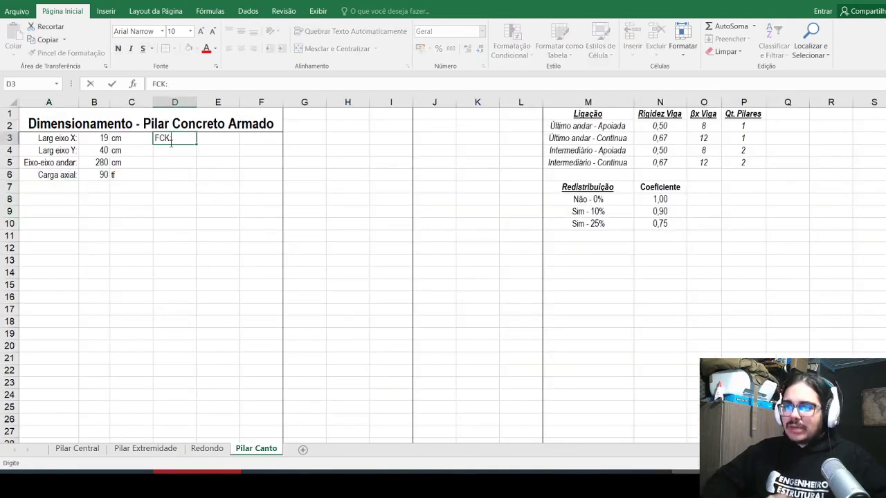
pyautogui.press('Return')
pyautogui.click(171, 141)
pyautogui.click(254, 49)
# Step: Enter 25 in E3 as the FCK value, with the unit Mpa in F3
pyautogui.click(211, 140)
pyautogui.write('25')
pyautogui.press('Tab')
pyautogui.write('Mpa')
pyautogui.press('Return')
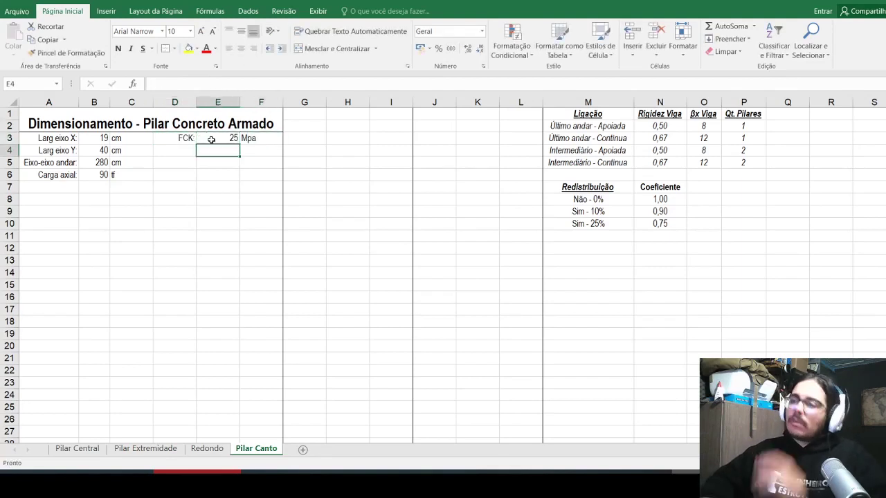
# Step: Add the label "FYK:" in D4 and right-align it
pyautogui.press('Left')
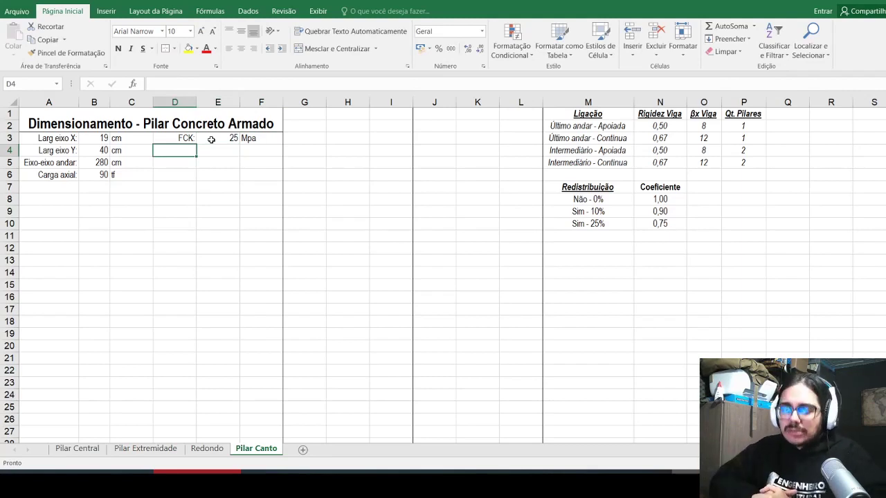
pyautogui.write('FYK:')
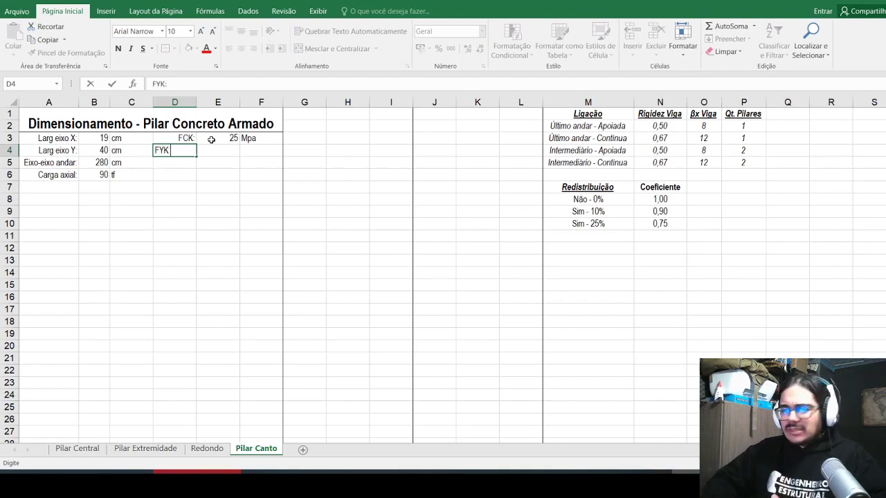
pyautogui.press('Return')
pyautogui.press('Up')
pyautogui.click(254, 49)
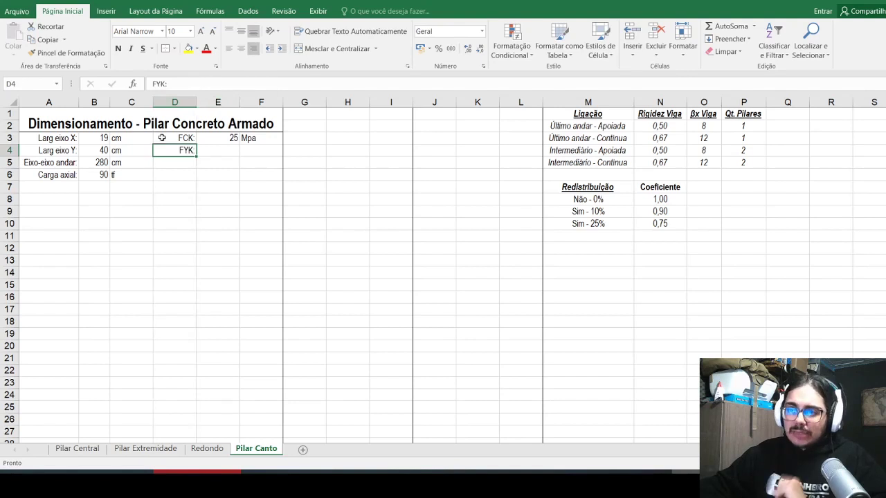
# Step: Fit the widths of columns D and E to their contents
pyautogui.doubleClick(197, 102)
pyautogui.click(193, 152)
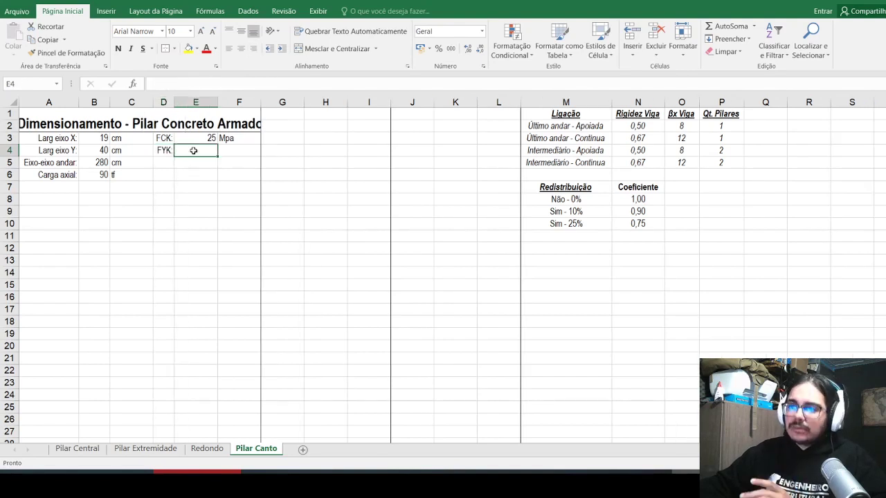
pyautogui.doubleClick(217, 102)
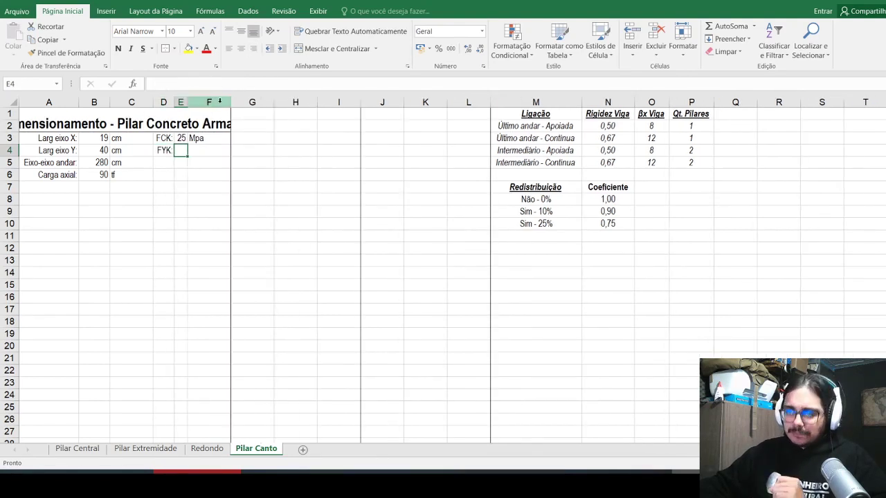
# Step: Set the font size of the merged sheet title "Dimensionamento - Pilar Concreto Armado" to 12
pyautogui.click(124, 125)
pyautogui.click(337, 48)
pyautogui.click(191, 31)
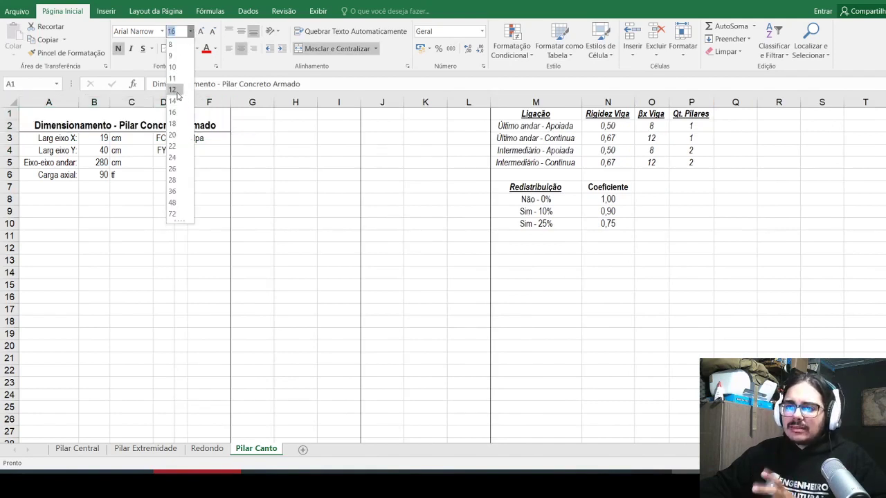
pyautogui.click(181, 139)
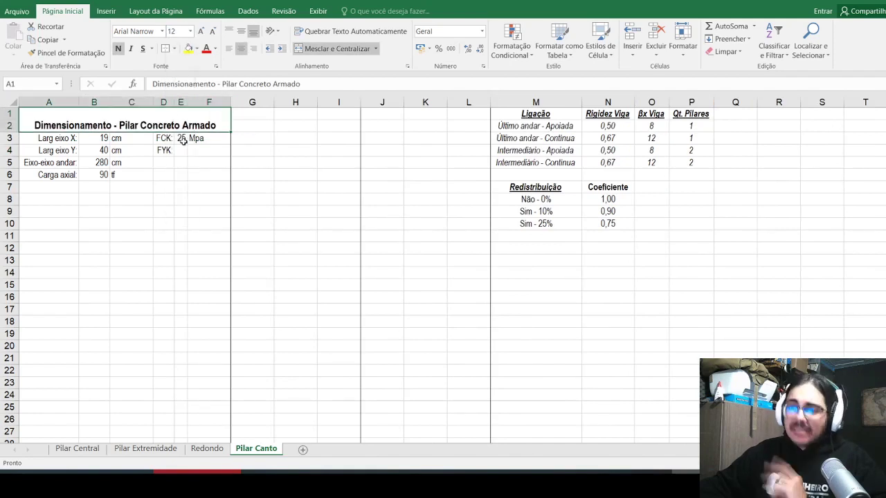
# Step: Enter 500 in E4 as the FYK value, with the unit Mpa in F4
pyautogui.click(185, 149)
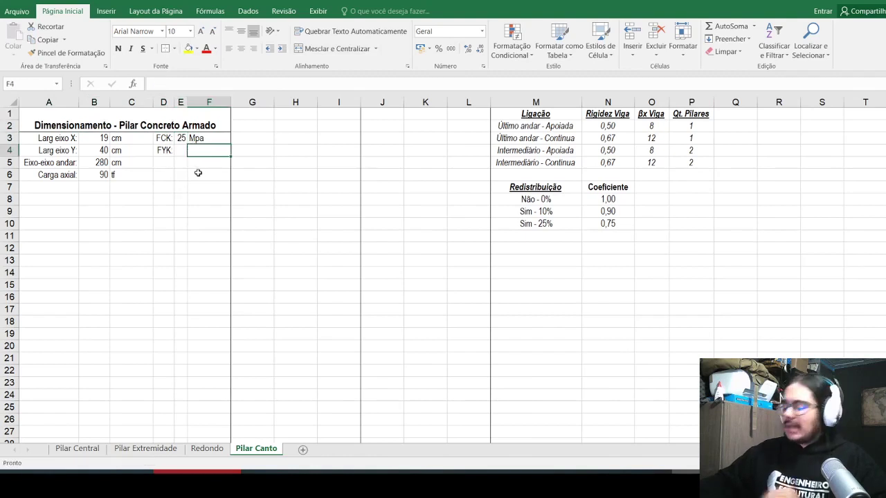
pyautogui.write('5')
pyautogui.press('BackSpace')
pyautogui.write('500')
pyautogui.press('Tab')
pyautogui.write('Mpa')
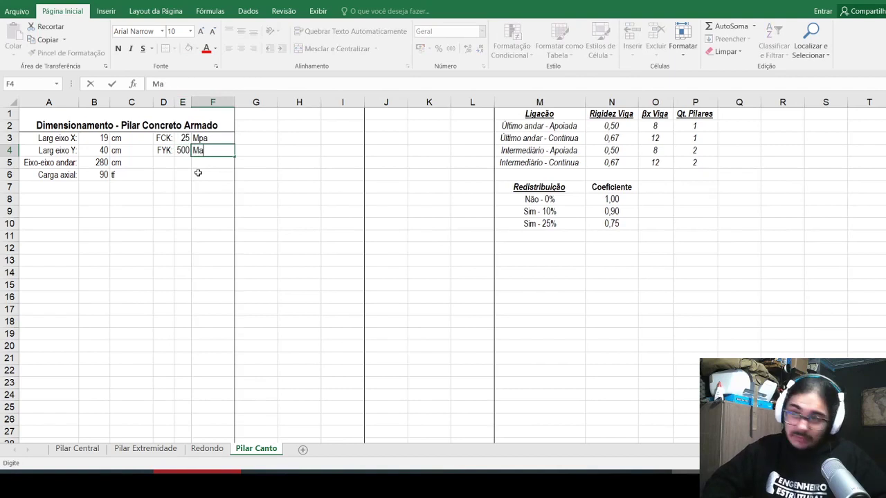
pyautogui.press('Return')
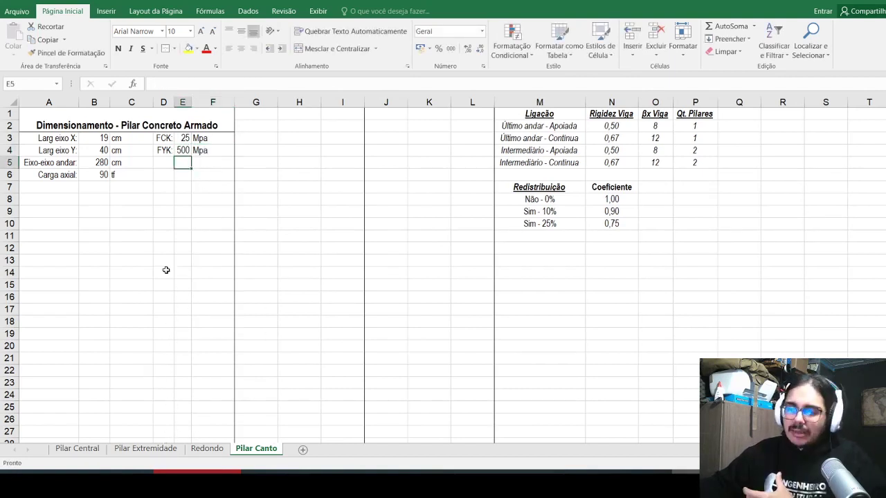
# Step: Add the label "Cobrimento:" in D5 and widen column D to fit it
pyautogui.click(164, 160)
pyautogui.write('Cobrimet')
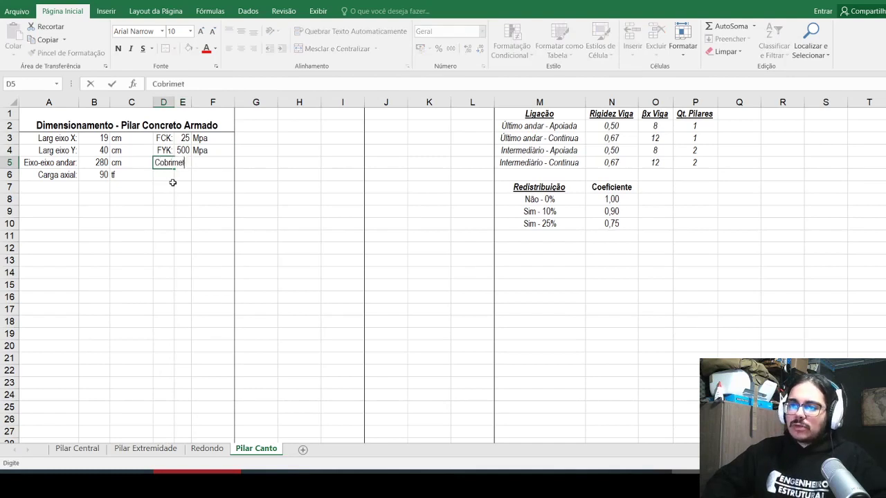
pyautogui.press('BackSpace')
pyautogui.write('nto:')
pyautogui.click(172, 182)
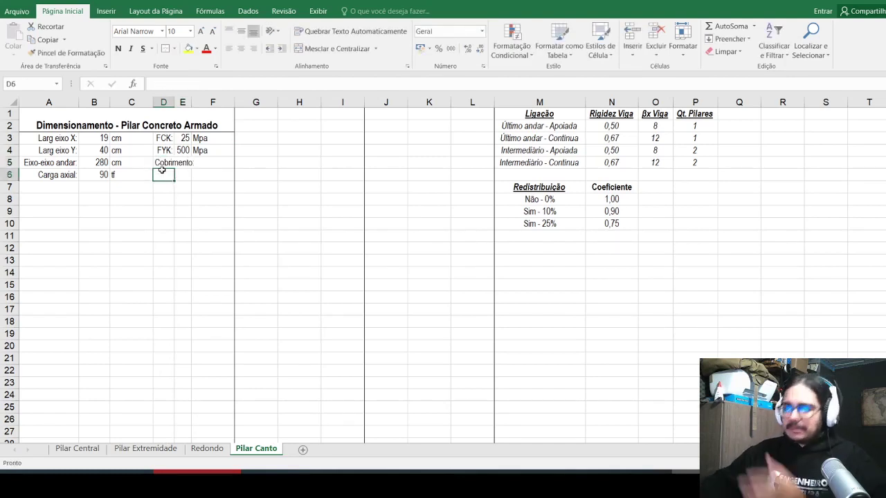
pyautogui.moveTo(174, 103); pyautogui.dragTo(199, 102)
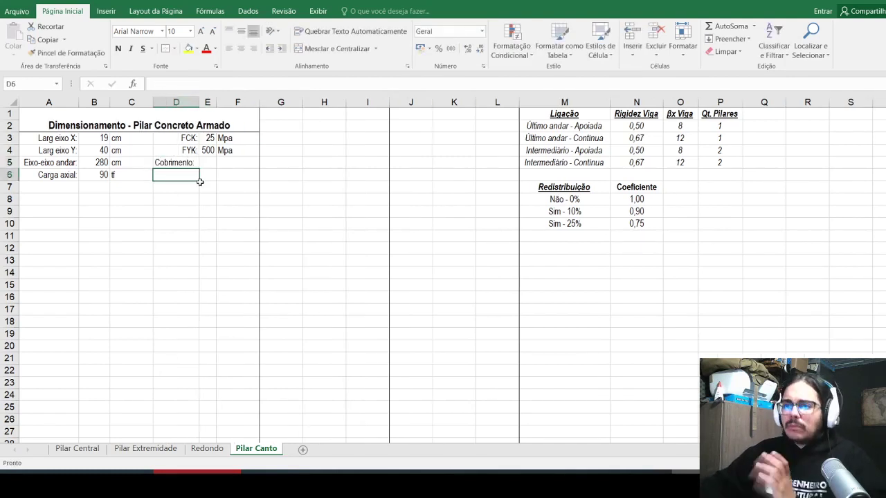
# Step: Enter 2,5 in E5 as the concrete cover and right-align the label cells D3:D8
pyautogui.click(210, 163)
pyautogui.write('2,5')
pyautogui.press('Return')
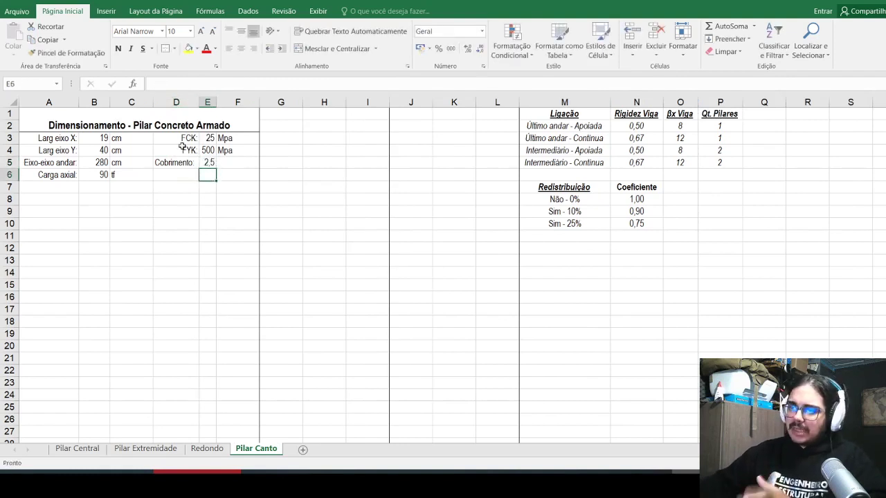
pyautogui.moveTo(184, 142); pyautogui.dragTo(176, 199)
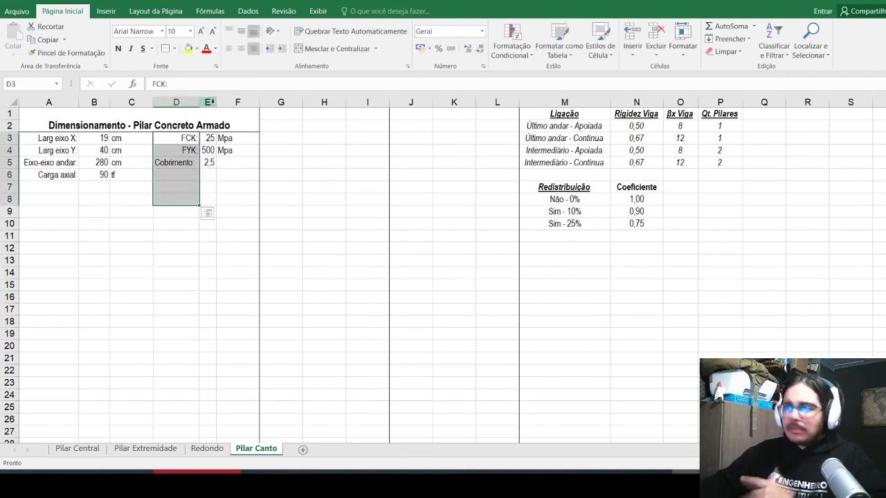
pyautogui.click(254, 48)
pyautogui.click(254, 49)
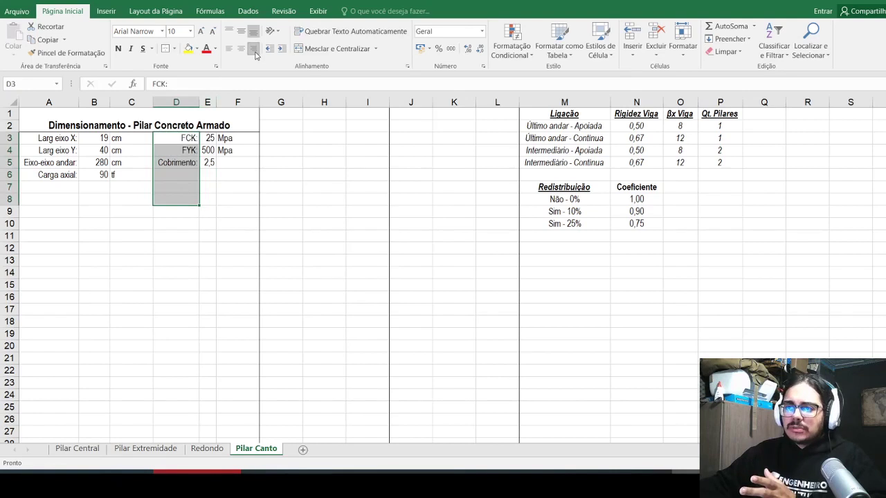
# Step: Enter cm in F5 as the unit of the concrete cover
pyautogui.click(237, 151)
pyautogui.click(235, 162)
pyautogui.write('cm')
pyautogui.press('Return')
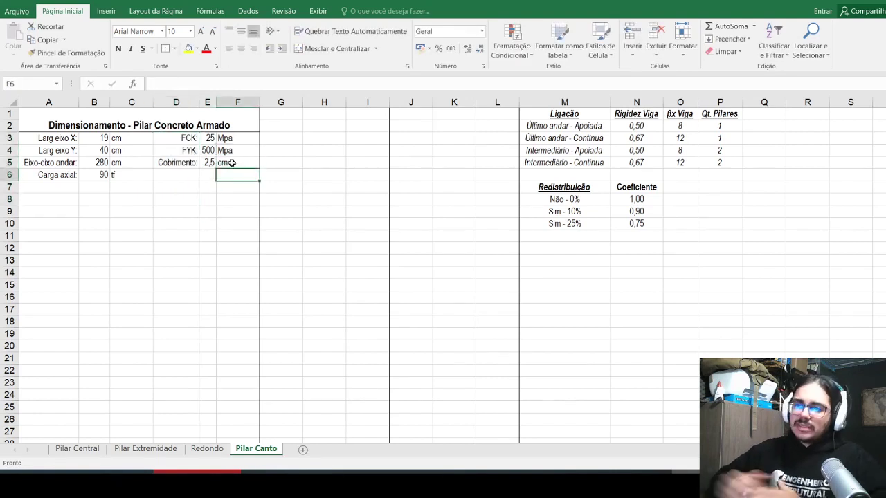
# Step: Copy the "αe:" label from D6 of Pilar Extremidade into D6 of Pilar Canto
pyautogui.click(145, 447)
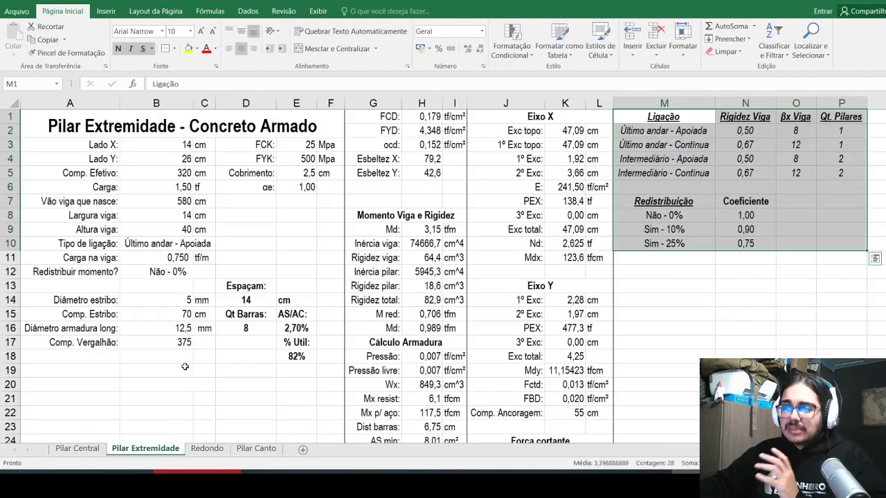
pyautogui.click(271, 189)
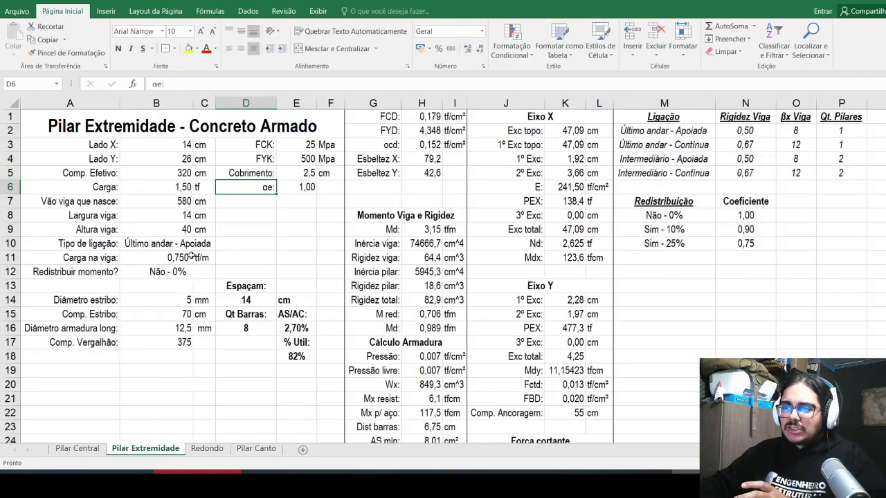
pyautogui.hotkey('ctrl', 'c')
pyautogui.click(256, 448)
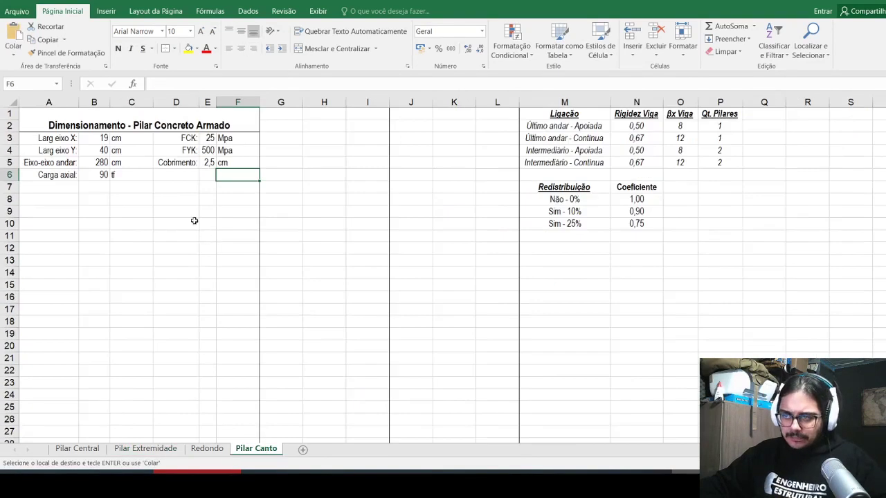
pyautogui.click(165, 175)
pyautogui.hotkey('ctrl', 'v')
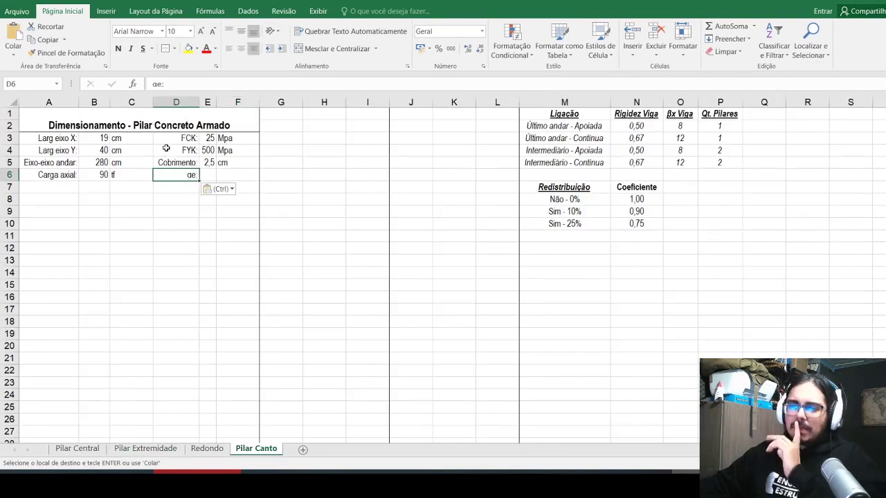
# Step: With E6 selected, switch to the ABNT standard PDF and search for "basalto" to check the αE values by aggregate type
pyautogui.click(218, 177)
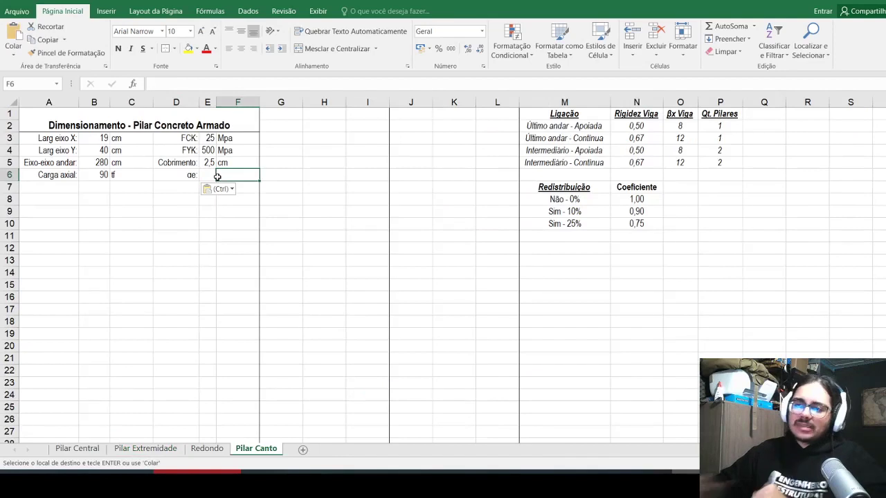
pyautogui.click(214, 178)
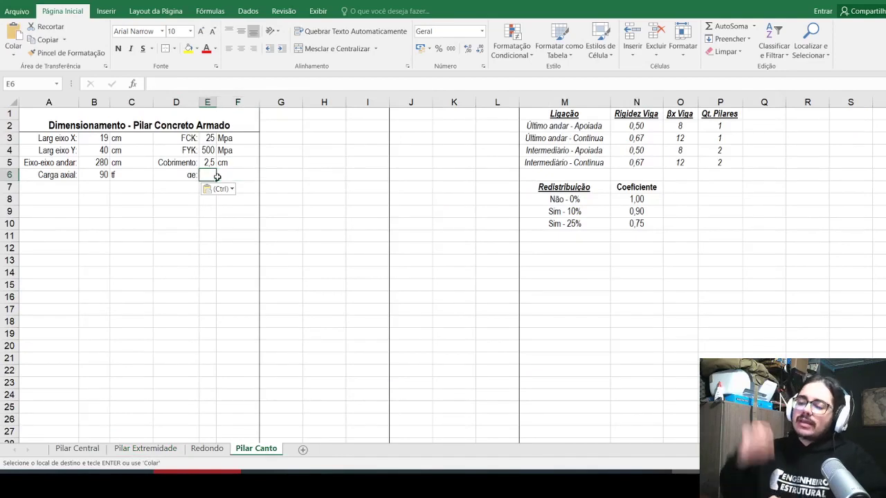
pyautogui.hotkey('alt', 'Tab')
pyautogui.hotkey('alt', 'Tab')
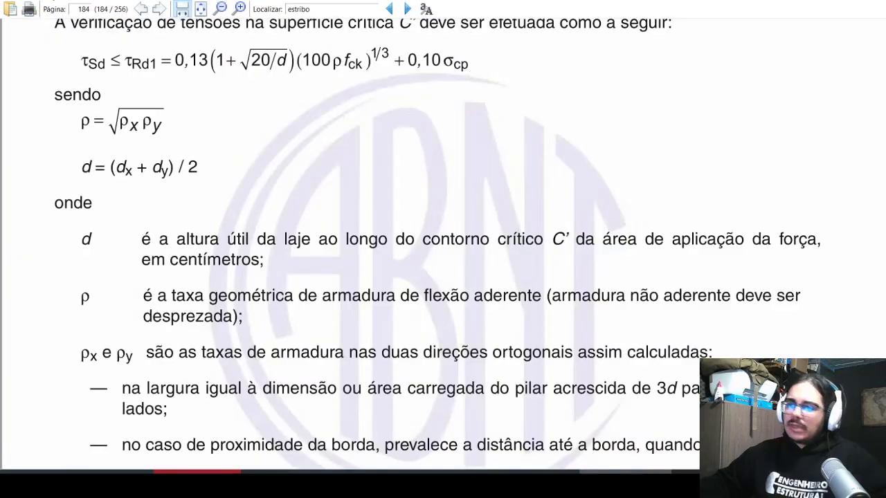
pyautogui.write('bal')
pyautogui.press('BackSpace')
pyautogui.write('salto')
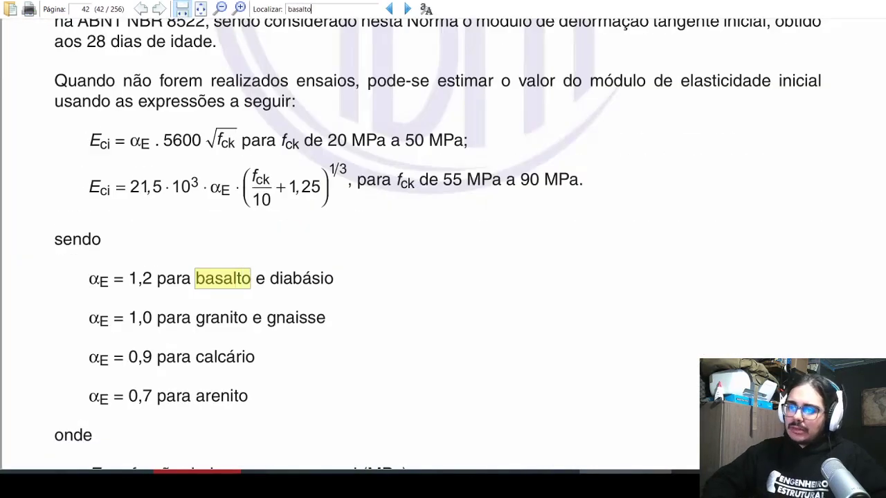
pyautogui.keyDown('ctrl'); pyautogui.scroll(-1, 127, 180); pyautogui.keyUp('ctrl')
pyautogui.scroll(2, 339, 244)
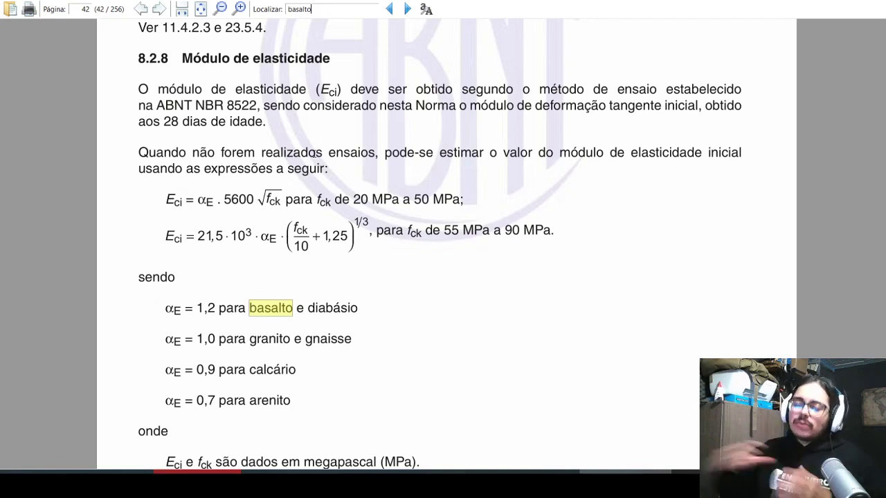
# Step: Switch back to the Excel workbook and enter 1,2 in E6 as the αe value
pyautogui.hotkey('alt', 'Tab')
pyautogui.write('1')
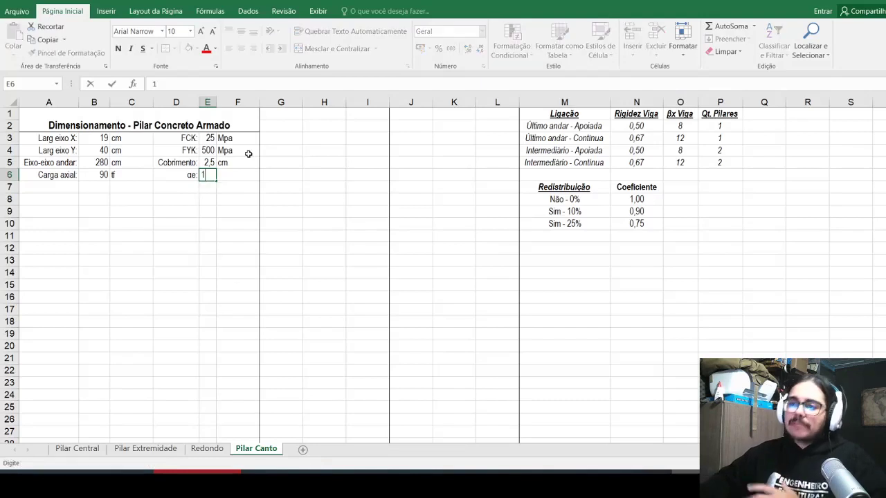
pyautogui.write(',2')
pyautogui.press('Return')
# Step: Merge E6:F6 and format the αe value with two decimal places, left-aligned
pyautogui.press('Up')
pyautogui.hotkey('shift', 'Right')
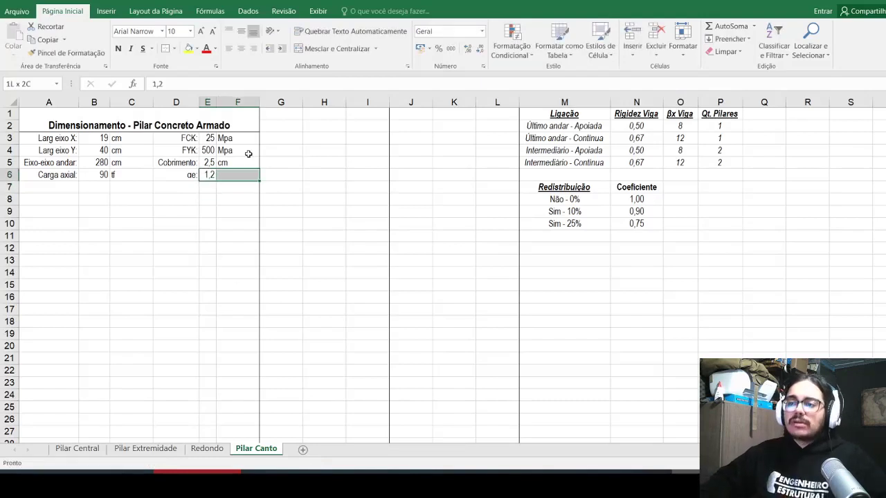
pyautogui.click(334, 48)
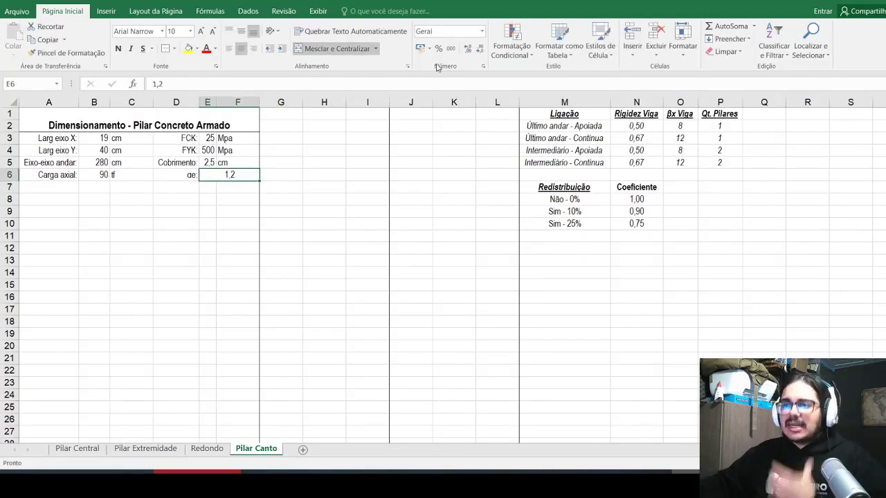
pyautogui.click(468, 48)
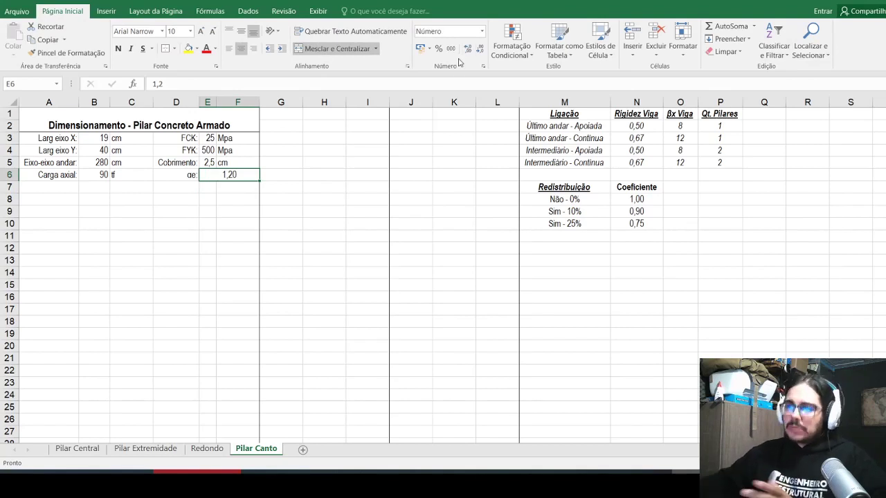
pyautogui.click(229, 49)
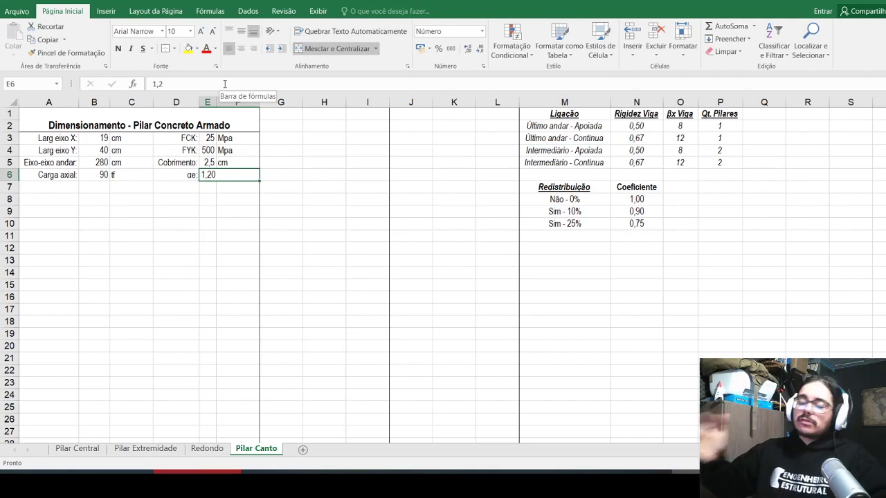
# Step: Review the elasticity modulus section of the ABNT standard PDF and the input list on the Pilar Extremidade sheet
pyautogui.hotkey('alt', 'Tab')
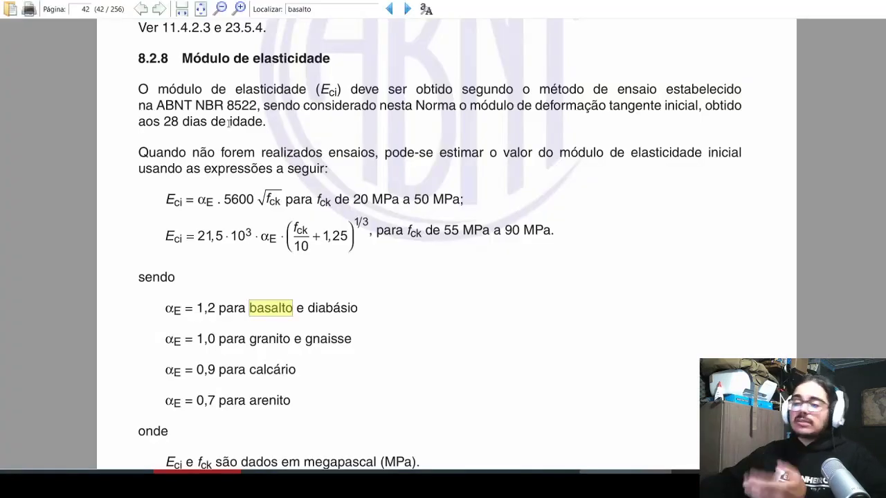
pyautogui.scroll(-3, 225, 276)
pyautogui.hotkey('alt', 'Tab')
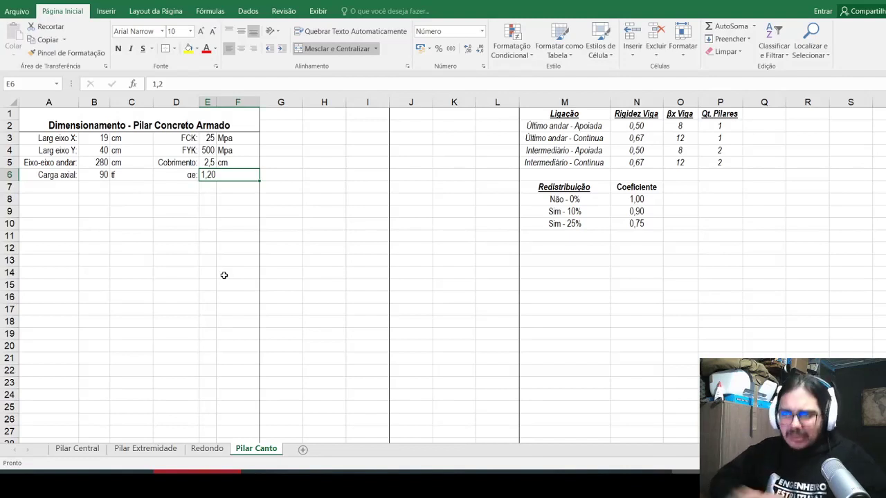
pyautogui.hotkey('alt', 'Tab')
pyautogui.hotkey('alt', 'Tab')
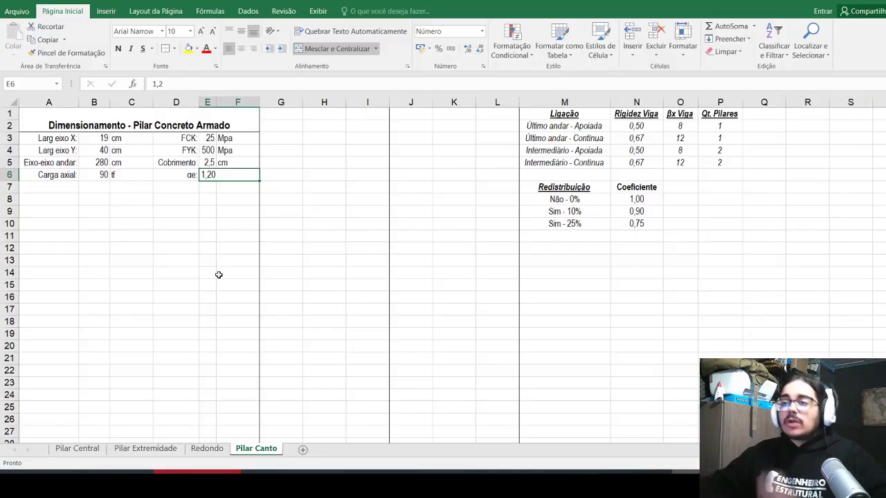
pyautogui.click(145, 448)
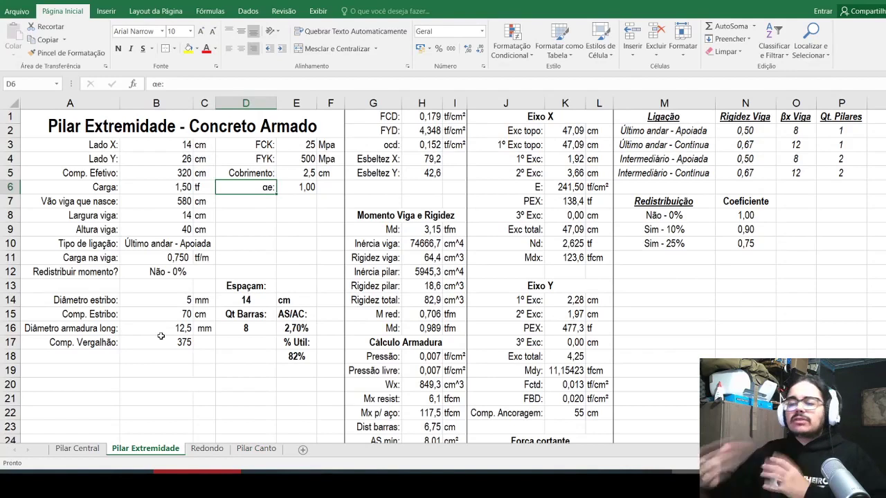
pyautogui.click(256, 448)
# Step: Add the labels "VIGA EIXO X" in A8 and "VIGA EIXO Y:" in A9 of Pilar Canto
pyautogui.click(58, 191)
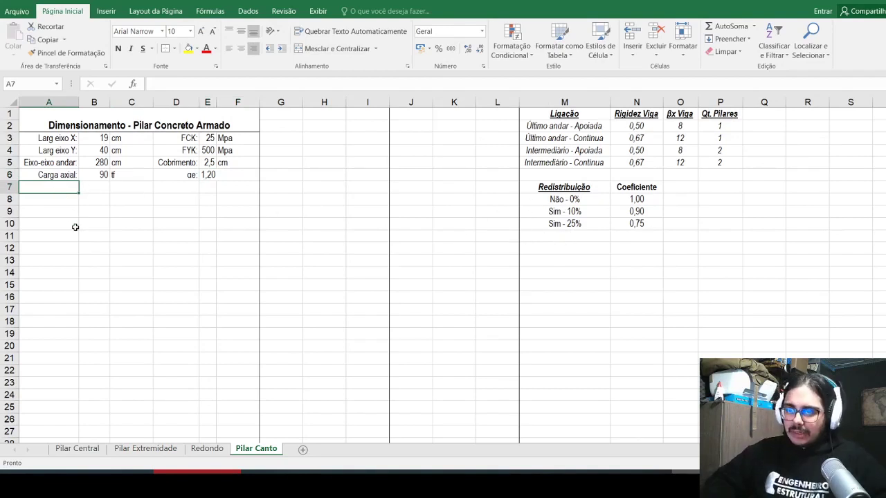
pyautogui.press('Down')
pyautogui.write('VIGA EIXO X')
pyautogui.press('Return')
pyautogui.write('V')
pyautogui.press('BackSpace')
pyautogui.press('BackSpace')
pyautogui.write('GA')
pyautogui.press('BackSpace')
pyautogui.press('BackSpace')
pyautogui.write('GGA EIXO Y')
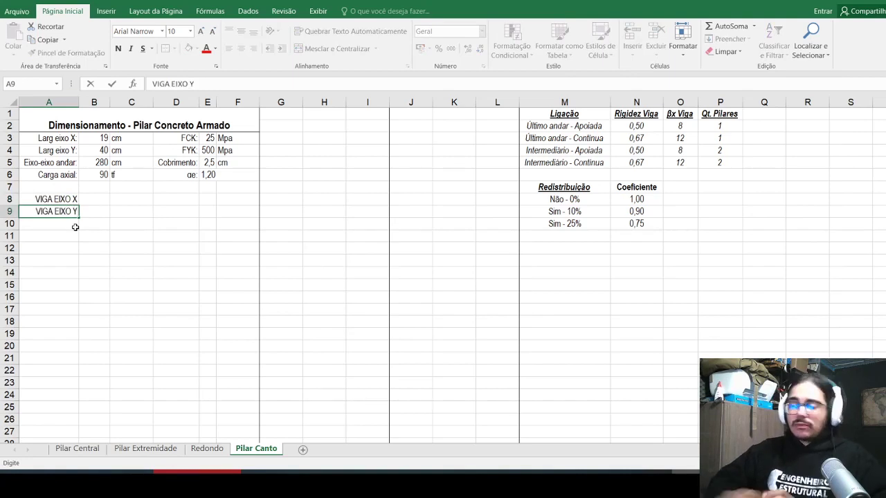
pyautogui.write(':')
pyautogui.press('Return')
# Step: Append a colon to the A8 label so it reads "VIGA EIXO X:"
pyautogui.press('Up')
pyautogui.press('Up')
pyautogui.click(223, 86)
pyautogui.write(':')
pyautogui.press('Return')
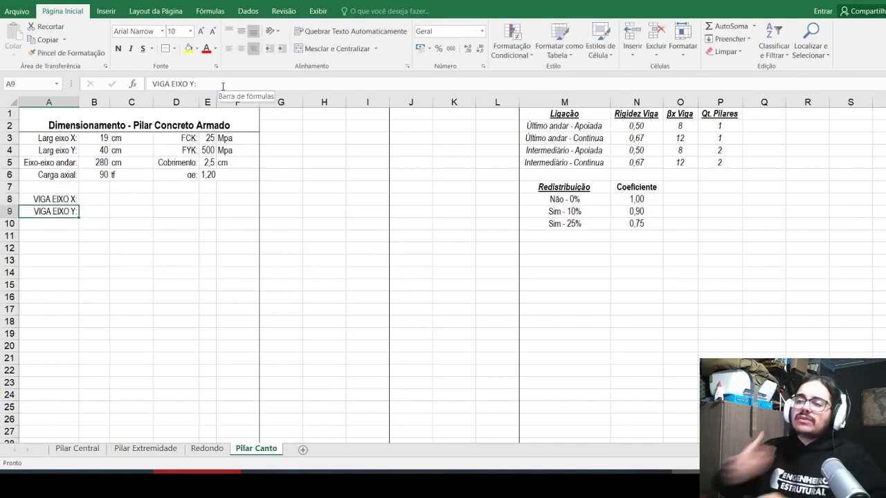
# Step: Change the A9 label to "VIGA QUE NASCE EIXO Y:"
pyautogui.click(166, 84)
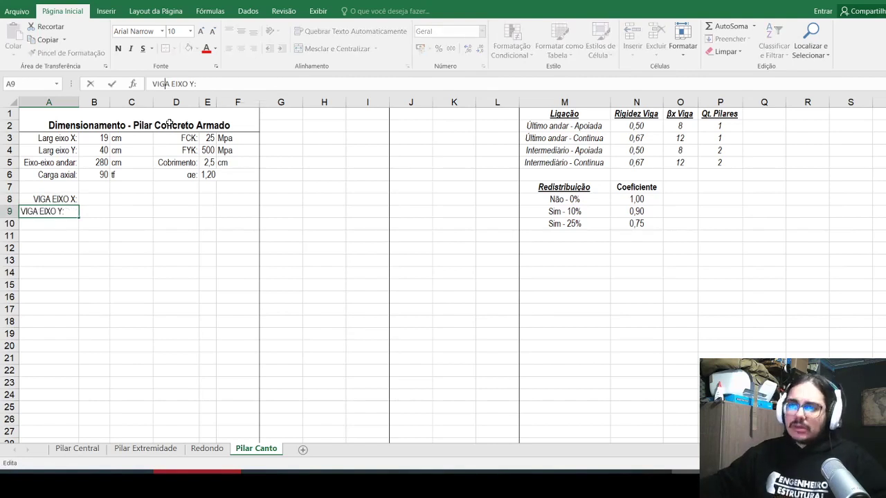
pyautogui.write('que')
pyautogui.press('BackSpace')
pyautogui.press('BackSpace')
pyautogui.press('BackSpace')
pyautogui.write('QUE NASCE')
pyautogui.press('Return')
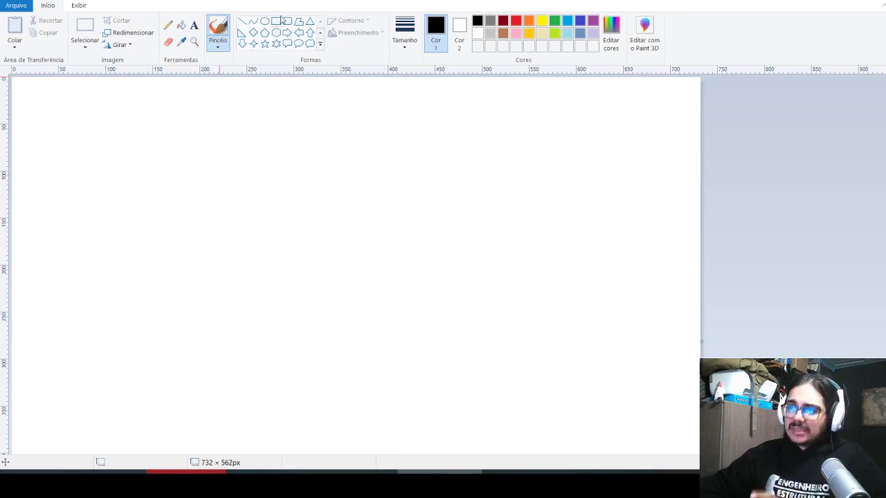
# Step: In Paint, draw a black rectangle outline about 50 by 93 px and shorten it to a nearly square column section
pyautogui.click(280, 21)
pyautogui.moveTo(237, 301); pyautogui.dragTo(285, 212)
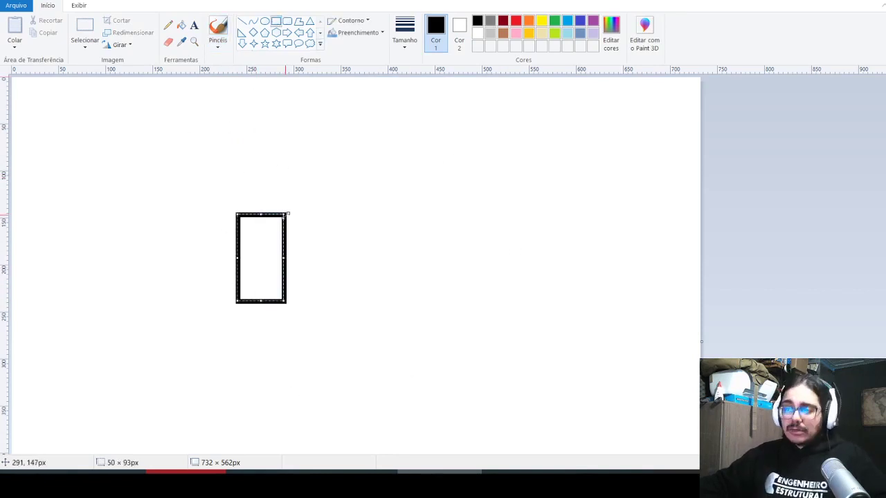
pyautogui.moveTo(286, 215); pyautogui.dragTo(288, 246)
pyautogui.click(303, 220)
# Step: Draw a vertical line about 377 px long through the column section and a horizontal line about 241 px long from its center
pyautogui.click(242, 22)
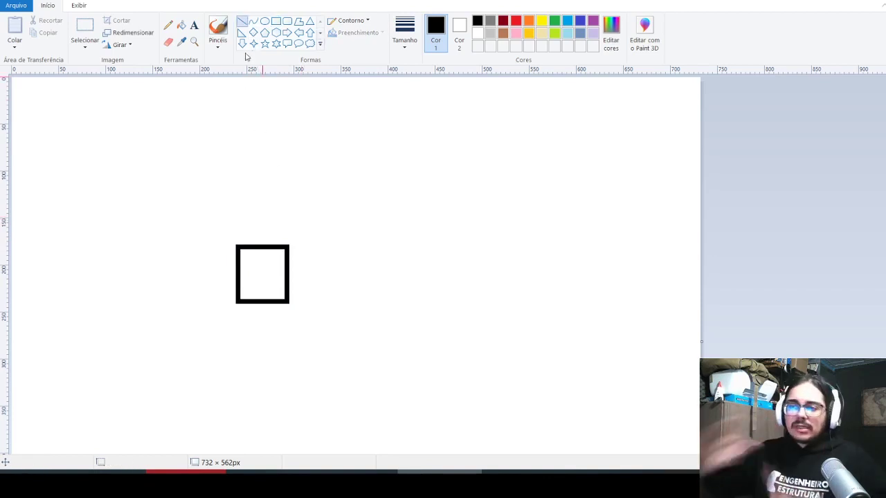
pyautogui.scroll(-1, 257, 141)
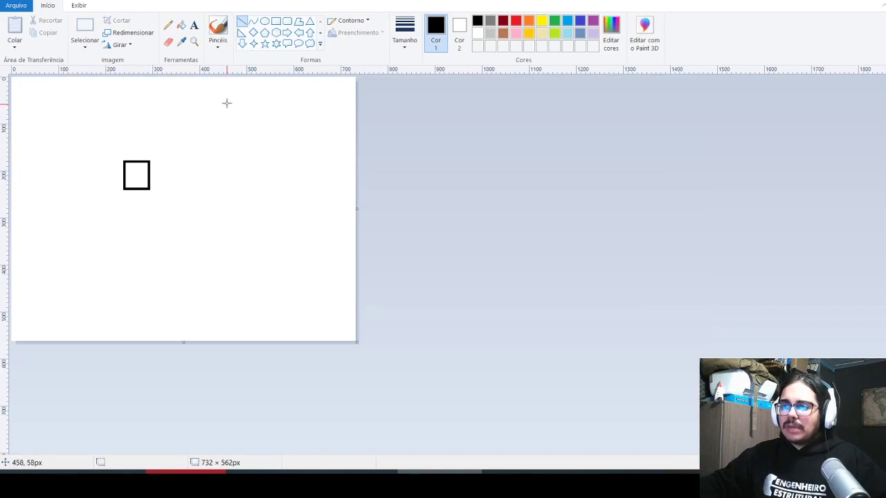
pyautogui.moveTo(135, 113)
pyautogui.mouseDown()
pyautogui.moveTo(114, 256)
pyautogui.moveTo(135, 290)
pyautogui.mouseUp()
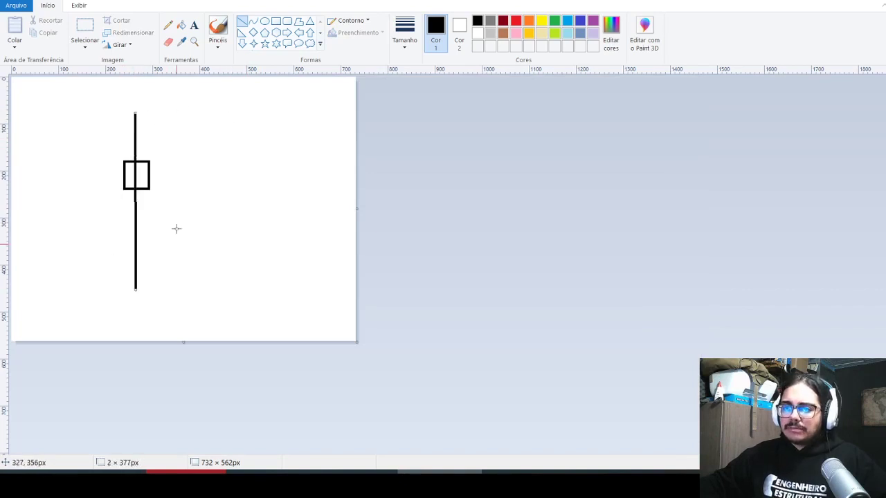
pyautogui.moveTo(135, 174); pyautogui.dragTo(249, 174)
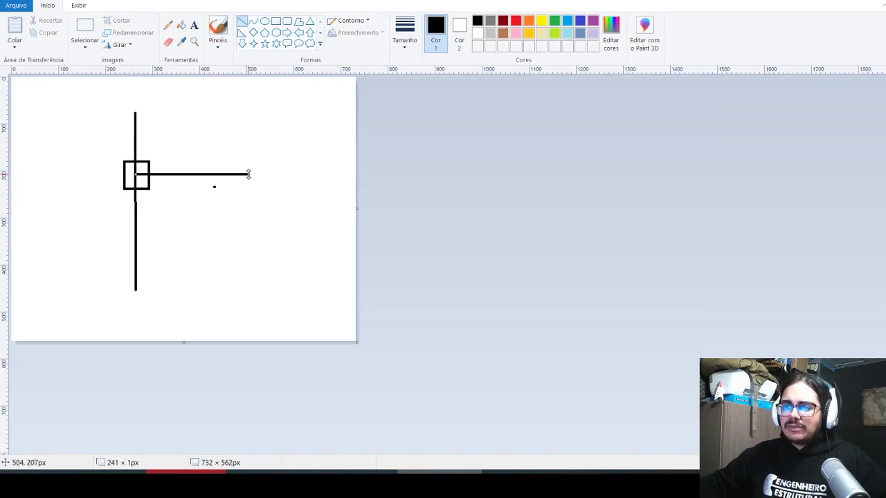
pyautogui.click(202, 193)
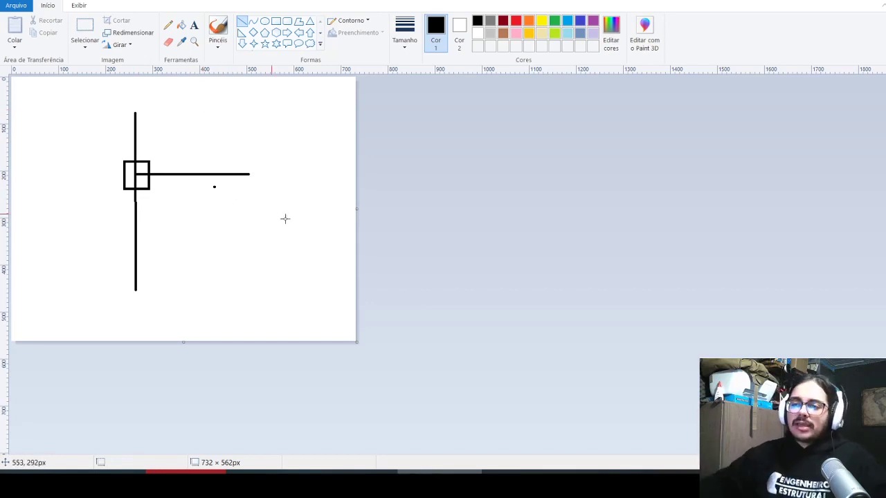
# Step: Brush an arrowhead and a moment curve along the horizontal beam line, and undo these strokes and the line itself
pyautogui.click(218, 32)
pyautogui.moveTo(239, 166); pyautogui.dragTo(236, 195)
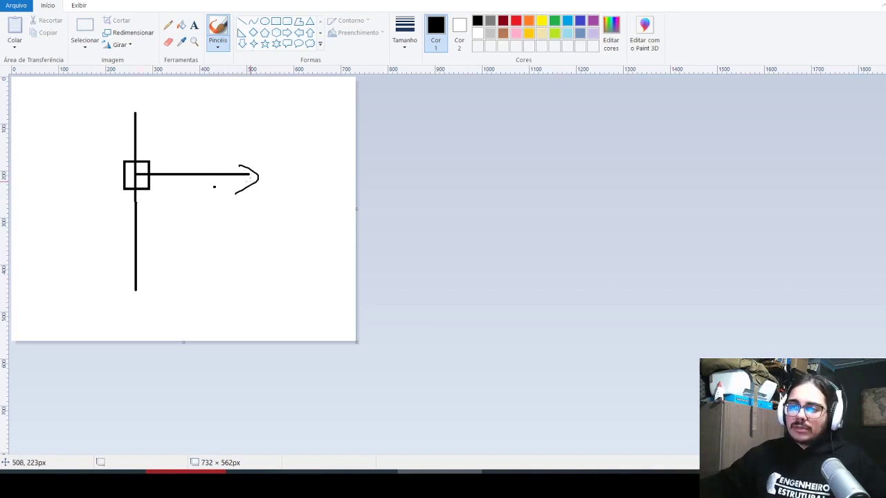
pyautogui.moveTo(247, 184)
pyautogui.mouseDown()
pyautogui.moveTo(194, 180)
pyautogui.moveTo(142, 125)
pyautogui.moveTo(136, 158)
pyautogui.moveTo(183, 170)
pyautogui.mouseUp()
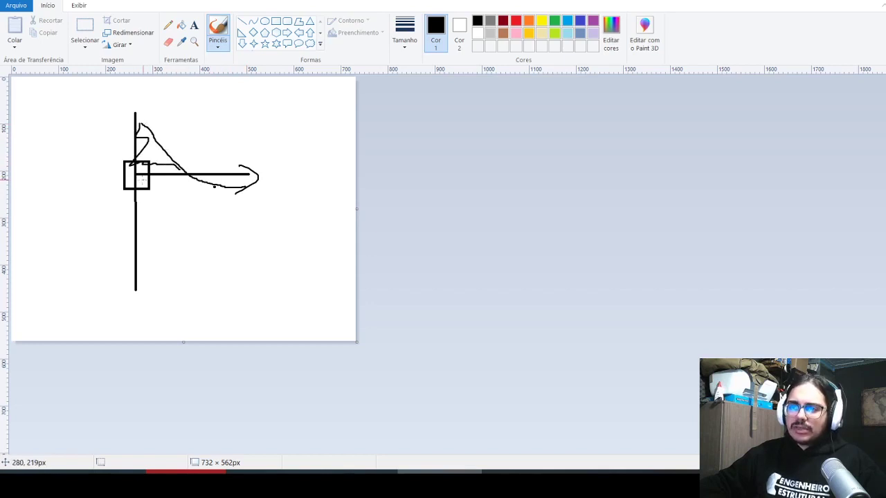
pyautogui.hotkey('ctrl', 'z')
pyautogui.hotkey('ctrl', 'z')
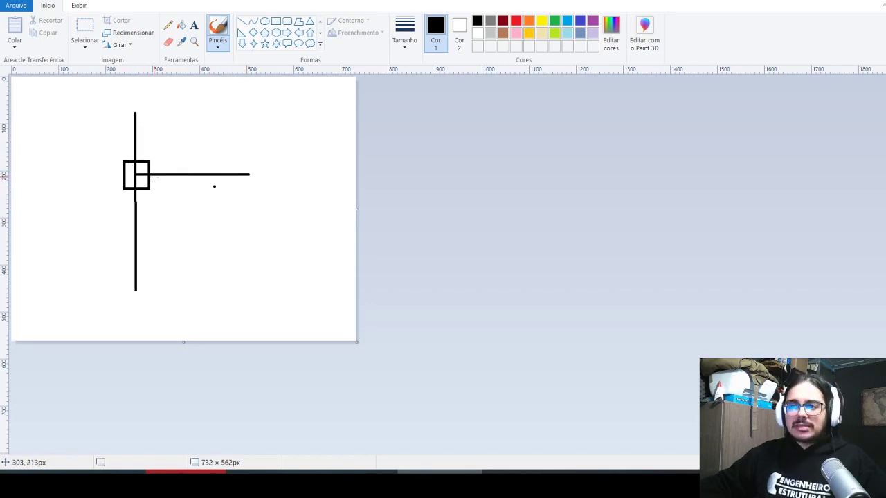
pyautogui.hotkey('ctrl', 'z')
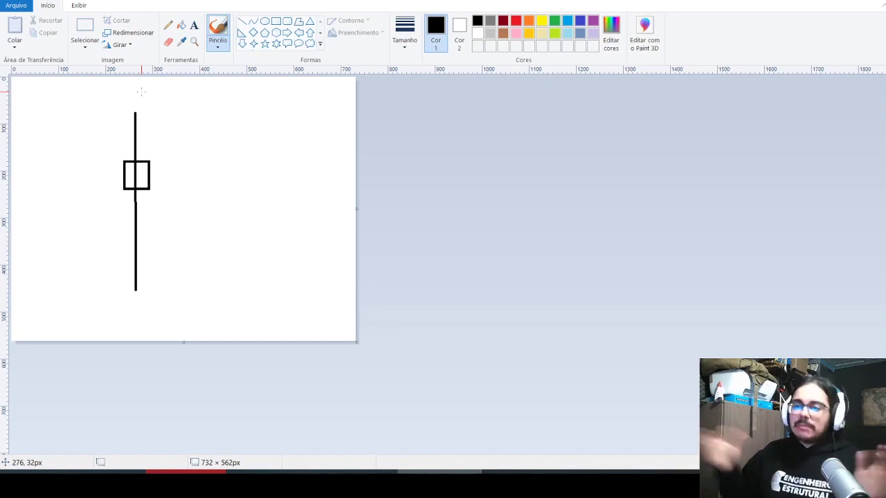
# Step: Switch back to the Excel workbook, change the A8 label to "VIGA NASCE EIXO X:", and widen column A to fit the labels
pyautogui.hotkey('alt', 'Tab')
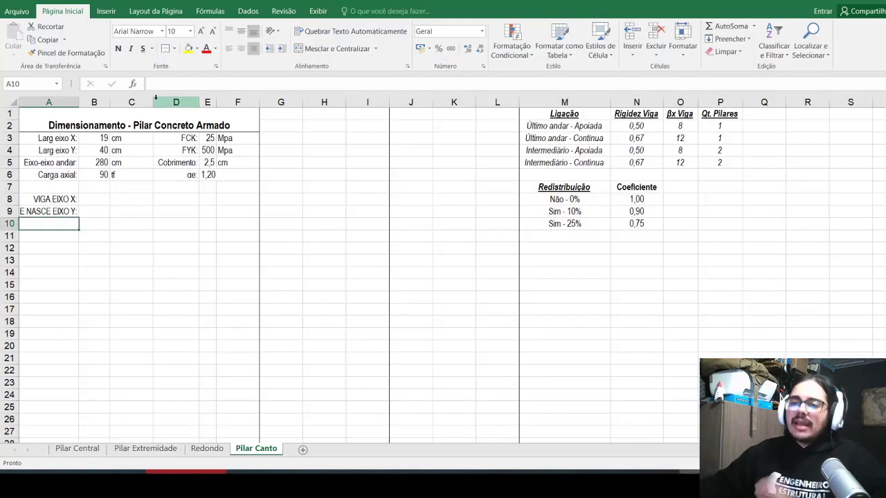
pyautogui.click(54, 197)
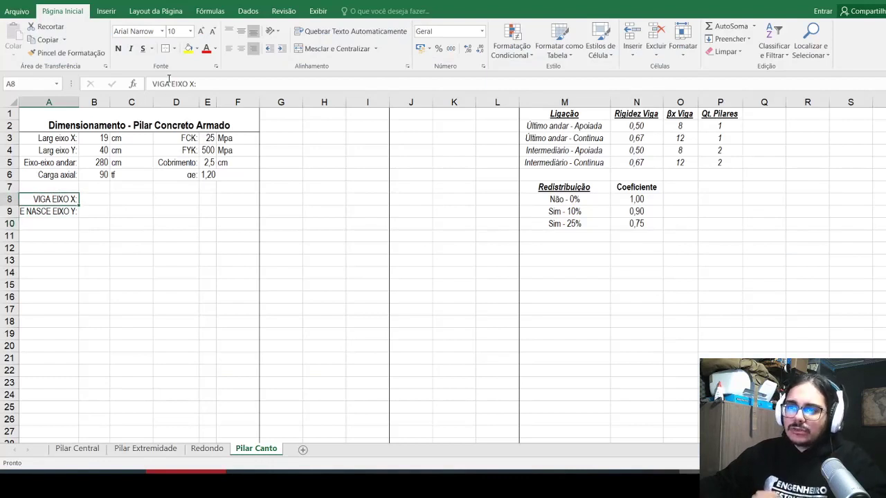
pyautogui.click(168, 83)
pyautogui.write('NASE')
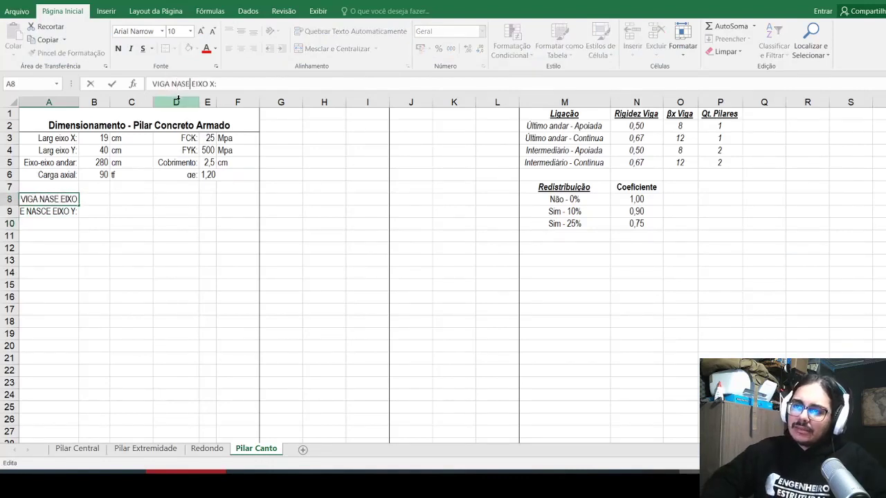
pyautogui.press('BackSpace')
pyautogui.write('CE')
pyautogui.press('Return')
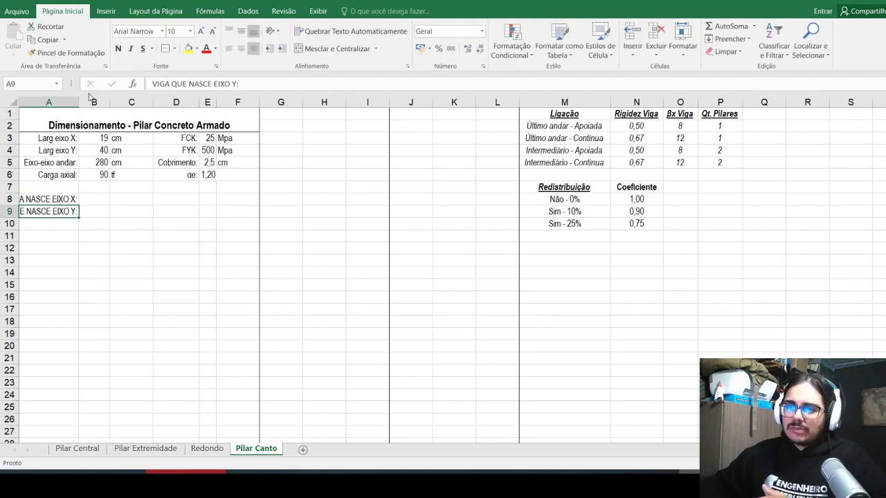
pyautogui.moveTo(79, 102); pyautogui.dragTo(116, 102)
# Step: Add a list data validation with the source Sim;Não to B8 and choose Sim
pyautogui.click(131, 199)
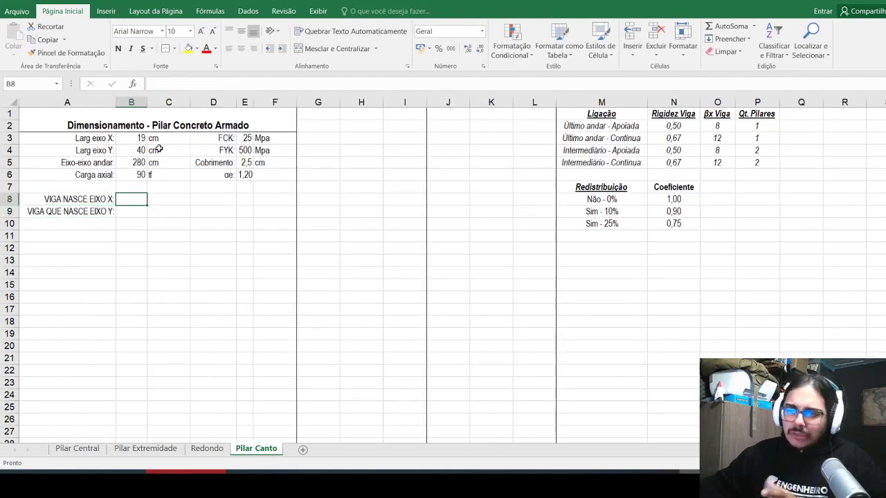
pyautogui.click(249, 11)
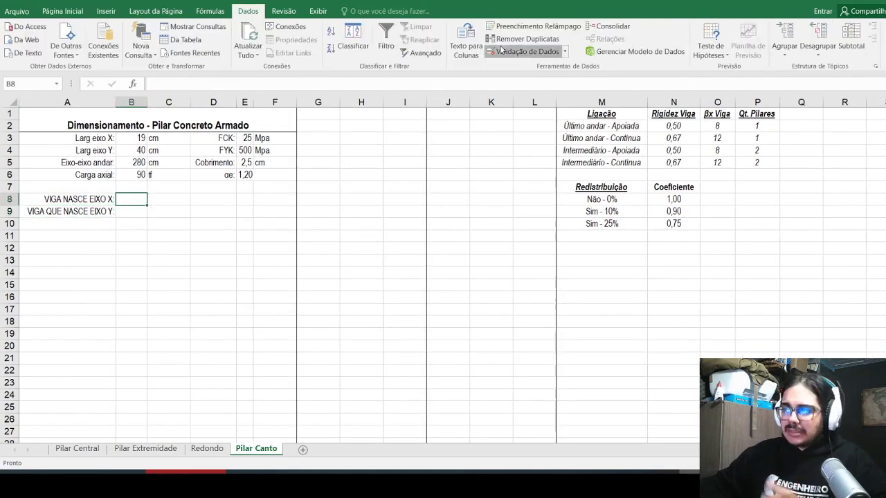
pyautogui.click(524, 51)
pyautogui.click(139, 269)
pyautogui.click(131, 305)
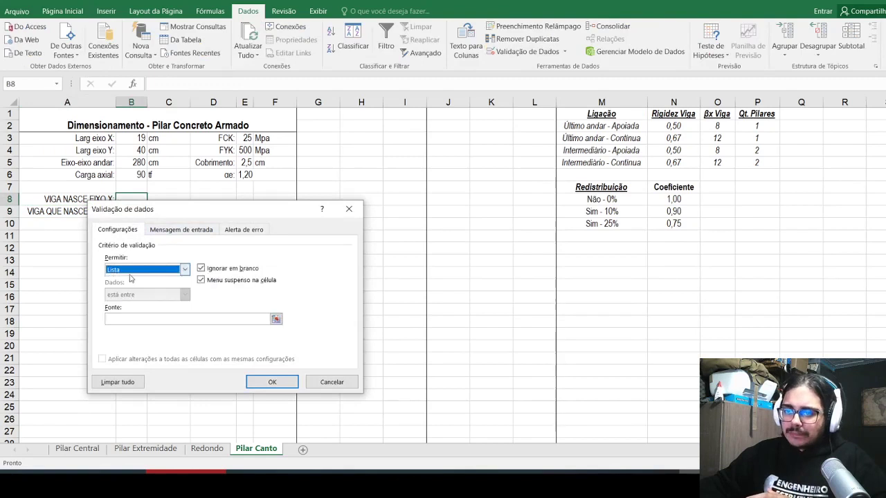
pyautogui.click(139, 318)
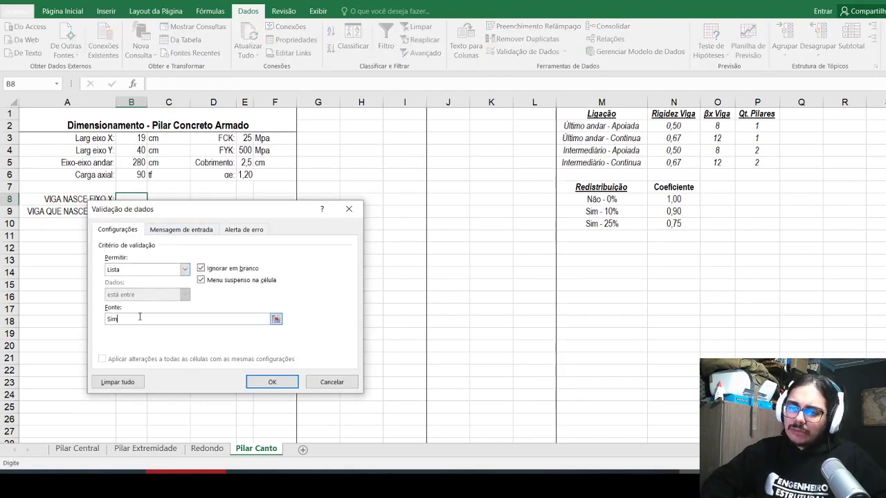
pyautogui.write('Sim;NA')
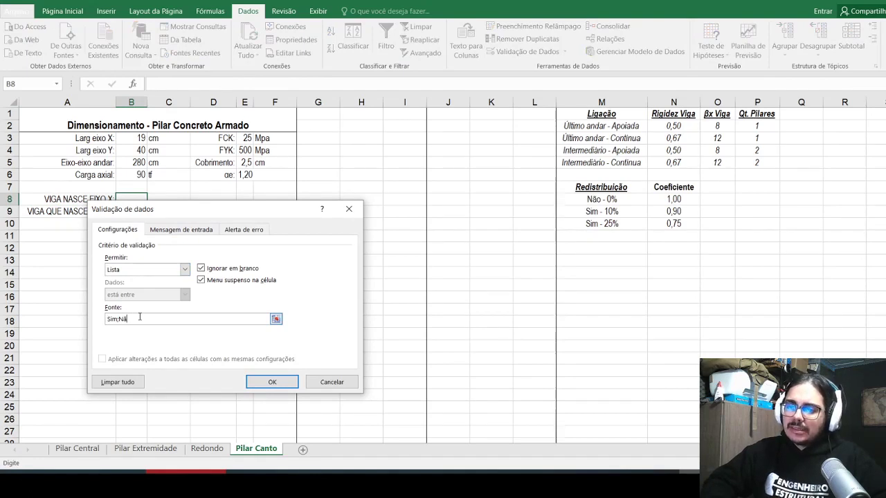
pyautogui.write('o')
pyautogui.press('Return')
pyautogui.click(151, 200)
pyautogui.click(104, 211)
# Step: Copy the Sim/Não drop-down cell B8 into B9
pyautogui.hotkey('ctrl', 'c')
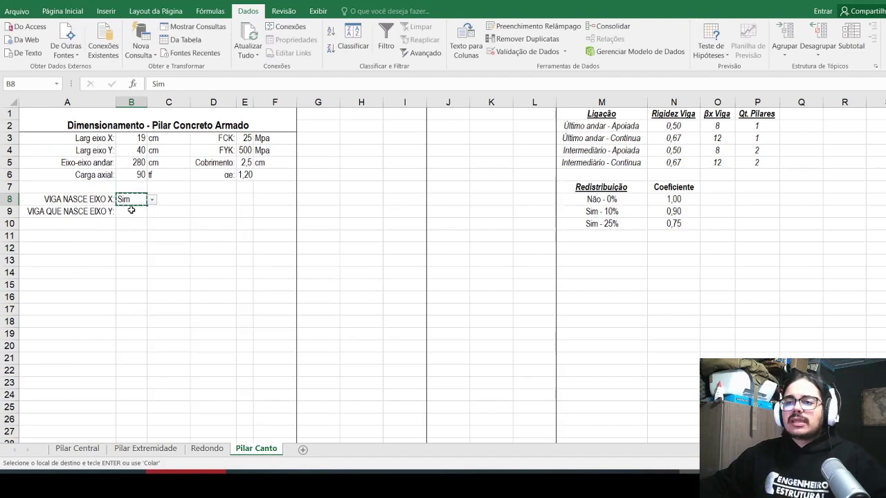
pyautogui.click(131, 209)
pyautogui.hotkey('ctrl', 'v')
pyautogui.click(76, 301)
pyautogui.press('Escape')
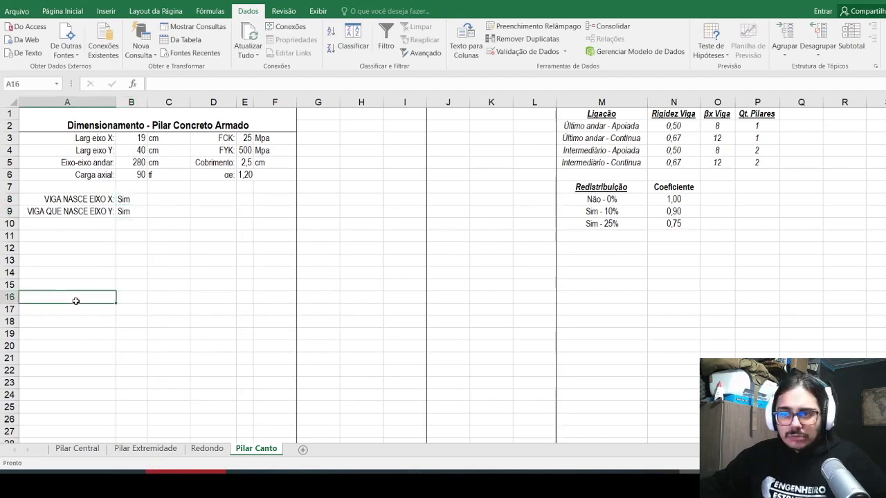
# Step: Center the Sim values in B8:B9 and make the beam labels in A8:A9 bold
pyautogui.click(123, 198)
pyautogui.moveTo(123, 199); pyautogui.dragTo(125, 211)
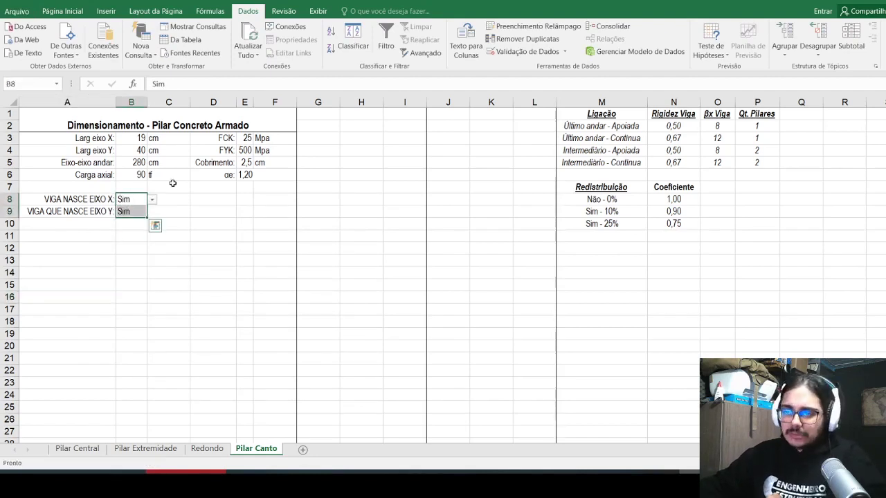
pyautogui.click(63, 11)
pyautogui.click(240, 48)
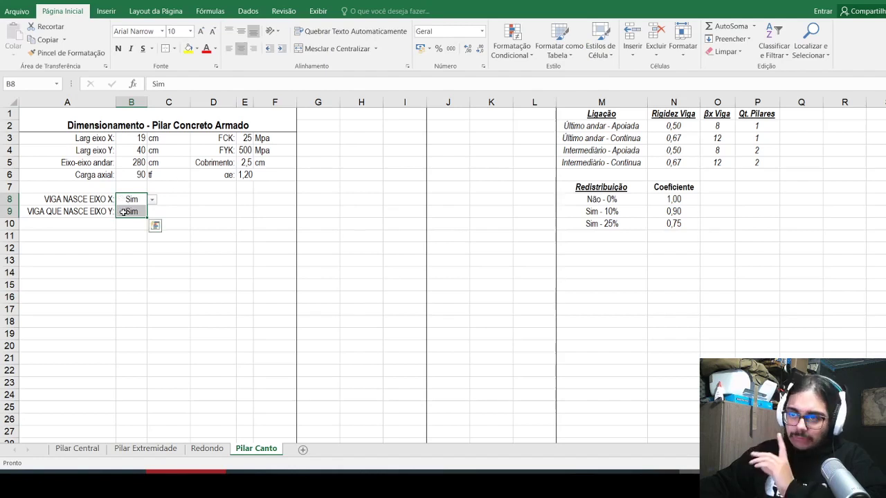
pyautogui.click(103, 200)
pyautogui.moveTo(102, 201); pyautogui.dragTo(102, 212)
pyautogui.click(119, 48)
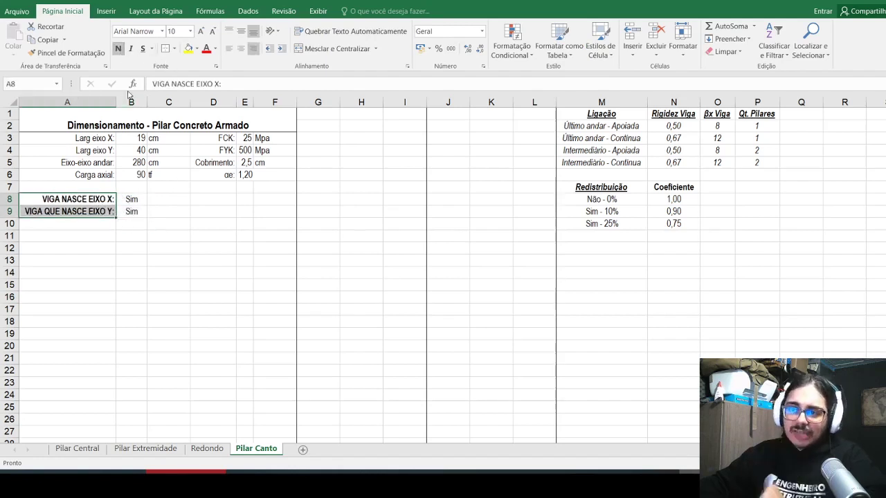
pyautogui.click(131, 253)
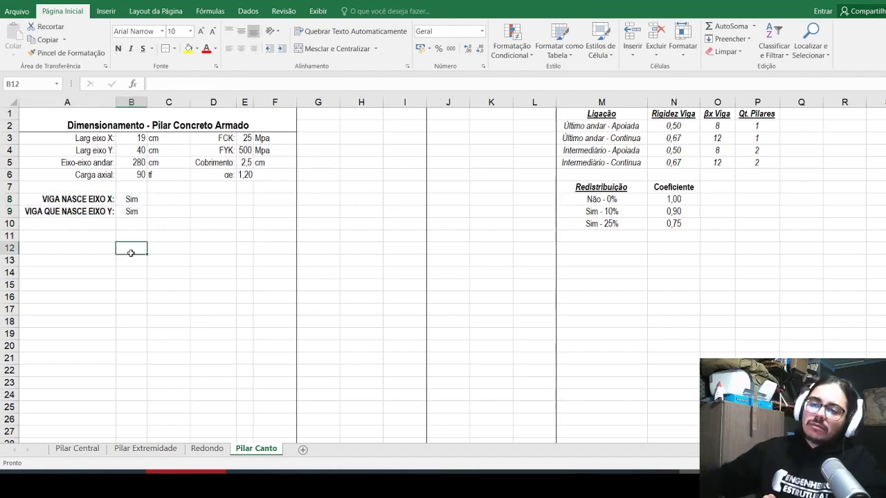
# Step: Shorten the A9 label to "VIGA NASCE EIXO Y:" and narrow columns A and B to fit their contents
pyautogui.click(76, 211)
pyautogui.doubleClick(176, 83)
pyautogui.press('BackSpace')
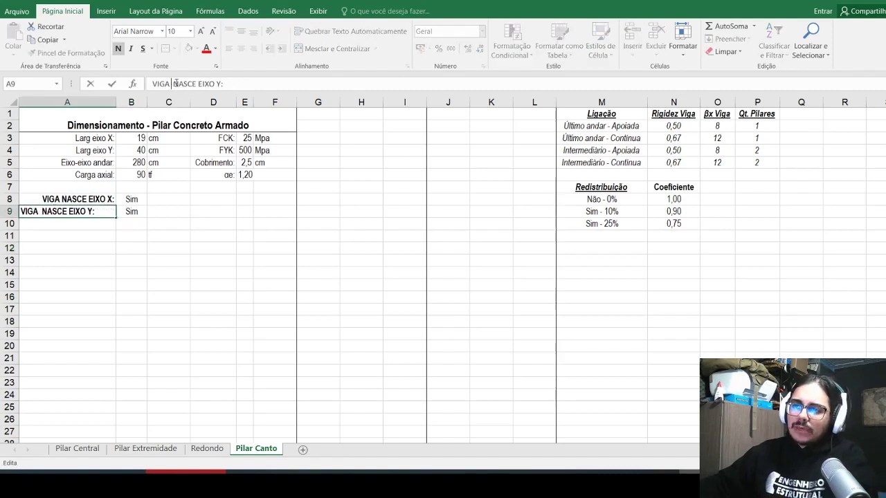
pyautogui.press('Return')
pyautogui.moveTo(116, 102); pyautogui.dragTo(100, 101)
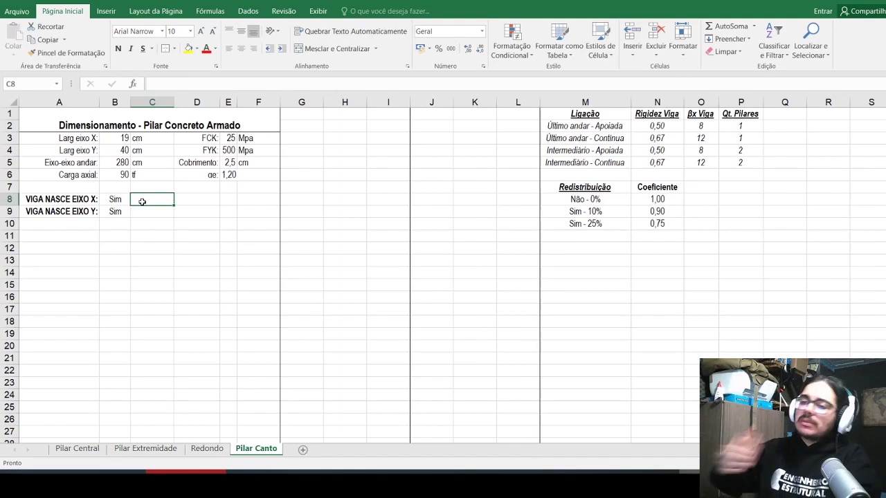
pyautogui.moveTo(129, 103); pyautogui.dragTo(115, 103)
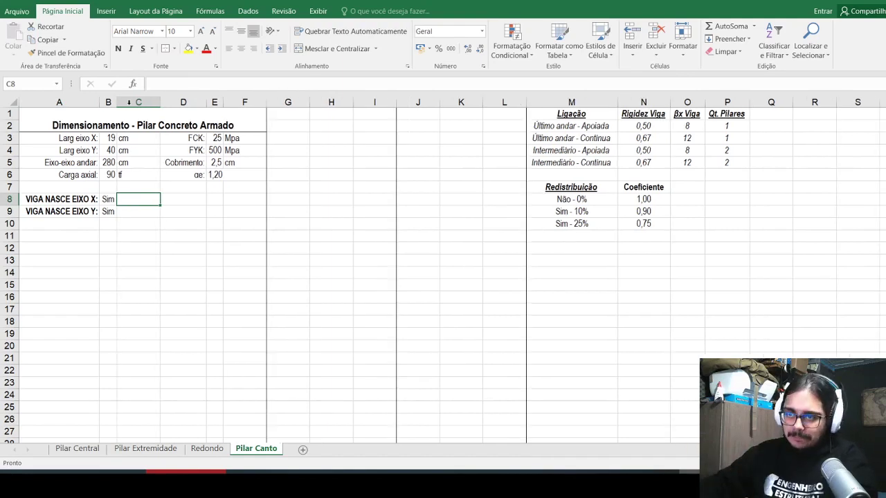
# Step: Check the beam inputs on the Pilar Extremidade sheet, and add the centered header "Larg viga:" in C7 of Pilar Canto
pyautogui.click(137, 188)
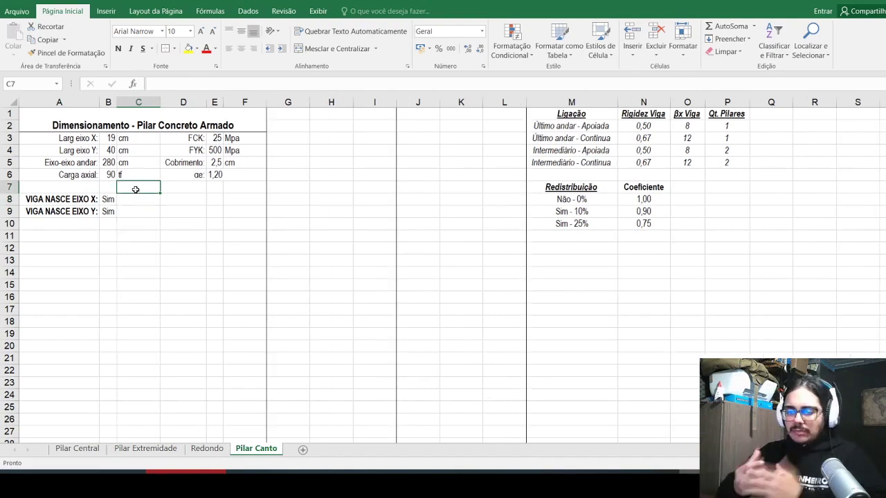
pyautogui.click(158, 451)
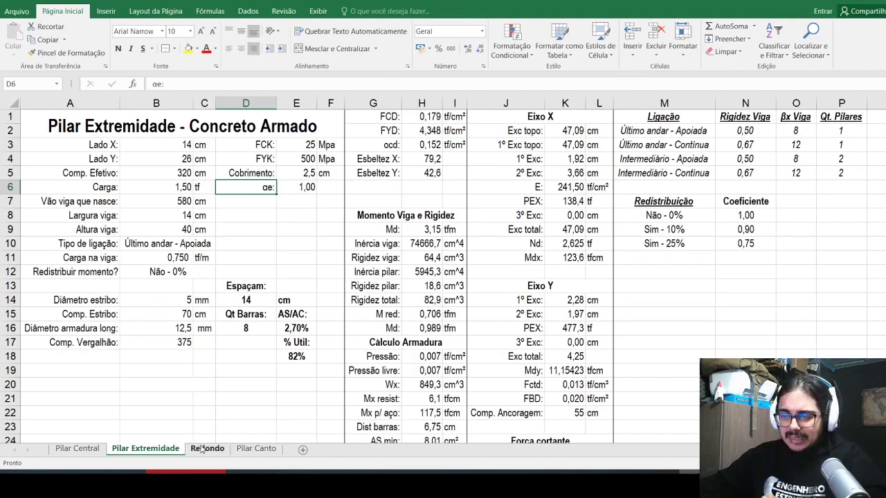
pyautogui.click(255, 449)
pyautogui.write('L')
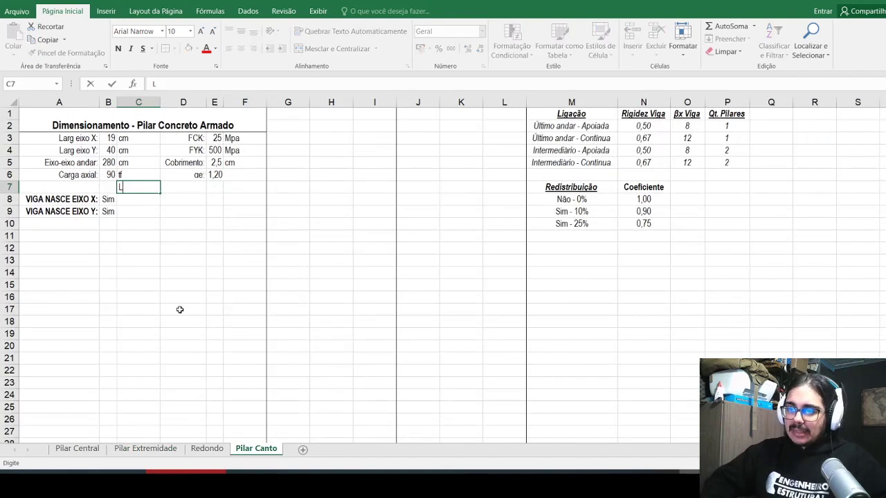
pyautogui.write('arg viga:')
pyautogui.press('Return')
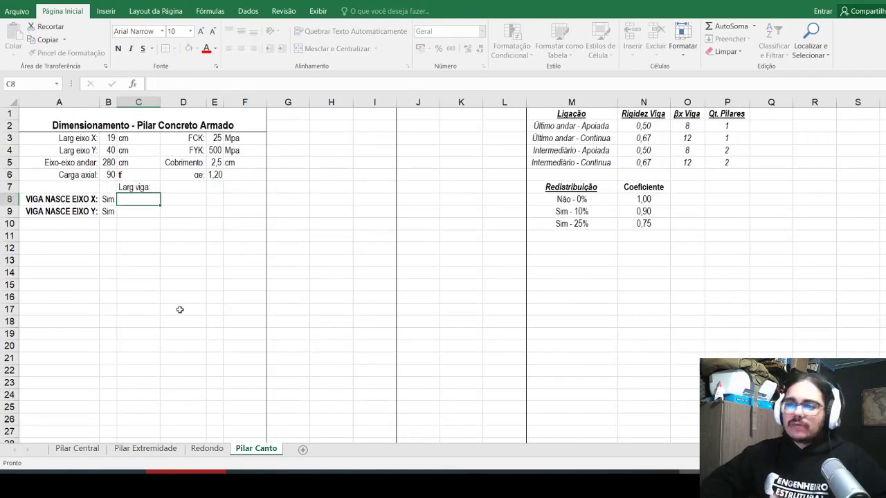
pyautogui.press('Up')
pyautogui.click(241, 49)
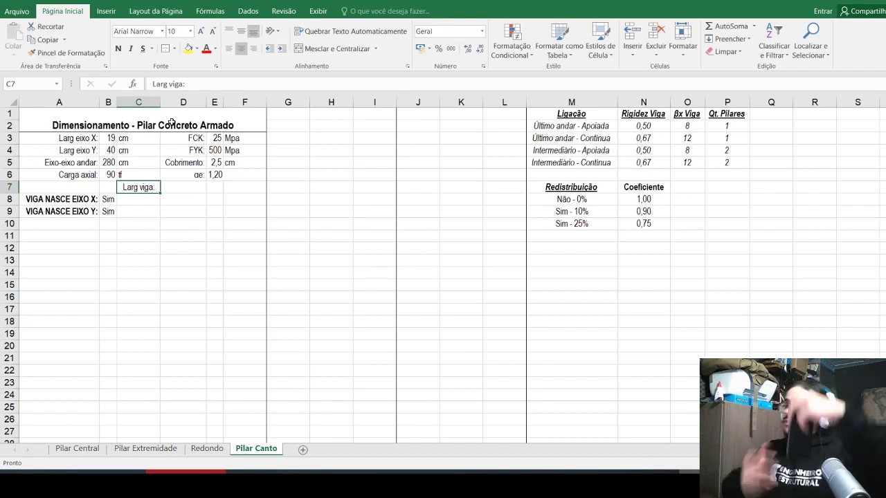
# Step: Enter the beam widths 14 in C8 and 19 in C9 for the X and Y beams
pyautogui.press('Return')
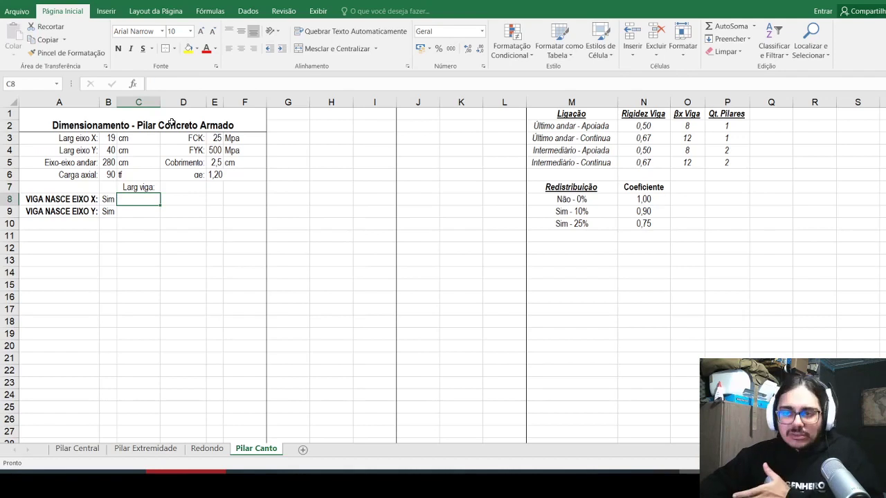
pyautogui.write('19')
pyautogui.press('BackSpace')
pyautogui.write('4')
pyautogui.press('Return')
pyautogui.write('19')
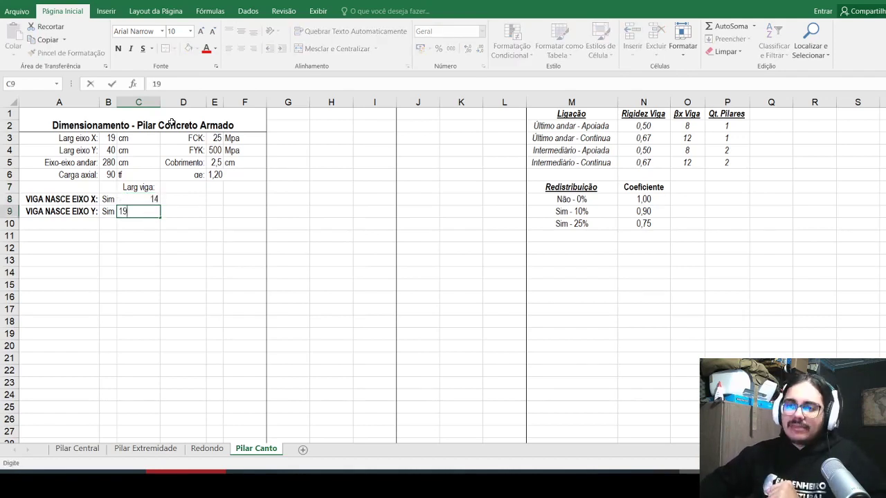
pyautogui.hotkey('ctrl', 'Return')
# Step: Center the contents of the beam input range C7:F9
pyautogui.press('Up')
pyautogui.press('Up')
pyautogui.hotkey('shift', 'Right')
pyautogui.hotkey('shift', 'Right')
pyautogui.hotkey('shift', 'Down')
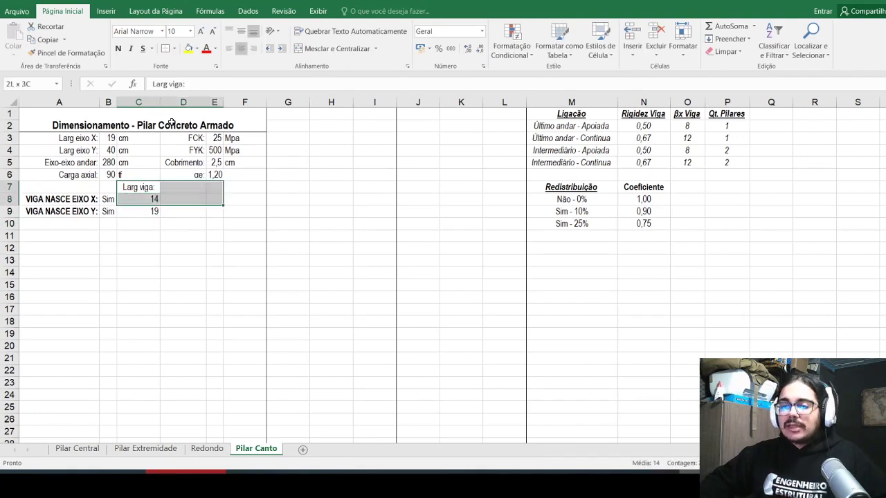
pyautogui.hotkey('shift', 'Right')
pyautogui.hotkey('shift', 'Down')
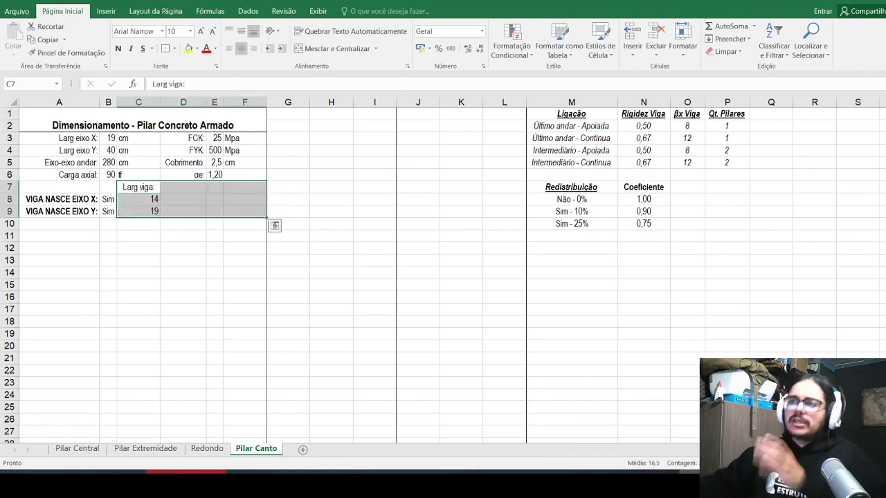
pyautogui.click(245, 49)
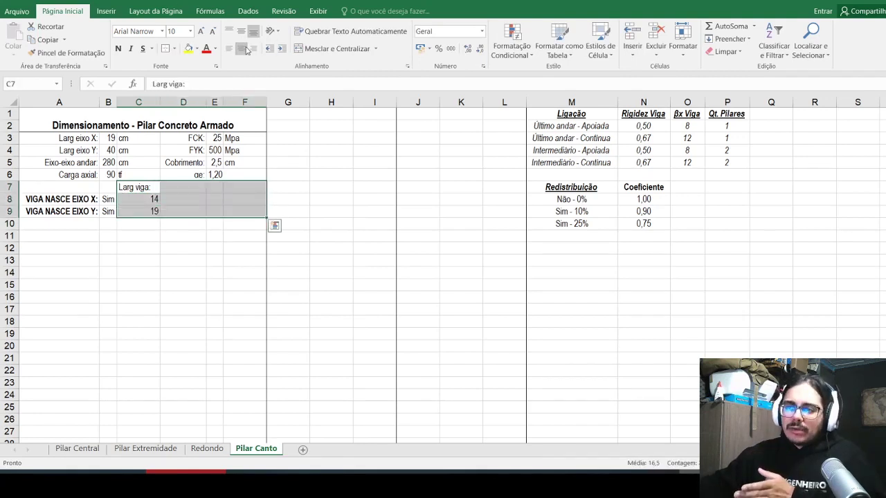
# Step: Add the header "Altura viga:" in D7 and enter a beam height of 40 in both D8 and D9
pyautogui.click(189, 170)
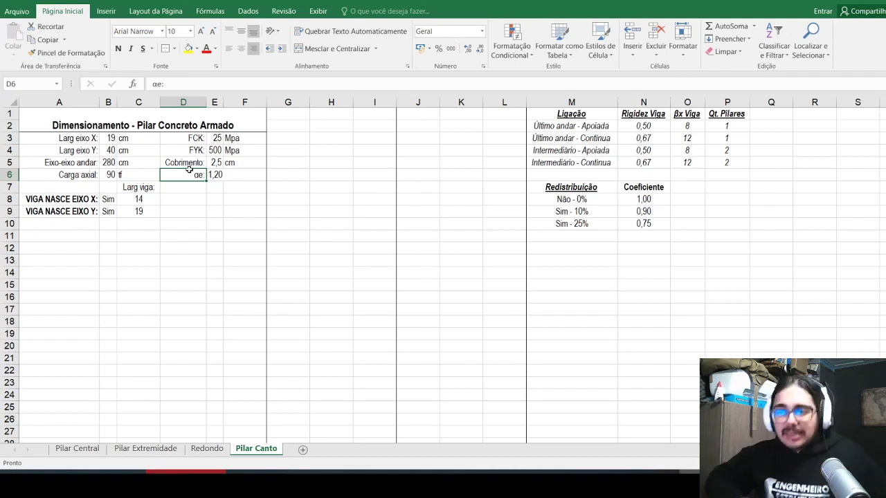
pyautogui.press('Return')
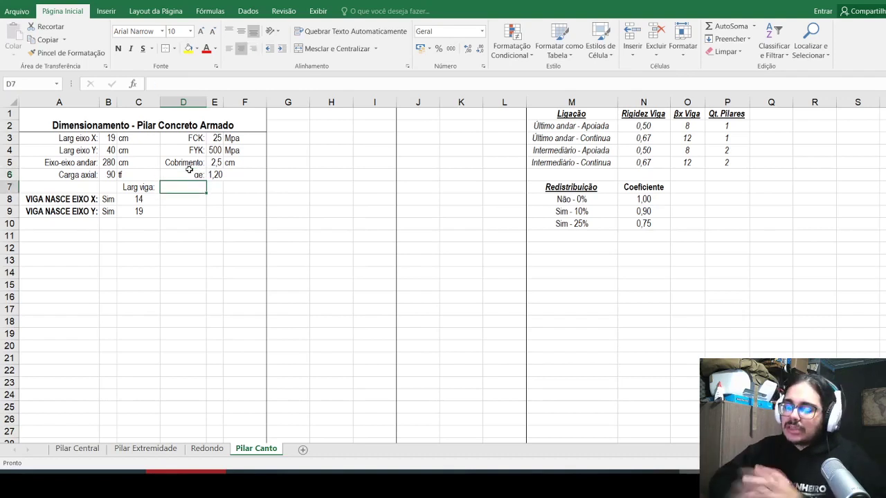
pyautogui.write('Altura viga:')
pyautogui.press('Return')
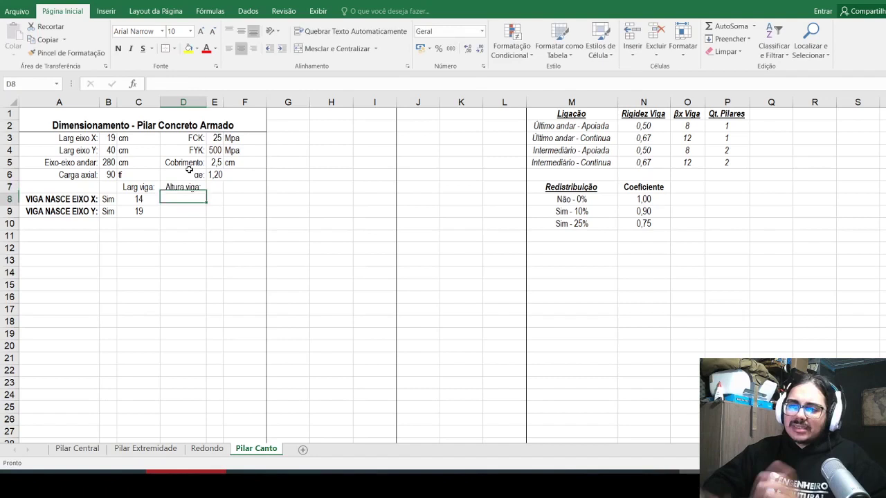
pyautogui.write('40')
pyautogui.press('Return')
pyautogui.write('40')
pyautogui.press('Return')
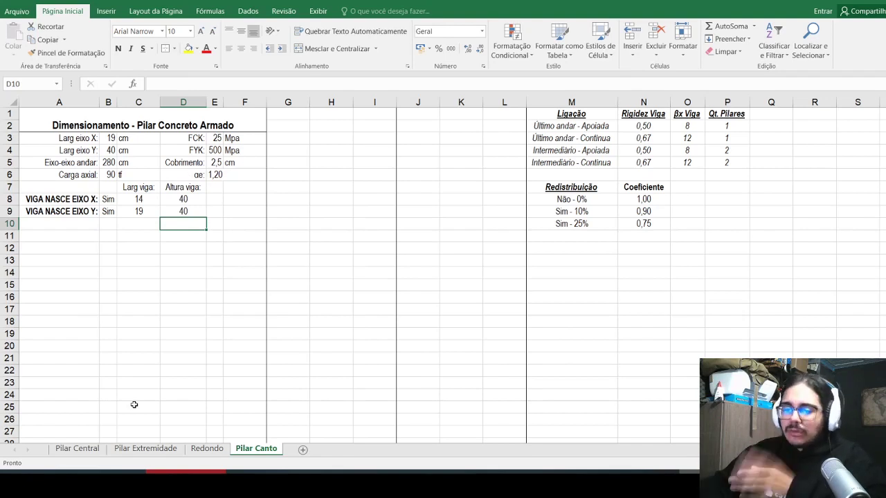
# Step: Check the beam inputs on Pilar Extremidade, then add the header "Carga viga:" in E7 of Pilar Canto and fit column E to it
pyautogui.click(140, 450)
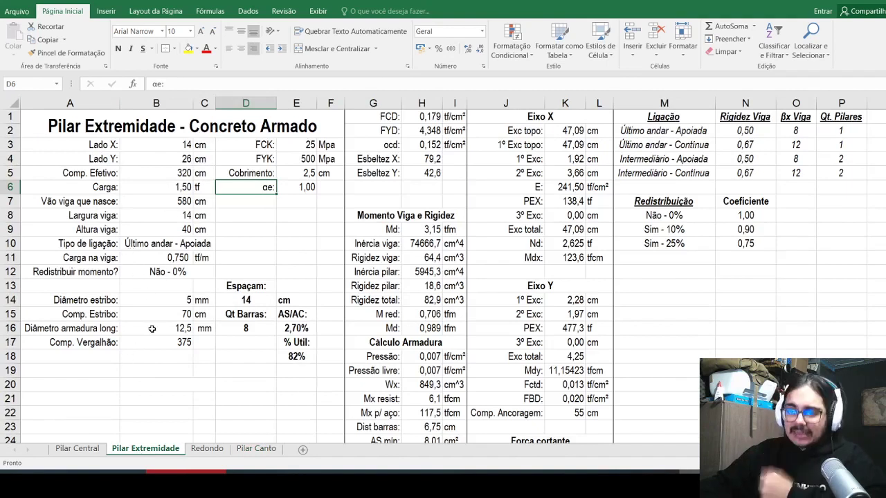
pyautogui.click(256, 448)
pyautogui.click(195, 194)
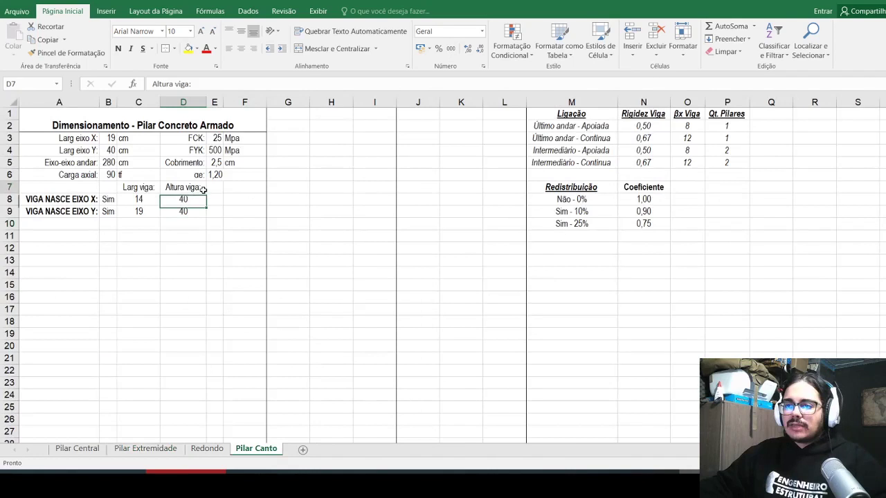
pyautogui.moveTo(191, 191); pyautogui.dragTo(190, 214)
pyautogui.click(194, 191)
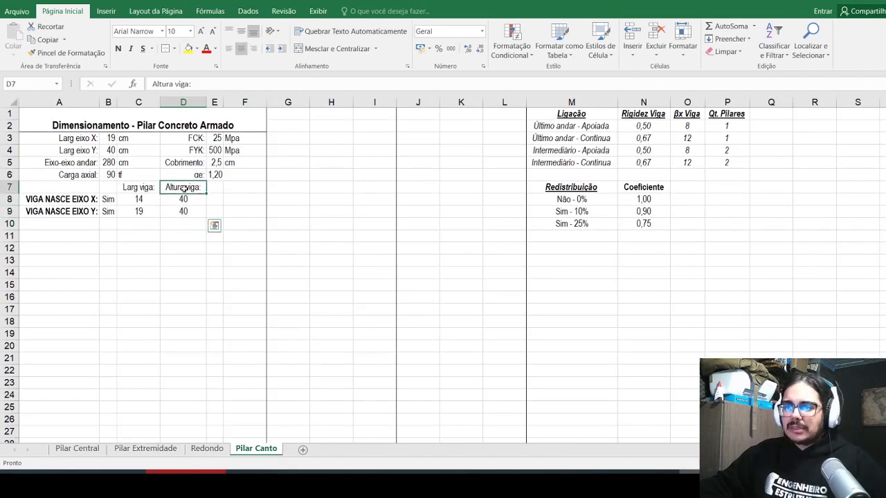
pyautogui.click(215, 188)
pyautogui.write('Carga viga:')
pyautogui.press('Return')
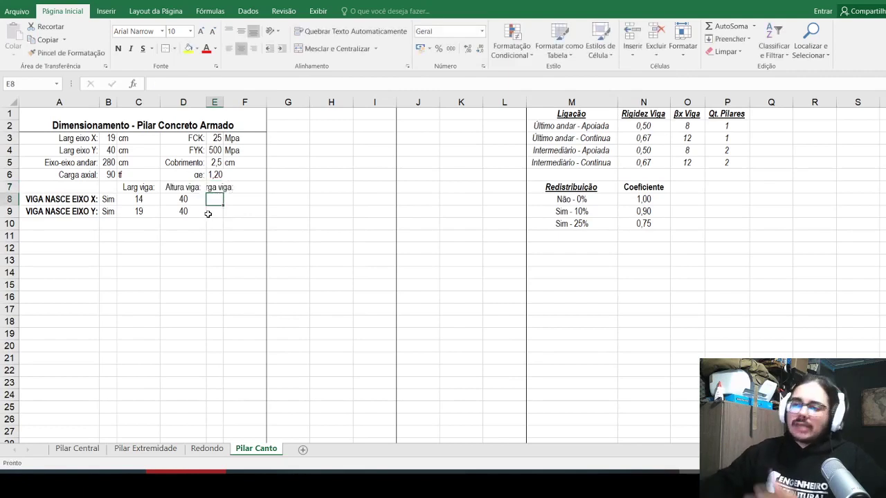
pyautogui.doubleClick(223, 102)
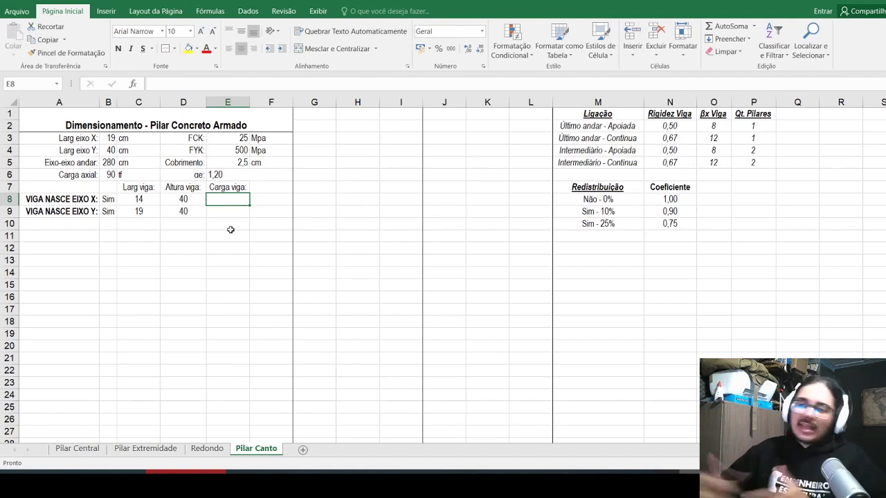
# Step: Enter the X beam load 0,6 in E8 and display it with three decimal places
pyautogui.write('0,6')
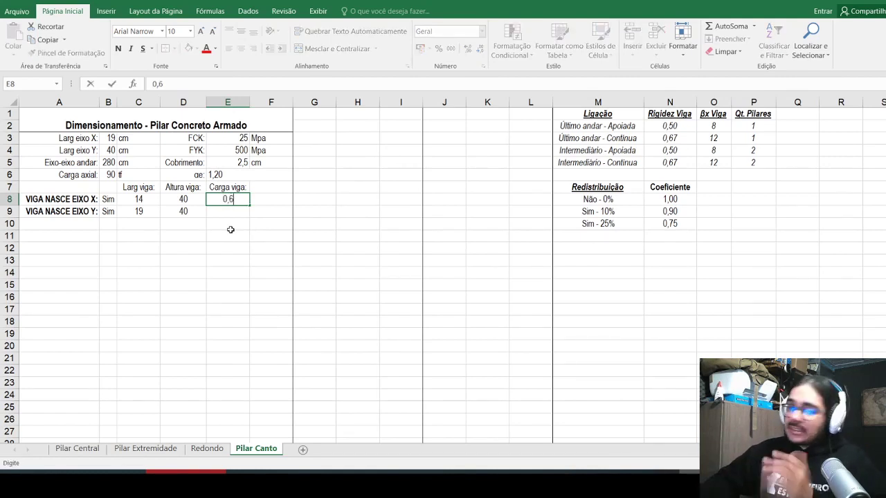
pyautogui.press('Return')
pyautogui.press('Up')
pyautogui.click(467, 49)
pyautogui.click(467, 50)
# Step: Enter the Y beam load in E9 as the formula =0,6+0,8
pyautogui.click(233, 210)
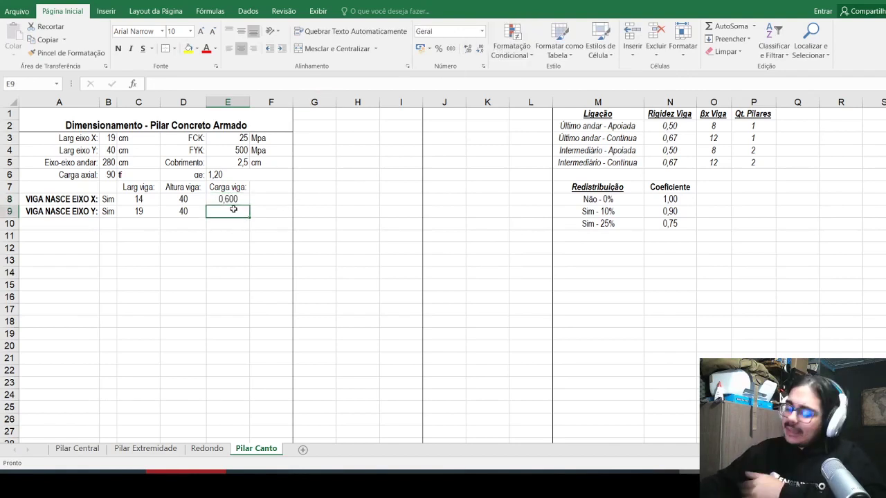
pyautogui.write('=0,6')
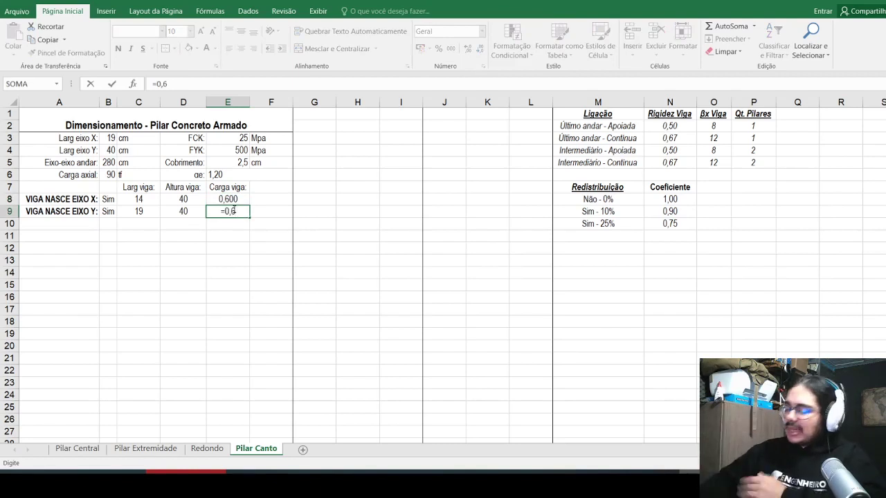
pyautogui.write('+0,8')
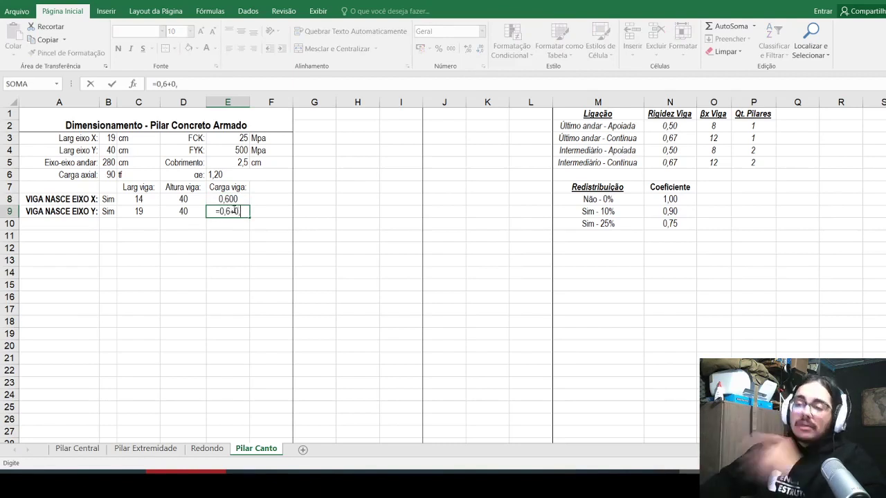
pyautogui.press('Return')
# Step: Add the header "Vão viga:" in F7
pyautogui.click(234, 209)
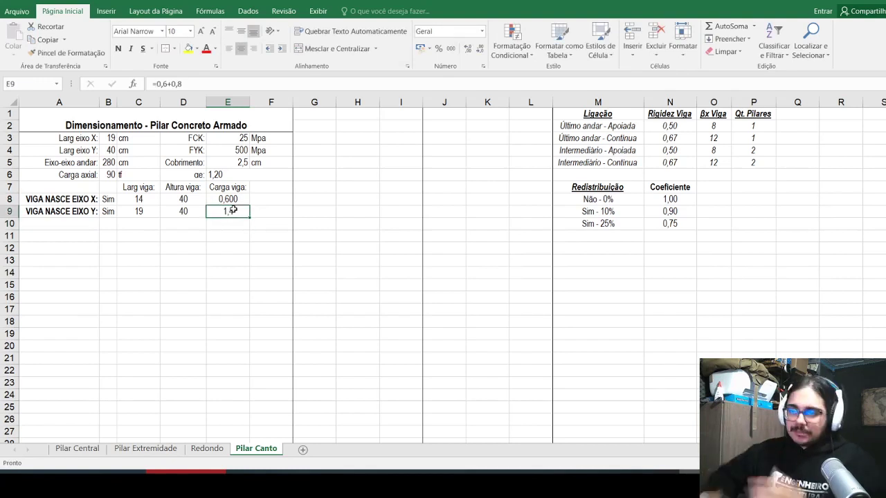
pyautogui.press('Right')
pyautogui.press('Up')
pyautogui.press('Up')
pyautogui.write('Vãos')
pyautogui.press('BackSpace')
pyautogui.press('BackSpace')
pyautogui.write('o viga')
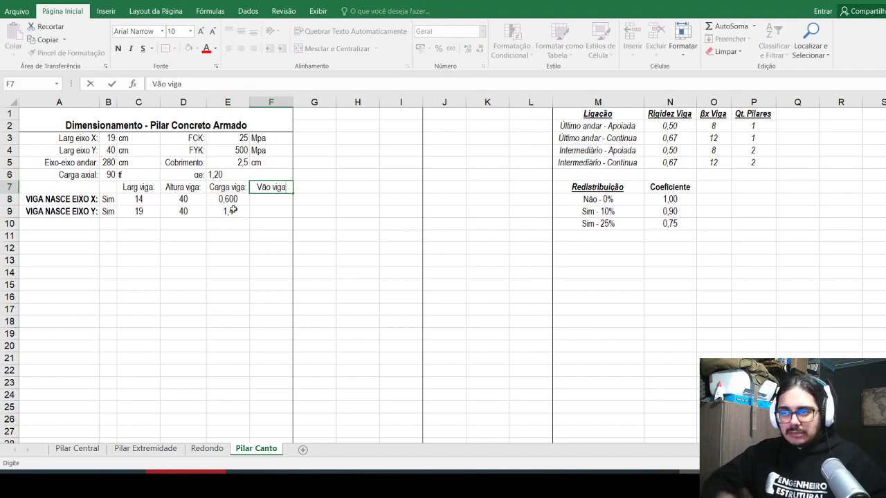
pyautogui.write(':')
pyautogui.press('Return')
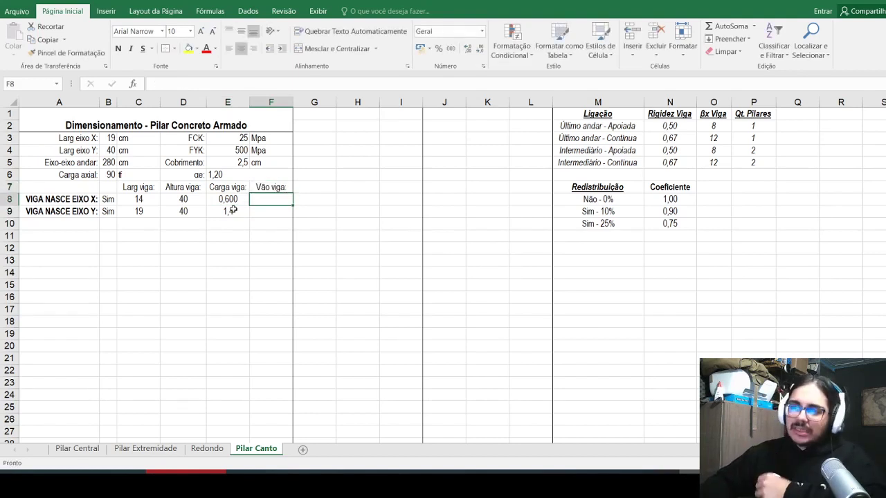
# Step: Enter the beam spans 350 in F8 and 500 in F9
pyautogui.write('350')
pyautogui.press('Return')
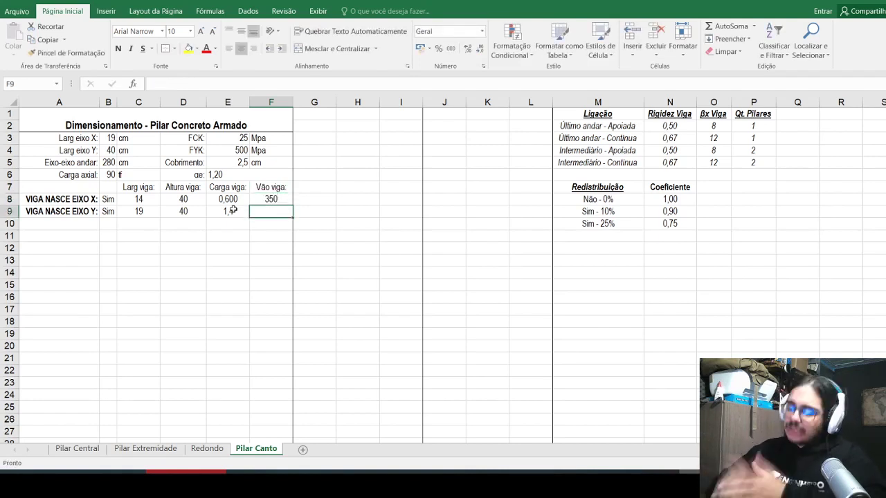
pyautogui.write('500')
pyautogui.press('Return')
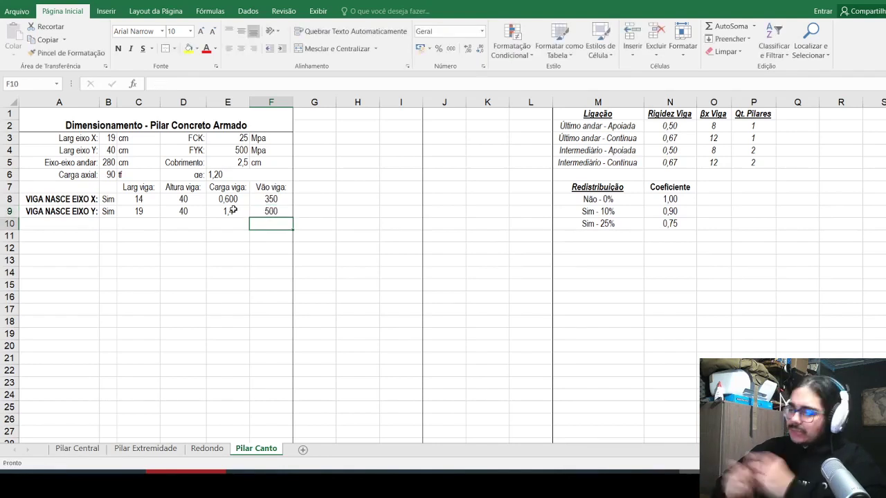
# Step: Add the centimetre unit to the span header in F7 so it reads "Vão viga(cm):"
pyautogui.press('Up')
pyautogui.press('Up')
pyautogui.press('Up')
pyautogui.click(188, 83)
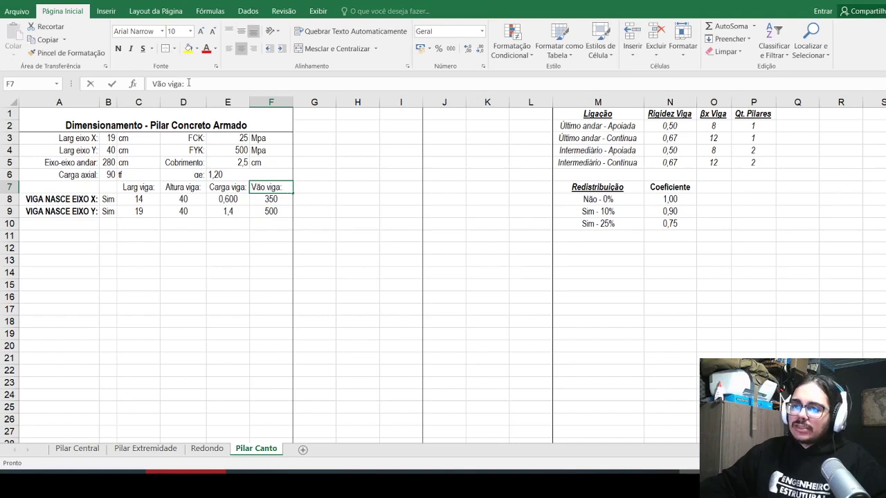
pyautogui.press('Left')
pyautogui.write('(cm)')
pyautogui.press('Return')
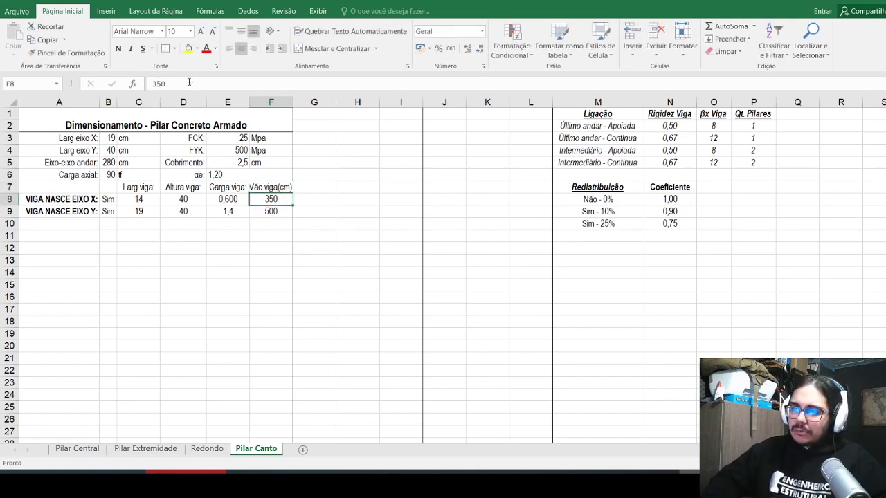
# Step: Add the unit tf to the load header in E7 so it reads "Carga viga(tf):"
pyautogui.press('Up')
pyautogui.press('Left')
pyautogui.click(188, 83)
pyautogui.press('Left')
pyautogui.write('(tf)')
pyautogui.press('Return')
# Step: Add the centimetre unit to the height header in D7 so it reads "Altura viga(cm):"
pyautogui.press('Up')
pyautogui.press('Left')
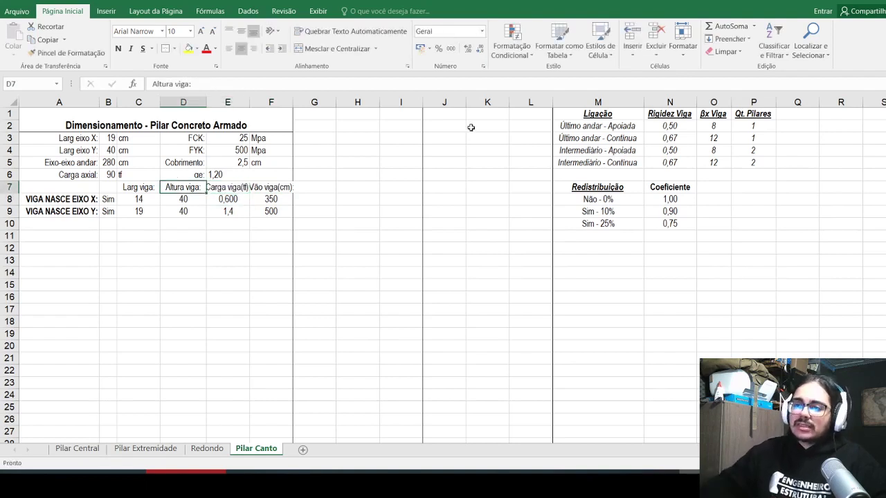
pyautogui.click(464, 125)
pyautogui.click(169, 190)
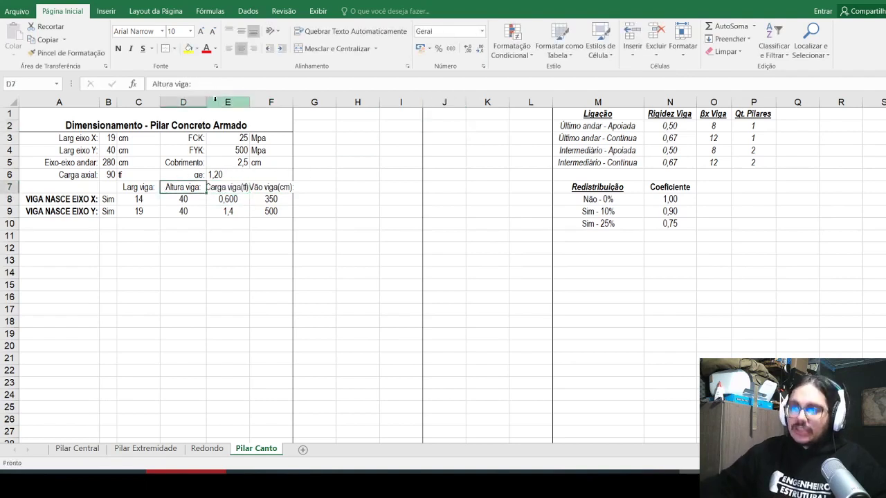
pyautogui.click(219, 84)
pyautogui.write('(cm)')
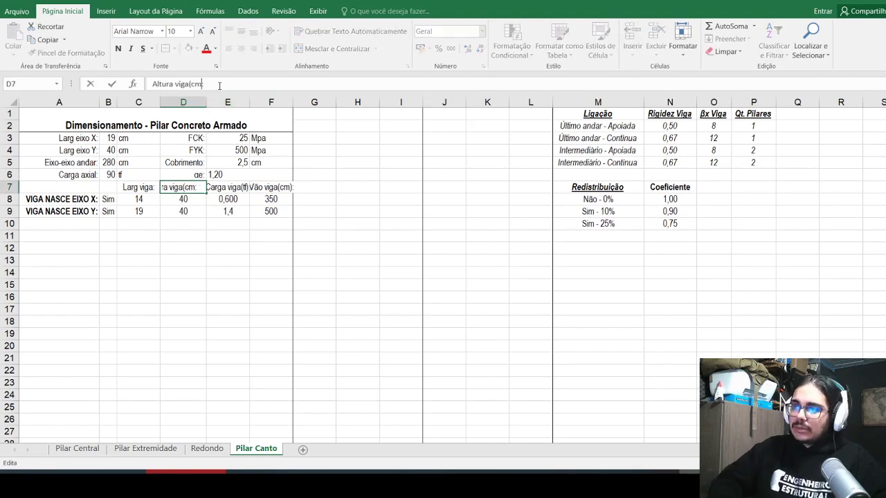
pyautogui.press('Return')
# Step: Add the centimetre unit to the width header in C7 so it reads "Larg viga(cm):"
pyautogui.press('Up')
pyautogui.press('Left')
pyautogui.click(220, 84)
pyautogui.press('Left')
pyautogui.write('(cm)')
pyautogui.press('Return')
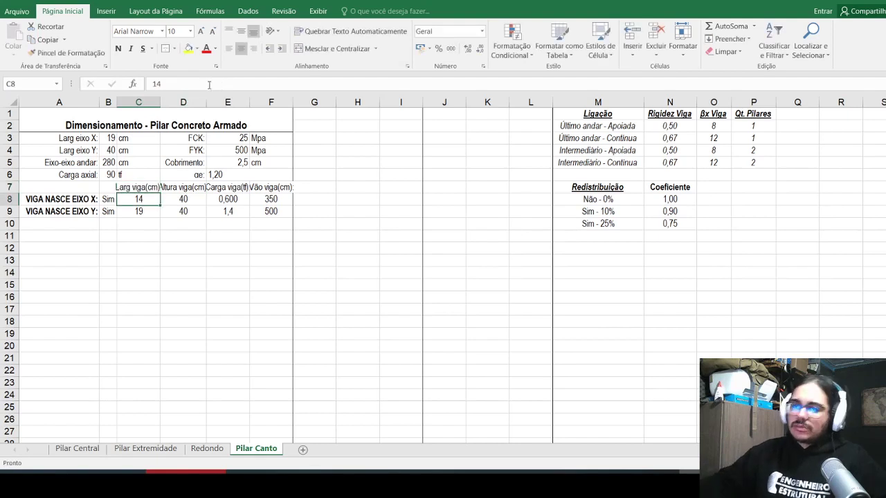
# Step: Auto-fit columns C through F to the widths of their headers
pyautogui.moveTo(138, 102); pyautogui.dragTo(269, 102)
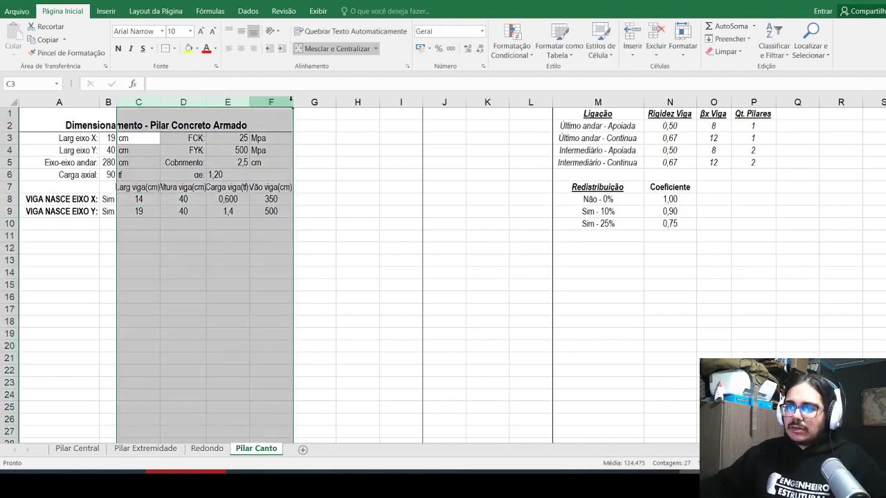
pyautogui.doubleClick(293, 102)
pyautogui.click(181, 246)
# Step: Set the font size of the merged title "Dimensionamento - Pilar Concreto Armado" to 16
pyautogui.click(154, 123)
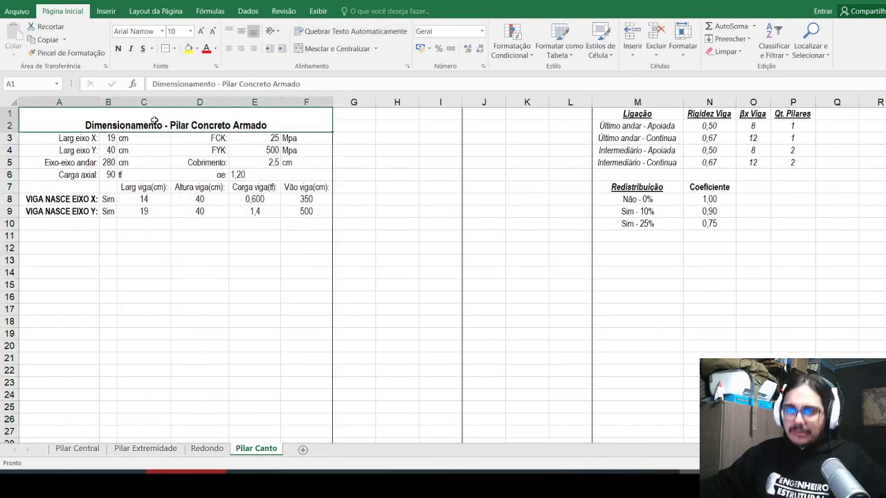
pyautogui.scroll(2, 158, 124)
pyautogui.scroll(-2, 161, 126)
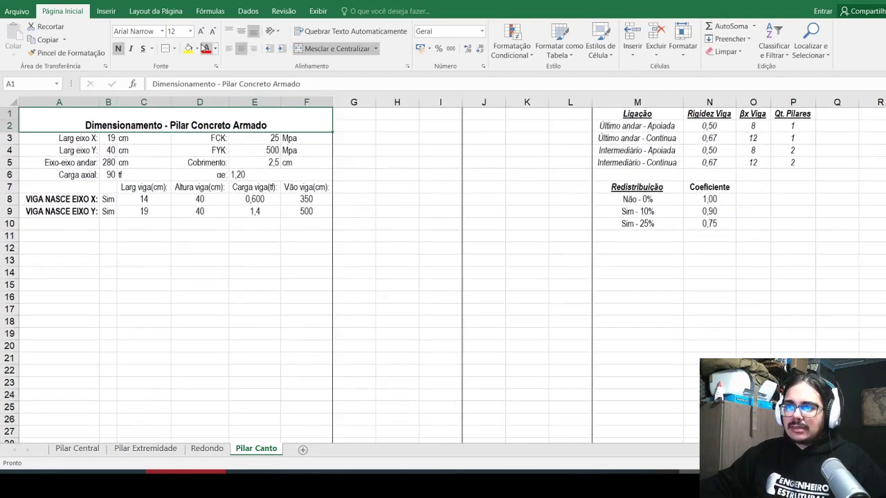
pyautogui.click(191, 31)
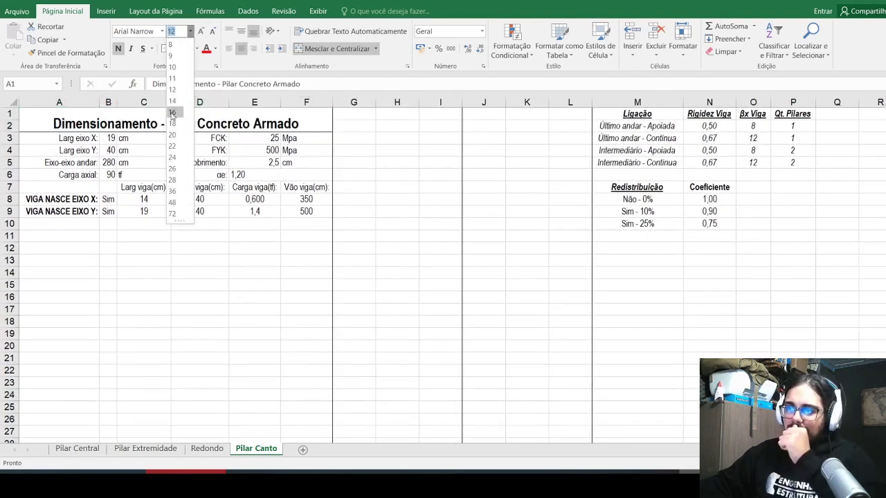
pyautogui.click(173, 114)
pyautogui.click(158, 215)
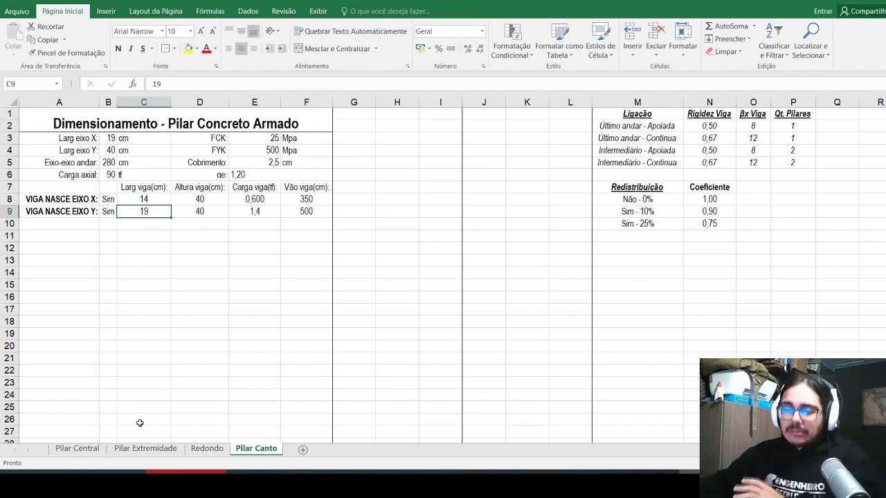
# Step: Check the connection type field in B10 of Pilar Extremidade, returning to the Pilar Canto sheet
pyautogui.click(152, 449)
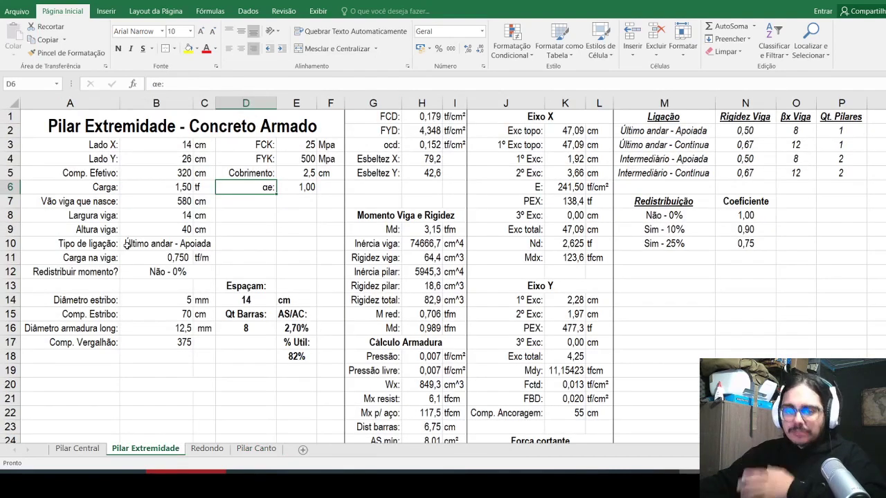
pyautogui.click(127, 243)
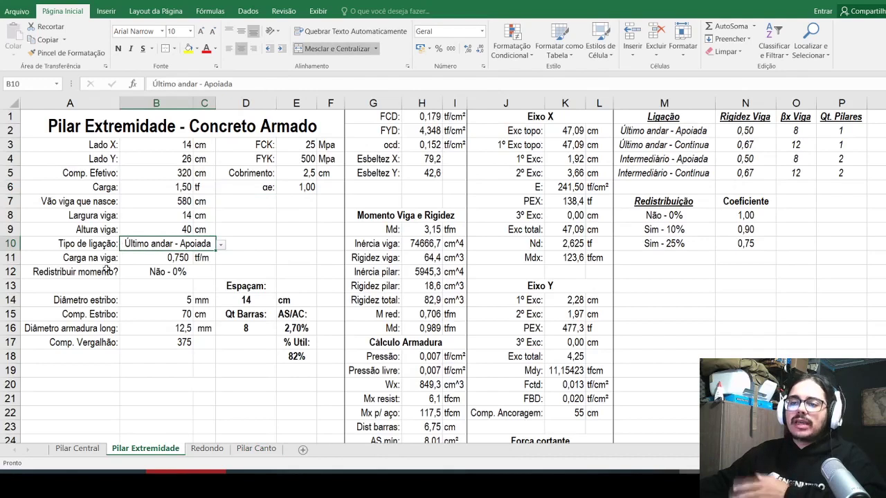
pyautogui.click(256, 448)
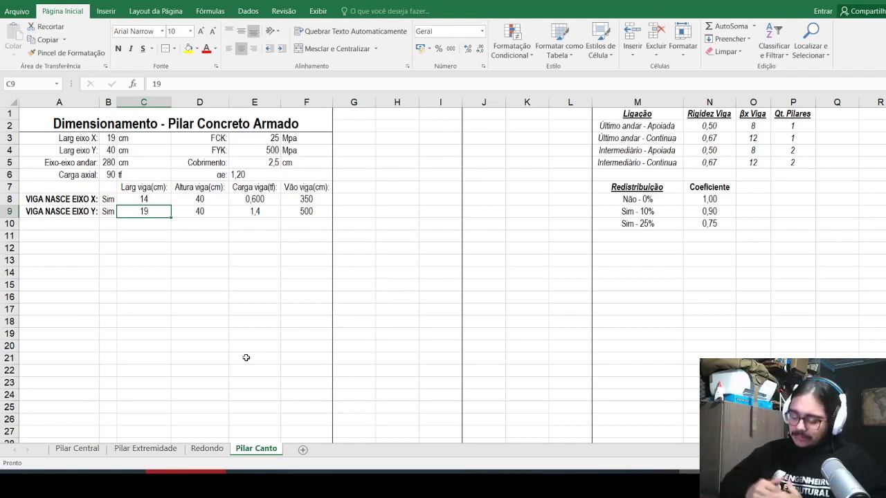
# Step: Format the beam loads in E8:E9 with three decimal places
pyautogui.moveTo(272, 204); pyautogui.dragTo(254, 210)
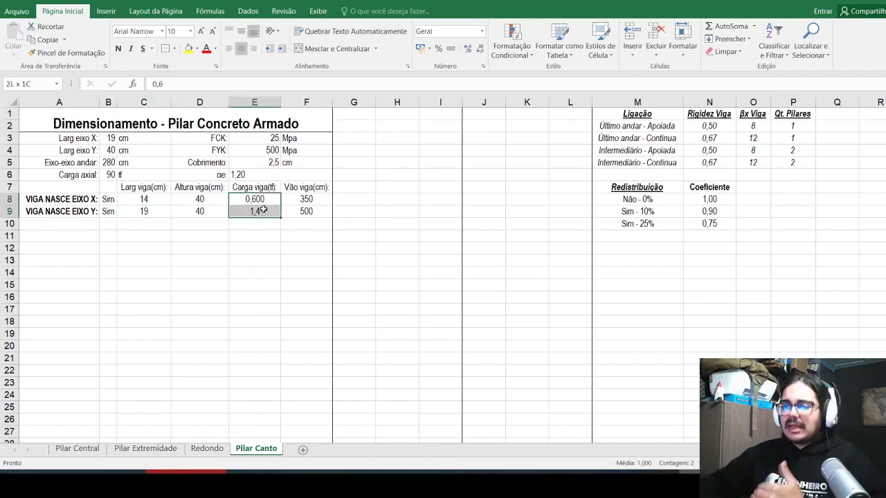
pyautogui.click(468, 47)
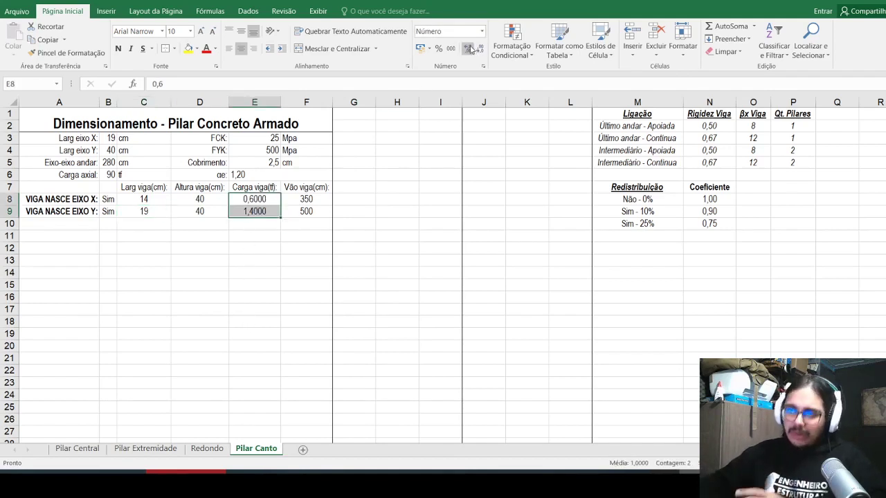
pyautogui.click(480, 49)
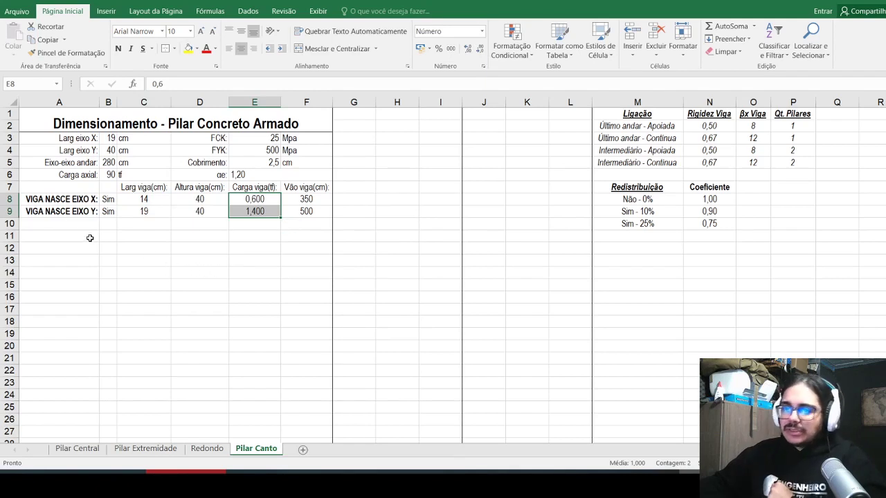
# Step: Enter the label "Tipo de ligação eixo X:" in A10
pyautogui.click(68, 224)
pyautogui.write('Tipo')
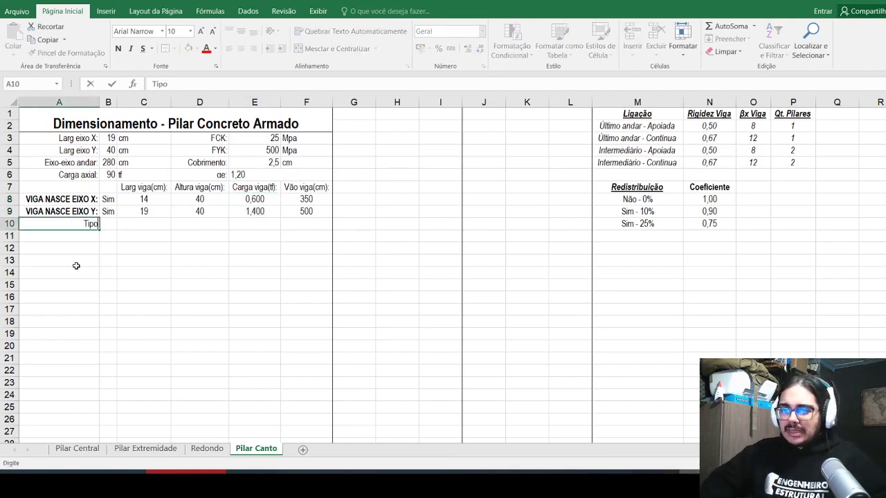
pyautogui.write(' de ligação ei')
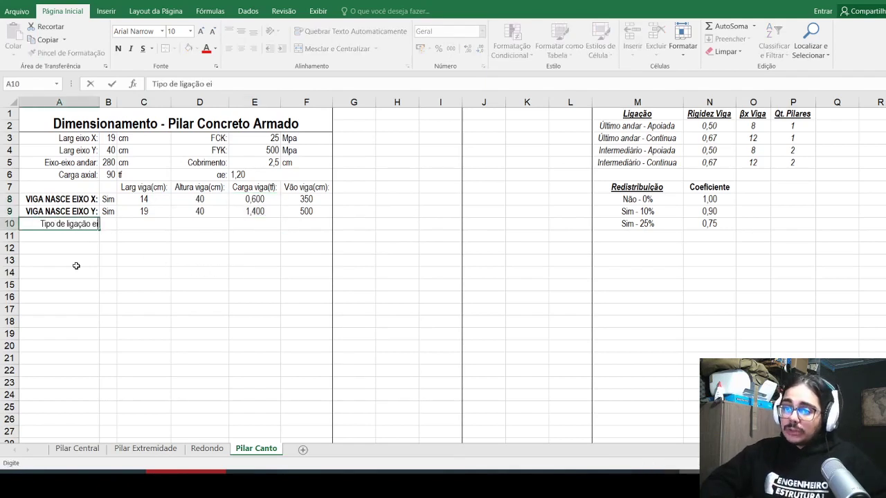
pyautogui.write('xo X:')
pyautogui.press('Return')
# Step: Merge and center the empty cells B10:D10 beside the X-axis connection label
pyautogui.press('Up')
pyautogui.press('Right')
pyautogui.hotkey('shift', 'Right')
pyautogui.hotkey('shift', 'Right')
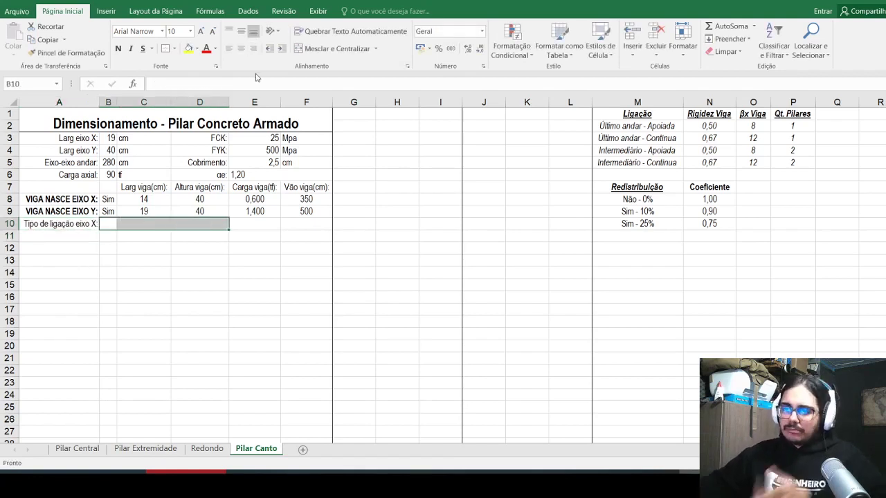
pyautogui.click(314, 51)
# Step: Restrict merged cell B10 to a dropdown list sourced from the connection types in M2:M5
pyautogui.click(248, 11)
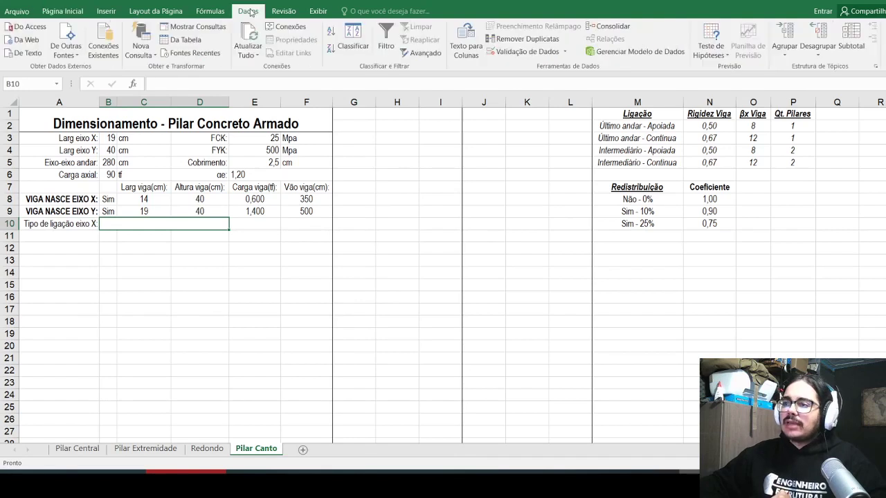
pyautogui.click(526, 51)
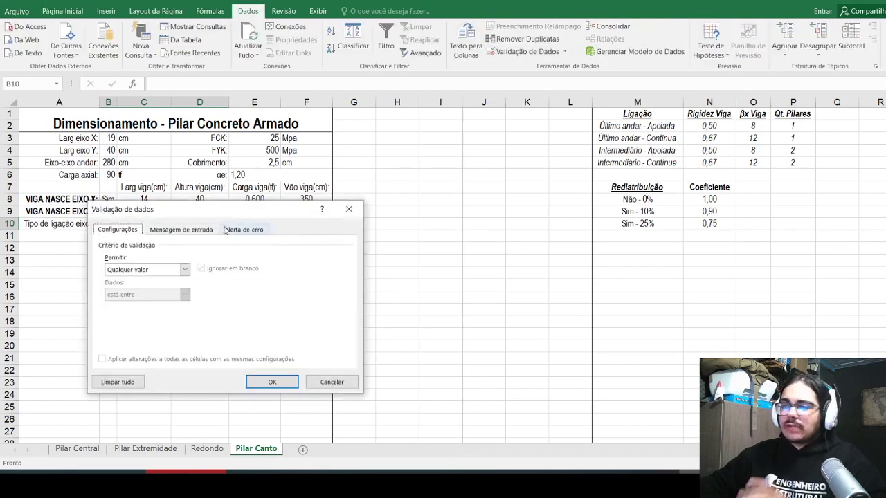
pyautogui.click(153, 268)
pyautogui.click(132, 305)
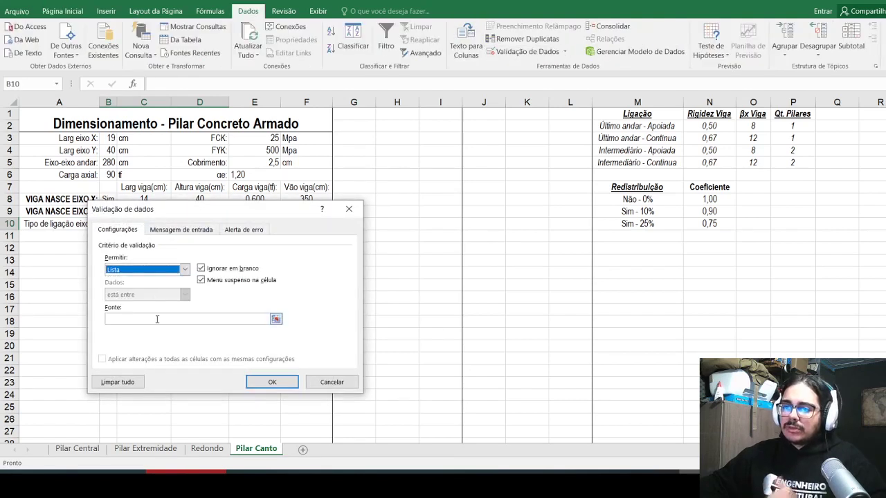
pyautogui.click(266, 319)
pyautogui.moveTo(629, 128); pyautogui.dragTo(626, 167)
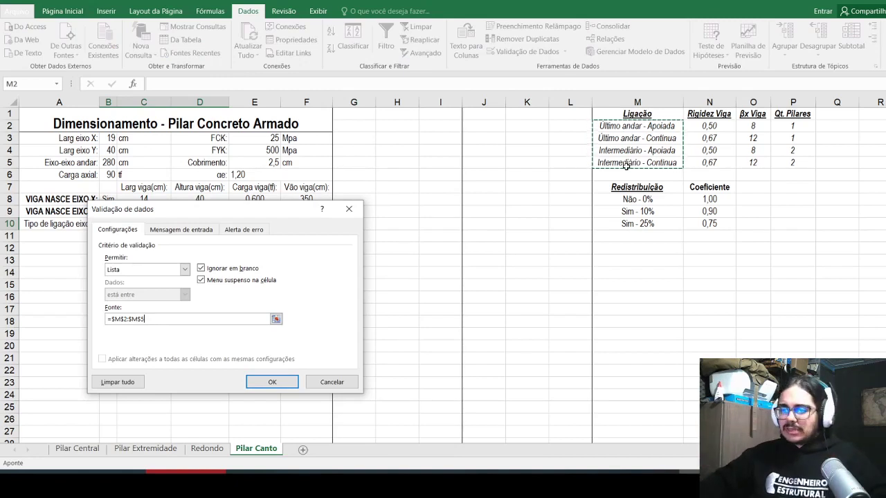
pyautogui.press('Return')
# Step: Rename the first connection type in M2 as "Último andar - Vão simples"
pyautogui.click(648, 126)
pyautogui.click(277, 84)
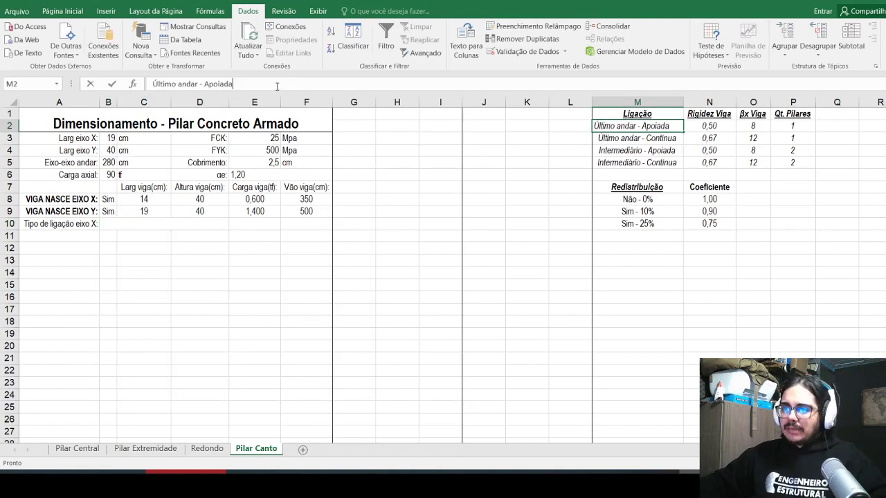
pyautogui.doubleClick(277, 85)
pyautogui.press('BackSpace')
pyautogui.write('Vão simples')
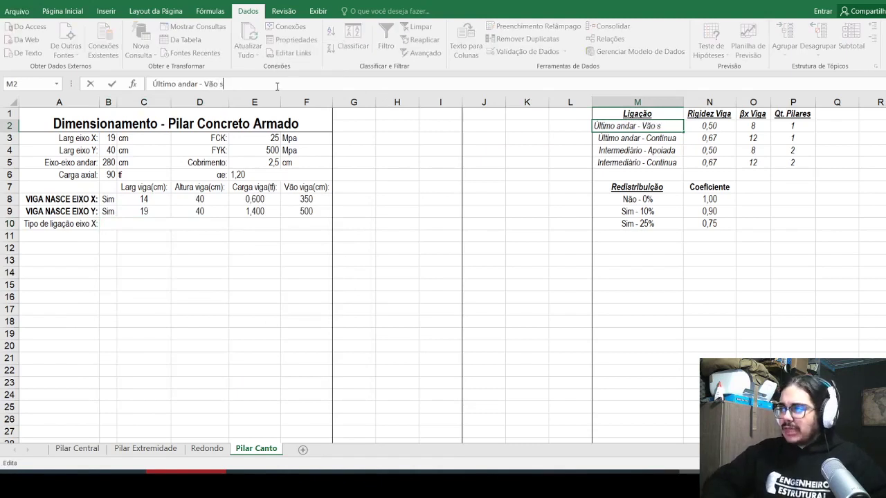
pyautogui.press('Return')
# Step: Rename the connection type in M4 as "Intermediário - Vão simples" and widen column M to fit it
pyautogui.press('Down')
pyautogui.press('Down')
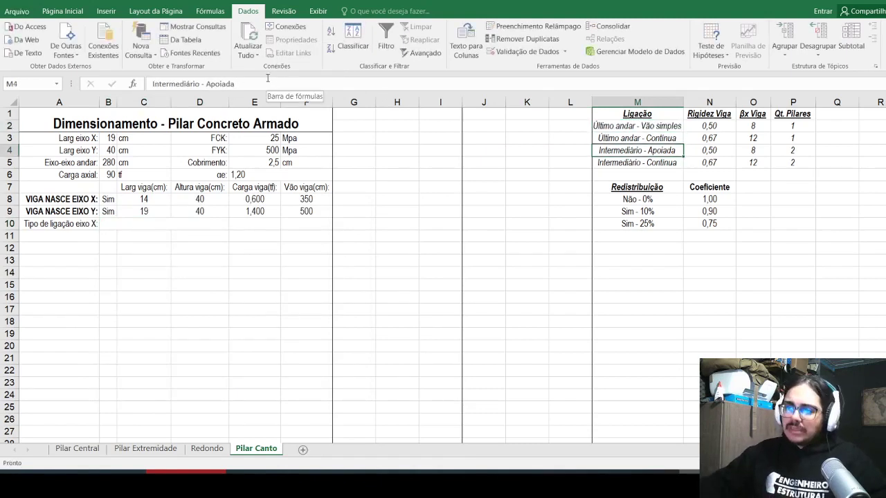
pyautogui.doubleClick(263, 84)
pyautogui.write('Vão simples')
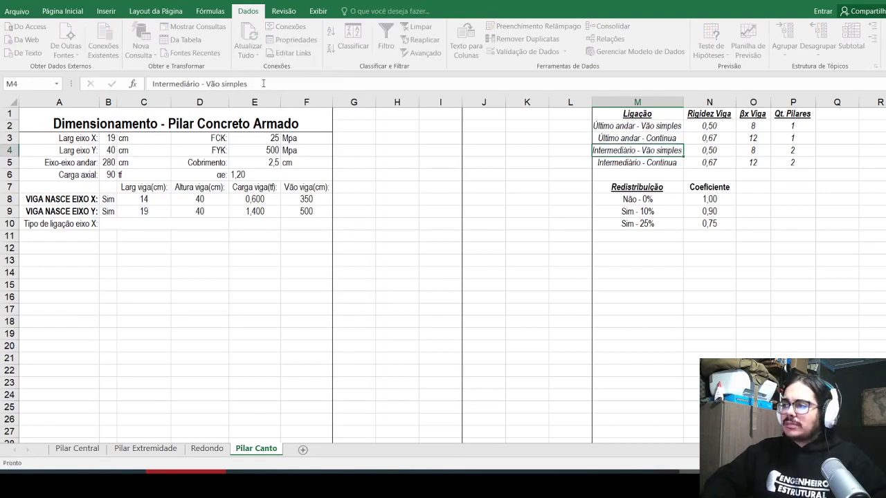
pyautogui.press('Return')
pyautogui.moveTo(684, 102); pyautogui.dragTo(682, 102)
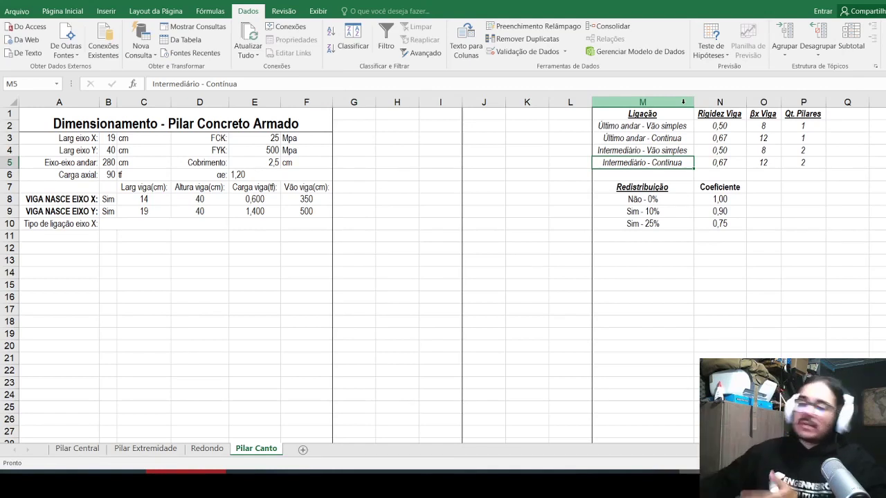
# Step: Choose "Intermediário - Contínua" as the X-axis connection type in B10
pyautogui.click(208, 225)
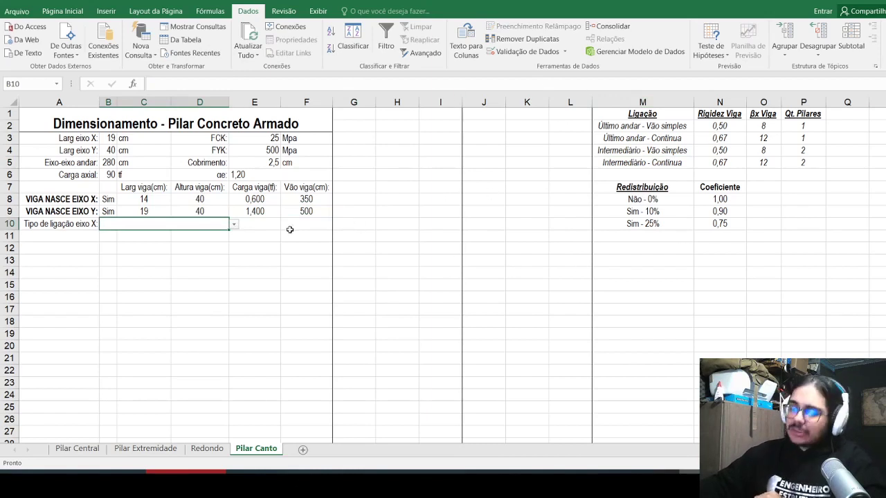
pyautogui.click(234, 227)
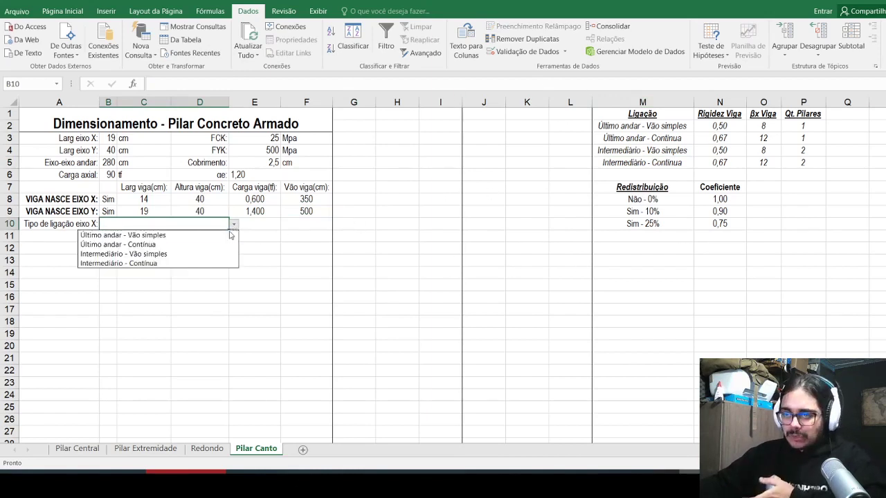
pyautogui.press('Down')
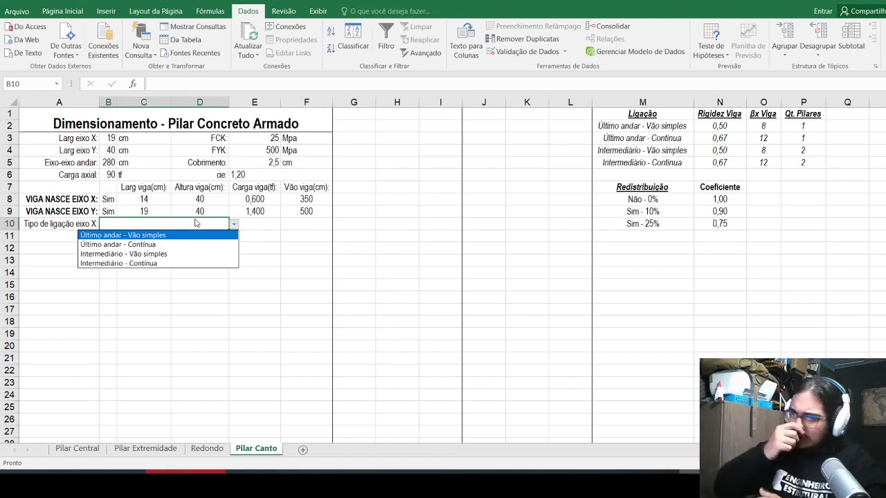
pyautogui.click(136, 263)
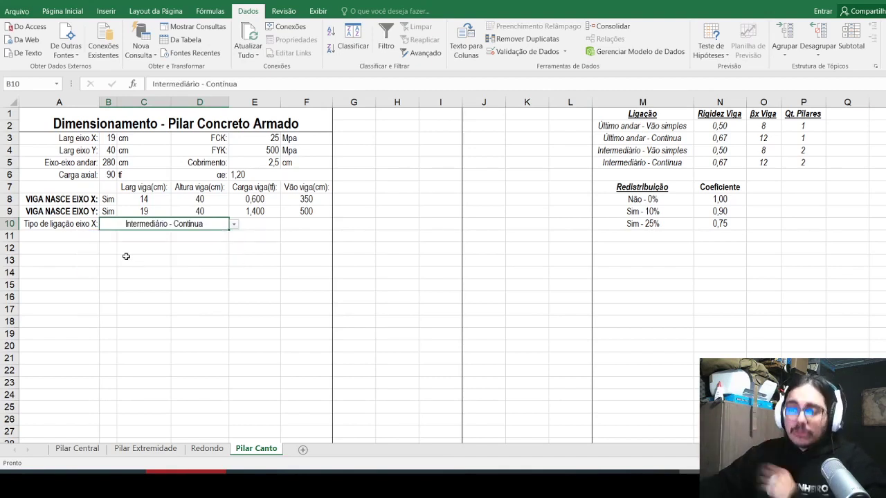
# Step: Copy the X-axis connection row into row 11 and change its label to "Tipo de ligação eixo Y:"
pyautogui.click(65, 228)
pyautogui.hotkey('ctrl', 'c')
pyautogui.click(45, 235)
pyautogui.hotkey('ctrl', 'v')
pyautogui.click(66, 233)
pyautogui.click(234, 84)
pyautogui.press('BackSpace')
pyautogui.press('BackSpace')
pyautogui.write('Y:')
pyautogui.press('Tab')
pyautogui.moveTo(255, 223); pyautogui.dragTo(306, 223)
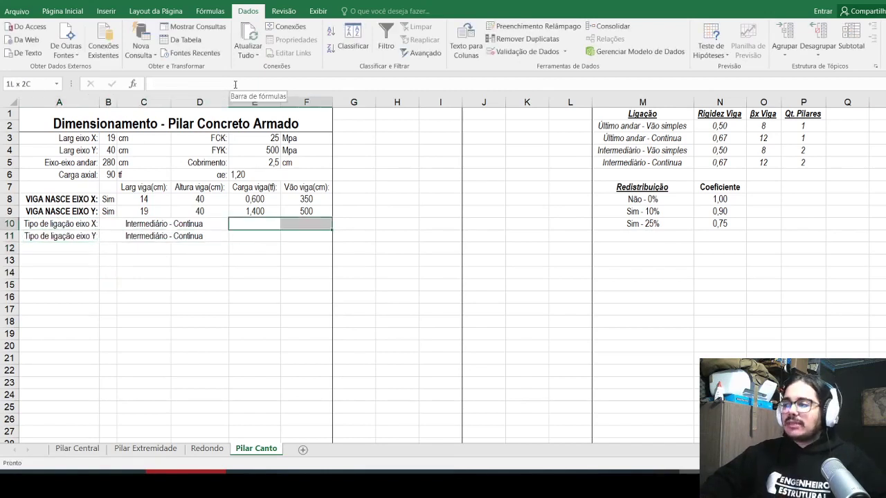
pyautogui.click(161, 224)
pyautogui.click(63, 11)
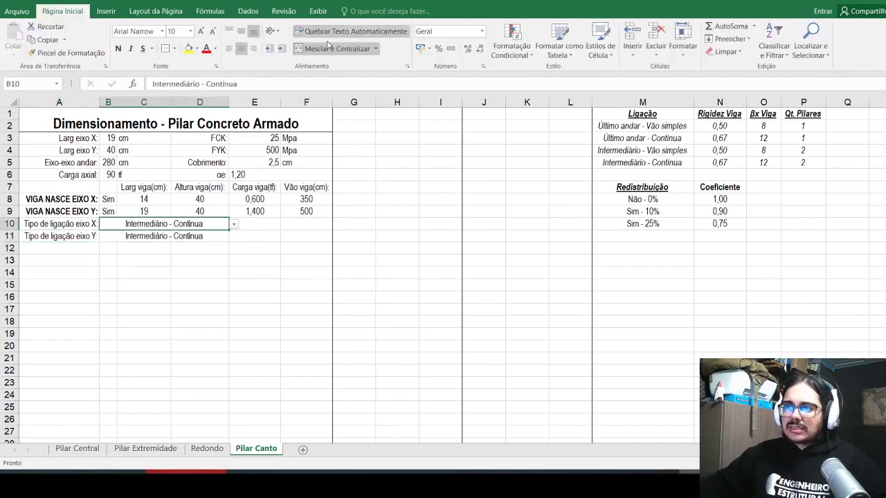
pyautogui.click(328, 45)
pyautogui.moveTo(168, 223); pyautogui.dragTo(199, 223)
pyautogui.click(328, 48)
# Step: Enter the label "Redistribuição?" in E10, widen column E slightly and center the label
pyautogui.click(251, 224)
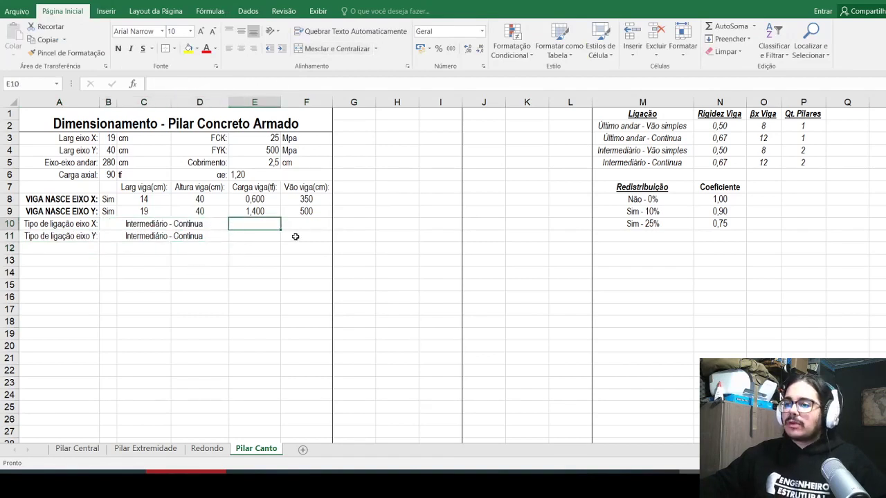
pyautogui.write('Redistribuição?')
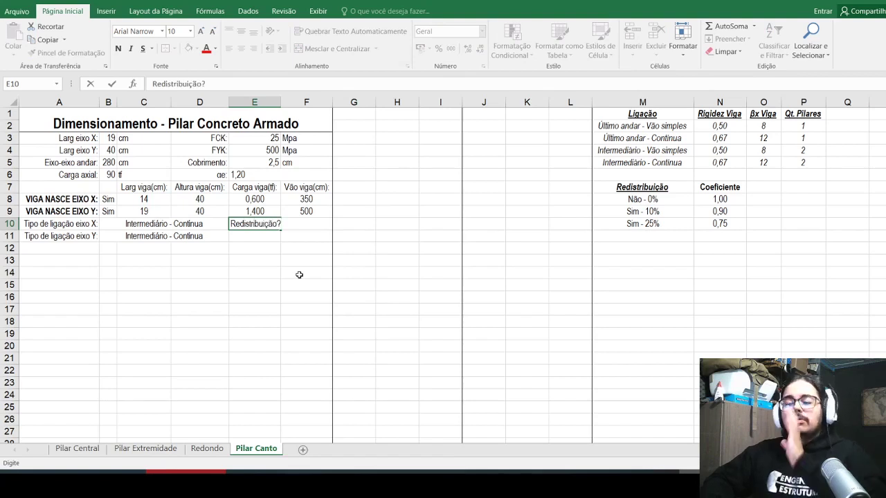
pyautogui.press('Return')
pyautogui.moveTo(284, 97); pyautogui.dragTo(287, 97)
pyautogui.click(267, 220)
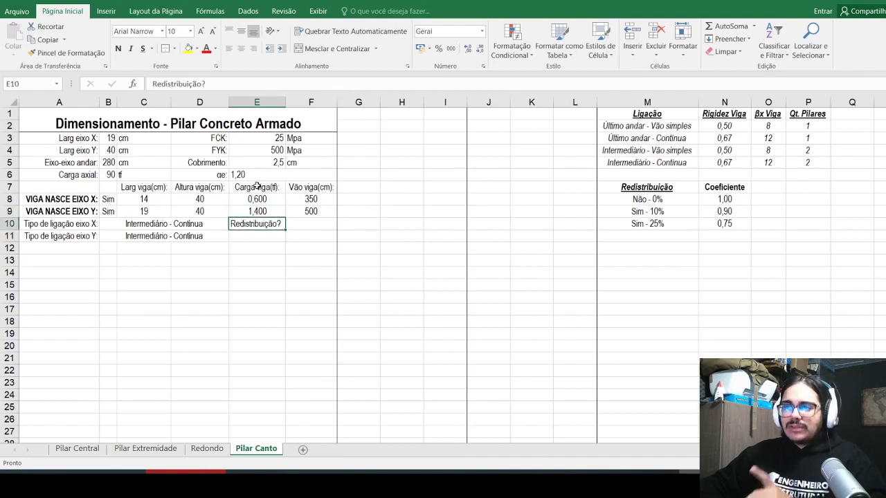
pyautogui.click(242, 51)
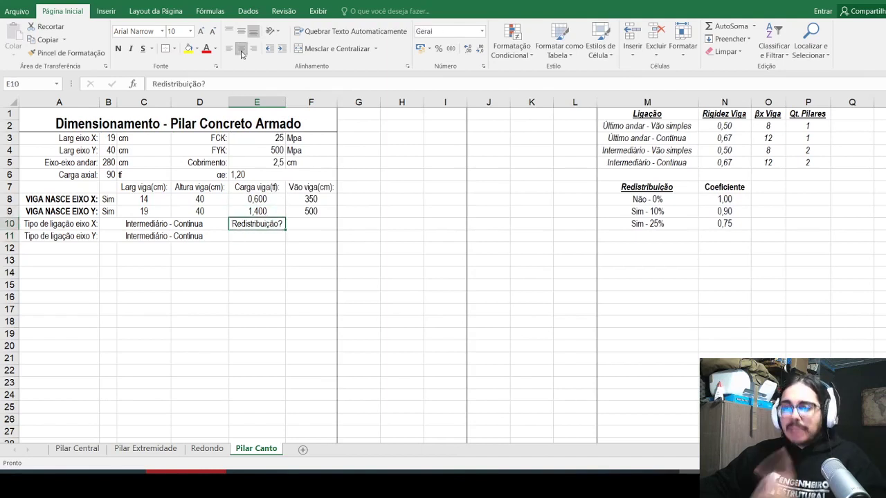
# Step: Copy the "Redistribuição?" label from E10 into E11 for the Y axis
pyautogui.hotkey('ctrl', 'c')
pyautogui.click(274, 237)
pyautogui.hotkey('ctrl', 'v')
pyautogui.press('Escape')
# Step: Center F10, restrict it to a dropdown list sourced from the redistribution options in M8:M10, and open the list
pyautogui.click(297, 224)
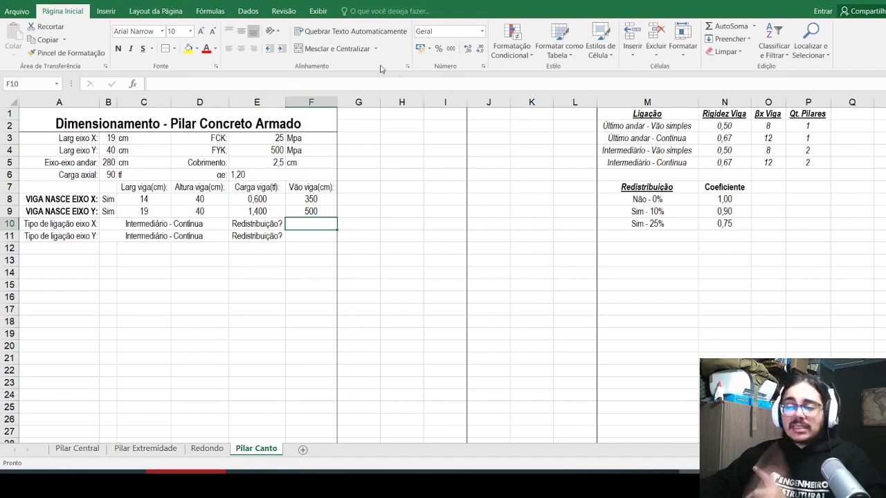
pyautogui.click(332, 48)
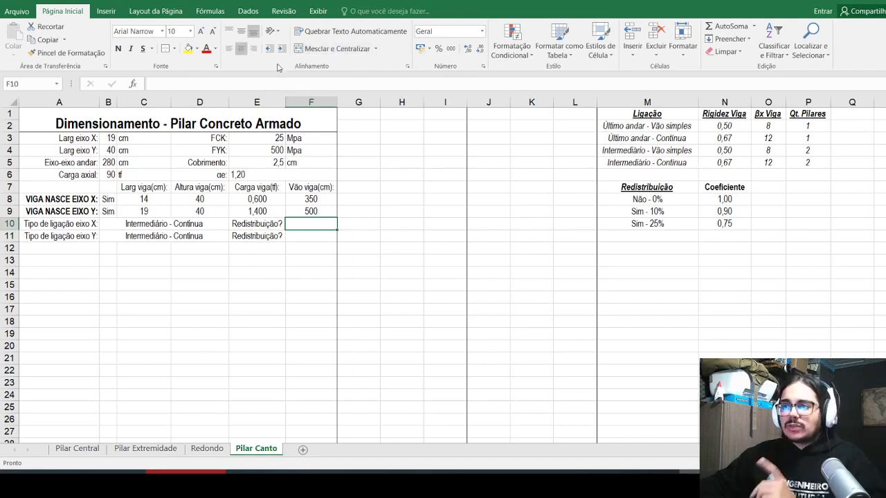
pyautogui.click(248, 11)
pyautogui.click(520, 55)
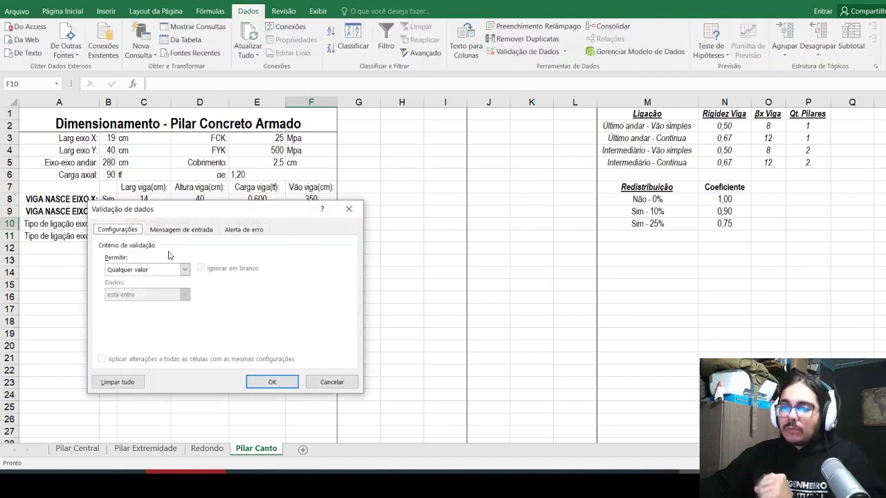
pyautogui.click(147, 269)
pyautogui.click(128, 305)
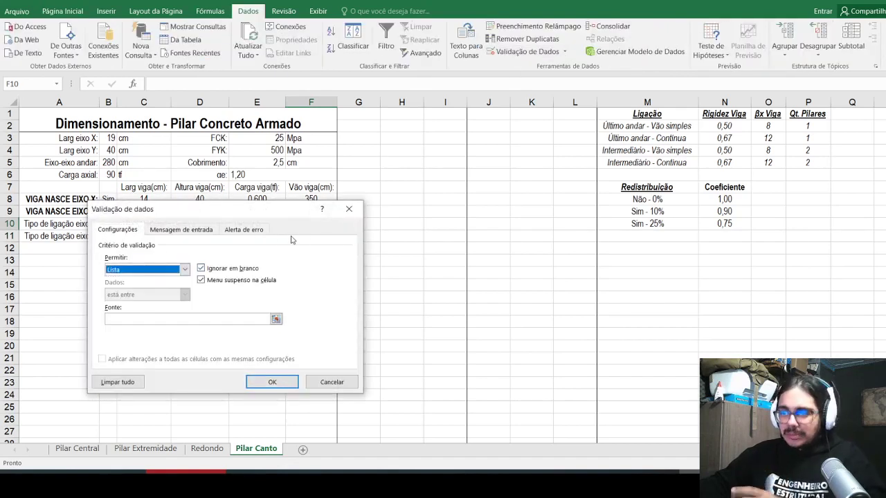
pyautogui.click(163, 318)
pyautogui.moveTo(641, 200); pyautogui.dragTo(647, 223)
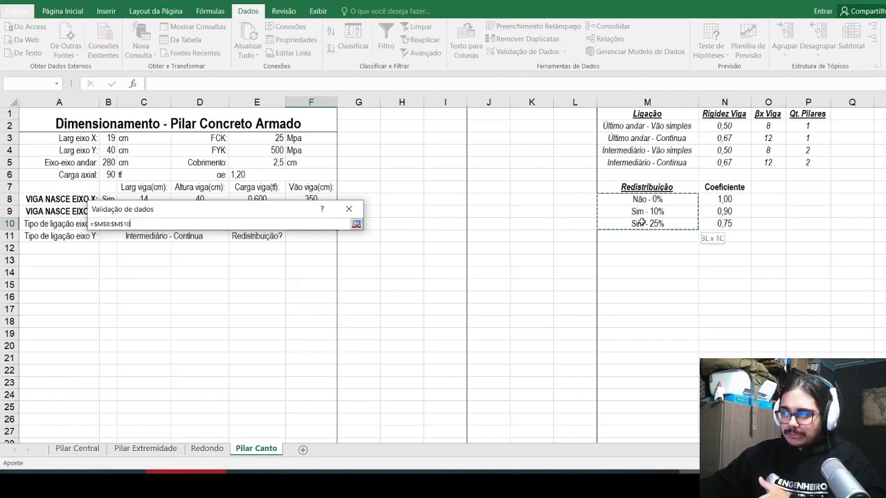
pyautogui.click(270, 381)
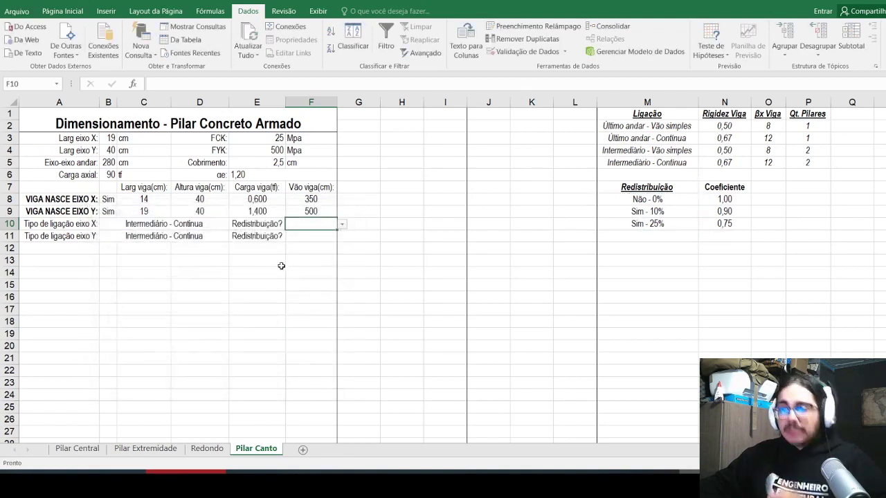
pyautogui.click(341, 224)
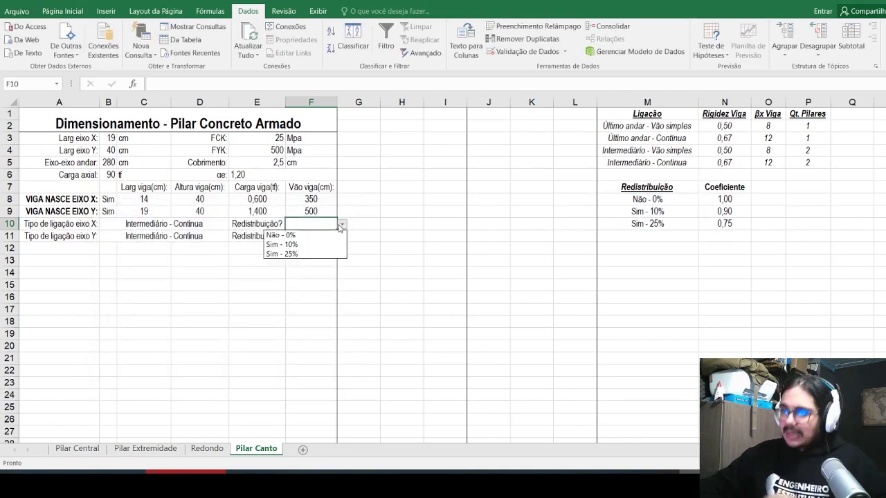
# Step: Set the redistribution choice in F10 to "Não - 0%" and copy that dropdown cell into F11
pyautogui.click(310, 236)
pyautogui.hotkey('ctrl', 'c')
pyautogui.click(311, 237)
pyautogui.press('Return')
pyautogui.click(310, 261)
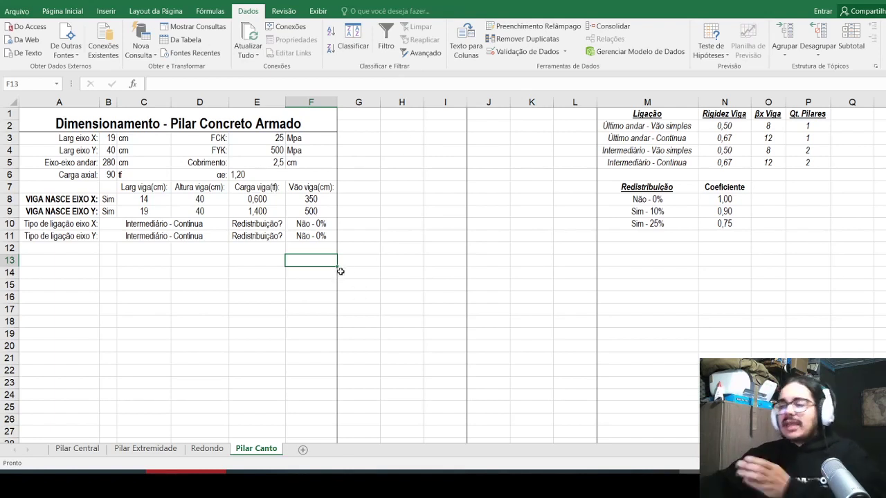
# Step: Check the calculation layout on Pilar Extremidade, and enter the right-aligned label "FCD:" in G1 of Pilar Canto
pyautogui.click(146, 449)
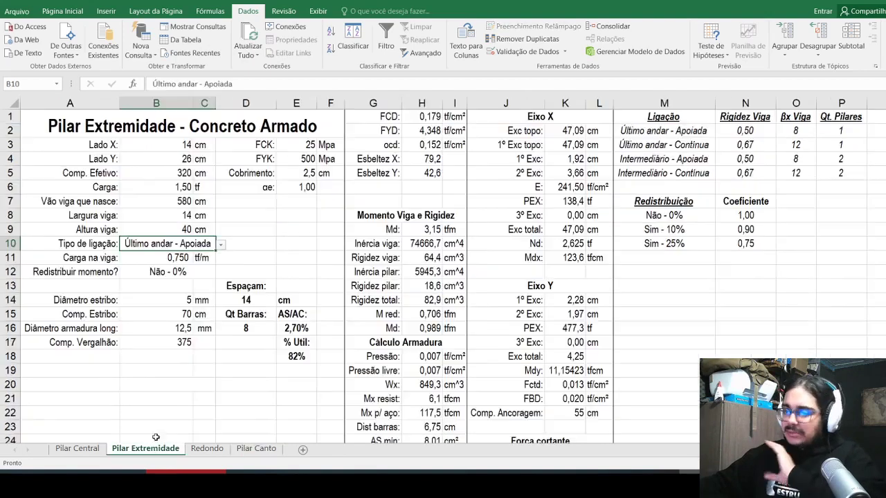
pyautogui.click(254, 448)
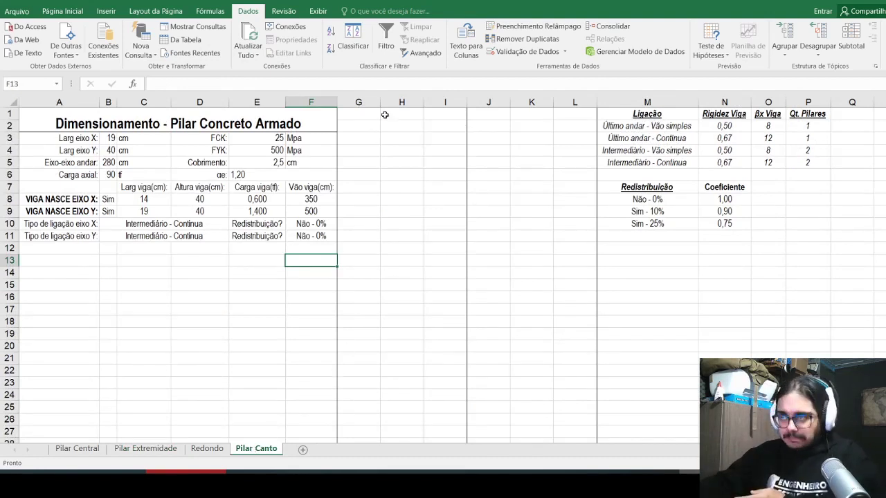
pyautogui.click(161, 449)
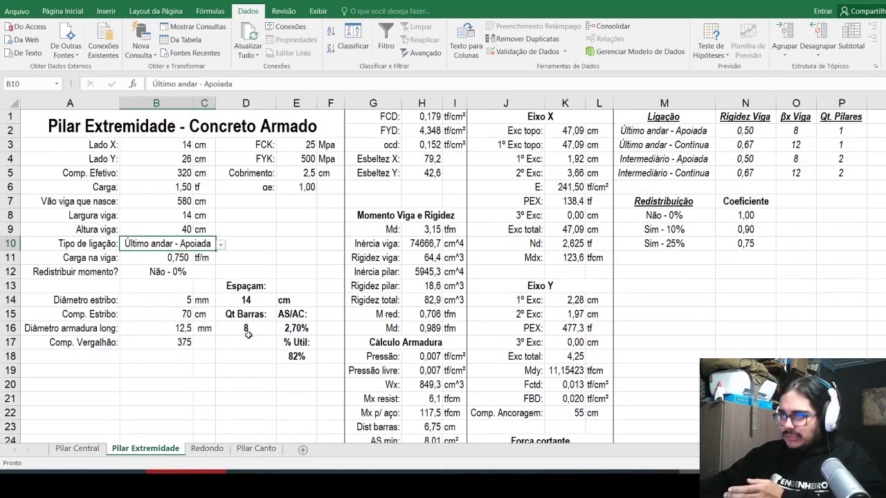
pyautogui.click(256, 449)
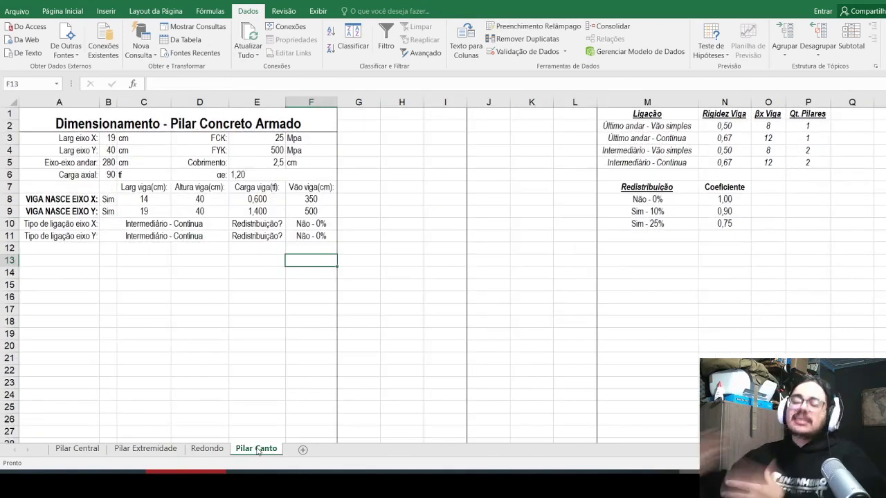
pyautogui.click(379, 116)
pyautogui.write('F')
pyautogui.press('BackSpace')
pyautogui.write('FCK')
pyautogui.write(':')
pyautogui.press('Return')
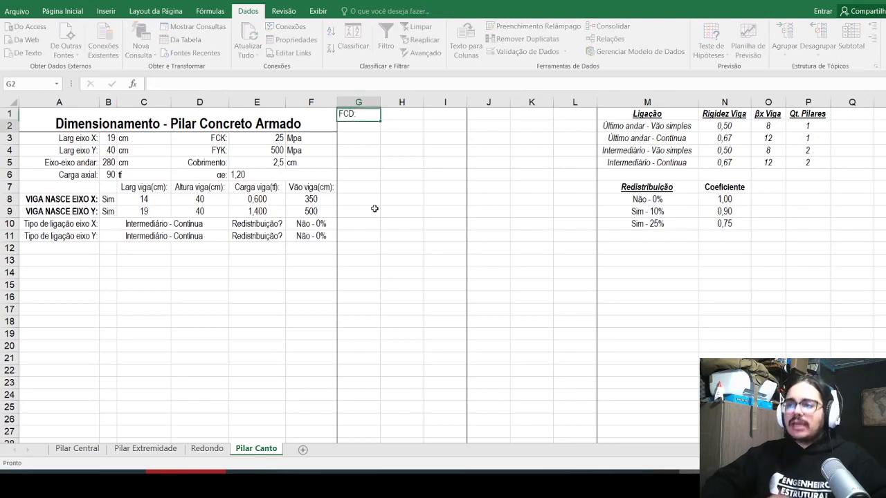
pyautogui.press('Up')
pyautogui.click(63, 11)
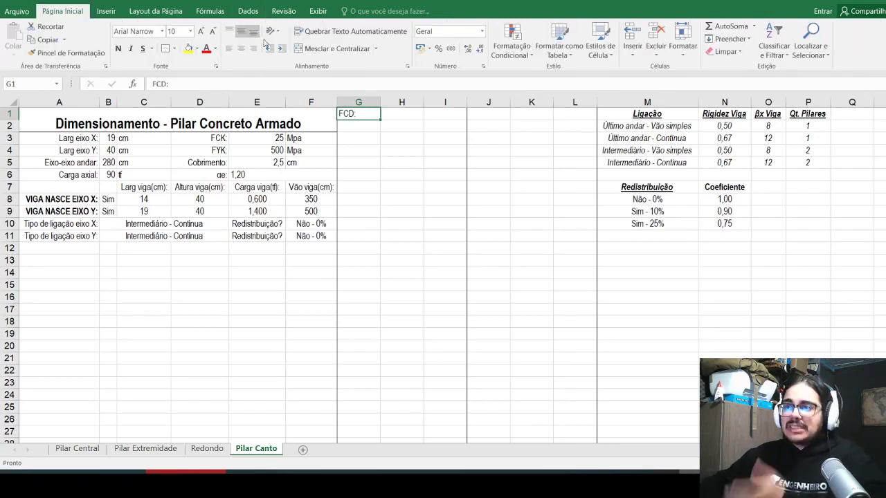
pyautogui.click(253, 49)
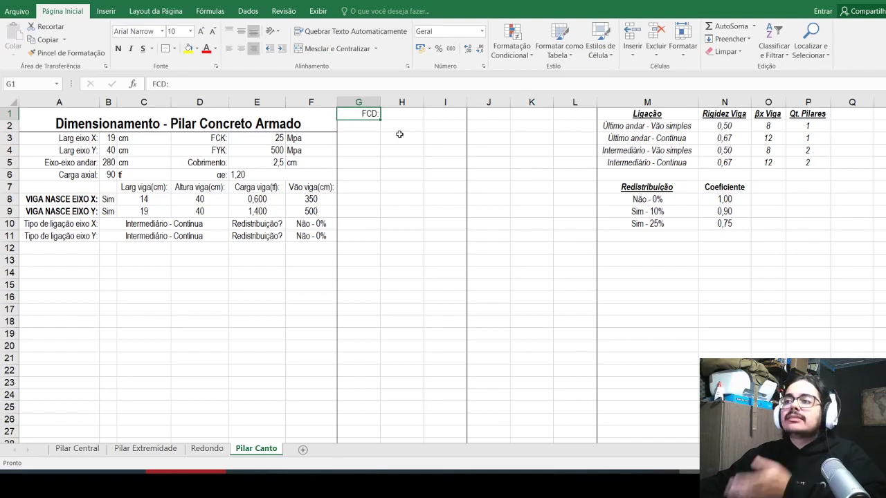
# Step: Calculate FCD in H1 with the formula =E3/100/1,4 and show it with three decimal places
pyautogui.click(403, 113)
pyautogui.write('=')
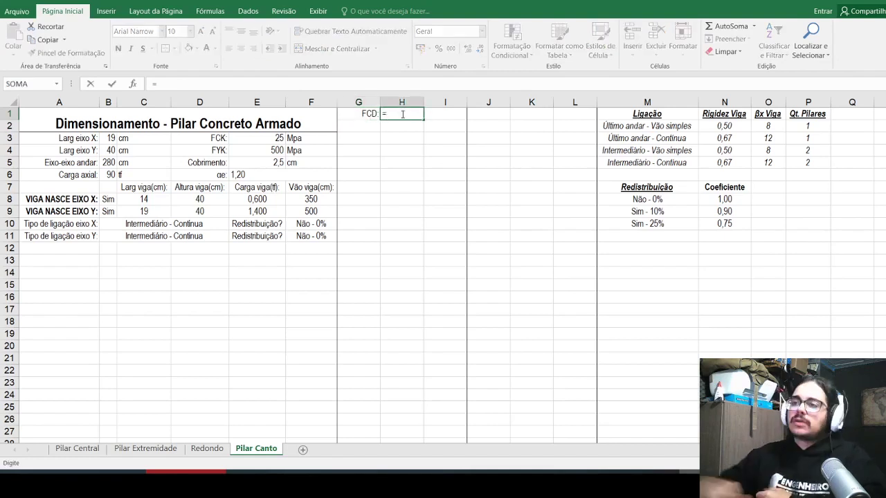
pyautogui.write('/100/1,4')
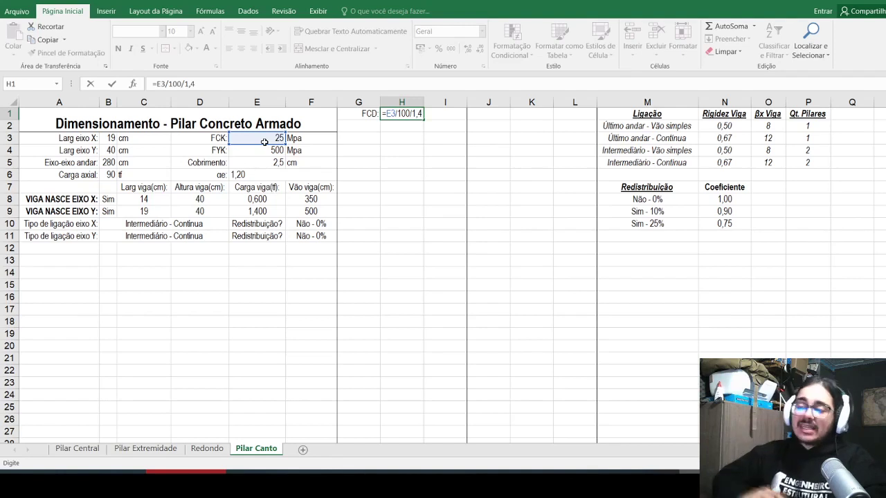
pyautogui.press('Return')
pyautogui.press('Up')
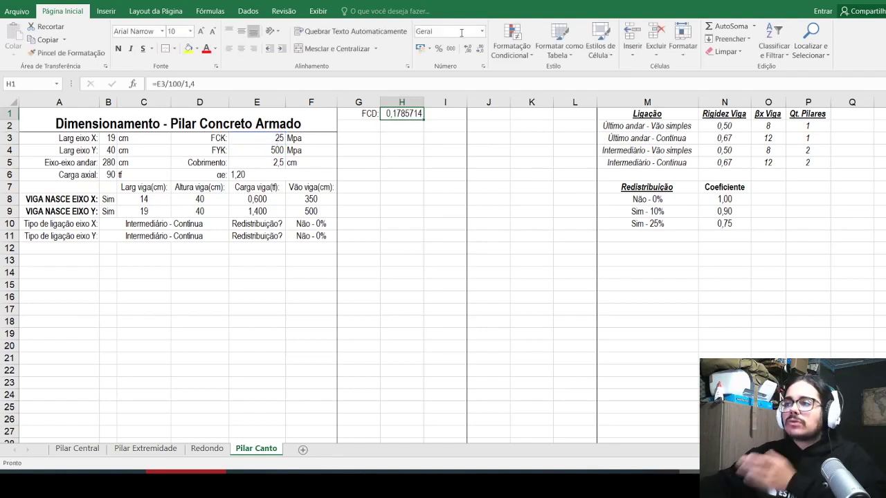
pyautogui.click(480, 49)
pyautogui.click(480, 49)
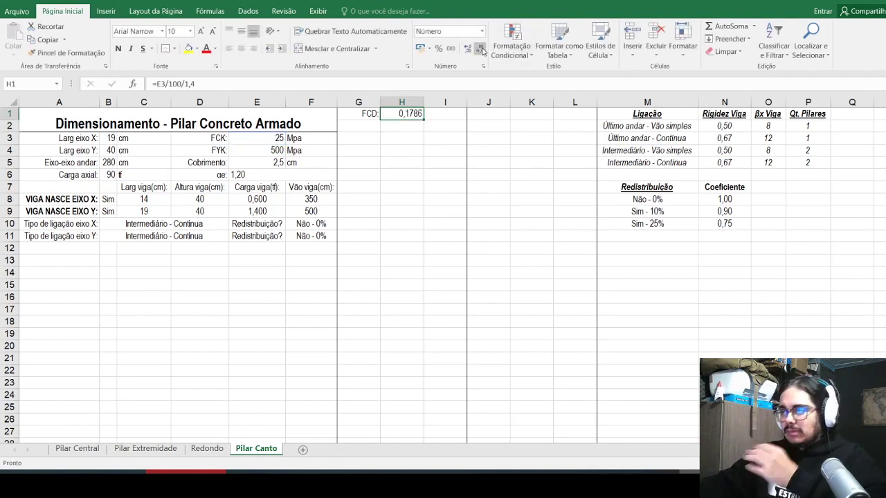
pyautogui.click(480, 49)
pyautogui.click(481, 49)
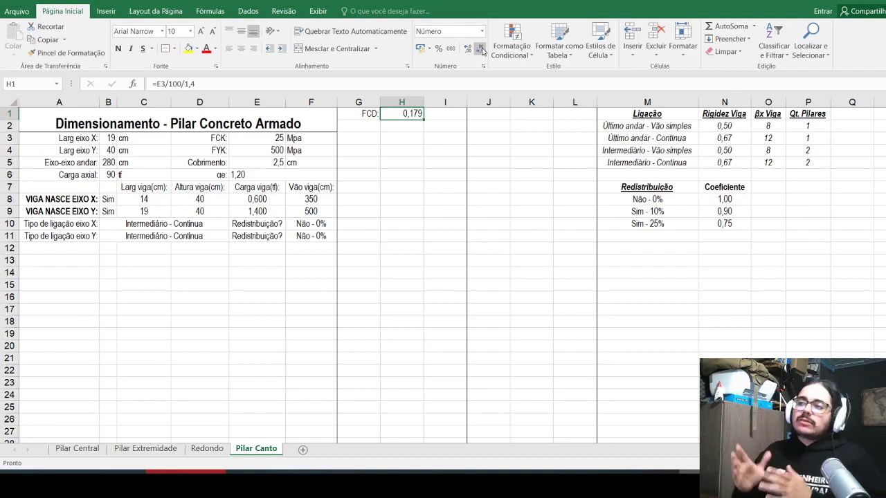
# Step: Enter the unit tf/cm² in I1 and narrow columns H and I to fit their contents
pyautogui.click(438, 117)
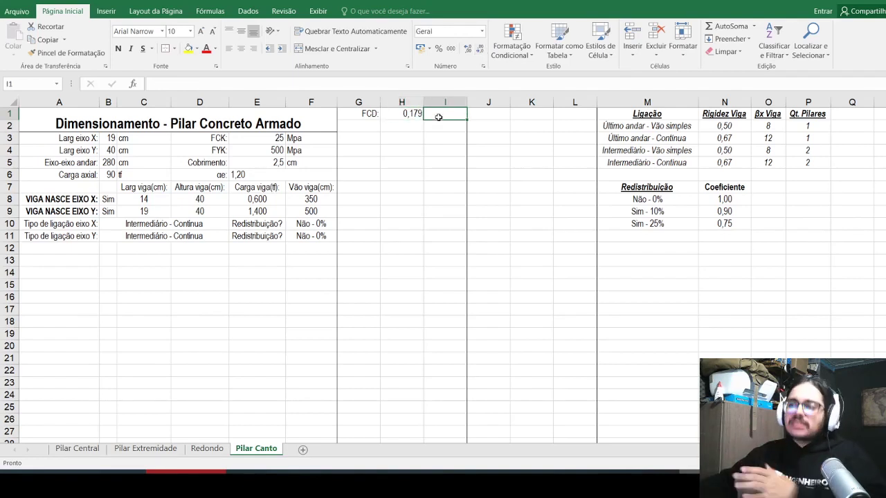
pyautogui.write('tf/cm²')
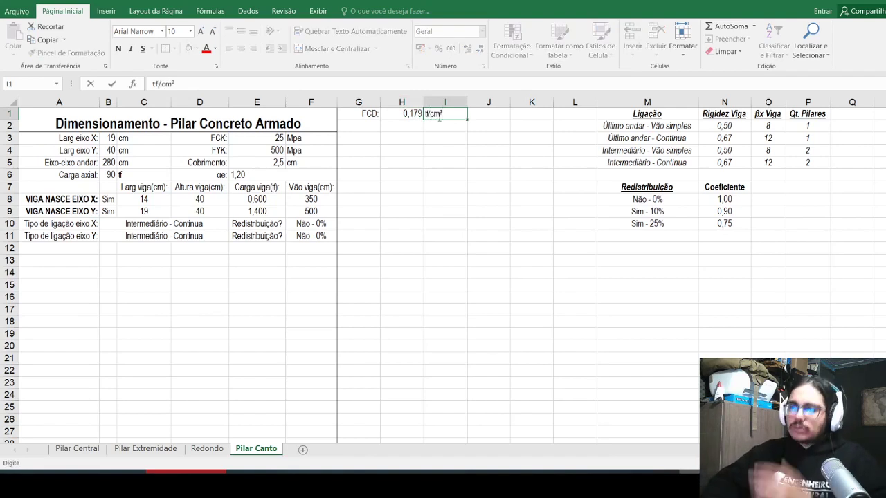
pyautogui.press('Return')
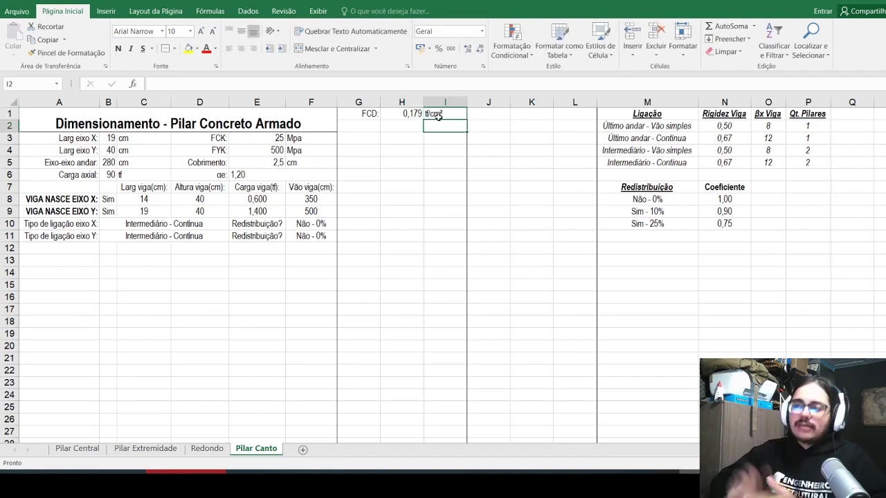
pyautogui.moveTo(423, 102); pyautogui.dragTo(403, 102)
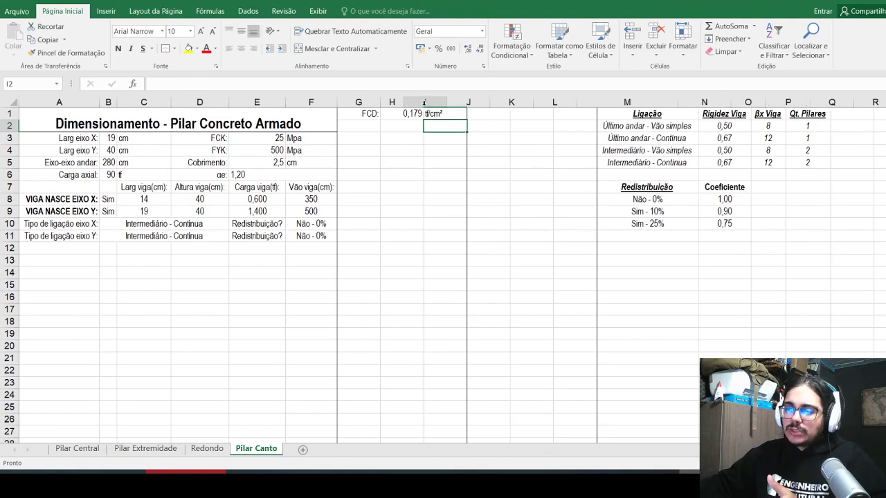
pyautogui.click(438, 103)
pyautogui.doubleClick(447, 102)
pyautogui.click(415, 150)
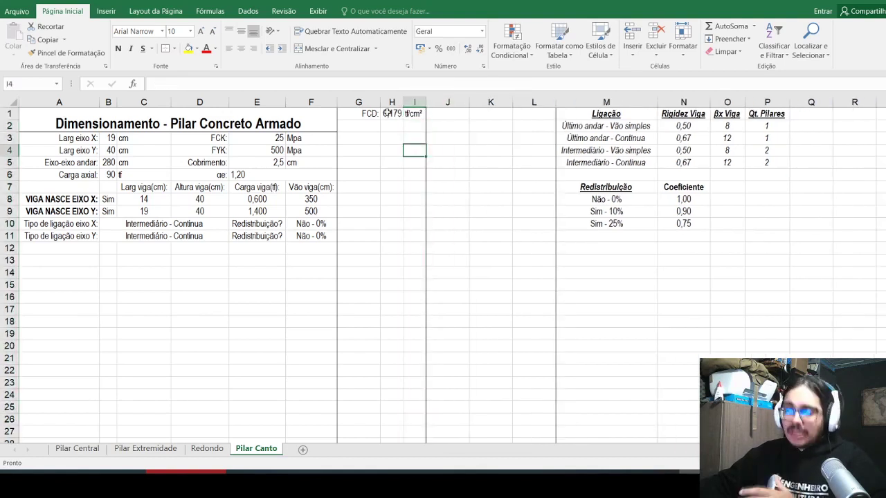
# Step: Enter the label "FYD:" in G2 and align it right
pyautogui.click(357, 110)
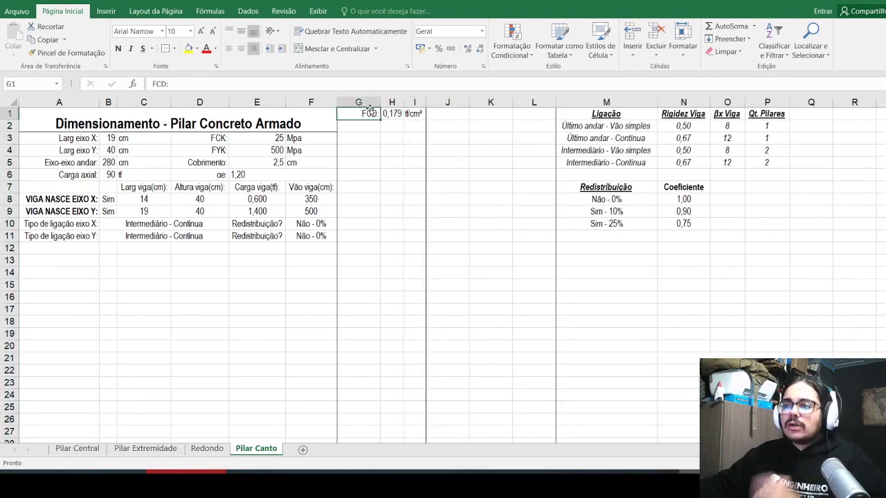
pyautogui.click(364, 126)
pyautogui.write('FYD:')
pyautogui.press('Return')
pyautogui.press('Up')
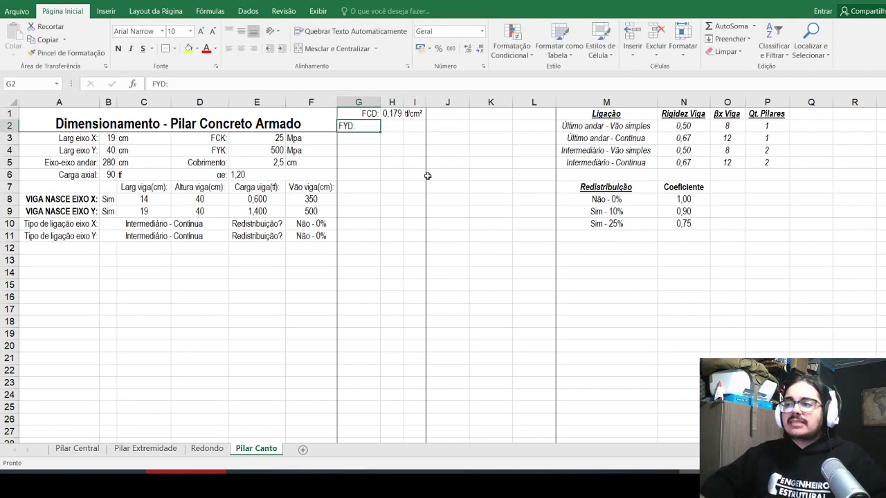
pyautogui.click(259, 54)
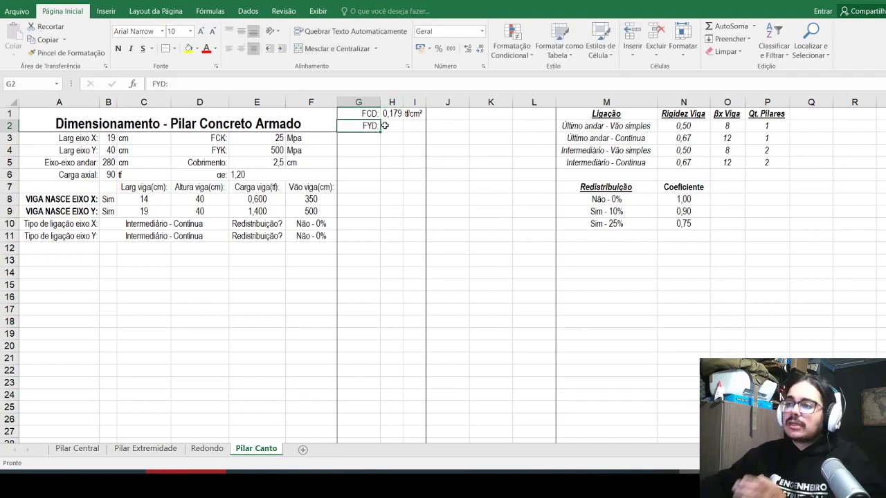
# Step: Calculate FYD in H2 as =E4/100/1,15 with three decimal places, and enter the unit tf/cm² in I2
pyautogui.click(386, 125)
pyautogui.write('=')
pyautogui.click(263, 148)
pyautogui.write('/100')
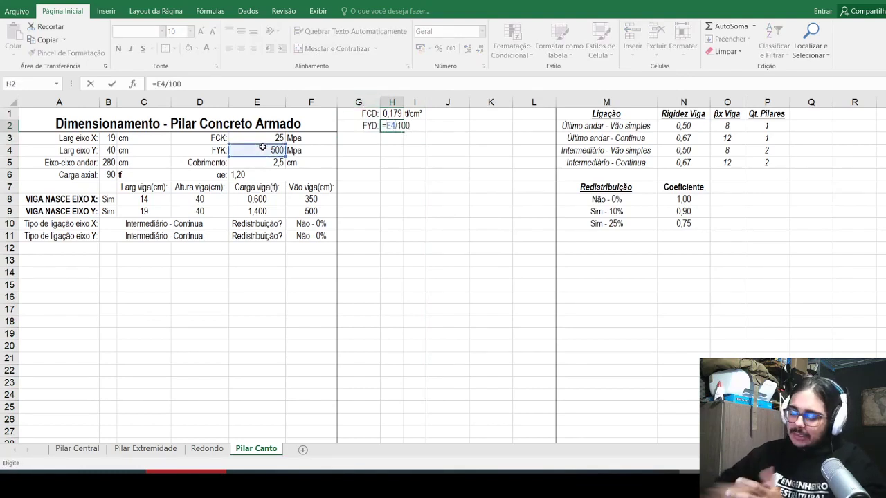
pyautogui.write('/1,15')
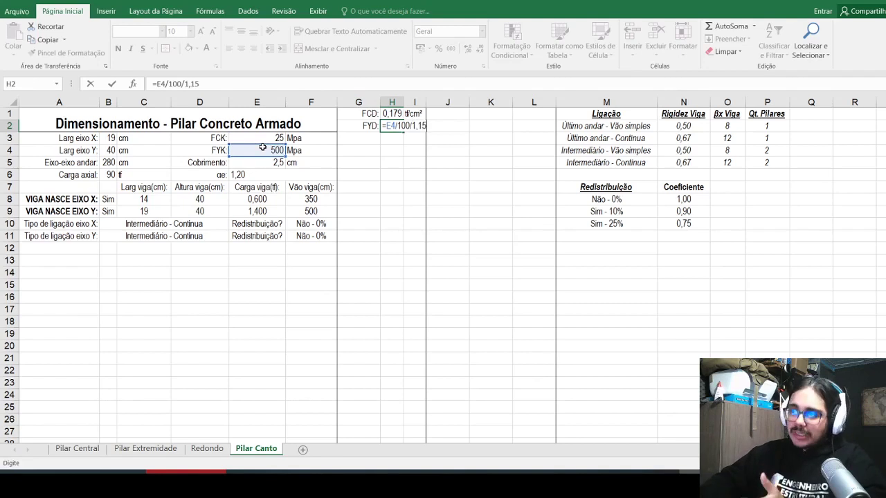
pyautogui.press('Return')
pyautogui.press('Up')
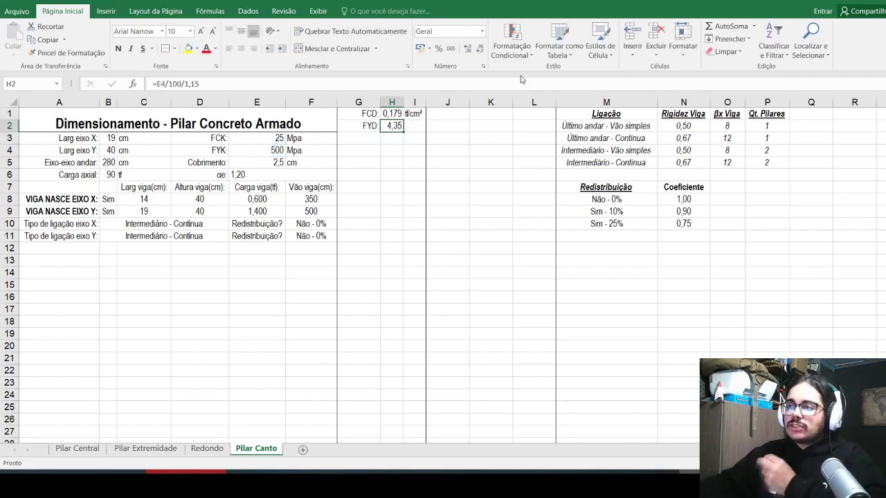
pyautogui.click(468, 50)
pyautogui.click(414, 126)
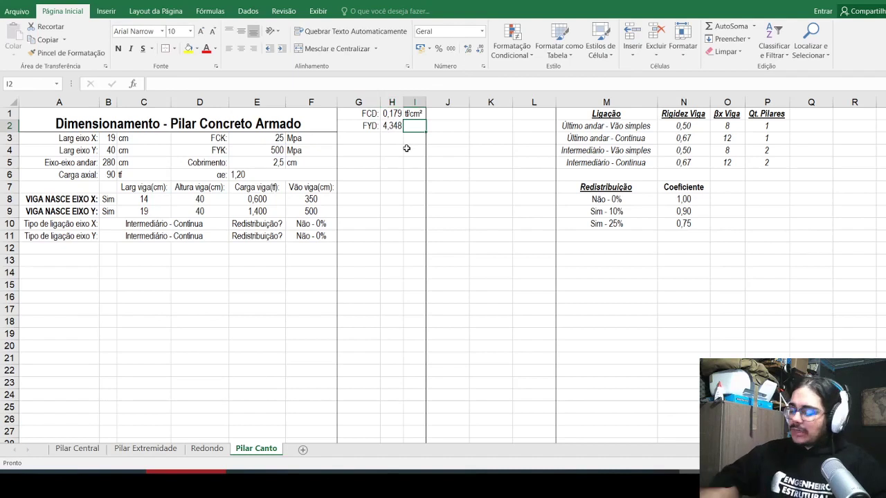
pyautogui.write('tf/cm²')
pyautogui.press('Return')
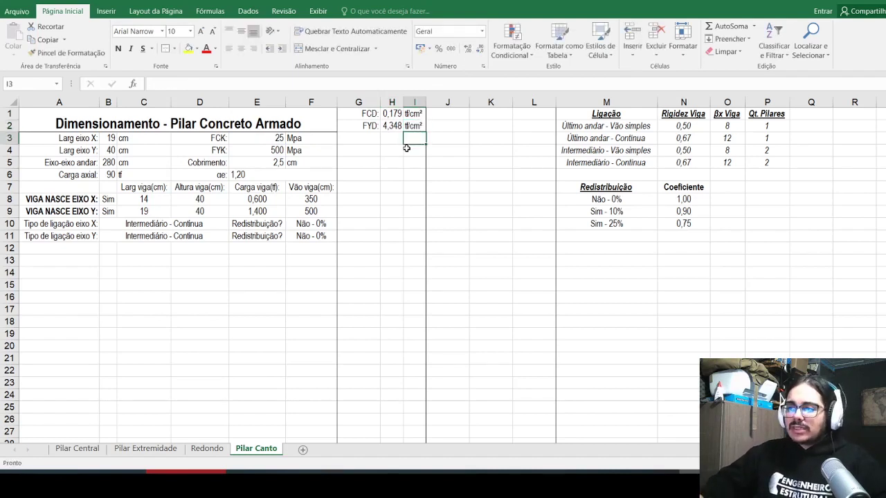
# Step: Enter the label "ocd:" in G3 and align it right
pyautogui.press('Left')
pyautogui.press('Left')
pyautogui.write('ocd')
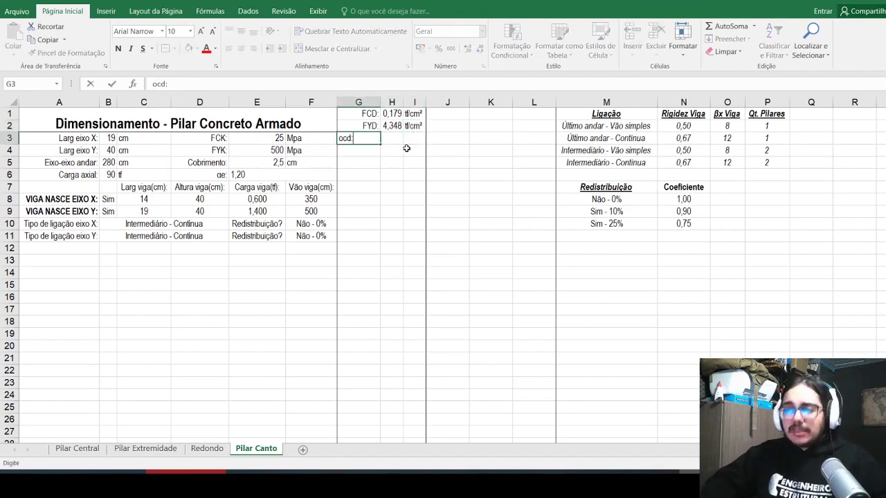
pyautogui.write(':')
pyautogui.press('Return')
pyautogui.press('Up')
pyautogui.click(255, 49)
# Step: Calculate ocd in H3 as =H1*0,85 with three decimal places, and enter the unit tf/cm² in I3
pyautogui.click(391, 140)
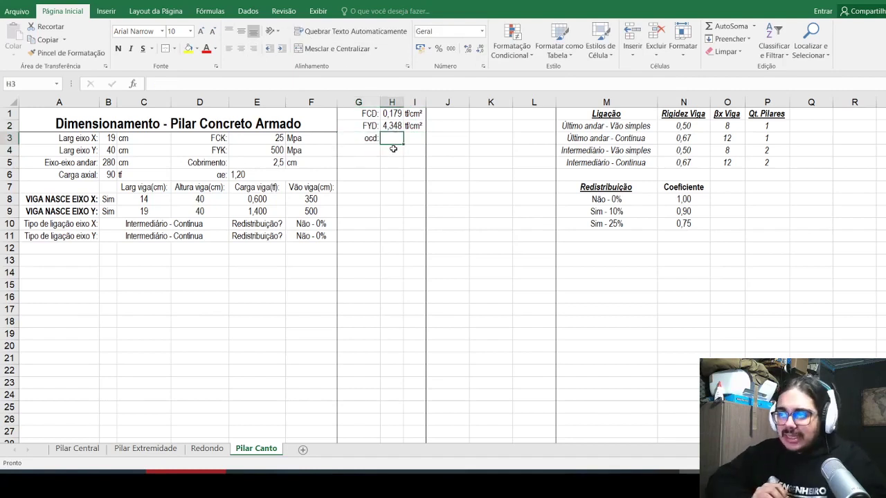
pyautogui.write('=')
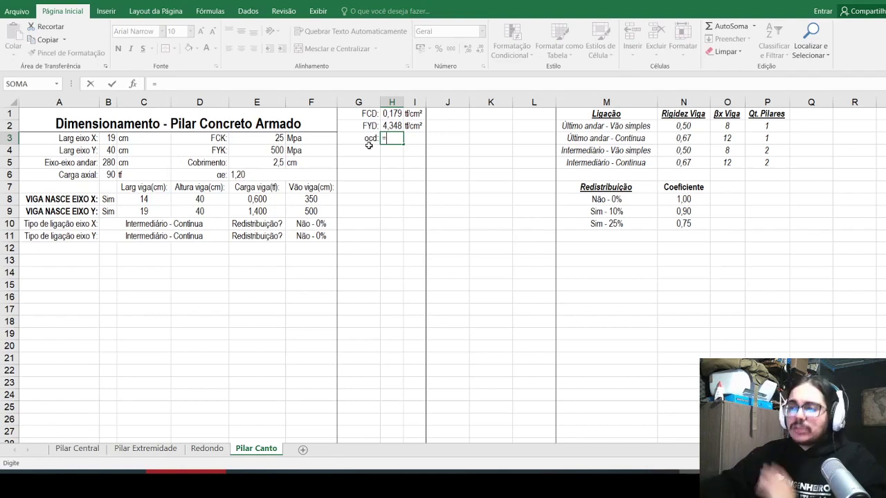
pyautogui.click(391, 114)
pyautogui.write('*0')
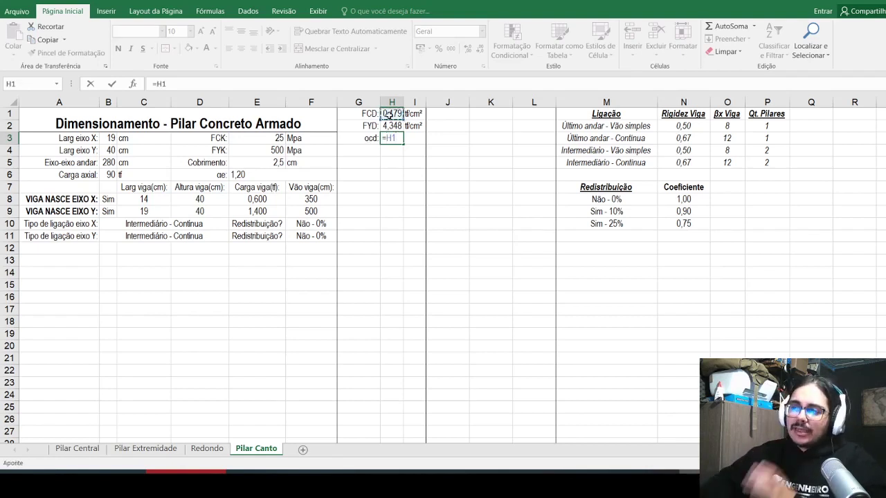
pyautogui.write(',85')
pyautogui.press('Return')
pyautogui.press('Up')
pyautogui.press('Right')
pyautogui.write('tf/cm²')
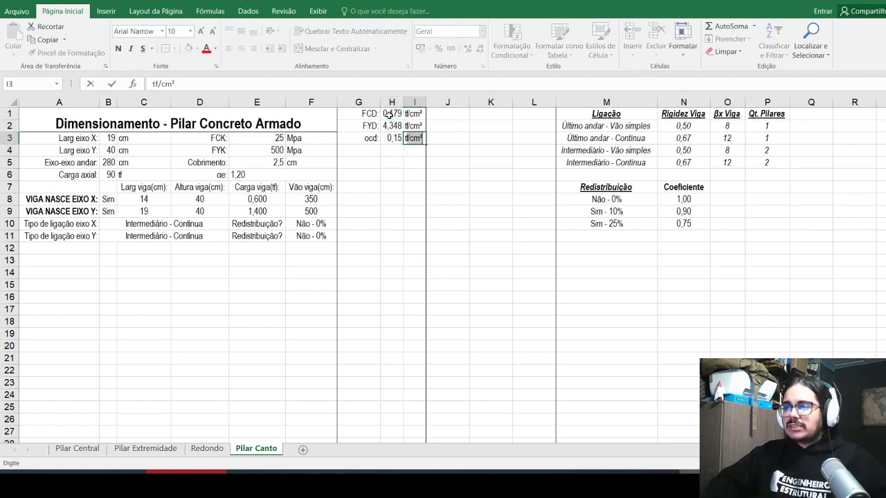
pyautogui.press('Return')
pyautogui.press('Up')
pyautogui.press('Left')
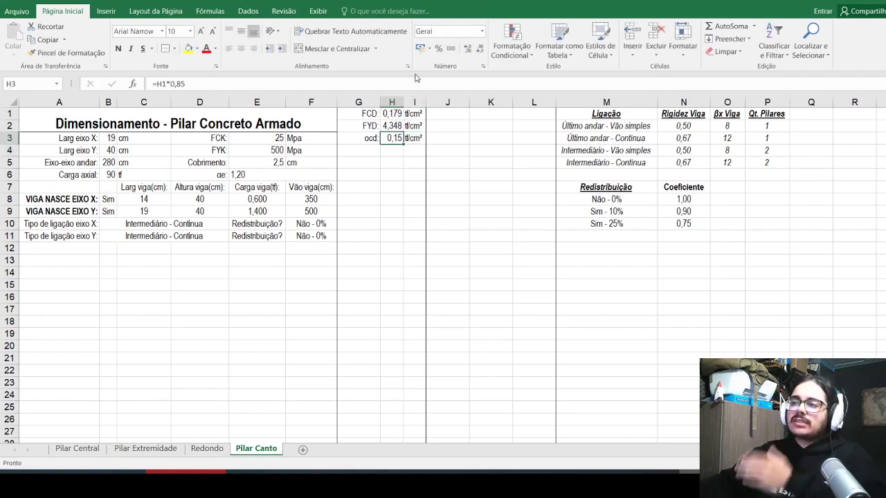
pyautogui.click(467, 49)
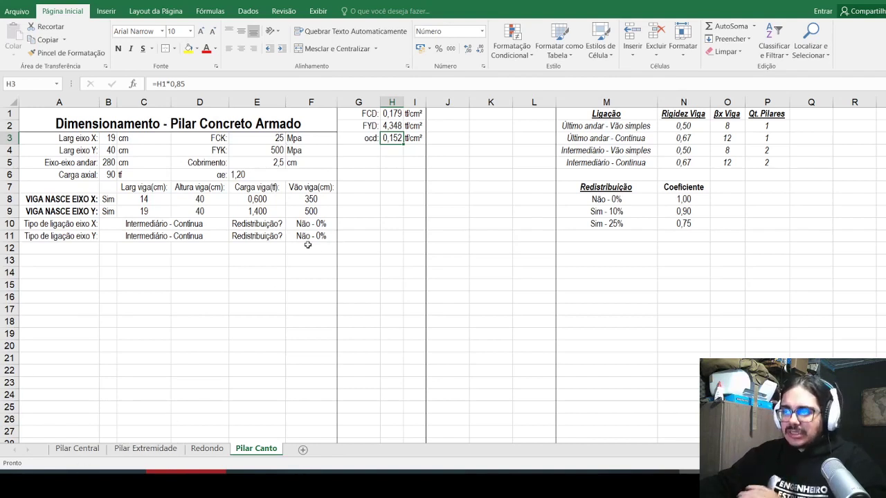
# Step: Enter the label "Lb(x):" in G4 of Pilar Canto, using Pilar Extremidade as reference, and align it right
pyautogui.click(150, 451)
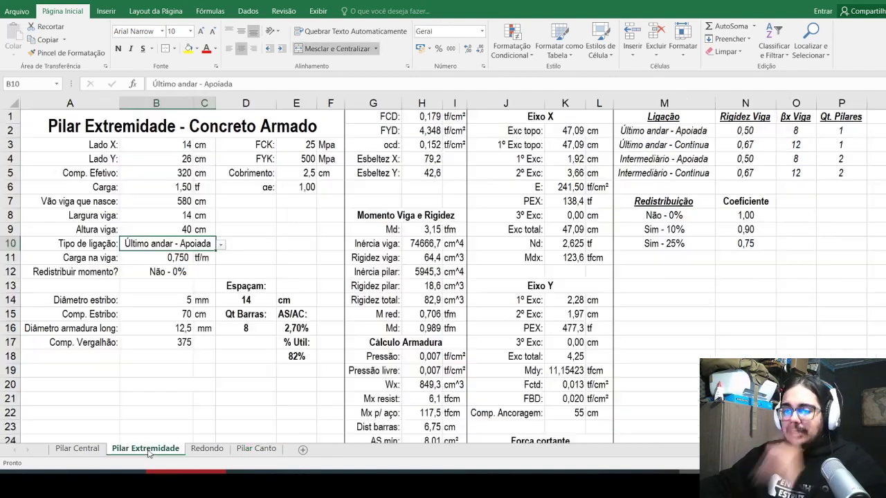
pyautogui.click(256, 449)
pyautogui.click(374, 152)
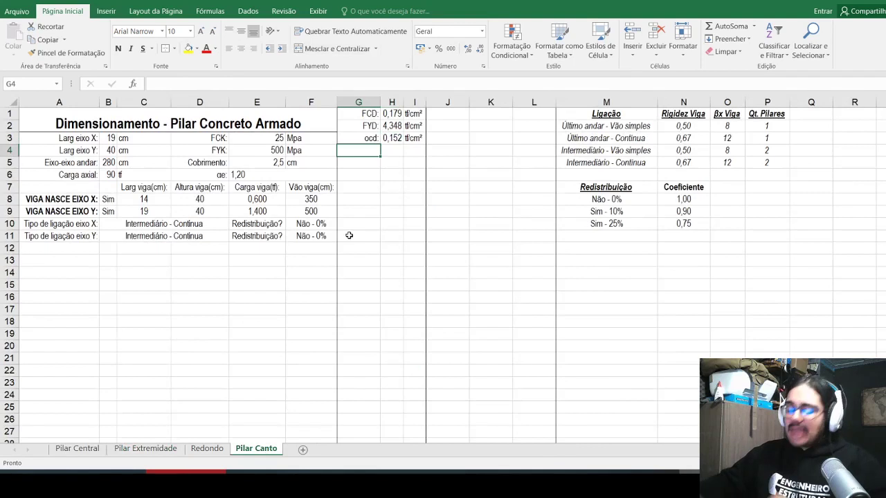
pyautogui.write('Lb(x):')
pyautogui.press('Return')
pyautogui.press('Up')
pyautogui.click(253, 48)
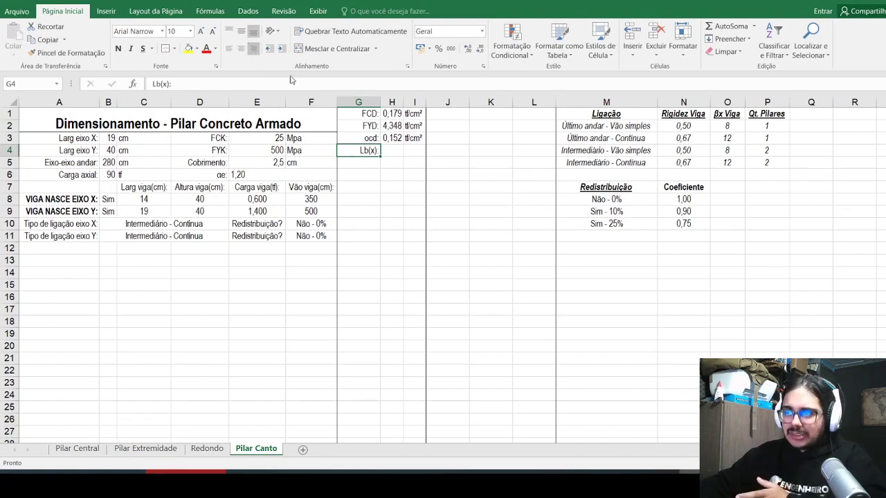
# Step: Add a top border across G7:L7 and move the "Lb(x):" label from G4 to G7
pyautogui.moveTo(357, 187); pyautogui.dragTo(547, 189)
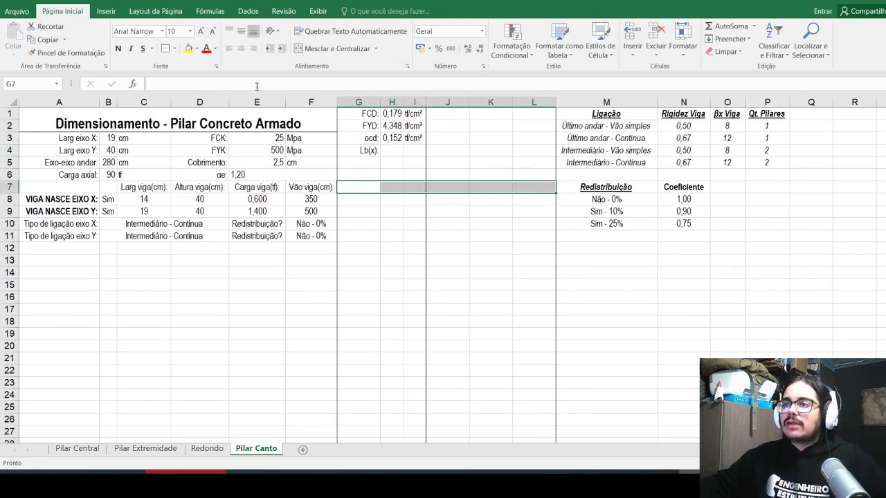
pyautogui.click(174, 48)
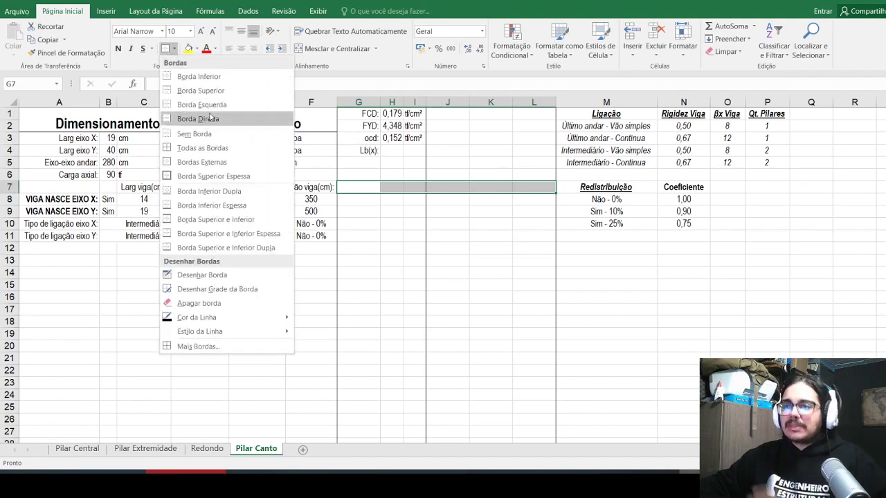
pyautogui.click(208, 91)
pyautogui.click(358, 151)
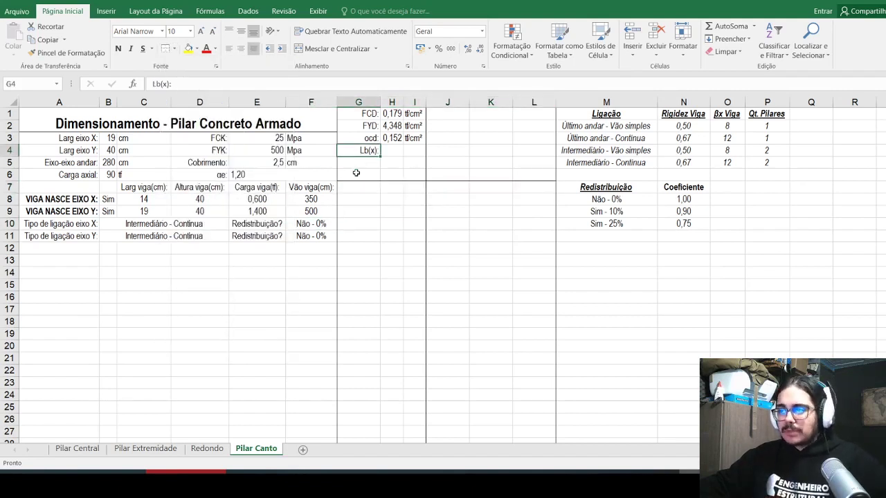
pyautogui.moveTo(356, 173); pyautogui.dragTo(351, 188)
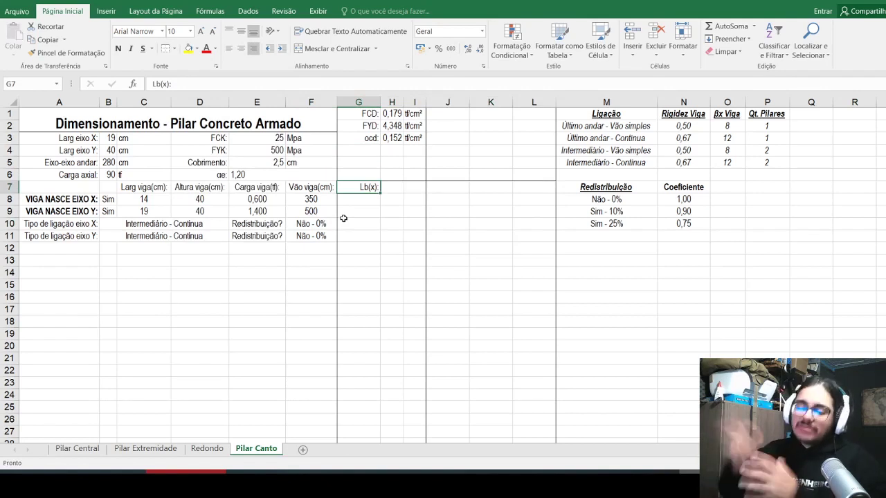
pyautogui.press('Right')
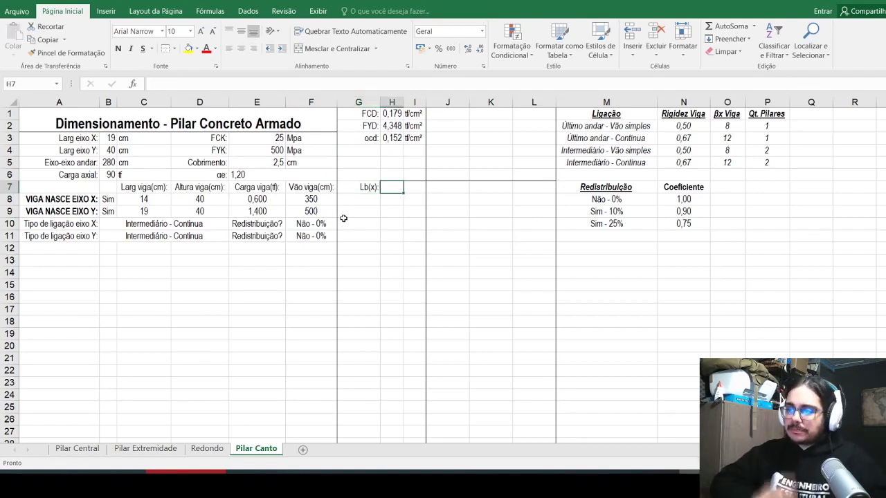
pyautogui.click(367, 187)
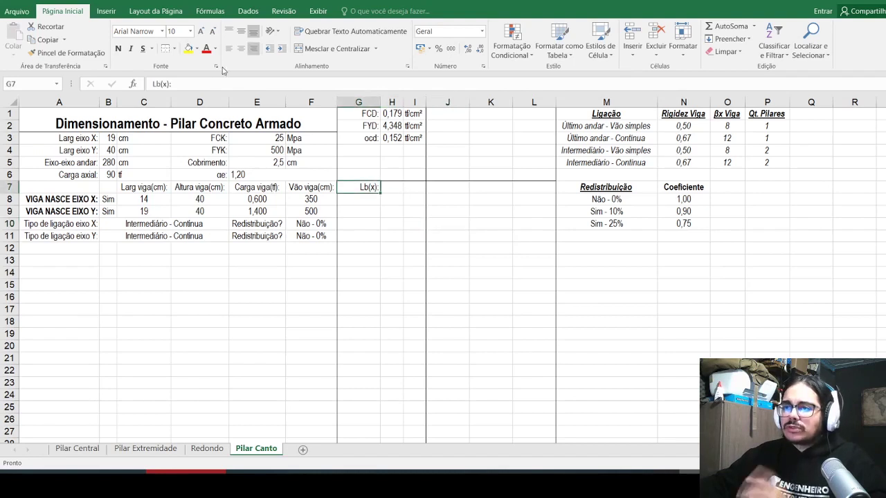
# Step: Calculate Lb(x) in H7 as =MÍNIMO(B5;B5+B3-D8)
pyautogui.click(386, 187)
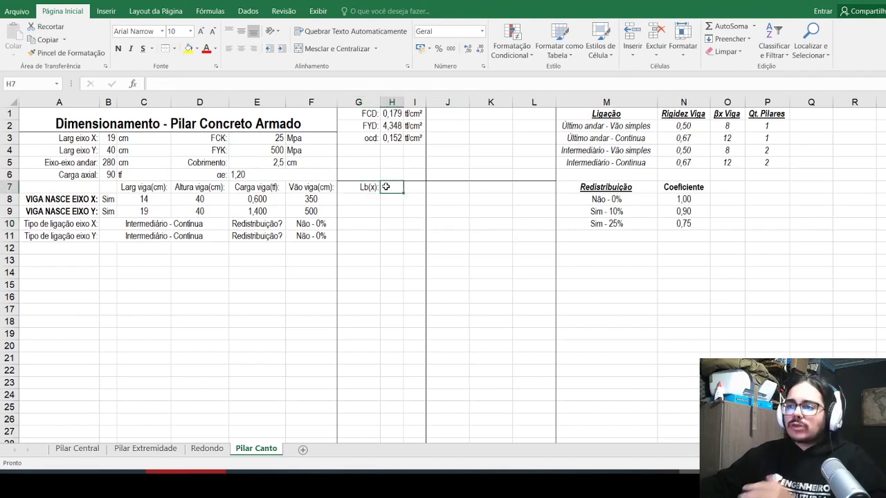
pyautogui.write('=')
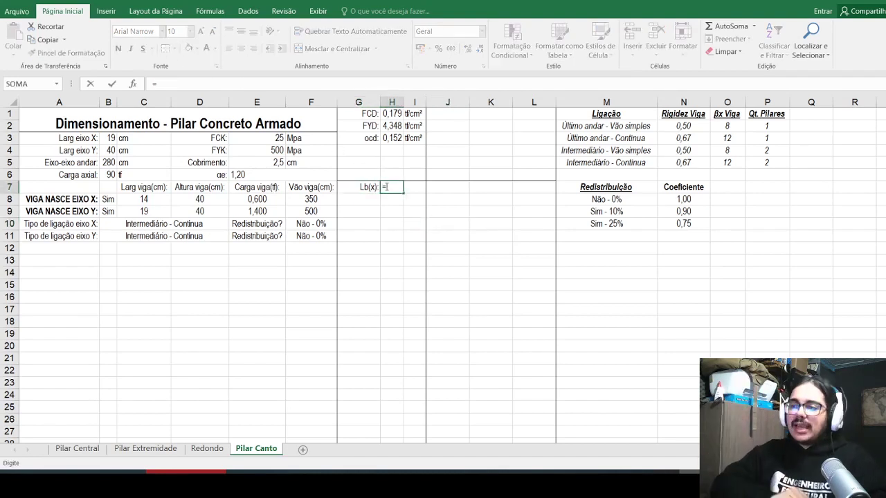
pyautogui.write('mínimo(')
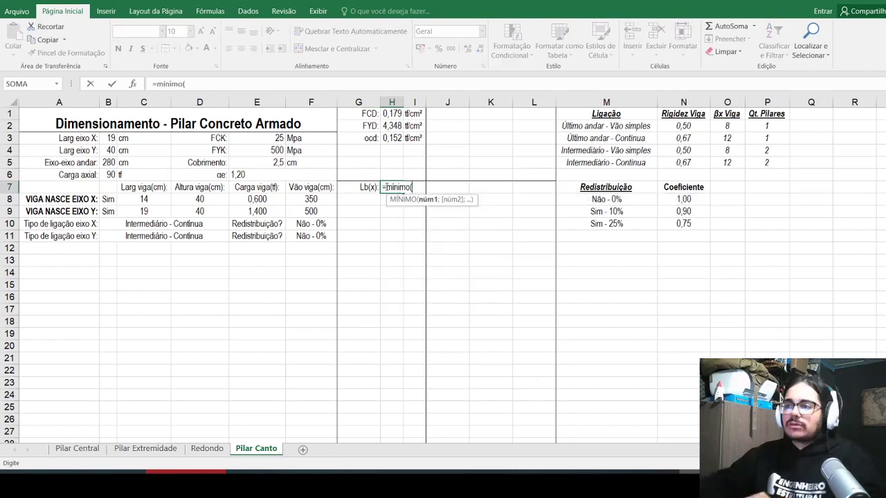
pyautogui.click(104, 161)
pyautogui.write(';')
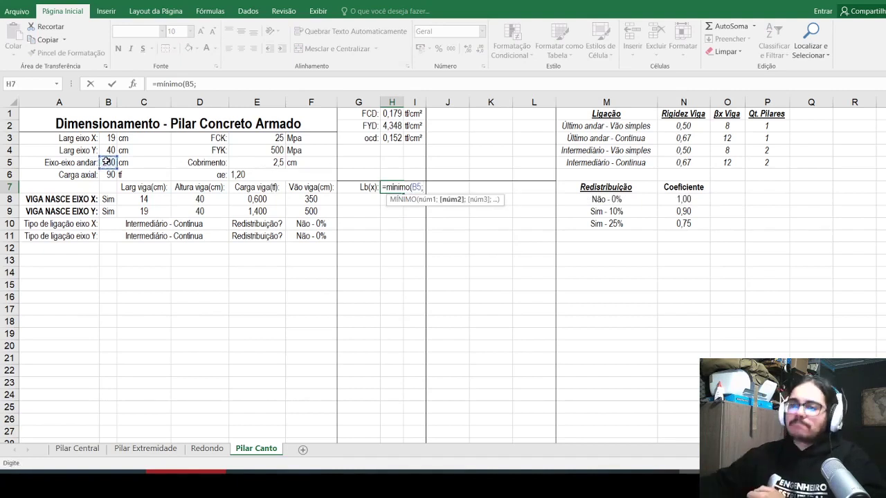
pyautogui.click(111, 161)
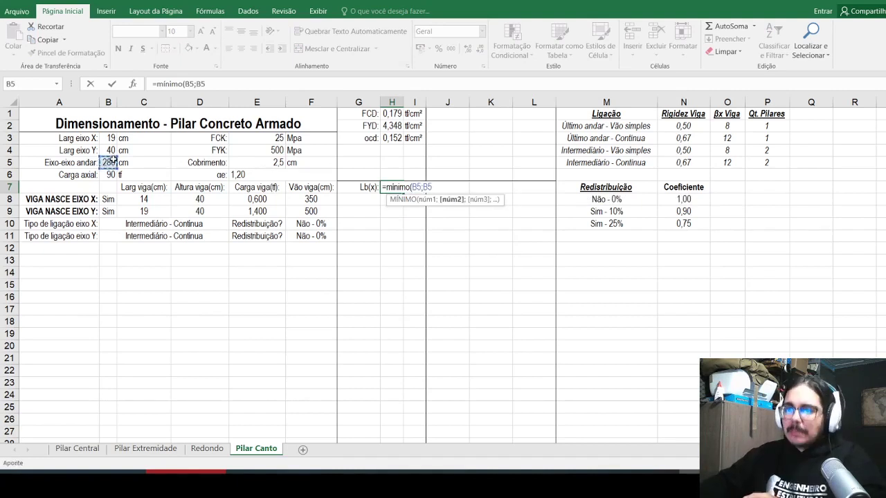
pyautogui.write('+')
pyautogui.click(110, 138)
pyautogui.write('-')
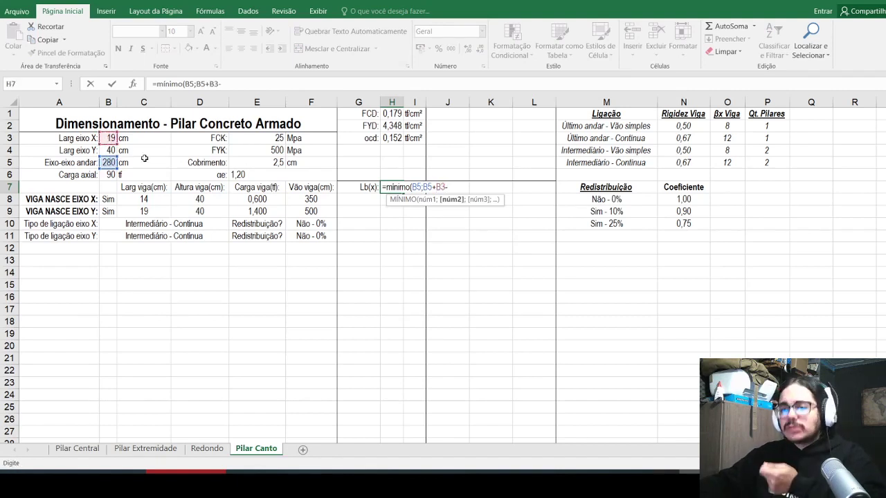
pyautogui.click(178, 200)
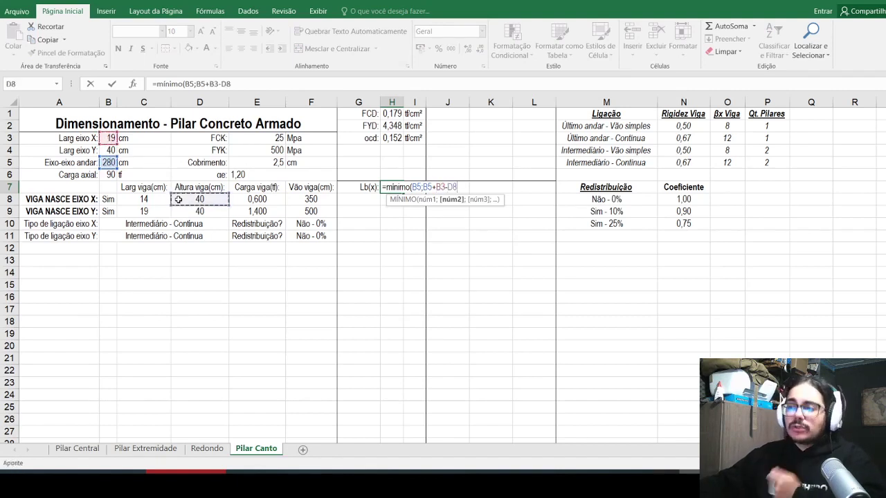
pyautogui.write(')')
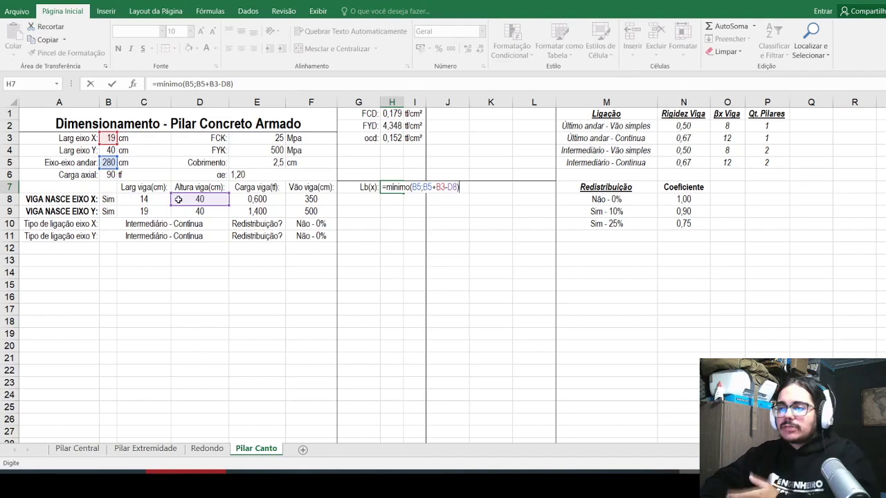
pyautogui.press('Return')
# Step: Enter the unit cm in I7 beside the Lb(x) result
pyautogui.press('Up')
pyautogui.press('Right')
pyautogui.write('cm')
pyautogui.press('Return')
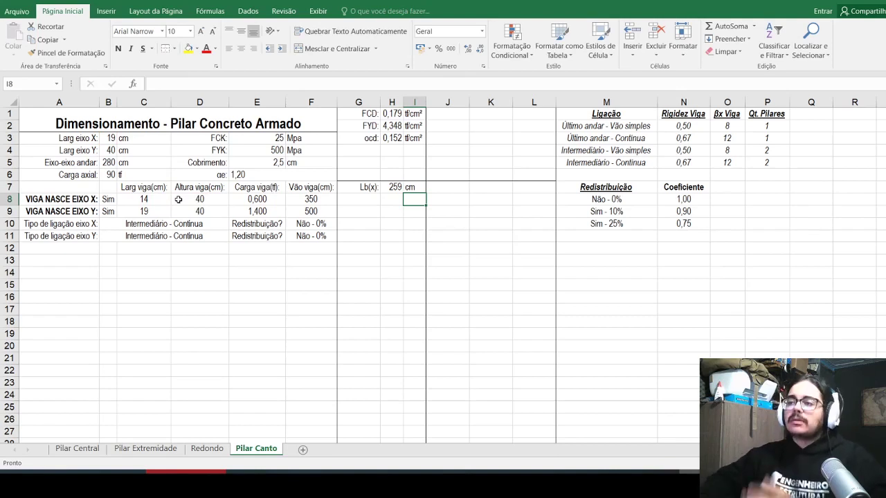
# Step: Enter the label "Esbeltez:" in G8 and align it right
pyautogui.press('Left')
pyautogui.press('Left')
pyautogui.write('E')
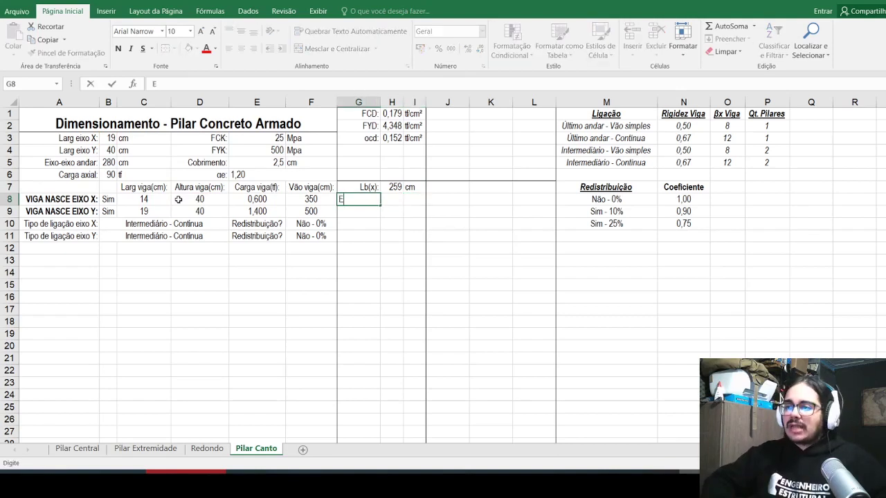
pyautogui.write('sbeltez')
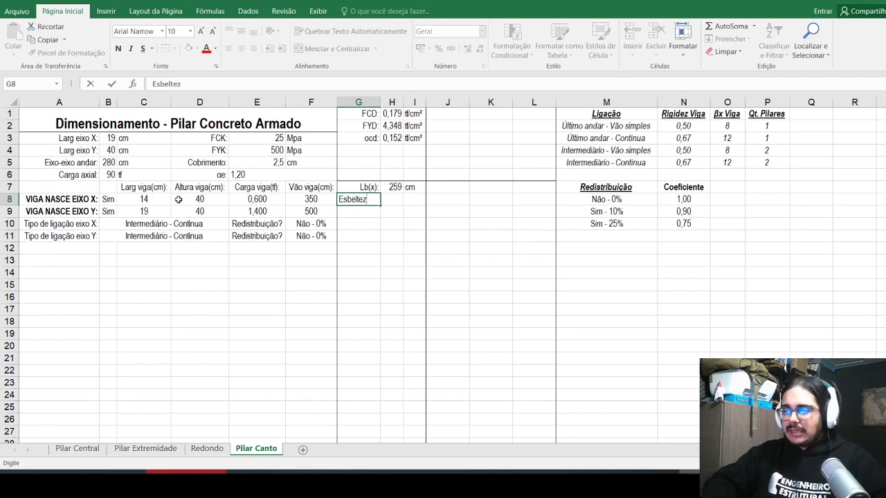
pyautogui.write(':')
pyautogui.press('Return')
pyautogui.press('Up')
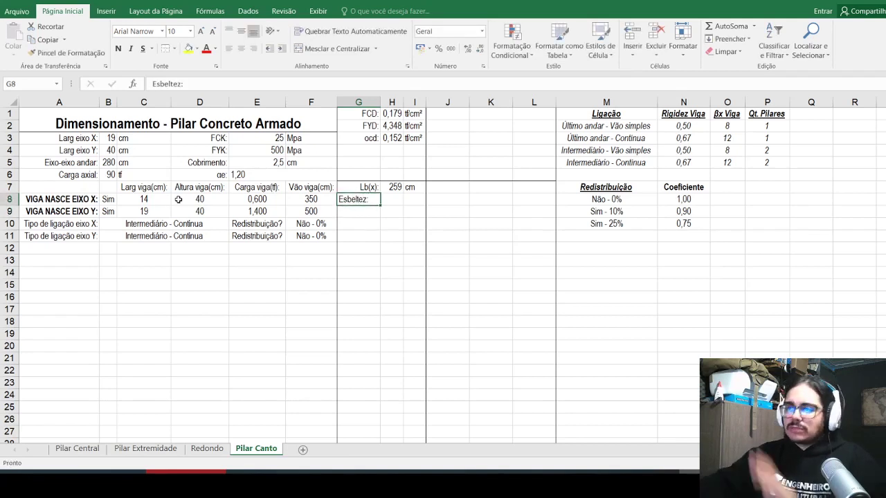
pyautogui.click(253, 48)
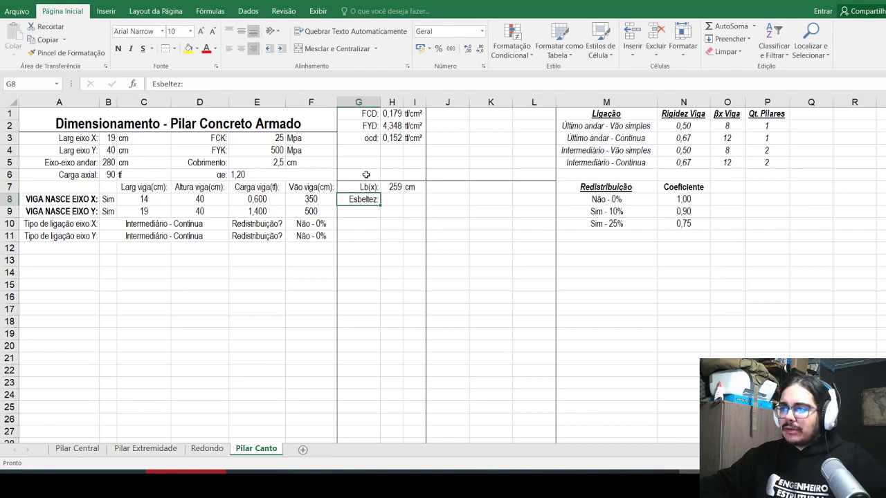
# Step: Merge and centre G6:I6 with a top border and enter the heading "EIXO X"
pyautogui.moveTo(365, 176); pyautogui.dragTo(415, 175)
pyautogui.click(334, 49)
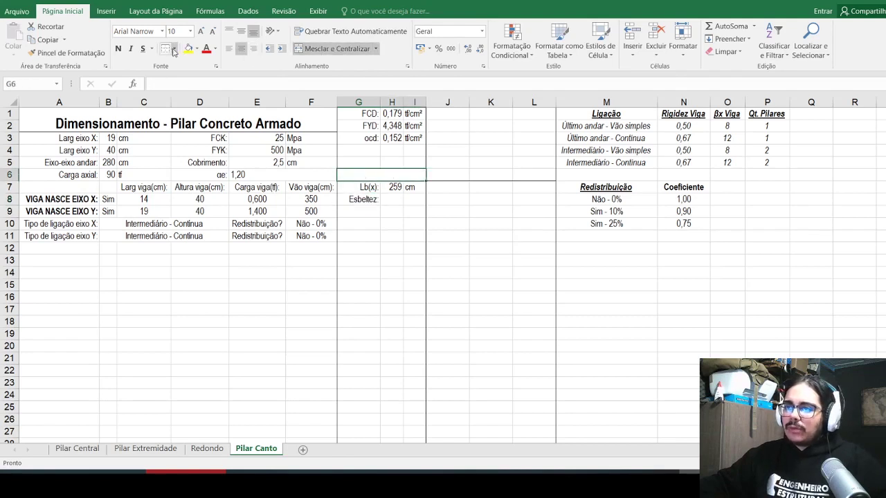
pyautogui.write('EIXO X')
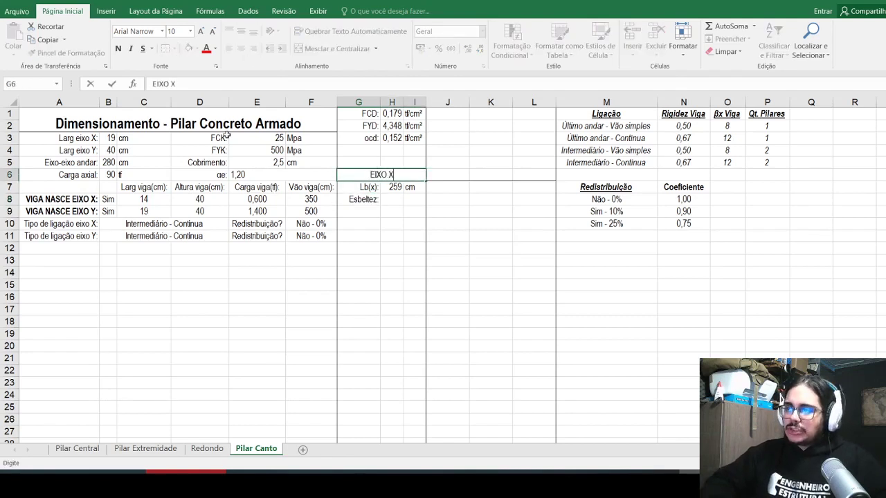
pyautogui.press('Return')
# Step: Copy the EIXO X heading to J6:L6 and change the copy's text to "EIXO Y"
pyautogui.press('Up')
pyautogui.hotkey('ctrl', 'c')
pyautogui.press('Right')
pyautogui.hotkey('ctrl', 'v')
pyautogui.press('Escape')
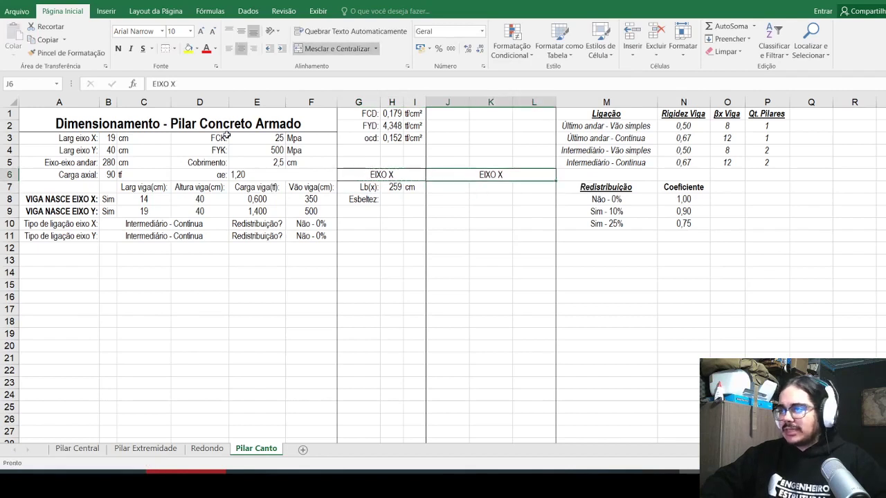
pyautogui.press('F2')
pyautogui.press('BackSpace')
pyautogui.press('BackSpace')
pyautogui.press('BackSpace')
pyautogui.press('BackSpace')
pyautogui.press('BackSpace')
pyautogui.write('IXO YT')
pyautogui.press('BackSpace')
pyautogui.press('Return')
# Step: Make the EIXO X and EIXO Y headings in row 6 bold
pyautogui.press('Up')
pyautogui.press('Left')
pyautogui.hotkey('shift', 'Right')
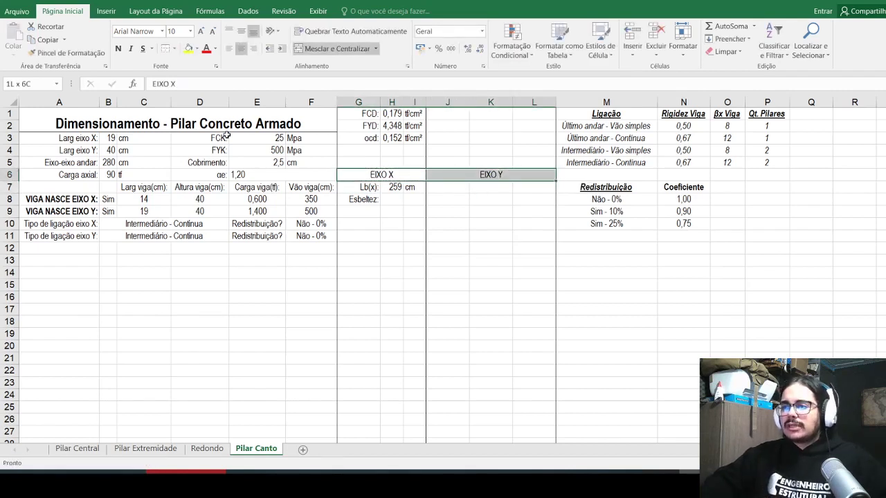
pyautogui.click(118, 49)
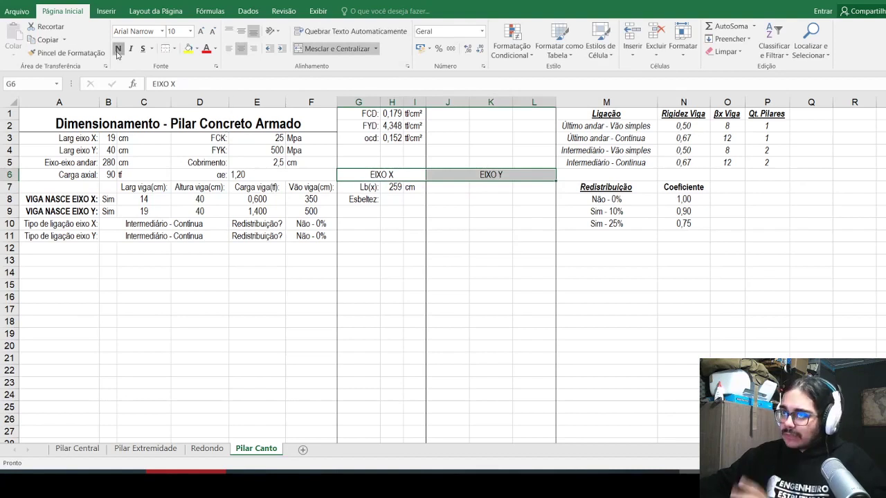
# Step: Shorten the label in G7 to "Lb:"
pyautogui.click(387, 199)
pyautogui.click(375, 187)
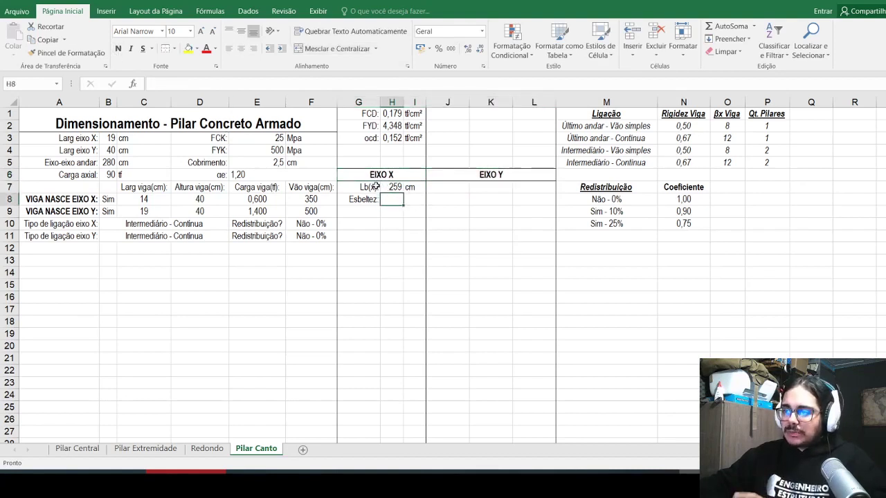
pyautogui.click(228, 88)
pyautogui.press('Left')
pyautogui.press('BackSpace')
pyautogui.press('BackSpace')
pyautogui.press('BackSpace')
pyautogui.press('Return')
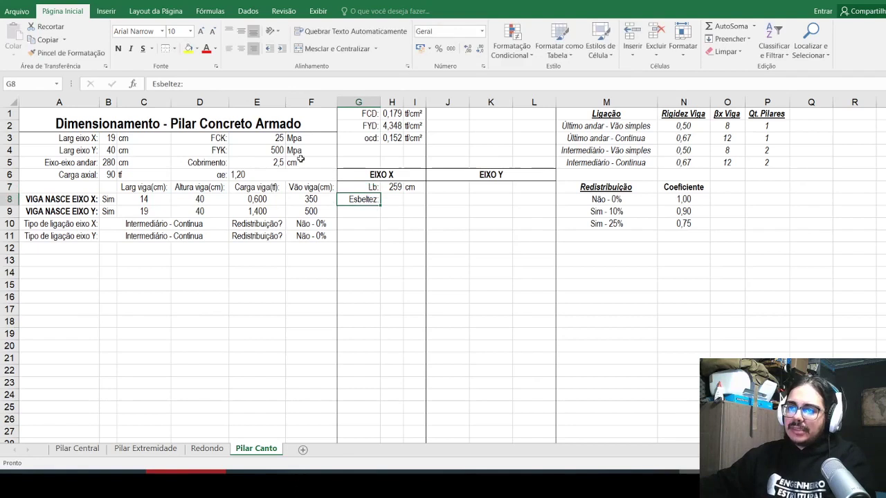
# Step: Enter the EIXO X slenderness formula =H7/B3/12^0,5 in H8
pyautogui.click(385, 199)
pyautogui.write('=')
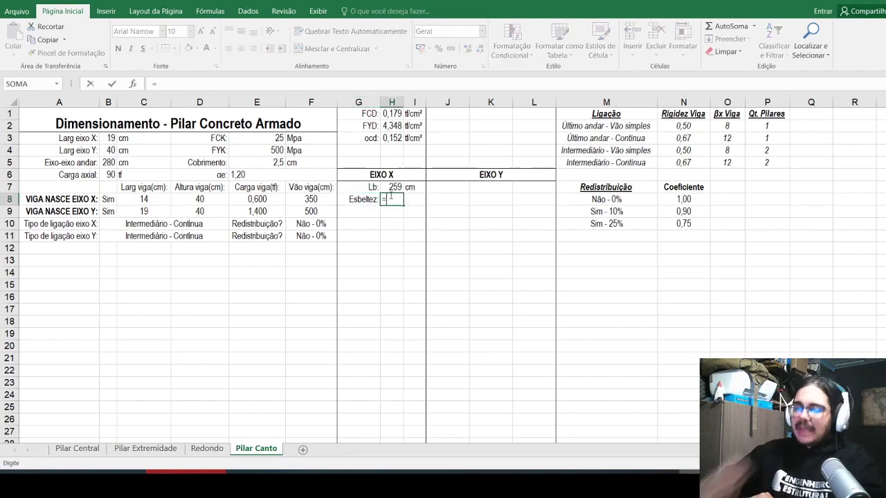
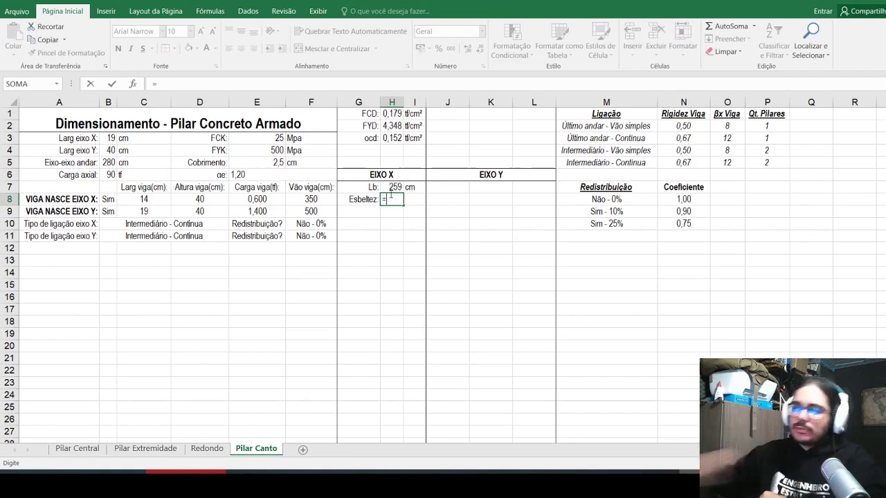
pyautogui.click(393, 186)
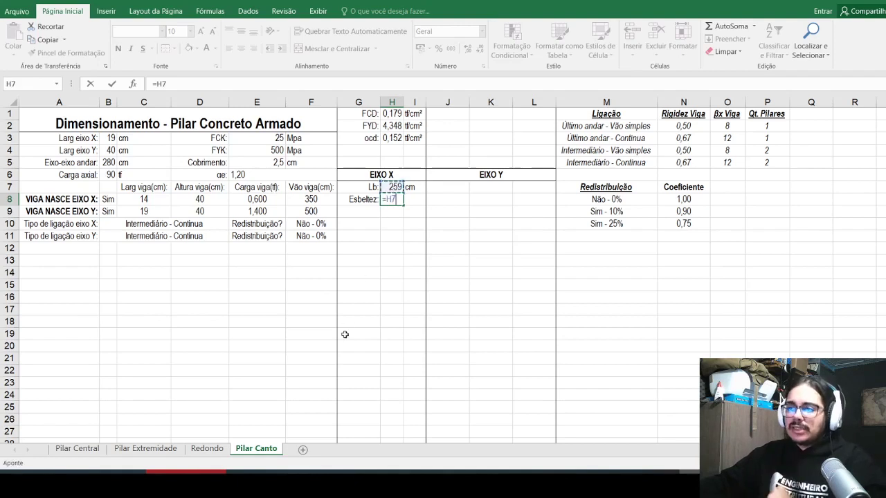
pyautogui.write('/')
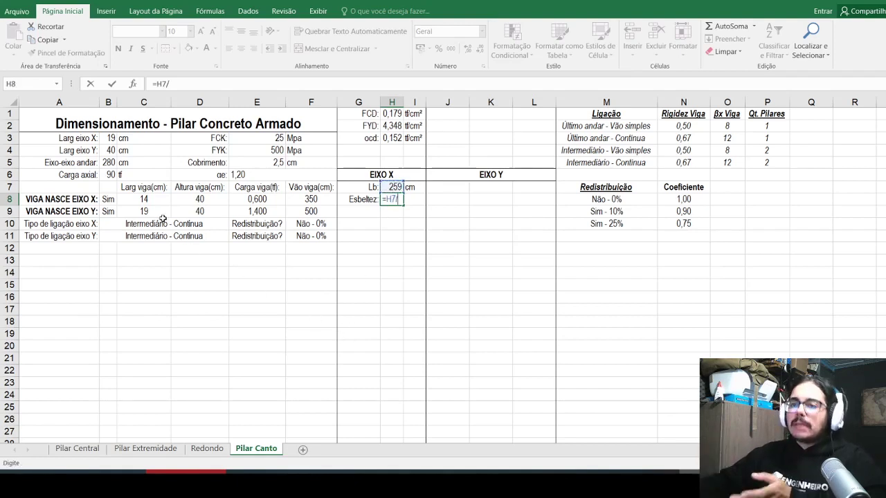
pyautogui.click(105, 139)
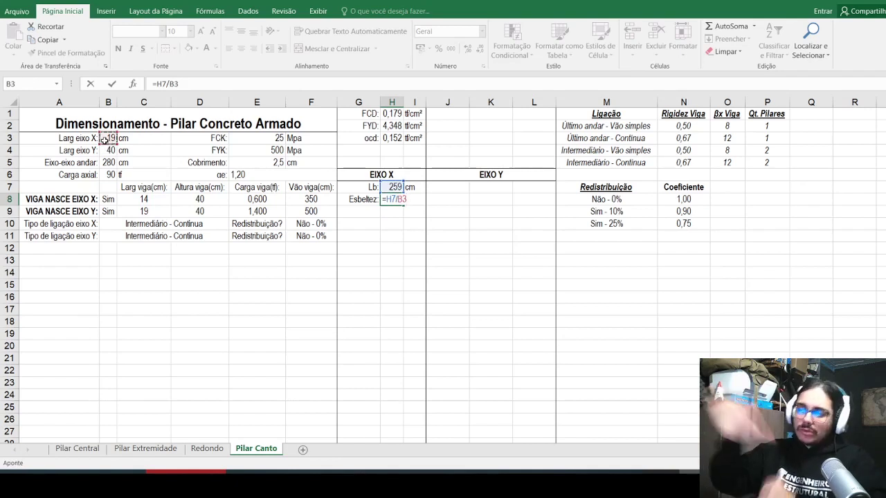
pyautogui.write('/')
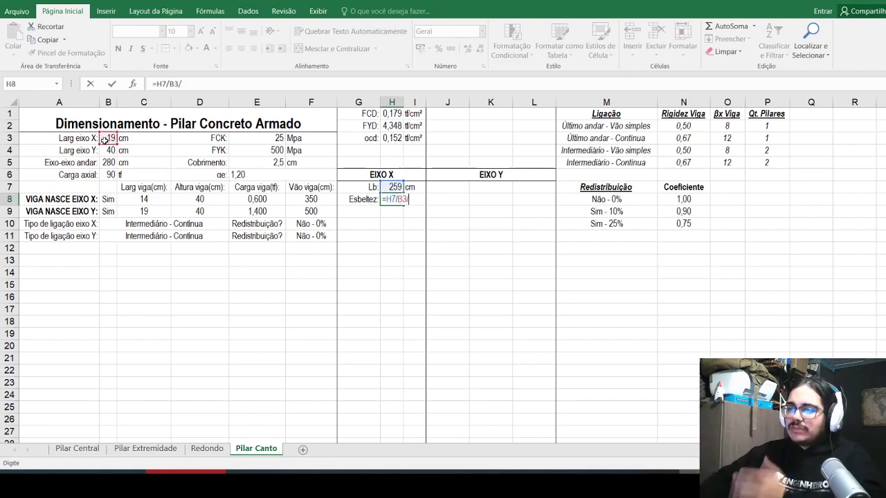
pyautogui.write('12^0,5')
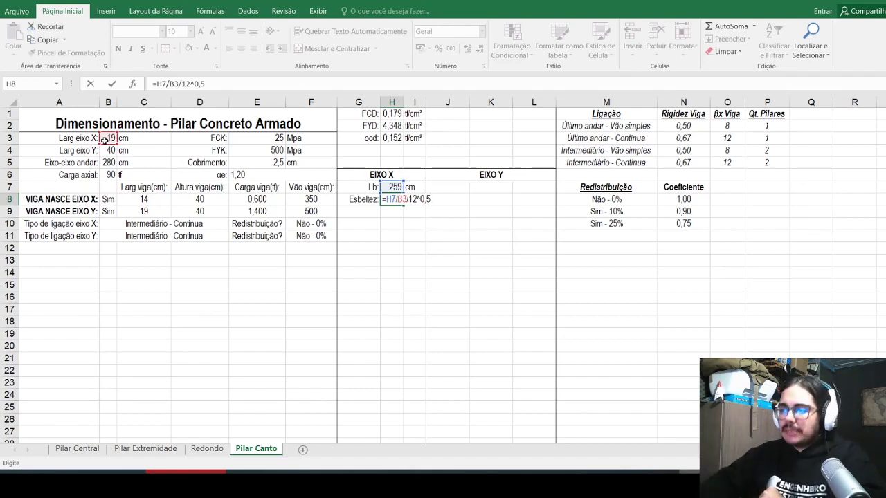
pyautogui.press('Return')
pyautogui.press('Up')
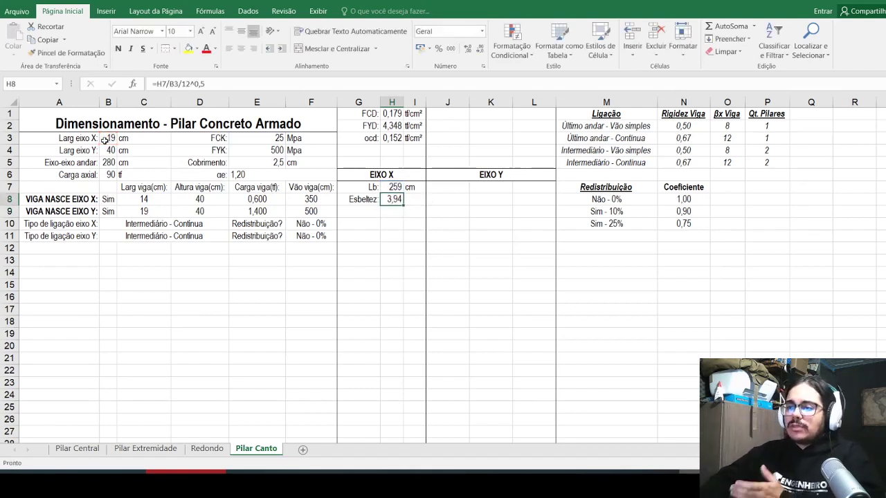
# Step: Correct the slenderness formula in H8 to multiply by the root of twelve: =H7/B3*12^0,5
pyautogui.click(182, 84)
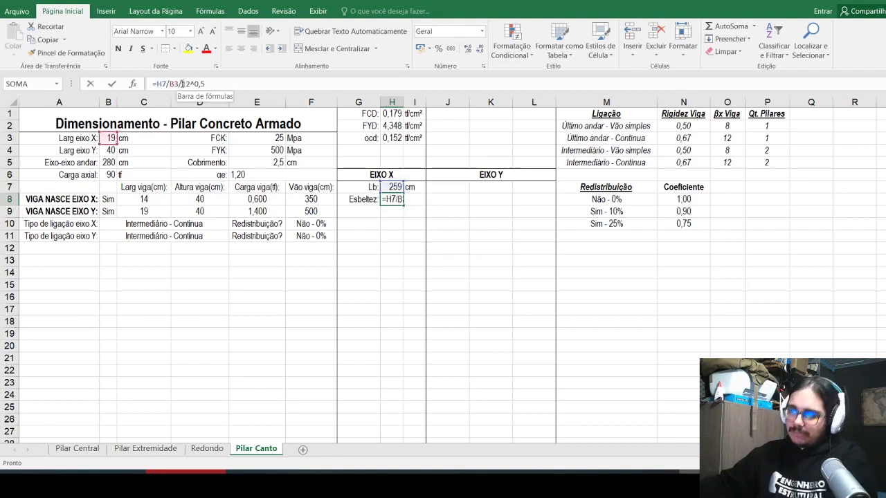
pyautogui.press('BackSpace')
pyautogui.write('*')
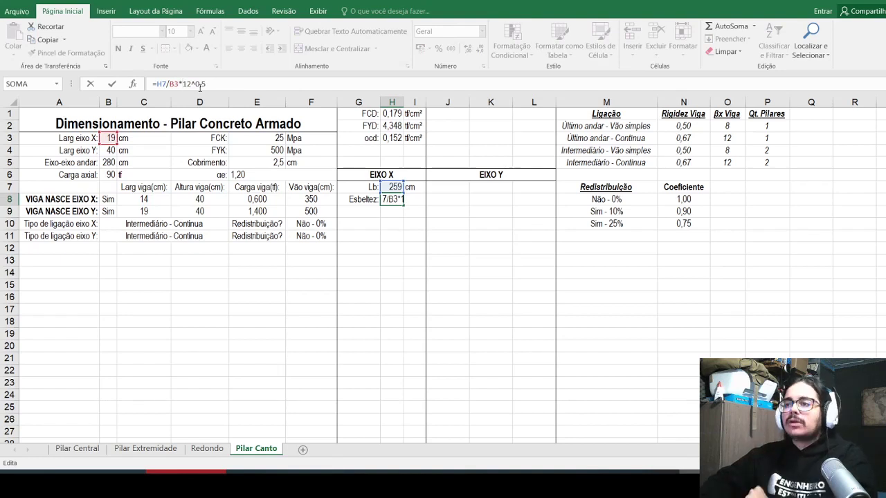
pyautogui.press('Return')
# Step: Enter the unit "cm/cm" in I8 and autofit column I to its contents
pyautogui.press('Up')
pyautogui.press('Right')
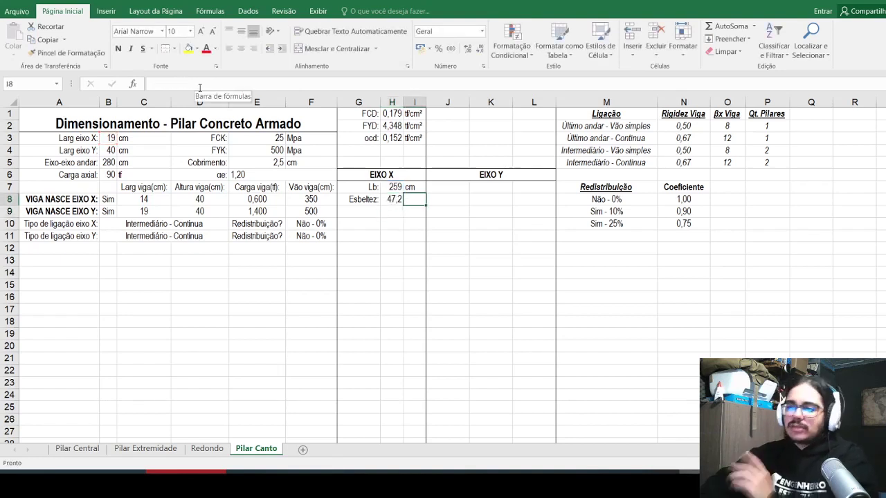
pyautogui.write('Cm')
pyautogui.press('BackSpace')
pyautogui.press('BackSpace')
pyautogui.write('cm')
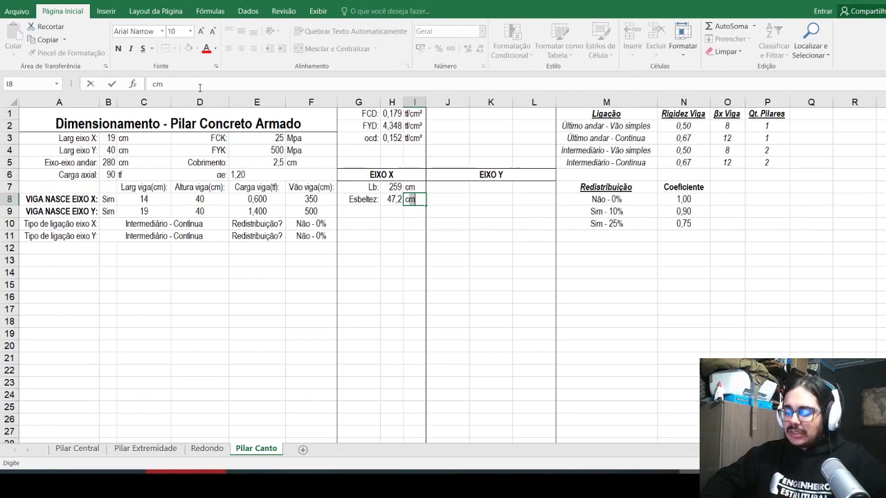
pyautogui.write('/cm')
pyautogui.press('Return')
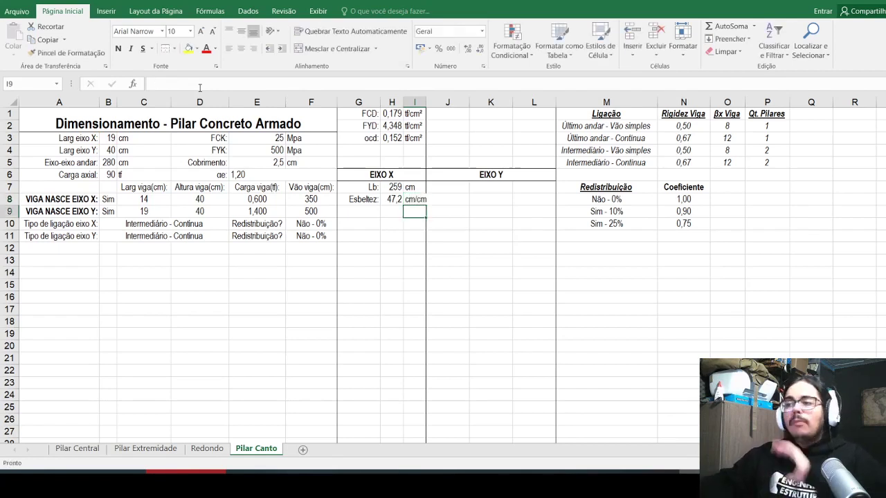
pyautogui.doubleClick(426, 101)
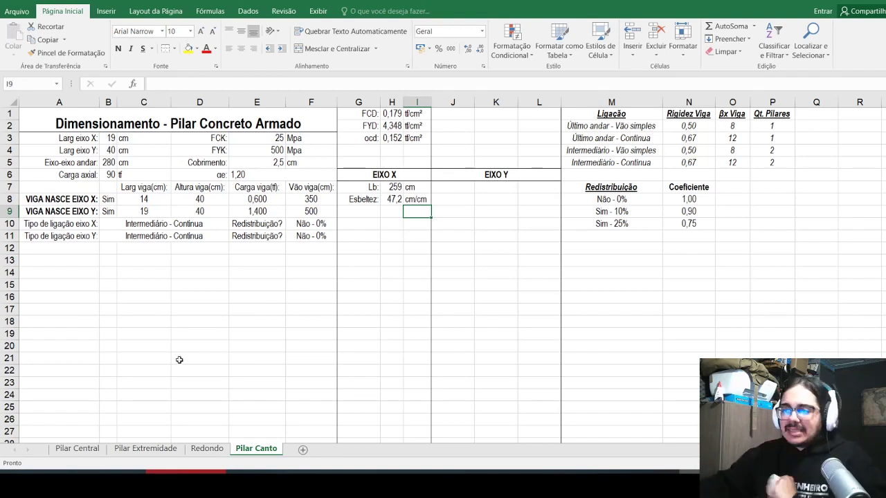
# Step: Look briefly at the Pilar Extremidade sheet, return to Pilar Canto and enter the label "Lb:" in J7
pyautogui.click(145, 448)
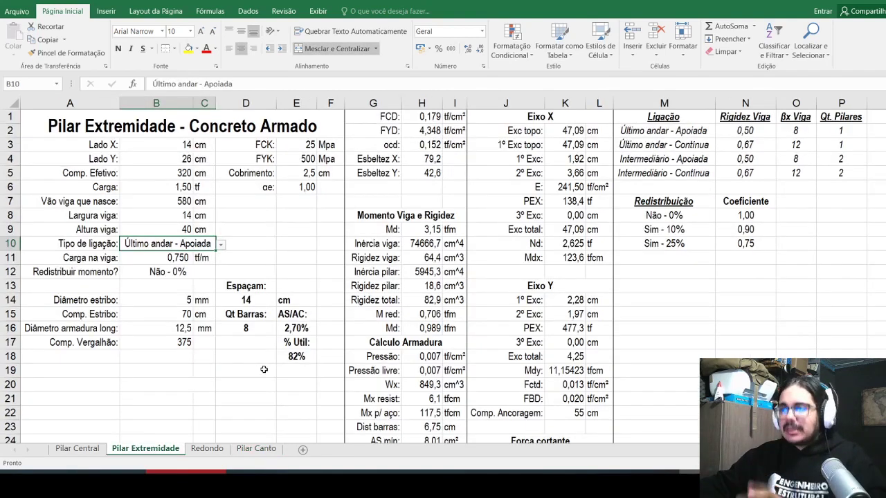
pyautogui.click(247, 450)
pyautogui.click(454, 187)
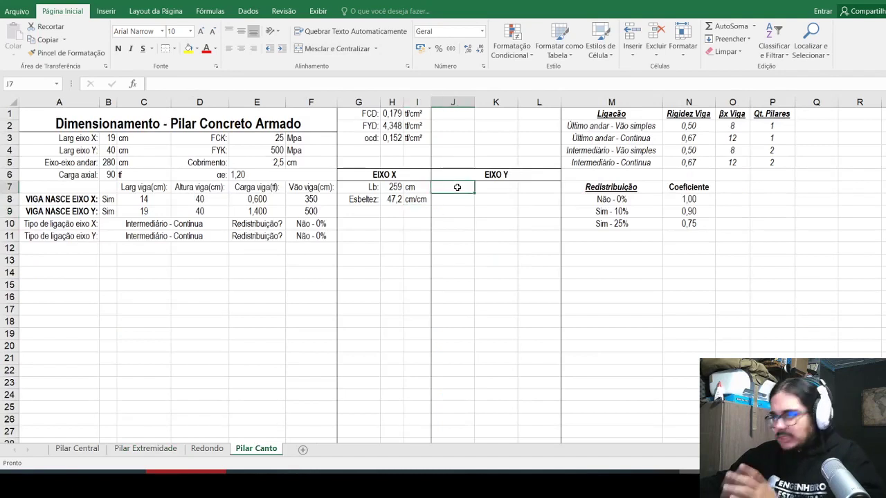
pyautogui.write('Lb')
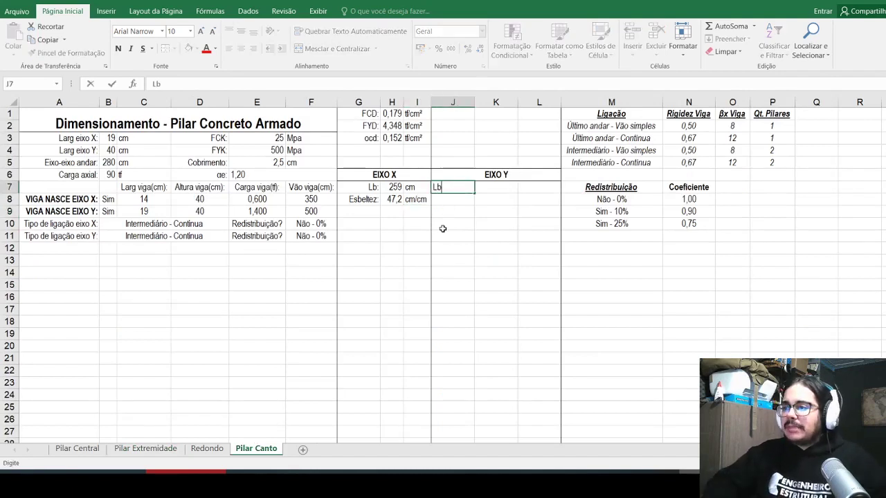
pyautogui.write(':')
pyautogui.press('Return')
# Step: Copy the EIXO X length and slenderness block G7:I8 into the EIXO Y section starting at J7
pyautogui.moveTo(374, 188); pyautogui.dragTo(409, 200)
pyautogui.hotkey('ctrl', 'c')
pyautogui.click(454, 187)
pyautogui.hotkey('ctrl', 'v')
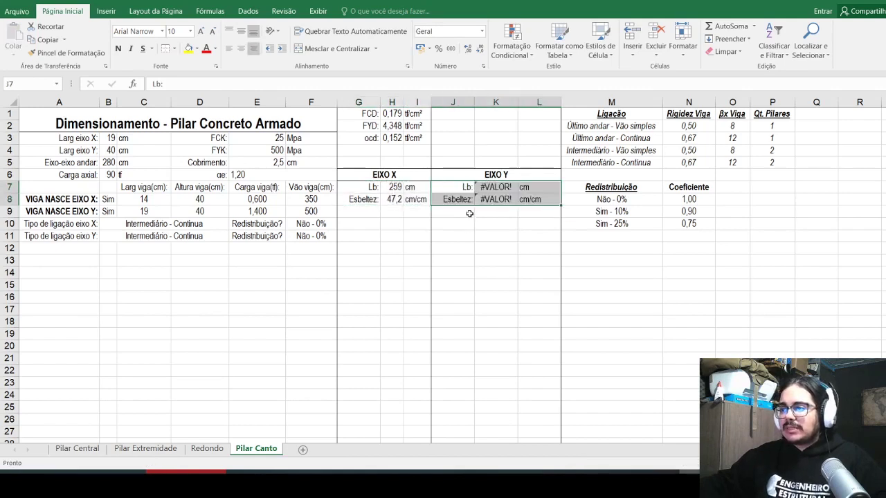
# Step: Right-align the EIXO Y label and value cells in J7:K27
pyautogui.moveTo(467, 185); pyautogui.dragTo(499, 433)
pyautogui.click(241, 48)
pyautogui.click(254, 48)
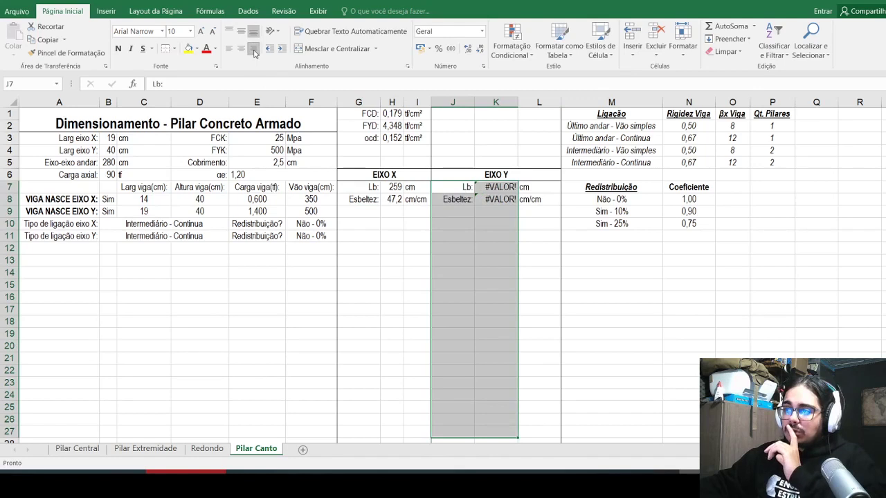
# Step: Replace the EIXO Y effective length in K7 with the formula =MÍNIMO(B5;B5+B4-D9)
pyautogui.click(478, 187)
pyautogui.press('Delete')
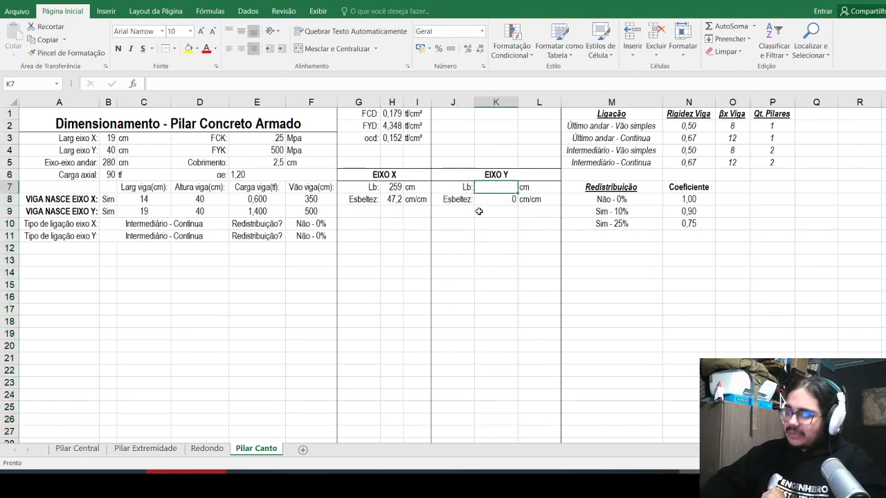
pyautogui.write('=')
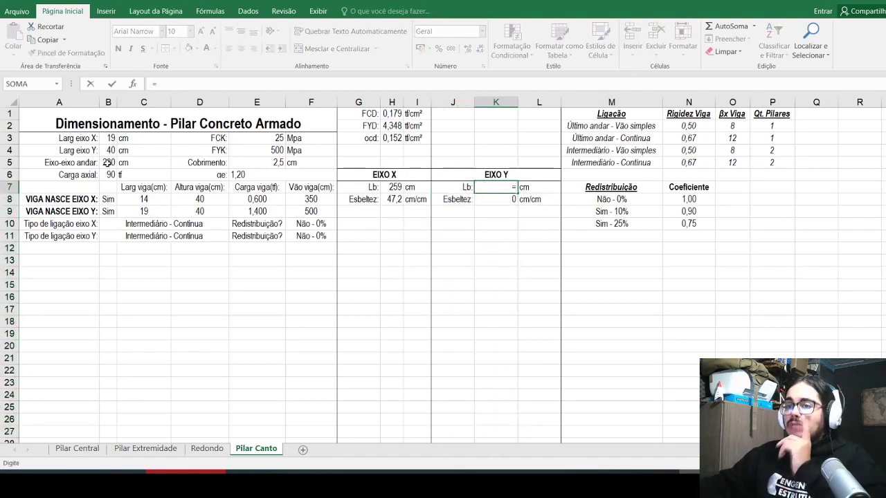
pyautogui.write('mínimo(')
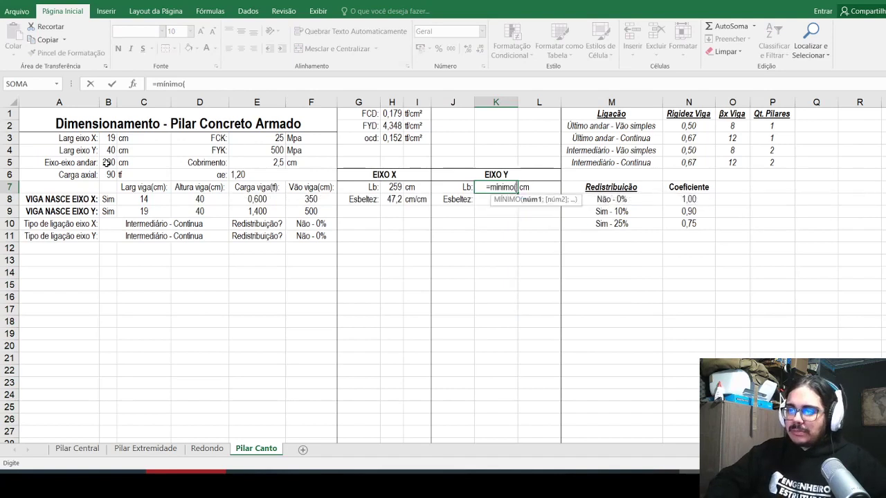
pyautogui.click(106, 162)
pyautogui.write(';')
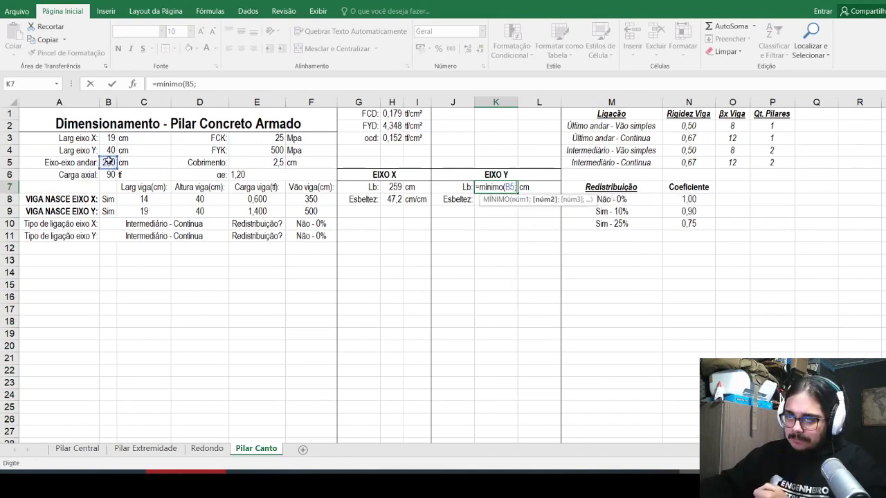
pyautogui.click(108, 162)
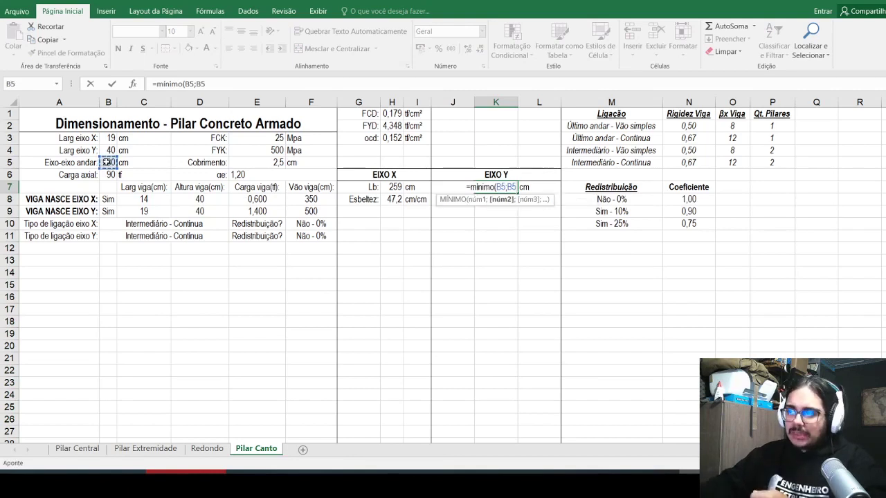
pyautogui.write('+')
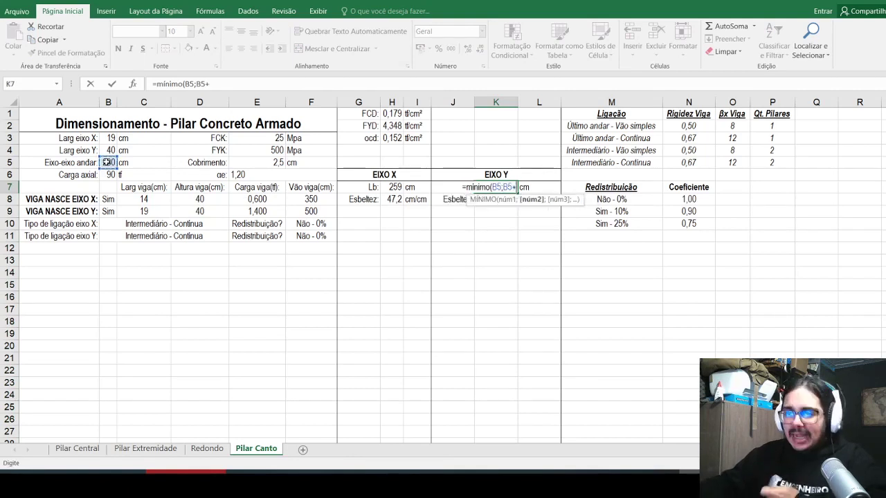
pyautogui.click(104, 150)
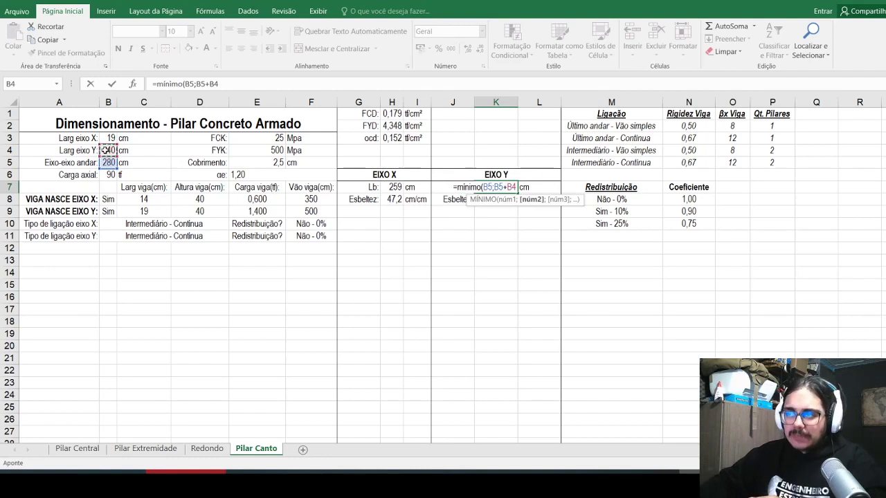
pyautogui.write('-')
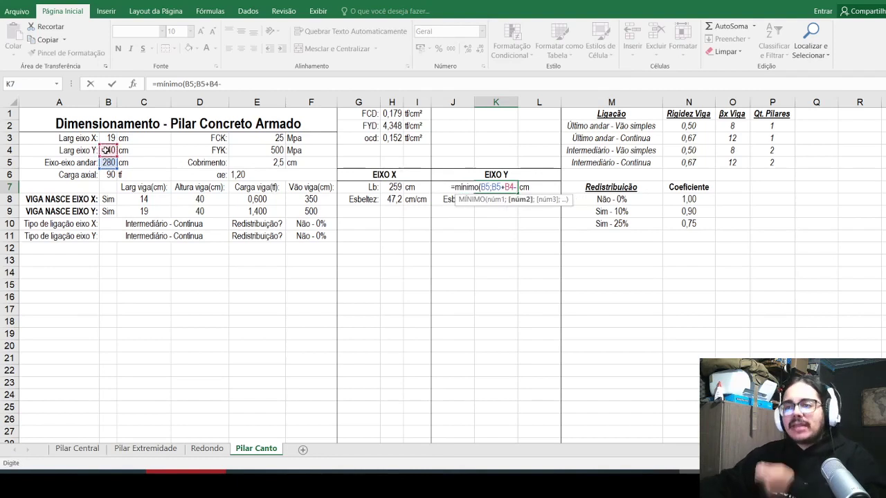
pyautogui.click(193, 214)
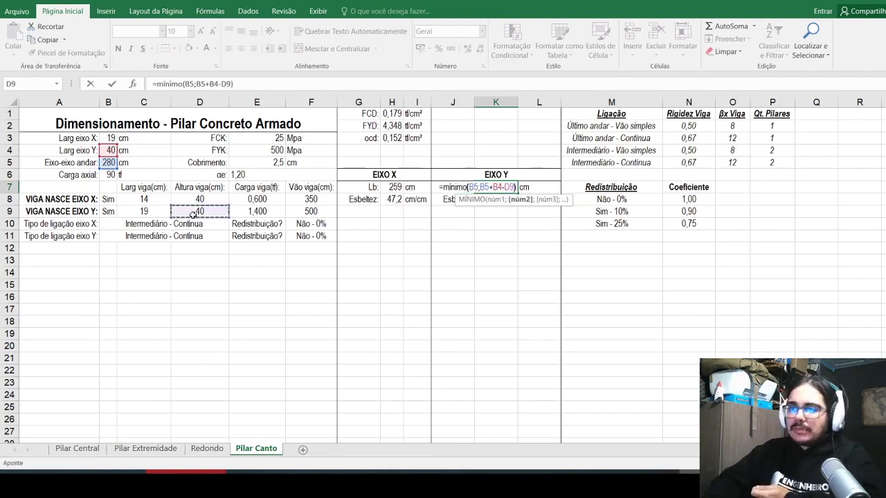
pyautogui.write(')')
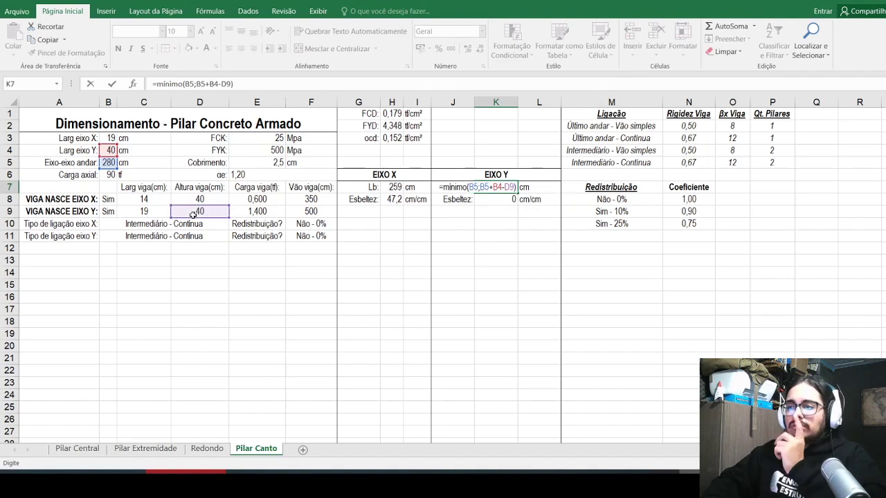
pyautogui.hotkey('ctrl', 'Return')
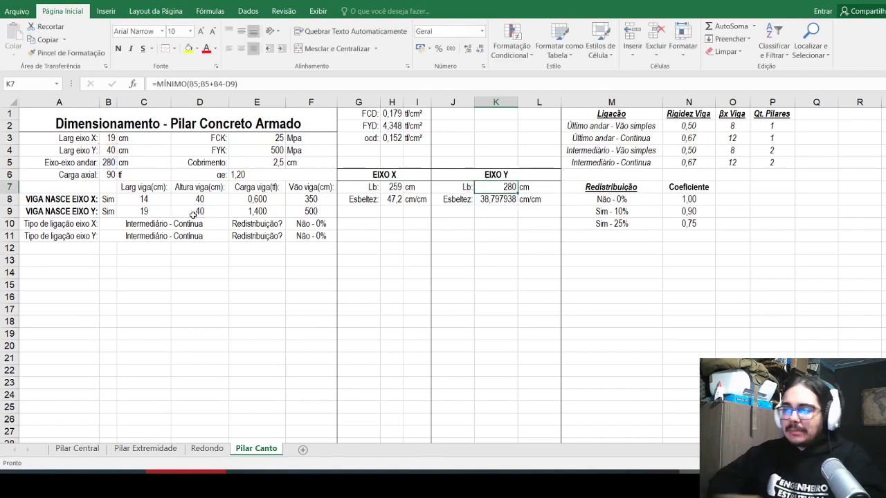
# Step: Replace the EIXO Y slenderness formula in K8 with =K7/B4*12^0,5
pyautogui.press('Down')
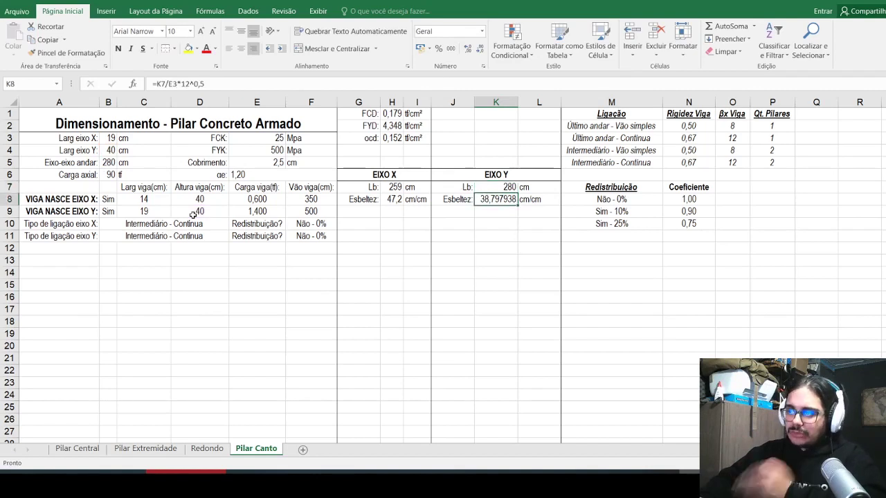
pyautogui.write('=')
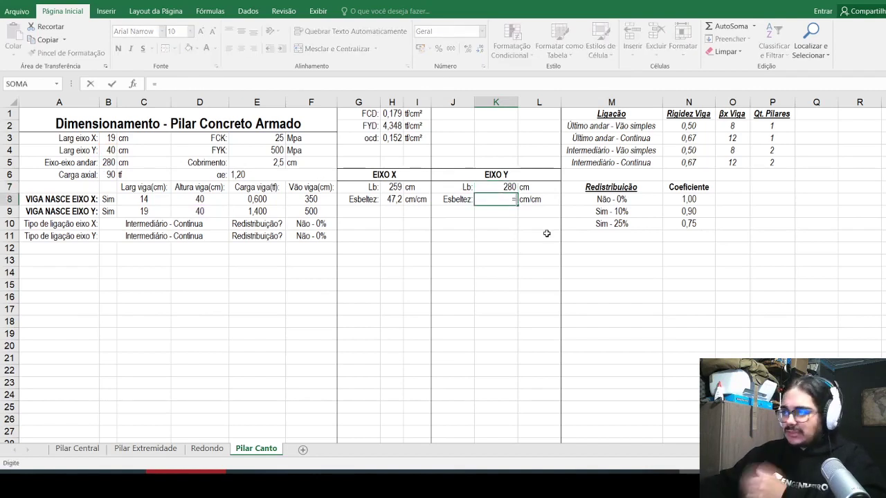
pyautogui.click(489, 187)
pyautogui.write('/')
pyautogui.click(109, 148)
pyautogui.write('*12')
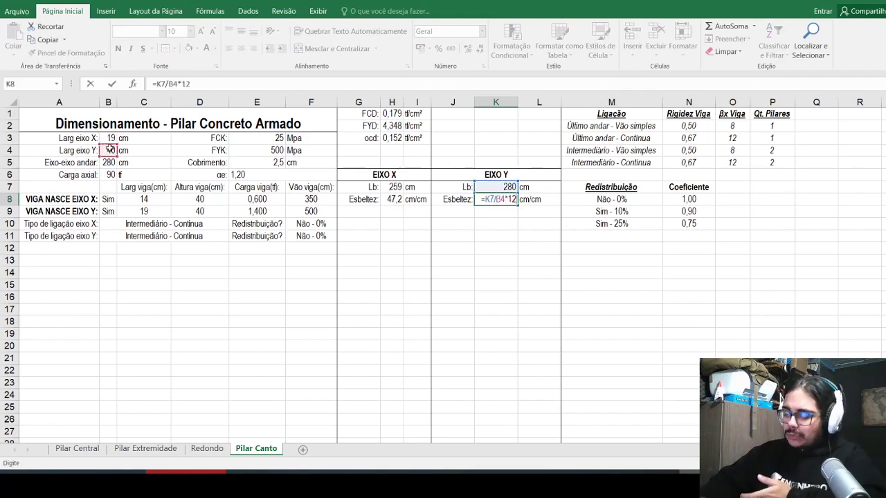
pyautogui.write('^0,5')
pyautogui.press('Return')
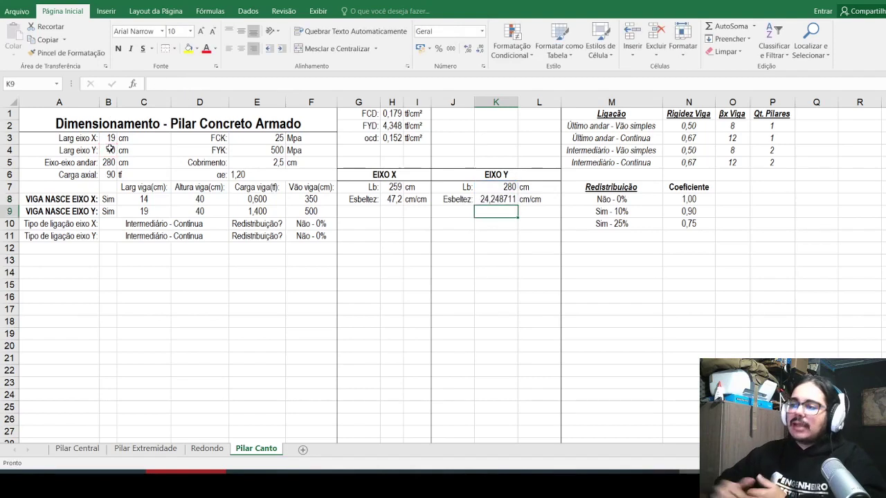
pyautogui.press('Up')
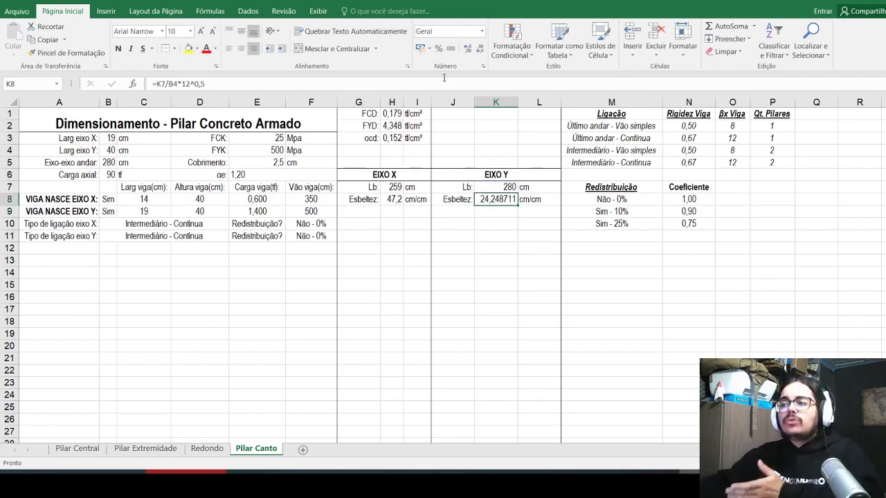
# Step: Reduce the EIXO Y slenderness value in K8 to one decimal place
pyautogui.click(480, 49)
pyautogui.click(480, 49)
pyautogui.click(480, 49)
pyautogui.click(480, 50)
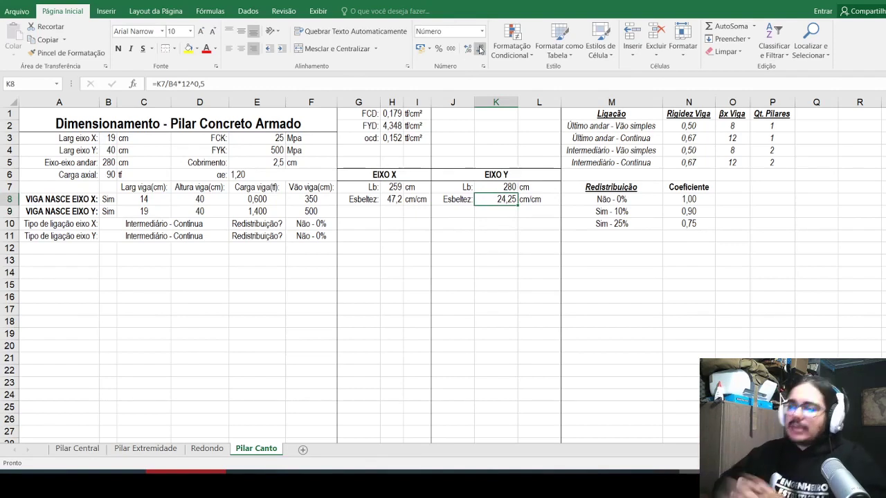
pyautogui.click(480, 49)
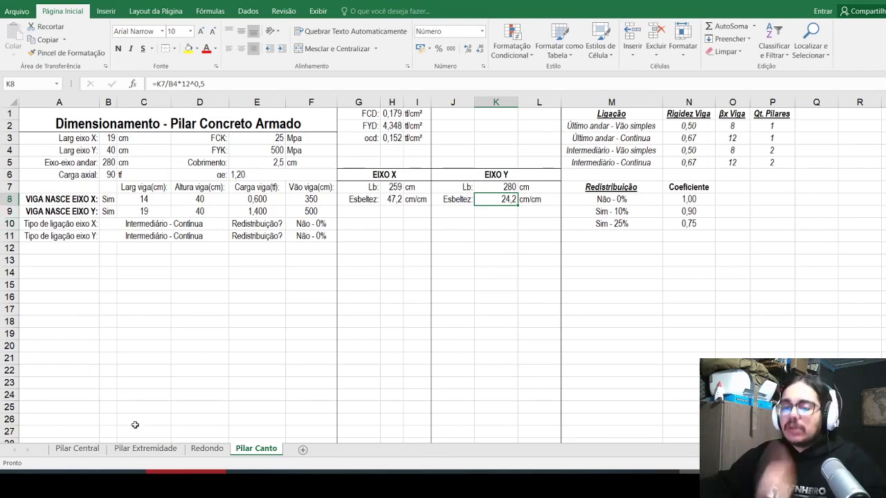
# Step: Check the Md beam moment formula in H9 of Pilar Extremidade, and label G9 of Pilar Canto "Mk viga:"
pyautogui.click(139, 449)
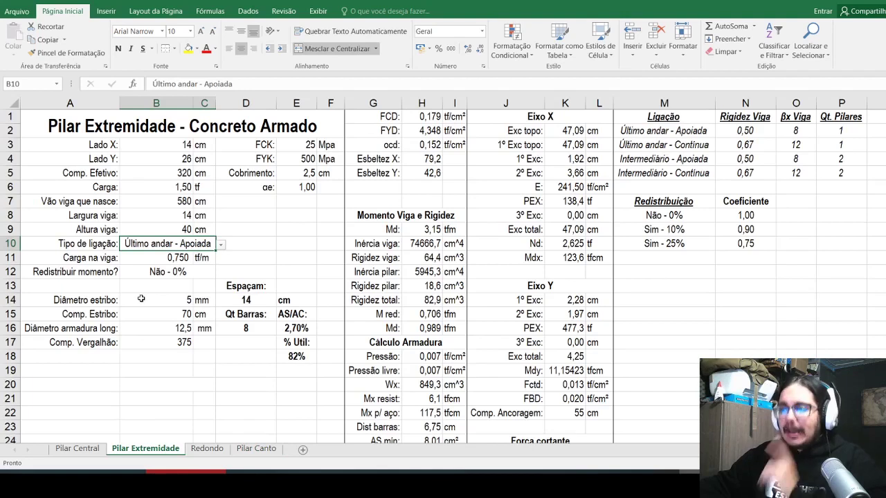
pyautogui.click(421, 229)
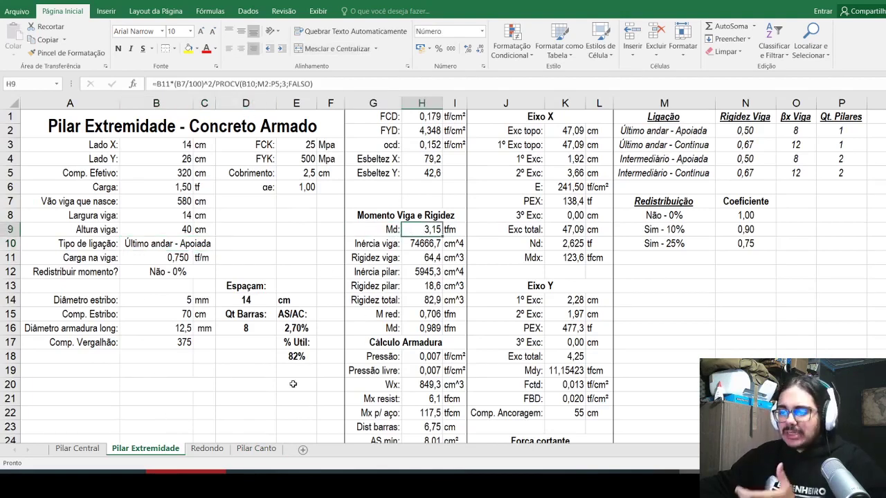
pyautogui.click(258, 449)
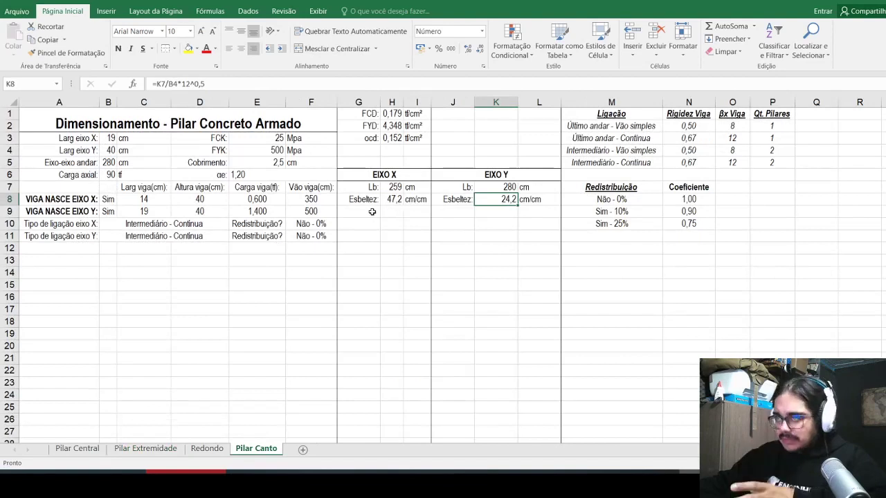
pyautogui.click(360, 212)
pyautogui.write('Mo')
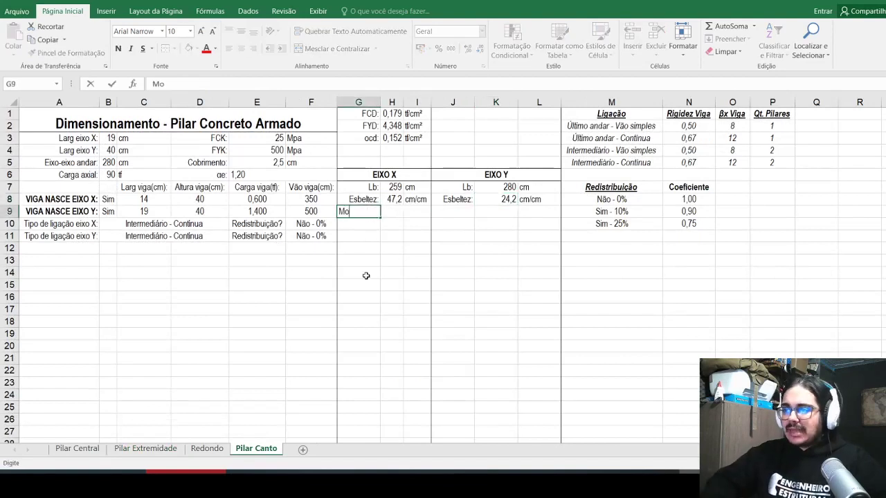
pyautogui.write('menv')
pyautogui.write('o viga')
pyautogui.press('Escape')
pyautogui.write('M')
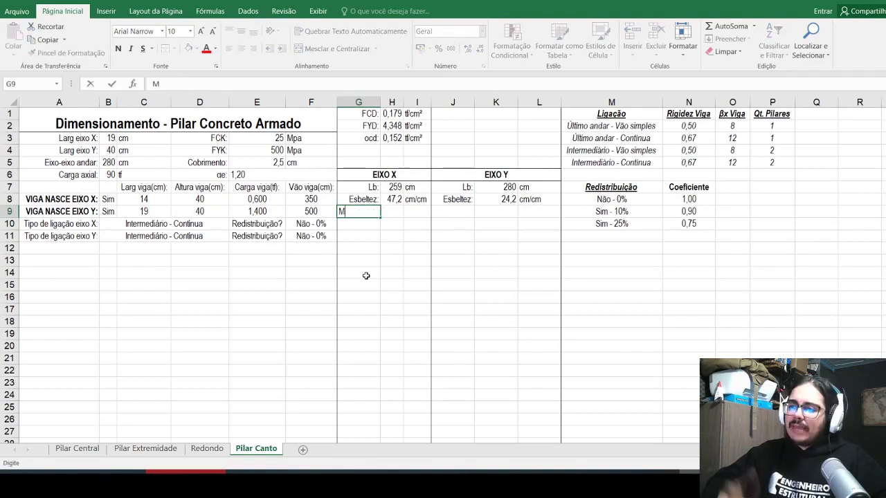
pyautogui.write('k viga:')
pyautogui.press('Return')
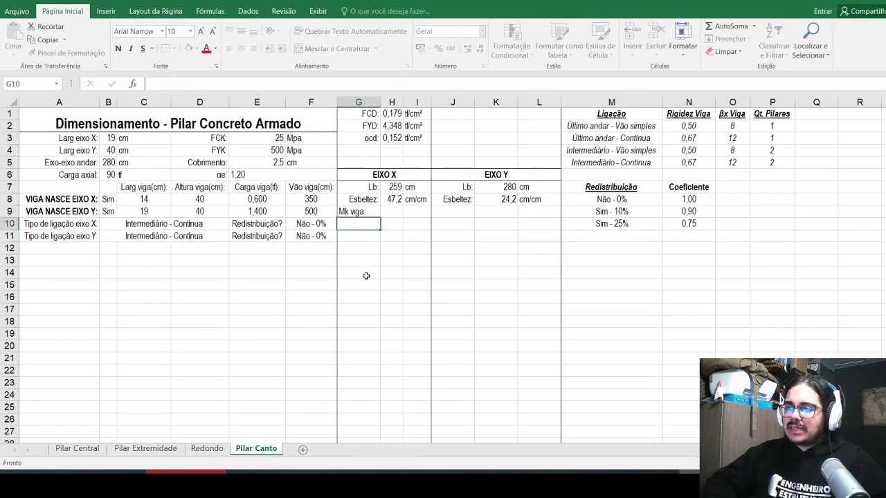
# Step: Right-align the EIXO X label cells G9:G12
pyautogui.press('Up')
pyautogui.hotkey('shift', 'Down')
pyautogui.hotkey('shift', 'Down')
pyautogui.hotkey('shift', 'Down')
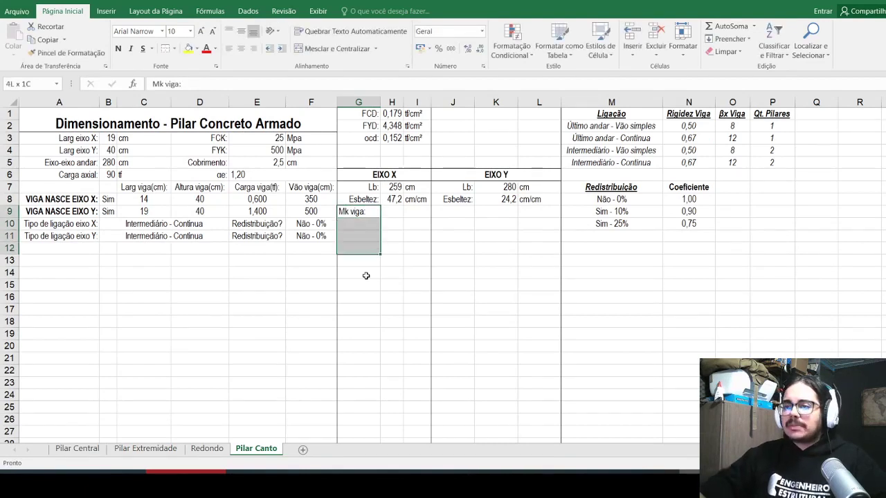
pyautogui.click(254, 49)
# Step: Rename the axial load label in A6 to "Nk pilar(axial):"
pyautogui.click(72, 175)
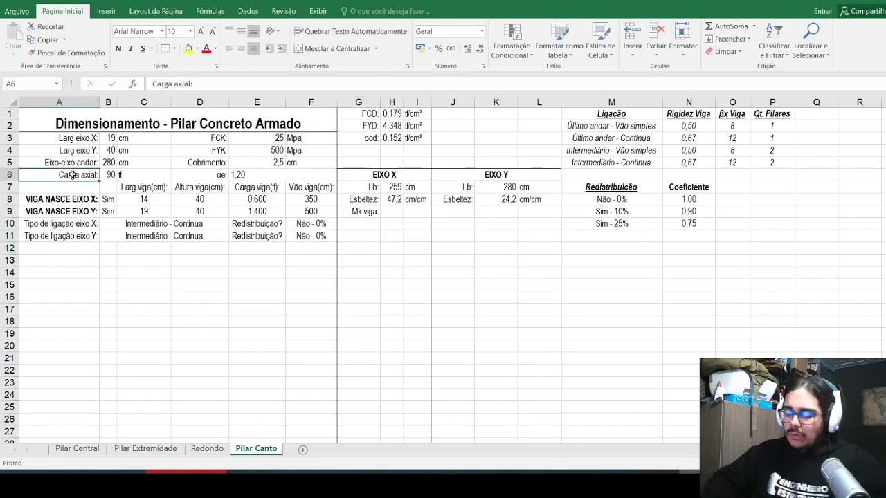
pyautogui.write('Nk pilar(axial):')
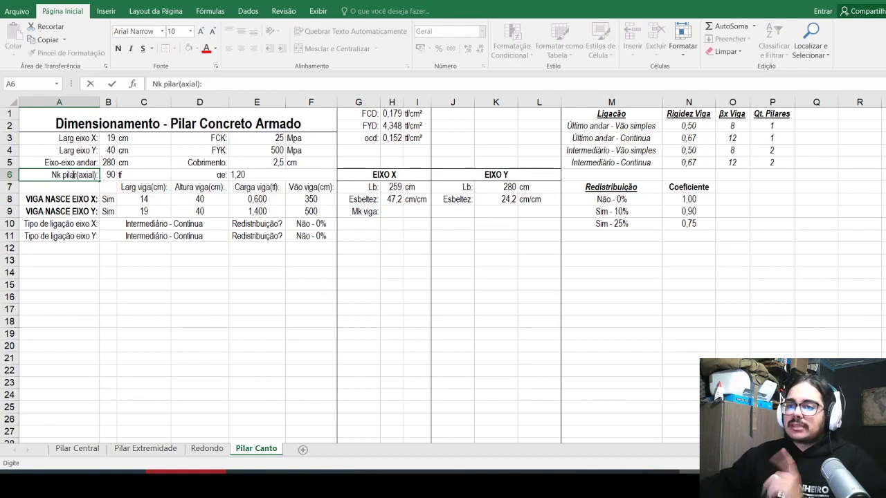
pyautogui.press('Return')
# Step: Enter the EIXO X beam moment formula =(E8*(F8/100)^2)/PROCV(B10;M2:P5;3;FALSO) in H9
pyautogui.click(387, 211)
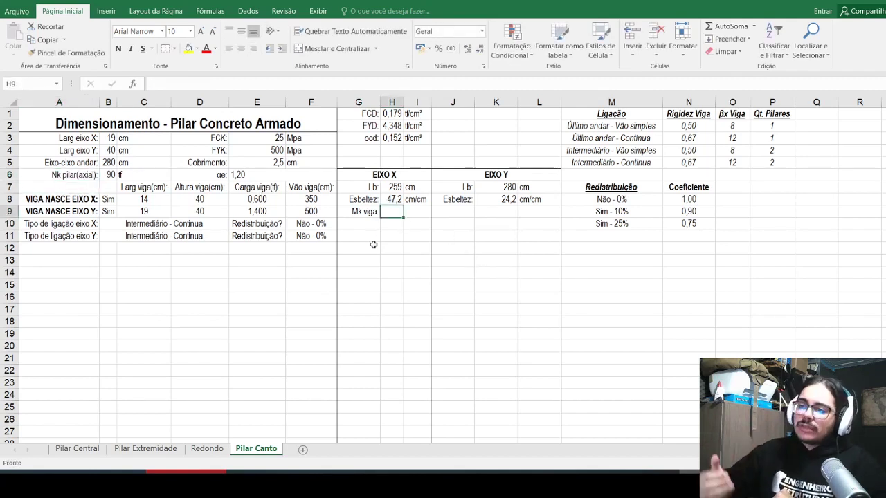
pyautogui.write('=')
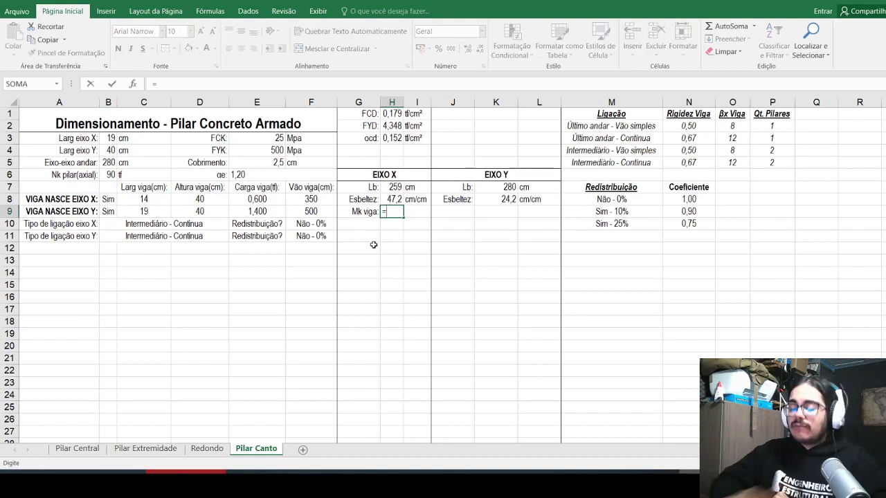
pyautogui.write('(')
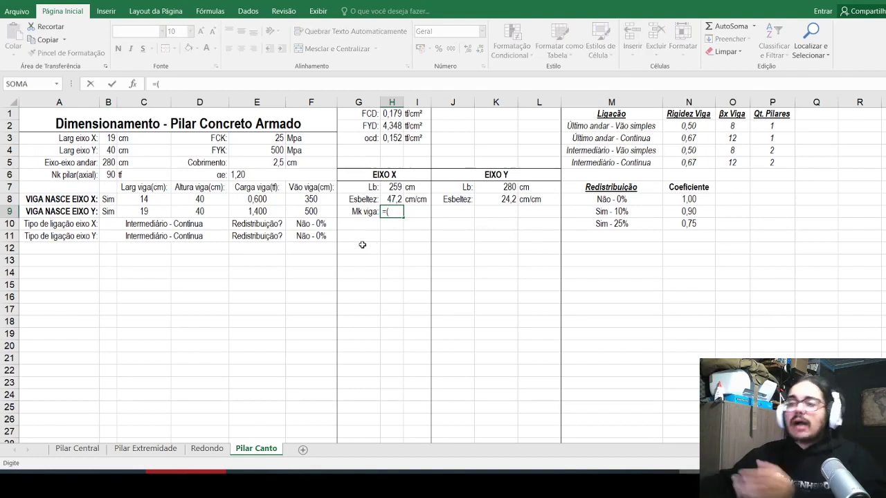
pyautogui.click(237, 201)
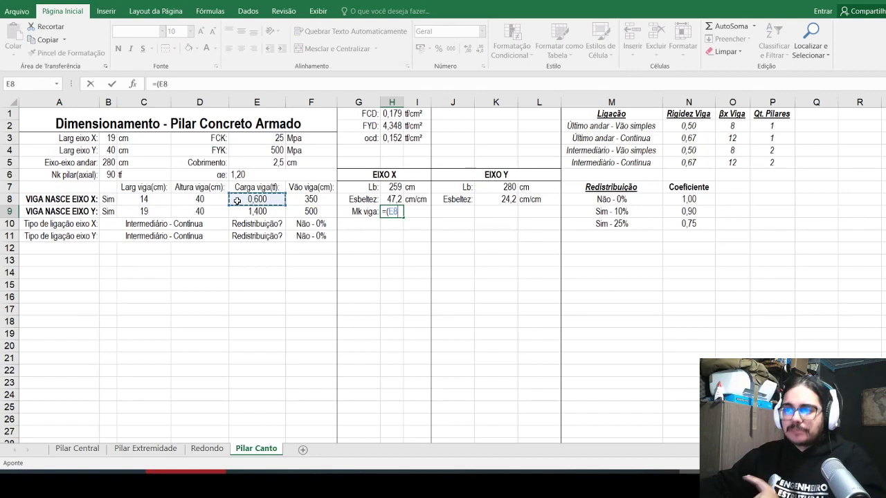
pyautogui.write('*(')
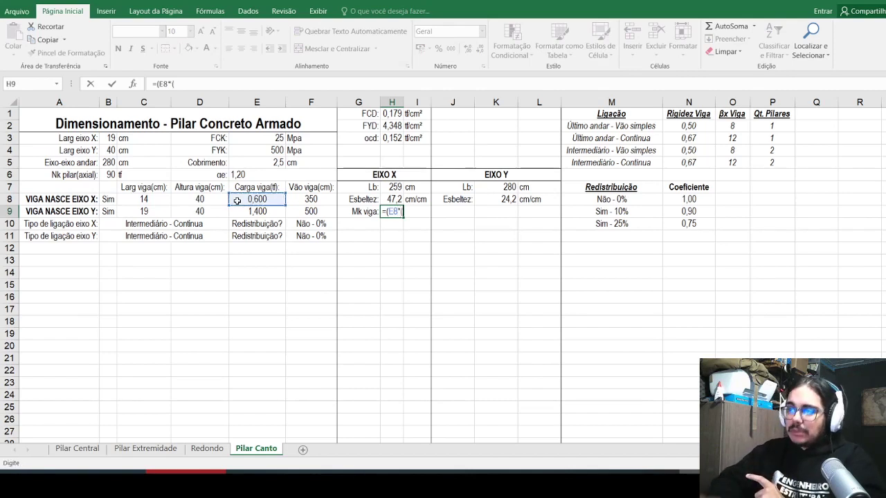
pyautogui.click(315, 200)
pyautogui.write('/1')
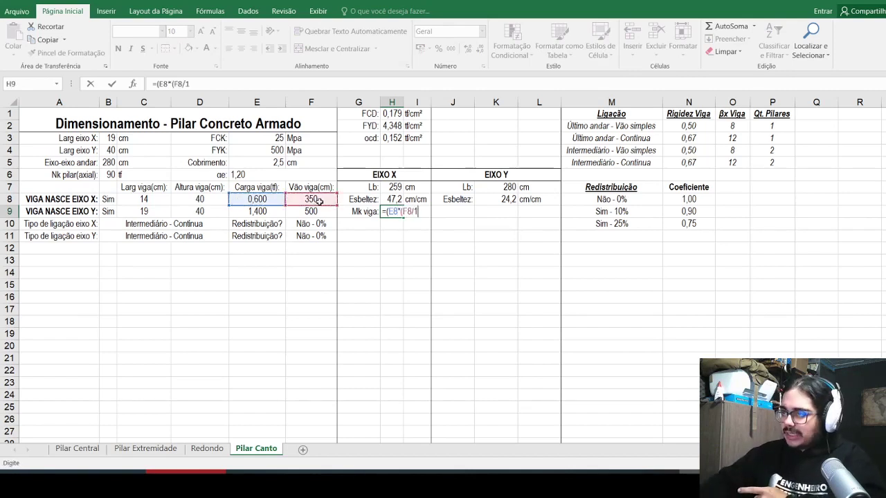
pyautogui.write('00)^2)/')
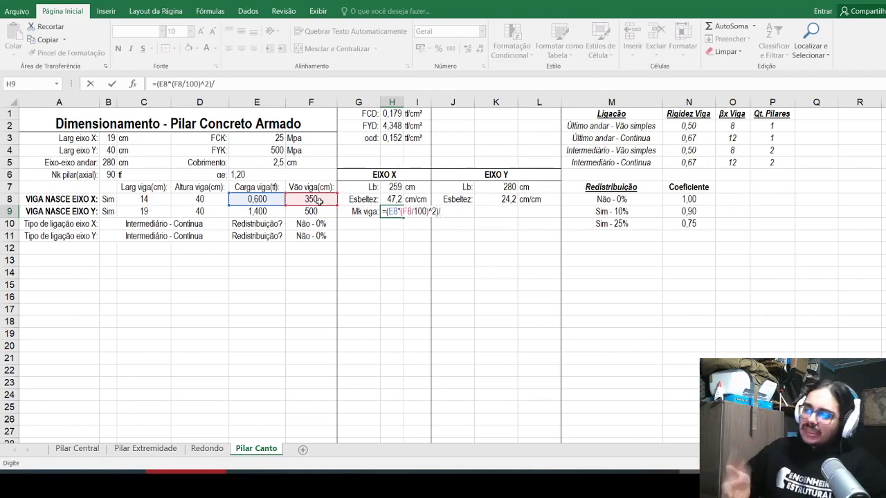
pyautogui.write('procv(')
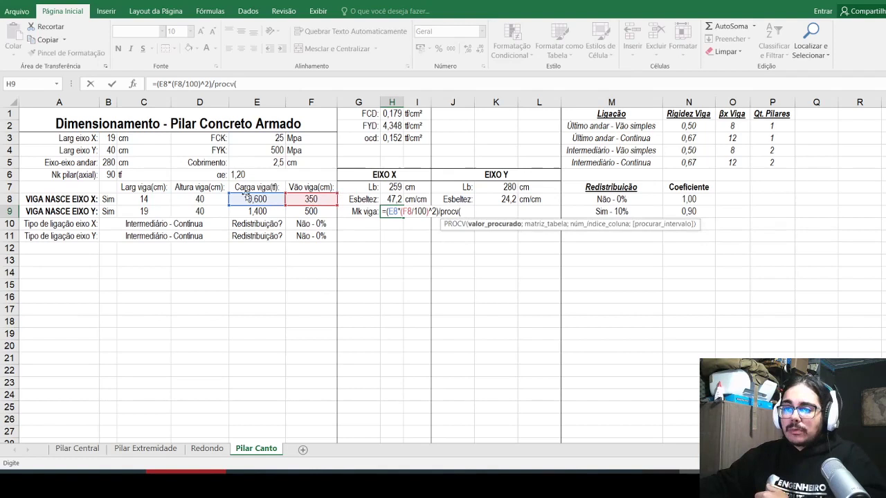
pyautogui.click(170, 225)
pyautogui.write(';')
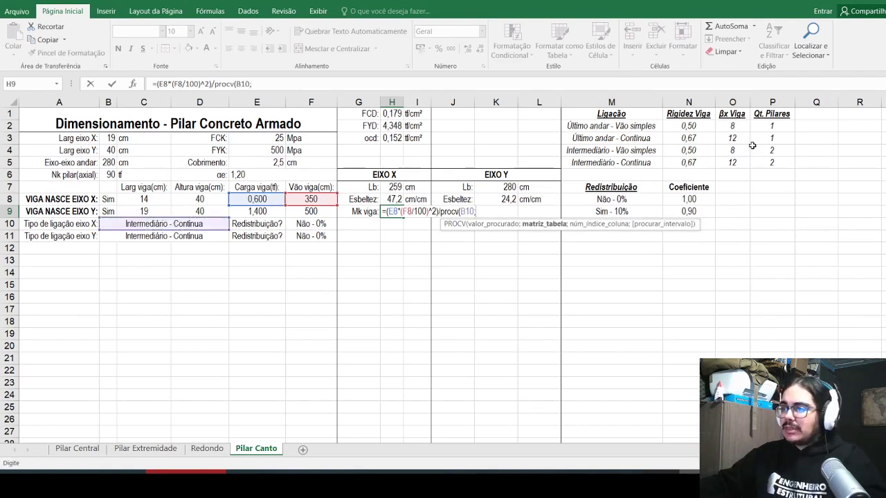
pyautogui.click(644, 128)
pyautogui.moveTo(692, 139); pyautogui.dragTo(768, 167)
pyautogui.write(';')
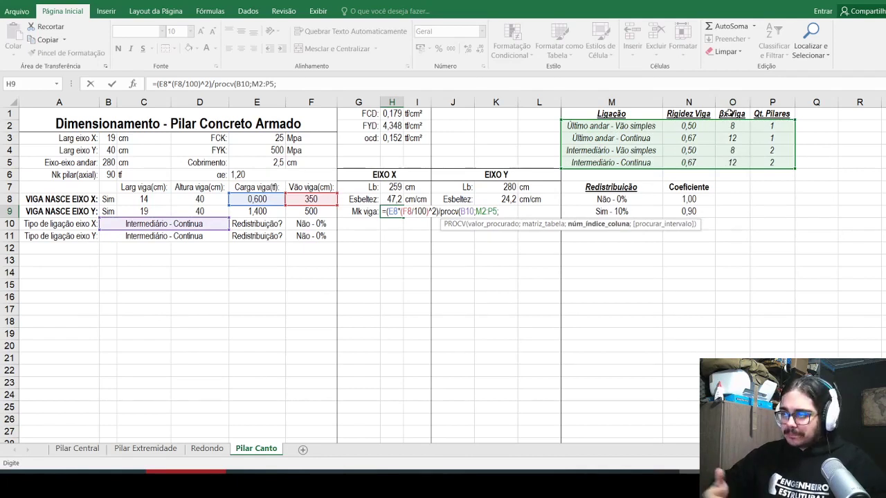
pyautogui.write('3;')
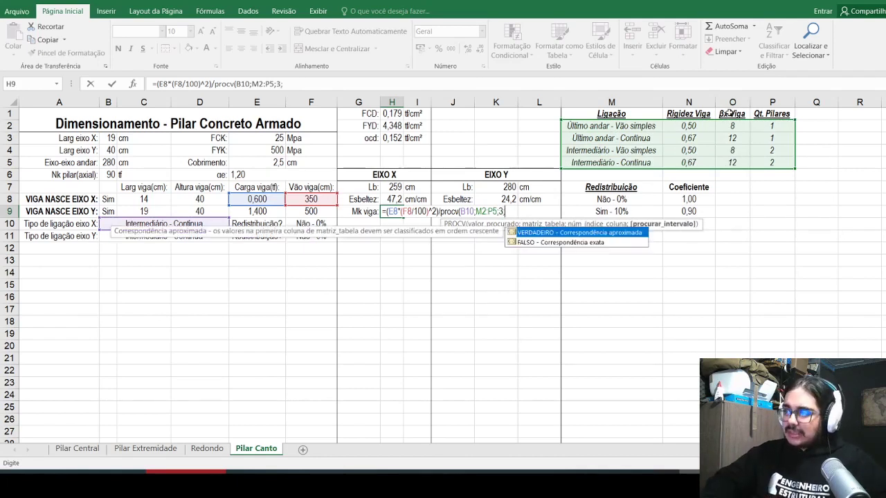
pyautogui.write('falso)')
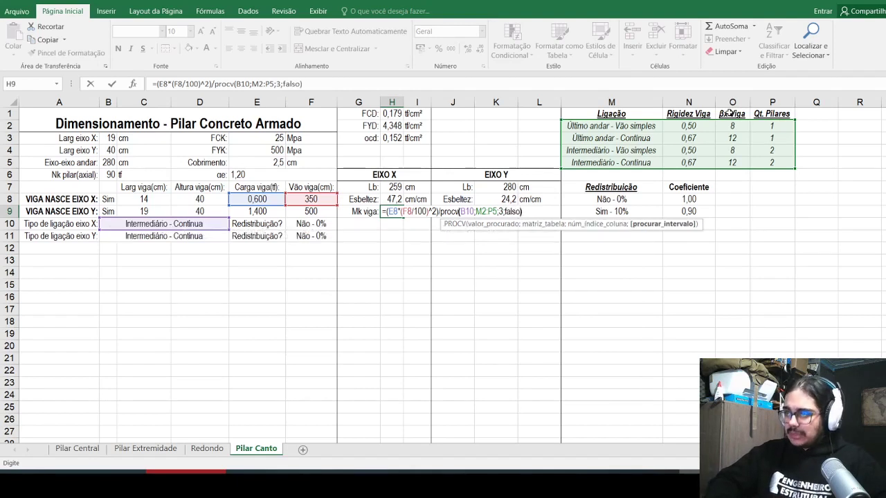
pyautogui.press('Return')
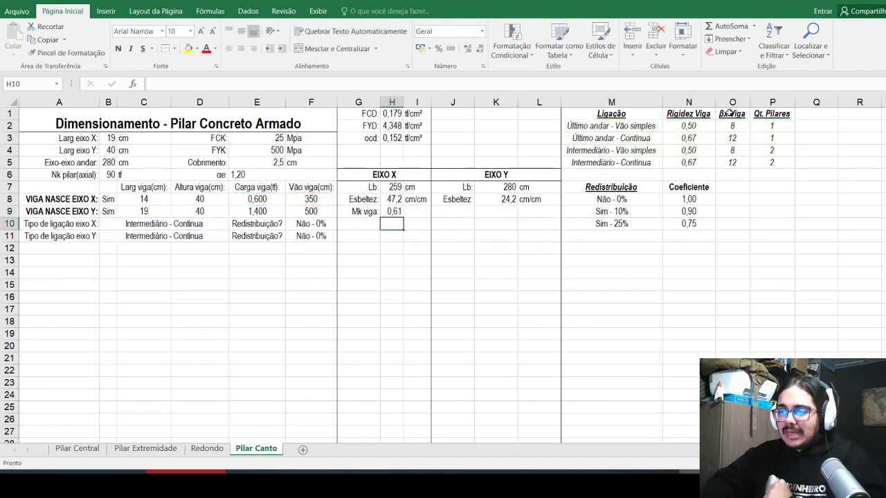
# Step: Multiply the EIXO X beam moment formula in H9 by 100 to convert it to tfcm
pyautogui.press('Up')
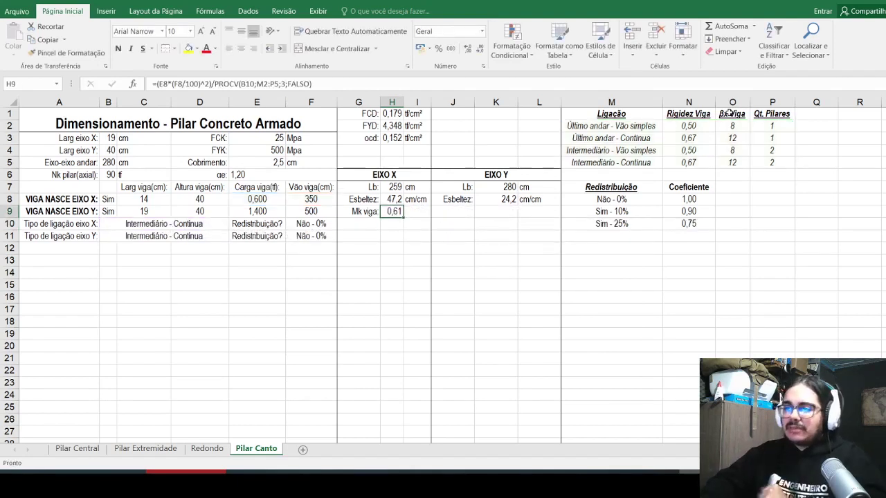
pyautogui.click(419, 79)
pyautogui.write('*100')
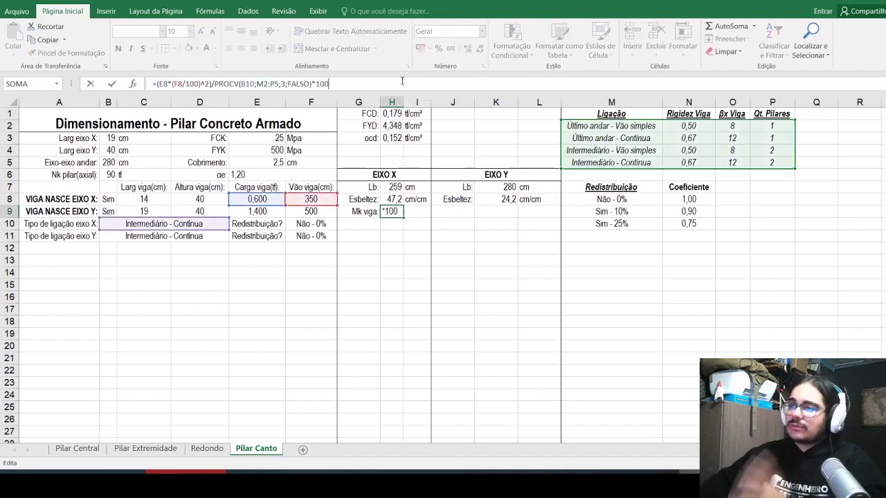
pyautogui.press('Return')
# Step: Enter the unit "tfcm" in I9 beside the EIXO X beam moment
pyautogui.press('Up')
pyautogui.press('Right')
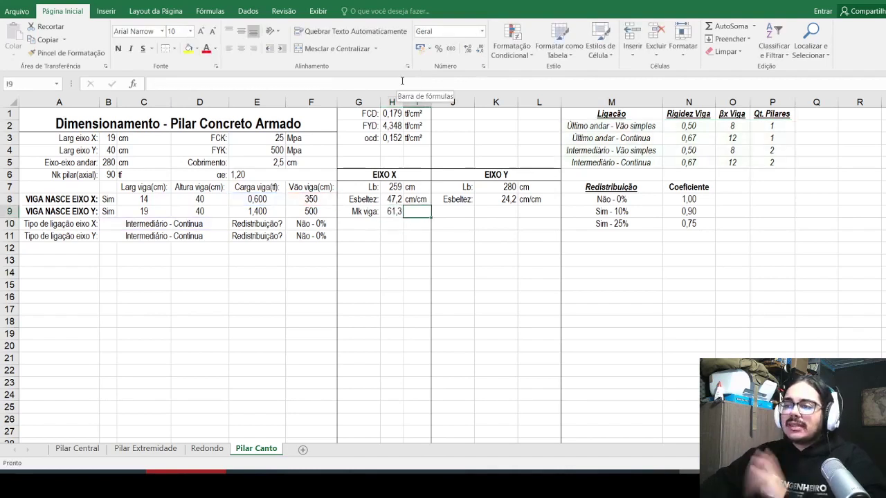
pyautogui.write('tf.cm')
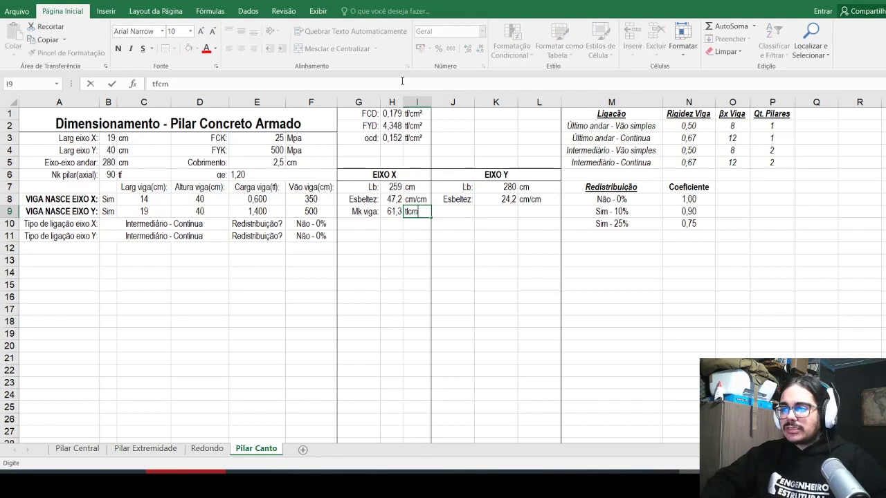
pyautogui.press('Return')
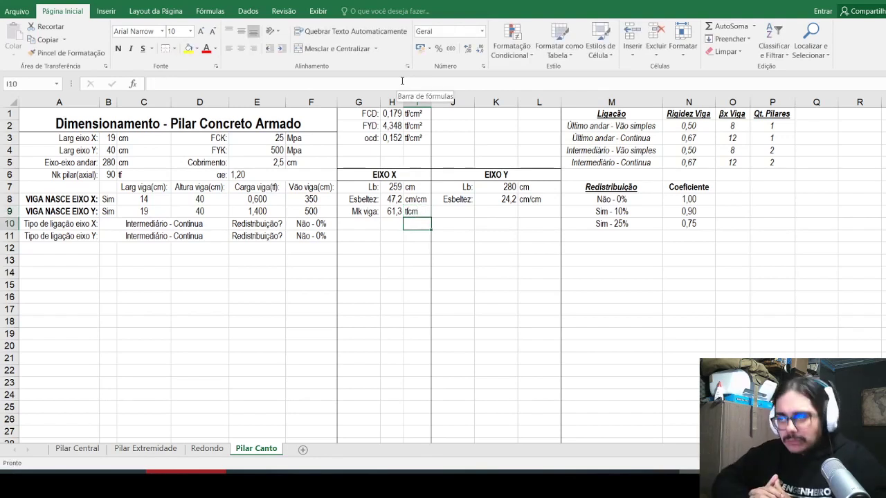
# Step: Label J9 in the EIXO Y section "Mk viga:"
pyautogui.press('Up')
pyautogui.press('Right')
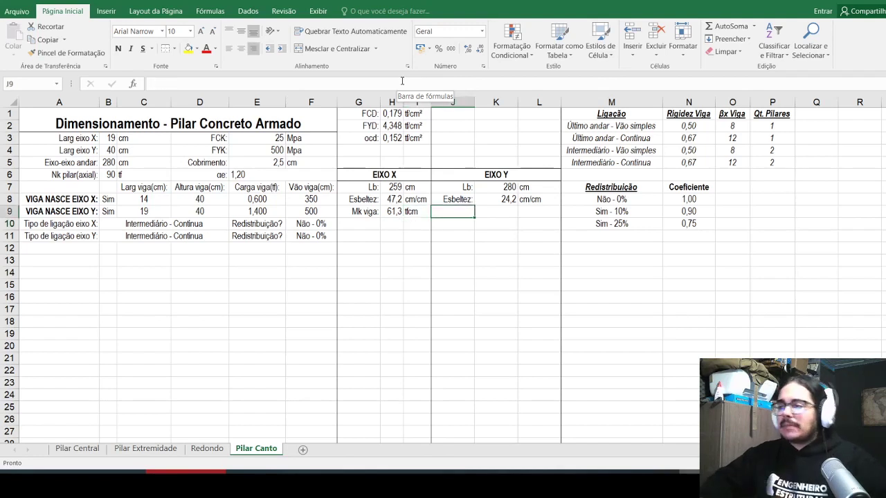
pyautogui.write('Mk viga:')
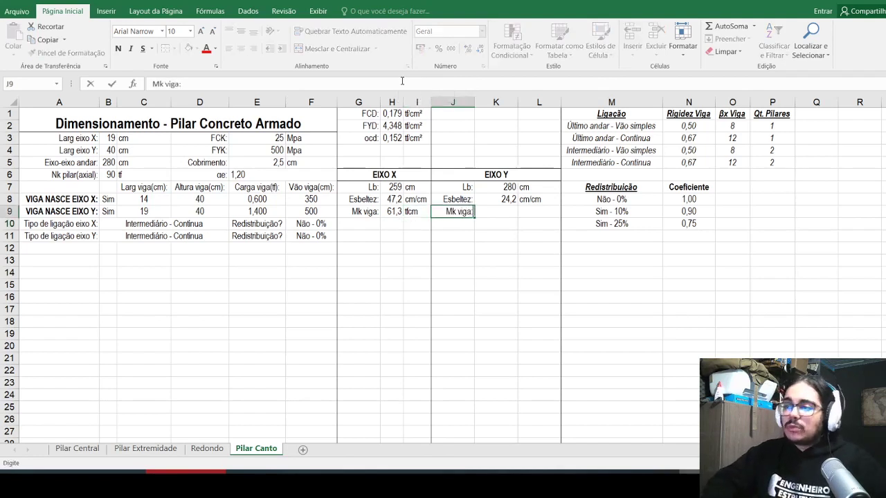
pyautogui.press('Return')
pyautogui.press('Up')
pyautogui.press('Right')
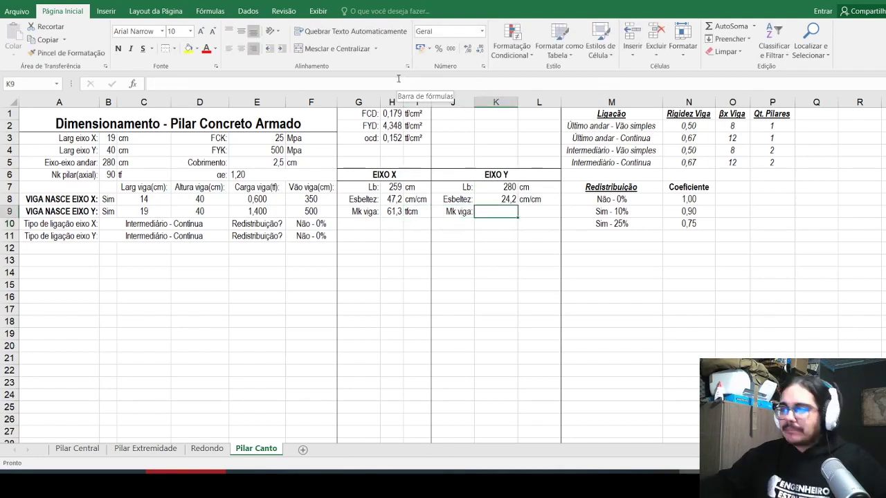
# Step: Autofit the widths of columns J to L and column G to their contents
pyautogui.moveTo(453, 102); pyautogui.dragTo(544, 99)
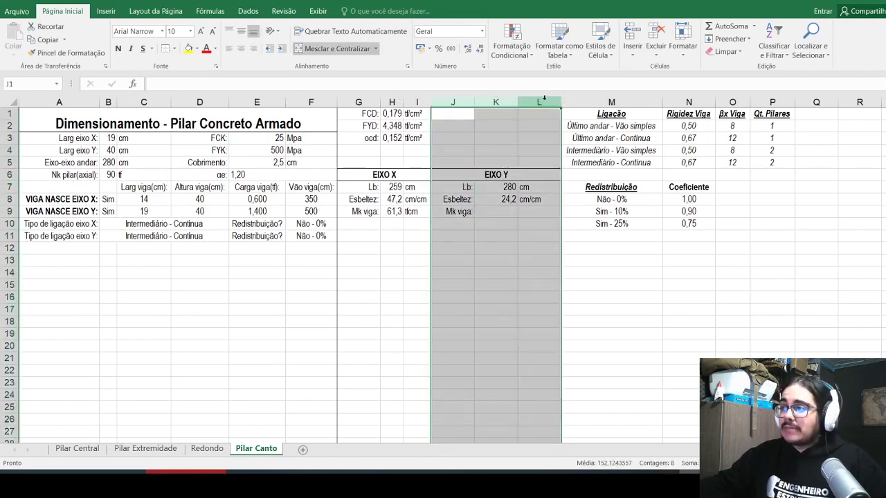
pyautogui.doubleClick(559, 102)
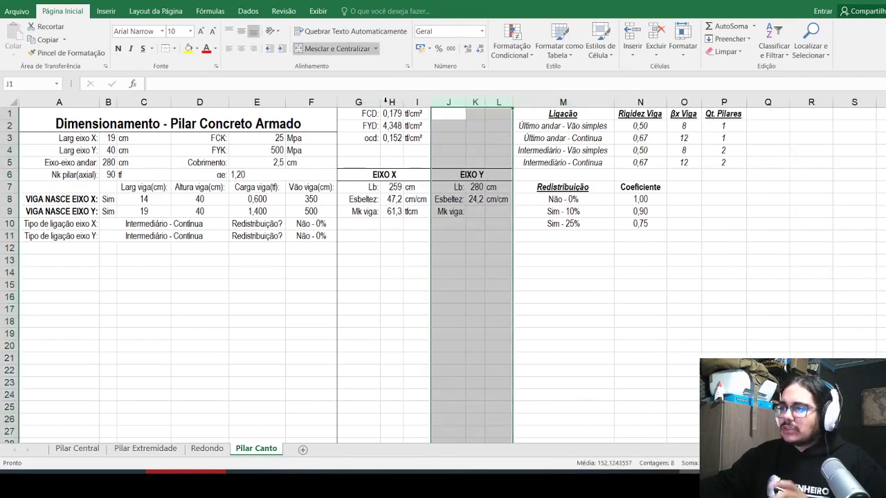
pyautogui.doubleClick(381, 102)
# Step: Enter the EIXO Y beam moment formula =E9*(F9/100)^2/PROCV(B11;M2:P5;3;FALSO) in K9
pyautogui.click(468, 200)
pyautogui.click(474, 216)
pyautogui.write('=')
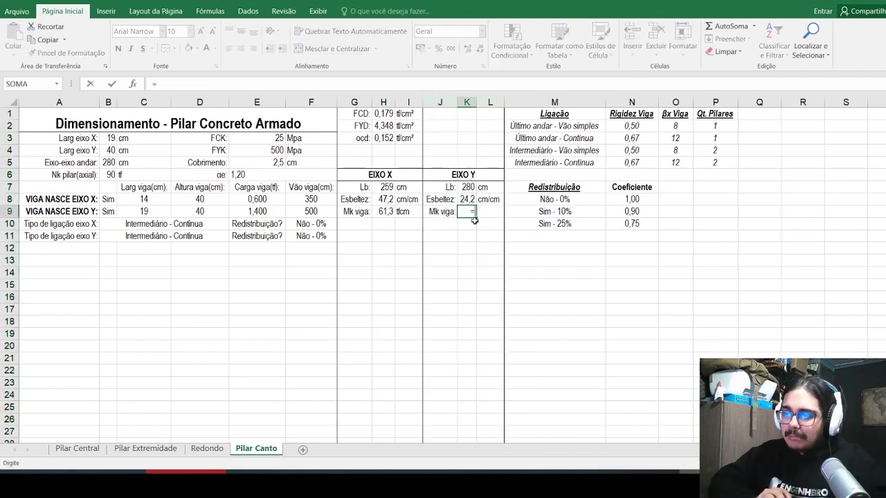
pyautogui.click(267, 213)
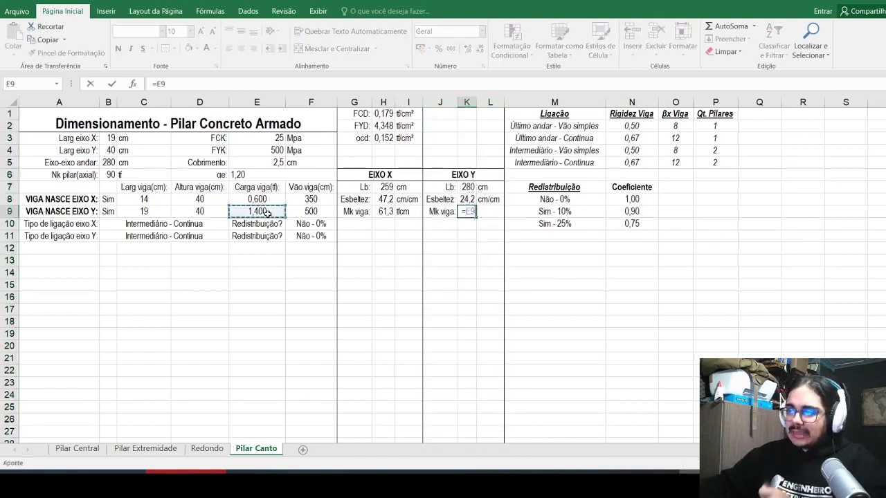
pyautogui.write('*(')
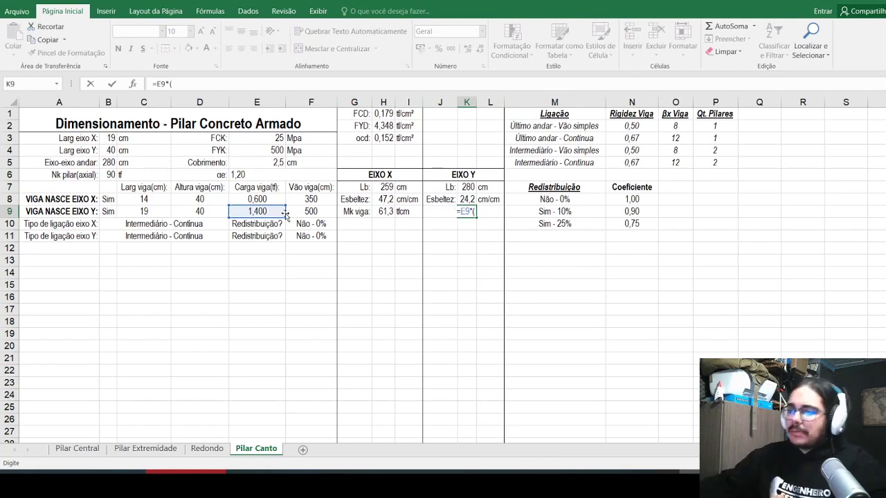
pyautogui.click(304, 212)
pyautogui.write('/100')
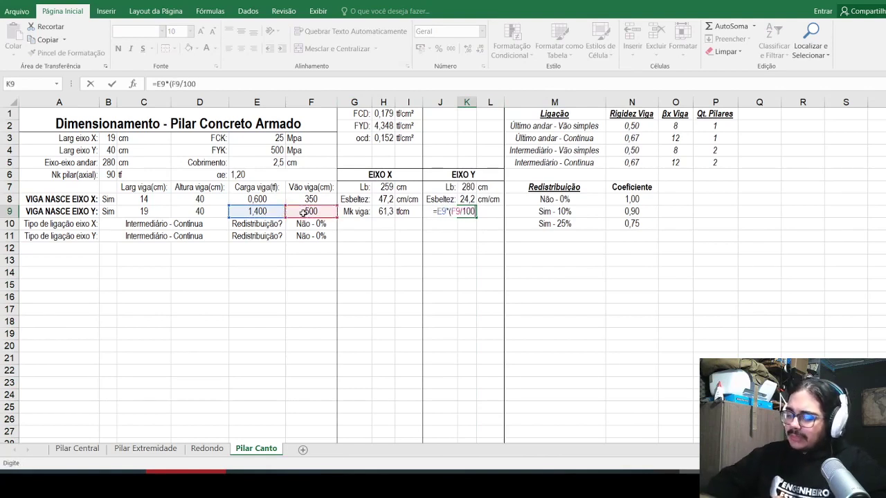
pyautogui.write(')^2/')
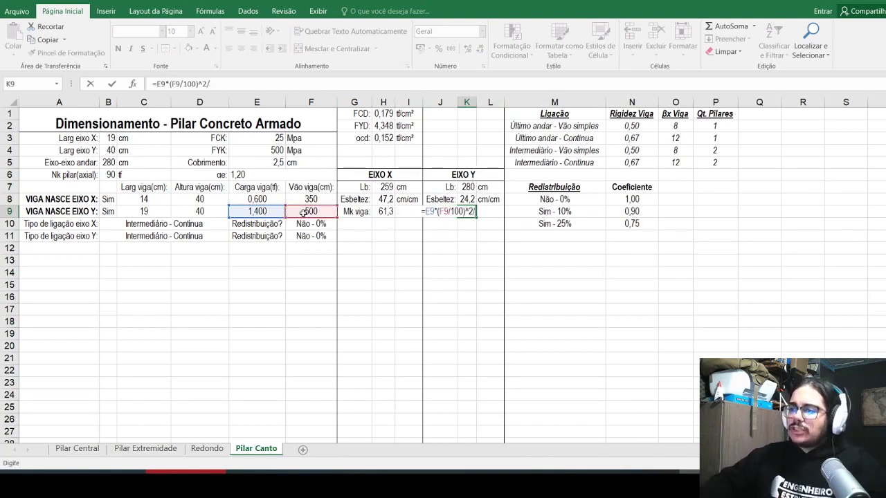
pyautogui.write('procv(')
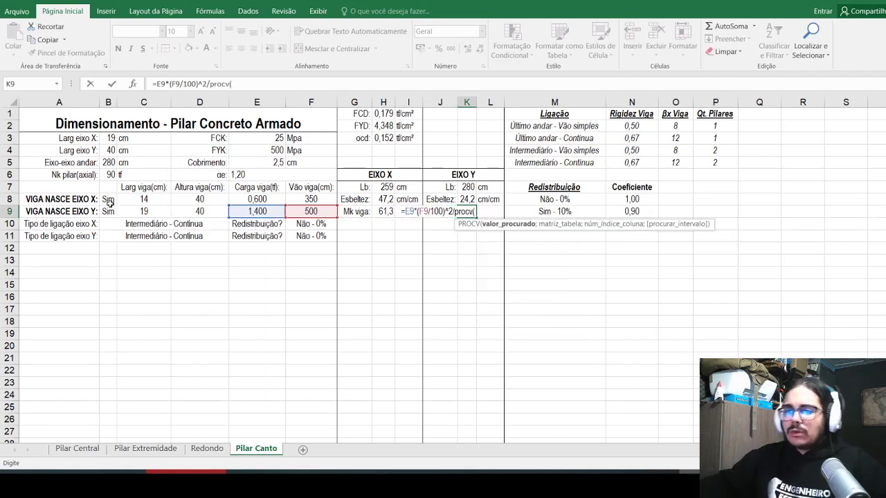
pyautogui.click(141, 235)
pyautogui.write(';')
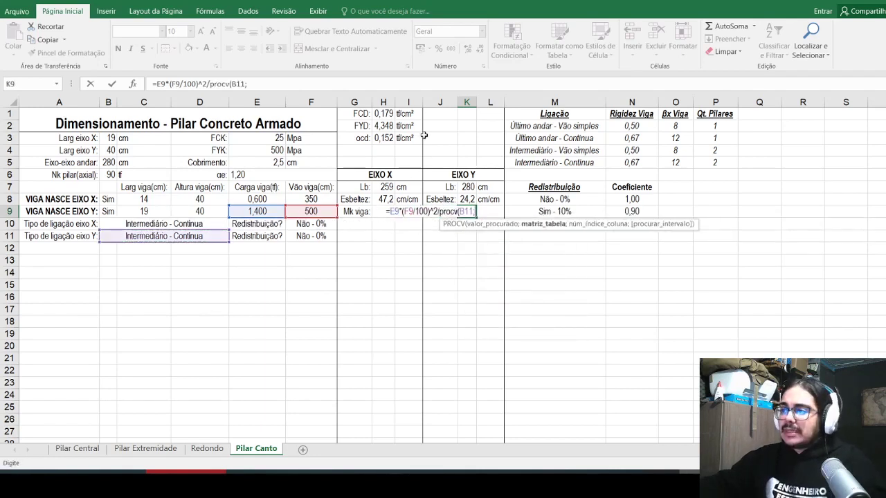
pyautogui.moveTo(536, 126); pyautogui.dragTo(709, 160)
pyautogui.write(';')
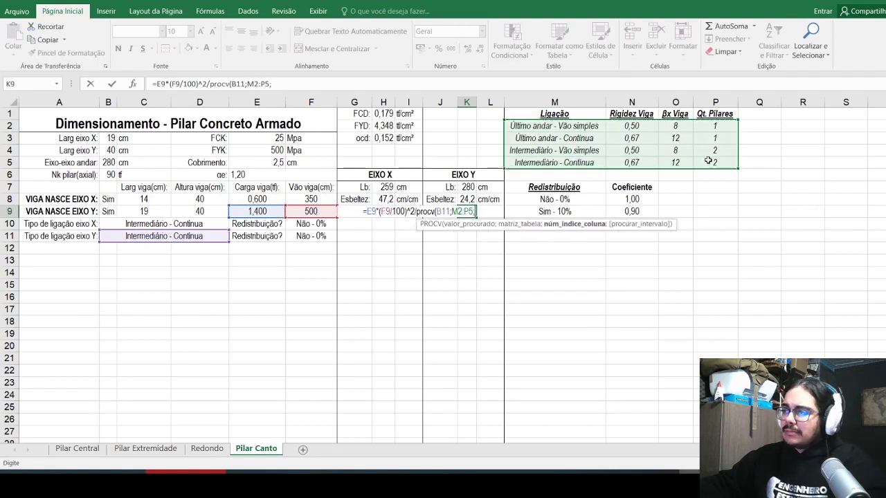
pyautogui.write('3;falso)')
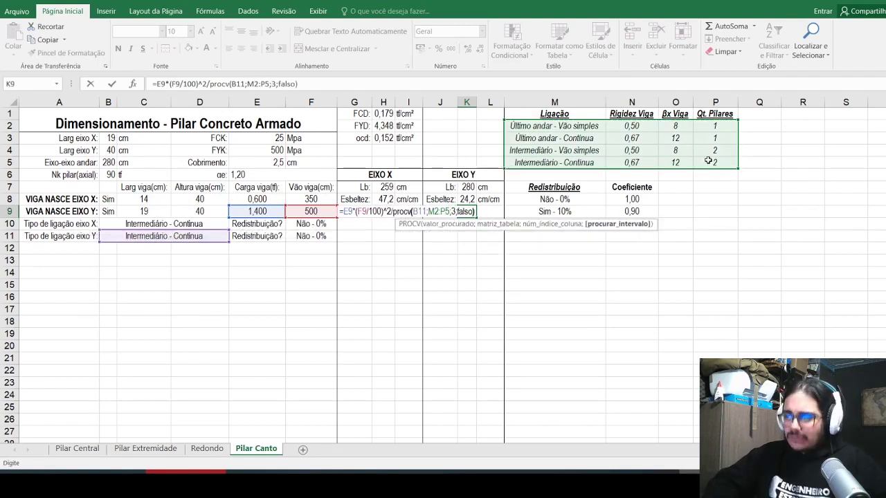
pyautogui.hotkey('ctrl', 'Return')
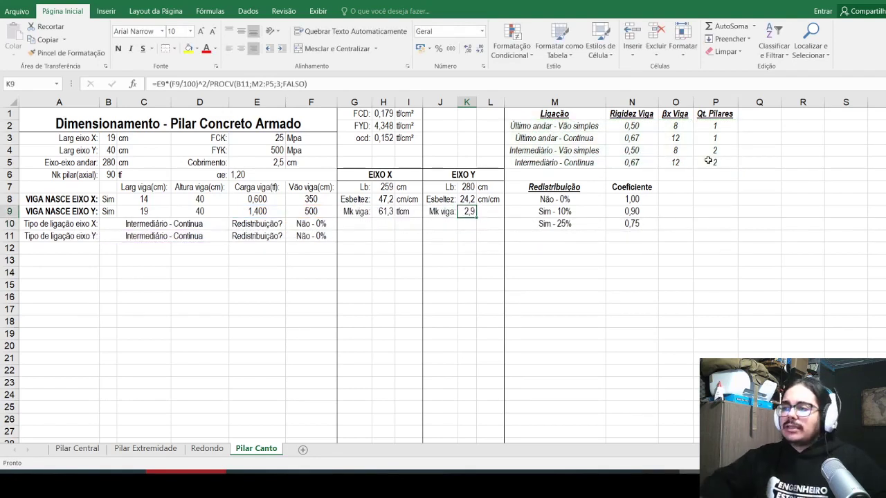
# Step: Multiply the EIXO Y beam moment formula in K9 by 100
pyautogui.click(330, 83)
pyautogui.write('*100')
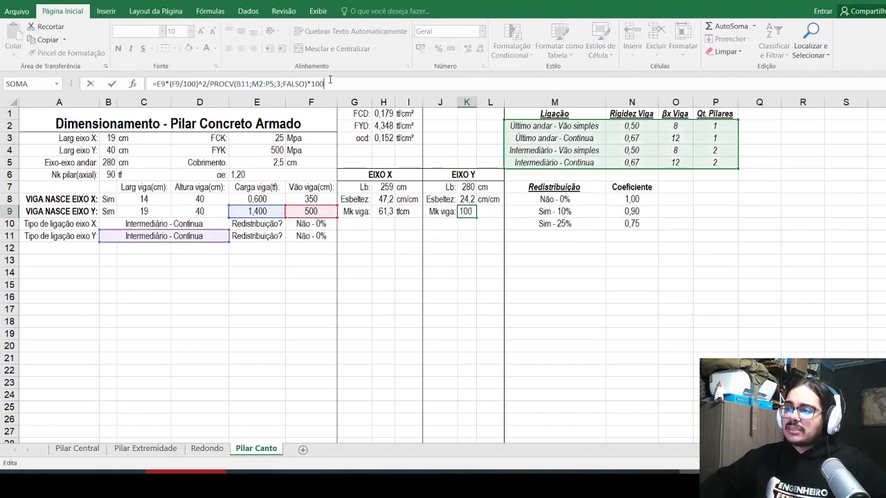
pyautogui.press('Return')
# Step: Copy the unit "tfcm" from I9 to L9 beside the EIXO Y beam moment
pyautogui.press('Left')
pyautogui.press('Left')
pyautogui.press('Up')
pyautogui.hotkey('ctrl', 'c')
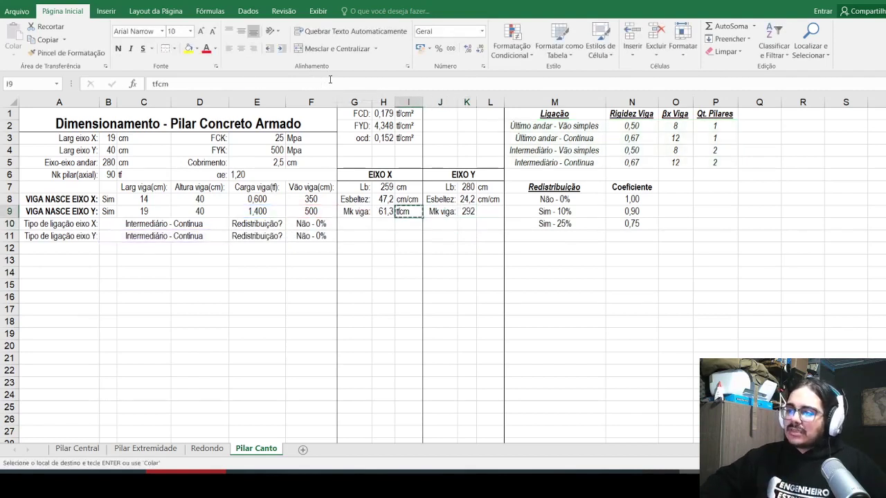
pyautogui.press('Right')
pyautogui.press('Right')
pyautogui.press('Right')
pyautogui.hotkey('ctrl', 'v')
pyautogui.press('Escape')
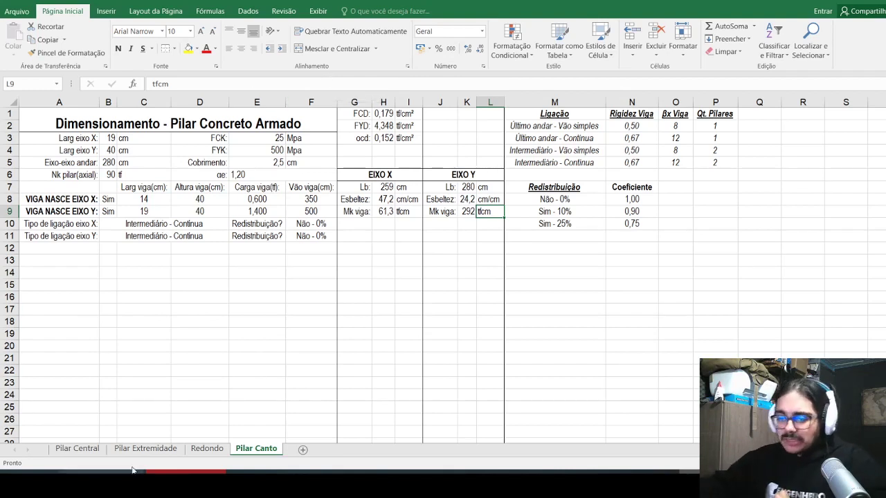
# Step: Review the beam and column stiffness rows on the Pilar Extremidade sheet, and return to Pilar Canto
pyautogui.click(144, 449)
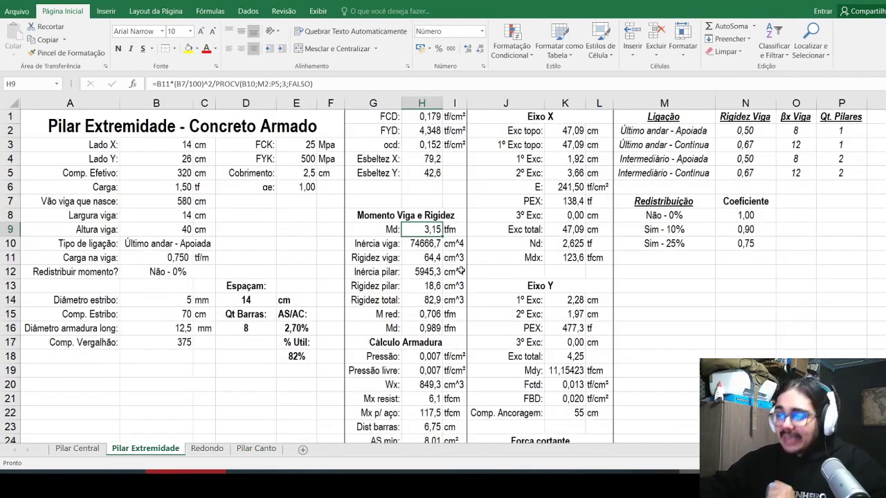
pyautogui.click(375, 258)
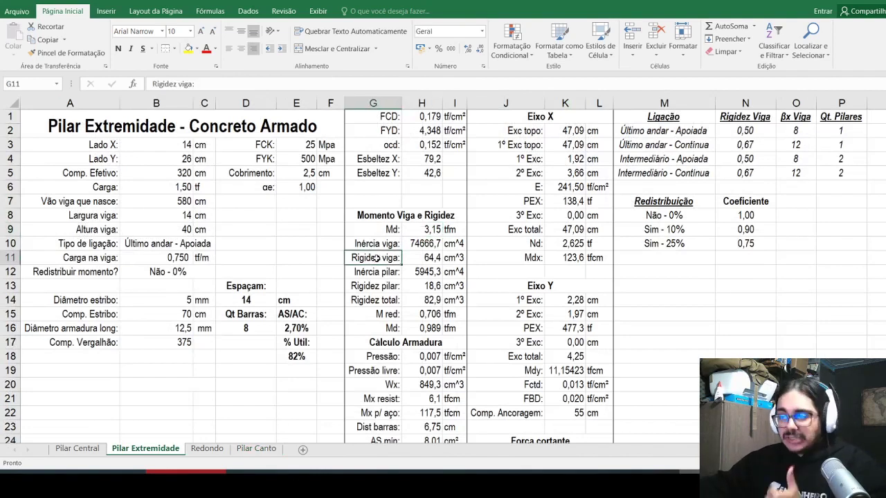
pyautogui.click(385, 272)
pyautogui.click(383, 290)
pyautogui.click(383, 302)
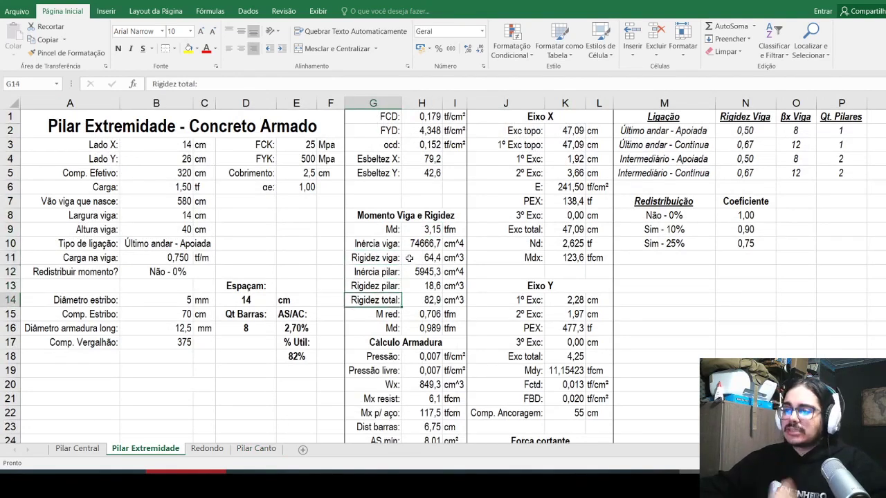
pyautogui.click(410, 257)
pyautogui.click(257, 449)
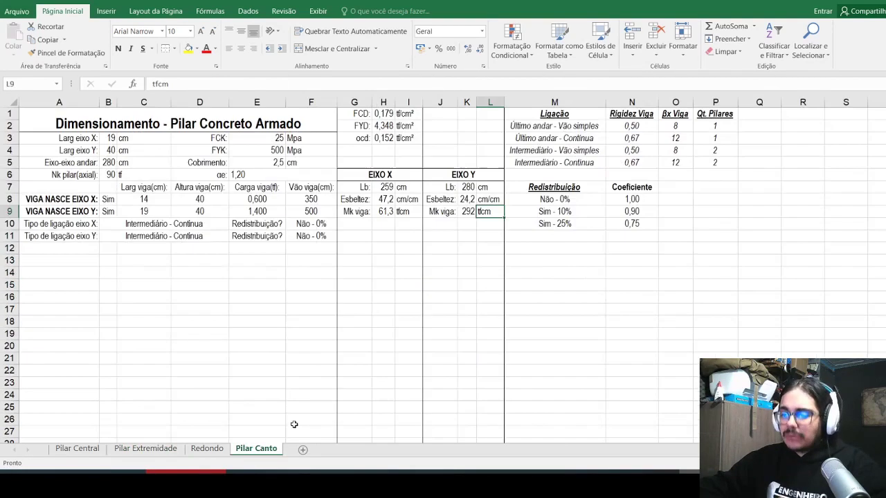
# Step: Label G10 in the EIXO X section "I viga:"
pyautogui.press('Left')
pyautogui.press('Left')
pyautogui.press('Left')
pyautogui.press('Left')
pyautogui.press('Left')
pyautogui.press('Down')
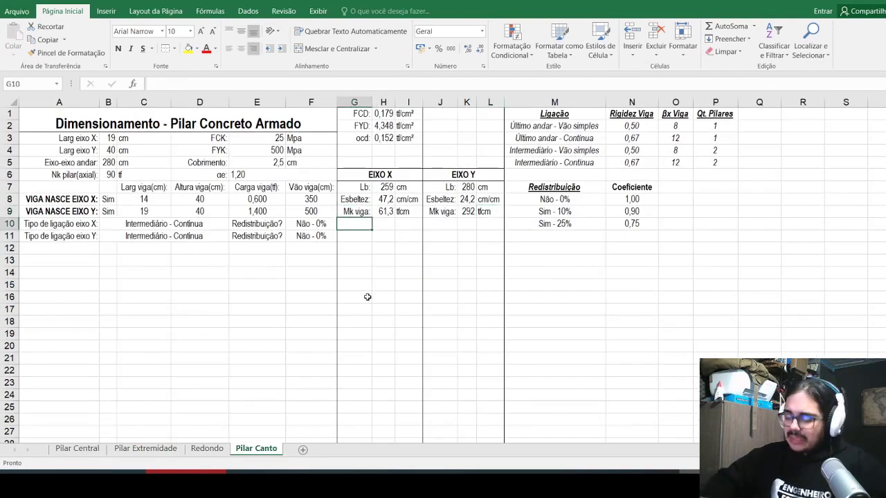
pyautogui.write('l viga:')
pyautogui.press('Return')
# Step: Enter the EIXO X beam inertia formula =C8*D8^3/12 in H10
pyautogui.press('Up')
pyautogui.press('Right')
pyautogui.write('=')
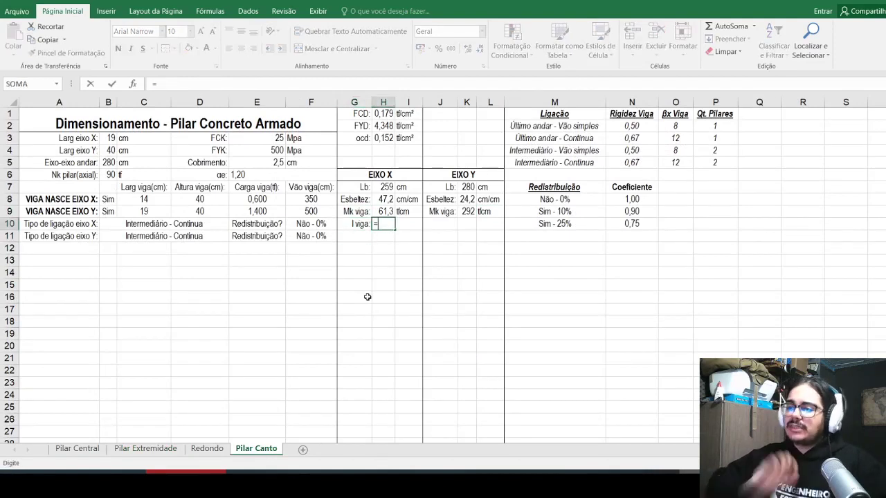
pyautogui.click(142, 198)
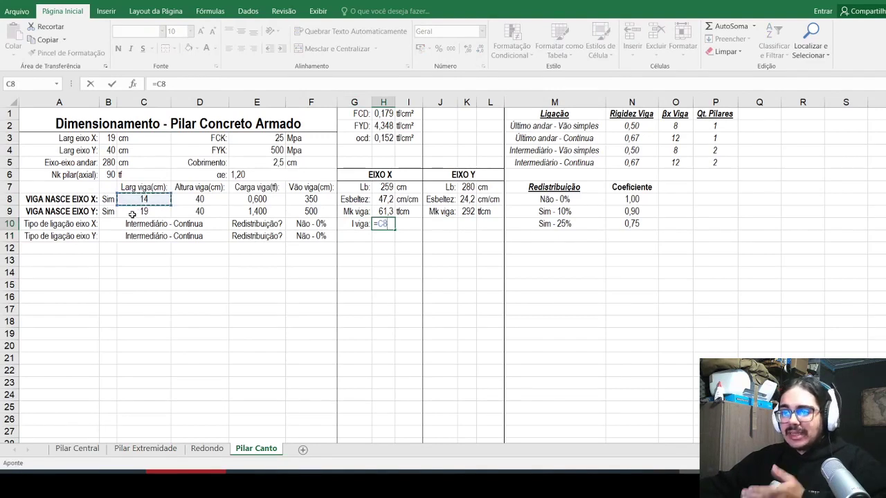
pyautogui.write('*')
pyautogui.click(192, 198)
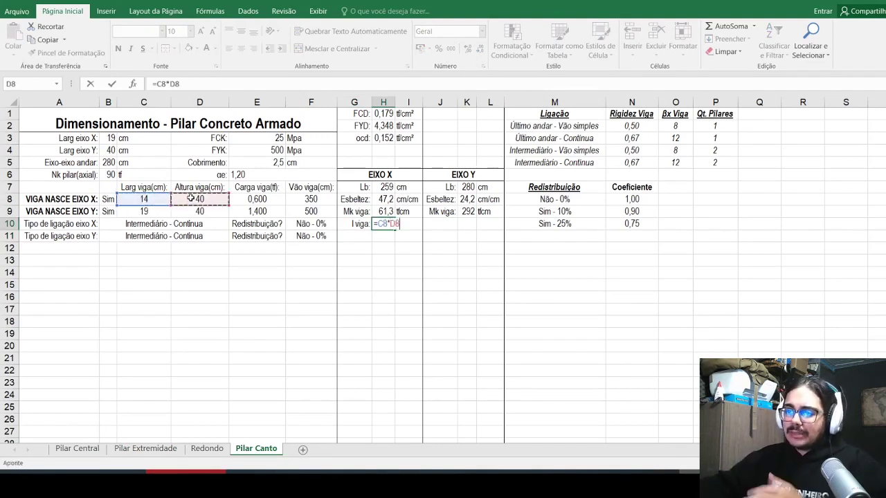
pyautogui.write('^3')
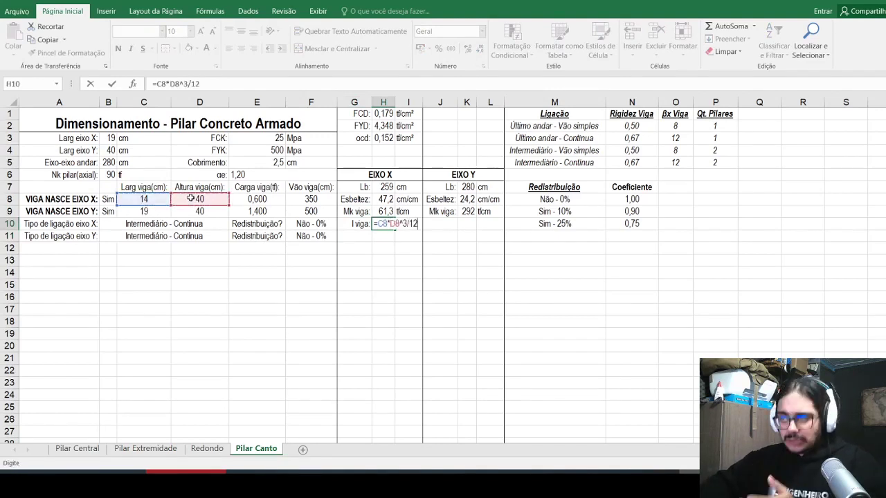
pyautogui.write('/12')
pyautogui.press('Return')
# Step: Enter the unit "cm^4" in I10 beside the EIXO X beam inertia
pyautogui.press('Up')
pyautogui.press('Right')
pyautogui.write('cm^4')
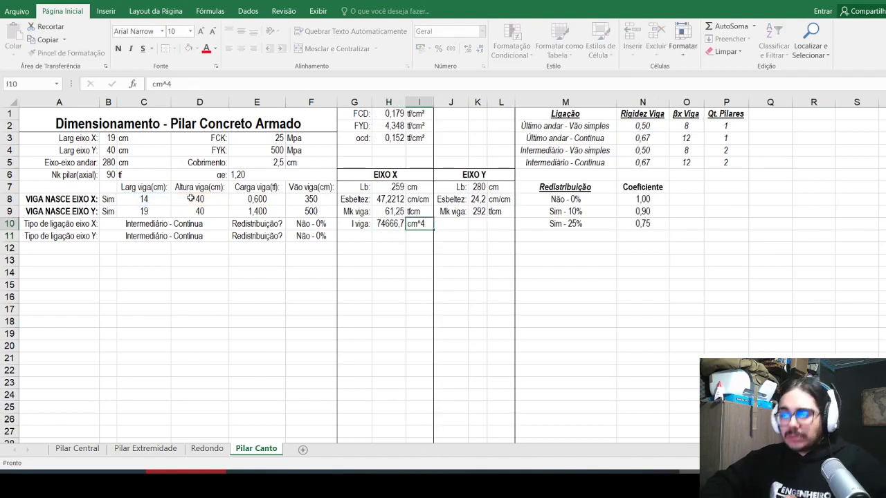
# Step: Label J10 in the EIXO Y section "I viga:" and enter its inertia formula =C9*D9^3/12 in K10
pyautogui.press('Right')
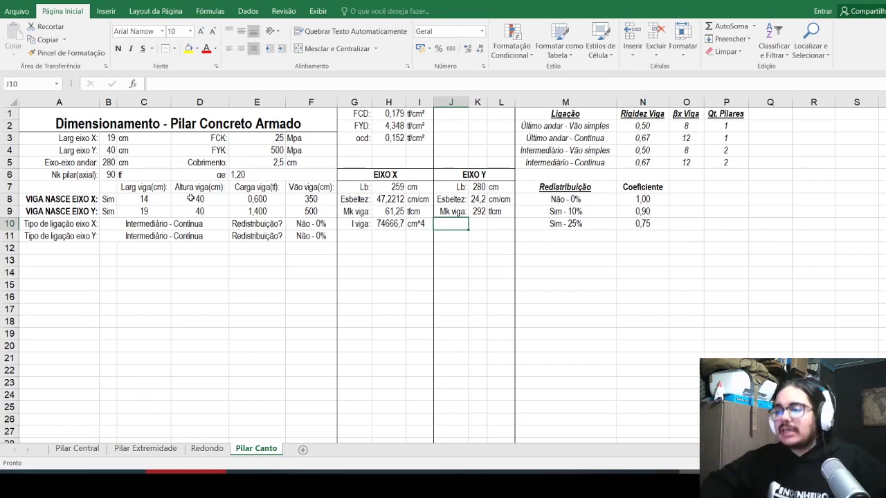
pyautogui.write('I viga:')
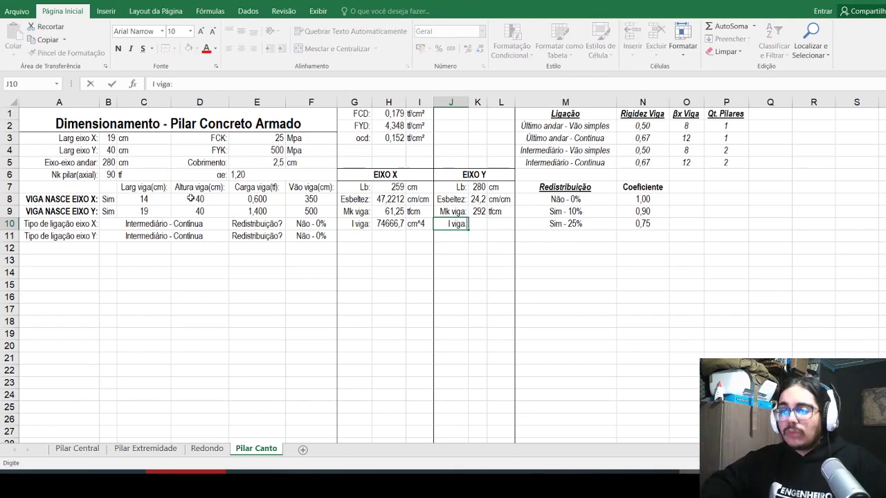
pyautogui.press('Right')
pyautogui.write('=')
pyautogui.click(153, 209)
pyautogui.write('*')
pyautogui.click(187, 213)
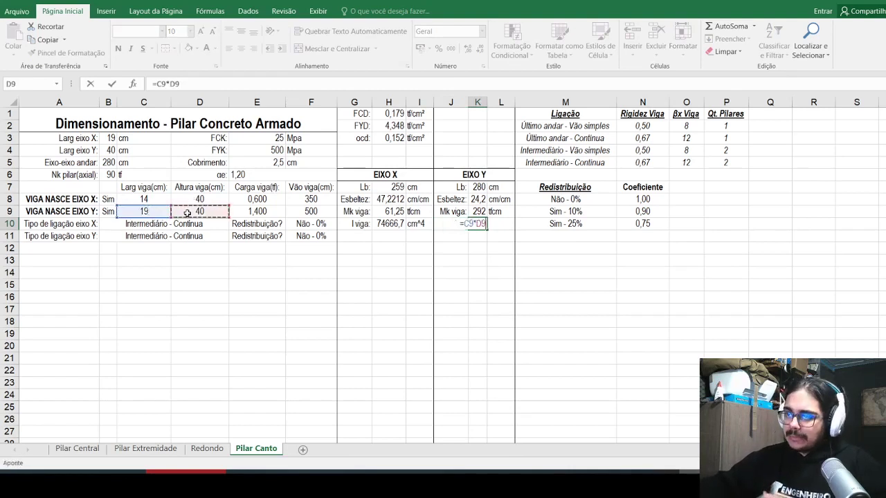
pyautogui.write('^3/12')
pyautogui.hotkey('ctrl', 'Return')
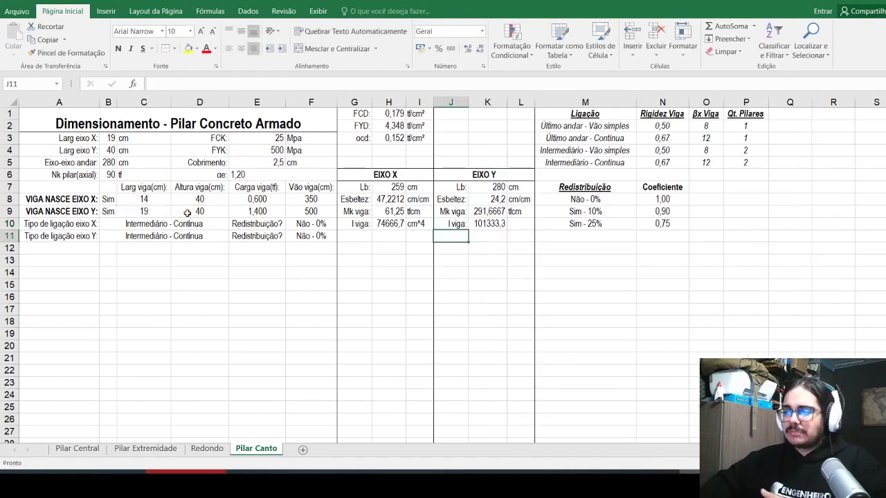
# Step: Format the EIXO Y beam moment in K9 to one decimal place
pyautogui.click(480, 209)
pyautogui.click(480, 49)
pyautogui.click(480, 49)
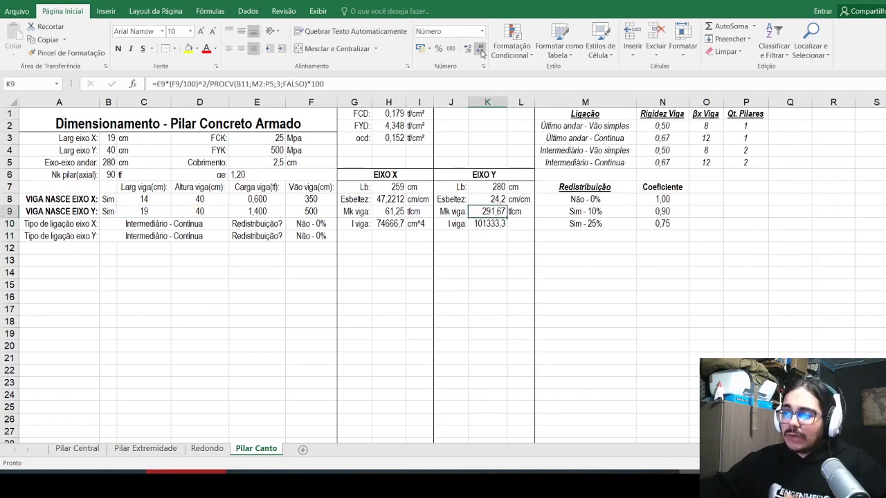
pyautogui.click(480, 50)
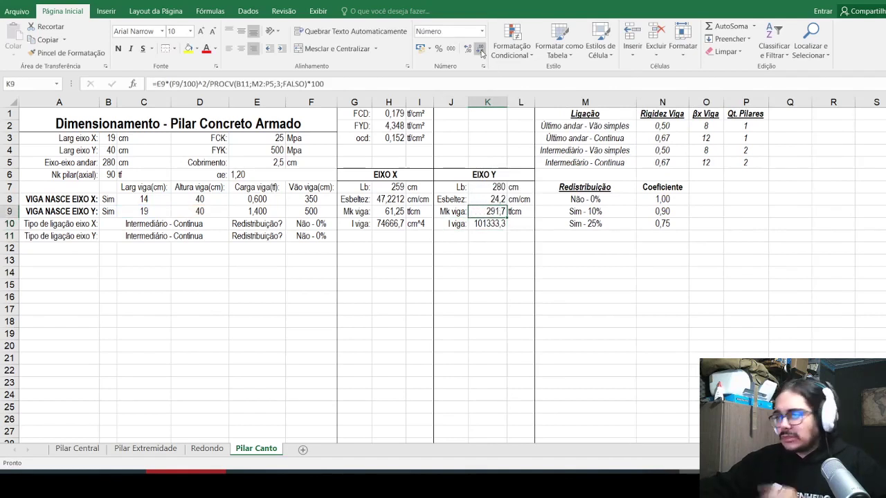
# Step: Format the EIXO Y beam inertia in K10 to one decimal place and narrow column K around it
pyautogui.click(503, 102)
pyautogui.doubleClick(507, 102)
pyautogui.click(498, 223)
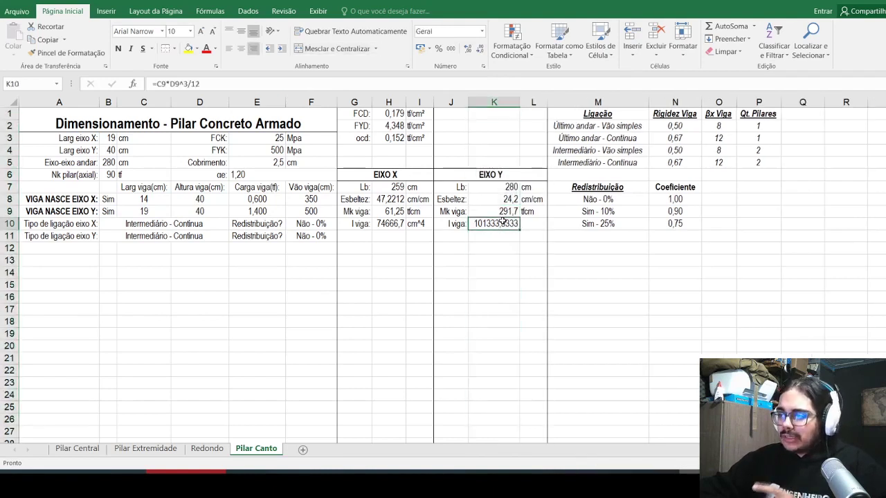
pyautogui.click(480, 49)
pyautogui.click(479, 49)
pyautogui.click(480, 52)
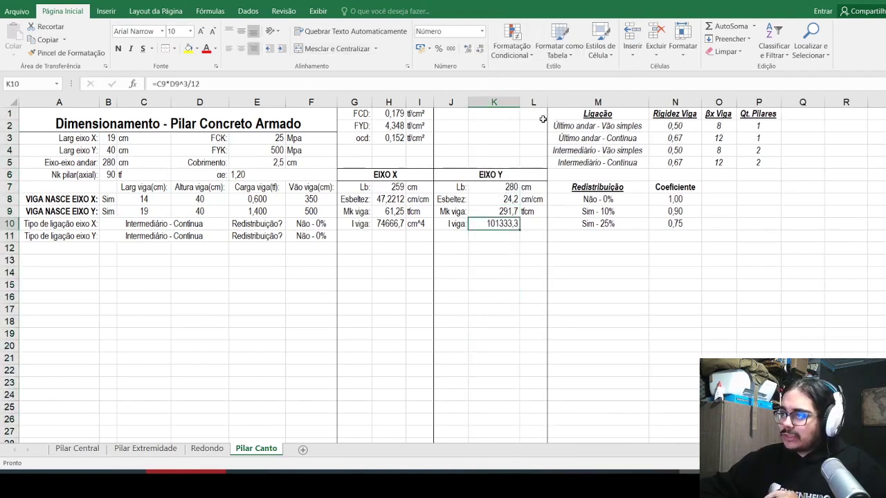
pyautogui.moveTo(520, 102); pyautogui.dragTo(504, 102)
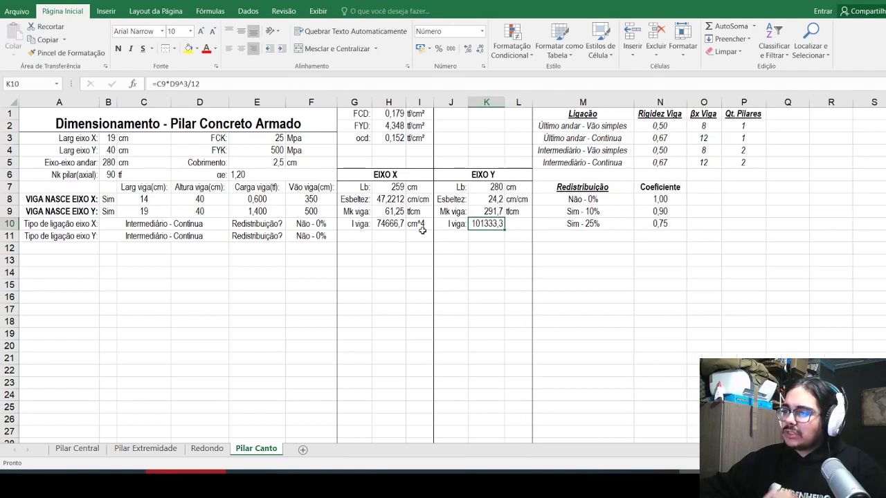
# Step: Copy the unit "cm^4" from I10 to L10 beside the EIXO Y beam inertia
pyautogui.click(420, 224)
pyautogui.hotkey('ctrl', 'c')
pyautogui.click(518, 223)
pyautogui.hotkey('ctrl', 'v')
pyautogui.click(413, 281)
pyautogui.press('Escape')
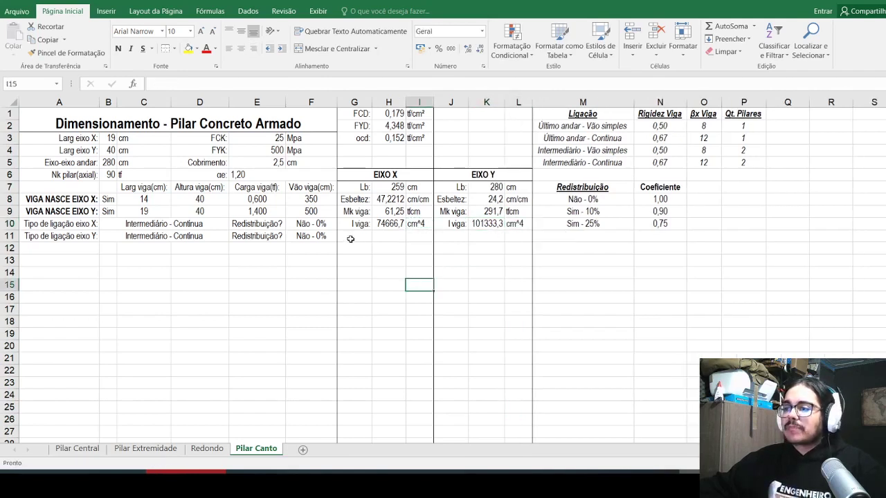
# Step: Label G11 in the EIXO X section "Rigidez Viga:"
pyautogui.click(350, 239)
pyautogui.write('Rigidez Viga:')
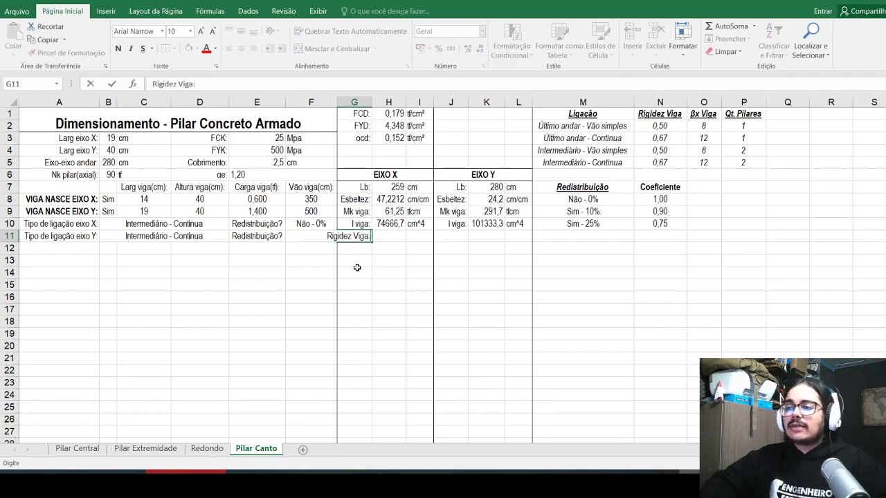
pyautogui.press('Return')
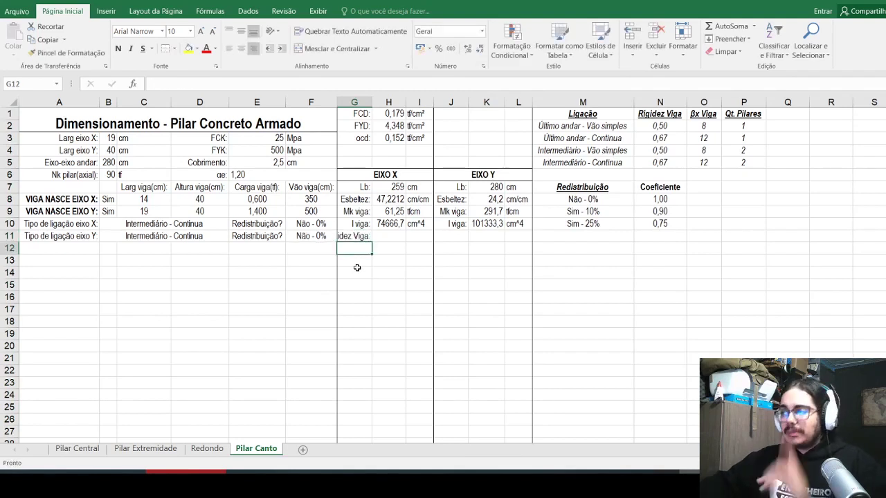
# Step: Copy the label "Rigidez Viga:" from G11 to J11 in the EIXO Y section and autofit columns G and J
pyautogui.doubleClick(372, 106)
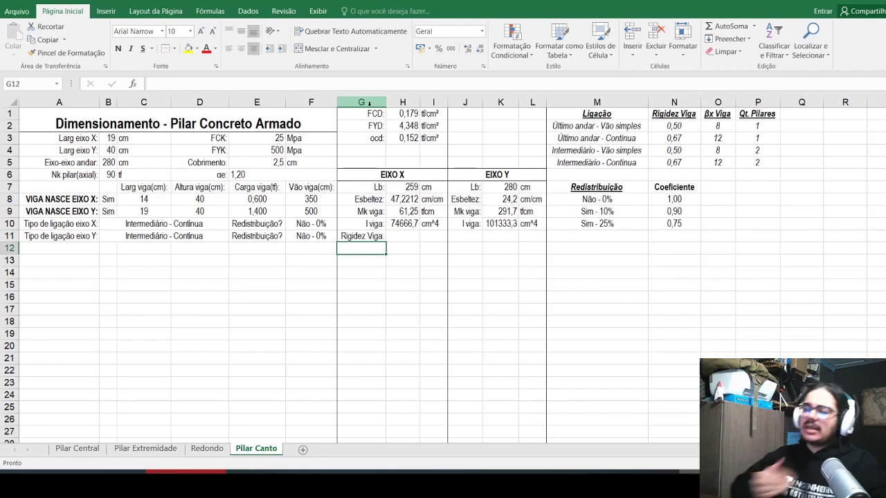
pyautogui.press('Up')
pyautogui.hotkey('ctrl', 'c')
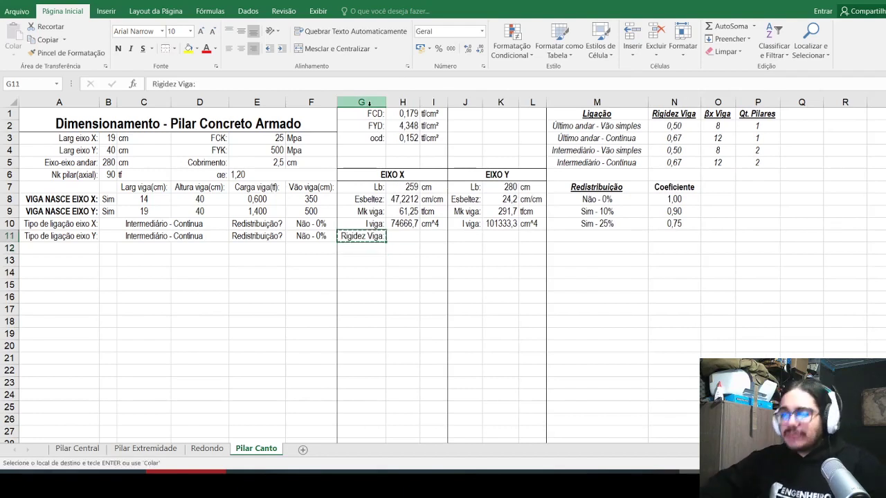
pyautogui.press('Right')
pyautogui.press('Right')
pyautogui.press('Right')
pyautogui.hotkey('ctrl', 'v')
pyautogui.press('Escape')
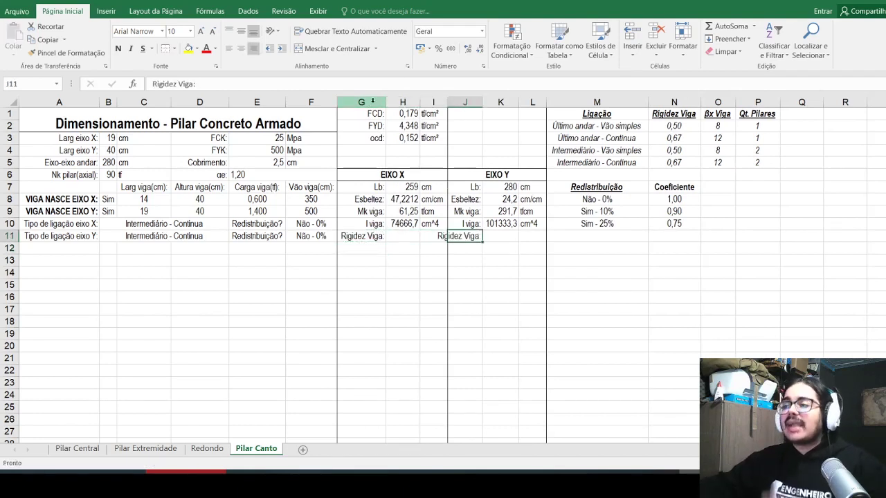
pyautogui.doubleClick(482, 103)
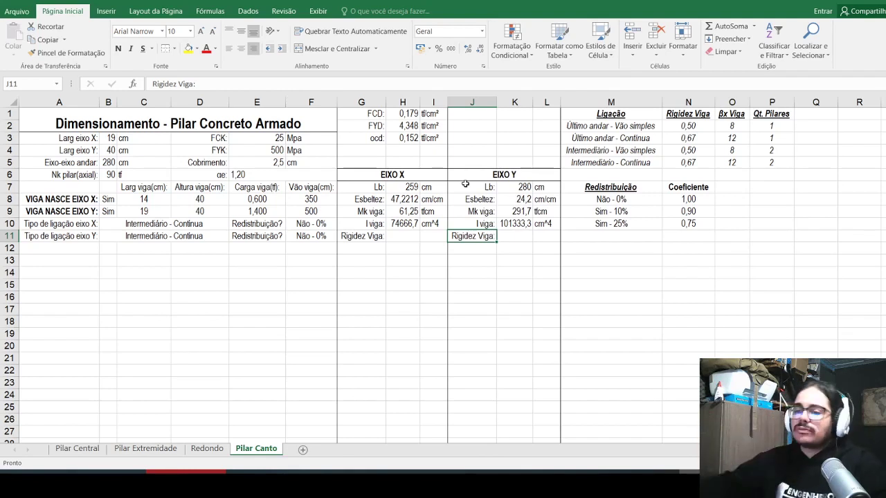
# Step: Examine the beam stiffness formula in H11 on the Pilar Extremidade sheet, returning to Pilar Canto
pyautogui.click(145, 448)
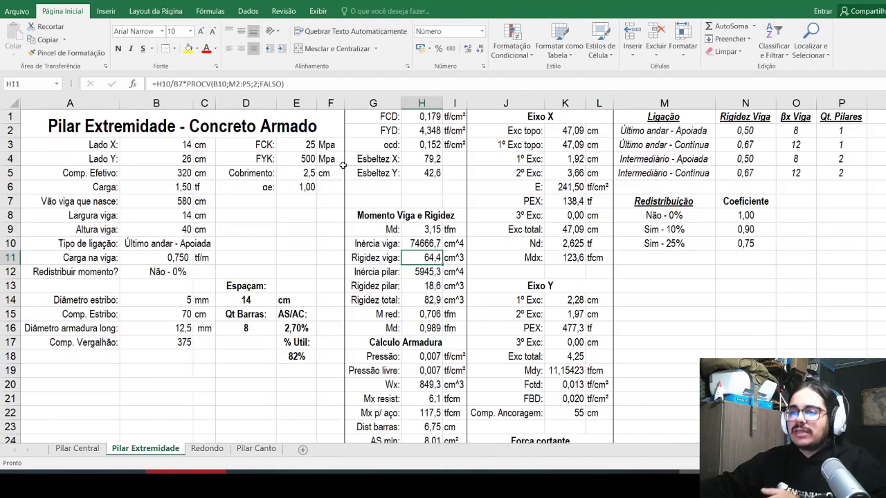
pyautogui.click(215, 83)
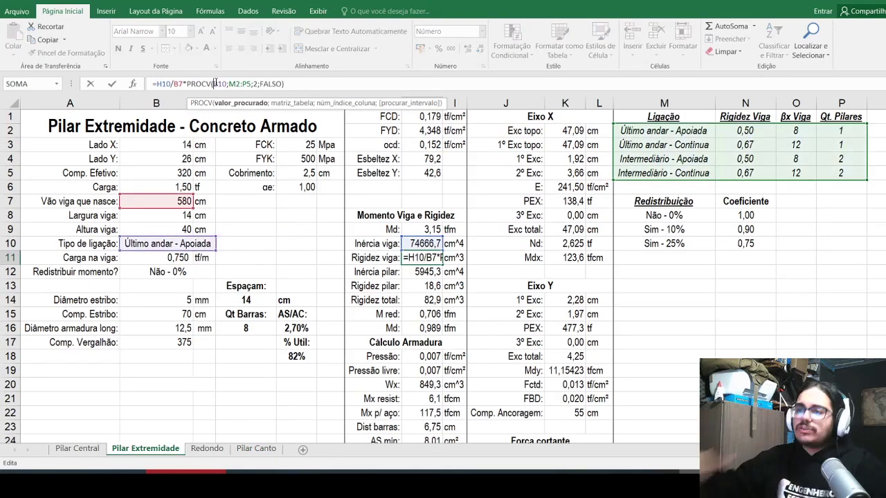
pyautogui.press('Escape')
pyautogui.click(207, 449)
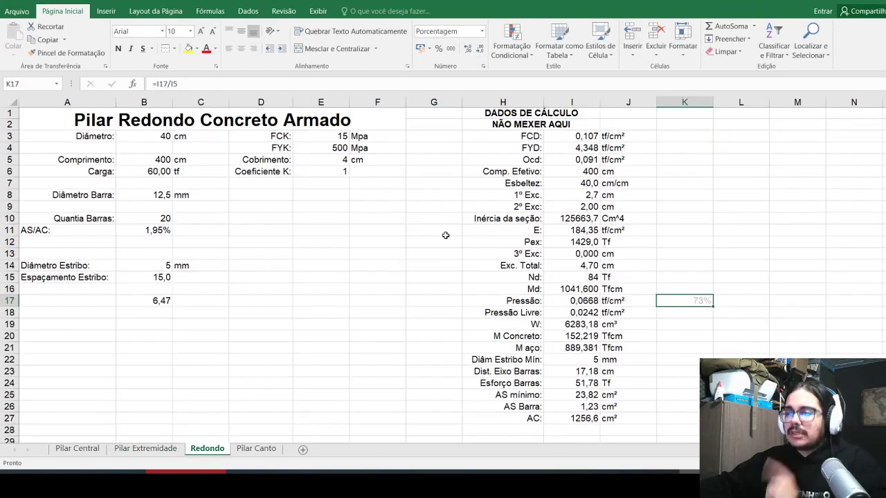
pyautogui.click(263, 451)
# Step: Enter the formula =H10/F8 in H11 to divide the EIXO X beam inertia by its span
pyautogui.click(403, 236)
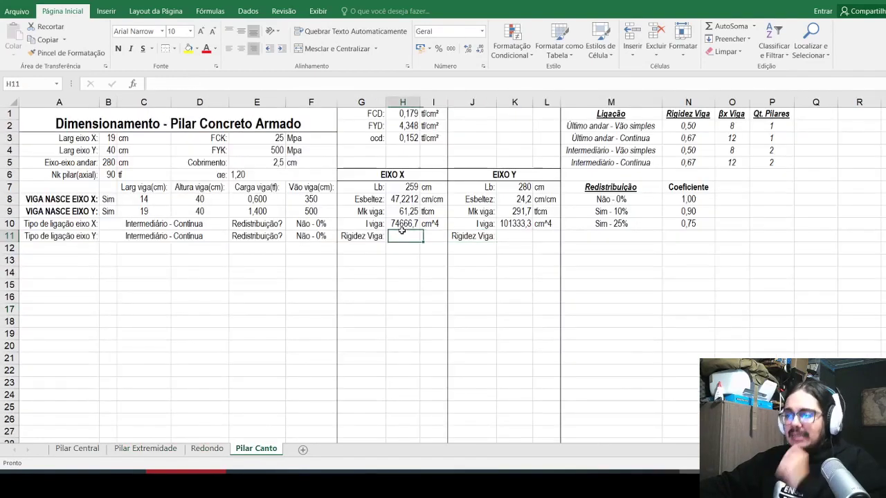
pyautogui.write('=')
pyautogui.click(407, 224)
pyautogui.write('/')
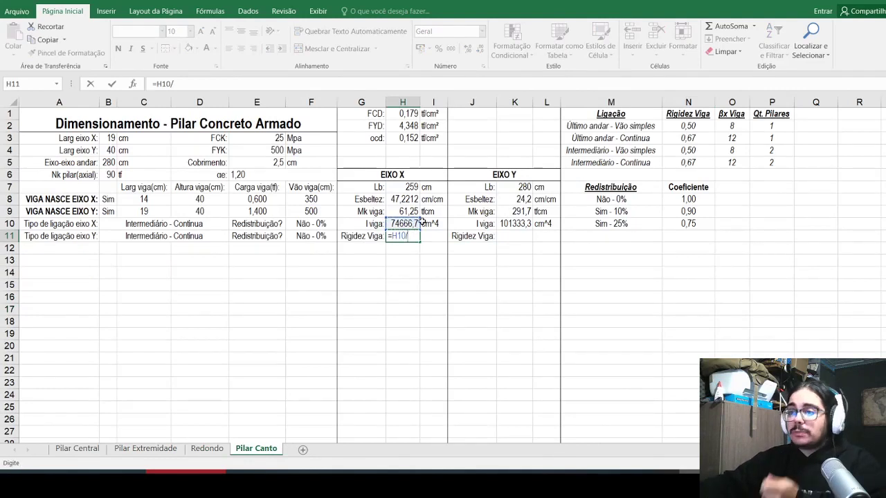
pyautogui.click(299, 199)
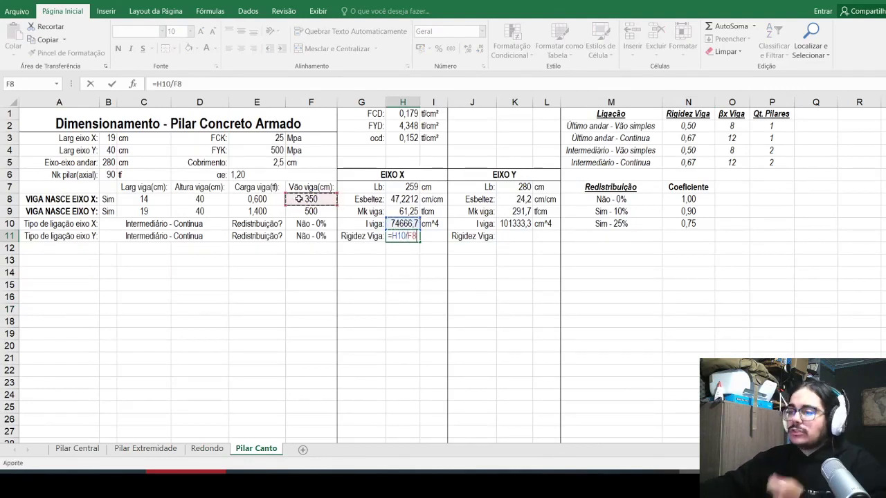
pyautogui.press('Return')
# Step: Extend the EIXO X beam stiffness formula in H11 to =H10/F8*PROCV(B10;M2:P5;2;FALSO)
pyautogui.click(146, 448)
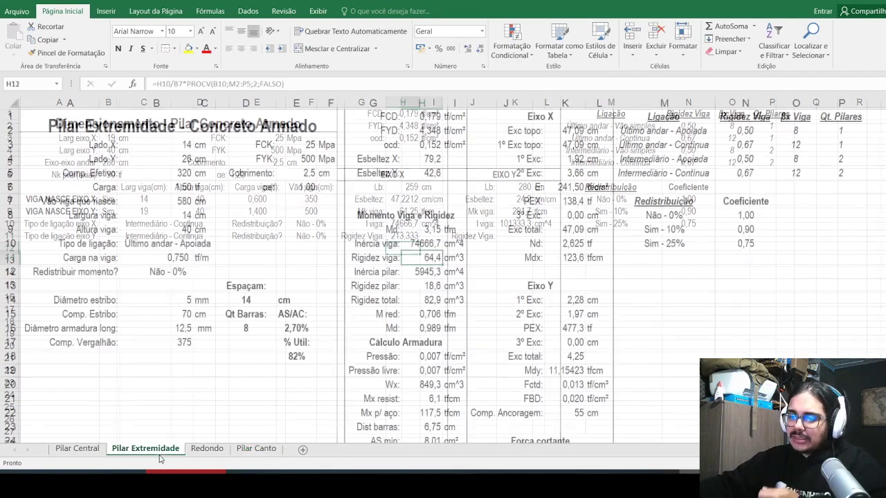
pyautogui.click(255, 448)
pyautogui.click(408, 239)
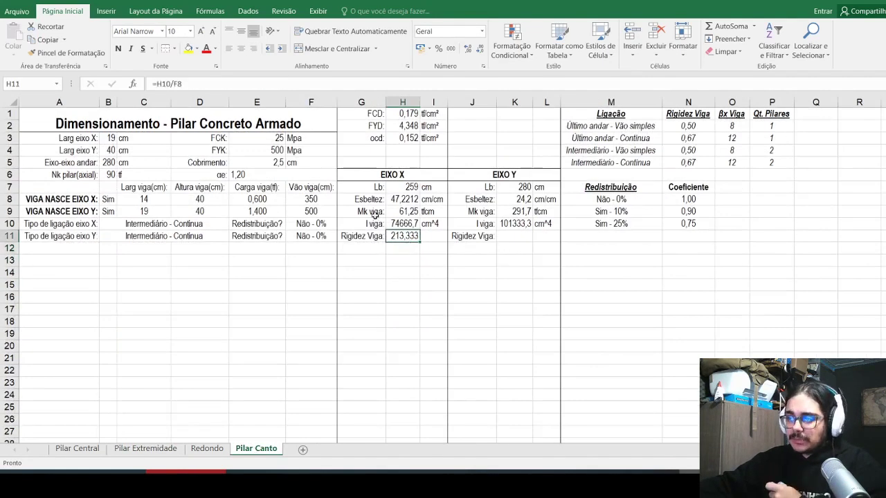
pyautogui.click(212, 90)
pyautogui.write('*')
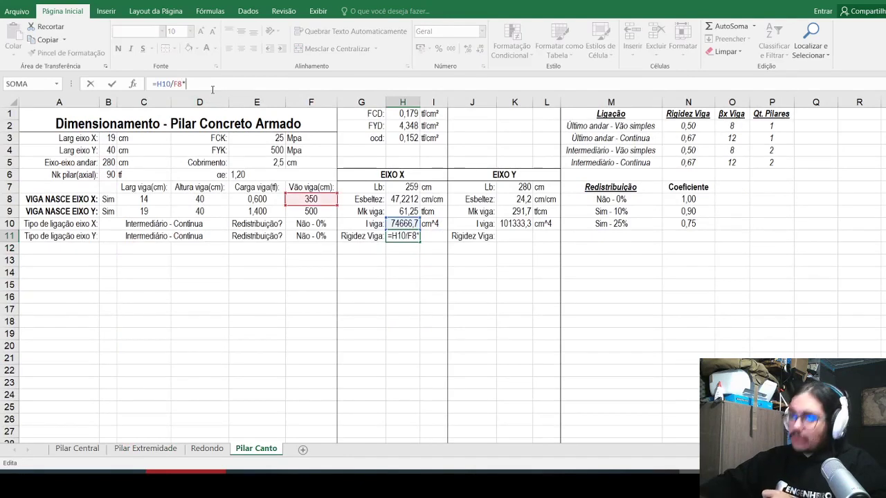
pyautogui.write('procv(')
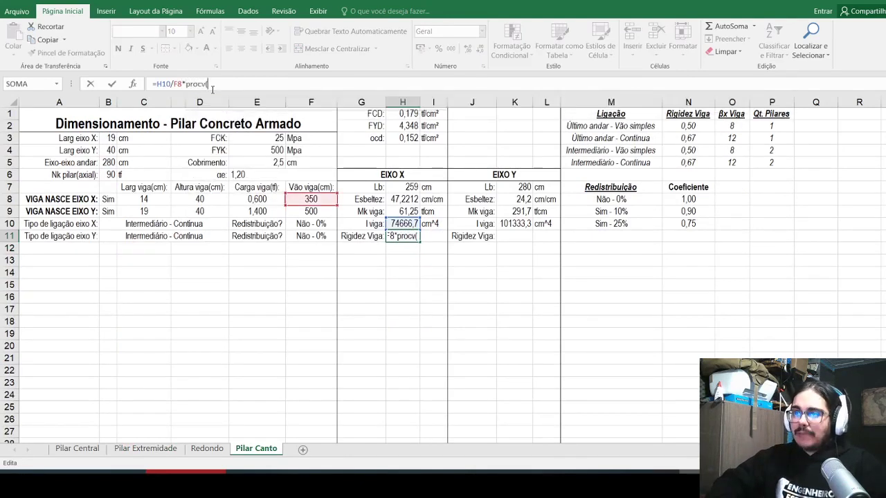
pyautogui.click(186, 220)
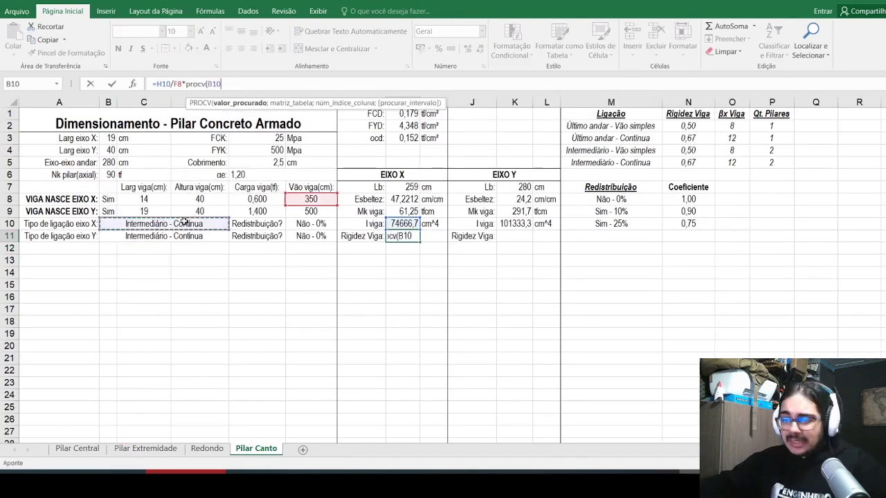
pyautogui.write(';')
pyautogui.moveTo(628, 125); pyautogui.dragTo(782, 165)
pyautogui.write(';2;falso)')
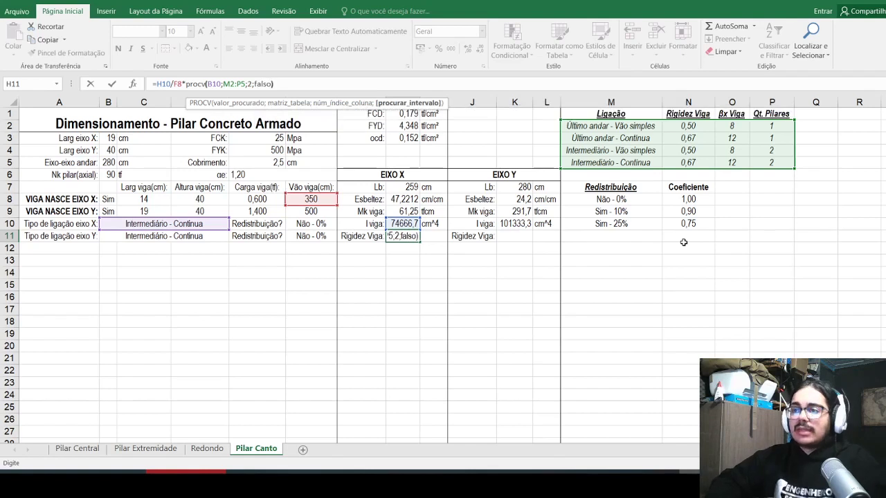
pyautogui.press('Return')
pyautogui.press('Up')
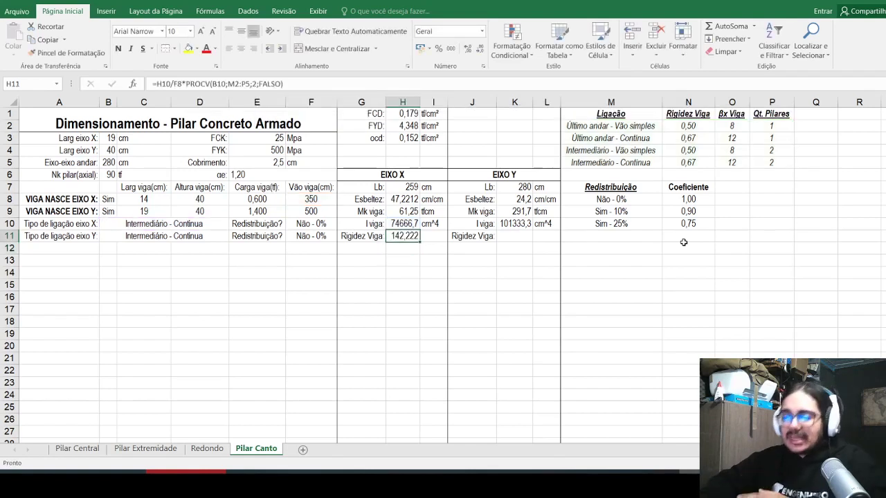
# Step: Enter the EIXO Y beam stiffness formula =K10/F9*PROCV(B11;M2:P5;2;FALSO) in K11
pyautogui.click(512, 240)
pyautogui.write('=')
pyautogui.click(515, 224)
pyautogui.write('/')
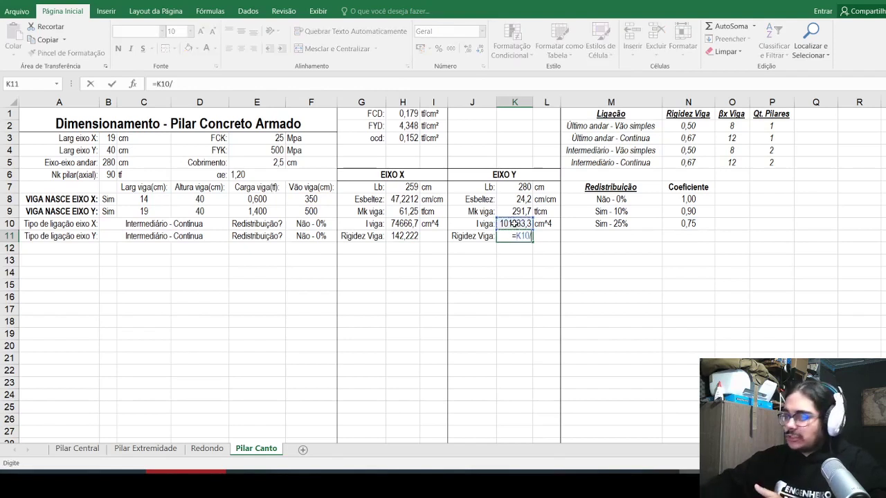
pyautogui.click(315, 210)
pyautogui.write('*prot')
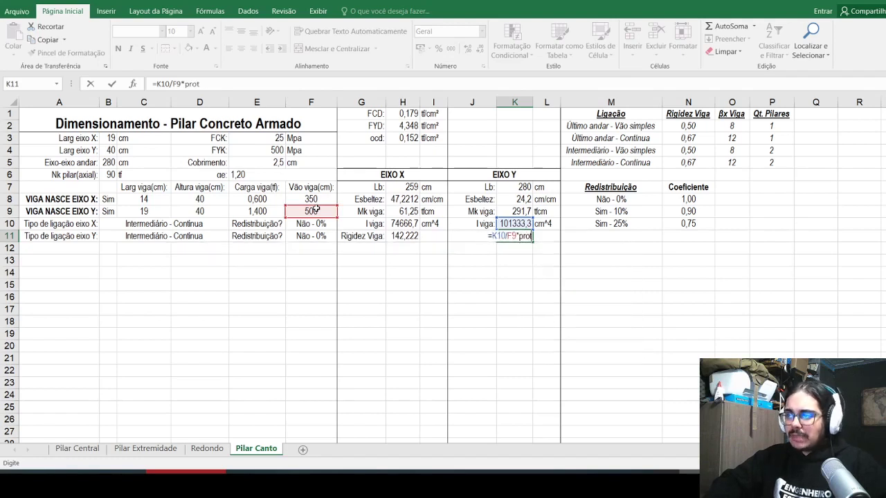
pyautogui.press('BackSpace')
pyautogui.write('cv(')
pyautogui.click(209, 234)
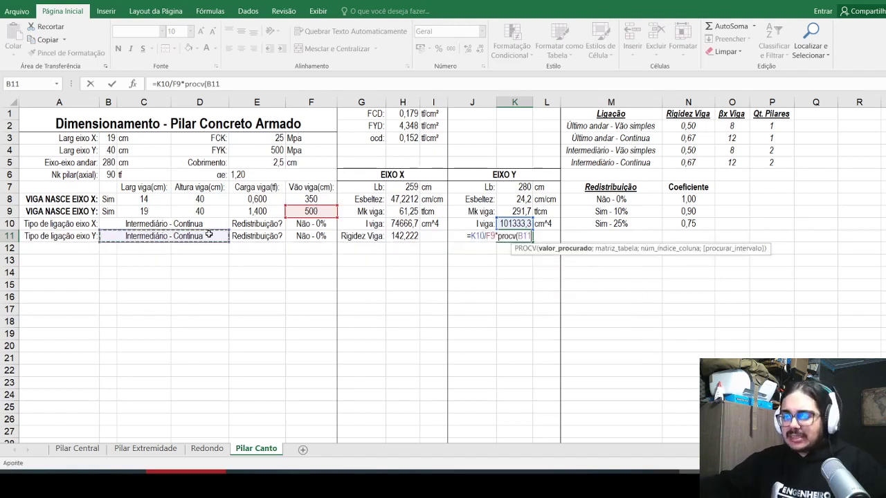
pyautogui.write(';')
pyautogui.moveTo(603, 129); pyautogui.dragTo(782, 164)
pyautogui.write(';')
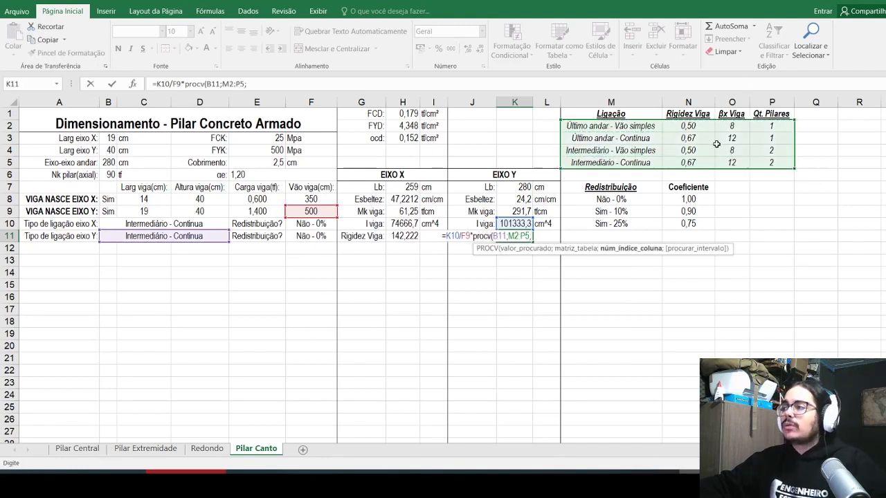
pyautogui.write('2;f')
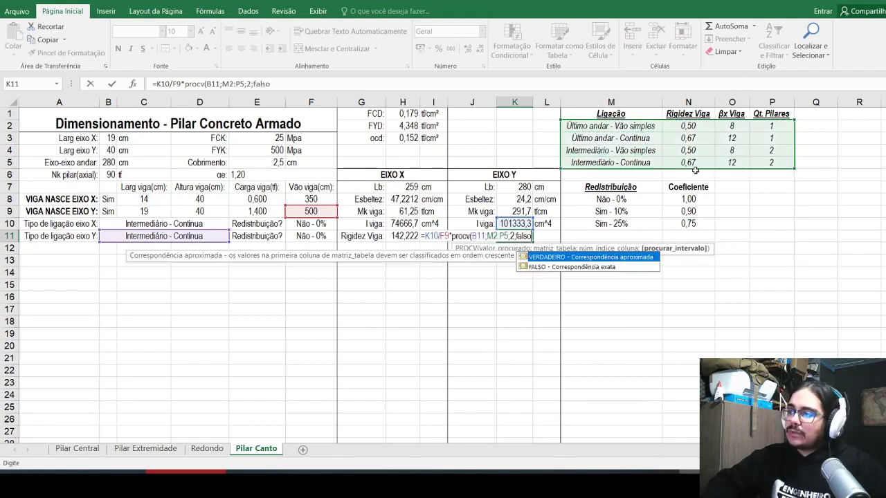
pyautogui.write('also')
pyautogui.press('Return')
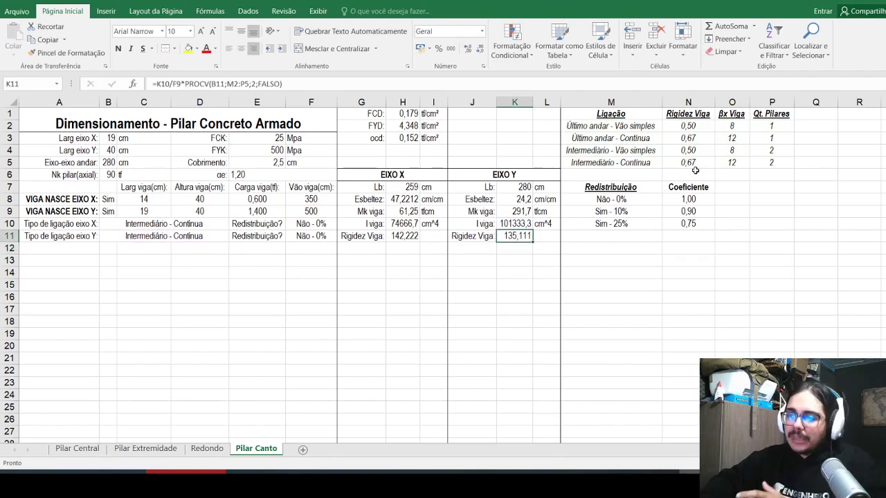
# Step: Enter the unit "cm^3" in I11 beside the EIXO X beam stiffness
pyautogui.press('Left')
pyautogui.press('Left')
pyautogui.press('Up')
pyautogui.press('Down')
pyautogui.write('cm')
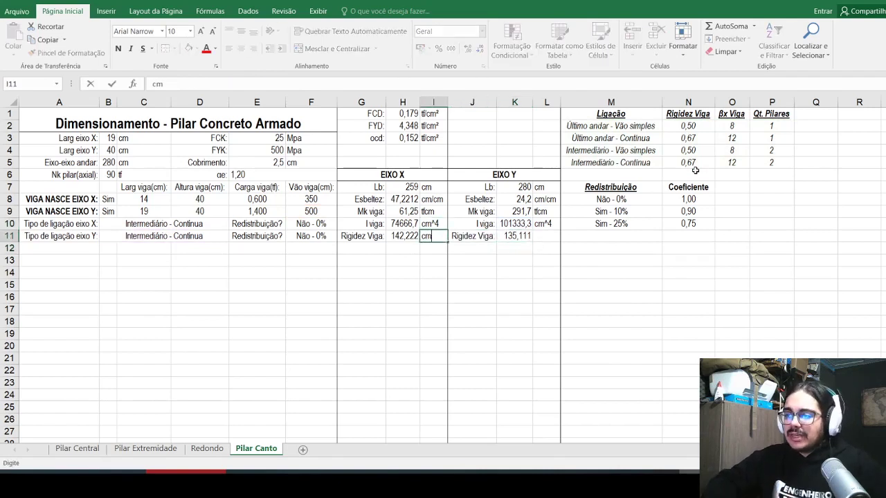
pyautogui.write('^3')
pyautogui.press('Return')
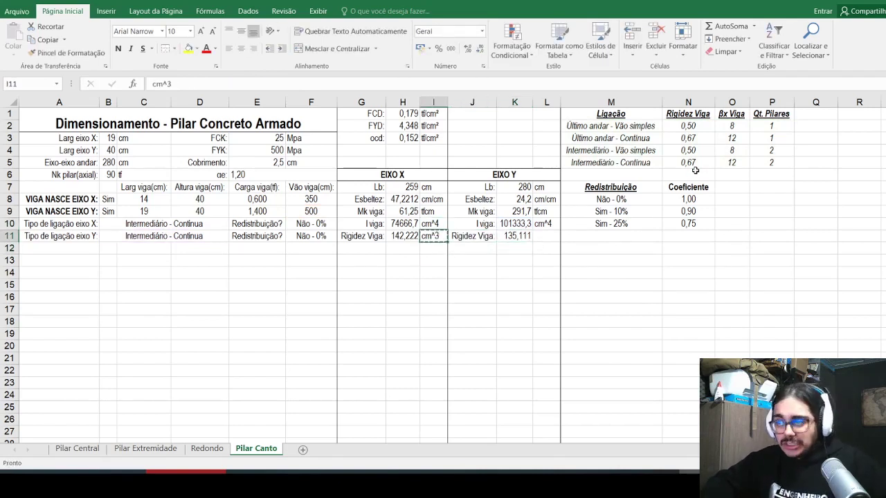
# Step: Copy the unit "cm^3" from I11 to L11 beside the EIXO Y beam stiffness
pyautogui.hotkey('ctrl', 'c')
pyautogui.press('Right')
pyautogui.press('Right')
pyautogui.press('Right')
pyautogui.press('Right')
pyautogui.press('Left')
pyautogui.press('Return')
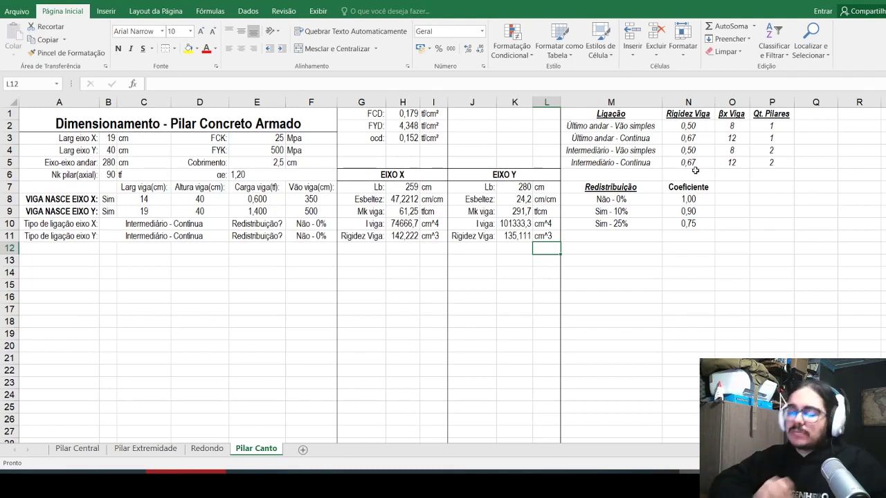
# Step: Add the label "I pilar:" in G12 and calculate the column's X-axis inertia in H12 with =B4*B3^3/12
pyautogui.press('Left')
pyautogui.press('Left')
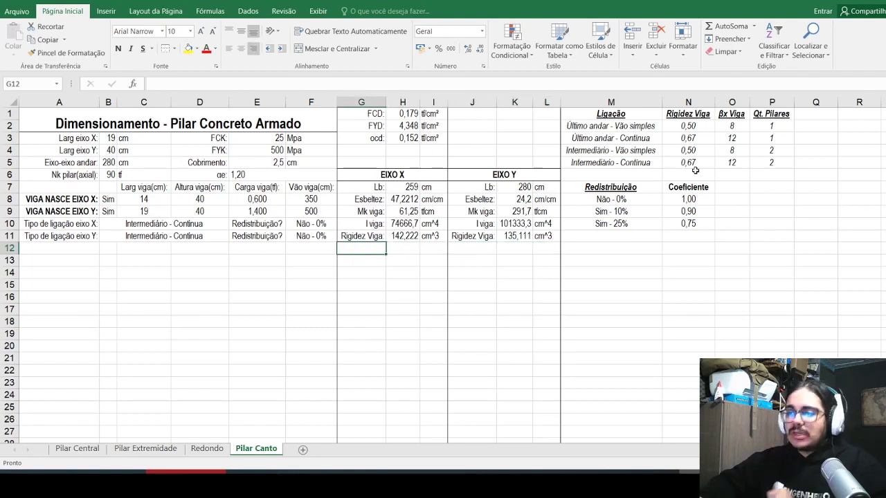
pyautogui.write('I pilar:')
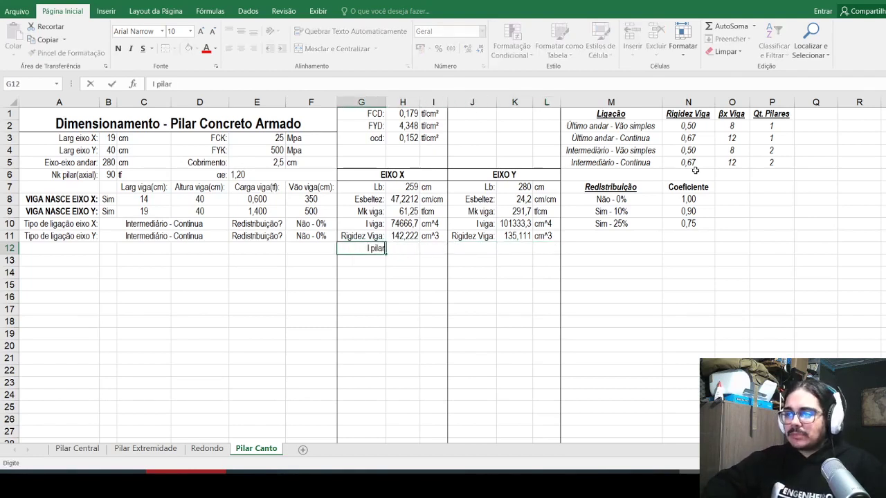
pyautogui.press('Tab')
pyautogui.write('=')
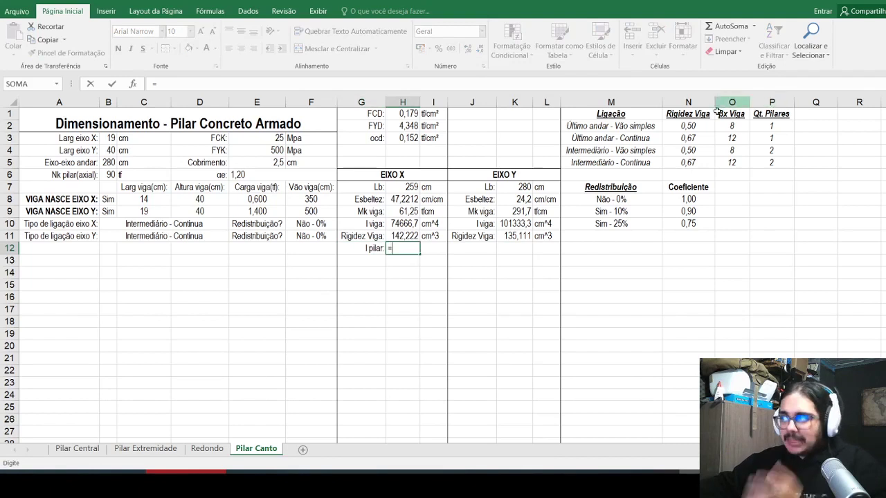
pyautogui.click(107, 151)
pyautogui.write('*')
pyautogui.click(108, 139)
pyautogui.write('^3/12')
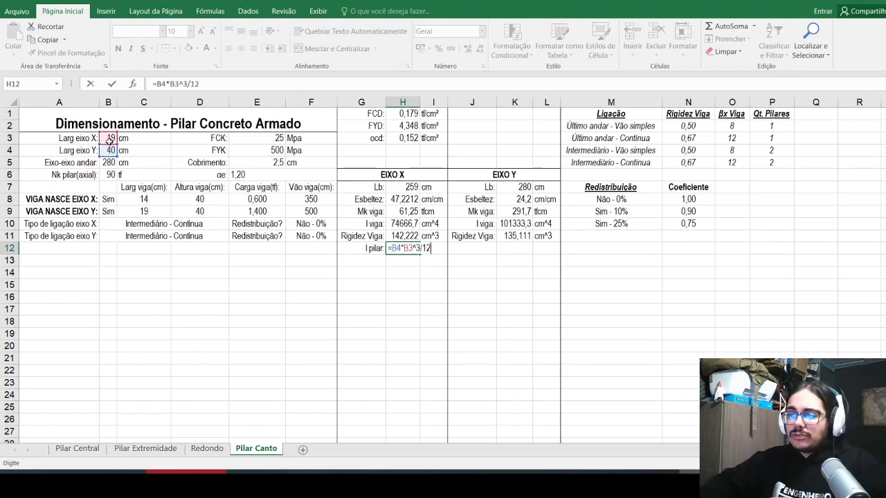
pyautogui.press('Return')
# Step: Enter the unit cm^4 in I12 beside the X-axis column inertia
pyautogui.press('Up')
pyautogui.press('Right')
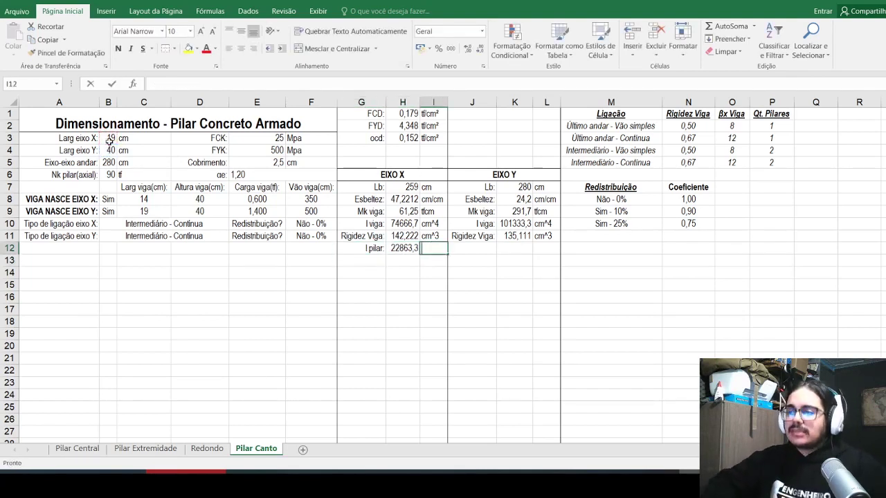
pyautogui.write('cm^4')
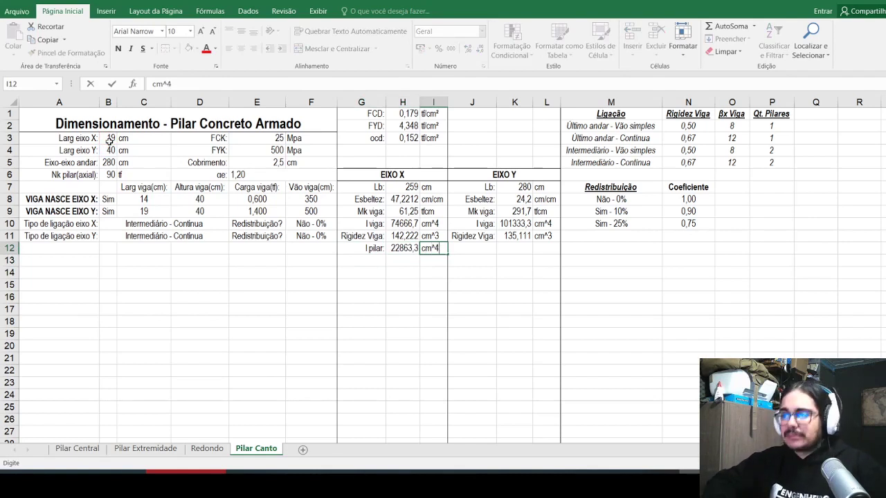
# Step: Add the label "I pilar:" in J12 and calculate the column's Y-axis inertia in K12 with =B4^3*B3/12
pyautogui.press('Right')
pyautogui.write('I pilar:')
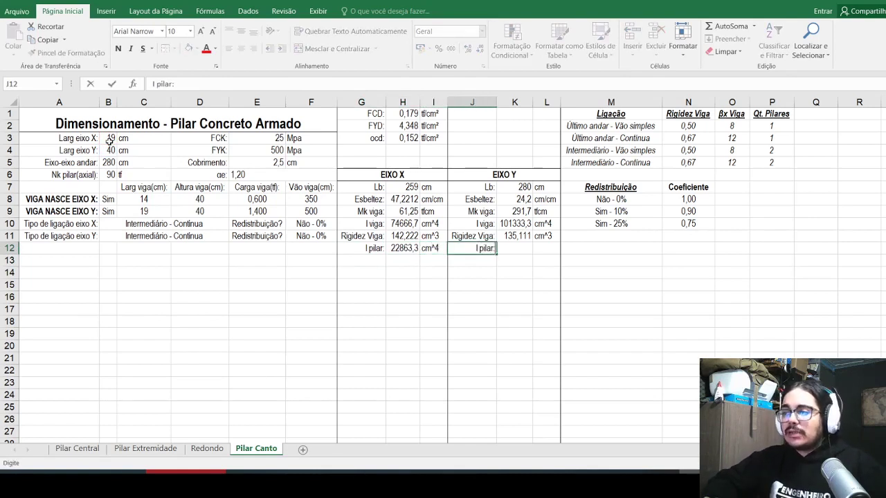
pyautogui.press('Right')
pyautogui.write('=')
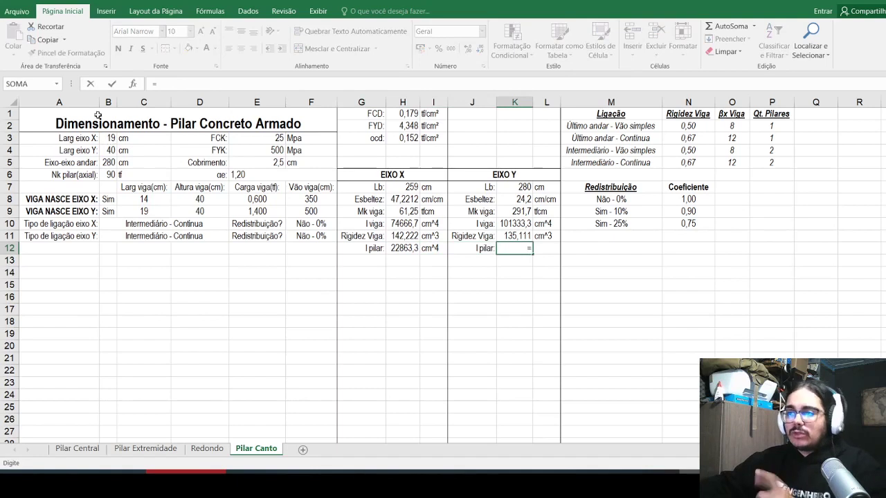
pyautogui.click(110, 151)
pyautogui.write('^3*')
pyautogui.click(103, 139)
pyautogui.write('/12')
pyautogui.press('Return')
# Step: Copy the cm^4 unit from I12 to L12 beside the Y-axis column inertia
pyautogui.press('Up')
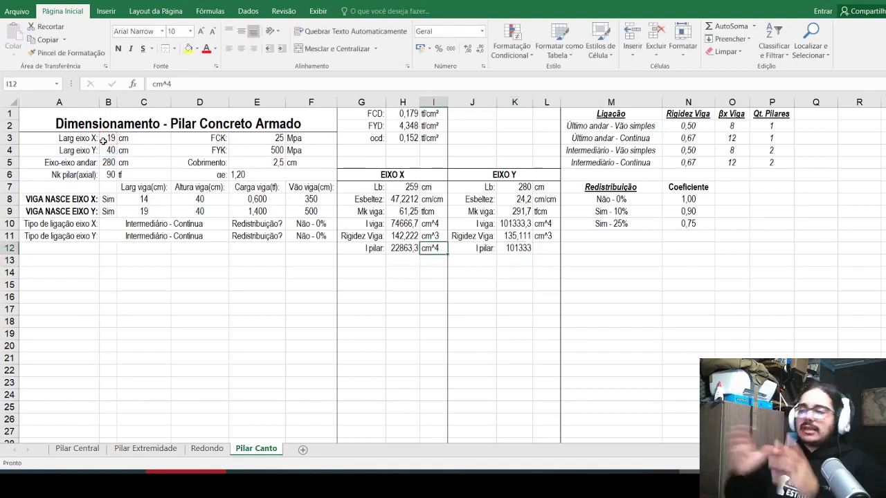
pyautogui.hotkey('ctrl', 'c')
pyautogui.press('Right')
pyautogui.press('Right')
pyautogui.press('Right')
pyautogui.hotkey('ctrl', 'v')
pyautogui.press('Return')
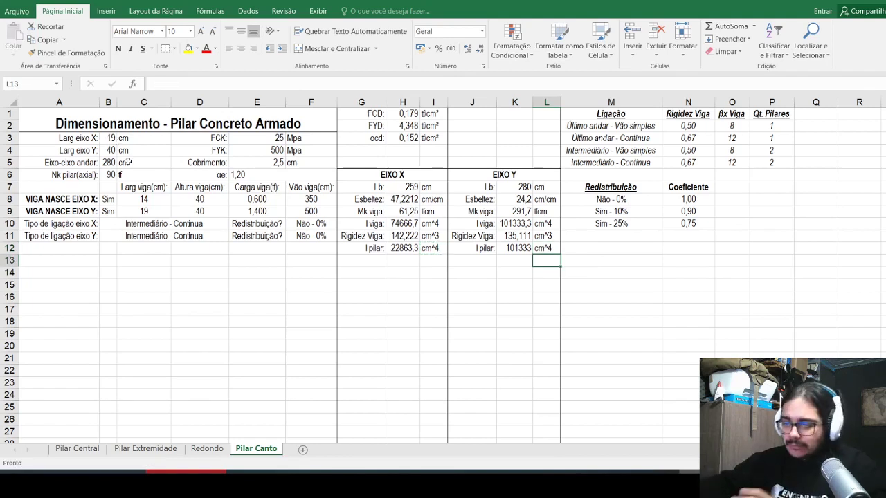
# Step: Examine the column inertia and "Rigidez pilar" formulas in H12 and H13 of the Pilar Extremidade sheet
pyautogui.click(145, 449)
pyautogui.click(424, 270)
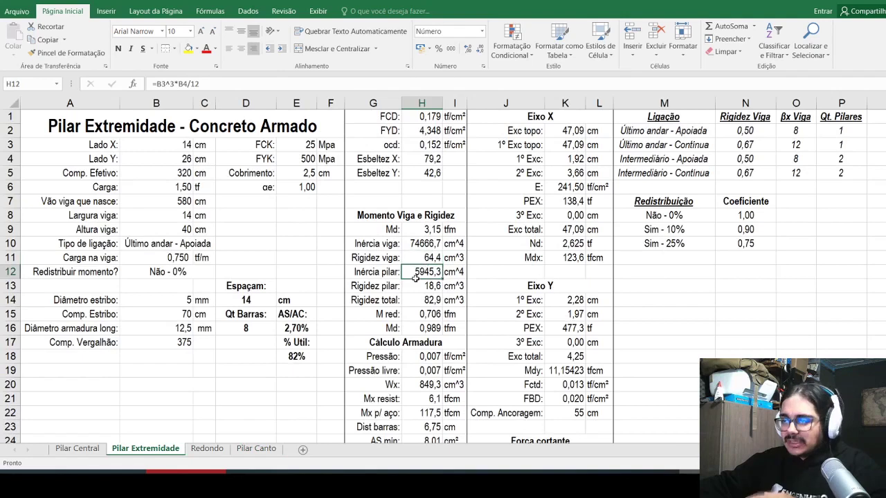
pyautogui.click(420, 287)
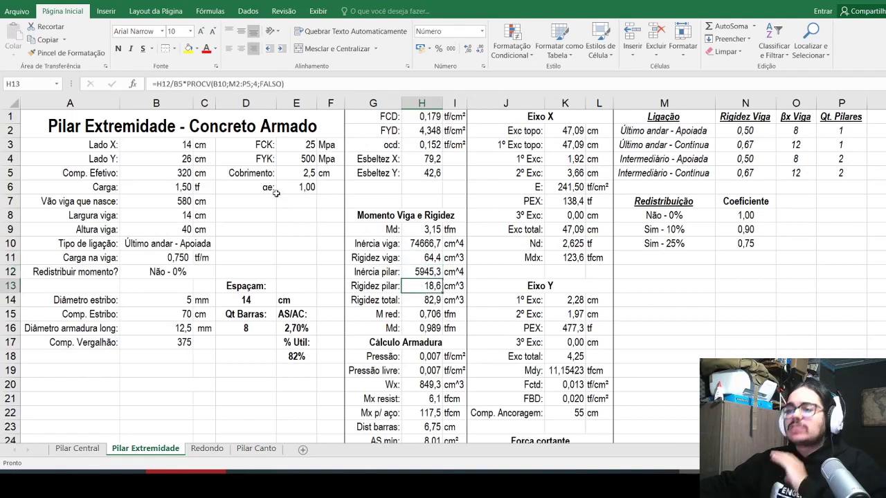
pyautogui.click(240, 85)
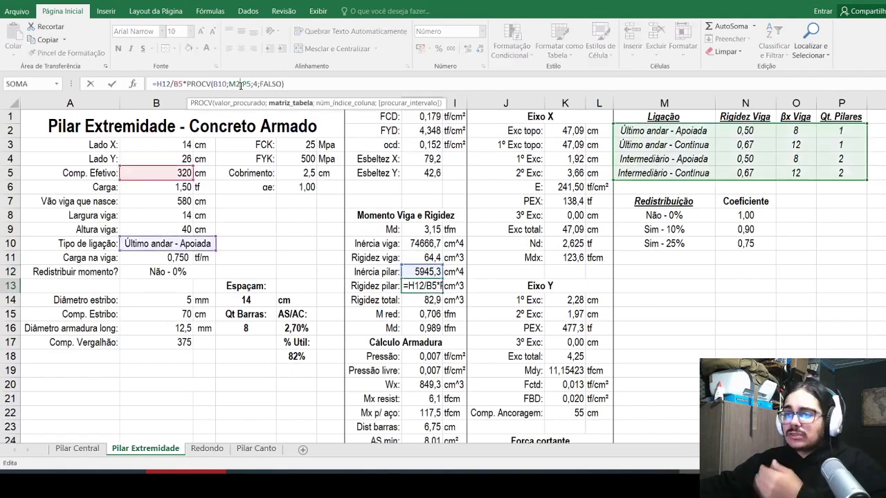
pyautogui.press('Escape')
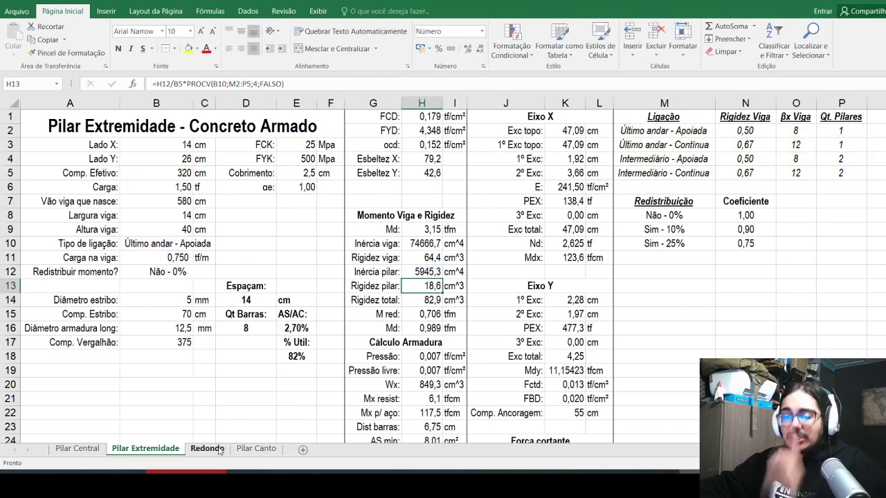
# Step: Enter the label "Rigidez Pilar:" in G13 of the Pilar Canto sheet and right-align it
pyautogui.click(256, 448)
pyautogui.click(364, 262)
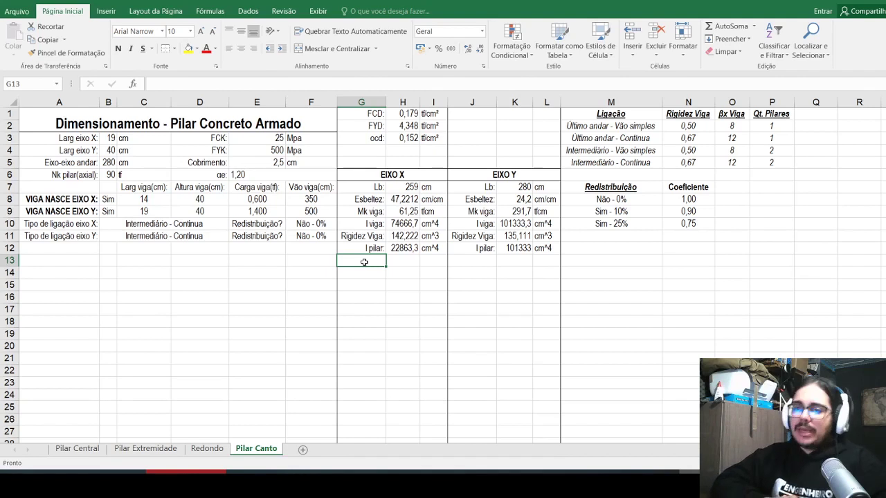
pyautogui.write('Ri')
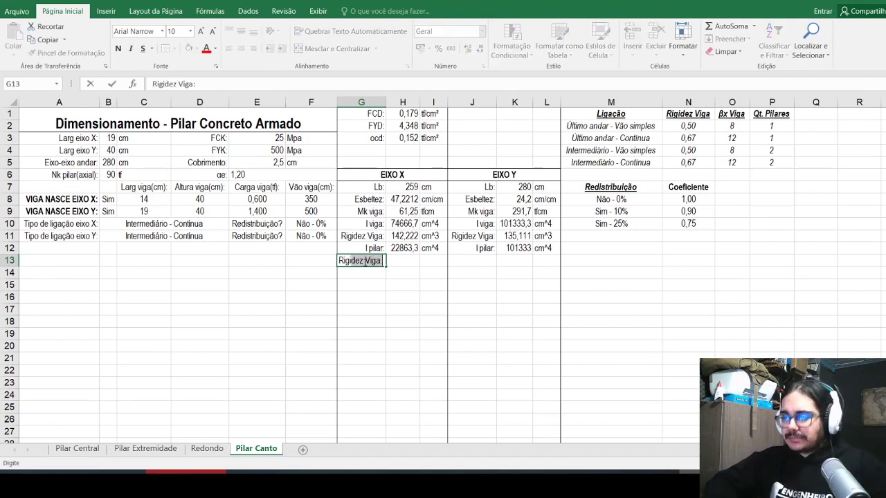
pyautogui.write('gidez Pilar:')
pyautogui.press('Return')
pyautogui.click(364, 261)
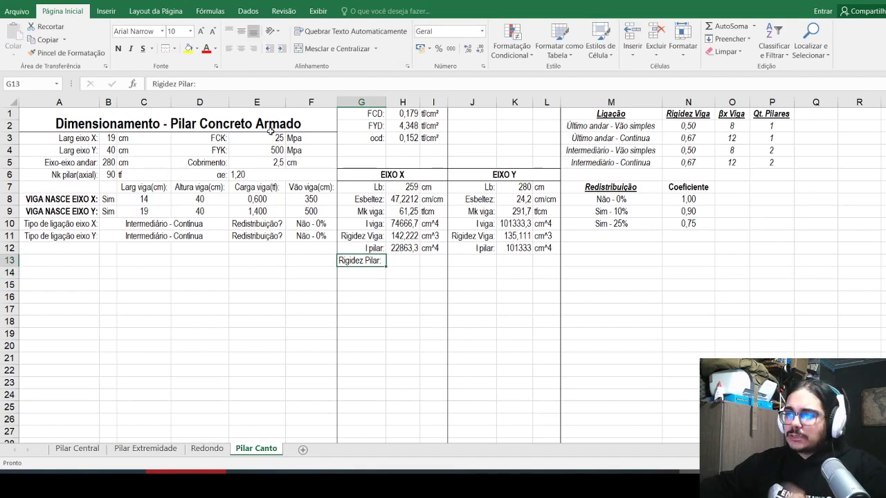
pyautogui.click(253, 48)
# Step: Calculate the X-axis column stiffness in H13 with =H12/B5*PROCV(B10;M2:P5;4;FALSO)
pyautogui.click(408, 263)
pyautogui.write('=')
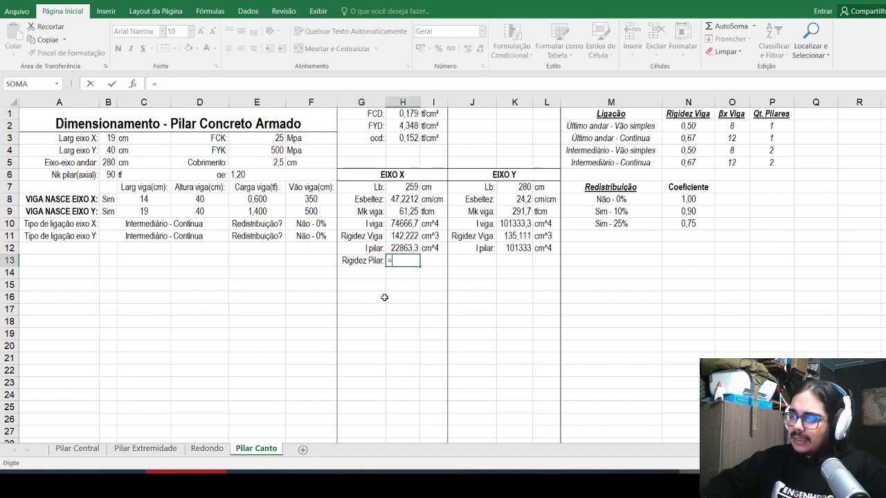
pyautogui.click(405, 248)
pyautogui.write('/')
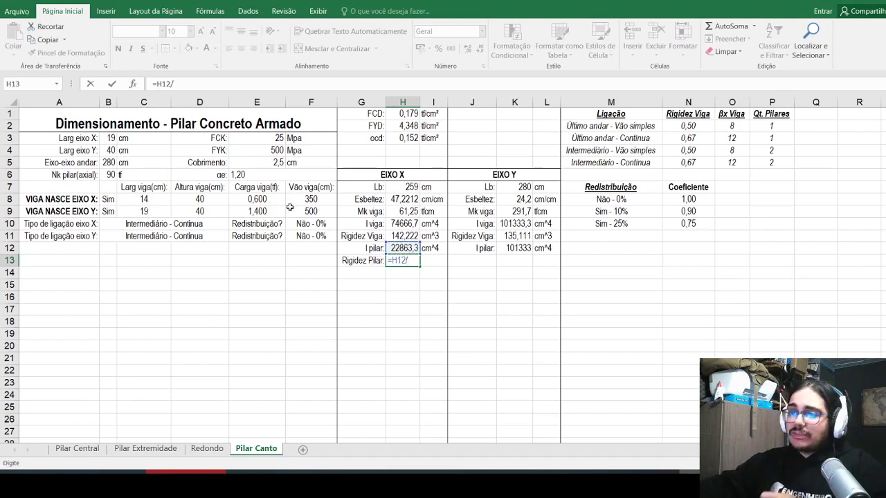
pyautogui.click(109, 162)
pyautogui.write('*')
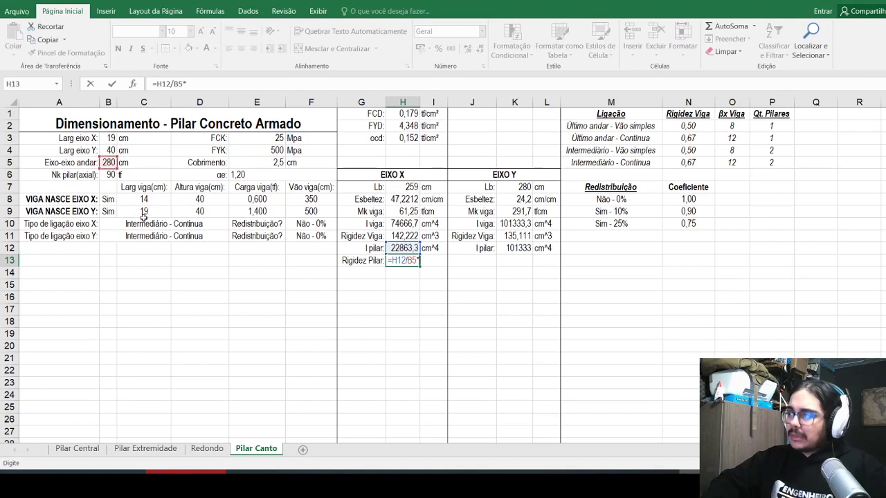
pyautogui.write('procv(')
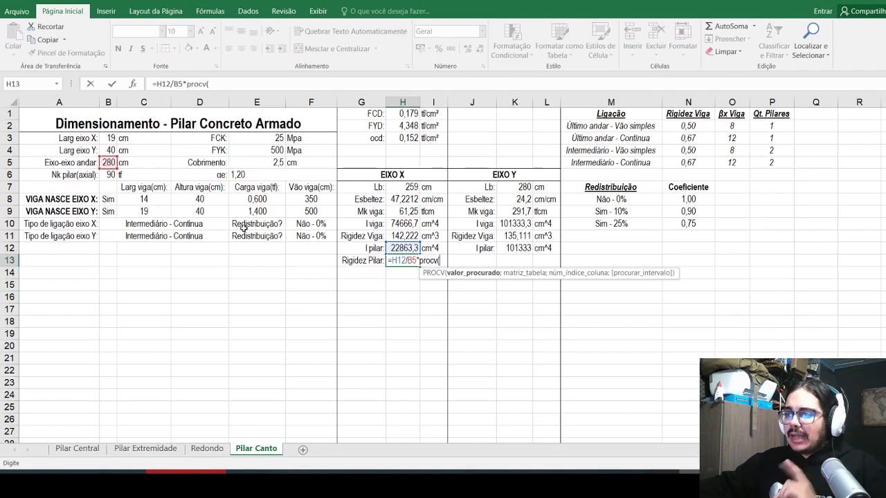
pyautogui.click(200, 224)
pyautogui.write(';')
pyautogui.moveTo(592, 124); pyautogui.dragTo(783, 167)
pyautogui.write(';')
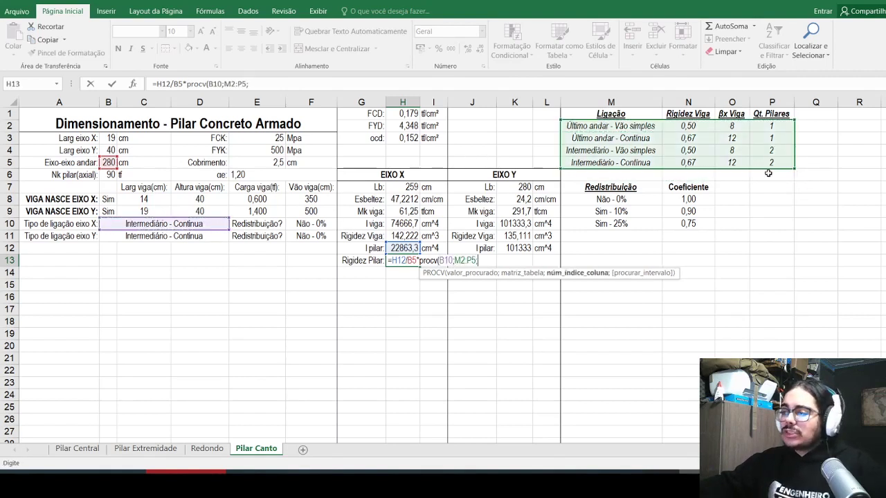
pyautogui.write('4')
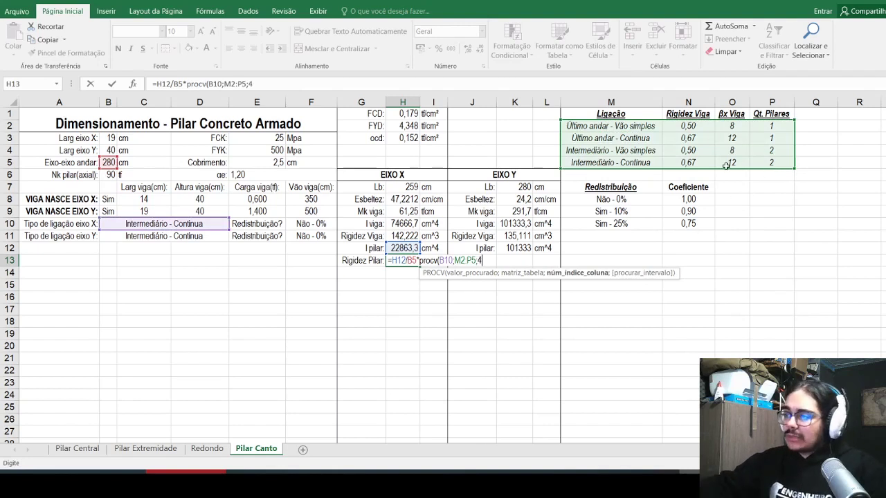
pyautogui.write(';falso')
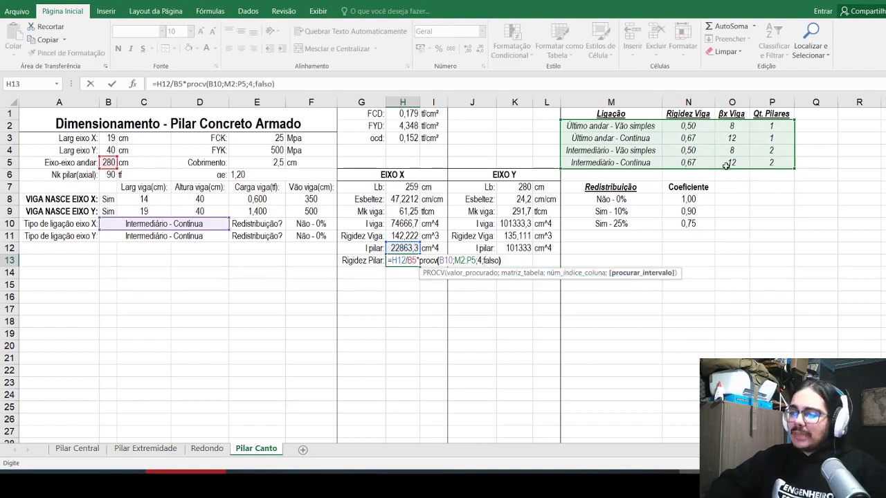
pyautogui.press('Return')
# Step: Check the cell references of the "Rigidez pilar" formula in the Pilar Extremidade sheet against the new stiffness formula
pyautogui.click(146, 449)
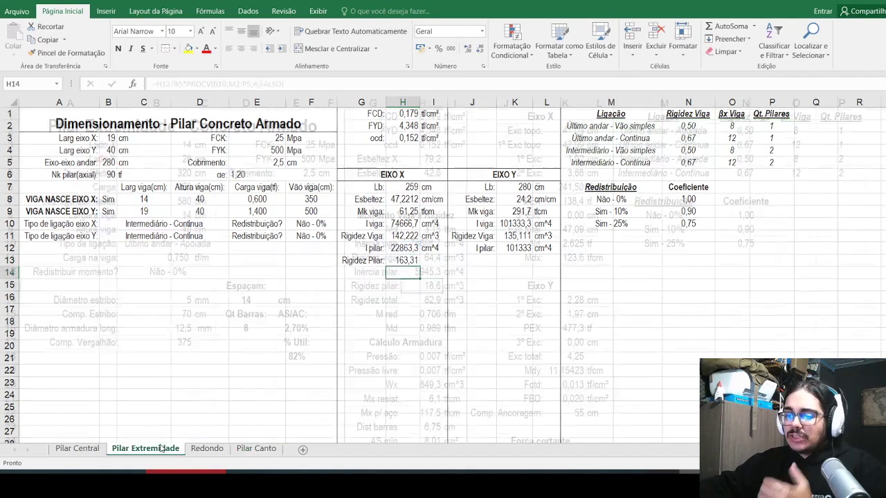
pyautogui.click(263, 82)
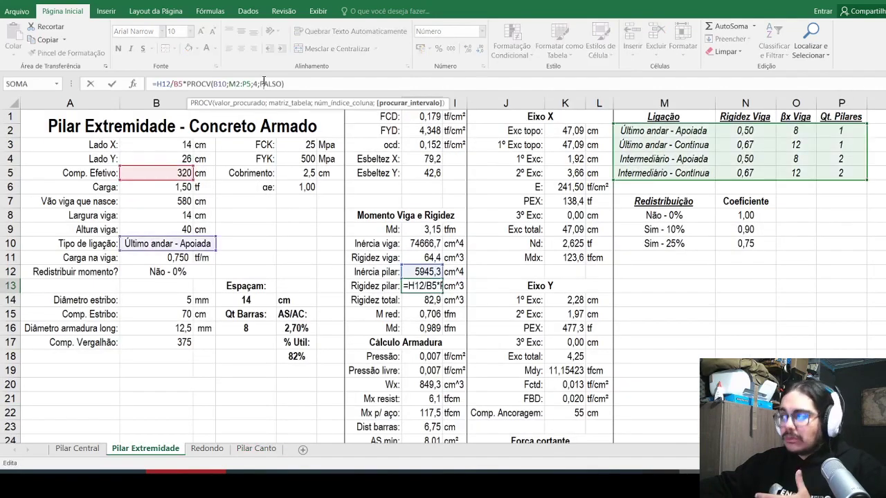
pyautogui.press('Escape')
# Step: Enter the unit cm^3 in I13 of the Pilar Canto sheet, beside the X-axis column stiffness
pyautogui.click(257, 449)
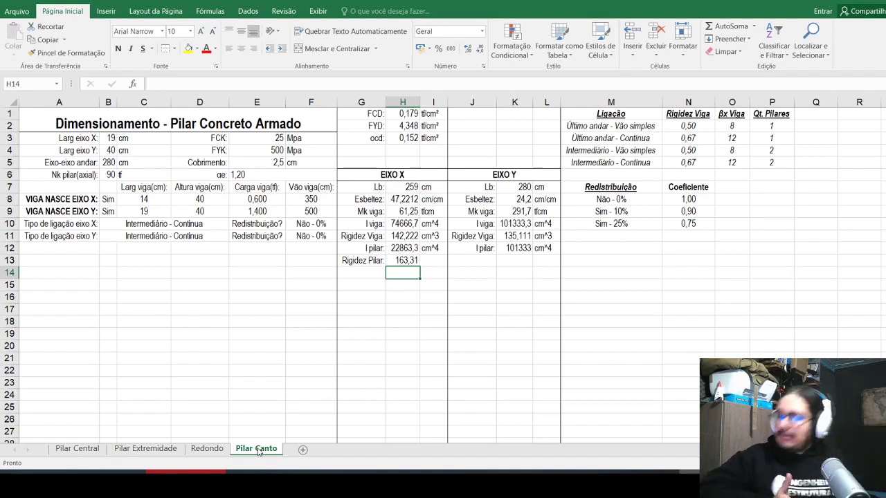
pyautogui.press('Up')
pyautogui.press('Right')
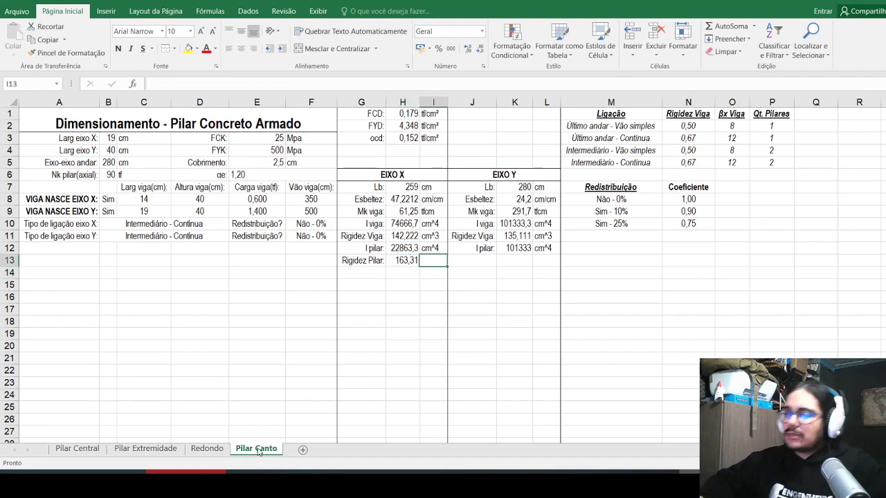
pyautogui.write('cm')
pyautogui.press('Up')
pyautogui.press('Down')
pyautogui.write('cm')
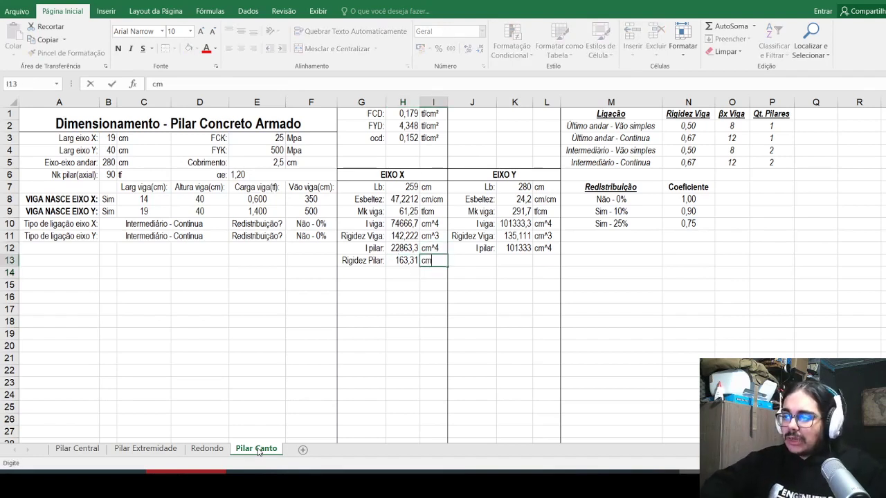
pyautogui.write('^3')
pyautogui.press('Tab')
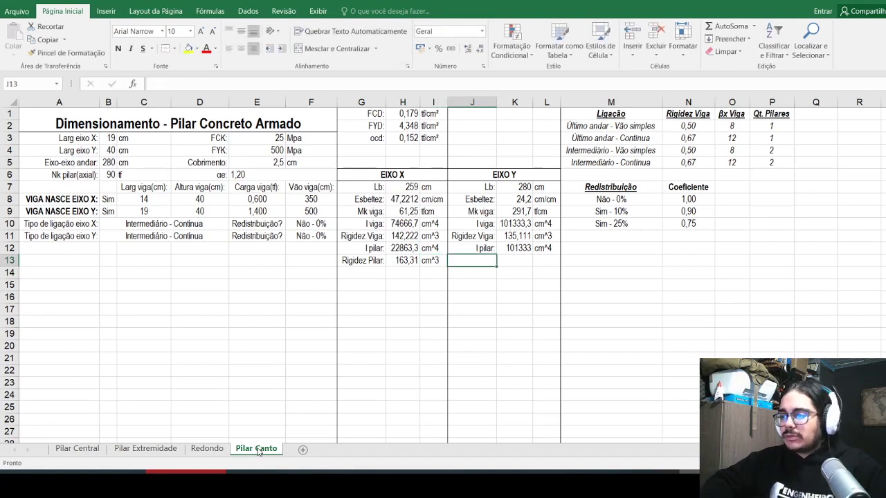
# Step: Enter the label "Rigidez Pilar:" in J13 and calculate the Y-axis column stiffness in K13 with =K12/B5*PROCV(B11;M2:P5;4;FALSO)
pyautogui.write('Rigidez Pilar:')
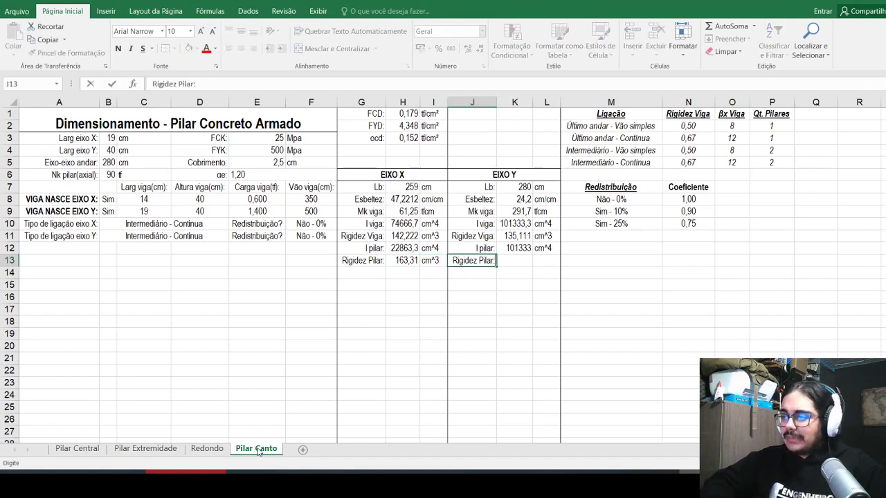
pyautogui.press('Tab')
pyautogui.write('=')
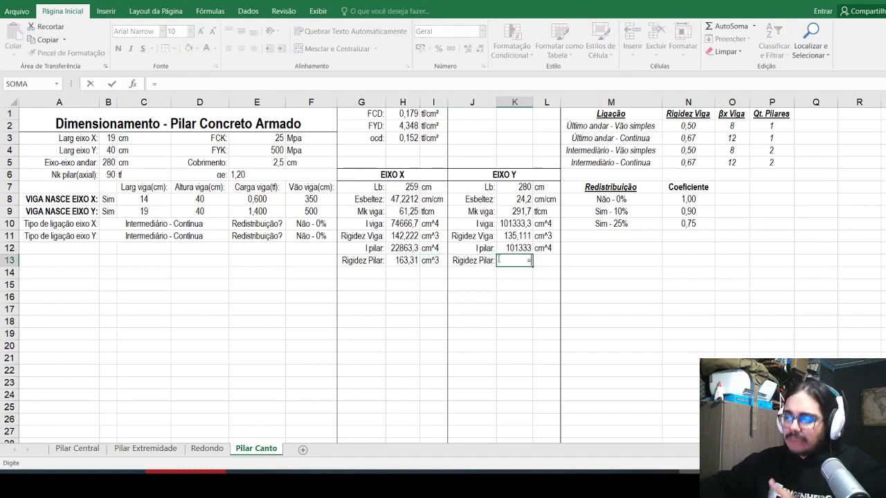
pyautogui.click(500, 251)
pyautogui.write('/')
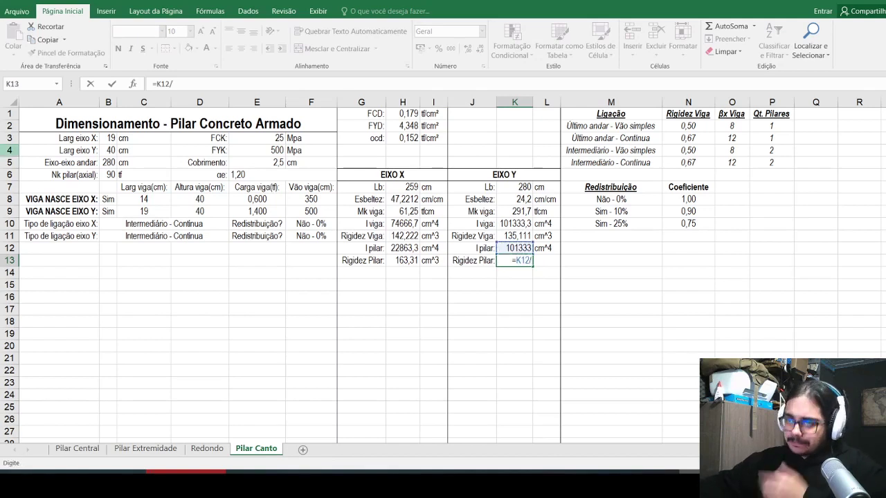
pyautogui.click(108, 163)
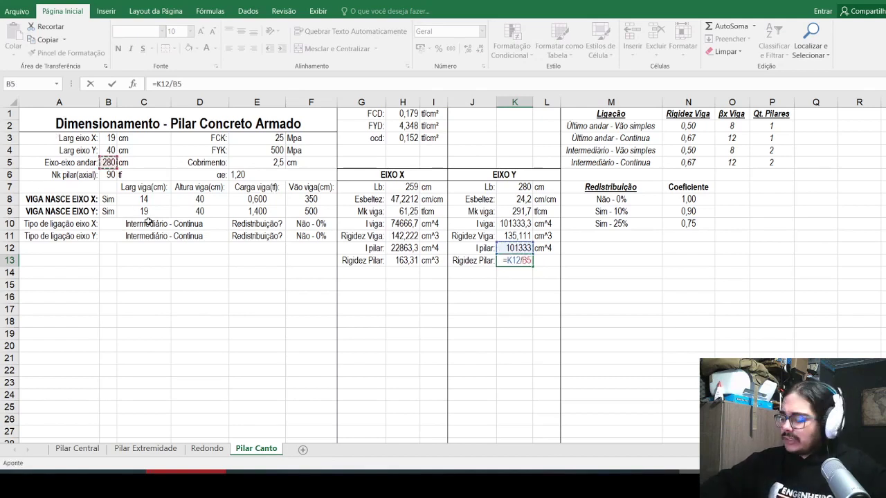
pyautogui.write('*procv(')
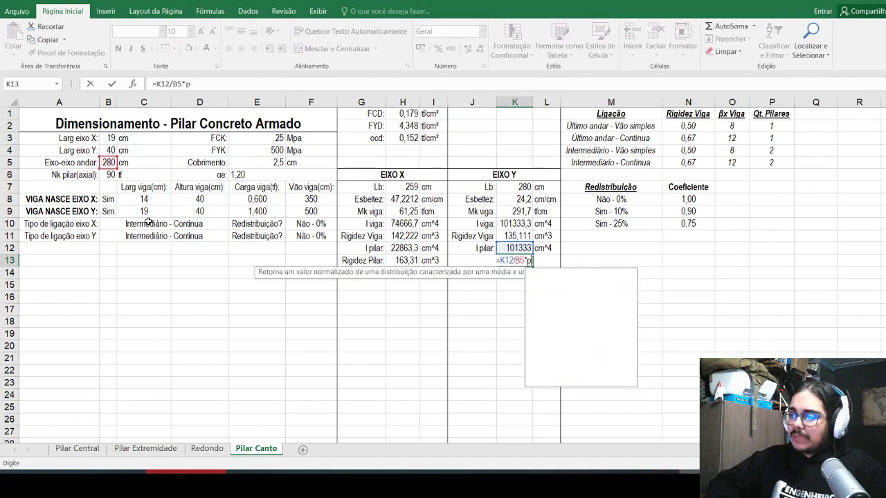
pyautogui.moveTo(654, 127); pyautogui.dragTo(781, 171)
pyautogui.write(';')
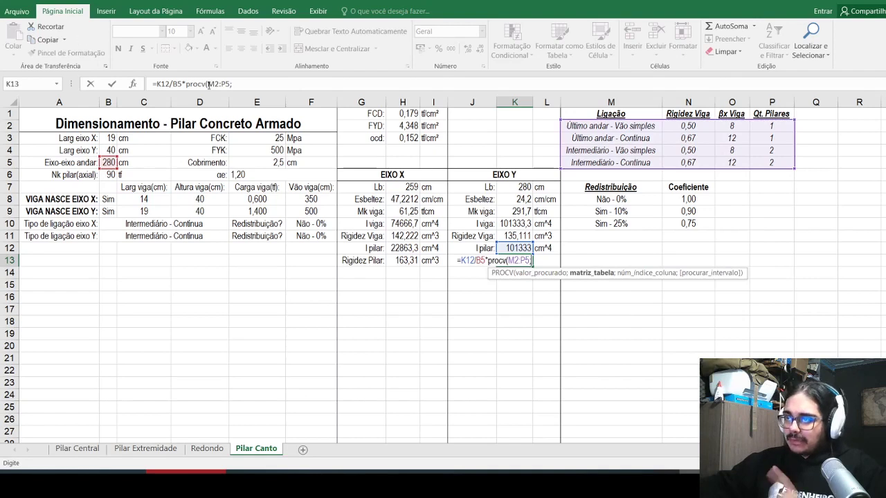
pyautogui.moveTo(208, 84); pyautogui.dragTo(232, 84)
pyautogui.click(155, 235)
pyautogui.write(';')
pyautogui.moveTo(612, 126); pyautogui.dragTo(776, 163)
pyautogui.write(';4;falso')
pyautogui.press('Return')
pyautogui.press('Up')
pyautogui.press('Right')
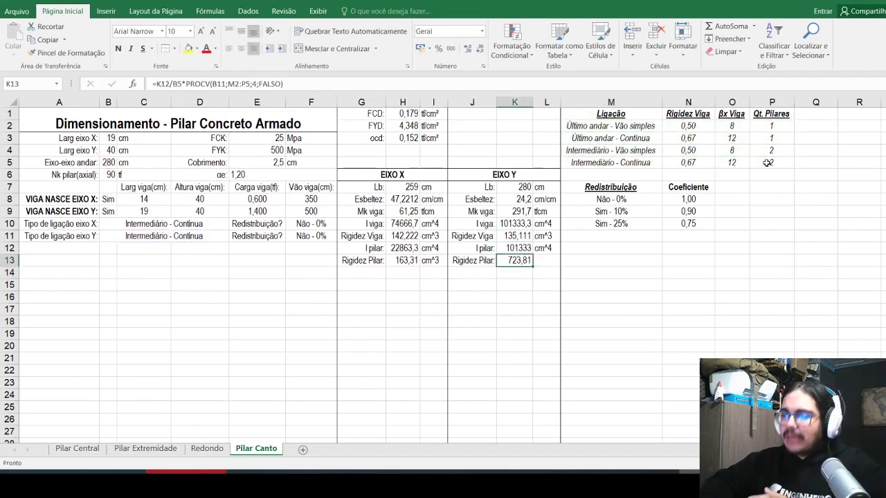
# Step: Enter the unit cm^3 in L13, beside the Y-axis column stiffness
pyautogui.press('Right')
pyautogui.write('cm^3')
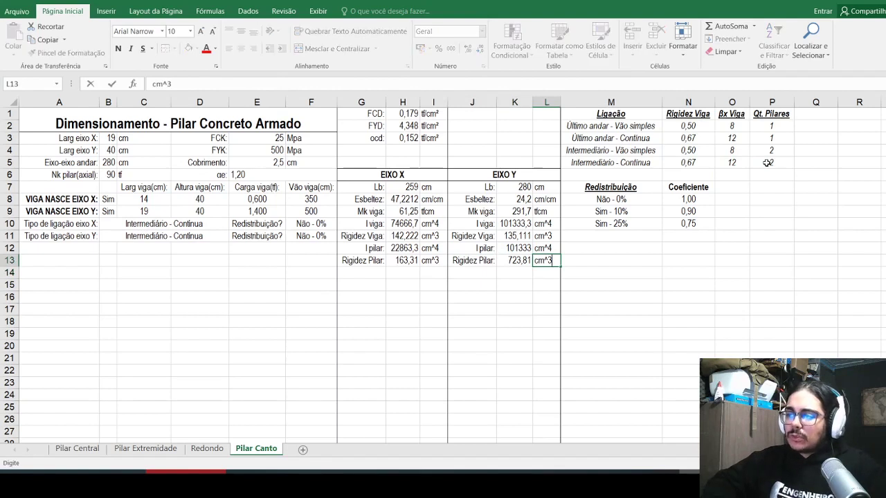
pyautogui.press('Return')
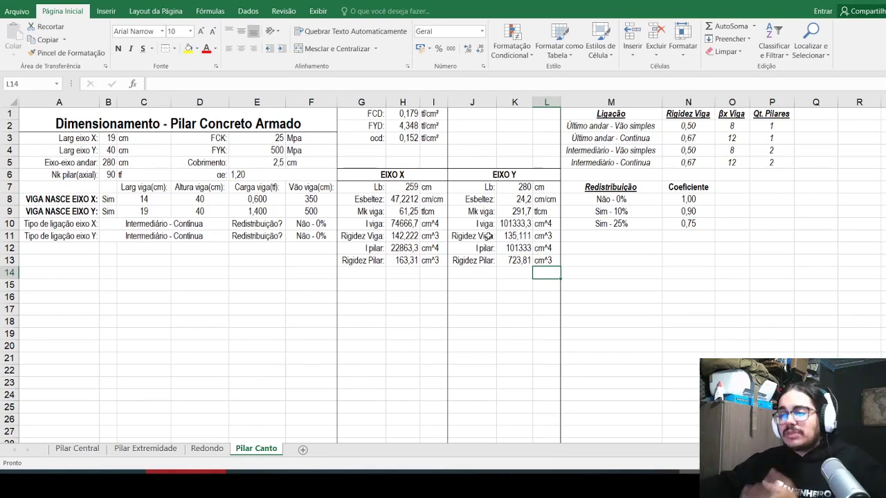
# Step: Check the row names in the Pilar Extremidade sheet and enter the label "Rigidez total:" in G14 of the Pilar Canto sheet
pyautogui.click(135, 451)
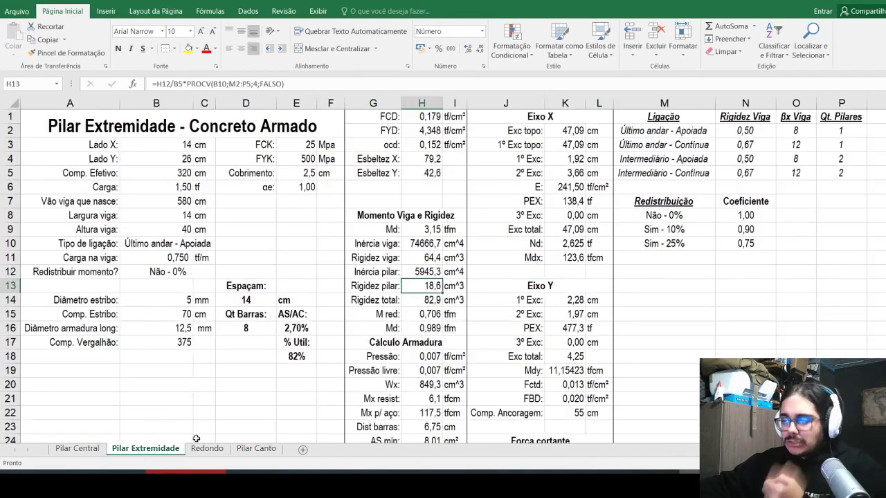
pyautogui.click(249, 450)
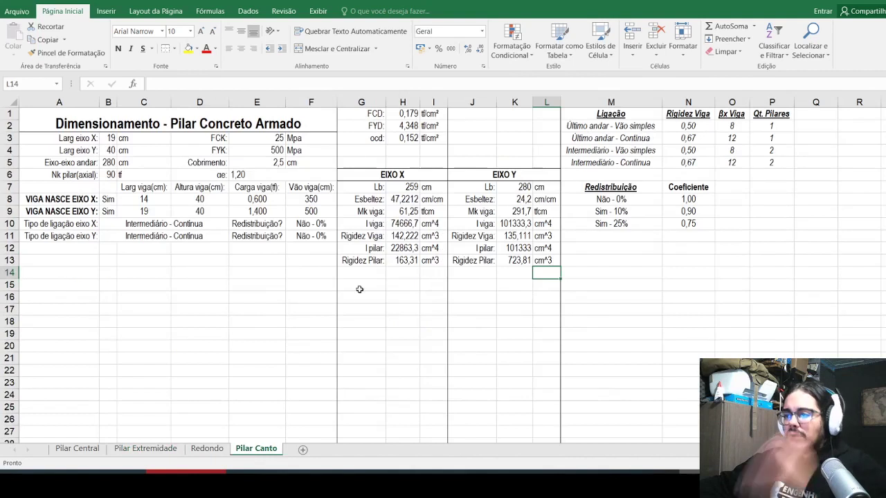
pyautogui.write('Rigi')
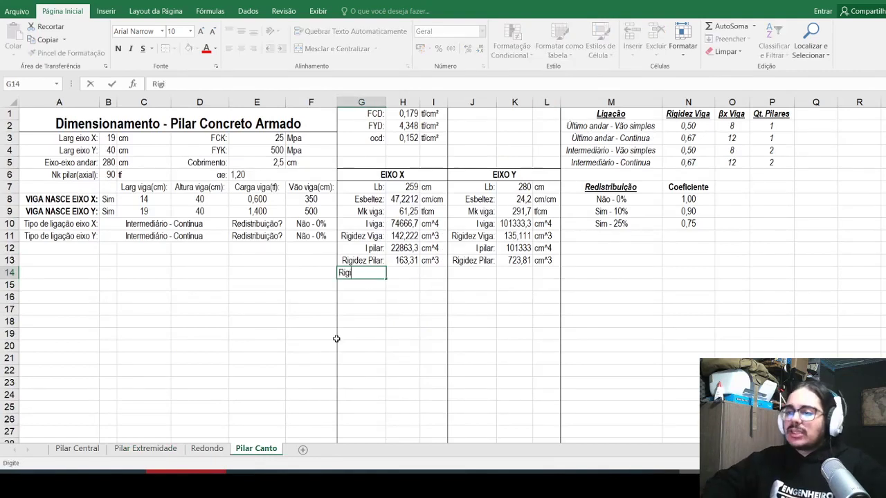
pyautogui.write('dez toal:')
pyautogui.press('Return')
pyautogui.press('Up')
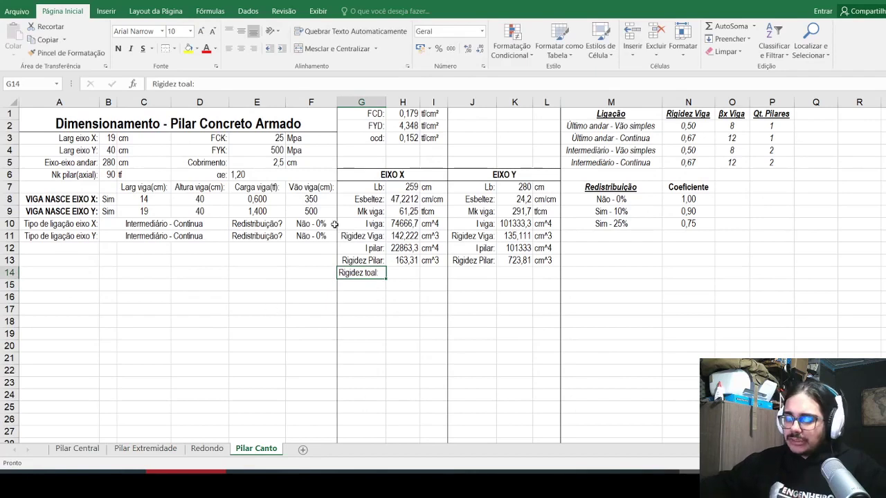
pyautogui.press('BackSpace')
pyautogui.write('Rigidez total:')
# Step: Right-align the range G14:H22 in the EIXO X block
pyautogui.hotkey('shift', 'Down')
pyautogui.hotkey('shift', 'Down')
pyautogui.hotkey('shift', 'Down')
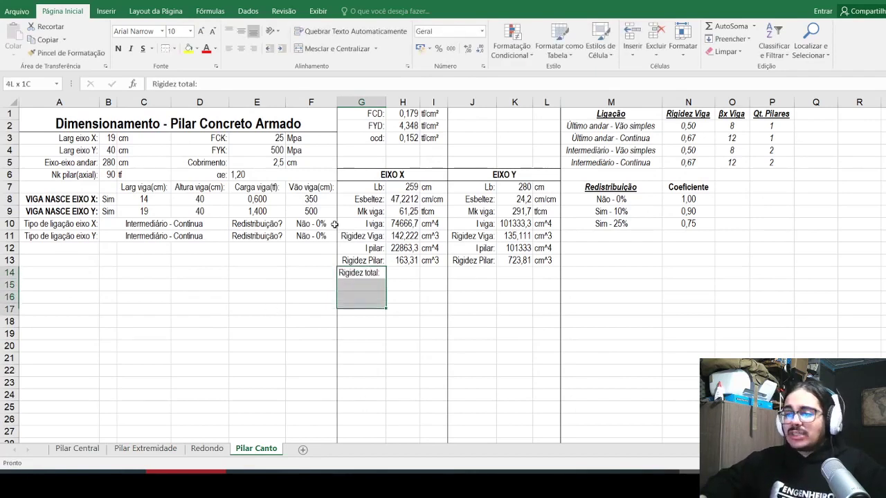
pyautogui.hotkey('shift', 'Down')
pyautogui.hotkey('shift', 'Right')
pyautogui.hotkey('shift', 'Down')
pyautogui.hotkey('shift', 'Down')
pyautogui.hotkey('shift', 'Down')
pyautogui.hotkey('shift', 'Down')
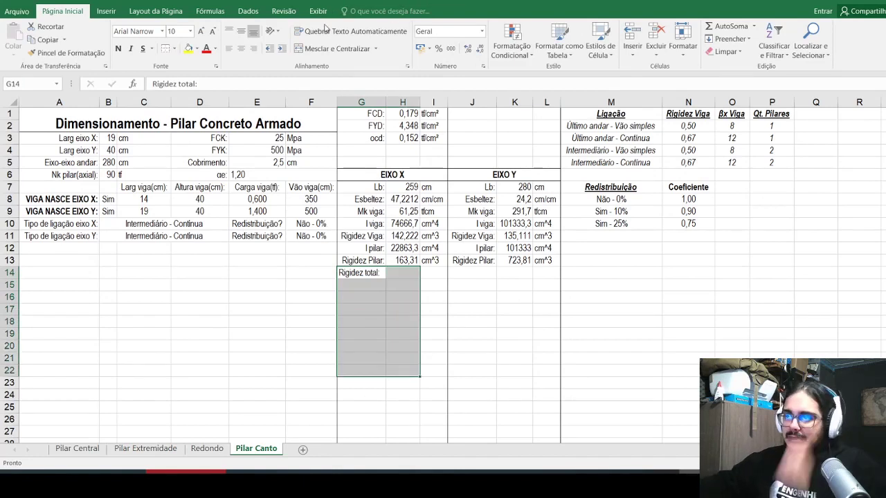
pyautogui.click(254, 49)
# Step: Calculate the X-axis total stiffness in H14 with =H13+H11 and enter the unit cm^3 in I14
pyautogui.click(397, 270)
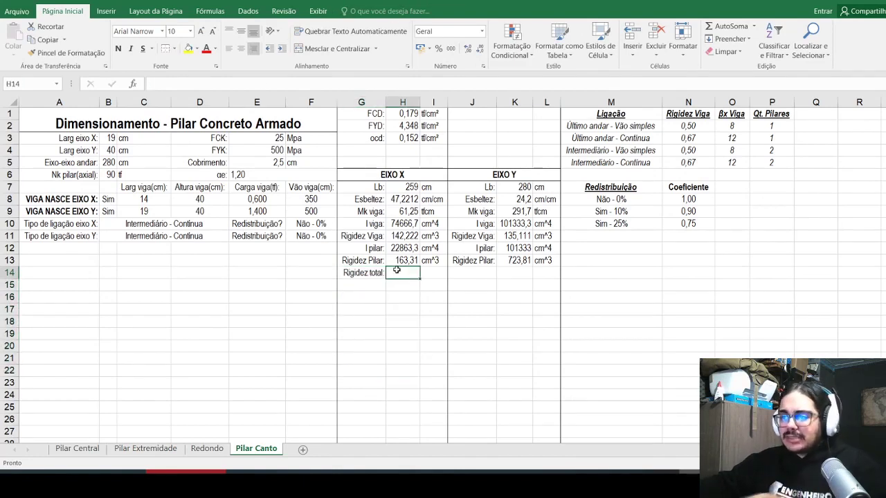
pyautogui.write('=')
pyautogui.click(393, 261)
pyautogui.write('+')
pyautogui.click(401, 235)
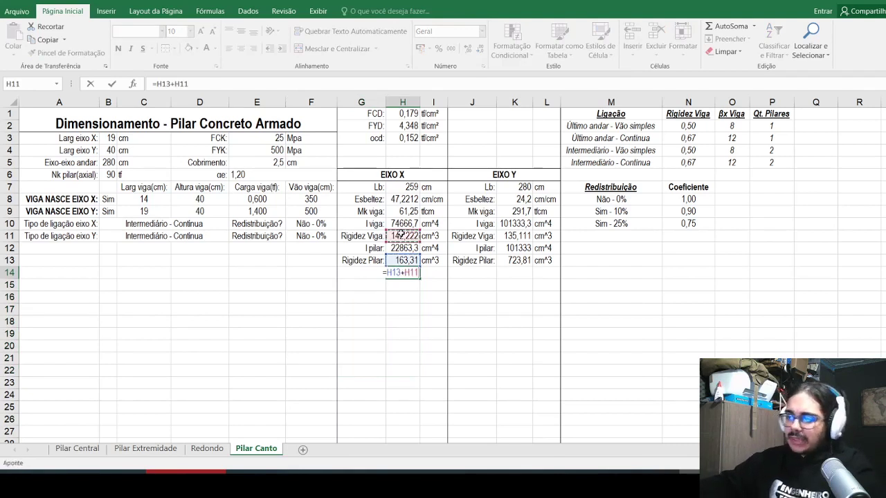
pyautogui.hotkey('ctrl', 'Return')
pyautogui.press('Right')
pyautogui.write('cm^3')
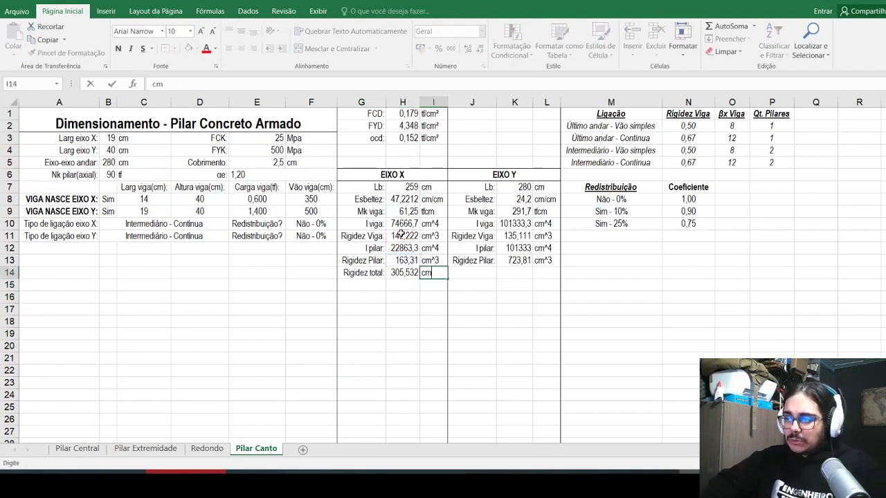
pyautogui.press('Return')
# Step: Copy the total stiffness row G14:I14 into J14:L14 of the EIXO Y block
pyautogui.press('Up')
pyautogui.press('Left')
pyautogui.press('Left')
pyautogui.hotkey('shift', 'Right')
pyautogui.hotkey('shift', 'Right')
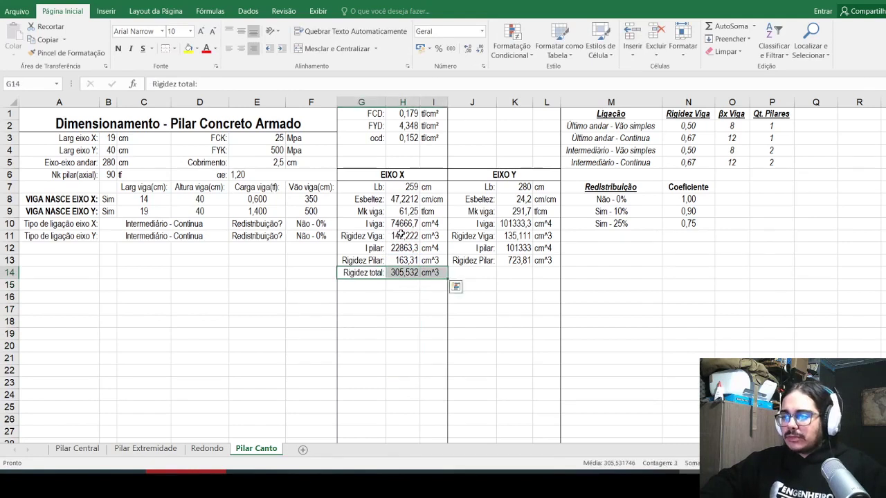
pyautogui.hotkey('ctrl', 'c')
pyautogui.press('Right')
pyautogui.hotkey('ctrl', 'v')
pyautogui.press('ctrl')
pyautogui.press('Escape')
pyautogui.hotkey('ctrl', 'z')
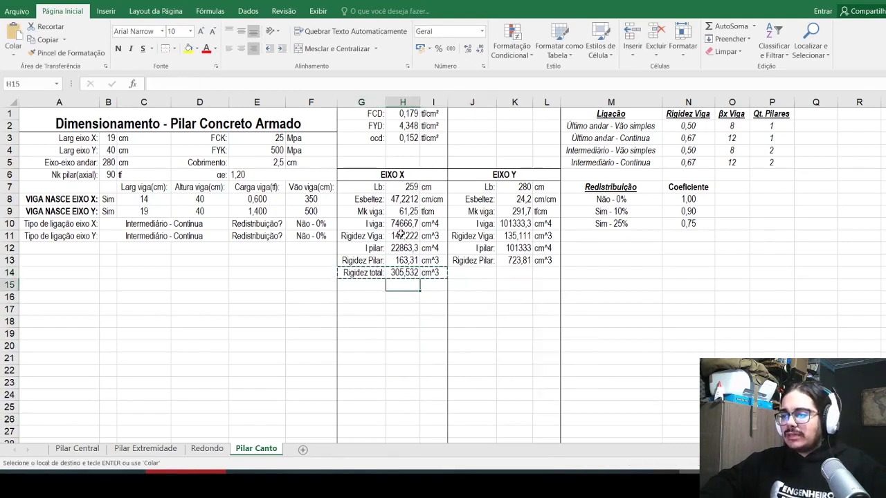
pyautogui.press('Right')
pyautogui.hotkey('ctrl', 'v')
pyautogui.press('Escape')
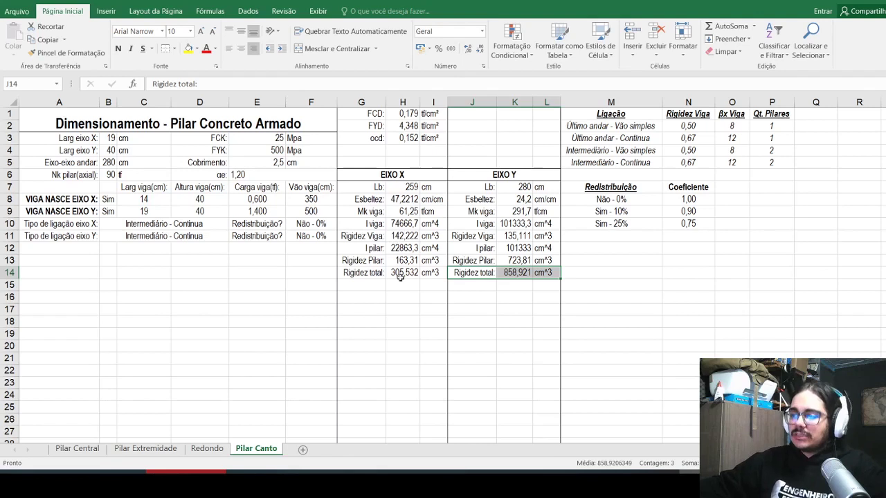
# Step: Check the cell references of the "M red" formula in H15 of the Pilar Extremidade sheet
pyautogui.moveTo(454, 245); pyautogui.dragTo(511, 243)
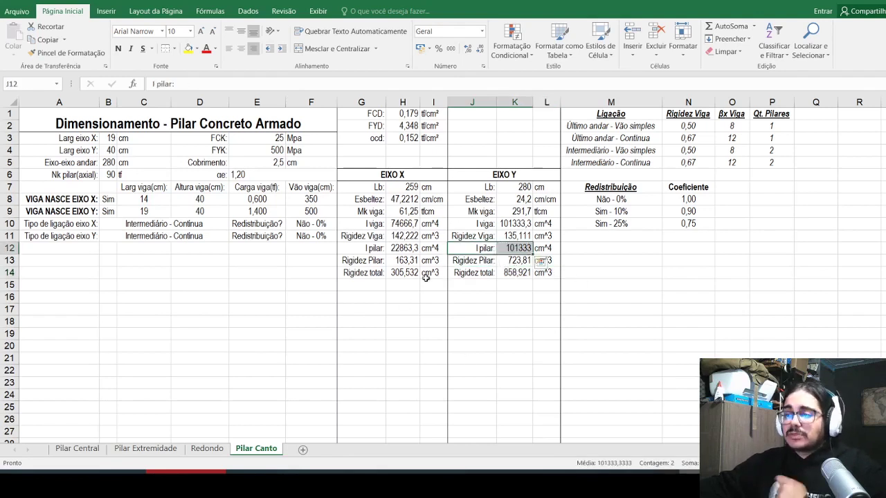
pyautogui.click(145, 449)
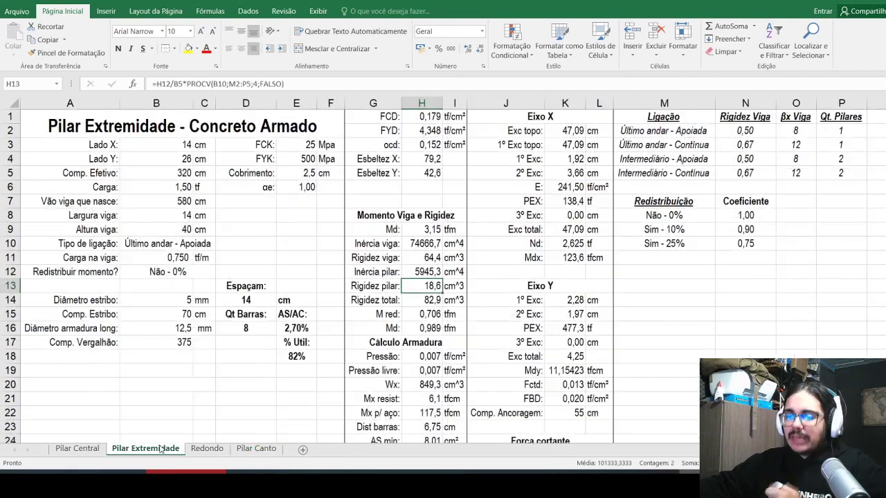
pyautogui.click(412, 313)
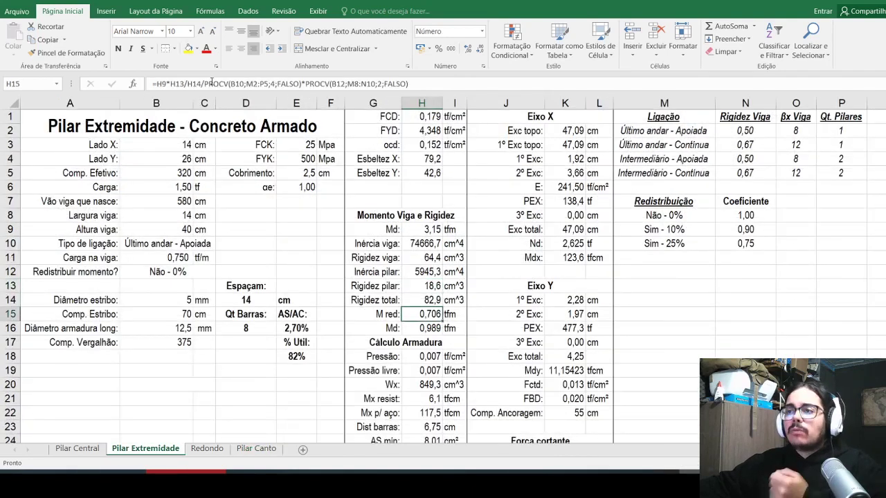
pyautogui.click(211, 83)
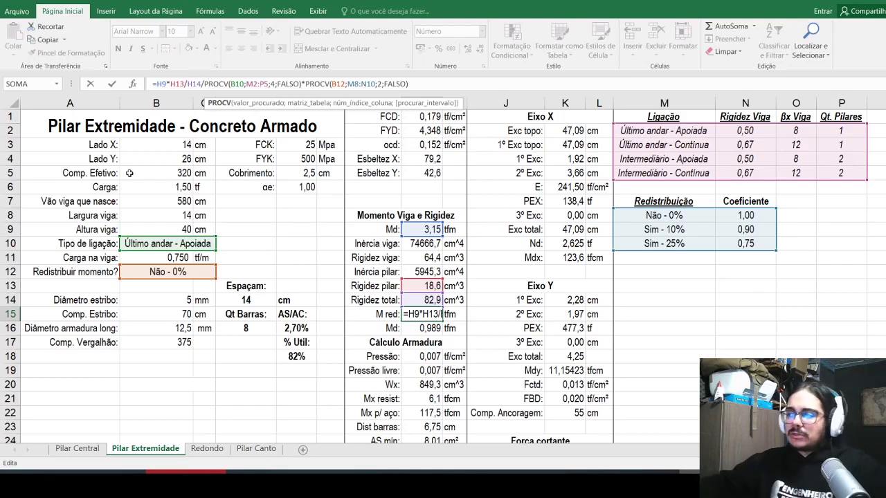
pyautogui.press('Escape')
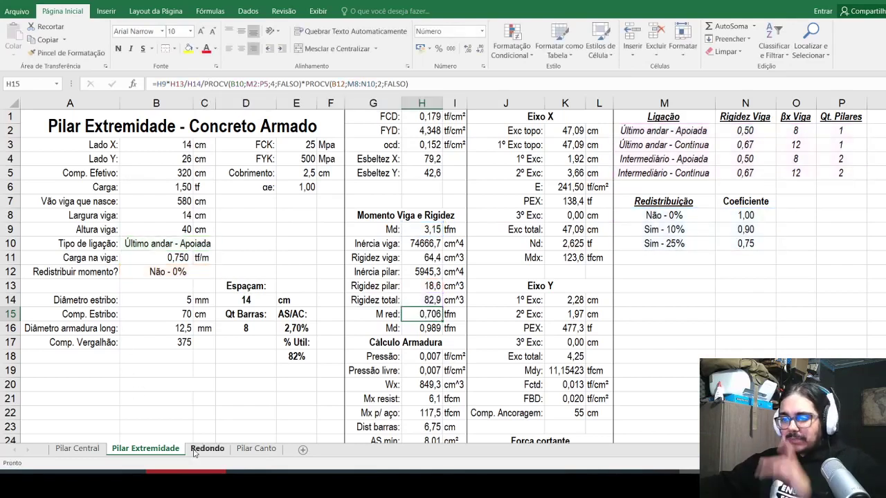
pyautogui.click(256, 448)
pyautogui.click(365, 290)
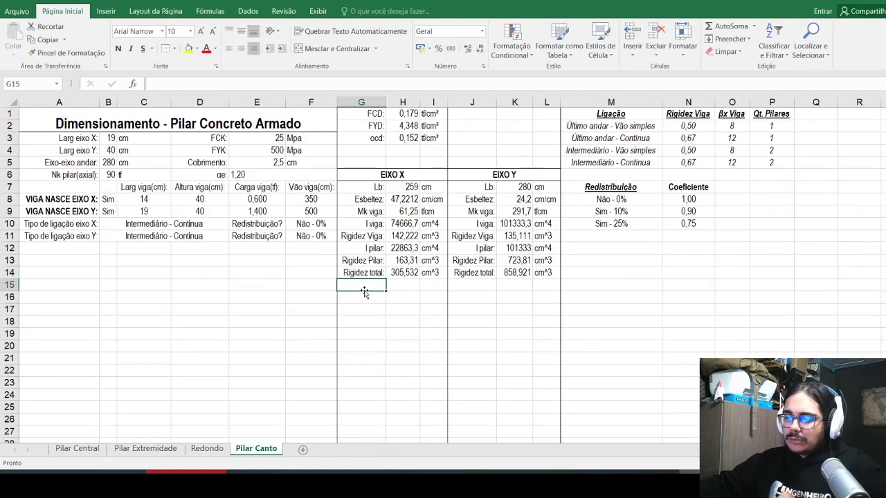
pyautogui.write('M rd')
pyautogui.press('BackSpace')
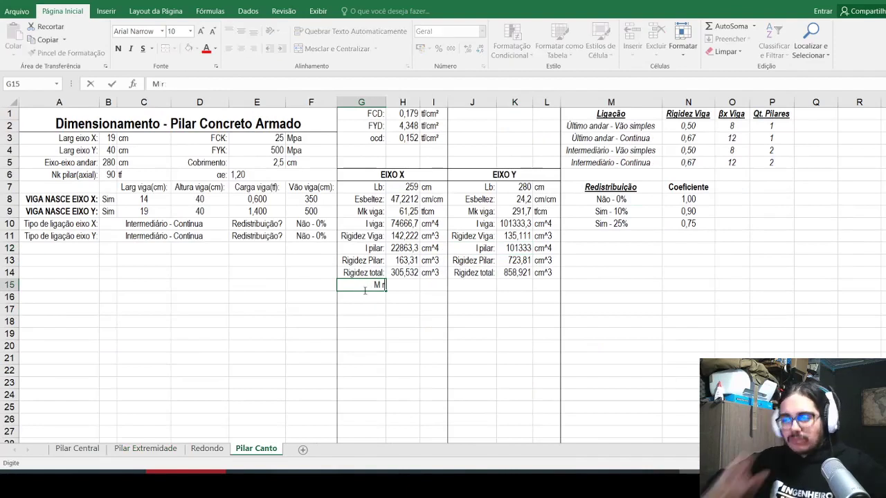
pyautogui.write('ed:')
pyautogui.press('Tab')
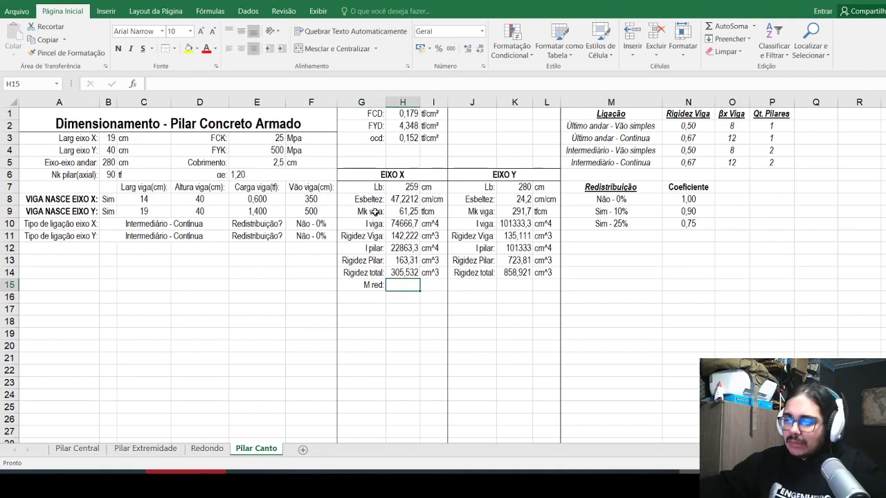
# Step: Calculate the X-axis M red in H15 with =H9*H13/H14 and show the result with two decimals
pyautogui.moveTo(376, 212); pyautogui.dragTo(434, 212)
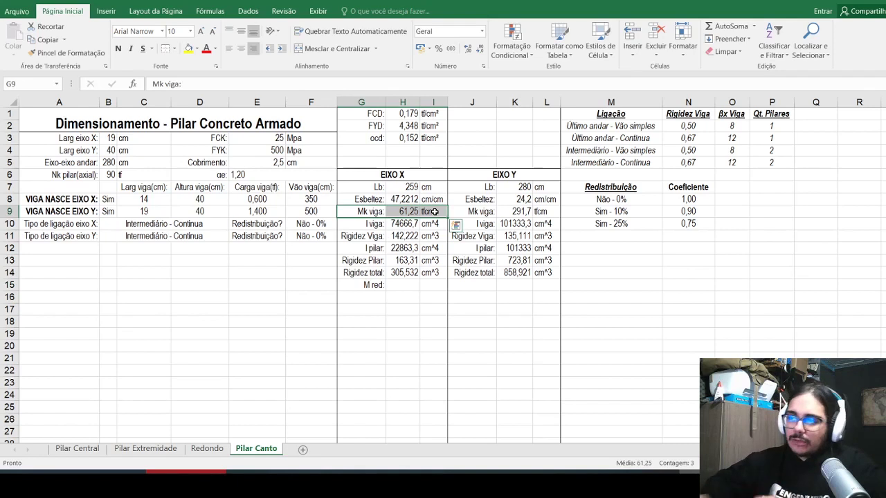
pyautogui.press('Down')
pyautogui.press('Down')
pyautogui.press('Down')
pyautogui.press('Down')
pyautogui.press('Down')
pyautogui.press('Right')
pyautogui.press('Down')
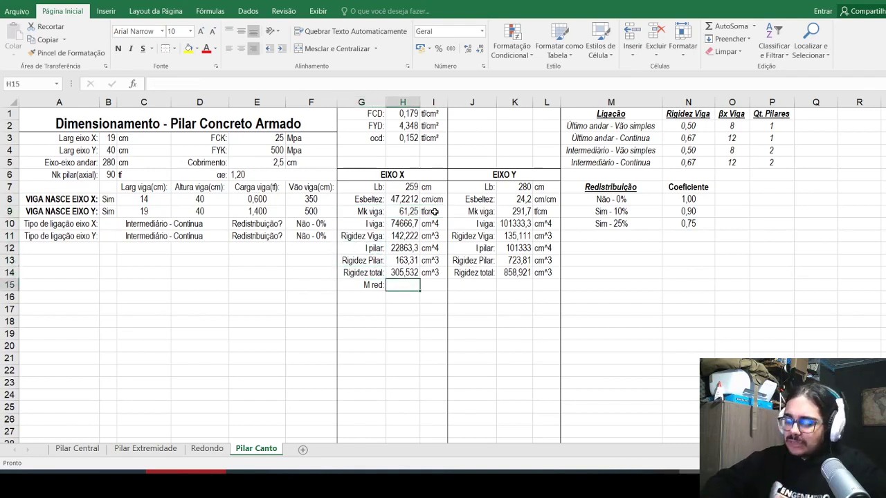
pyautogui.write('=')
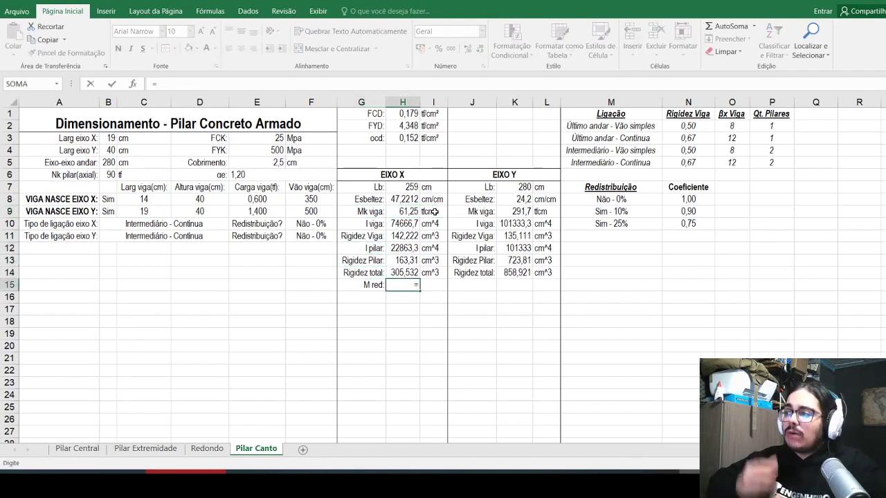
pyautogui.click(409, 209)
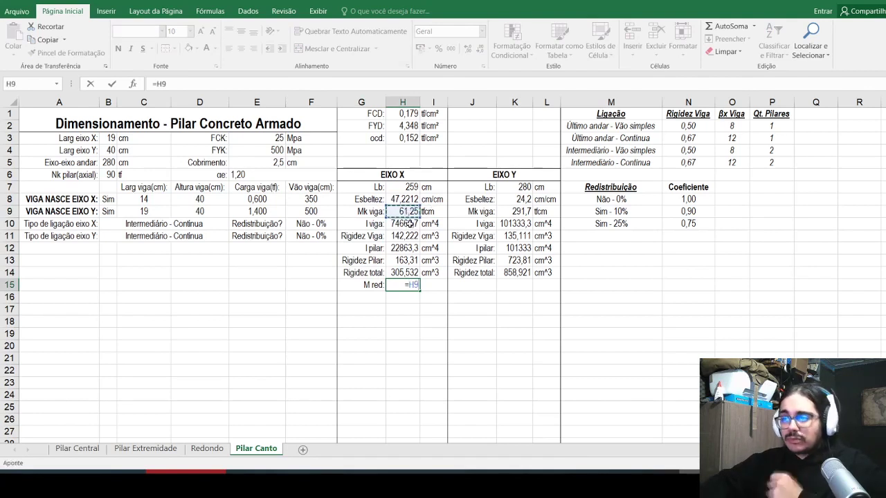
pyautogui.write('*')
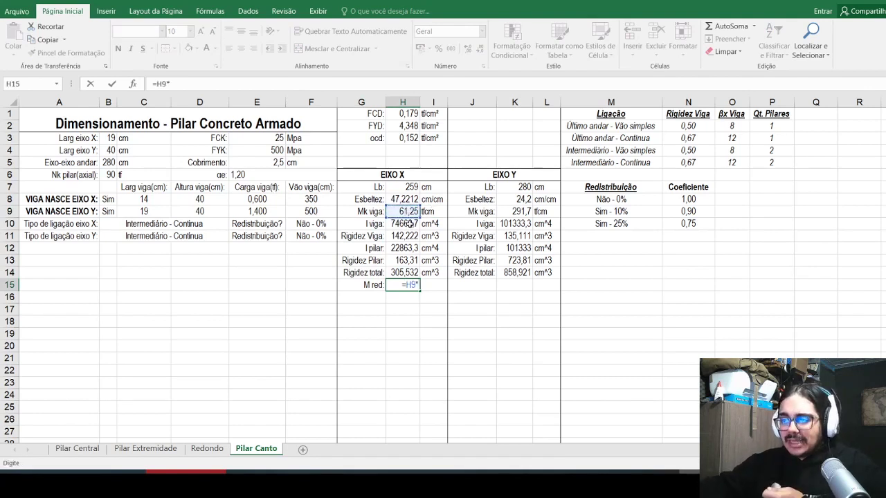
pyautogui.click(409, 259)
pyautogui.write('/')
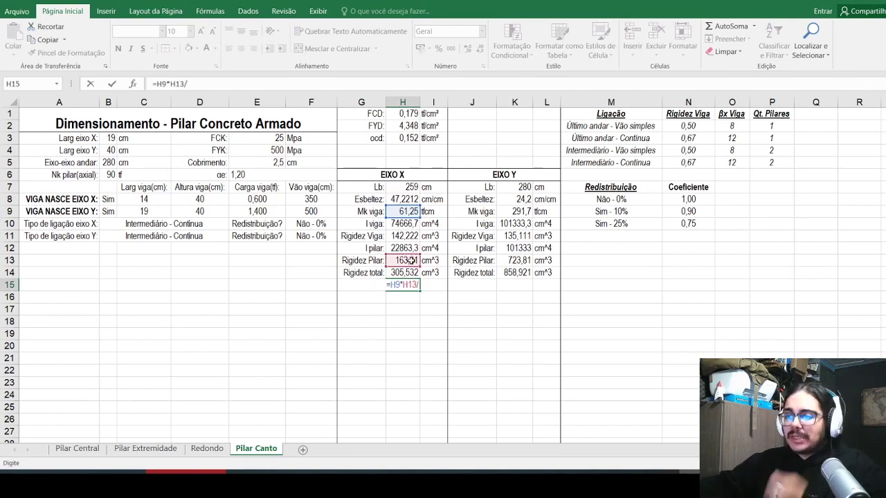
pyautogui.click(405, 272)
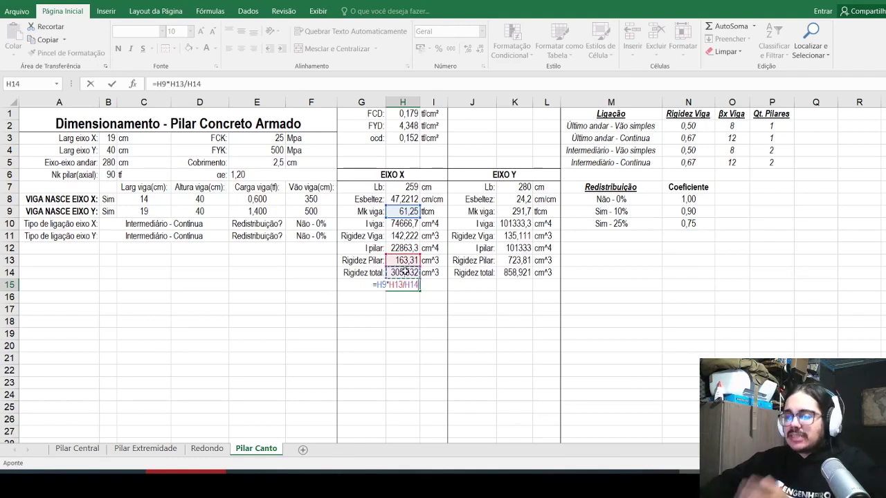
pyautogui.hotkey('ctrl', 'Return')
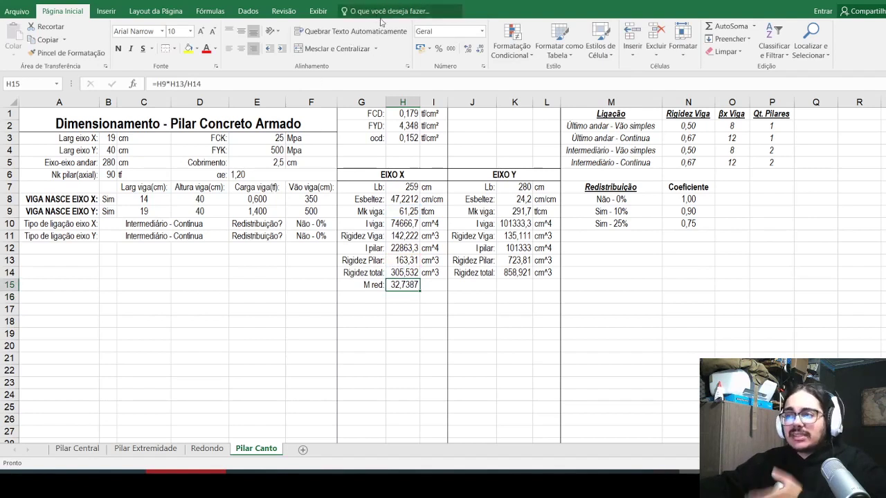
pyautogui.click(481, 50)
pyautogui.click(480, 50)
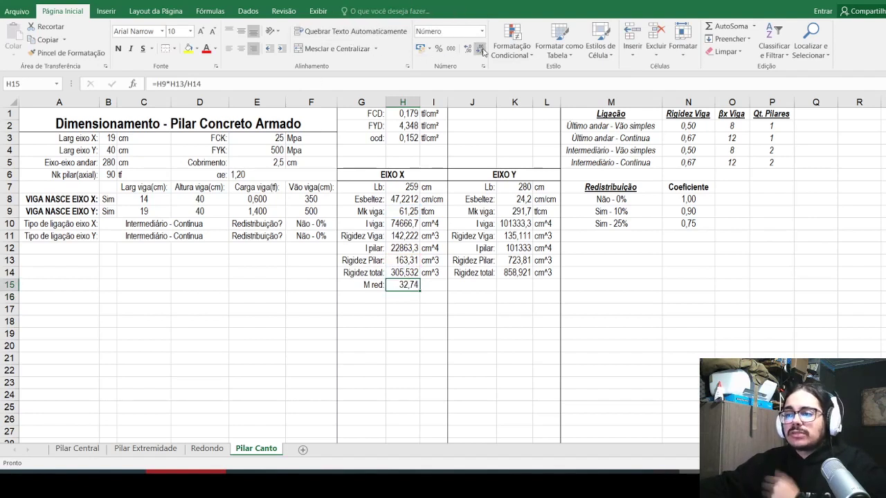
# Step: Extend the H15 formula with the redistribution coefficient lookup *PROCV(F10;M8:N10;2;FALSO)
pyautogui.click(302, 77)
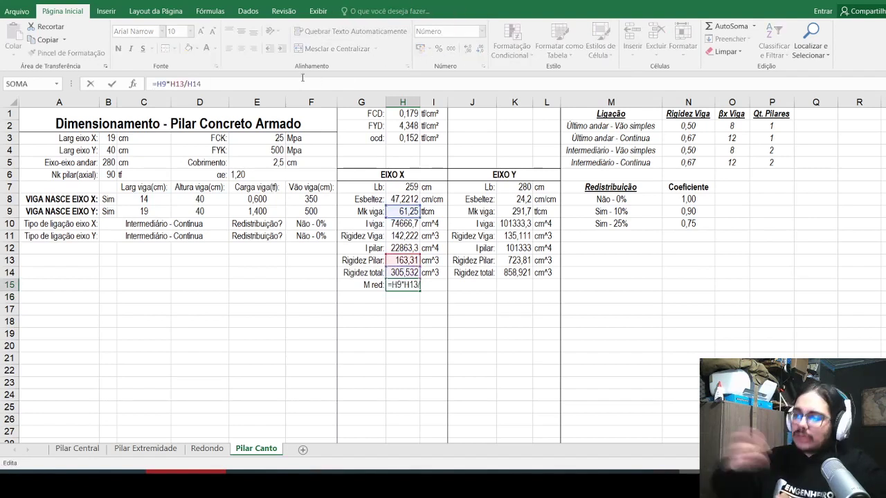
pyautogui.write('ARRED(')
pyautogui.press('Escape')
pyautogui.click(292, 78)
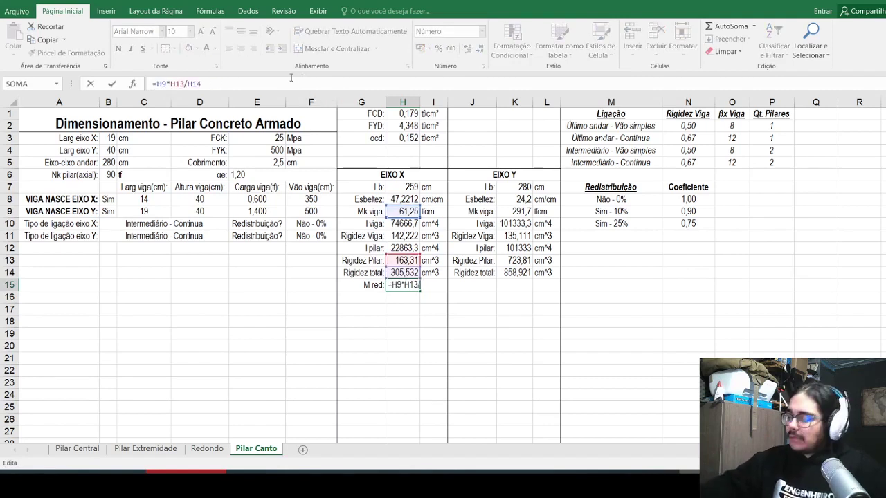
pyautogui.click(288, 84)
pyautogui.write('*procv(')
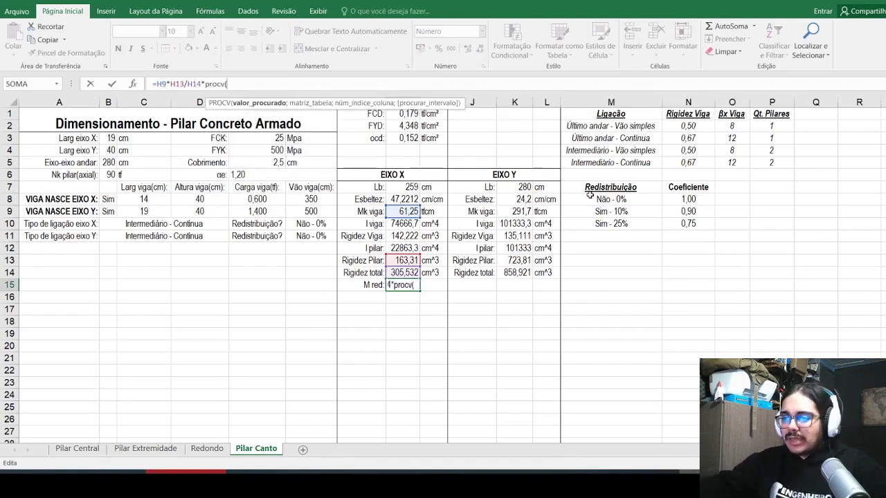
pyautogui.click(309, 223)
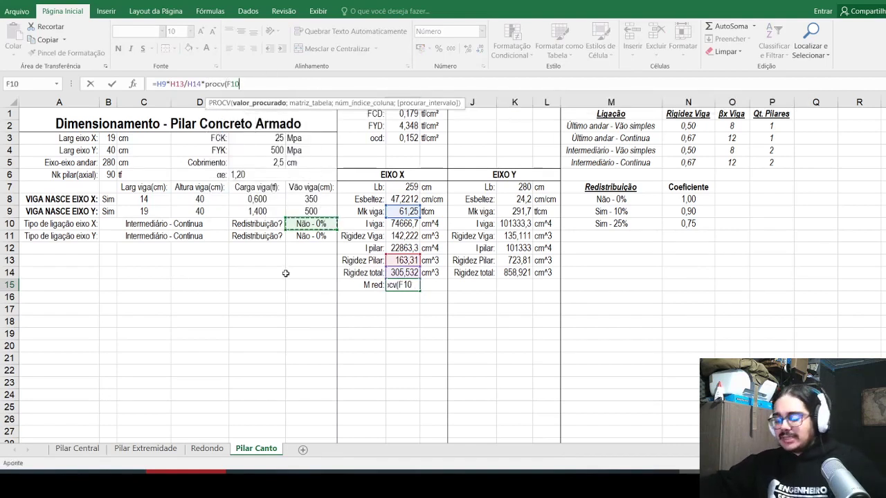
pyautogui.write(';')
pyautogui.moveTo(634, 200); pyautogui.dragTo(687, 225)
pyautogui.write(';2;faç')
pyautogui.press('BackSpace')
pyautogui.write('lso)')
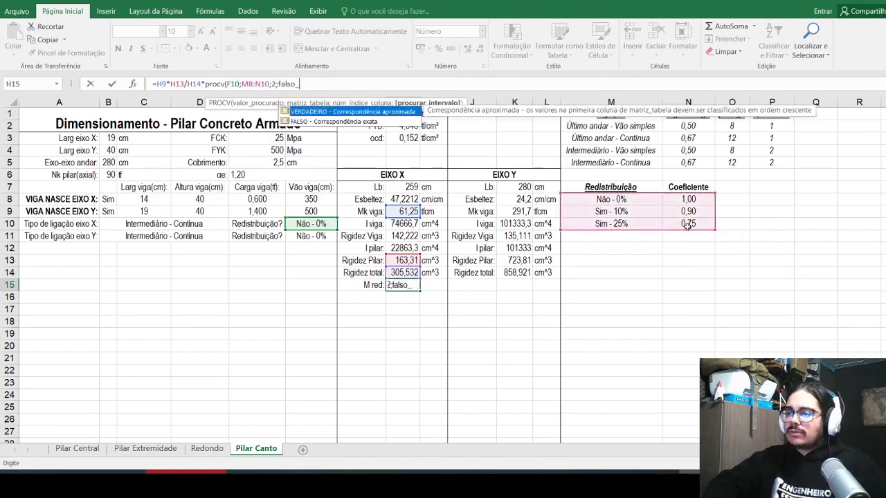
pyautogui.press('Return')
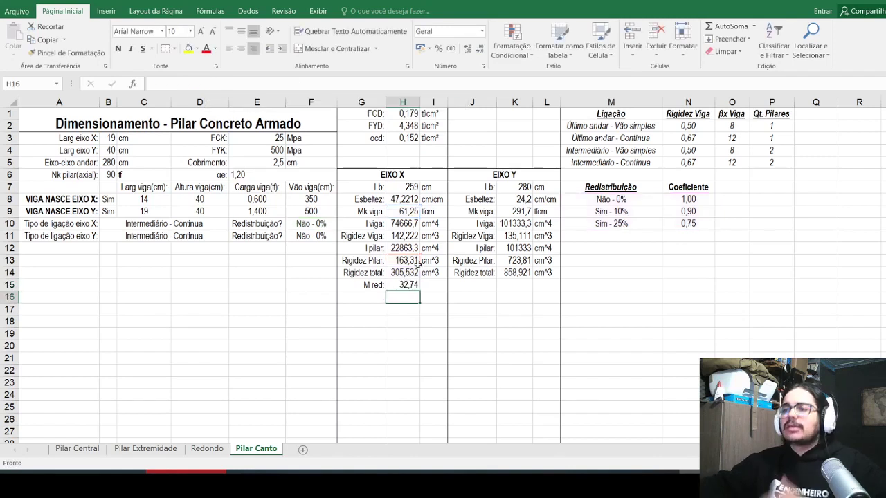
# Step: Try the Sim - 10% redistribution option for the X axis in F10, and undo that choice
pyautogui.click(326, 225)
pyautogui.click(342, 224)
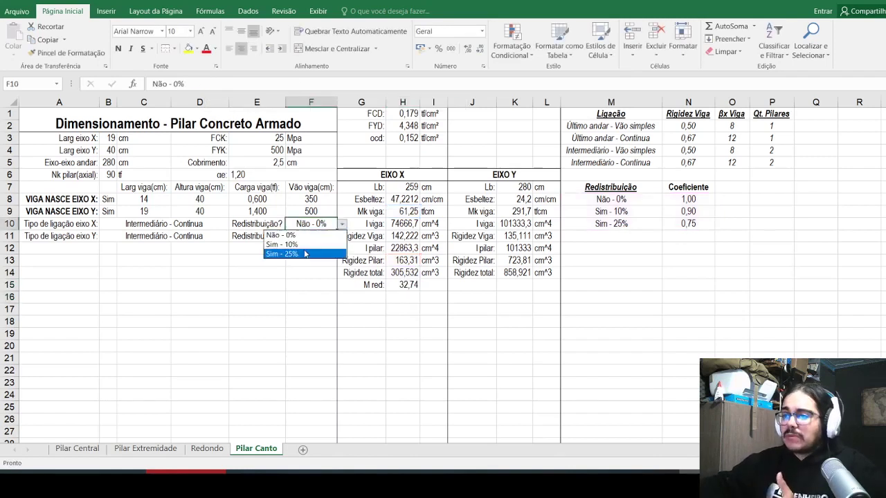
pyautogui.click(305, 246)
pyautogui.hotkey('ctrl', 'z')
# Step: Enter the unit tfcm in I15 and the label "Mk pilar:" in G16
pyautogui.click(430, 286)
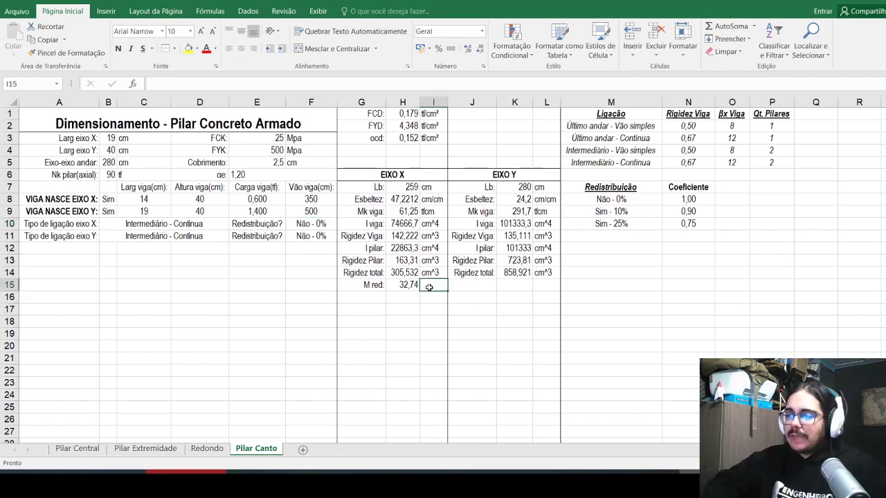
pyautogui.write('tfcm')
pyautogui.press('Return')
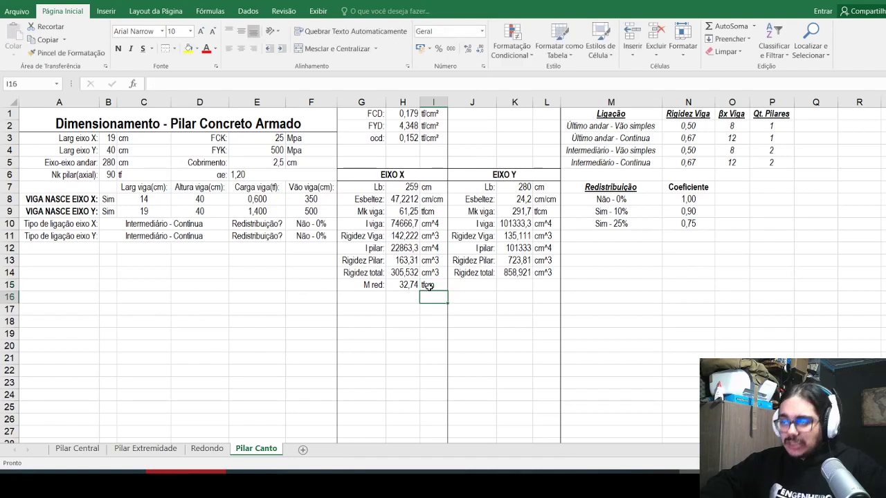
pyautogui.write('M')
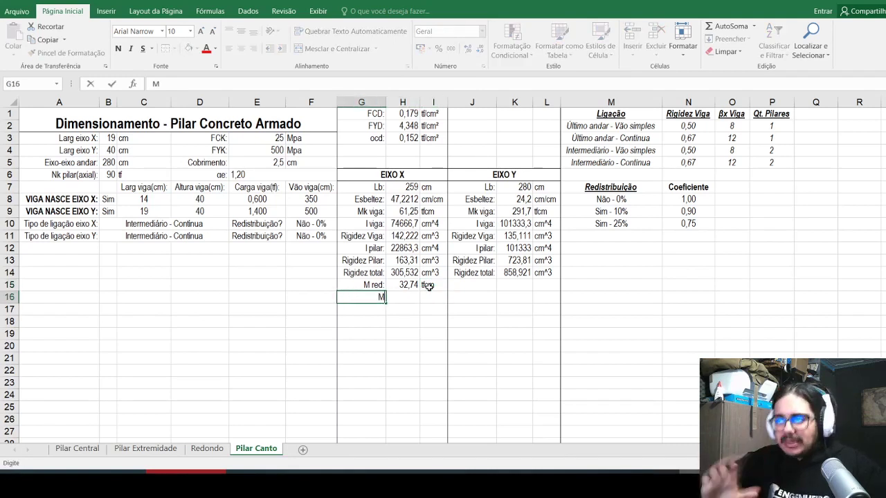
pyautogui.write('k pilar:')
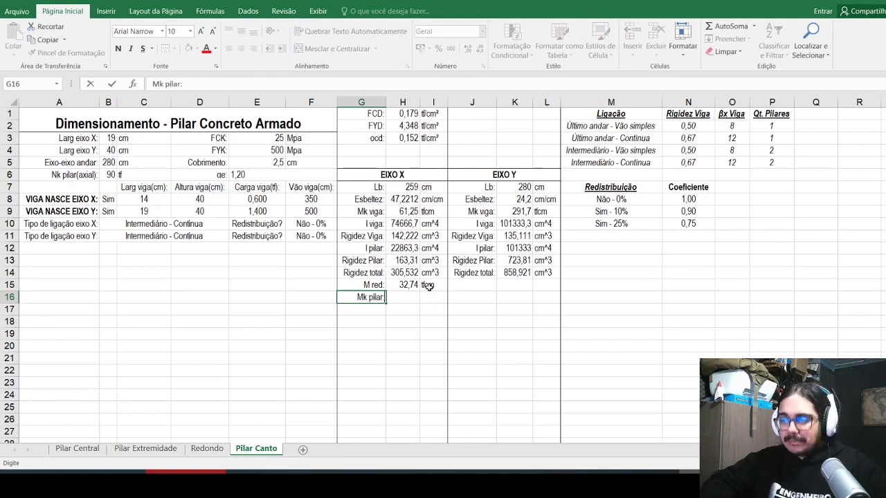
pyautogui.press('Tab')
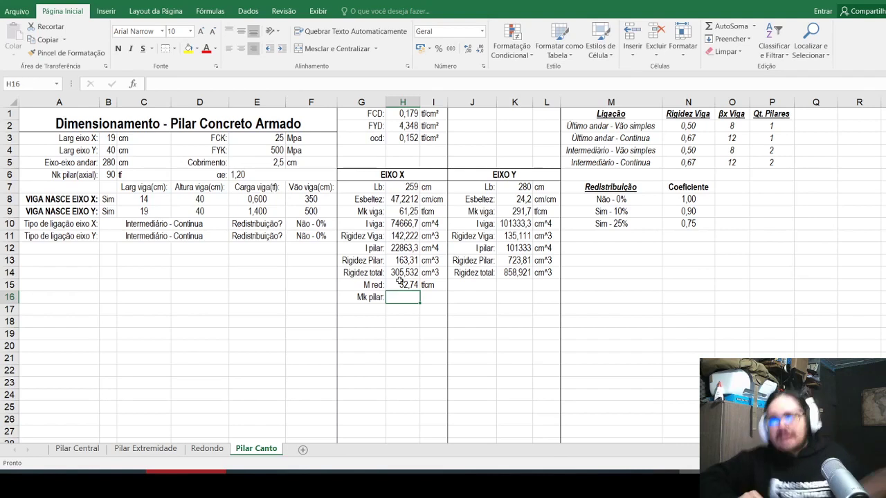
# Step: Calculate the X-axis Mk pilar in H16 with =H15*PROCV(B10;M2:P5;4;FALSO)
pyautogui.write('=')
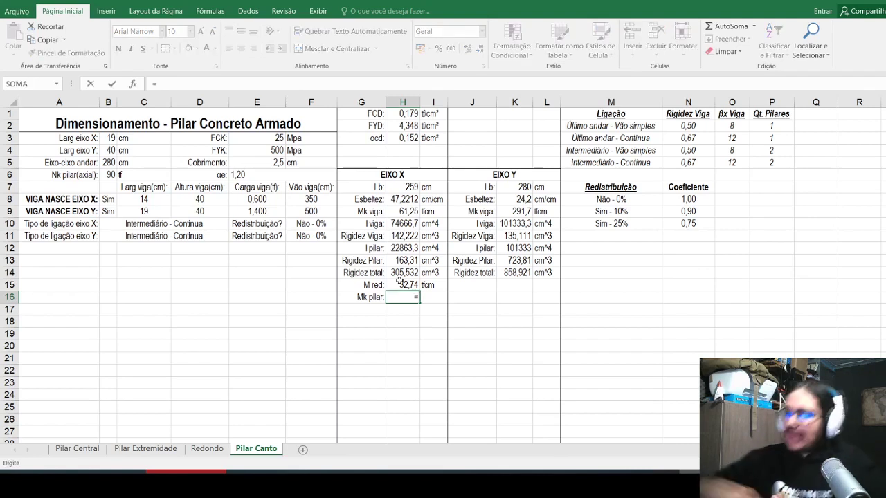
pyautogui.click(403, 284)
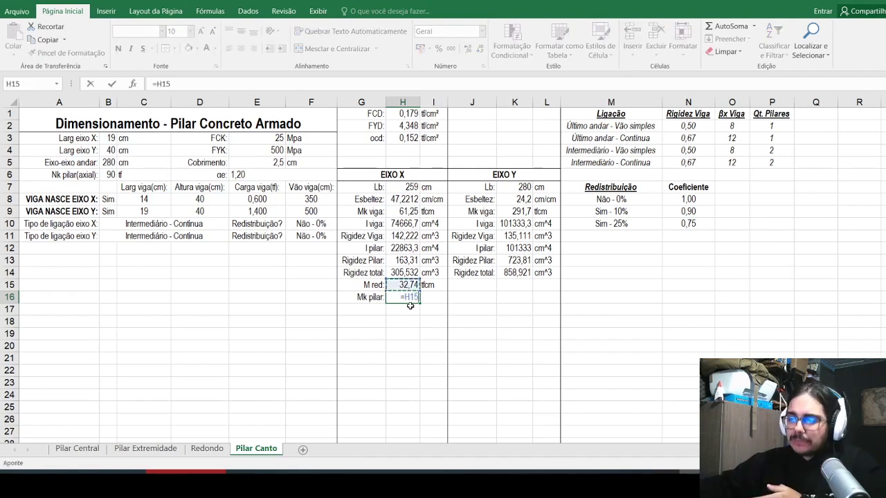
pyautogui.write('*procv(')
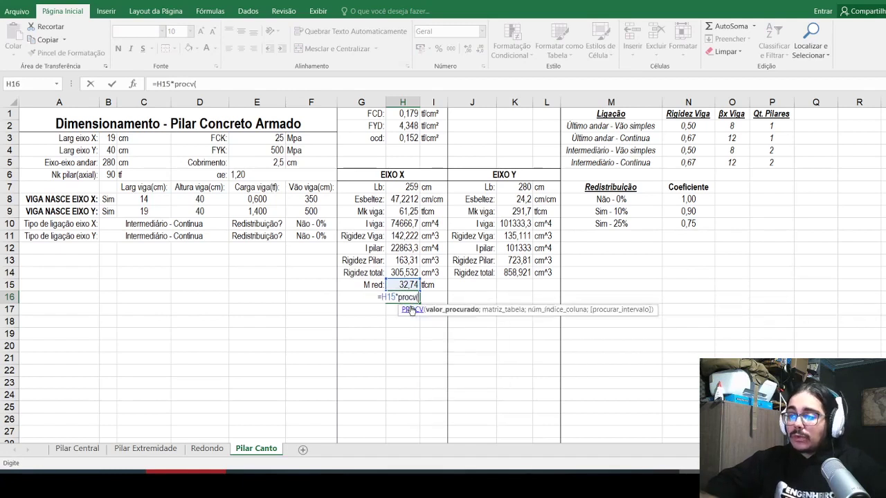
pyautogui.click(142, 220)
pyautogui.write(';')
pyautogui.moveTo(612, 126); pyautogui.dragTo(768, 164)
pyautogui.write(';')
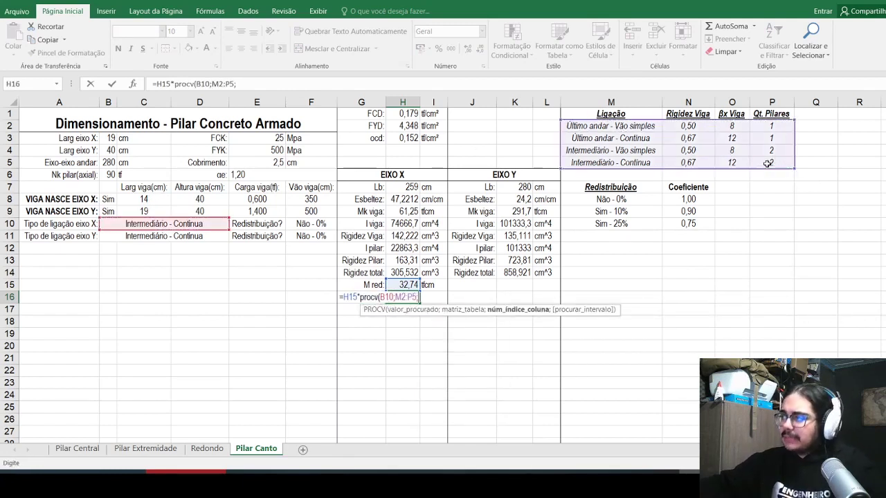
pyautogui.write('4;falso)')
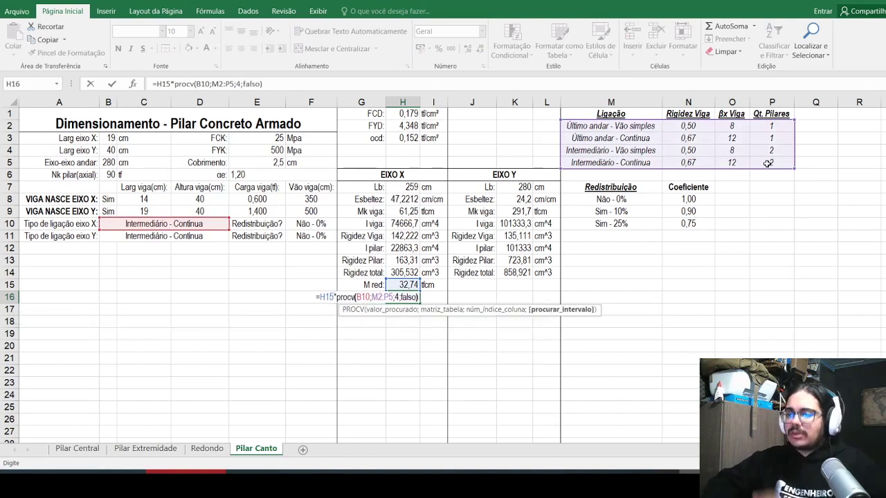
pyautogui.press('Return')
pyautogui.press('Up')
pyautogui.press('Right')
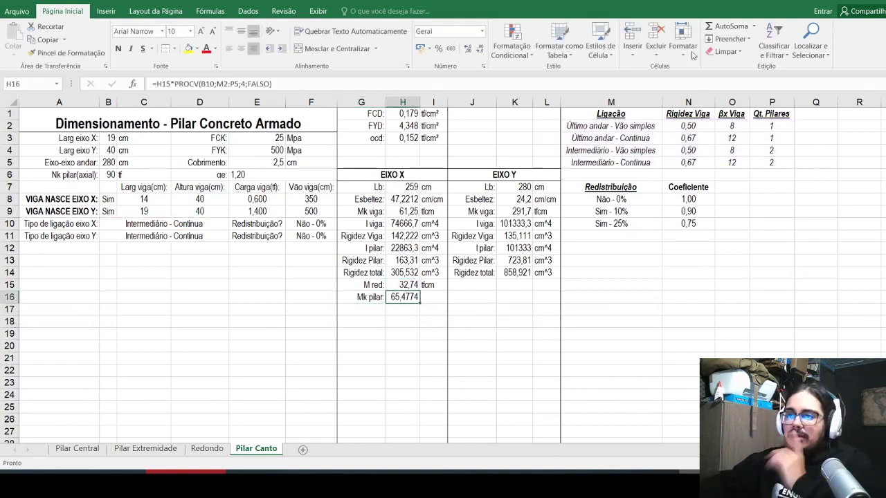
# Step: Change the H16 formula to =H15/PROCV(B10;M2:P5;4;FALSO) and show the result with two decimals
pyautogui.click(173, 83)
pyautogui.press('BackSpace')
pyautogui.write('/')
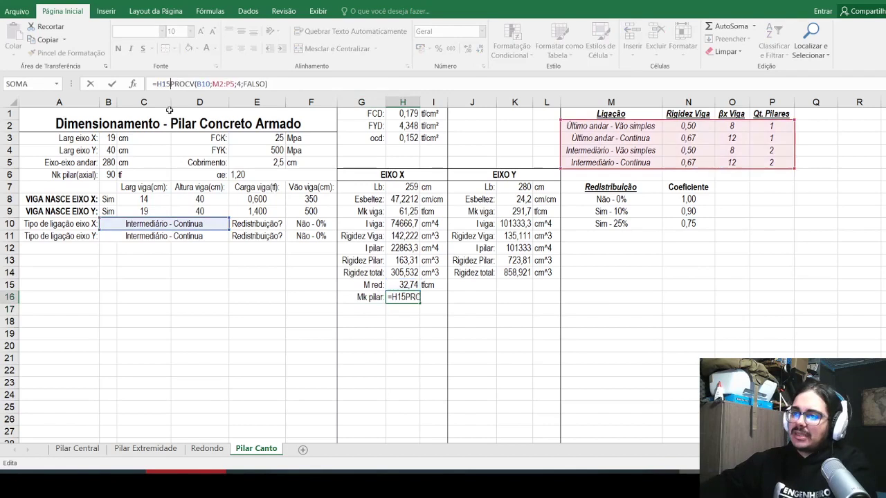
pyautogui.press('Return')
pyautogui.press('Up')
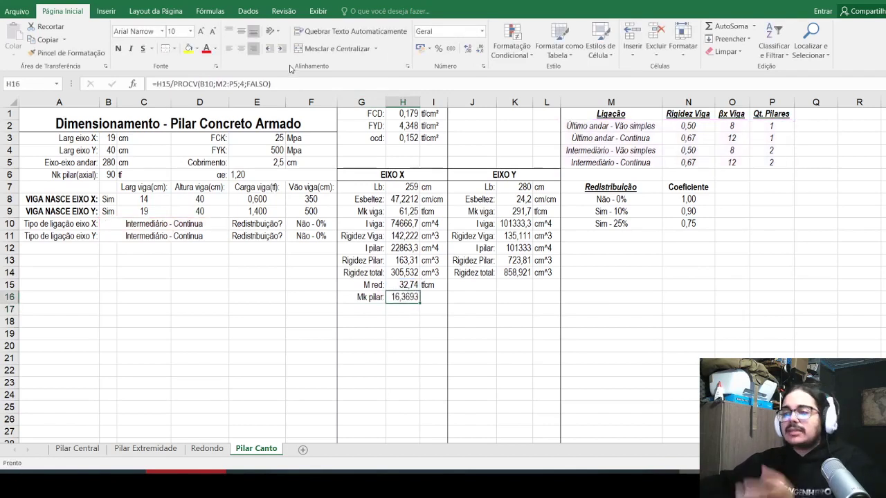
pyautogui.click(478, 48)
pyautogui.click(478, 48)
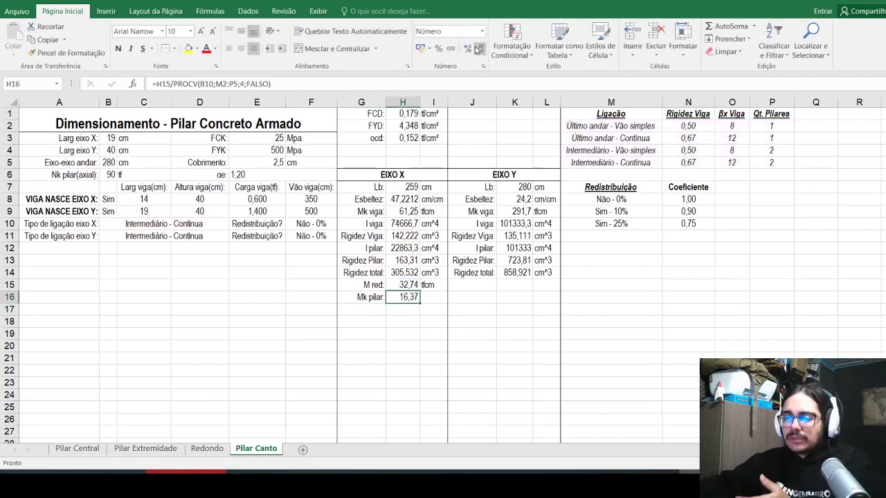
# Step: Enter the unit tfcm for Mk pilar in I16
pyautogui.click(428, 299)
pyautogui.write('tfcm')
pyautogui.press('Return')
# Step: Copy the M red row G15:I15 into J15:L15 of the EIXO Y block
pyautogui.press('Up')
pyautogui.press('Up')
pyautogui.press('Left')
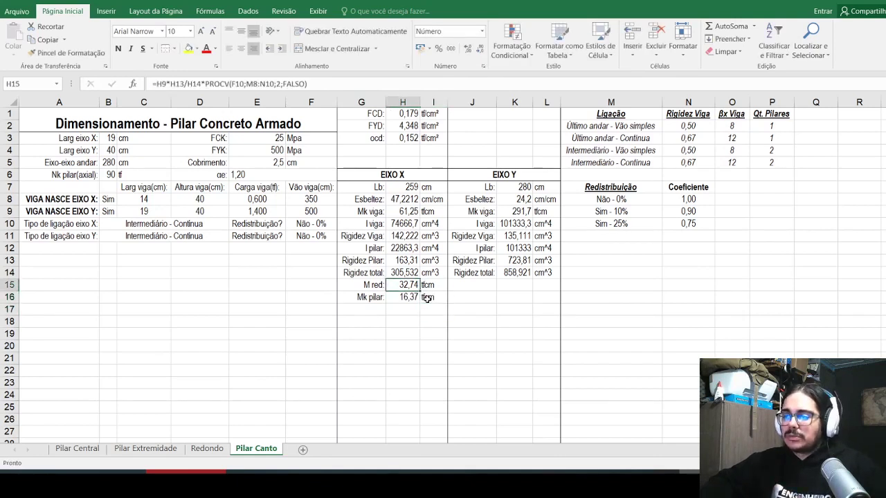
pyautogui.press('Left')
pyautogui.hotkey('shift', 'Right')
pyautogui.hotkey('shift', 'Right')
pyautogui.hotkey('ctrl', 'c')
pyautogui.click(468, 286)
pyautogui.hotkey('ctrl', 'v')
pyautogui.press('Escape')
# Step: Correct the lookup references of the Y-axis M red formula in K15 to PROCV(F11;M8:N10;2;FALSO)
pyautogui.press('Right')
pyautogui.click(226, 82)
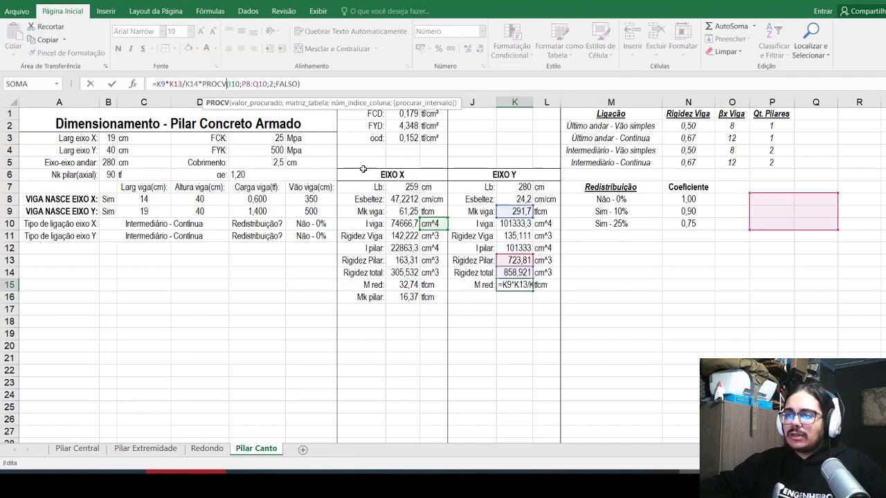
pyautogui.click(311, 223)
pyautogui.click(311, 236)
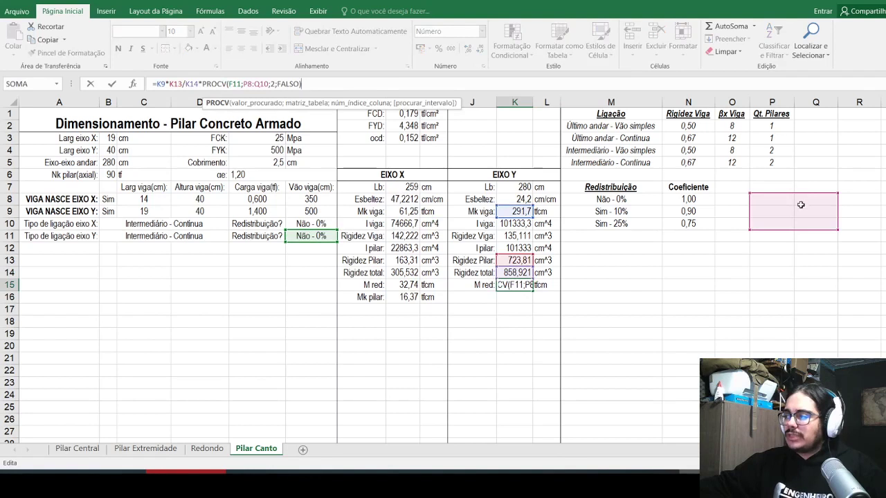
pyautogui.moveTo(800, 198); pyautogui.dragTo(685, 205)
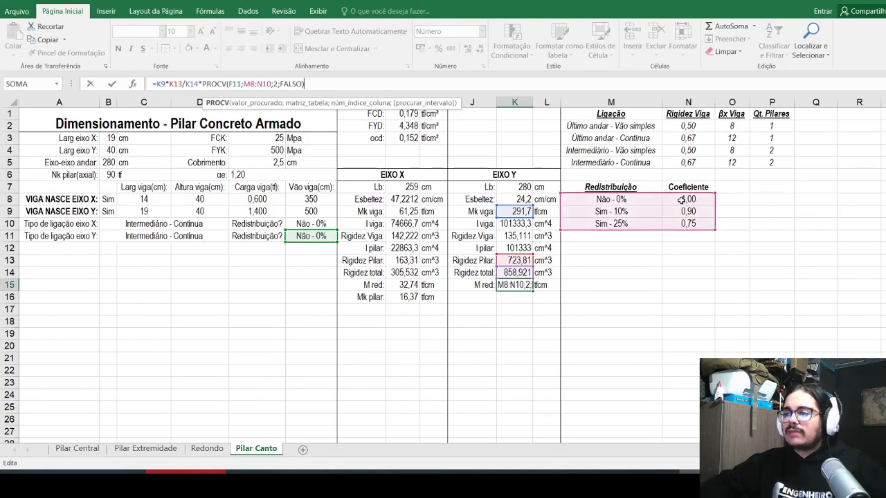
pyautogui.press('Return')
pyautogui.press('Up')
pyautogui.click(529, 199)
pyautogui.click(502, 284)
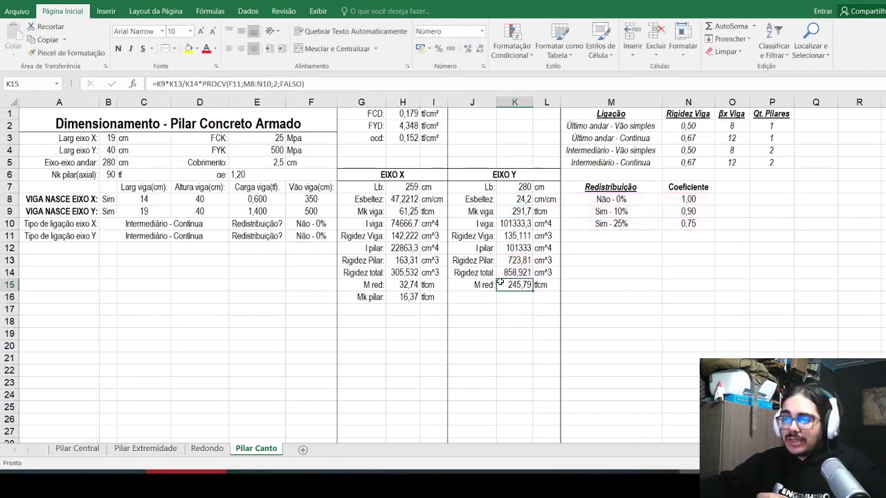
# Step: Label J16 in the EIXO Y block "Mk pilar:"
pyautogui.click(475, 298)
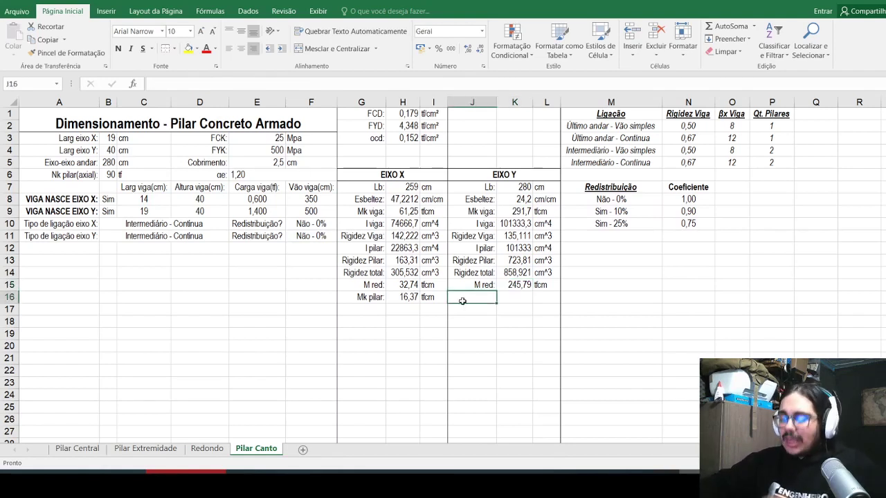
pyautogui.write('Mk pilar:')
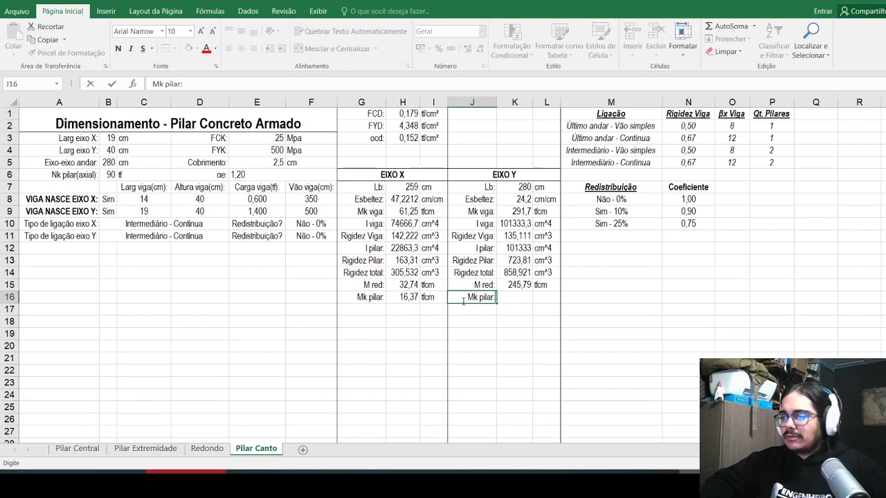
pyautogui.press('Tab')
# Step: Copy the text of the X-axis Mk pilar formula in H16, =H15/PROCV(B10;M2:P5;4;FALSO), into K16 without shifting its references
pyautogui.click(409, 297)
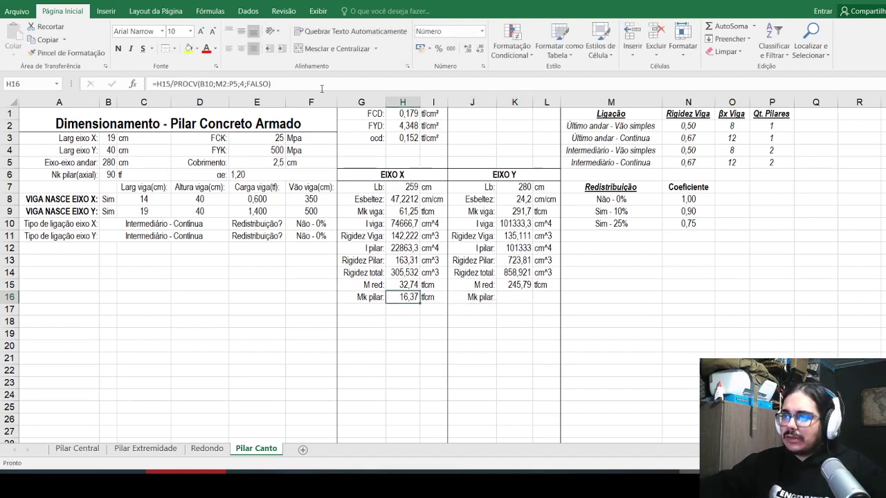
pyautogui.press('F2')
pyautogui.hotkey('shift', 'Home')
pyautogui.hotkey('ctrl', 'c')
pyautogui.press('Tab')
pyautogui.press('Tab')
pyautogui.press('Tab')
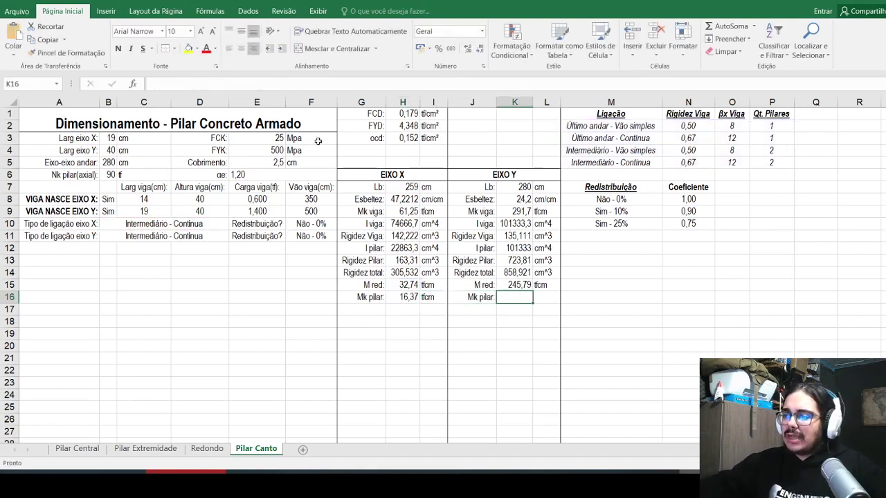
pyautogui.click(257, 84)
pyautogui.hotkey('ctrl', 'v')
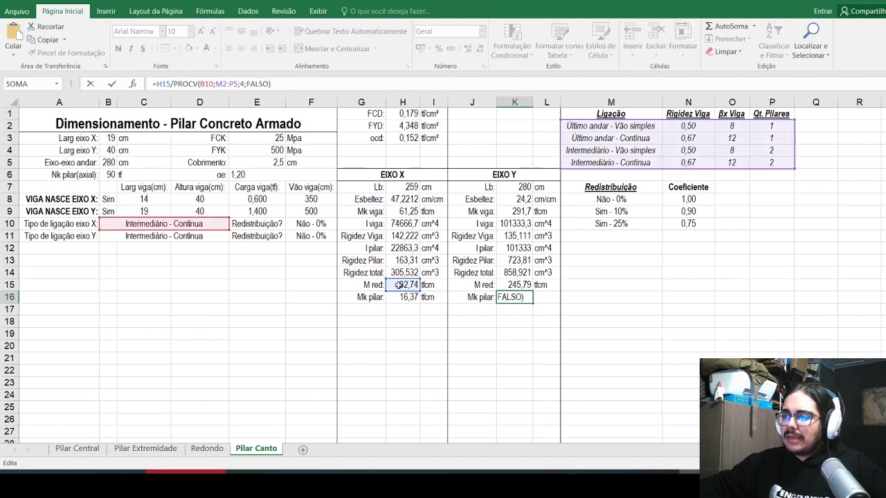
# Step: Repoint the K16 formula to the Y-axis M red in K15 and the Y-axis connection type in B11
pyautogui.moveTo(396, 277); pyautogui.dragTo(508, 283)
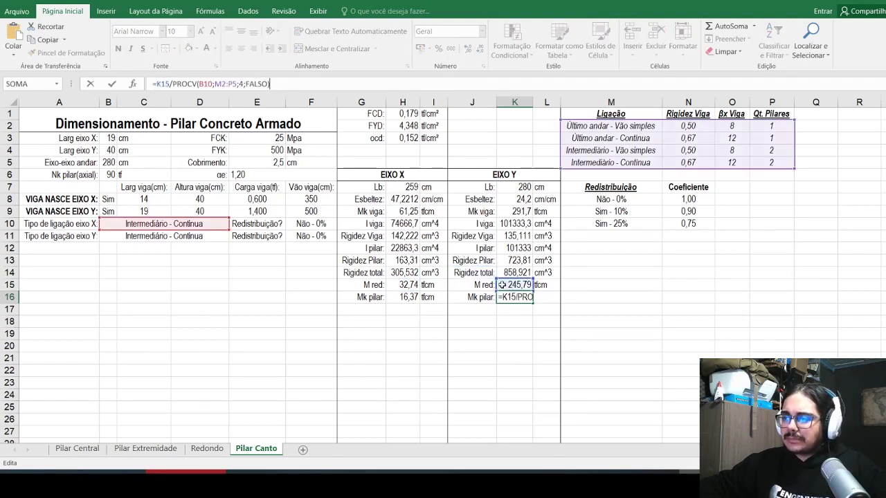
pyautogui.moveTo(207, 221); pyautogui.dragTo(211, 235)
pyautogui.press('Return')
# Step: Copy the unit tfcm from L15 into L16 for the Y-axis Mk pilar
pyautogui.press('Up')
pyautogui.press('Left')
pyautogui.press('Left')
pyautogui.press('Right')
pyautogui.press('Right')
pyautogui.press('Right')
pyautogui.press('Up')
pyautogui.hotkey('ctrl', 'c')
pyautogui.press('Down')
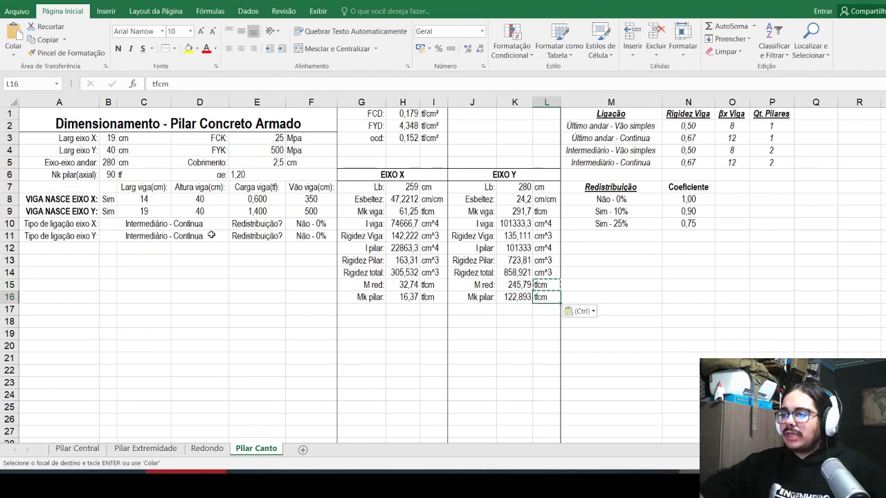
pyautogui.press('Return')
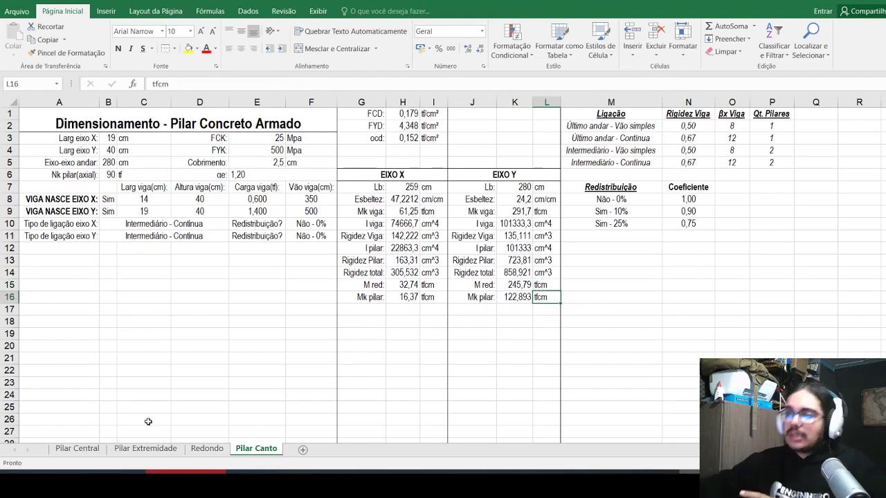
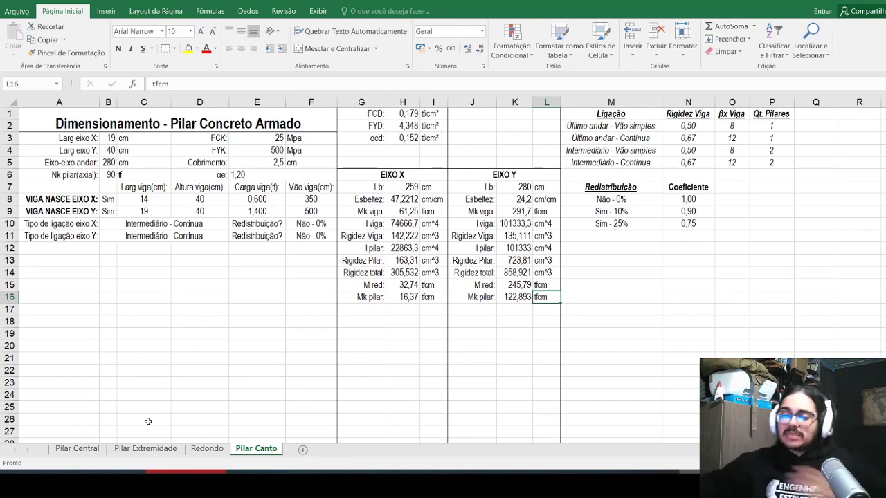
# Step: Consult the Pilar Extremidade sheet and label G17 of the Pilar Canto sheet "Exc acidental:"
pyautogui.click(153, 449)
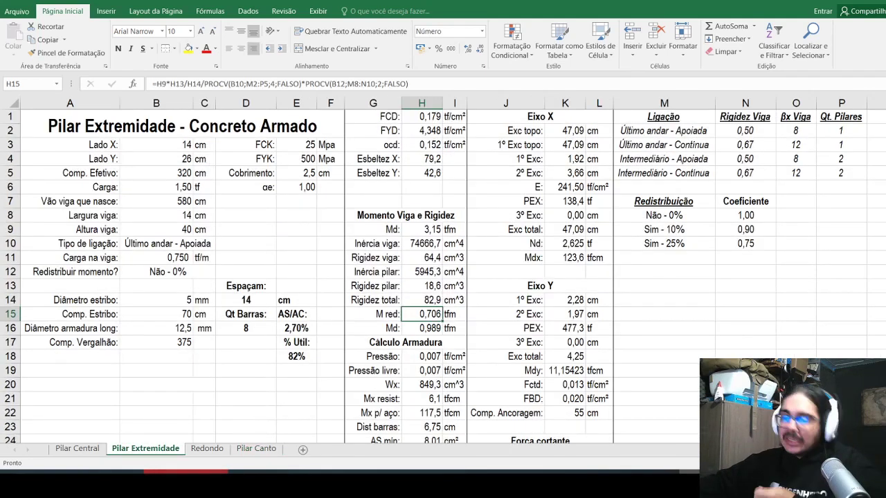
pyautogui.click(266, 449)
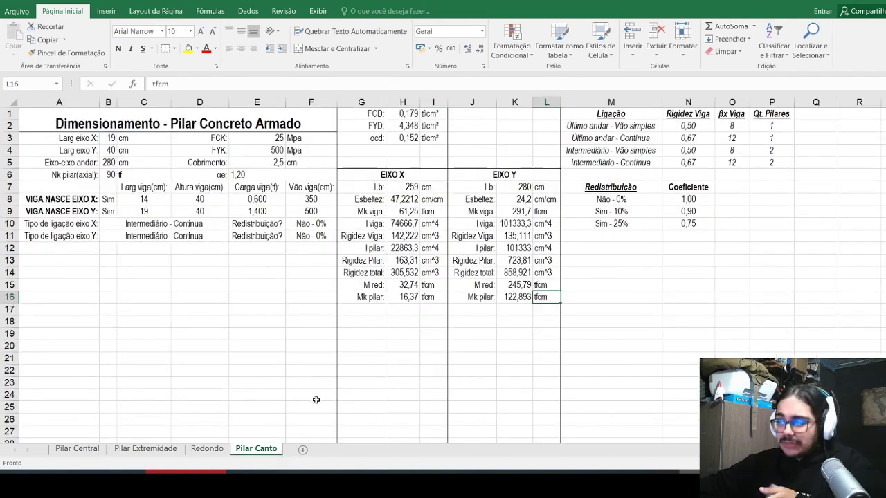
pyautogui.click(370, 309)
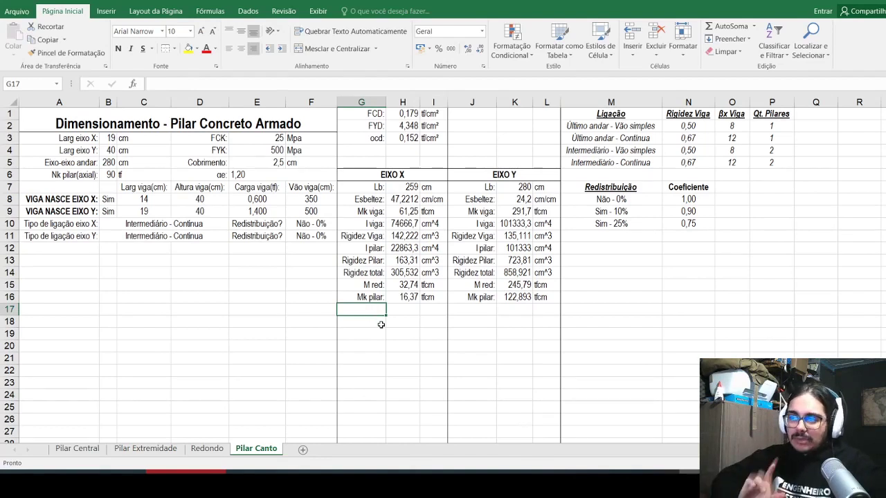
pyautogui.write('Exc')
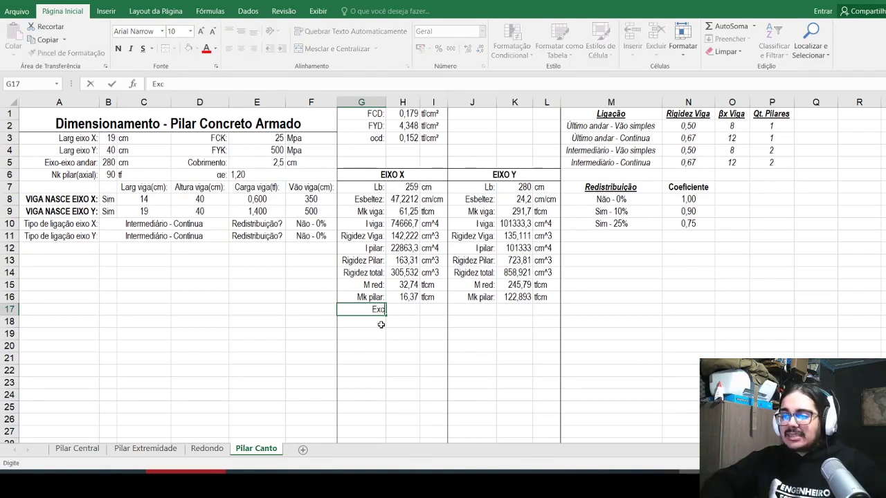
pyautogui.write(' acidental:')
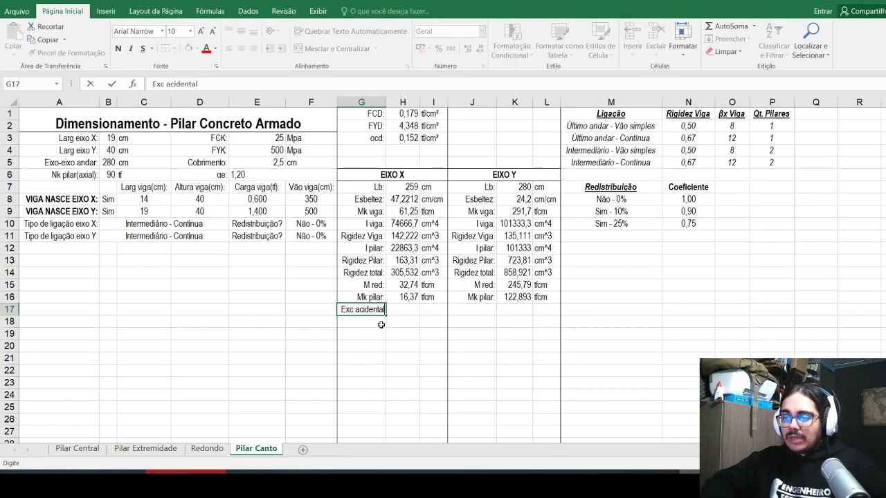
pyautogui.press('Tab')
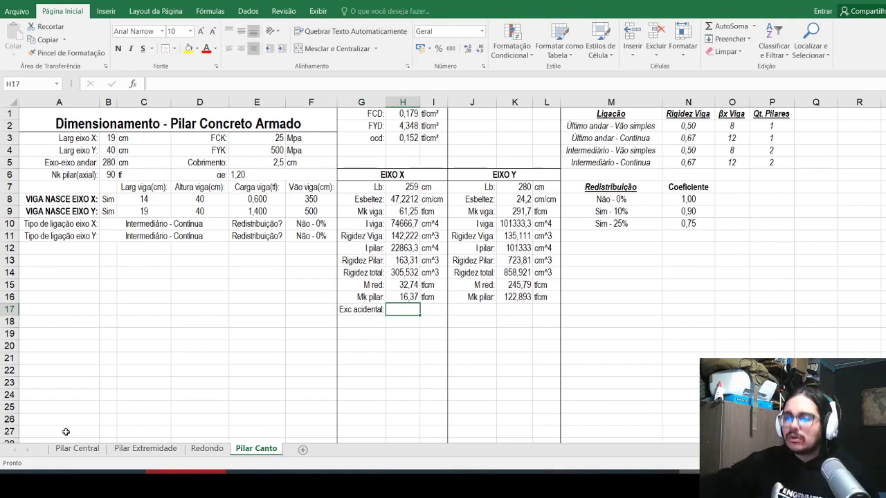
# Step: Review the Eixo X eccentricity rows and the Mdx formula in K11 of Pilar Extremidade, and return to Pilar Canto
pyautogui.click(117, 450)
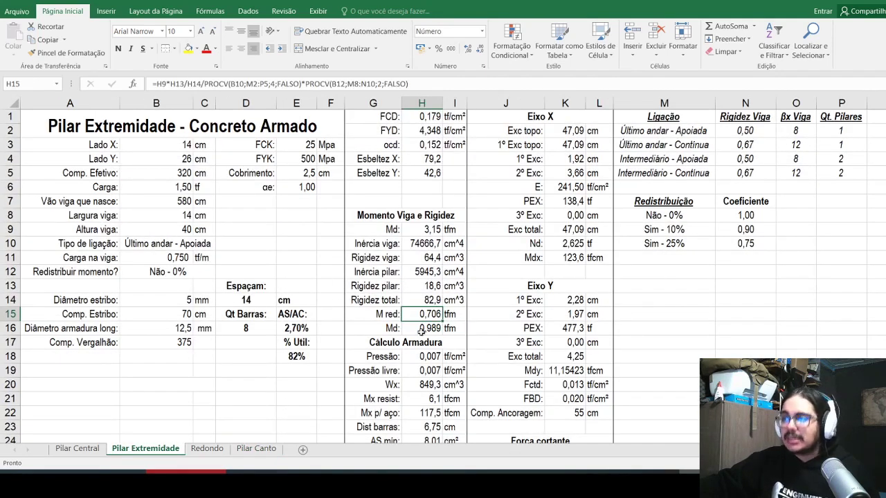
pyautogui.click(567, 255)
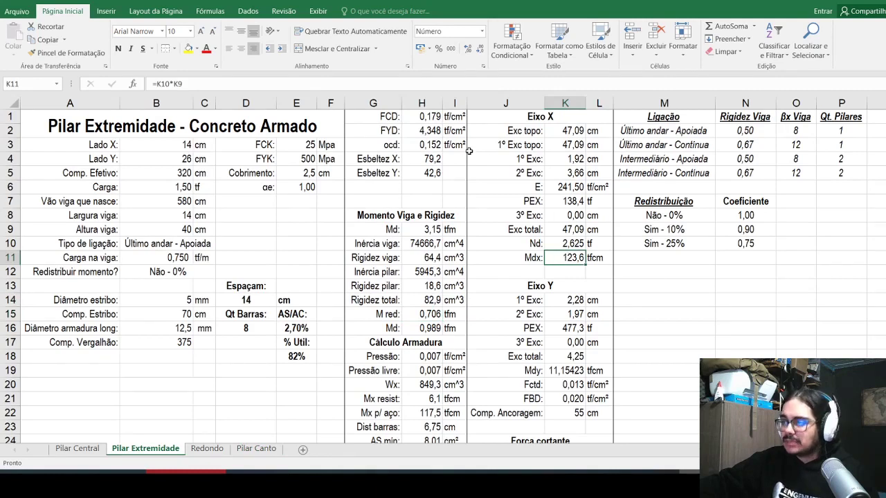
pyautogui.click(175, 84)
pyautogui.press('Escape')
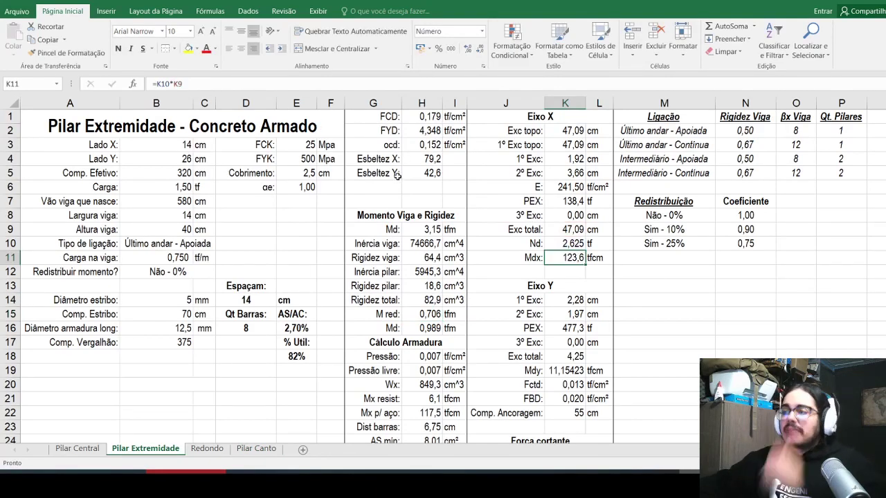
pyautogui.scroll(-2, 431, 268)
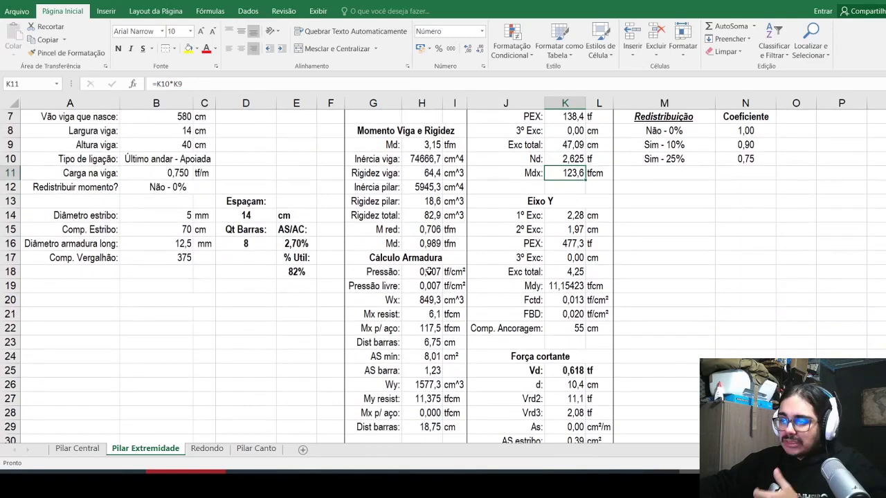
pyautogui.click(254, 450)
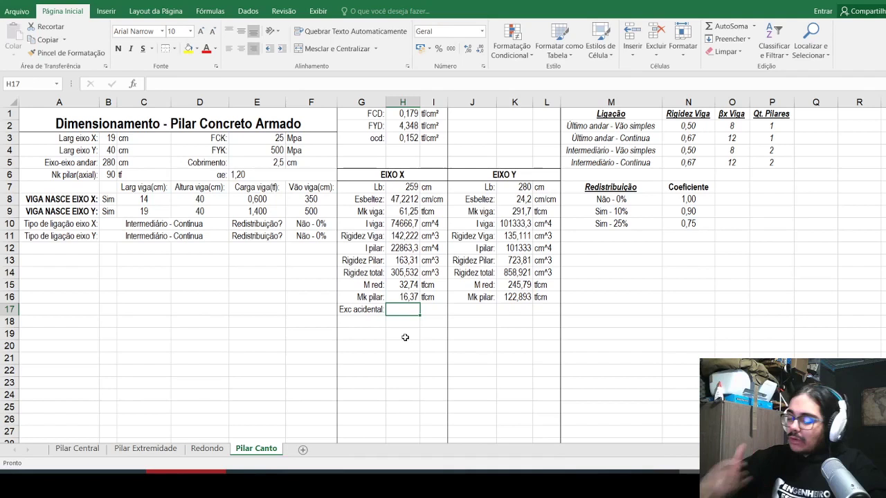
# Step: Calculate the X-axis accidental eccentricity in H17 with =B5/400 and show it with two decimals
pyautogui.write('=')
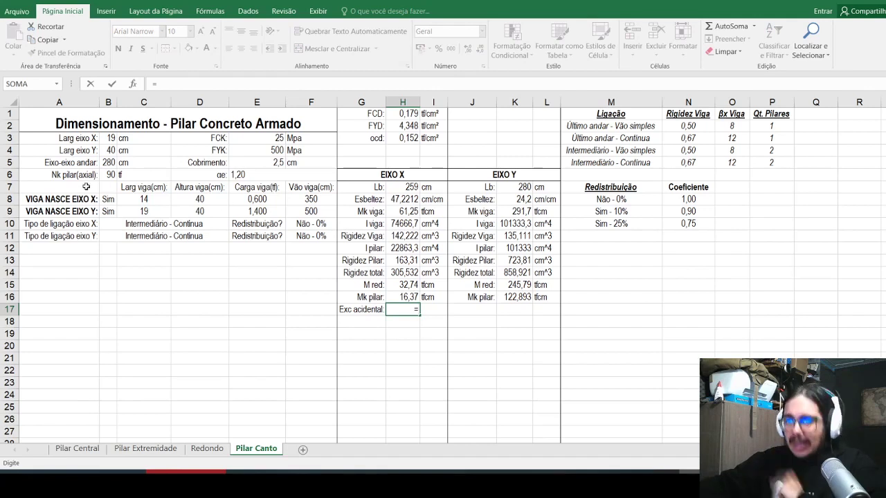
pyautogui.click(107, 162)
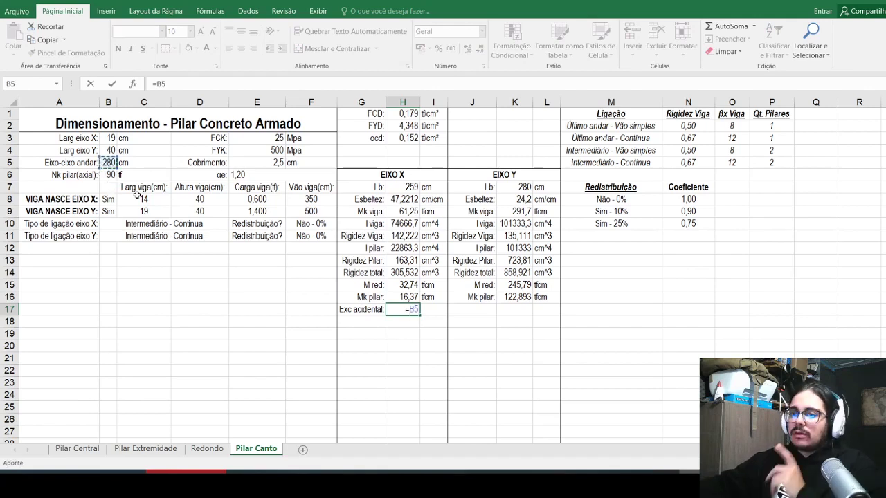
pyautogui.write('/14')
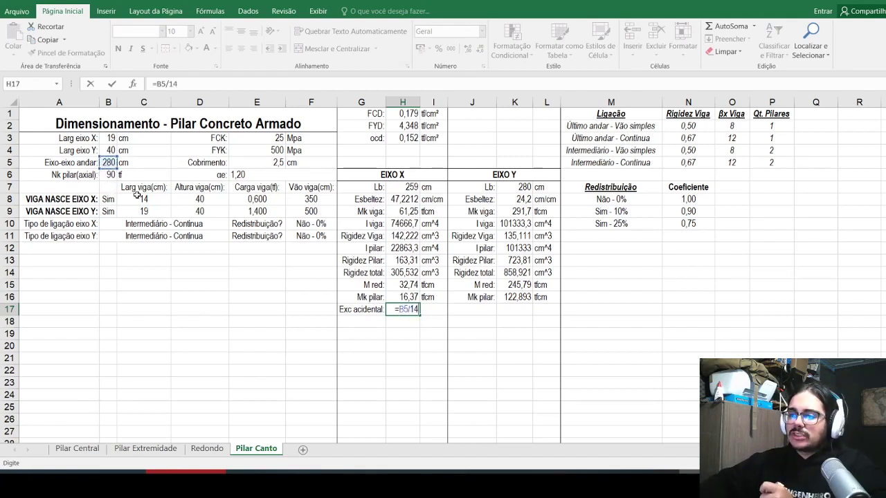
pyautogui.press('BackSpace')
pyautogui.press('BackSpace')
pyautogui.write('400')
pyautogui.hotkey('ctrl', 'Return')
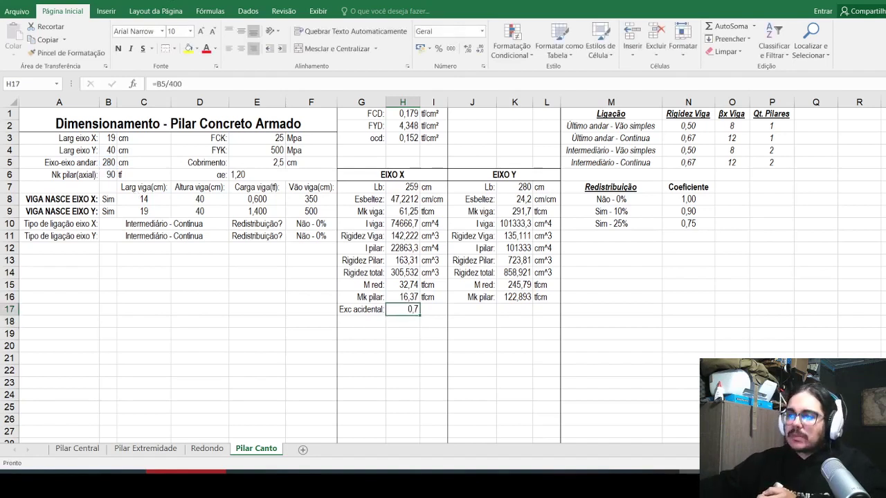
pyautogui.click(468, 48)
pyautogui.press('Escape')
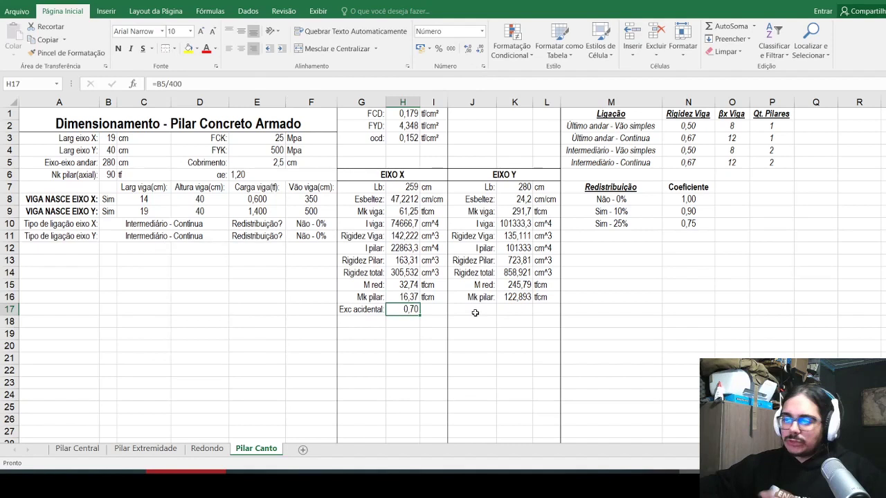
# Step: Label J17 "Exc acidental:" in the EIXO Y block and link K17 to the X-axis value in H17
pyautogui.click(472, 309)
pyautogui.write('Exc a')
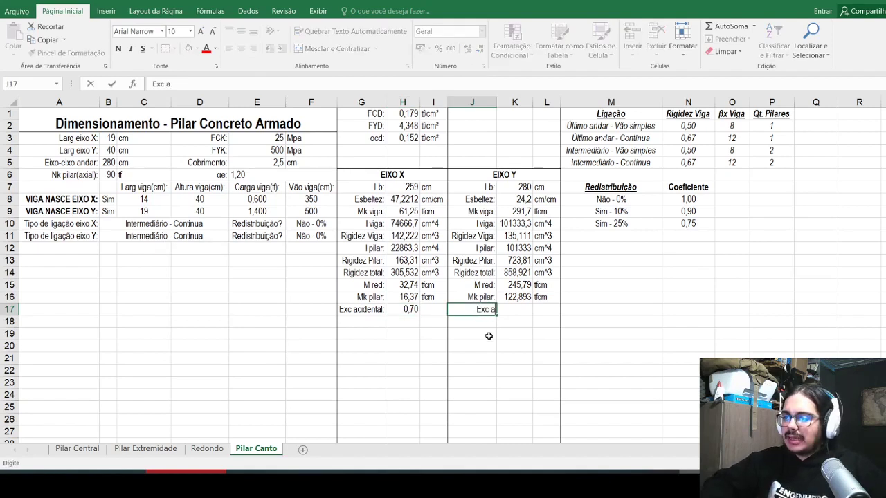
pyautogui.write('cidental:')
pyautogui.press('Tab')
pyautogui.write('=')
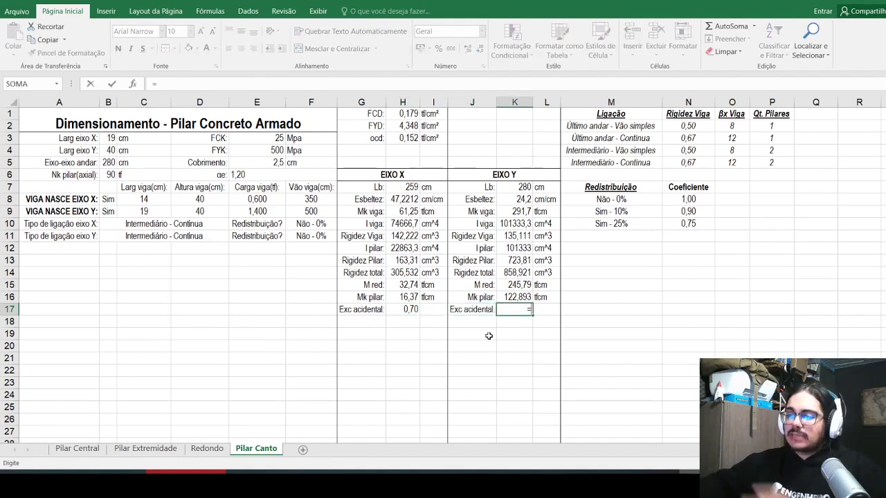
pyautogui.click(383, 308)
pyautogui.click(391, 307)
# Step: Enter the unit cm for the accidental eccentricity of both axes, in L17 and I17
pyautogui.press('Tab')
pyautogui.write('cm')
pyautogui.press('Return')
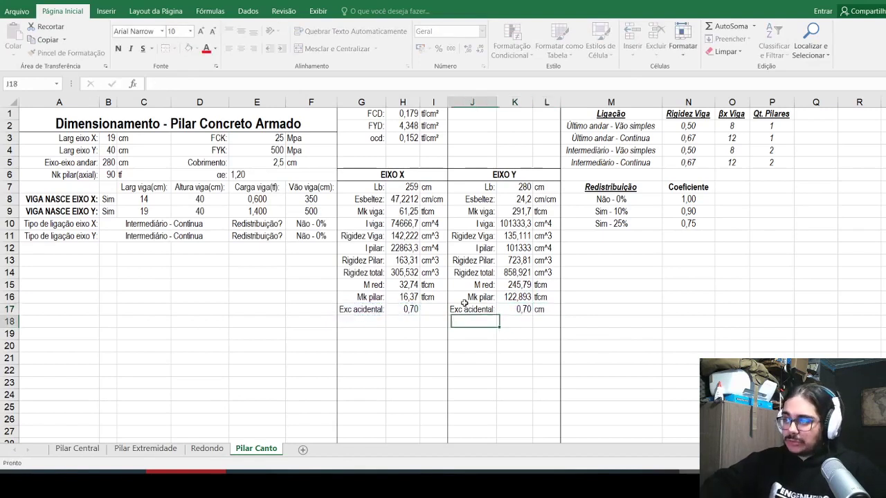
pyautogui.press('Up')
pyautogui.press('Right')
pyautogui.press('Left')
pyautogui.press('Left')
pyautogui.press('Left')
pyautogui.press('Tab')
pyautogui.write('cm')
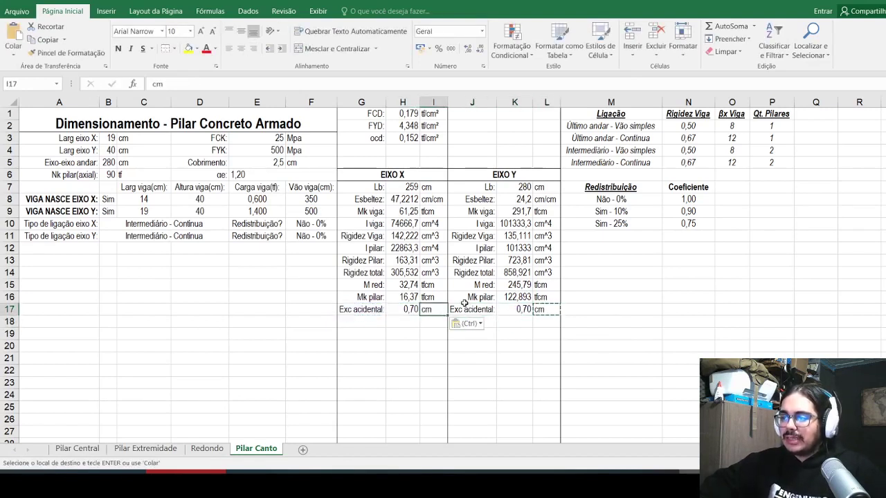
pyautogui.press('Return')
# Step: Label G18 "Exc 1º ordem:" and widen column G slightly to fit the text
pyautogui.press('Left')
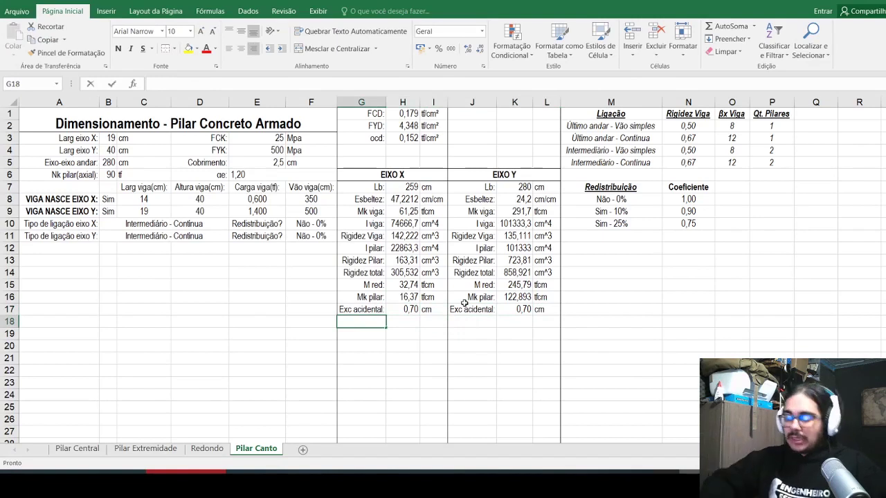
pyautogui.write('Exc 1º')
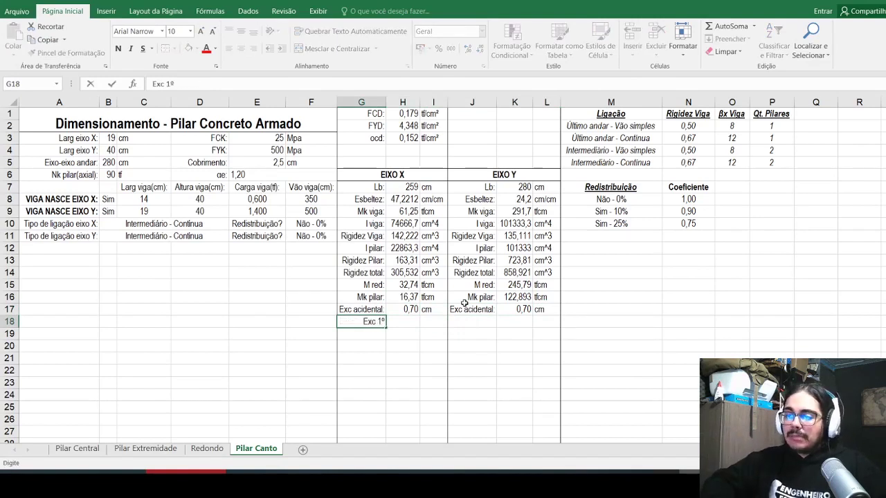
pyautogui.write(' ordem:')
pyautogui.press('Return')
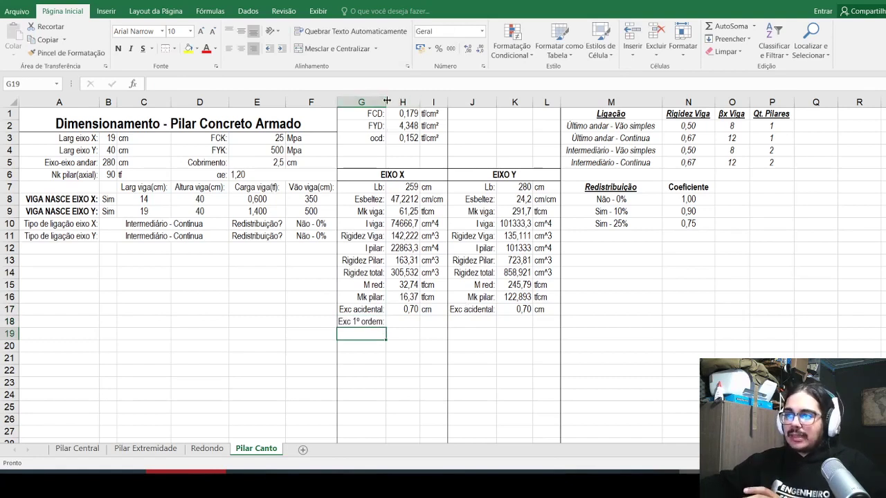
pyautogui.moveTo(385, 100); pyautogui.dragTo(390, 101)
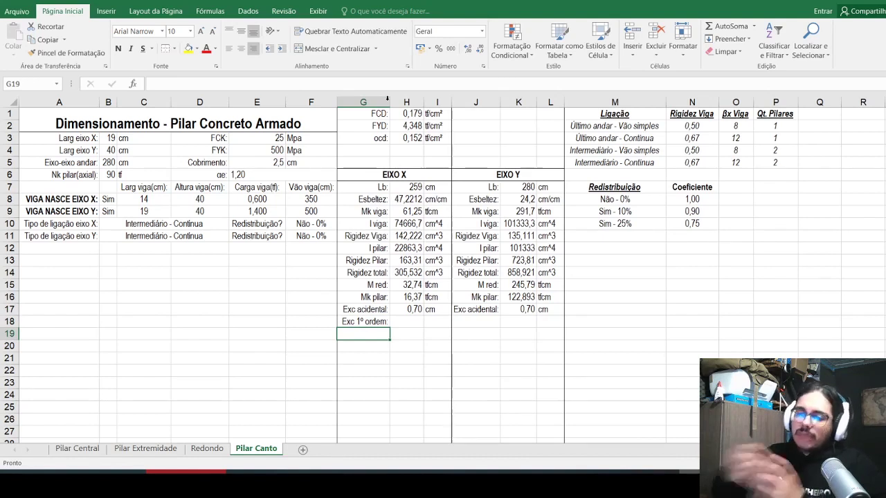
# Step: Calculate the X-axis first-order eccentricity in H18 with =1,5+0,03*B3 and enter its unit cm in I18
pyautogui.press('Up')
pyautogui.press('Right')
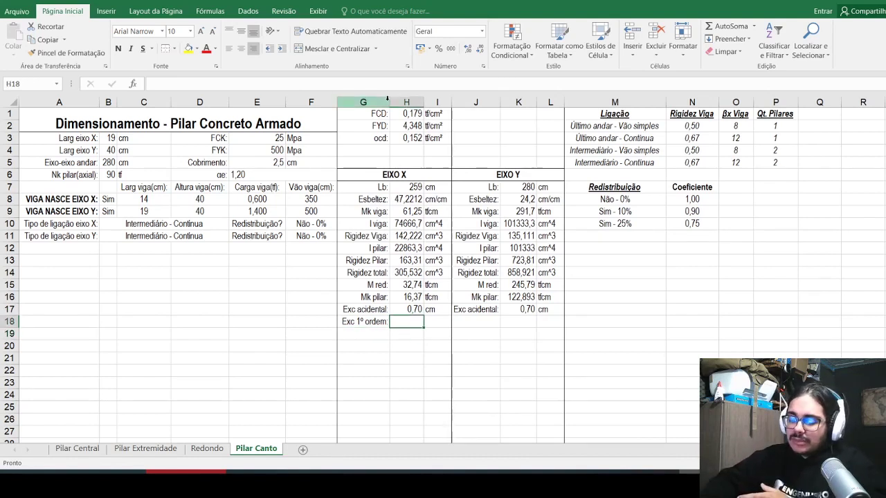
pyautogui.write('=')
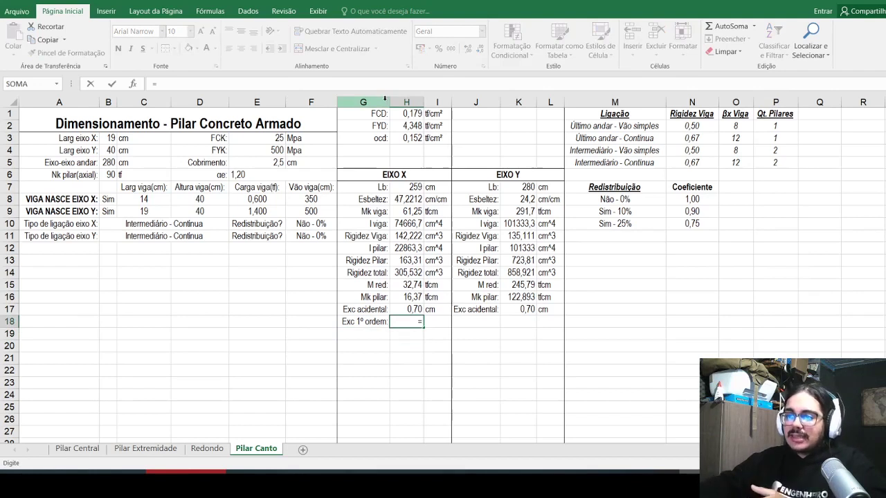
pyautogui.write('1,5+0,03*')
pyautogui.click(105, 138)
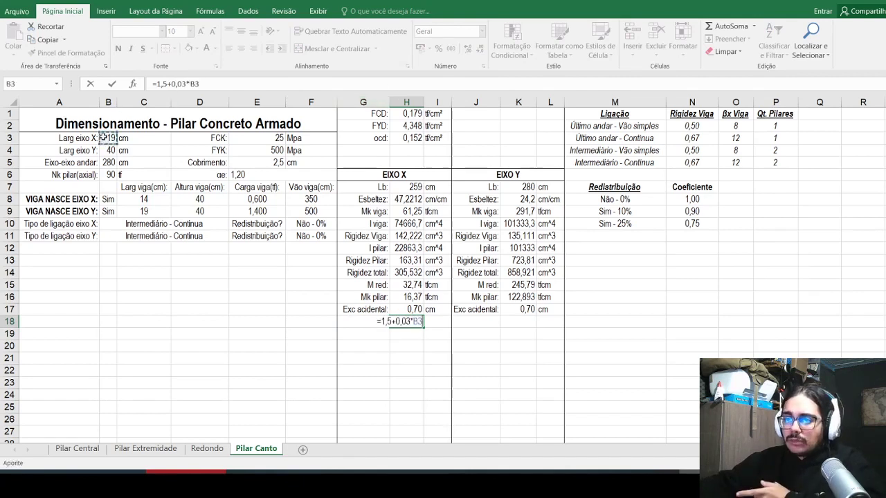
pyautogui.press('Return')
pyautogui.press('Up')
pyautogui.press('Right')
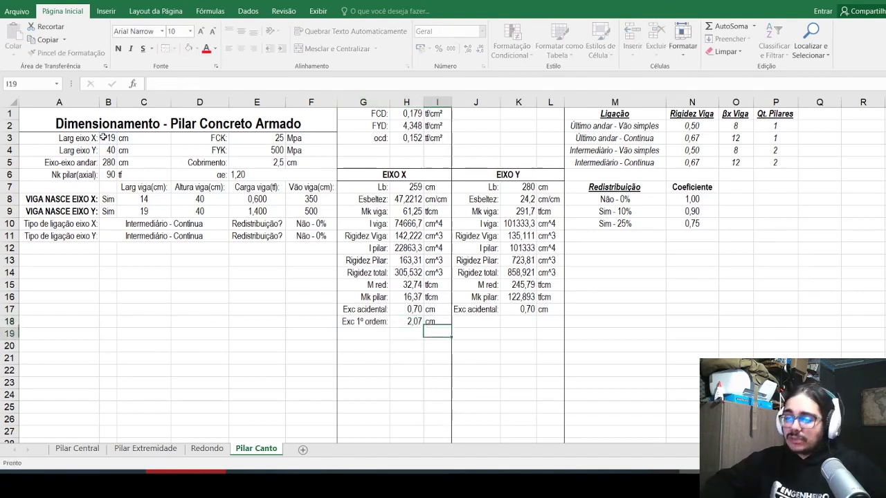
# Step: Label J18 "Exc 1º ordem:" in the EIXO Y block
pyautogui.press('Right')
pyautogui.write('Exc')
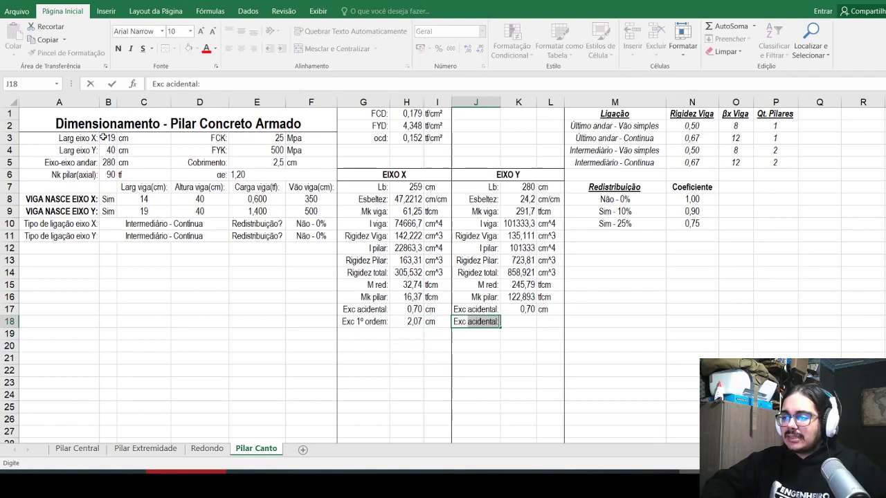
pyautogui.write(' 1º odr')
pyautogui.press('BackSpace')
pyautogui.press('BackSpace')
pyautogui.write('rdem:')
# Step: Calculate the Y-axis first-order eccentricity in K18 with =1,5+0,03*B4
pyautogui.press('Right')
pyautogui.write('=')
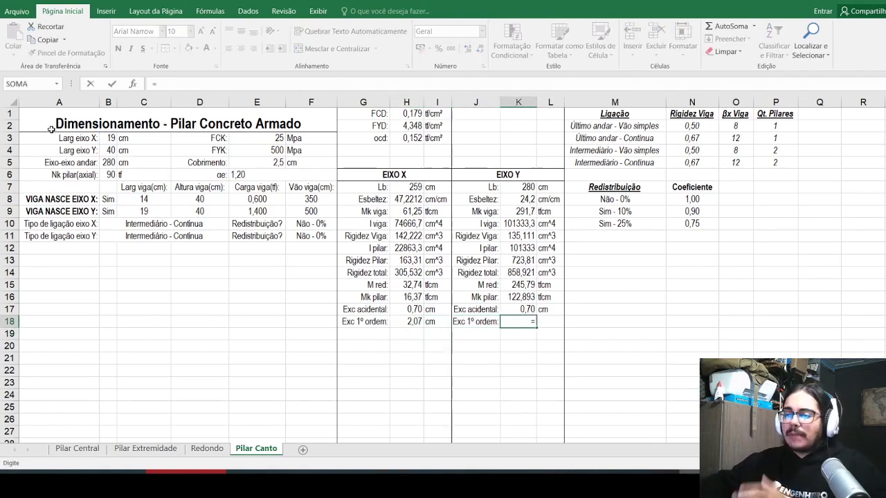
pyautogui.write('1,5+0,03*')
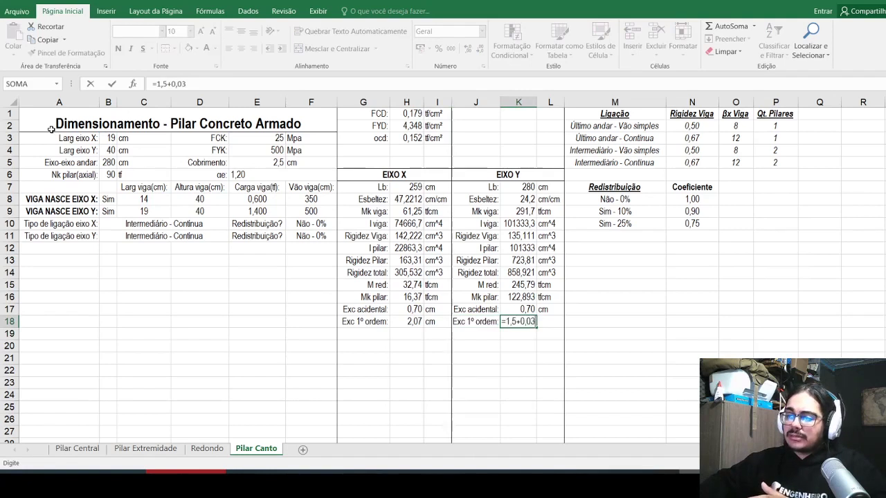
pyautogui.click(112, 149)
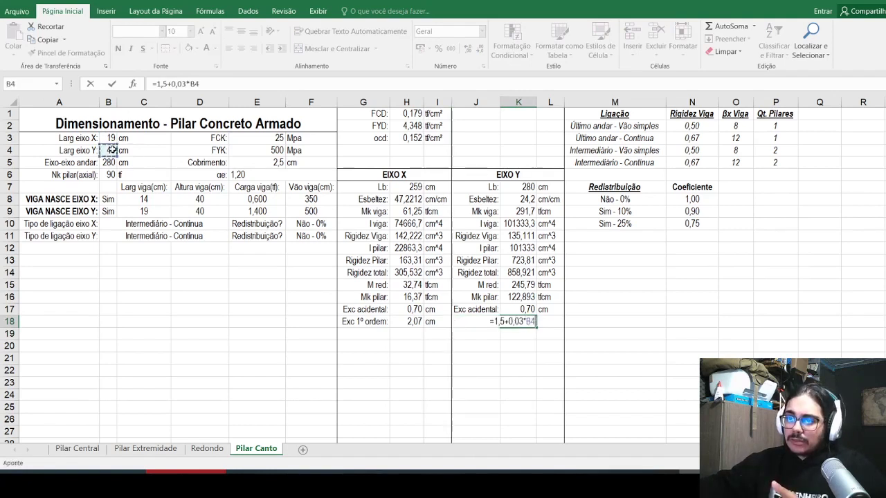
pyautogui.press('Return')
# Step: Enter the unit cm in L18 and show the Y-axis first-order eccentricity in K18 with two decimals
pyautogui.press('Left')
pyautogui.press('Up')
pyautogui.press('Right')
pyautogui.press('Right')
pyautogui.write('cm')
pyautogui.press('Left')
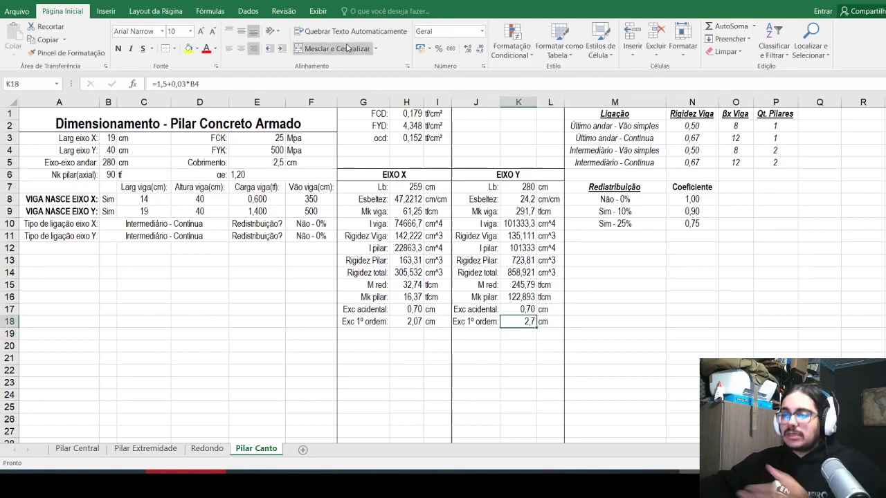
pyautogui.click(468, 49)
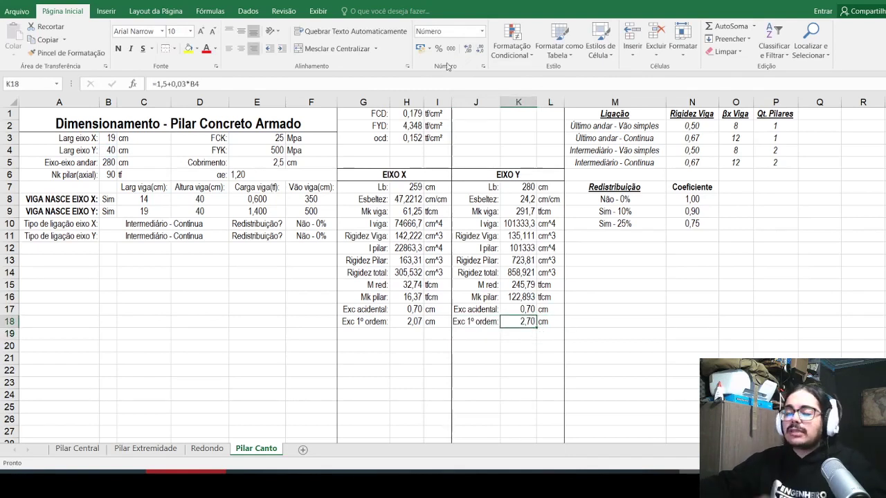
# Step: Label G19 "Exc 2º ordem:" in the EIXO X block, consulting the Pilar Extremidade sheet for the calculation order
pyautogui.click(358, 325)
pyautogui.click(355, 336)
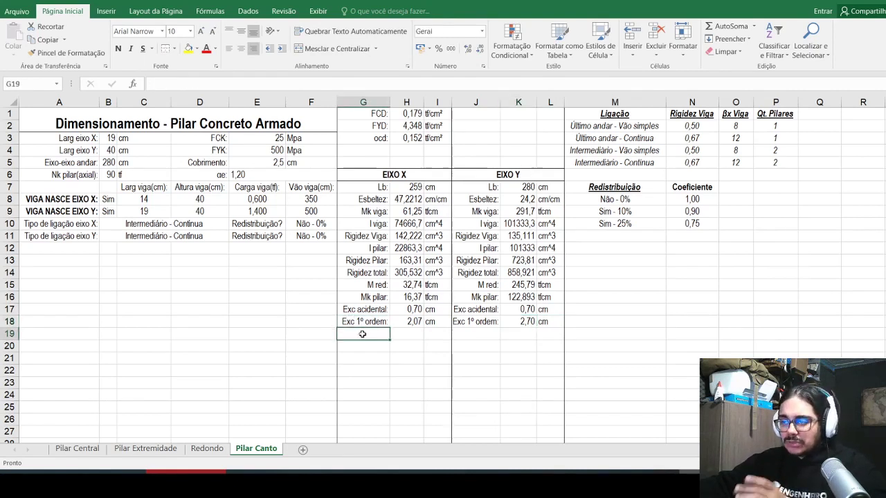
pyautogui.click(146, 449)
pyautogui.scroll(1, 513, 223)
pyautogui.click(257, 448)
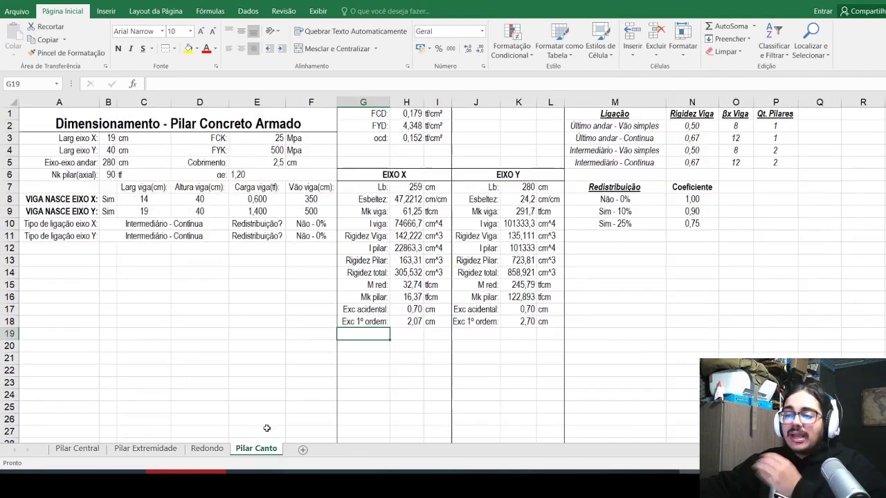
pyautogui.write('Ex')
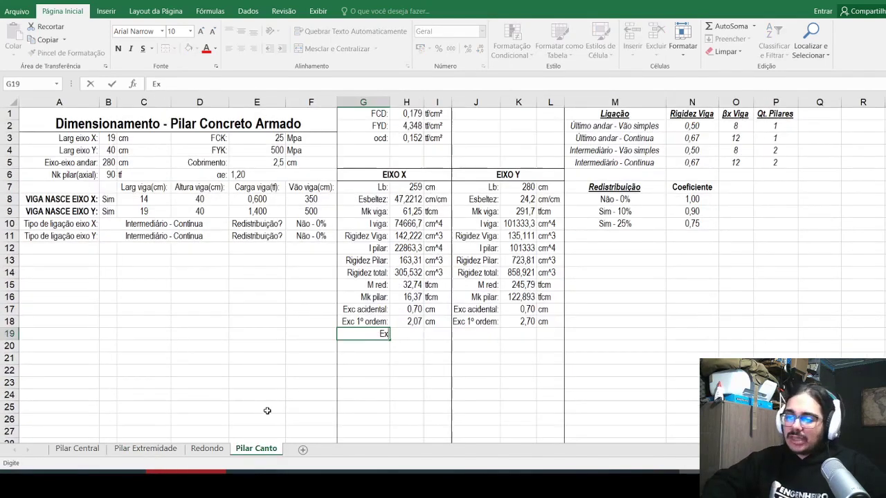
pyautogui.write('c 2º ordem:')
pyautogui.press('Return')
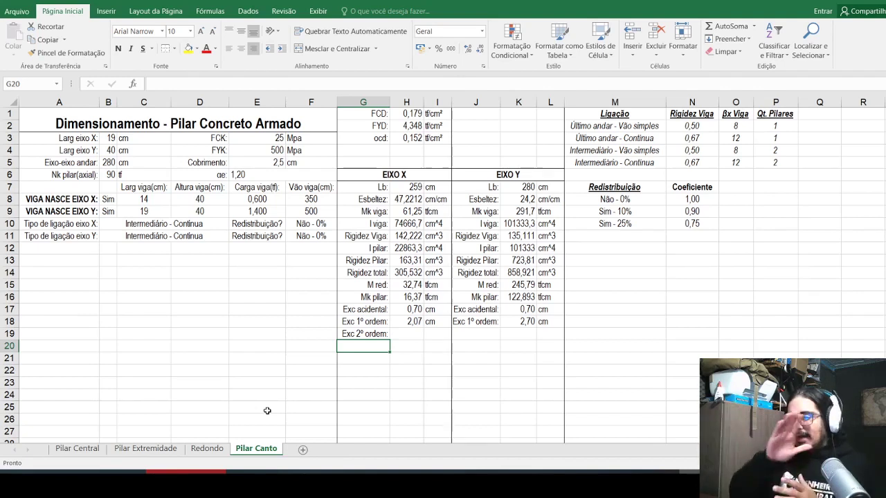
# Step: Calculate the X-axis second-order eccentricity in H19 with =B5^2/B3/2000, following the 2º Exc formula in K15 of the Pilar Extremidade sheet
pyautogui.press('Up')
pyautogui.press('Right')
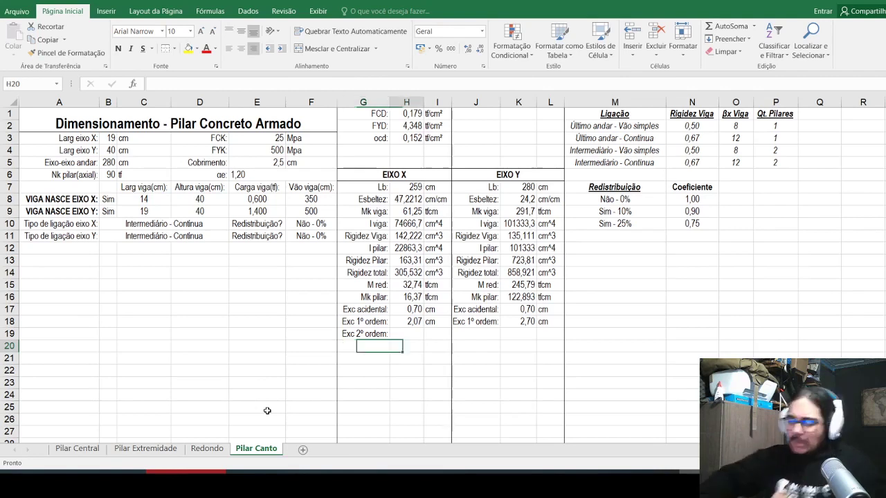
pyautogui.click(140, 449)
pyautogui.click(555, 277)
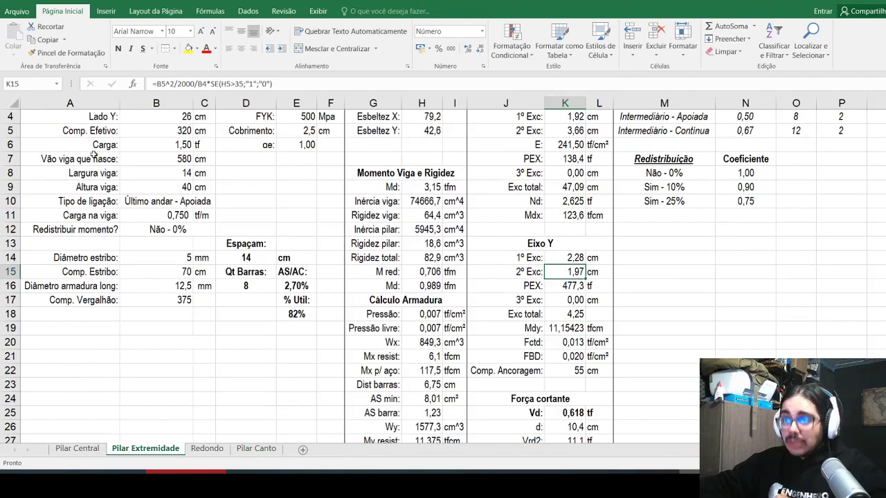
pyautogui.click(256, 449)
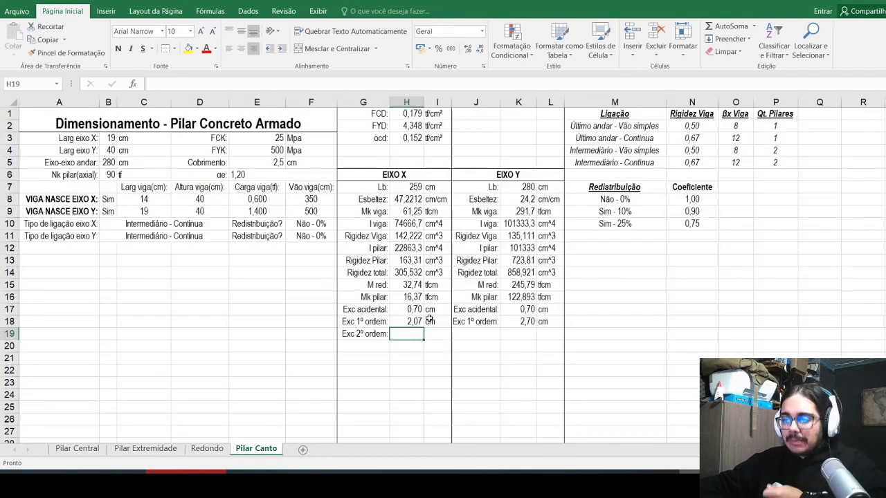
pyautogui.write('=')
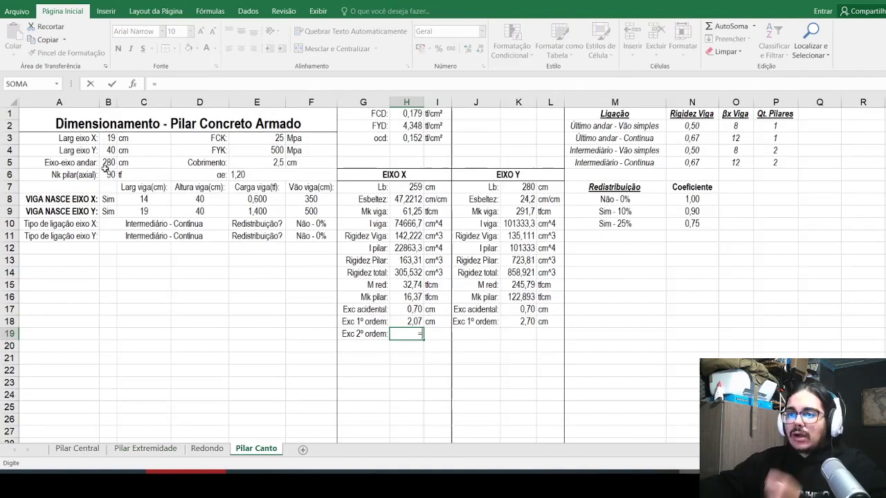
pyautogui.click(109, 161)
pyautogui.write('^2')
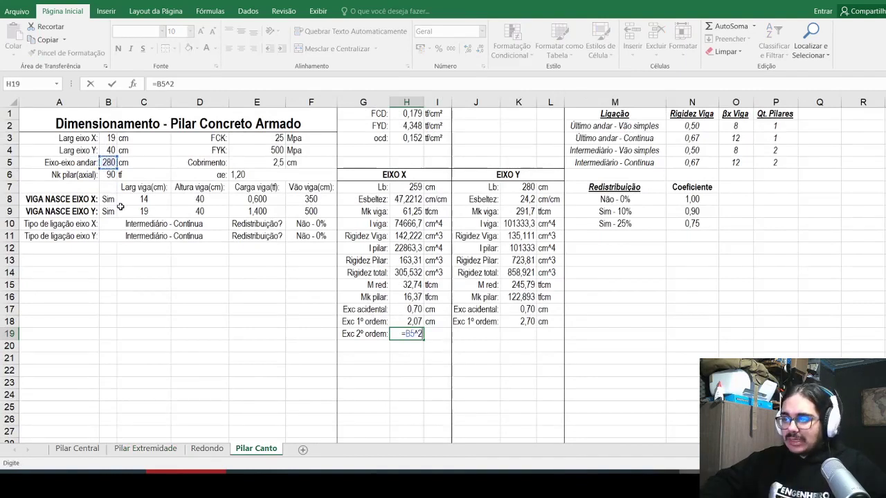
pyautogui.write('/')
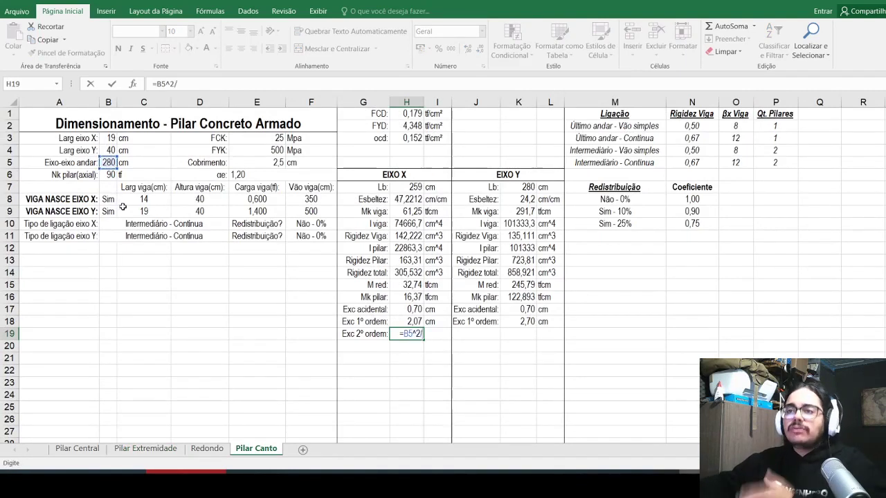
pyautogui.click(112, 139)
pyautogui.write('/2000')
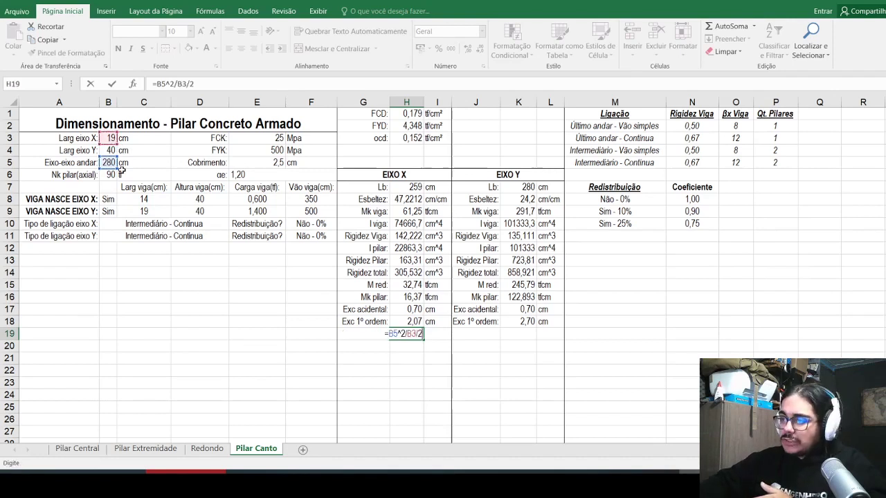
pyautogui.hotkey('ctrl', 'Return')
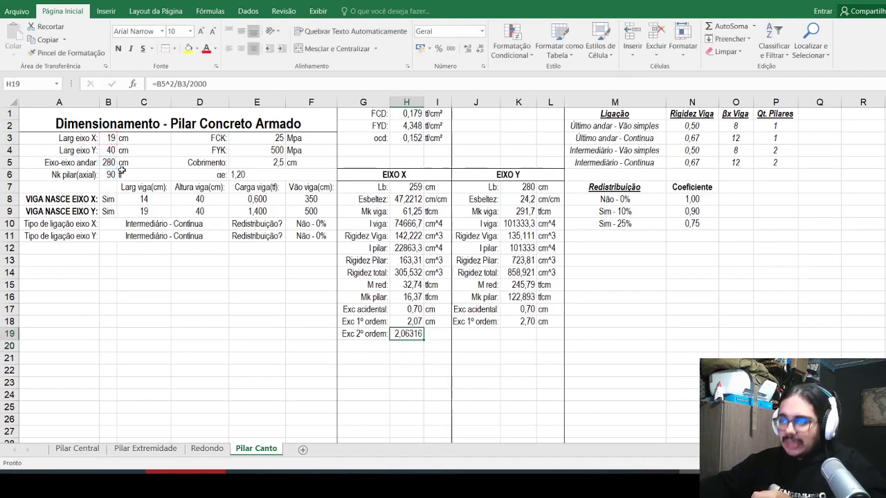
# Step: Extend the H19 formula with the slenderness condition *SE(H8<35;"0";"1"), modelled on the SE term in K15 of Pilar Extremidade
pyautogui.click(139, 449)
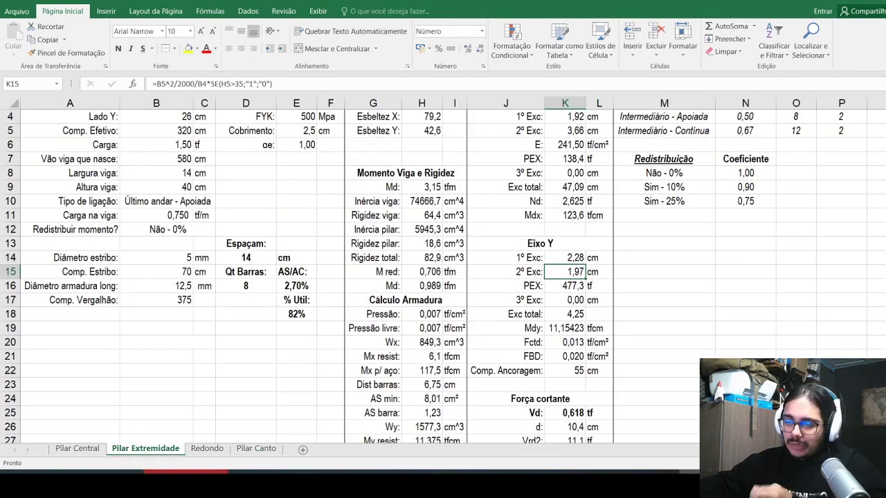
pyautogui.click(208, 82)
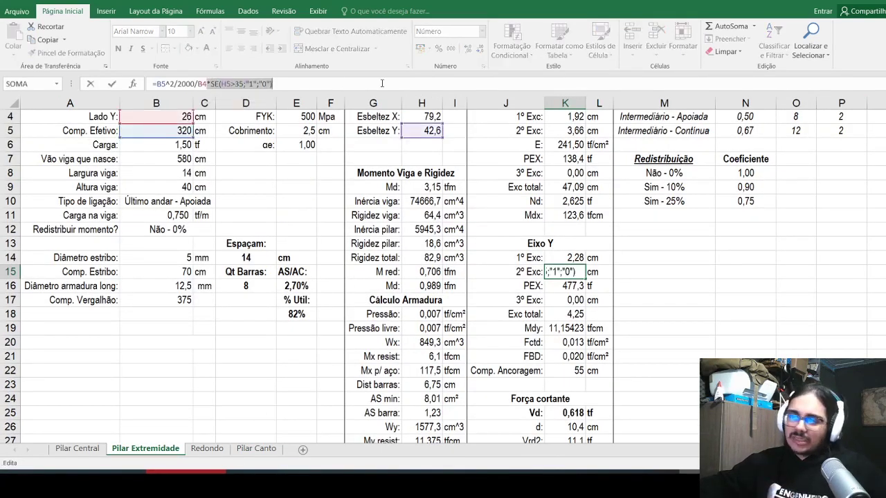
pyautogui.press('Return')
pyautogui.click(257, 449)
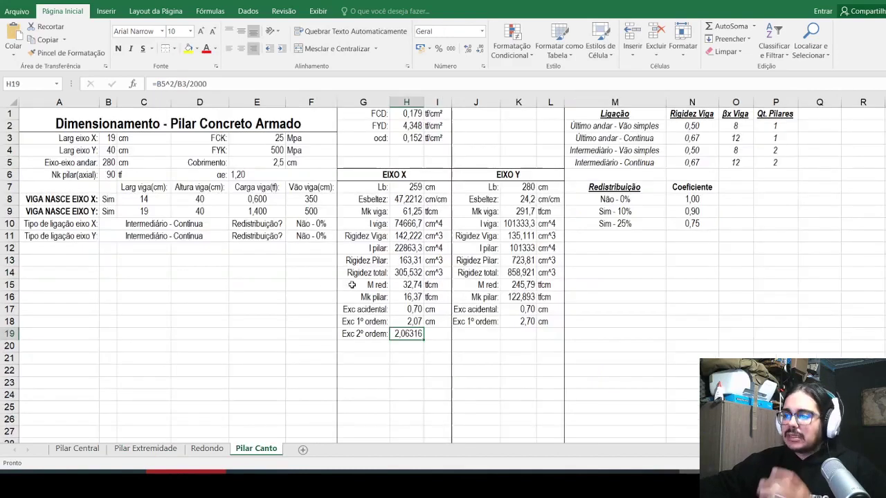
pyautogui.click(217, 84)
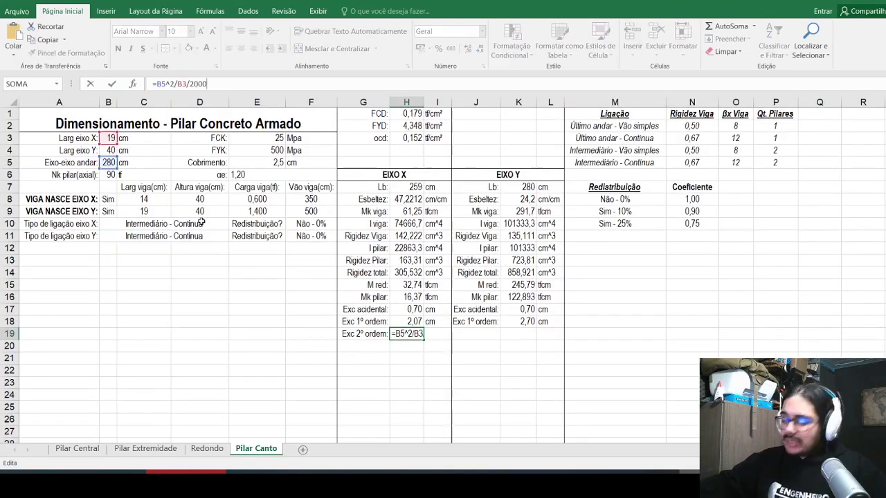
pyautogui.write('*se(')
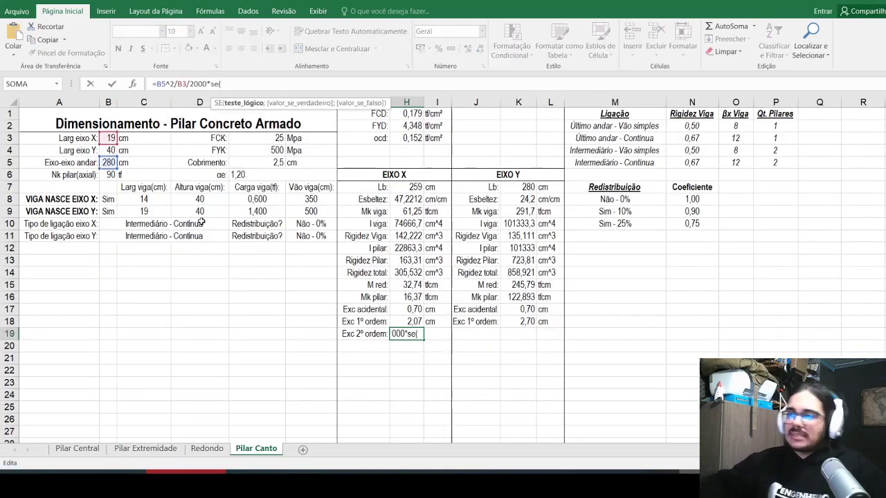
pyautogui.click(396, 199)
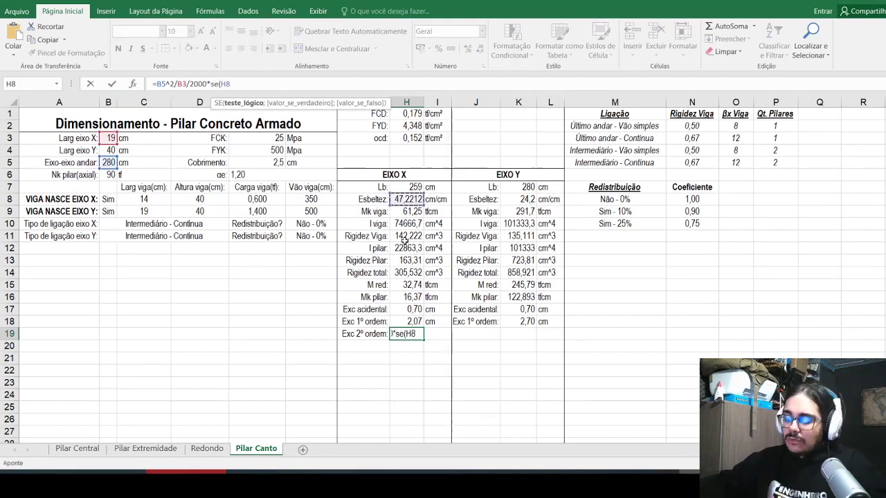
pyautogui.write('<35;"0";"1"')
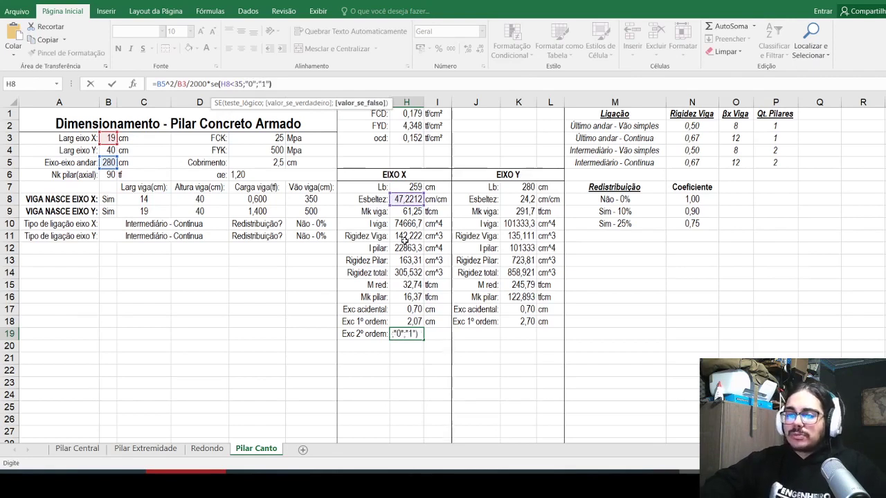
pyautogui.write(')')
pyautogui.hotkey('ctrl', 'Return')
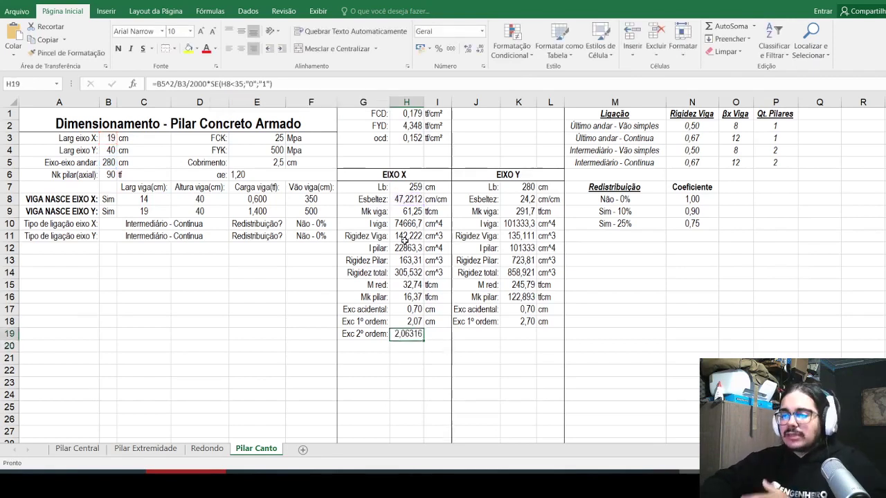
# Step: Show the X-axis second-order eccentricity in H19 with two decimals
pyautogui.click(477, 51)
pyautogui.click(477, 51)
pyautogui.click(477, 52)
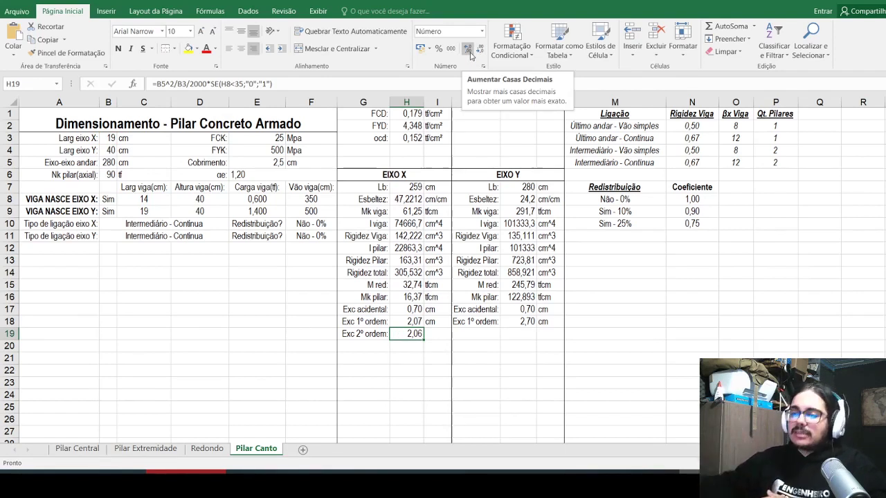
# Step: Copy the label "Exc 2º ordem:" from G19 to J19 and widen column J slightly to fit it
pyautogui.click(363, 332)
pyautogui.hotkey('ctrl', 'c')
pyautogui.click(471, 333)
pyautogui.hotkey('ctrl', 'v')
pyautogui.moveTo(477, 284); pyautogui.dragTo(519, 383)
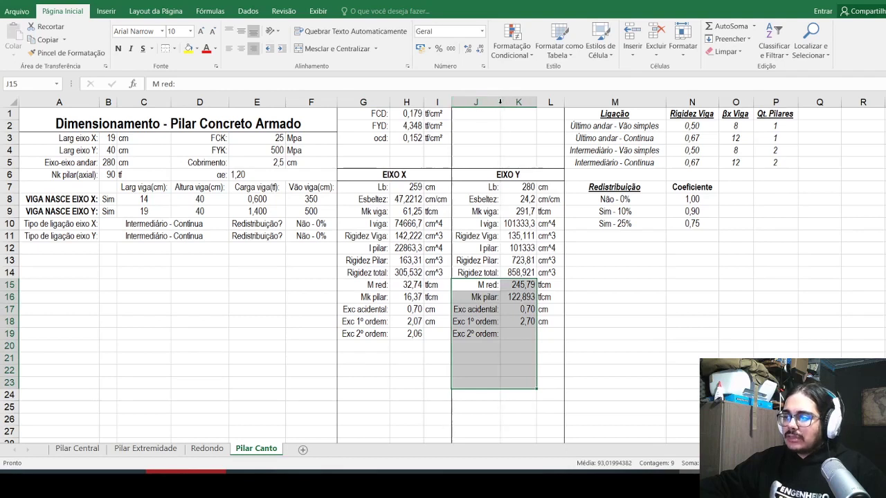
pyautogui.moveTo(500, 102); pyautogui.dragTo(504, 101)
# Step: Begin the Y-axis second-order eccentricity formula in K19 with =B5^2/B4/2000, multiplied by an SE function
pyautogui.click(519, 322)
pyautogui.click(516, 333)
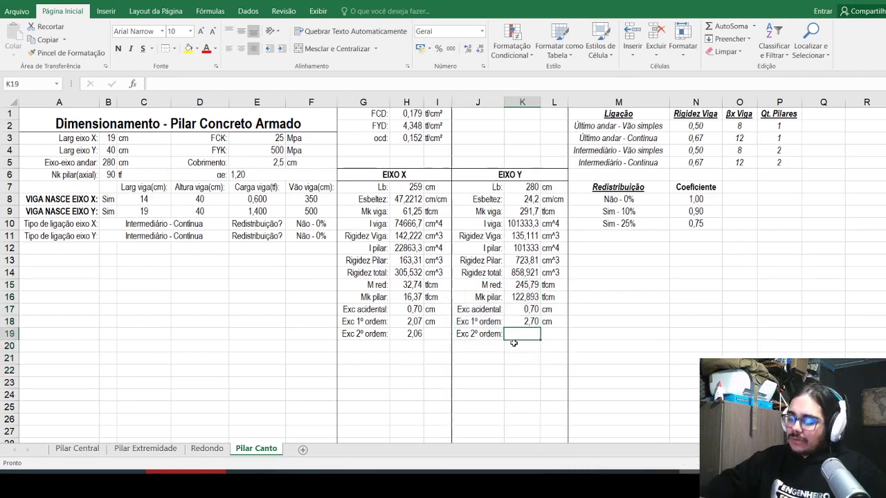
pyautogui.write('=')
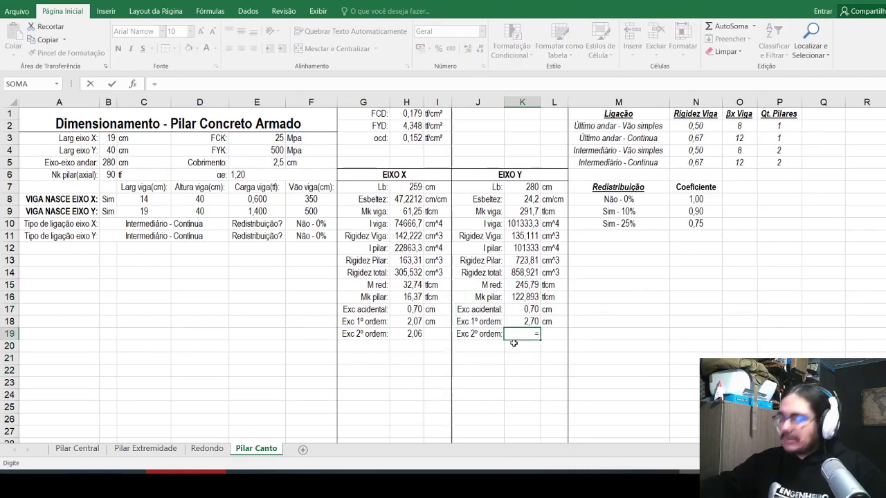
pyautogui.click(111, 162)
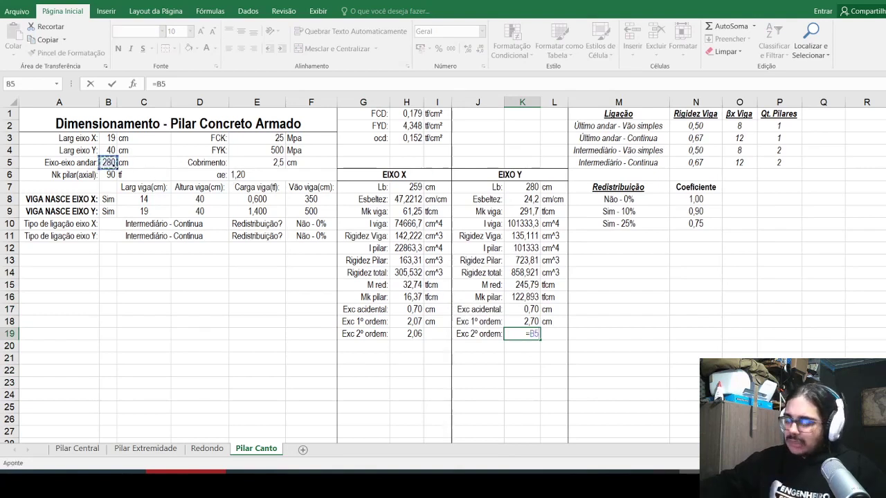
pyautogui.write('^2')
pyautogui.write('/')
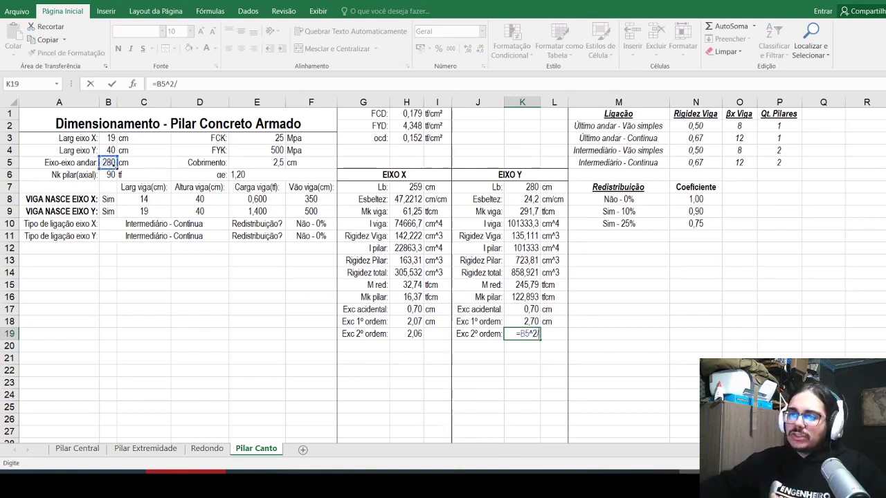
pyautogui.click(110, 150)
pyautogui.write('/2000*se(')
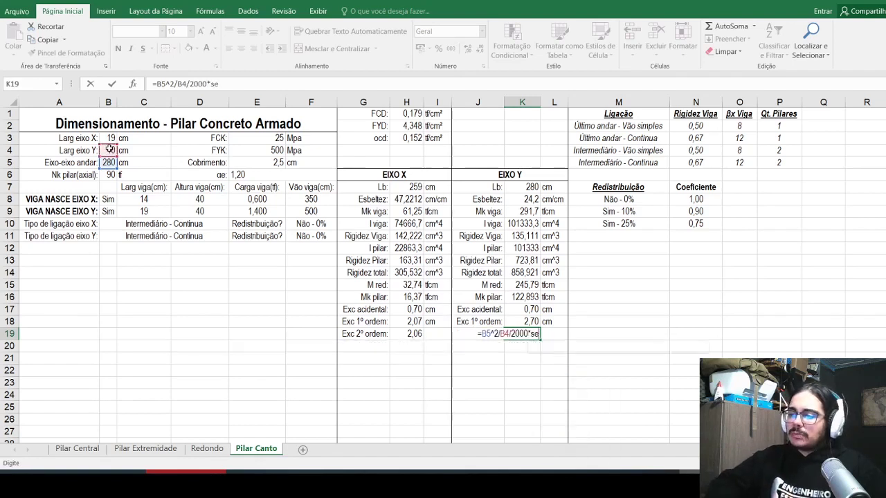
# Step: Complete the SE term in K19 with the slenderness condition K8<35;"0";"1" and enter the formula
pyautogui.click(519, 199)
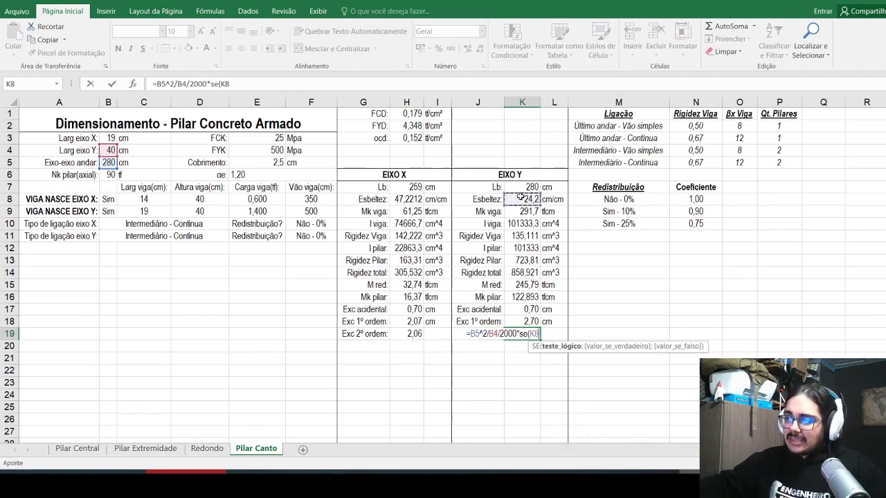
pyautogui.write('<;')
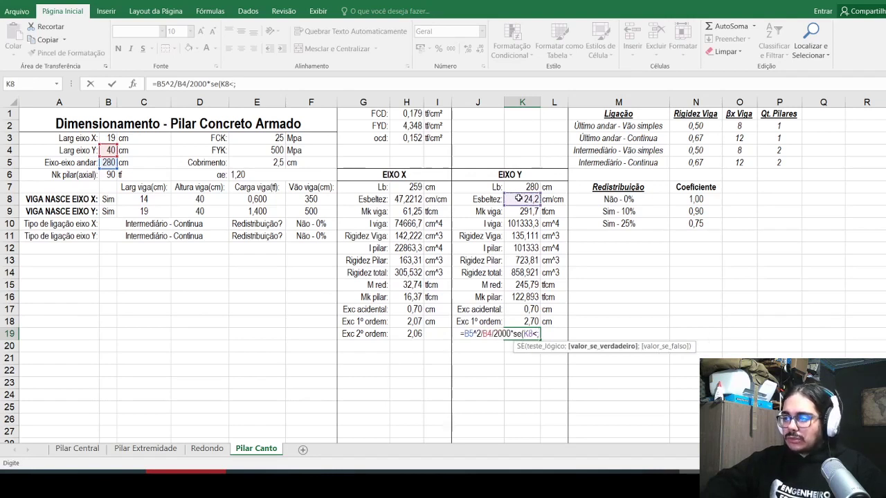
pyautogui.press('BackSpace')
pyautogui.write('35')
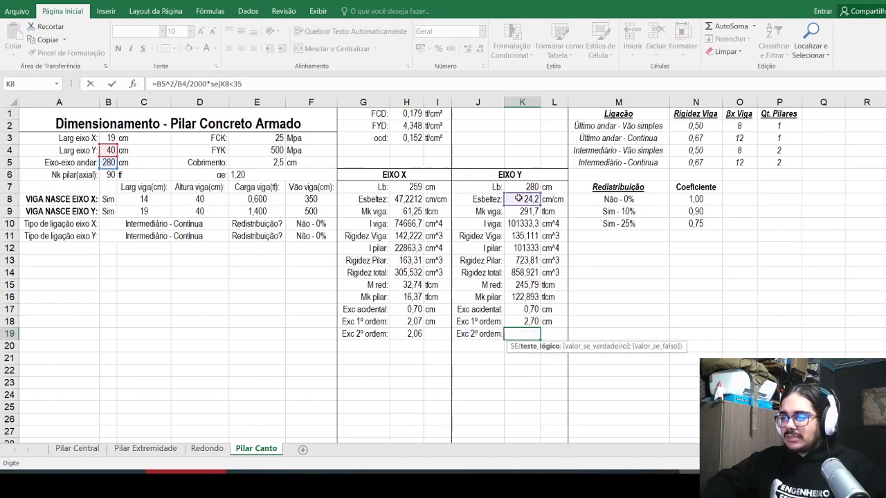
pyautogui.write(';"0";')
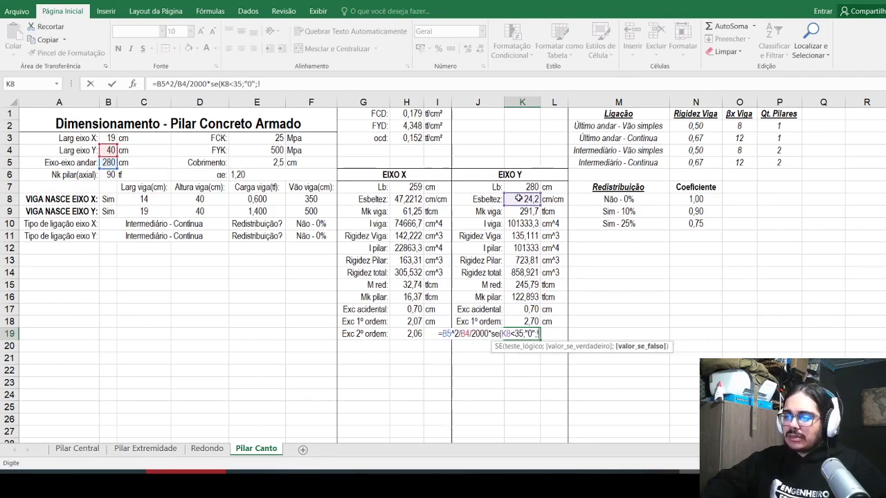
pyautogui.write('"1")')
pyautogui.hotkey('ctrl', 'Return')
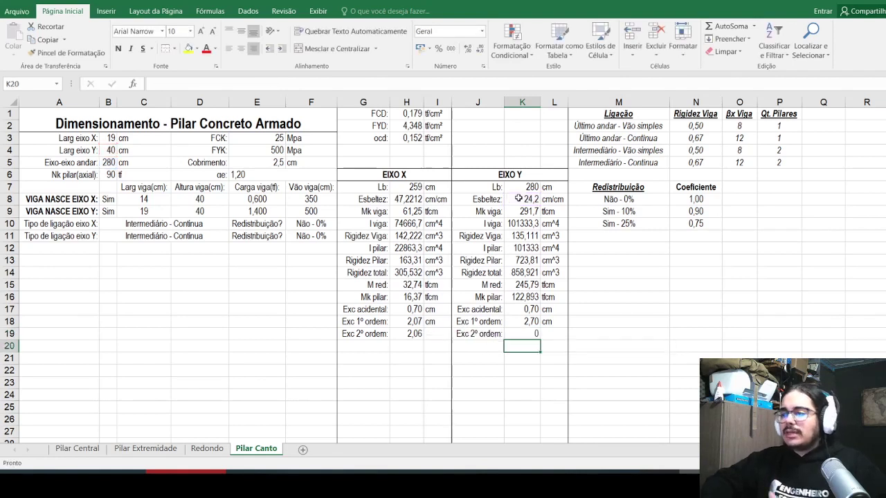
# Step: Show the Y-axis second-order eccentricity in K19 with three decimals and copy the unit cm from L18 to L19
pyautogui.click(467, 49)
pyautogui.click(466, 49)
pyautogui.click(480, 49)
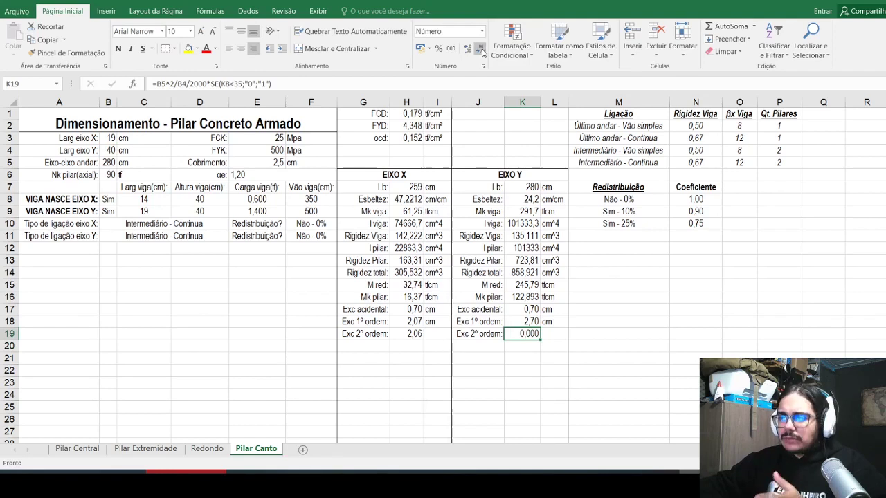
pyautogui.click(553, 322)
pyautogui.hotkey('ctrl', 'c')
pyautogui.click(555, 334)
pyautogui.hotkey('ctrl', 'v')
pyautogui.click(465, 373)
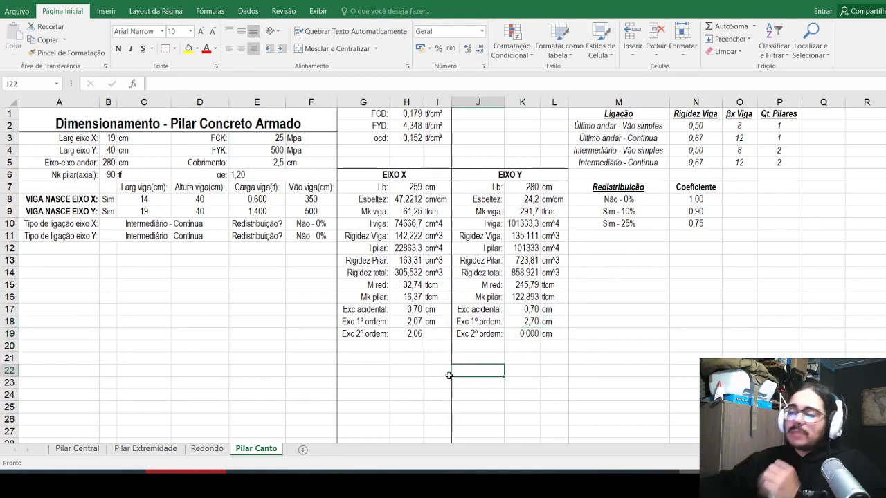
# Step: Check the PEX row on the Pilar Extremidade sheet and label G20 of Pilar Canto "PEX:"
pyautogui.click(135, 447)
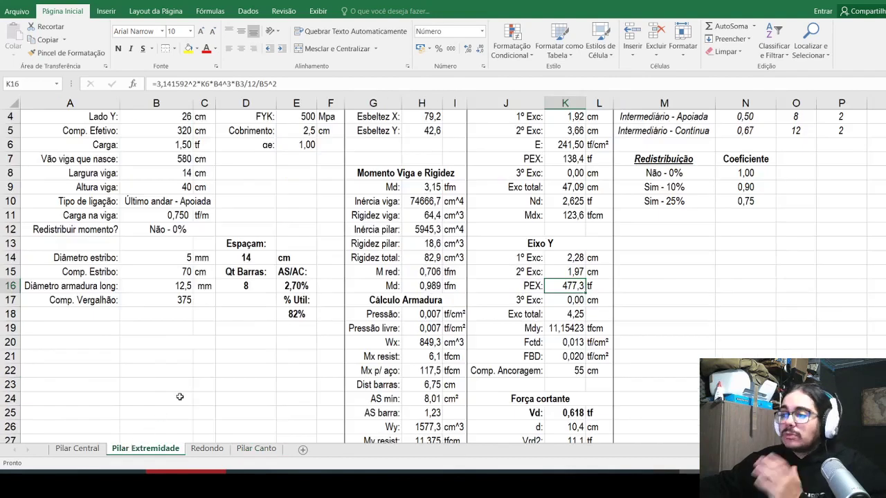
pyautogui.click(258, 450)
pyautogui.click(370, 351)
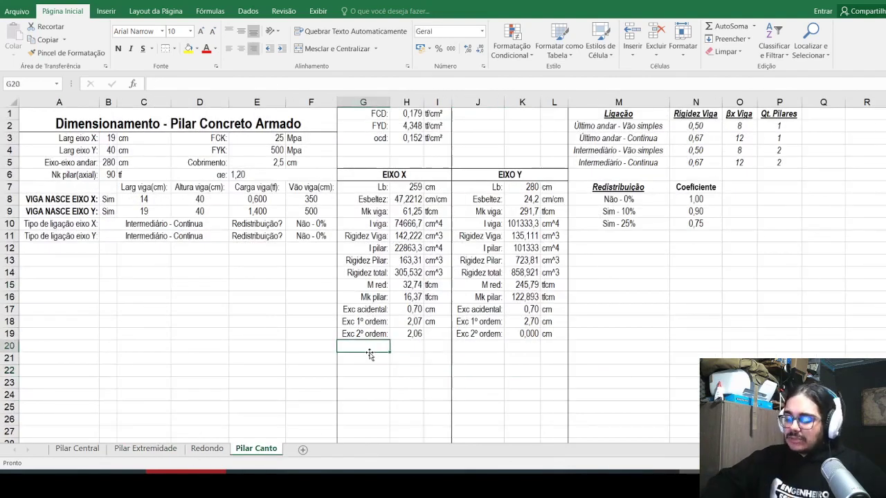
pyautogui.write('PEX:')
pyautogui.press('Return')
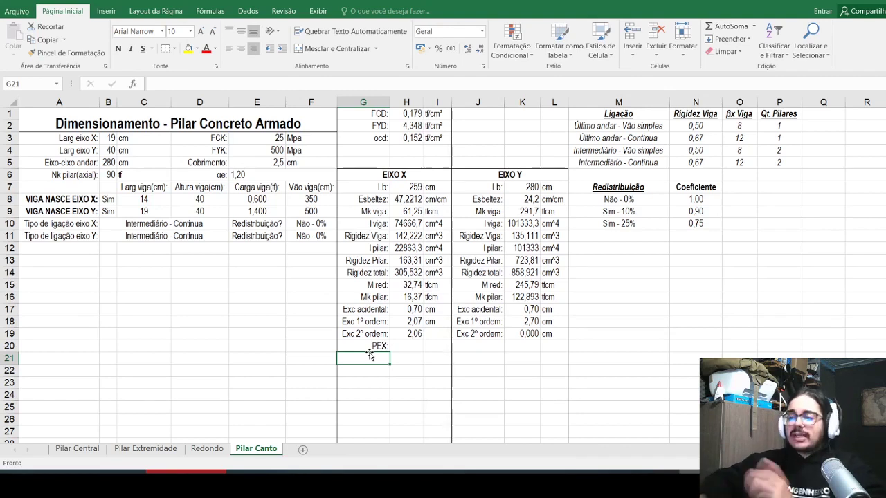
pyautogui.click(407, 346)
pyautogui.hotkey('ctrl', '+')
pyautogui.press('Escape')
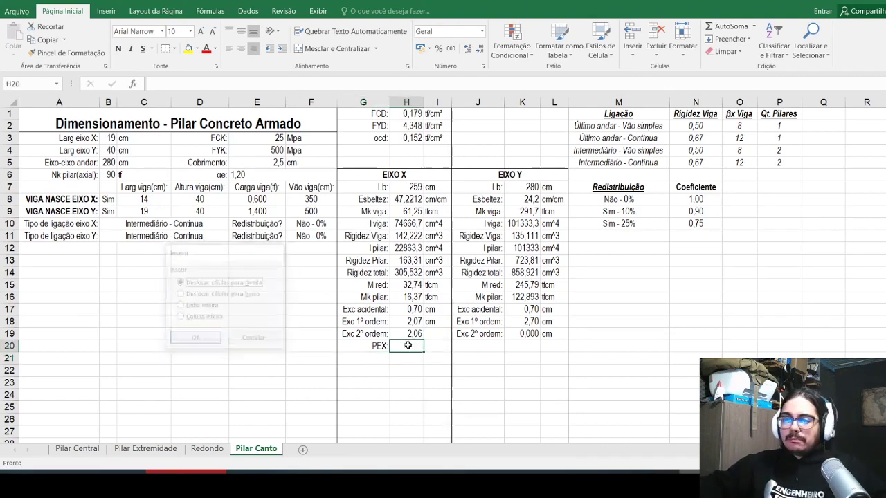
# Step: Add the label "E:" in G4 and align it right
pyautogui.click(370, 150)
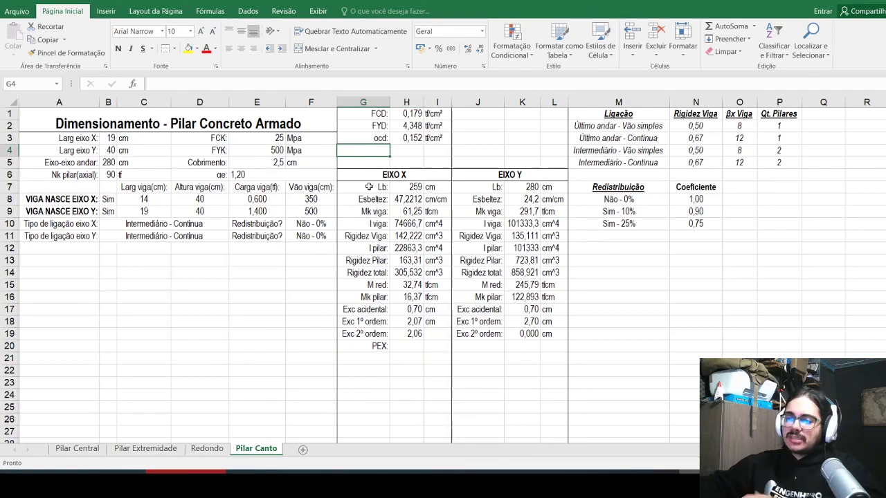
pyautogui.write('E')
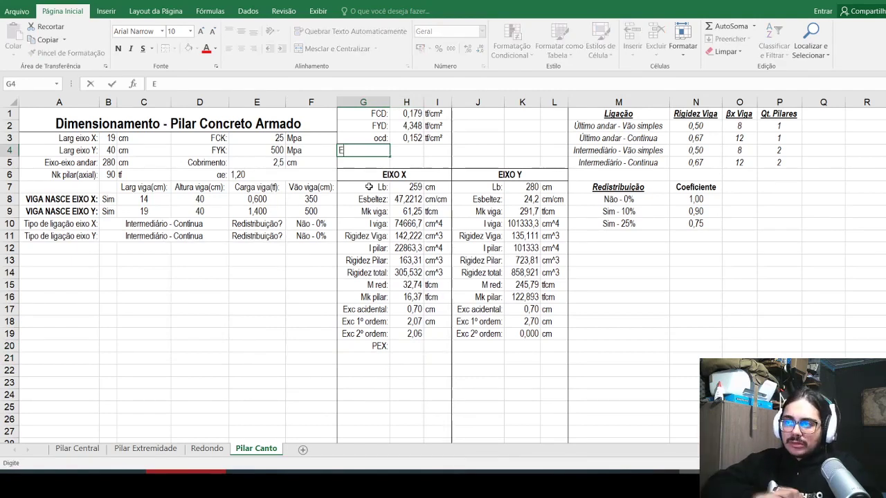
pyautogui.write(':')
pyautogui.click(363, 151)
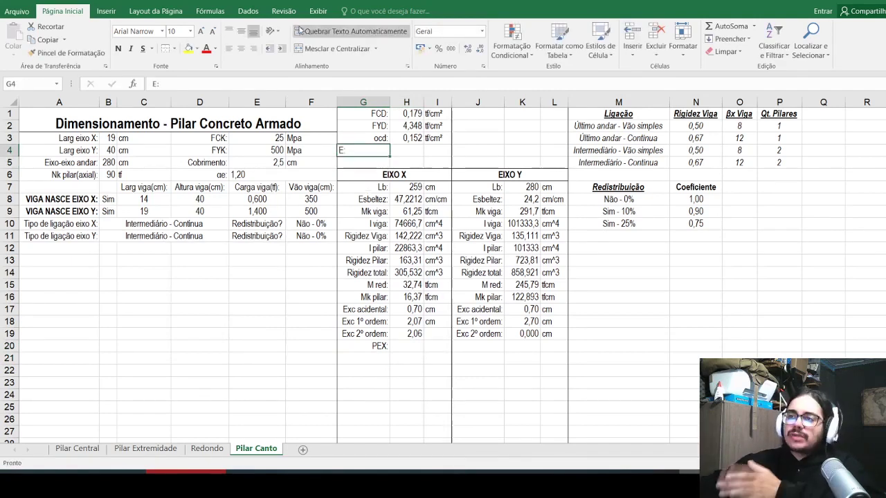
pyautogui.click(253, 48)
# Step: Calculate the concrete's modulus of elasticity in H4 with =E6*5600*E3^0,5/100
pyautogui.click(403, 152)
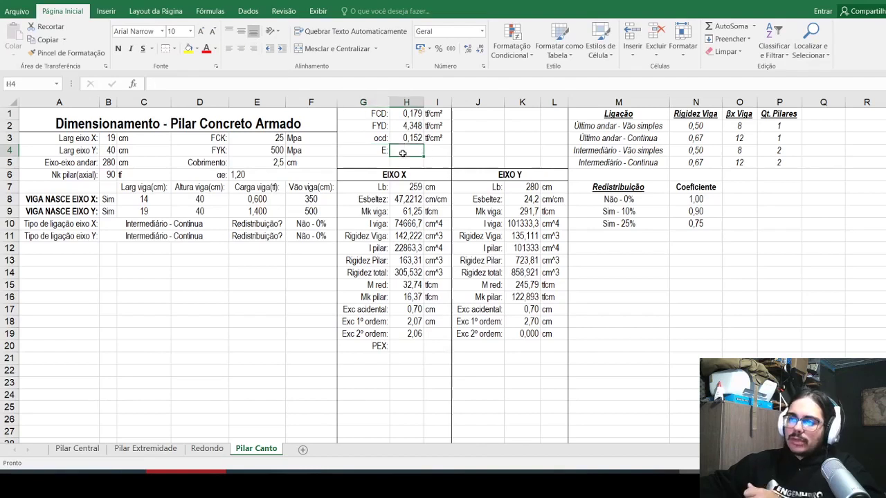
pyautogui.write('=')
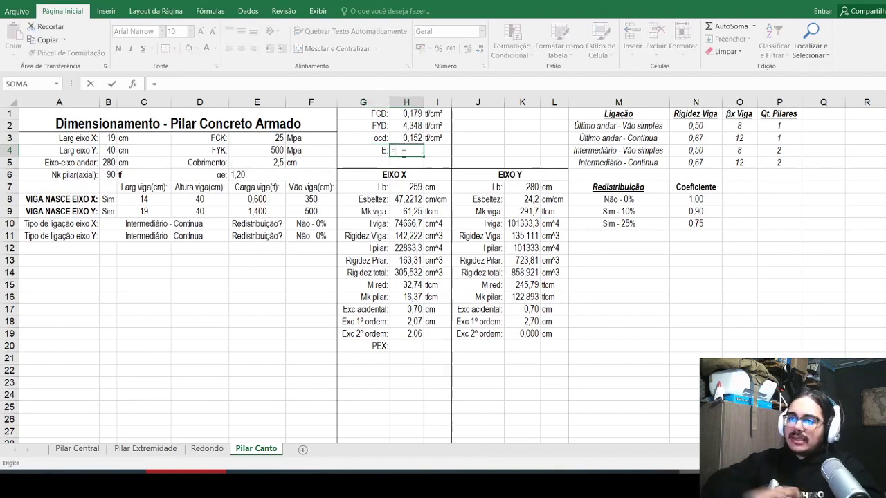
pyautogui.click(259, 176)
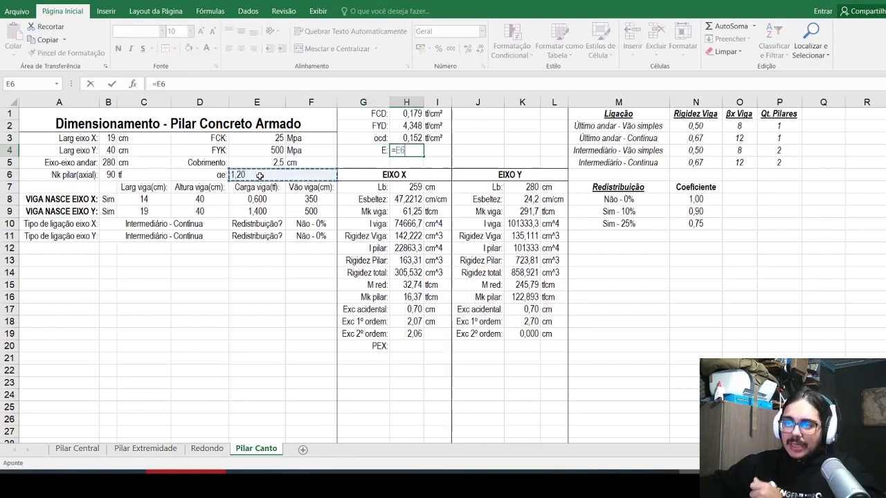
pyautogui.write('*5600')
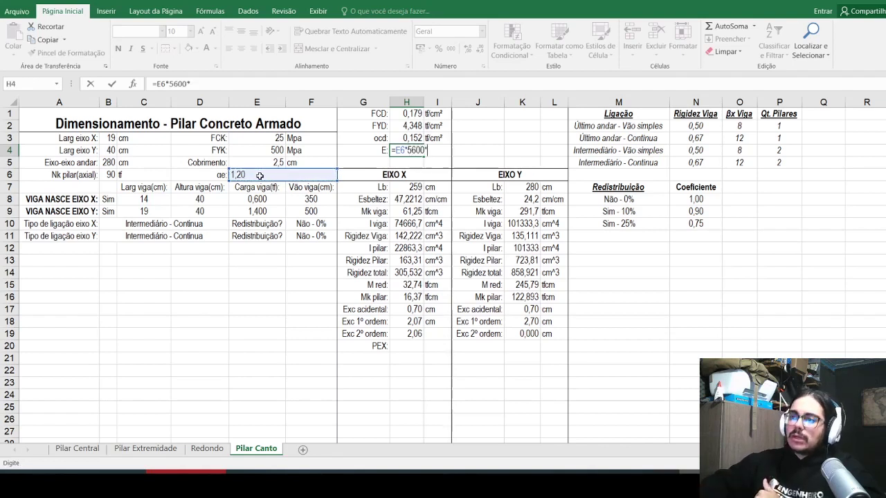
pyautogui.write('*')
pyautogui.click(264, 135)
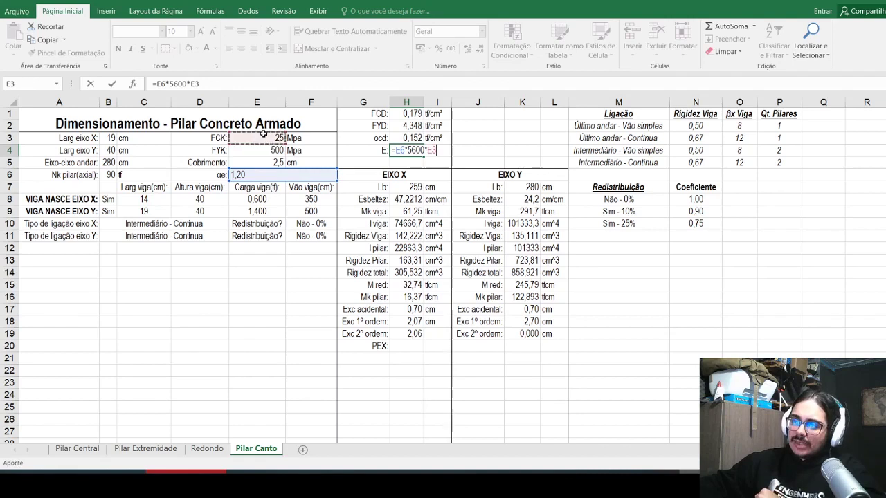
pyautogui.write('^0,5')
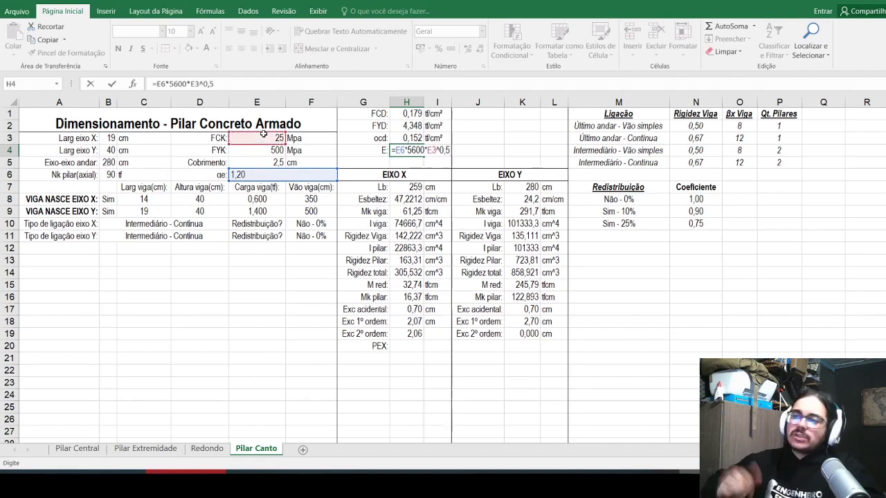
pyautogui.write('/100')
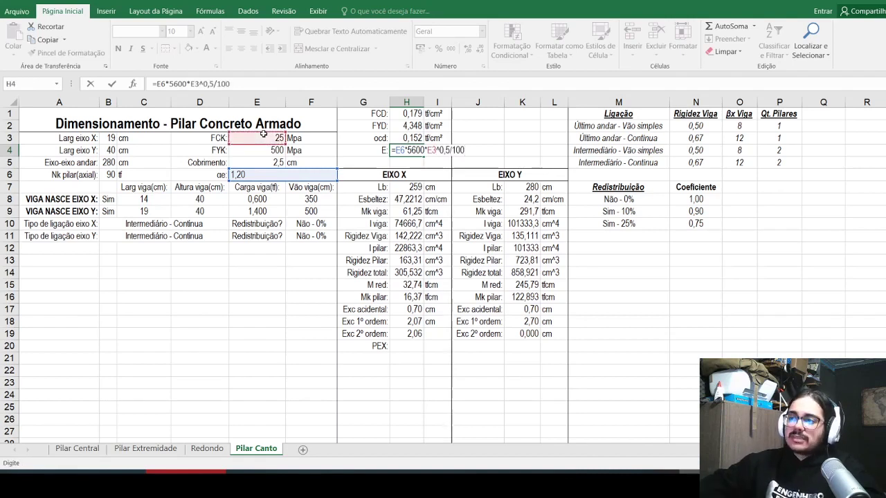
pyautogui.press('Return')
pyautogui.press('Up')
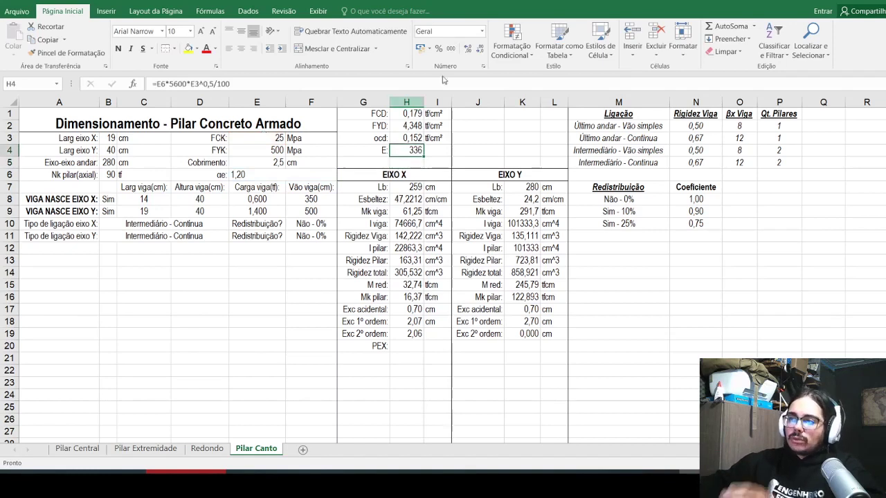
# Step: Show the modulus in H4 with one decimal and add the unit tf/cm² in I4
pyautogui.click(471, 50)
pyautogui.click(446, 153)
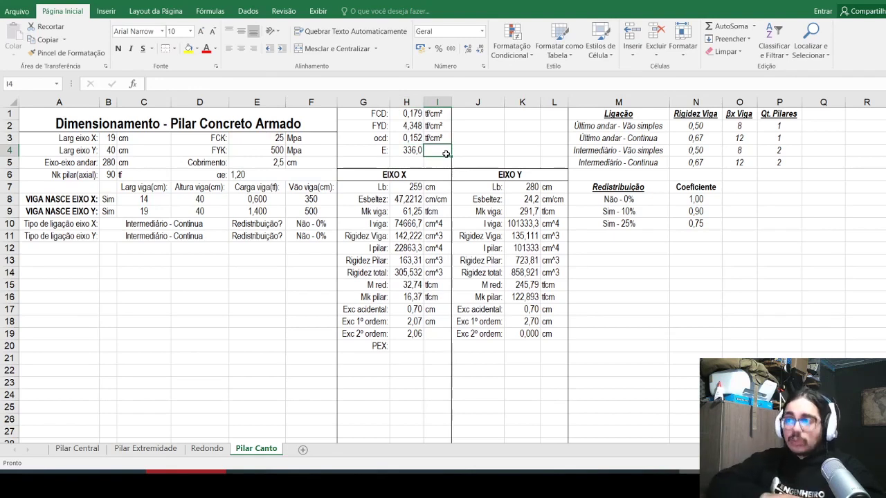
pyautogui.write('tf/cm²')
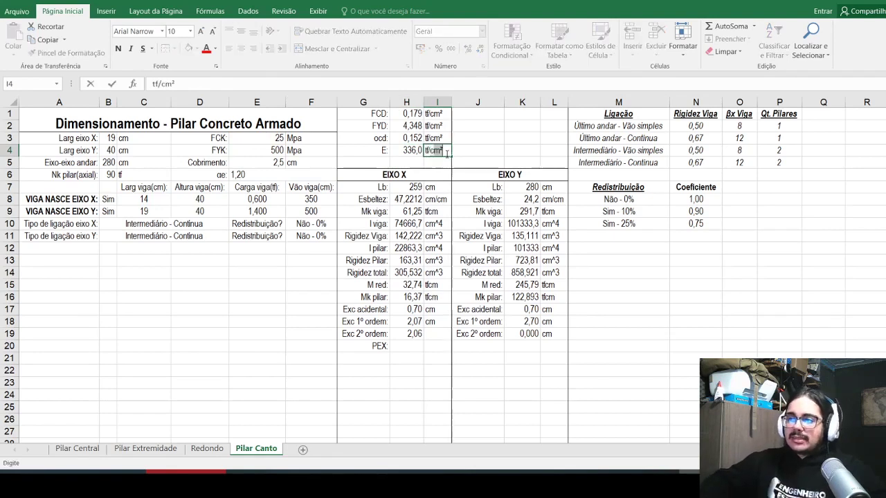
pyautogui.press('Return')
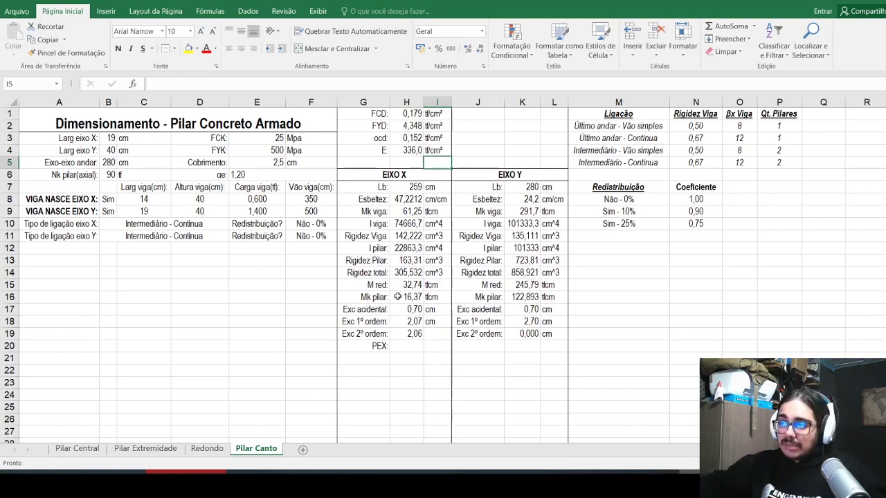
# Step: Calculate PEX in H20 with =10*H4*H12/B5^2, checking the Ne formula in the NBR 6118 PDF in SumatraPDF
pyautogui.click(407, 345)
pyautogui.write('=')
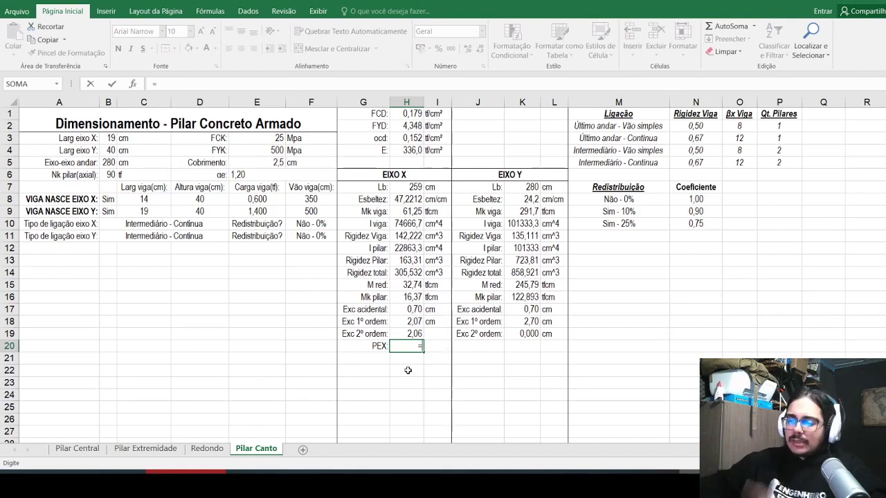
pyautogui.moveTo(637, 485)
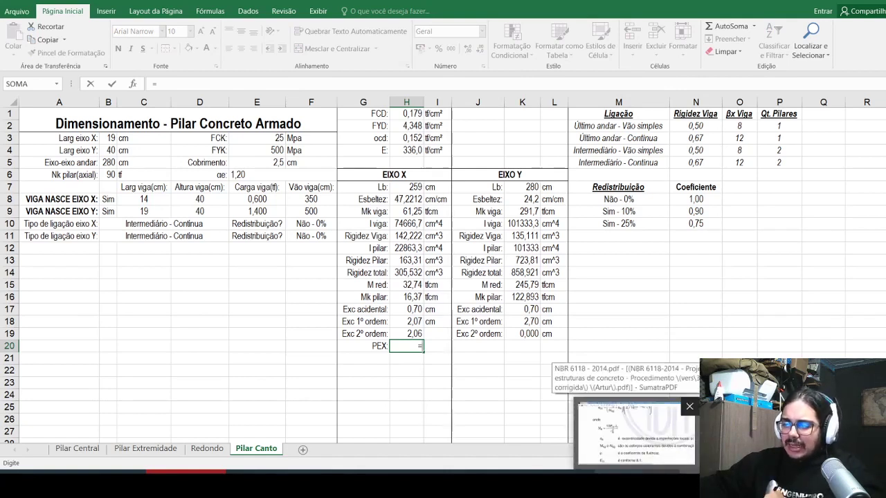
pyautogui.click(636, 432)
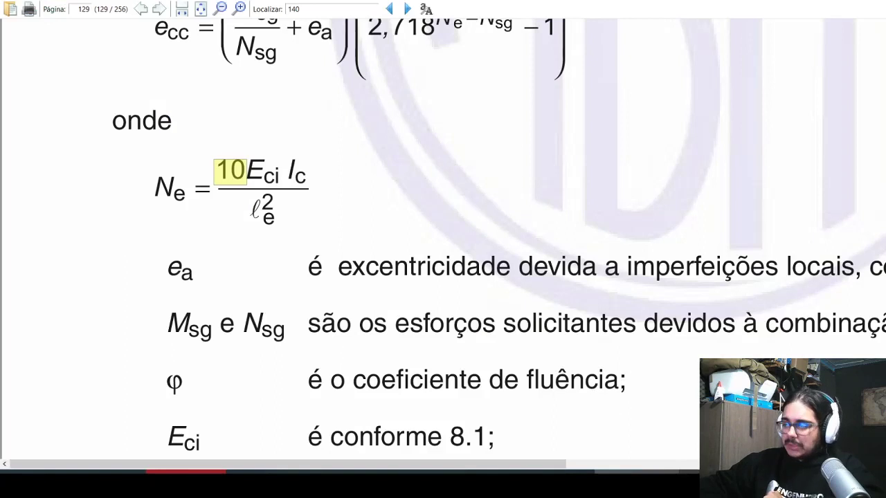
pyautogui.hotkey('alt', 'Tab')
pyautogui.write('1')
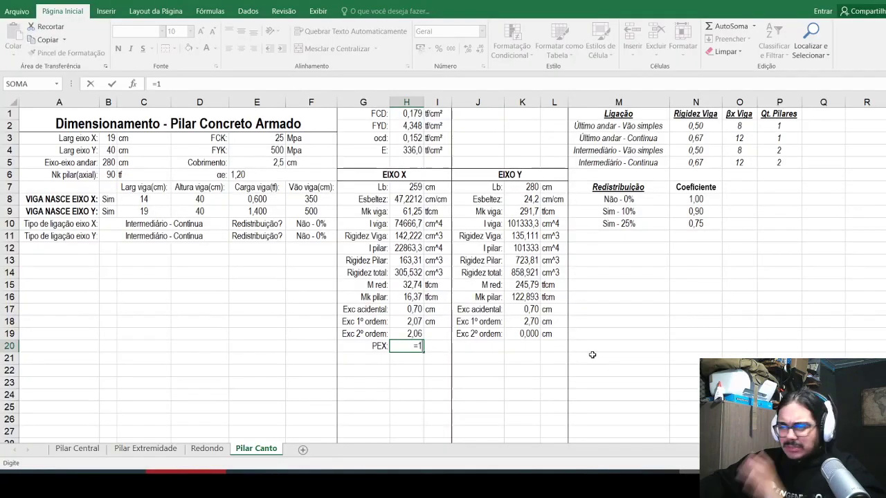
pyautogui.write('0*')
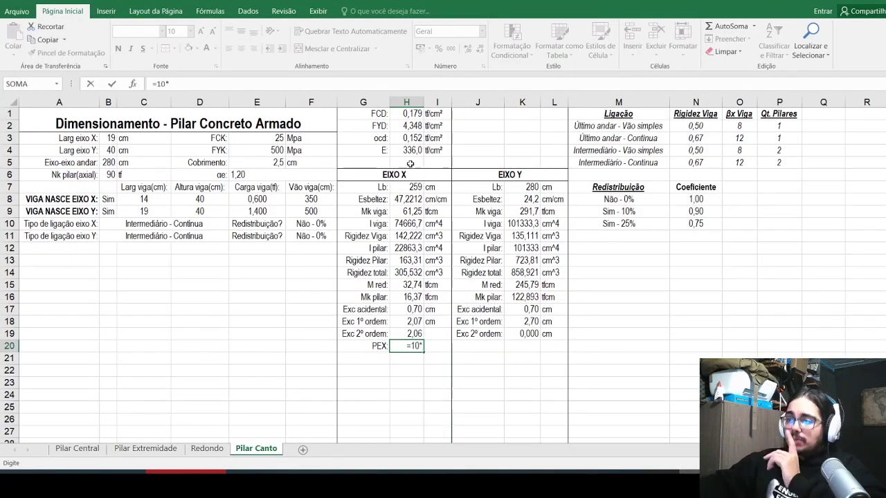
pyautogui.click(412, 151)
pyautogui.write('*')
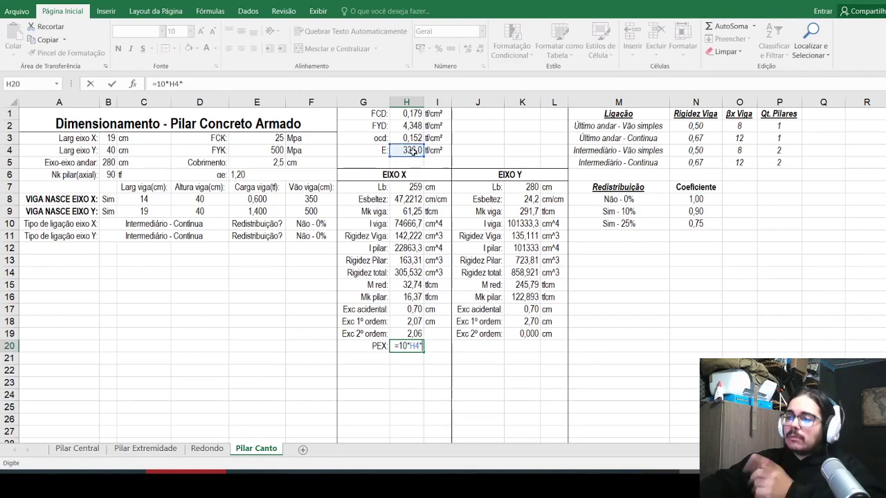
pyautogui.click(407, 248)
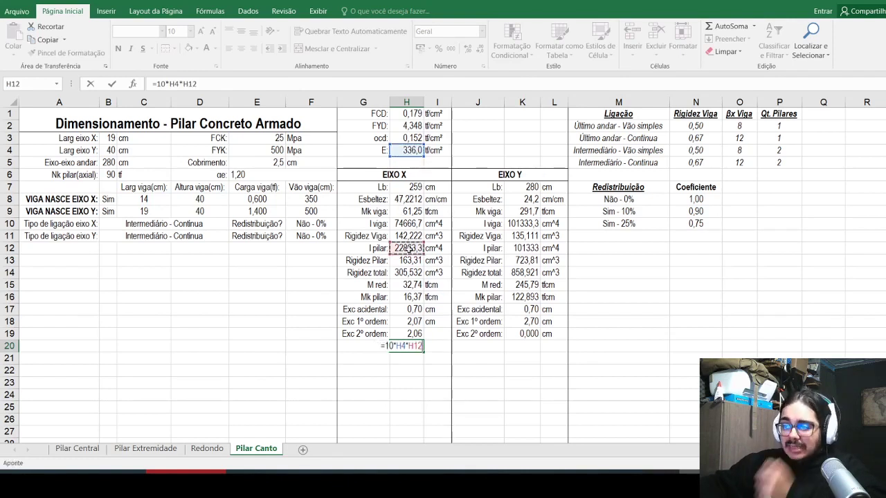
pyautogui.hotkey('alt', 'Tab')
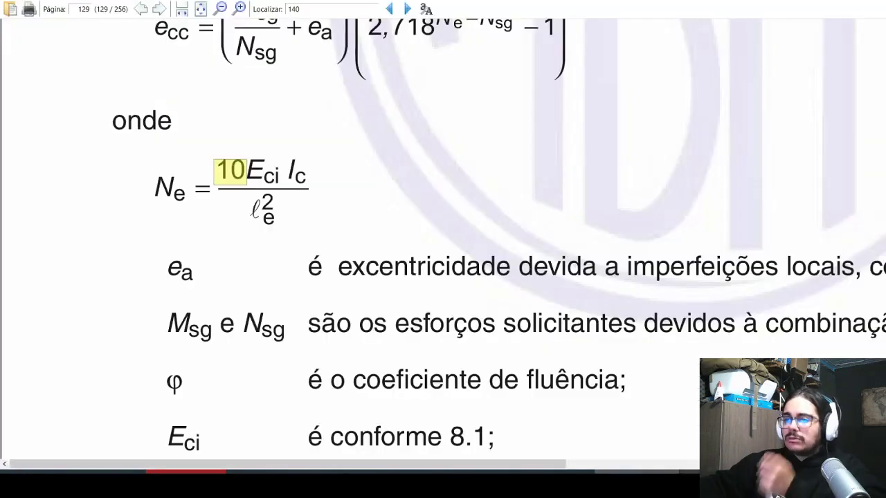
pyautogui.hotkey('alt', 'Tab')
pyautogui.write('/')
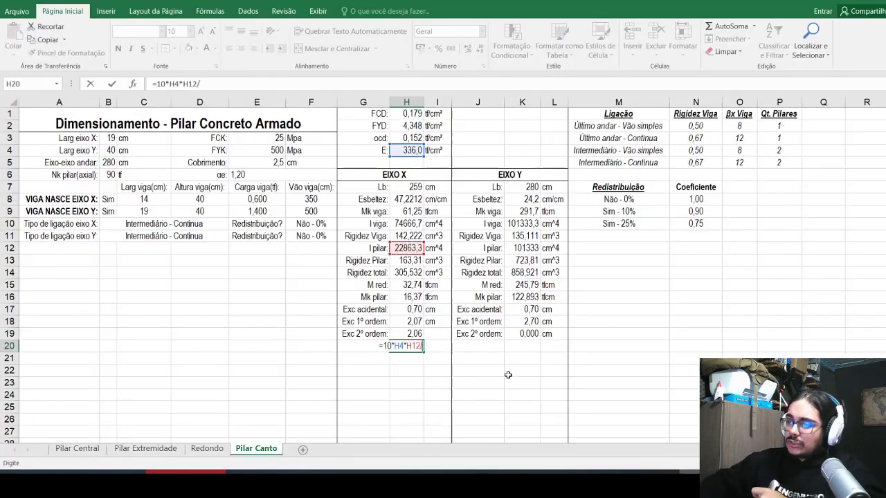
pyautogui.click(108, 164)
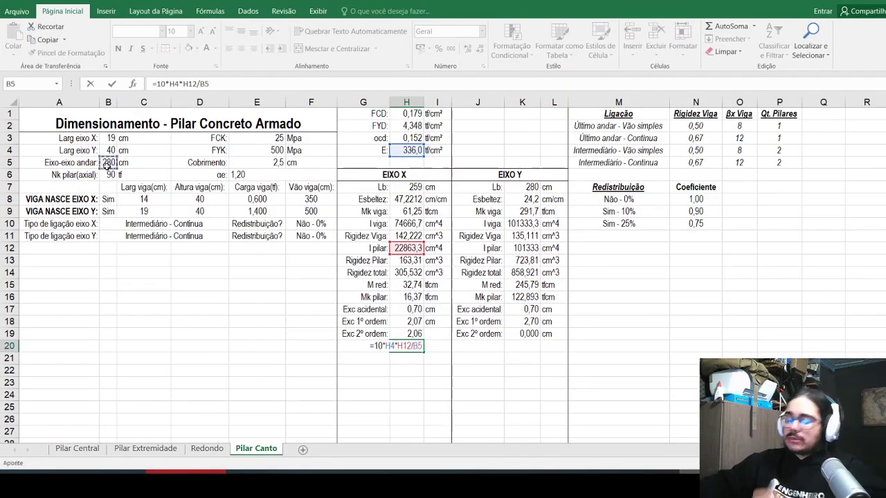
pyautogui.write('^2')
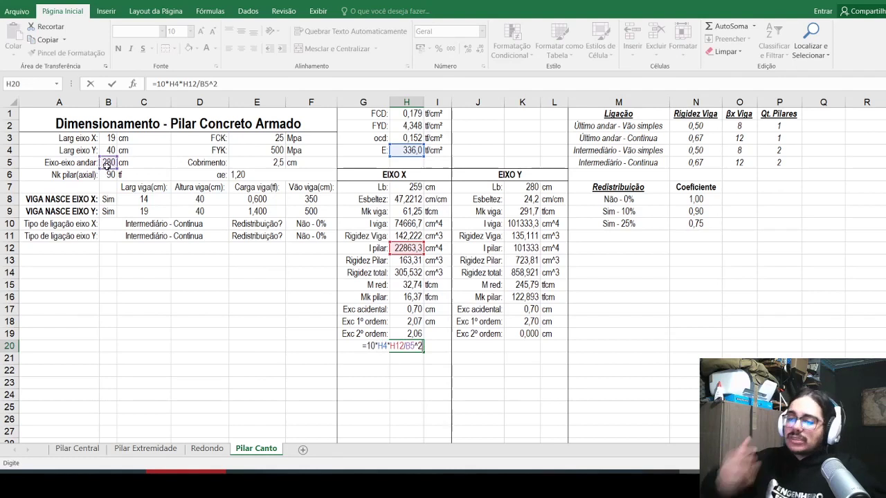
pyautogui.press('Return')
pyautogui.press('Up')
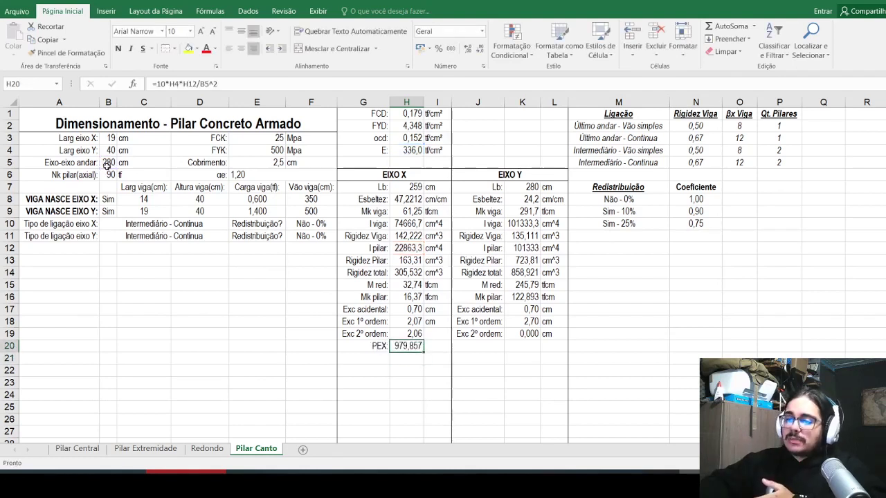
# Step: Show the PEX value in H20 with one decimal and add the unit tf in I20
pyautogui.click(477, 53)
pyautogui.click(476, 53)
pyautogui.click(428, 346)
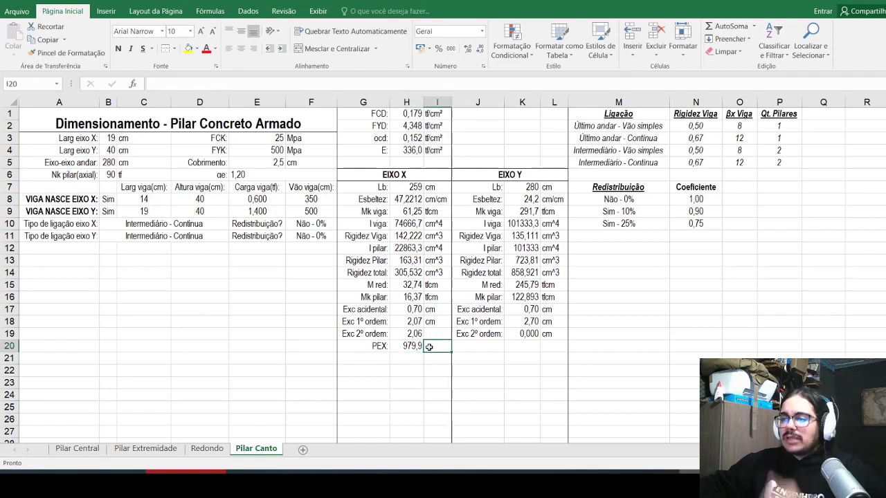
pyautogui.write('tf')
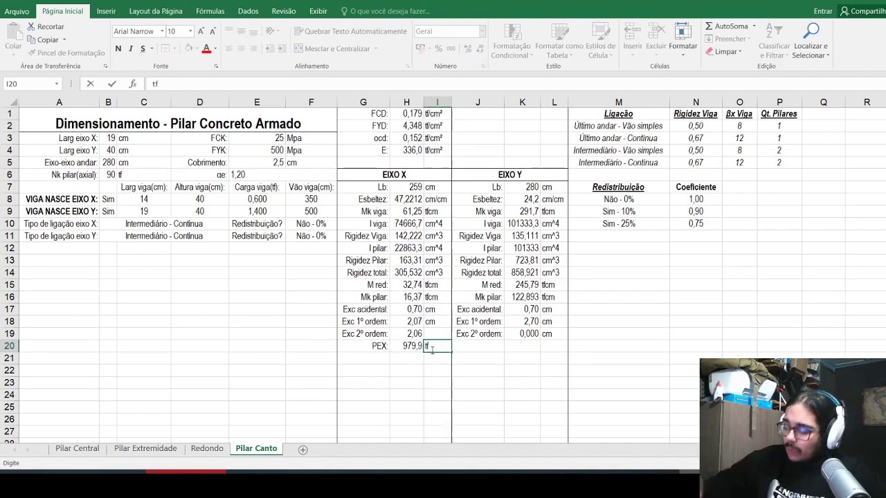
pyautogui.write('cm')
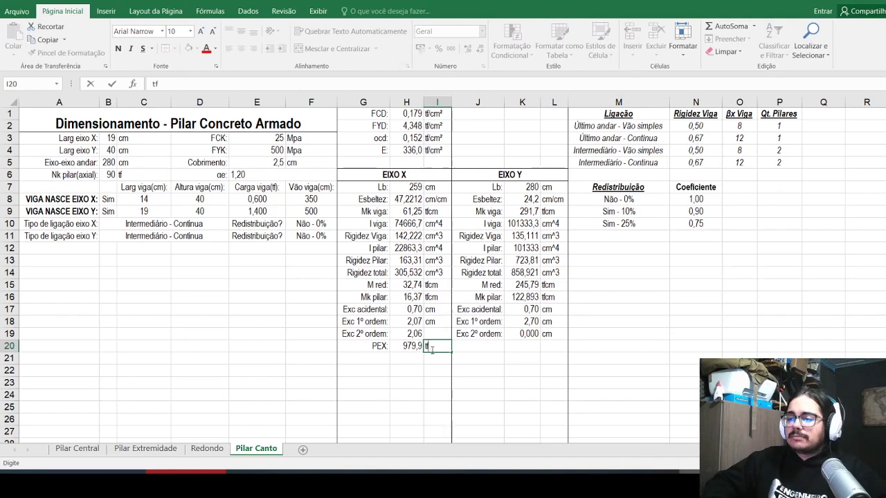
pyautogui.press('Return')
# Step: Add the label "PEY:" in J20 for the Y axis
pyautogui.press('Right')
pyautogui.press('Up')
pyautogui.write('P')
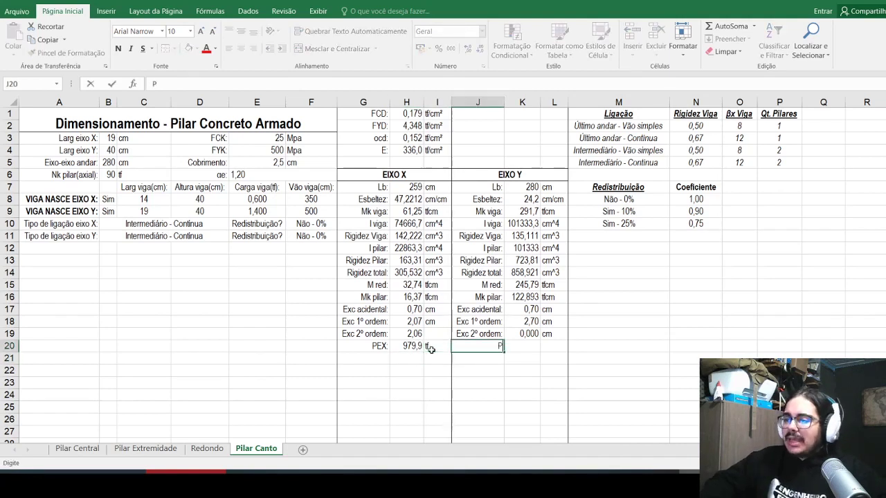
pyautogui.write('EY:')
pyautogui.press('Right')
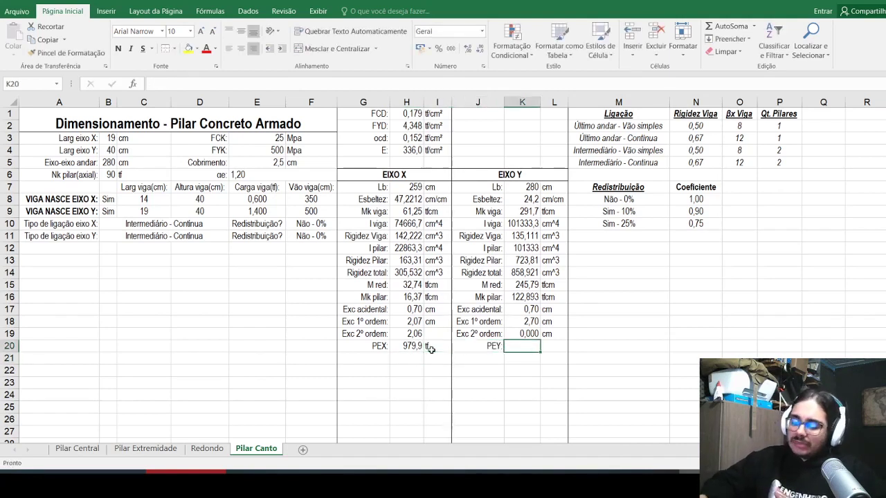
# Step: Calculate PEY in K20 with =10*H4*K12/B5^2
pyautogui.write('=')
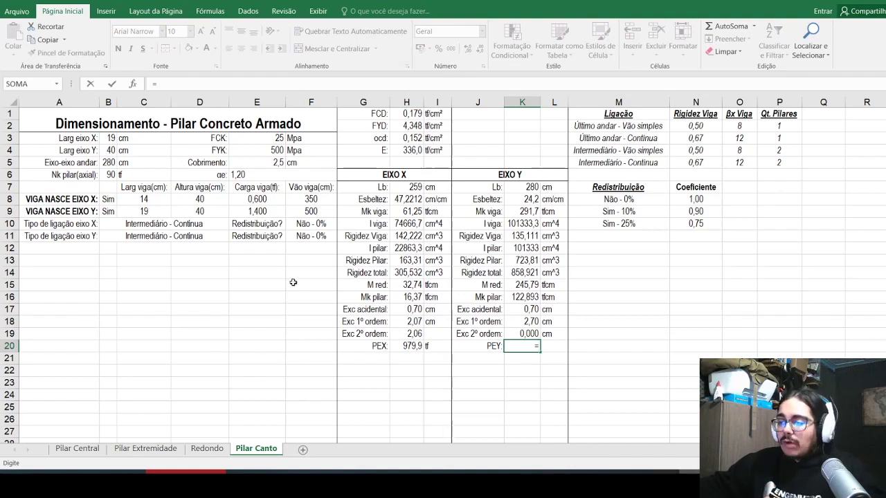
pyautogui.write('10*')
pyautogui.click(409, 148)
pyautogui.write('*')
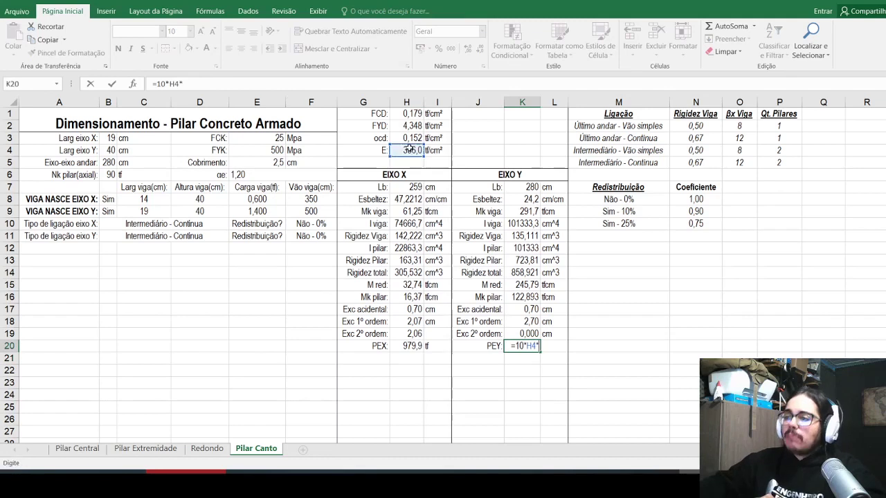
pyautogui.click(519, 247)
pyautogui.write('/')
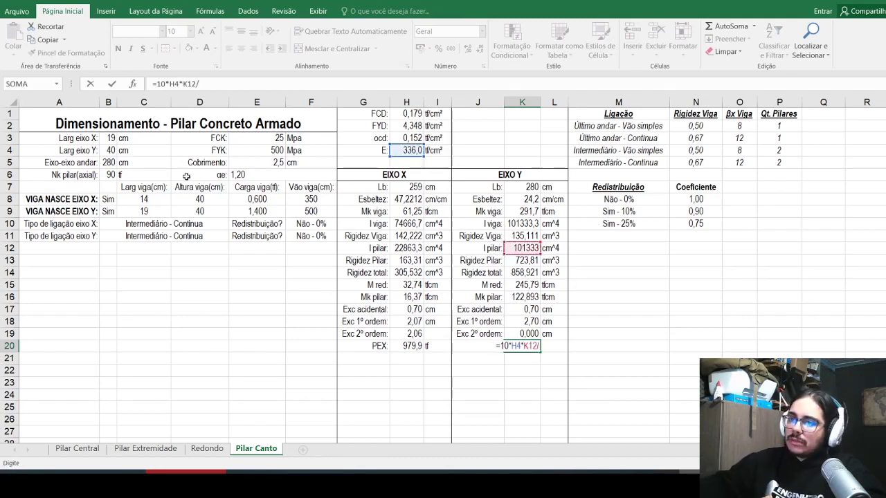
pyautogui.click(109, 161)
pyautogui.write('^2')
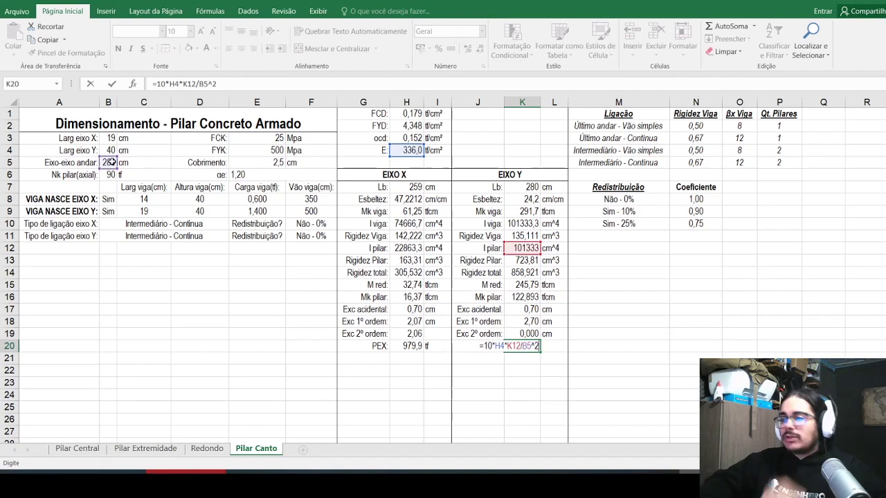
pyautogui.hotkey('ctrl', 'Return')
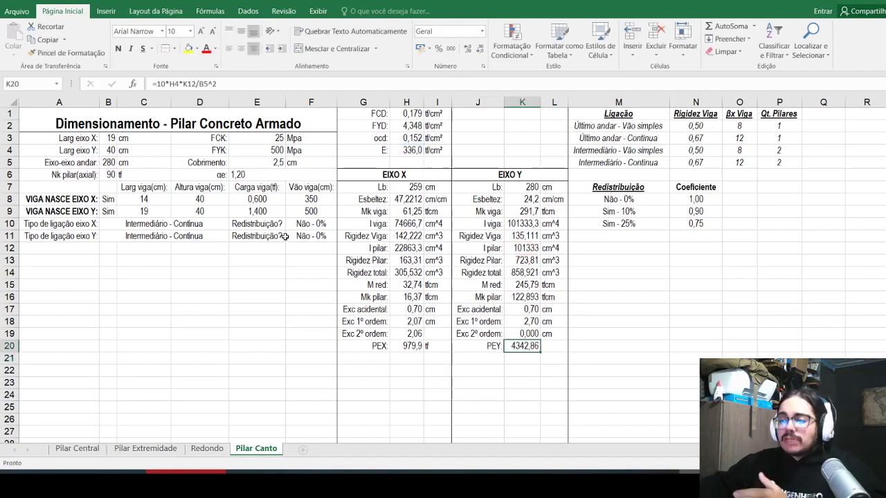
# Step: Copy the unit tf from I20 to L20 and fill in the unit cm in I19 for the second-order eccentricity
pyautogui.click(437, 346)
pyautogui.hotkey('ctrl', 'c')
pyautogui.click(552, 346)
pyautogui.press('Return')
pyautogui.click(415, 321)
pyautogui.click(430, 324)
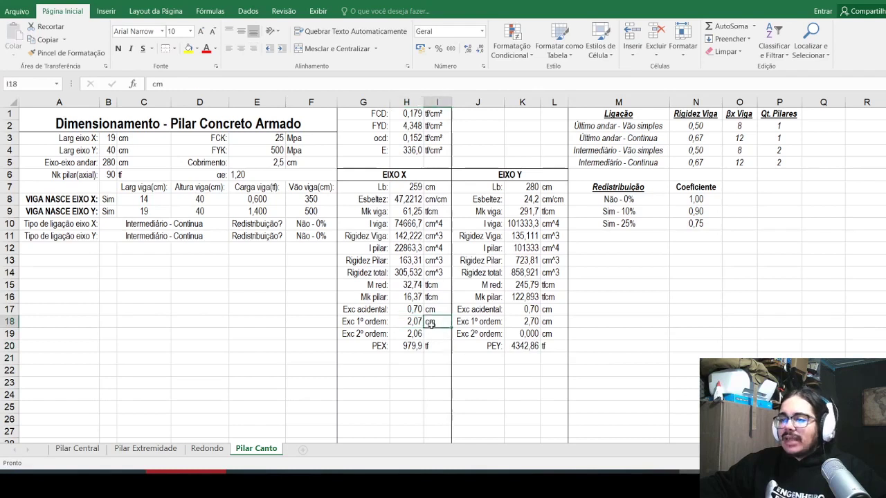
pyautogui.click(416, 383)
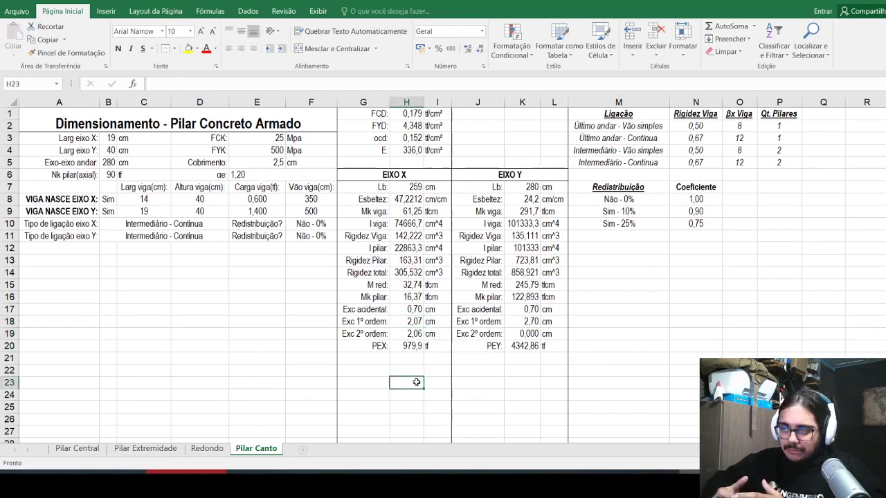
# Step: Add the label "Exc Fluencia:" in G21
pyautogui.click(376, 361)
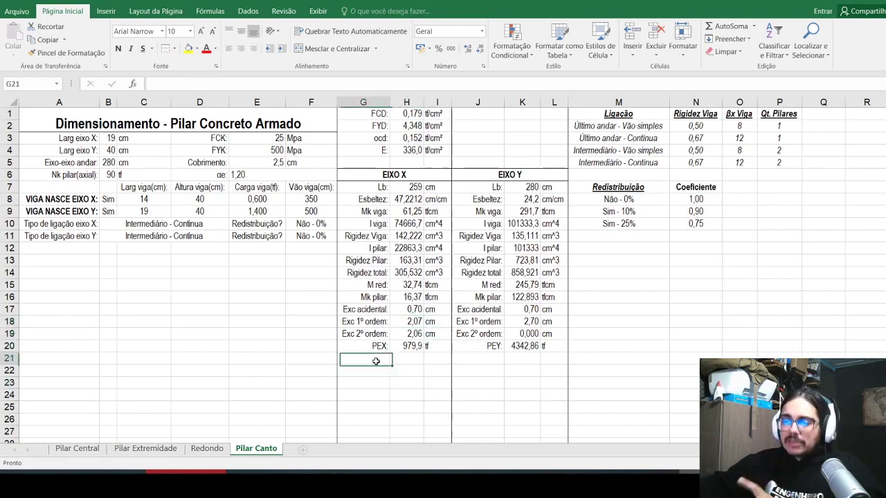
pyautogui.write('Ex')
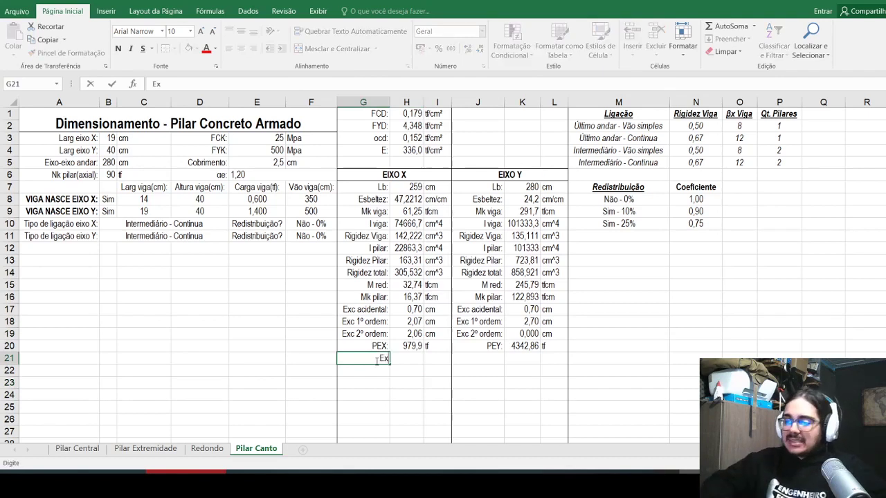
pyautogui.write('c F')
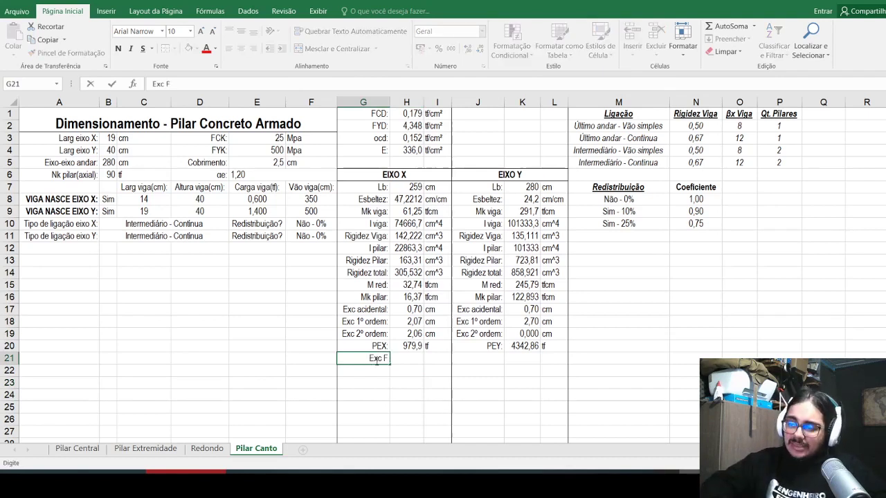
pyautogui.write('luencia:')
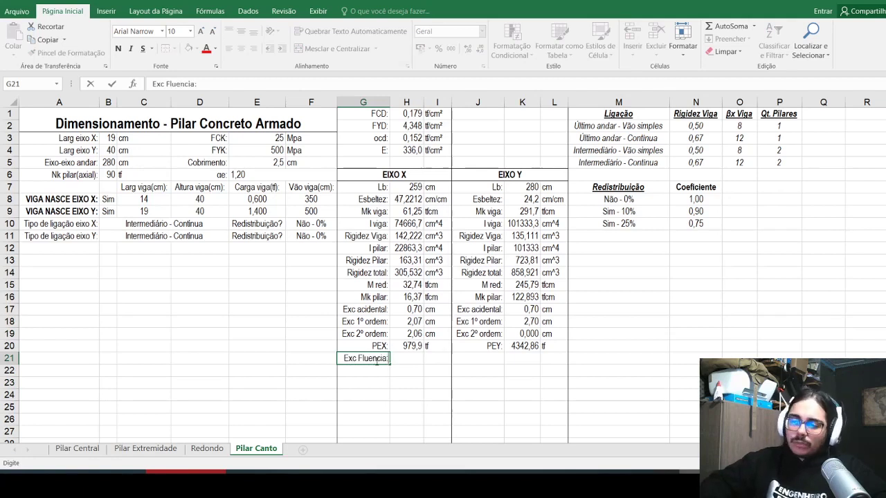
pyautogui.press('Return')
pyautogui.press('Up')
pyautogui.press('Right')
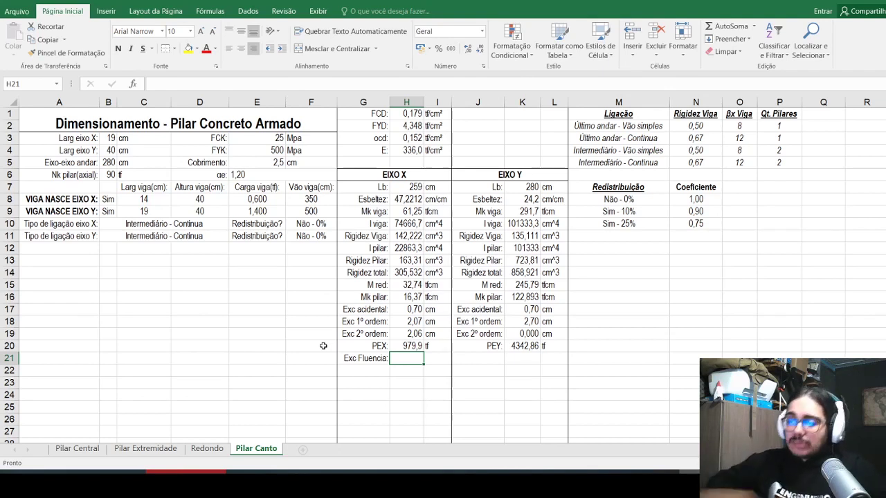
# Step: Move the "Exc Fluencia:" label from G21 down to G24, leaving free rows above it
pyautogui.click(364, 395)
pyautogui.hotkey('ctrl', '+')
pyautogui.press('Escape')
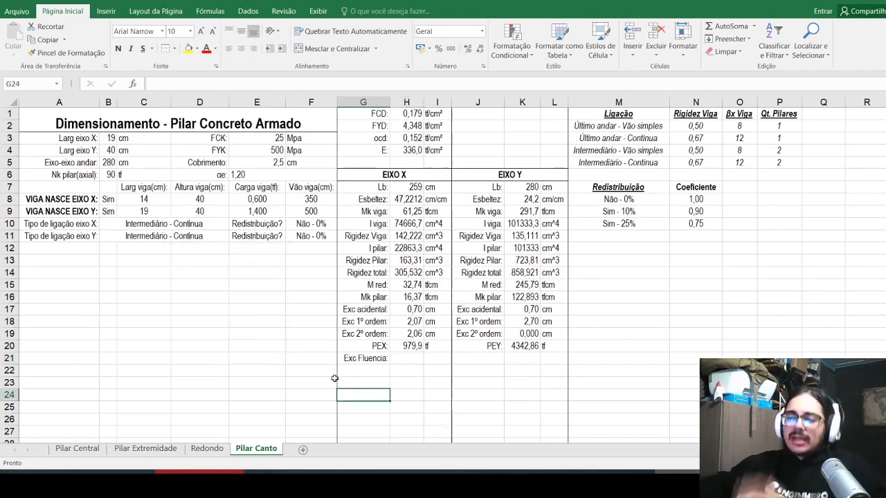
pyautogui.click(373, 359)
pyautogui.moveTo(386, 366); pyautogui.dragTo(374, 400)
# Step: Add the label "Nd:" in G5, align it right and select H5 for its value
pyautogui.click(364, 162)
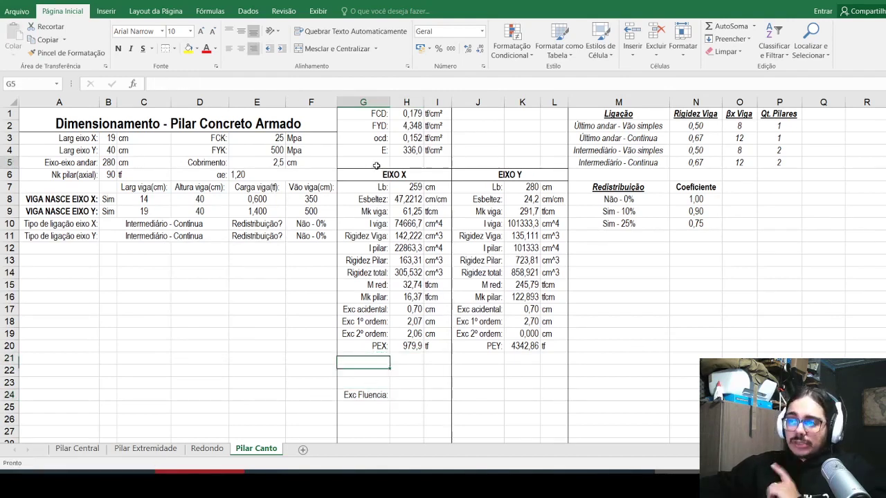
pyautogui.write('ND:')
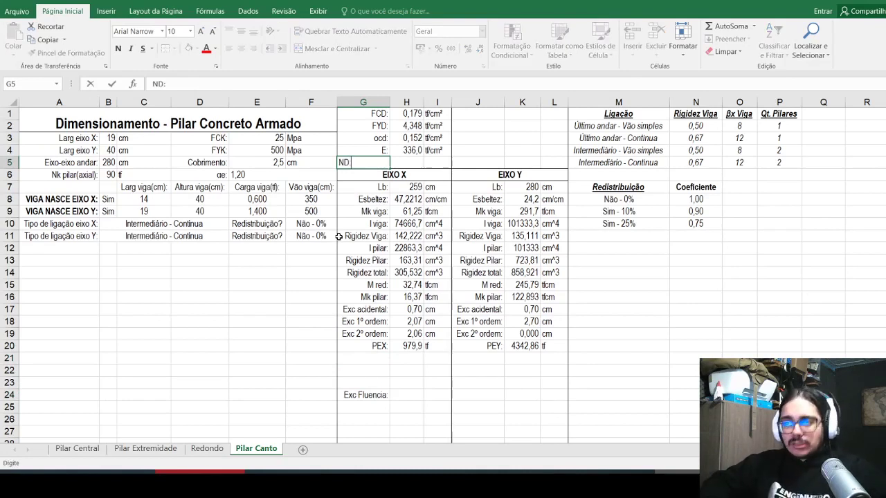
pyautogui.press('Return')
pyautogui.press('Up')
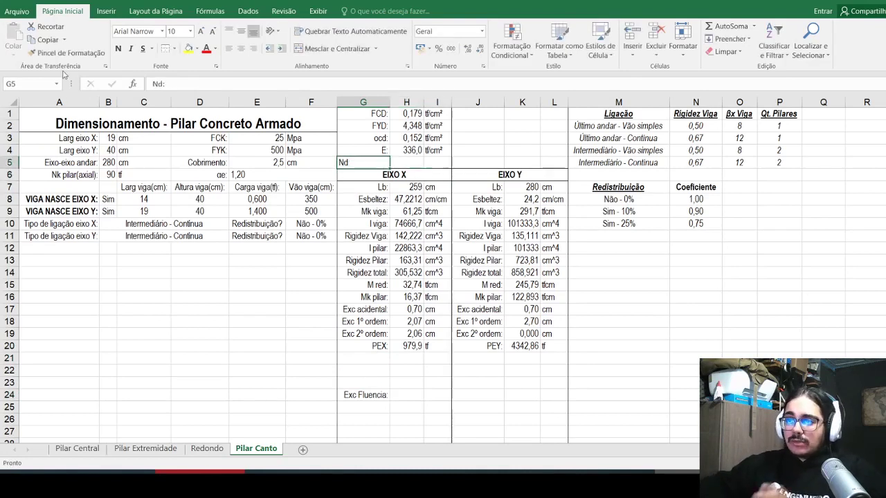
pyautogui.click(253, 49)
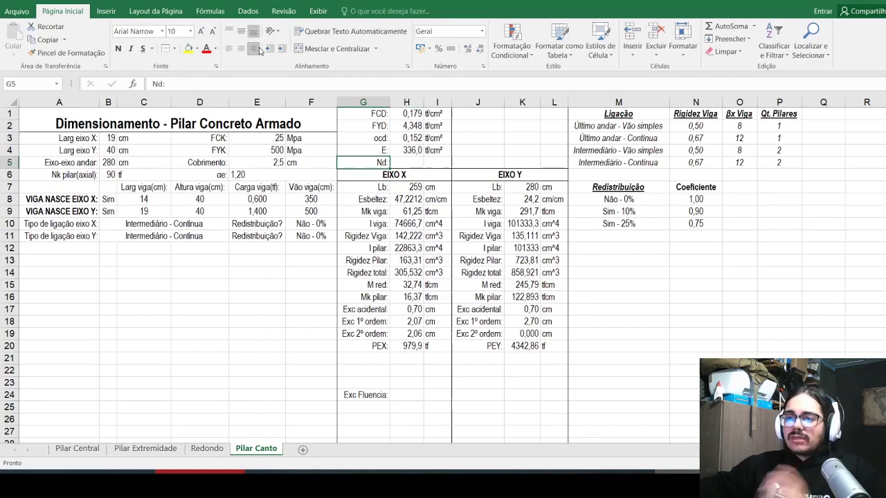
pyautogui.click(410, 161)
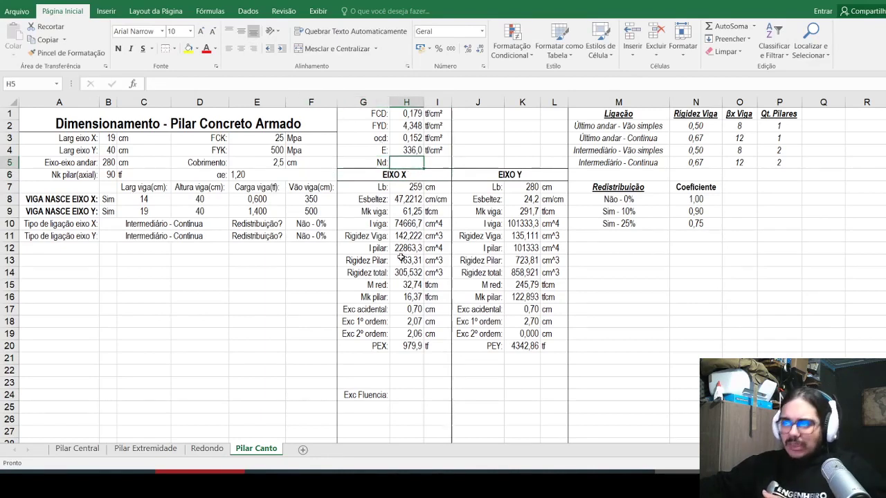
# Step: Calculate Nd in H5 with =B6*1,4*MÁXIMO(1;1-(B3-19)*0,05) and enter the unit tf in I5
pyautogui.write('=')
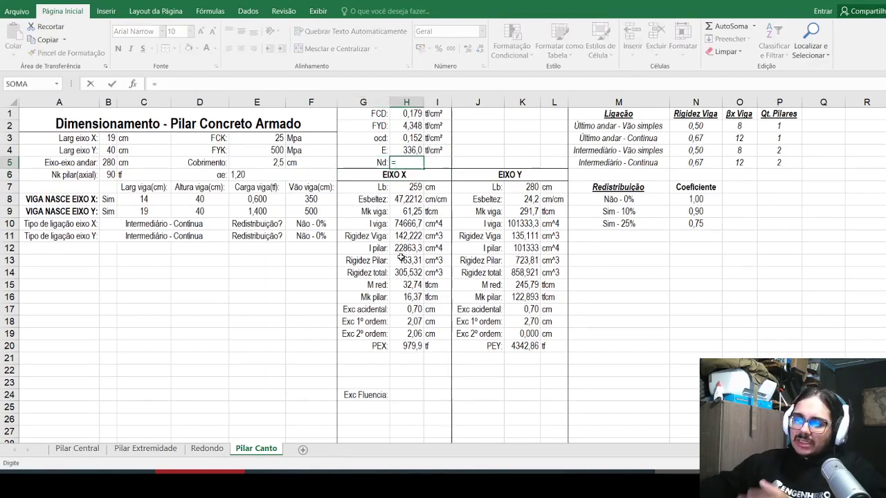
pyautogui.click(110, 175)
pyautogui.write('*')
pyautogui.write('1,4+')
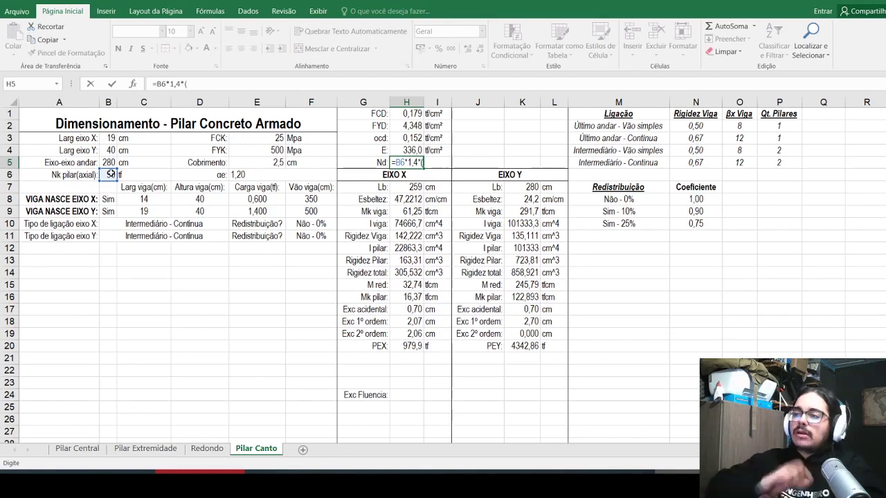
pyautogui.press('BackSpace')
pyautogui.write('máximo')
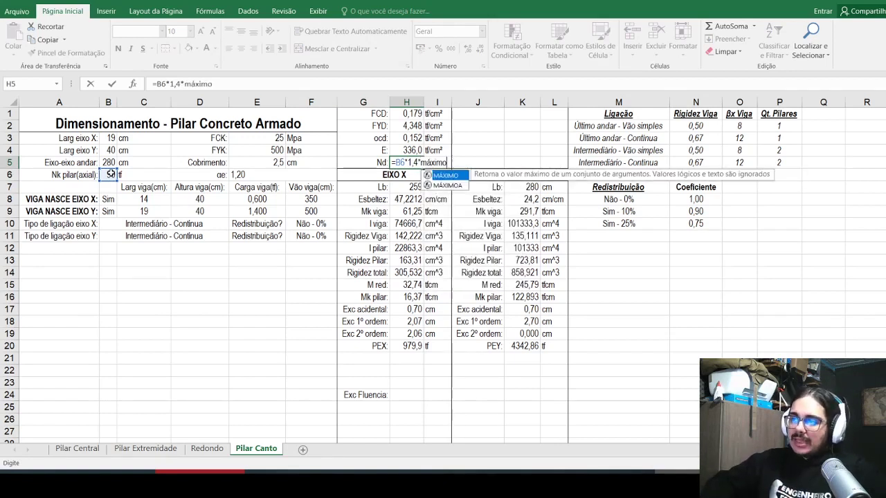
pyautogui.write('(1;')
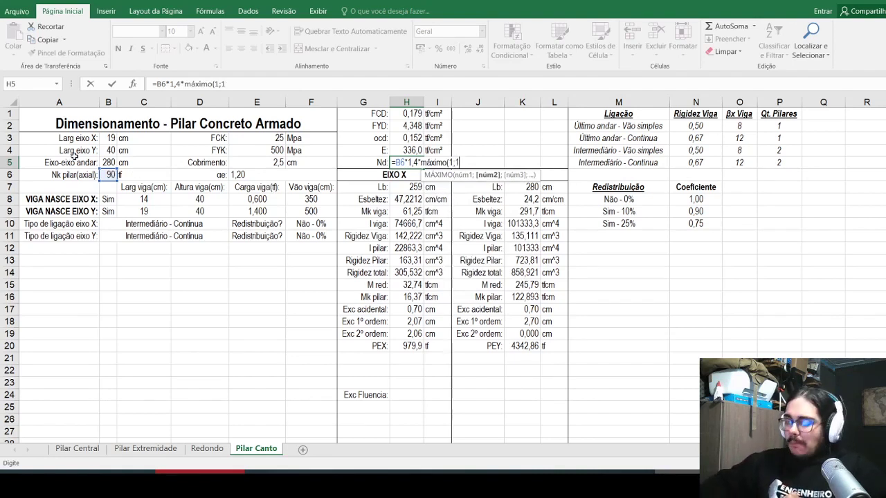
pyautogui.write('1+(')
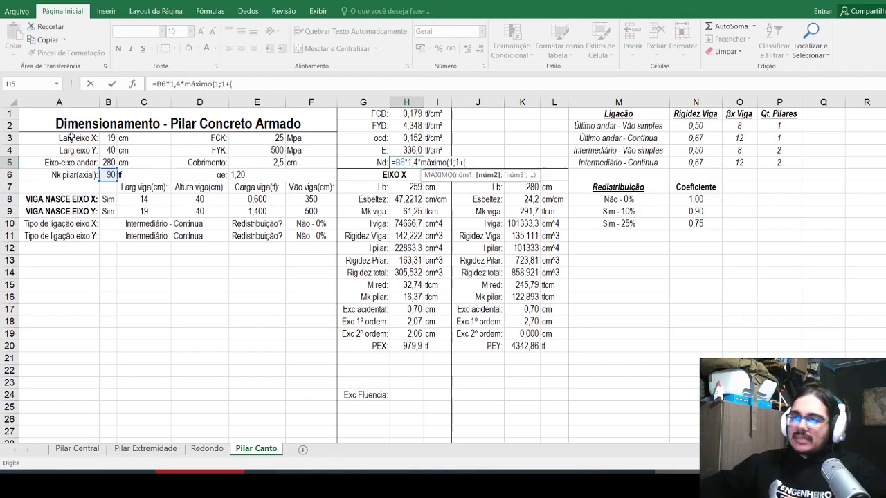
pyautogui.click(111, 137)
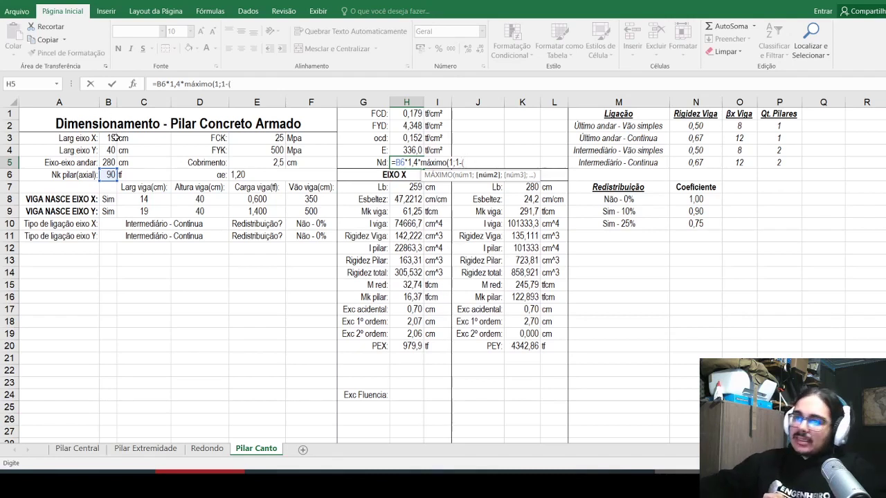
pyautogui.write('-19')
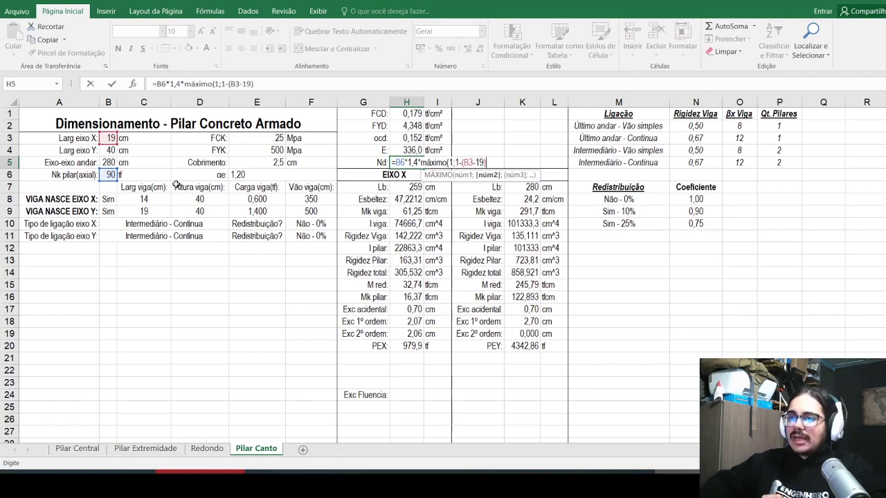
pyautogui.write(')*0,05)')
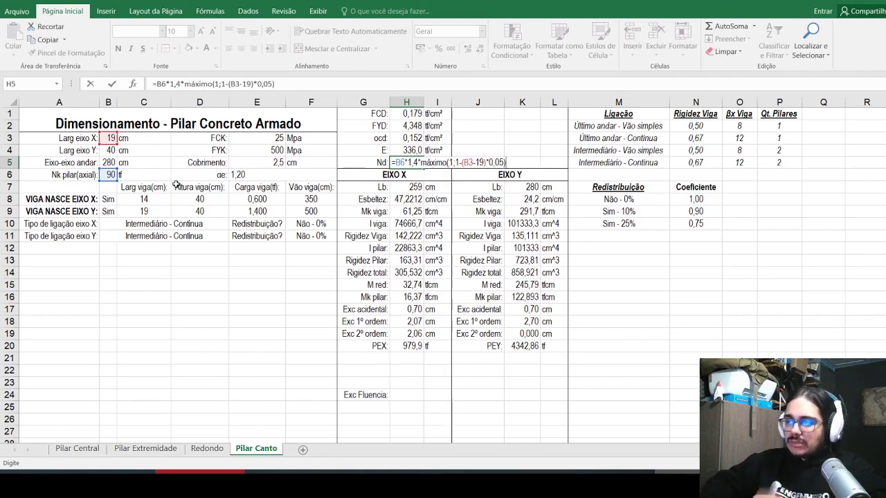
pyautogui.press('Tab')
pyautogui.write('tf')
pyautogui.press('Return')
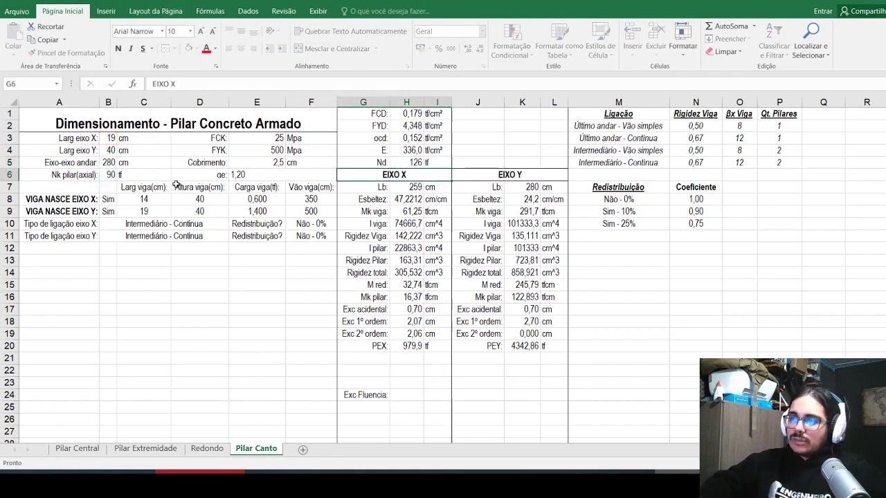
# Step: Test the Nd formula with X-axis column widths of 18, 17, 16 and 14 cm in B3, restoring 19 cm at the end
pyautogui.click(105, 139)
pyautogui.write('18')
pyautogui.press('Return')
pyautogui.click(105, 139)
pyautogui.write('17')
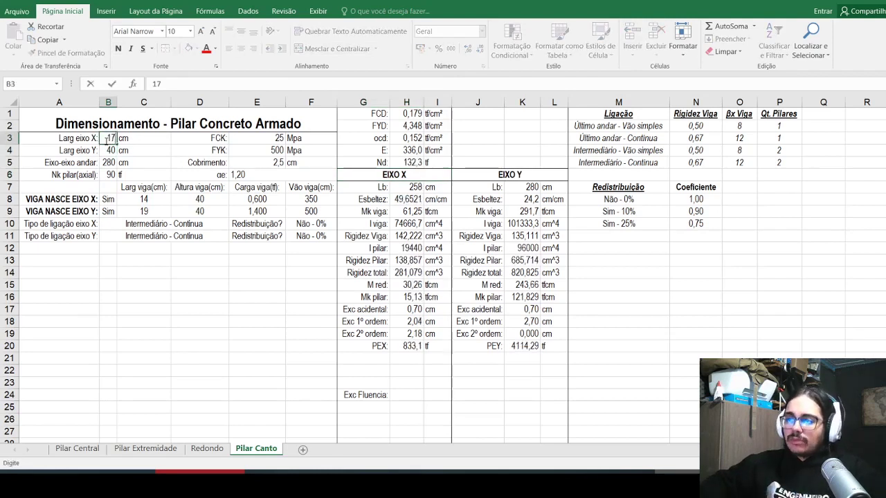
pyautogui.press('Return')
pyautogui.click(106, 139)
pyautogui.write('16')
pyautogui.press('Return')
pyautogui.click(105, 140)
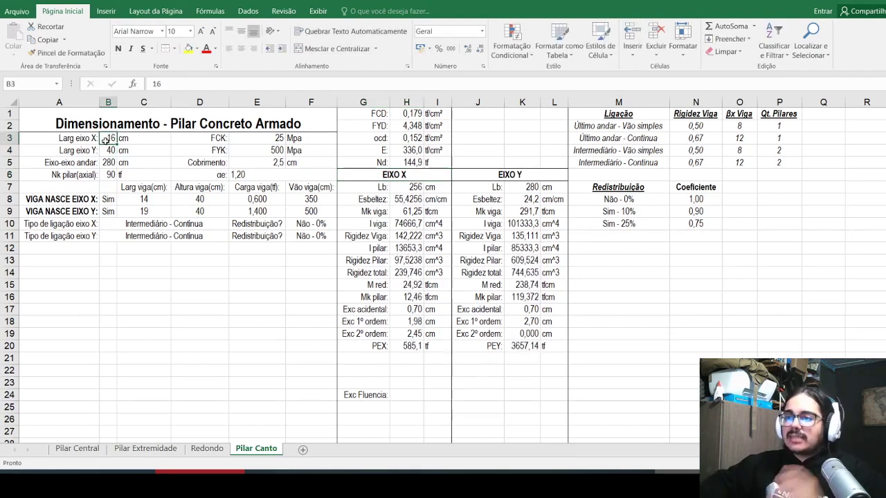
pyautogui.write('14')
pyautogui.press('Return')
pyautogui.click(106, 139)
pyautogui.write('19')
pyautogui.press('Return')
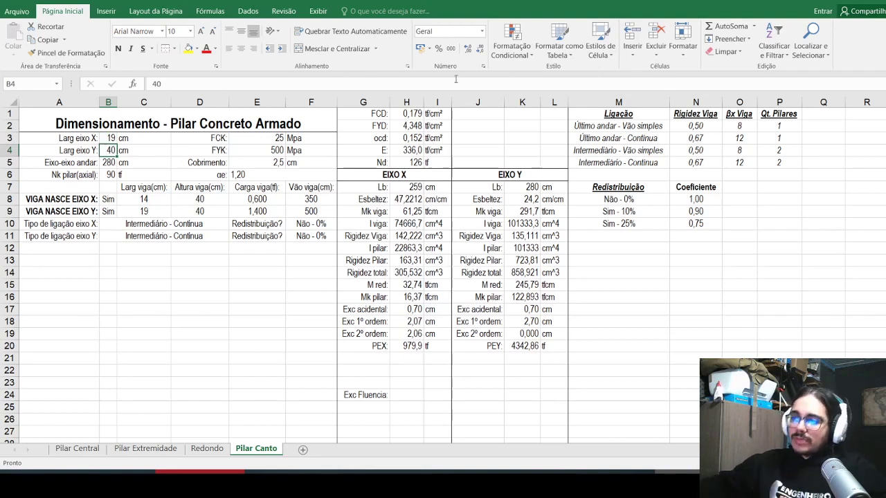
# Step: Add the label "v:" in J1 and align it right
pyautogui.click(487, 115)
pyautogui.write('v:')
pyautogui.press('Return')
pyautogui.press('Up')
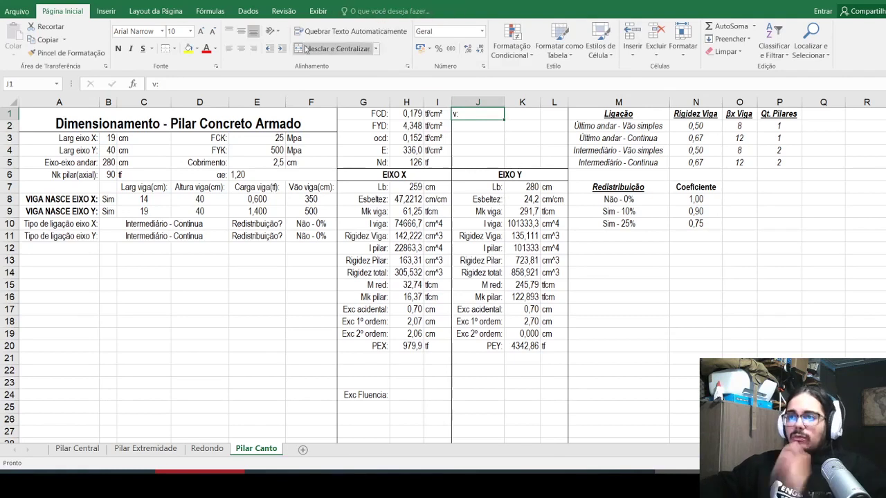
pyautogui.click(255, 48)
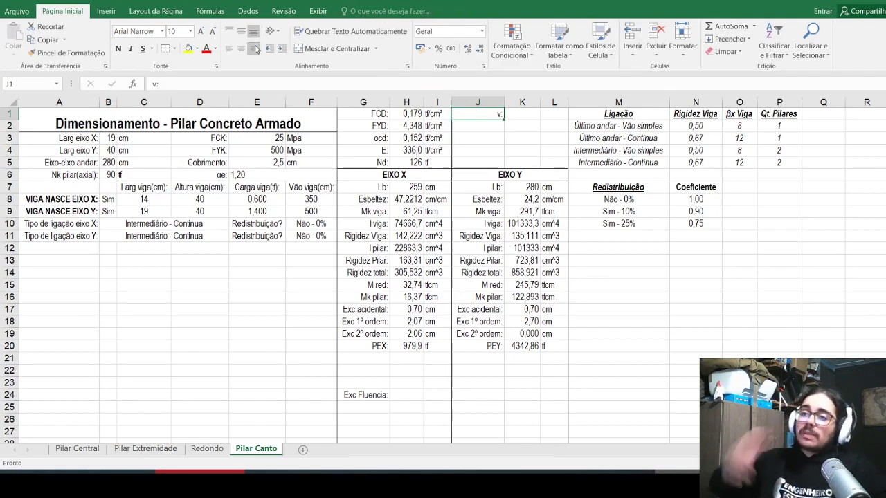
pyautogui.press('Right')
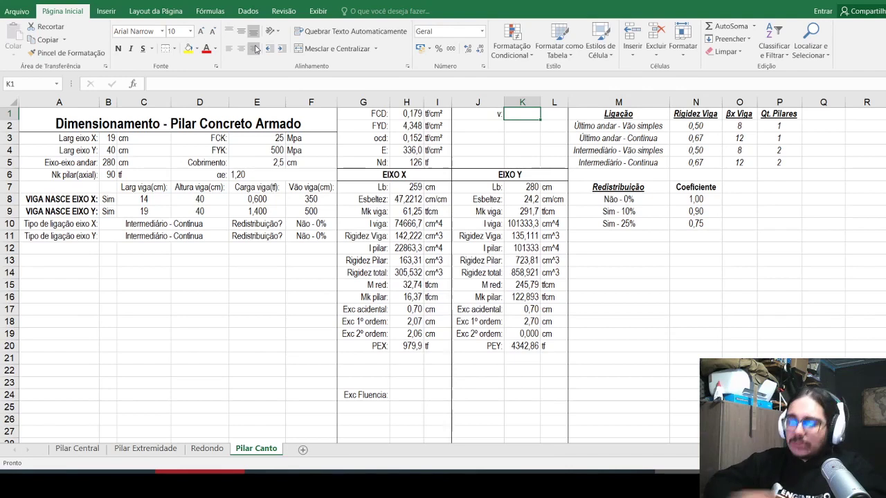
pyautogui.write('=')
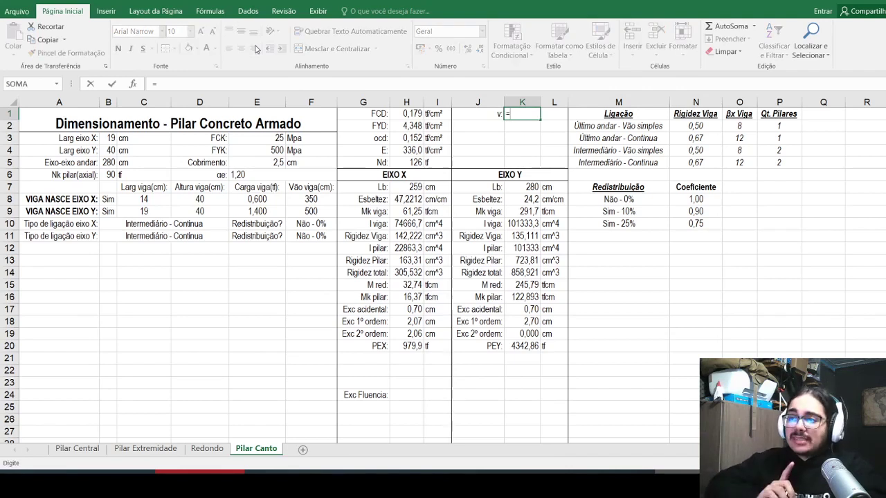
pyautogui.click(408, 160)
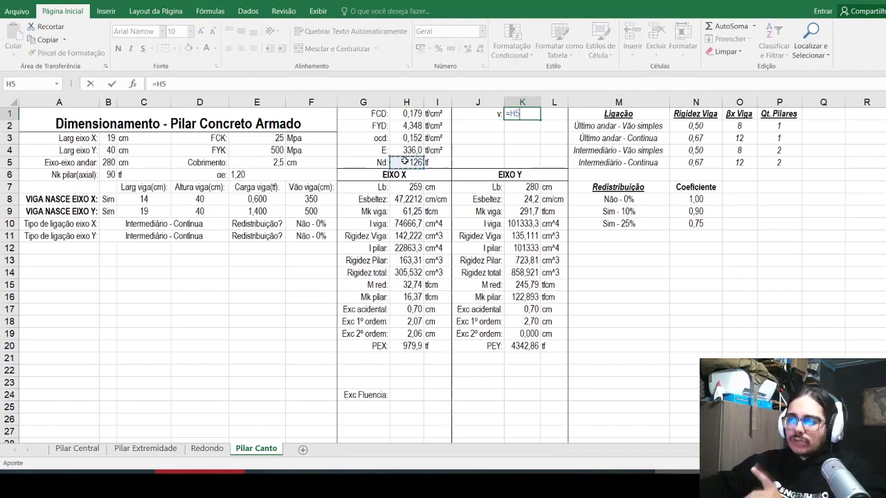
pyautogui.press('Escape')
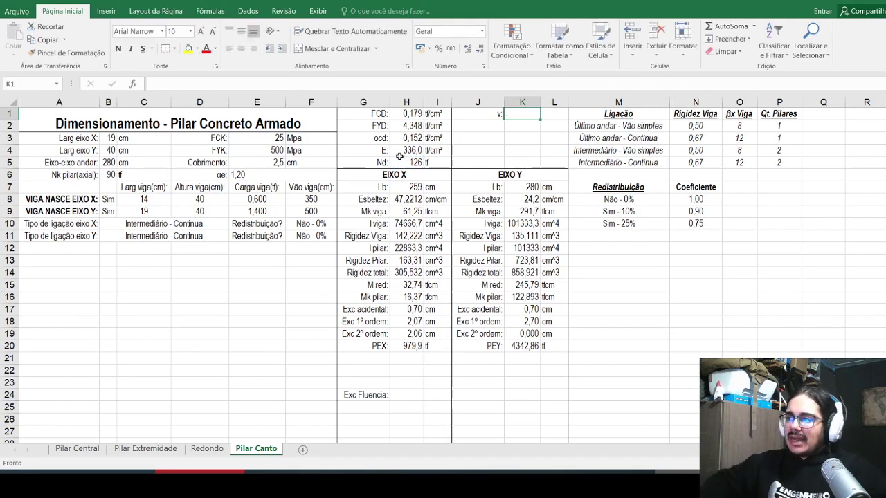
# Step: Replace the J1 label with "Área:", calculate the column area in K1 as =B3*B4 and enter the unit cm² in L1
pyautogui.press('Left')
pyautogui.write('Área:')
pyautogui.press('Tab')
pyautogui.write('=')
pyautogui.click(110, 137)
pyautogui.write('*')
pyautogui.click(105, 150)
pyautogui.press('Return')
pyautogui.press('Up')
pyautogui.press('Tab')
pyautogui.press('Tab')
pyautogui.write('cm²')
pyautogui.press('Return')
# Step: Add the label "v:" in J2 and align the cells J2:K5 right
pyautogui.write('v:')
pyautogui.press('Return')
pyautogui.press('Up')
pyautogui.hotkey('shift', 'Down')
pyautogui.hotkey('shift', 'Down')
pyautogui.hotkey('shift', 'Down')
pyautogui.hotkey('shift', 'Down')
pyautogui.hotkey('shift', 'Right')
pyautogui.hotkey('shift', 'Right')
pyautogui.hotkey('shift', 'Up')
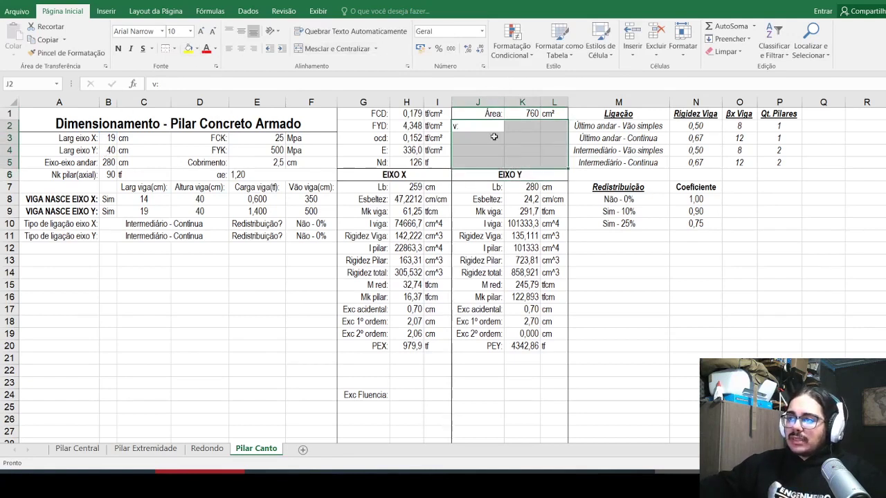
pyautogui.hotkey('shift', 'Left')
pyautogui.click(253, 49)
# Step: Calculate v in K2 with =H5/K1/H1, dividing Nd by the area and FCD
pyautogui.click(518, 126)
pyautogui.write('=')
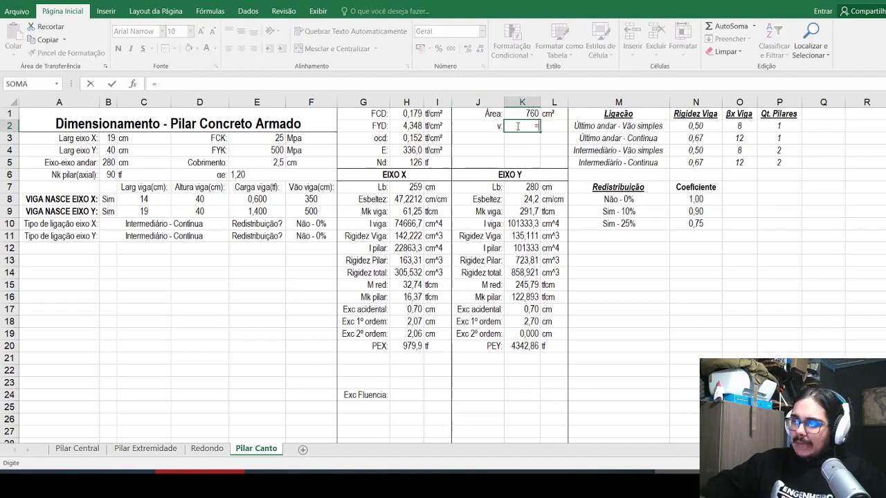
pyautogui.click(414, 160)
pyautogui.write('/')
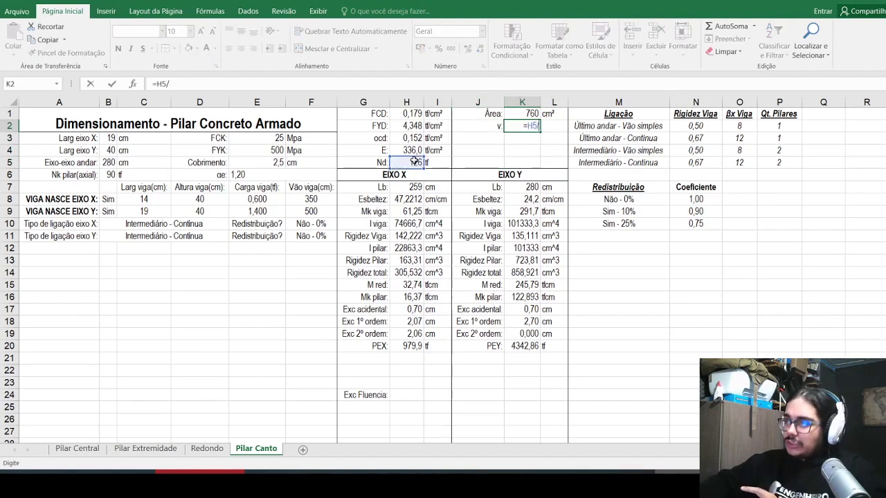
pyautogui.click(529, 114)
pyautogui.write('/')
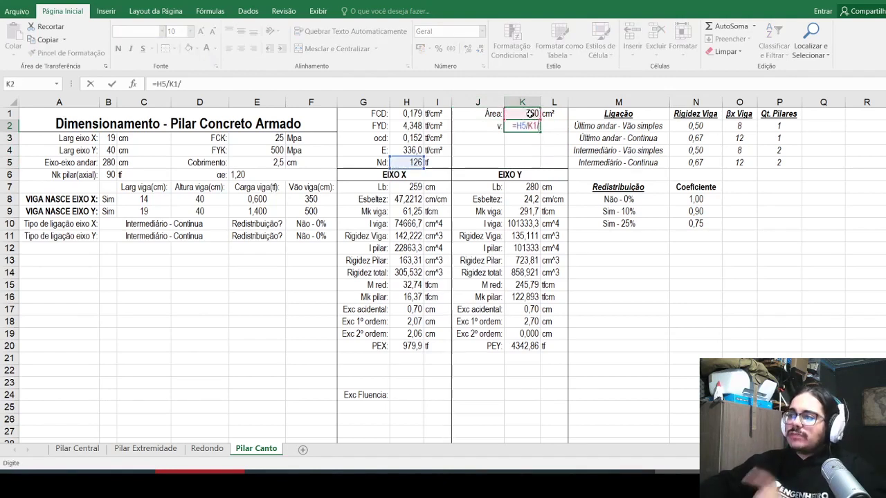
pyautogui.click(414, 114)
pyautogui.hotkey('ctrl', 'Return')
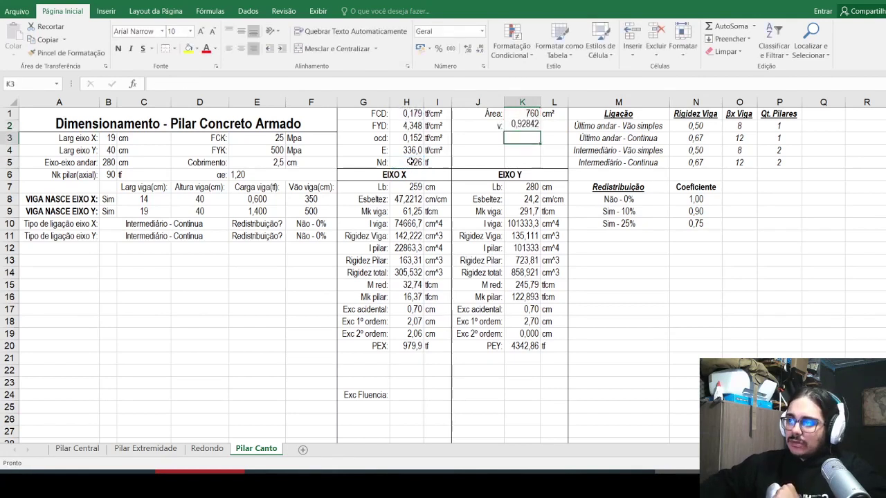
# Step: Format the v value in K2 as a whole percentage in the Arial Narrow font
pyautogui.click(480, 50)
pyautogui.click(480, 49)
pyautogui.click(480, 50)
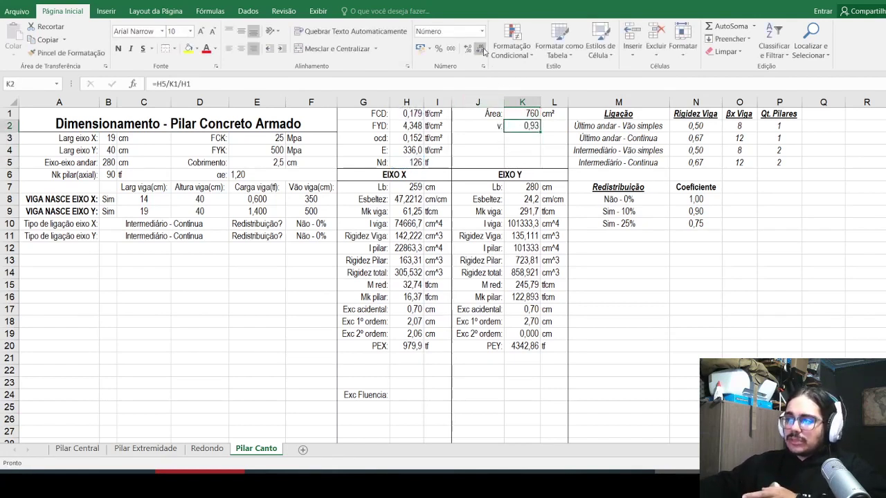
pyautogui.click(439, 49)
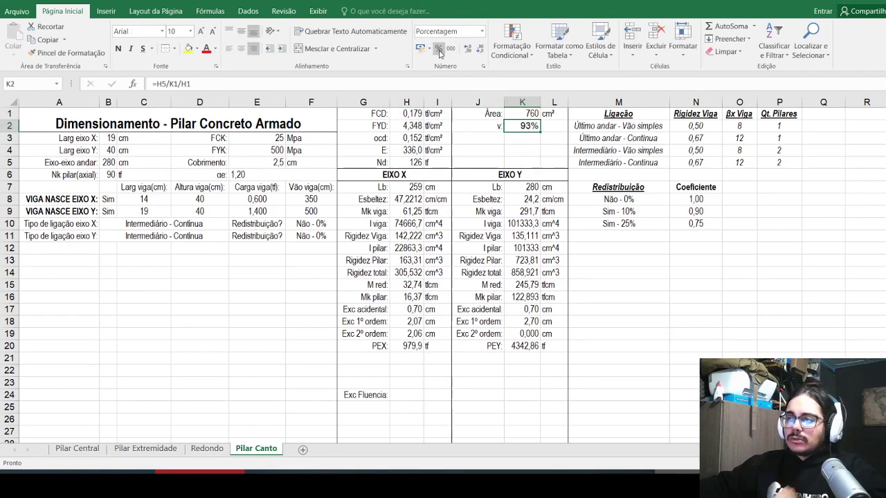
pyautogui.click(162, 31)
pyautogui.click(149, 208)
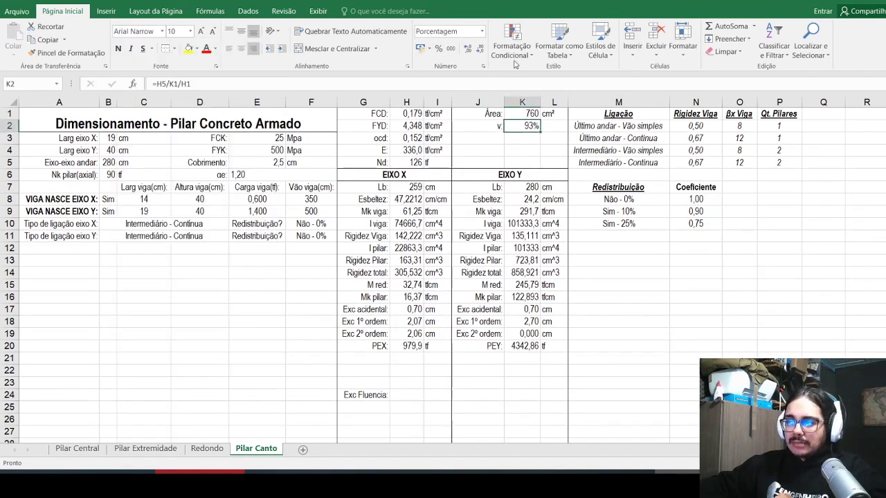
pyautogui.click(492, 141)
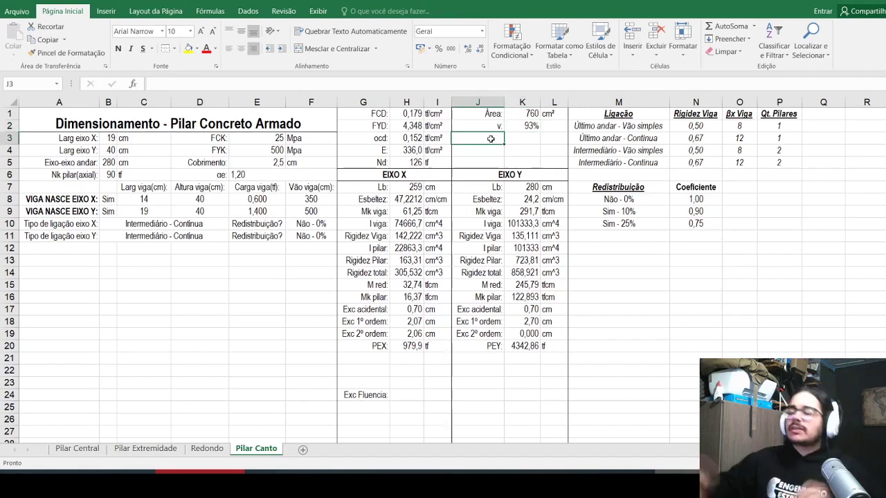
# Step: Widen column K and reduce the values in K11:K14 to one decimal place
pyautogui.moveTo(539, 102); pyautogui.dragTo(554, 102)
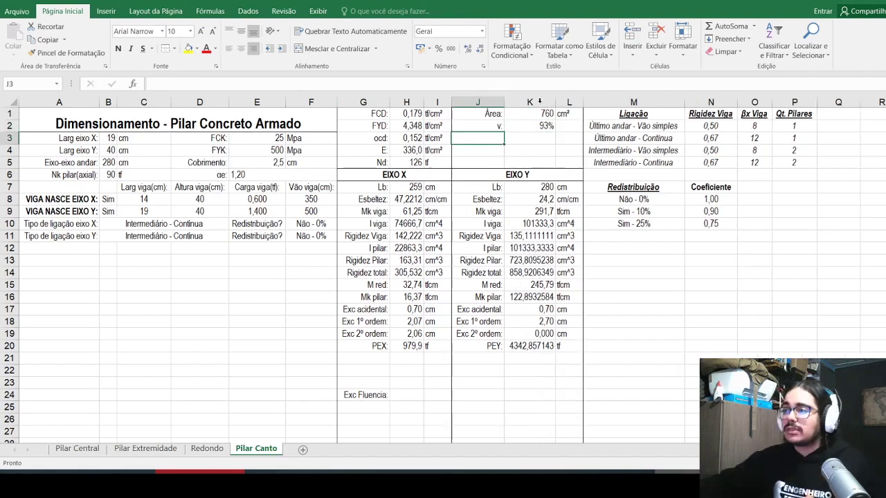
pyautogui.moveTo(529, 238); pyautogui.dragTo(530, 266)
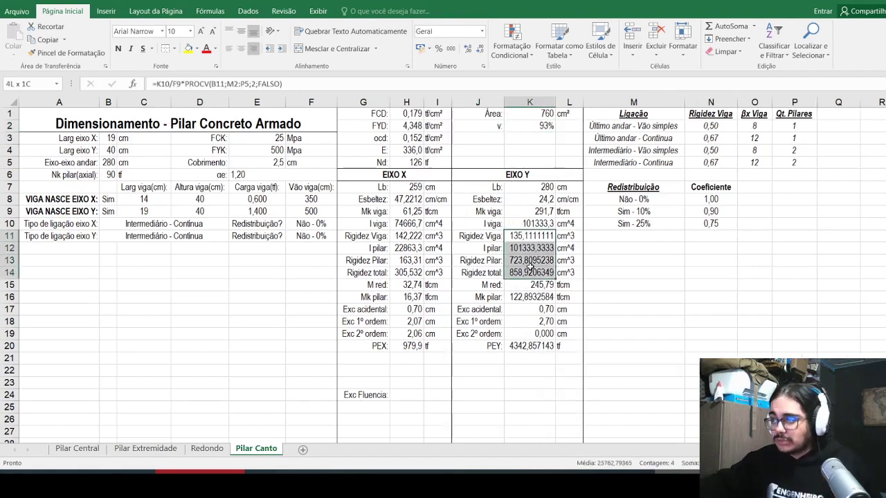
pyautogui.click(481, 54)
pyautogui.click(482, 54)
pyautogui.click(481, 54)
pyautogui.click(481, 54)
pyautogui.click(481, 54)
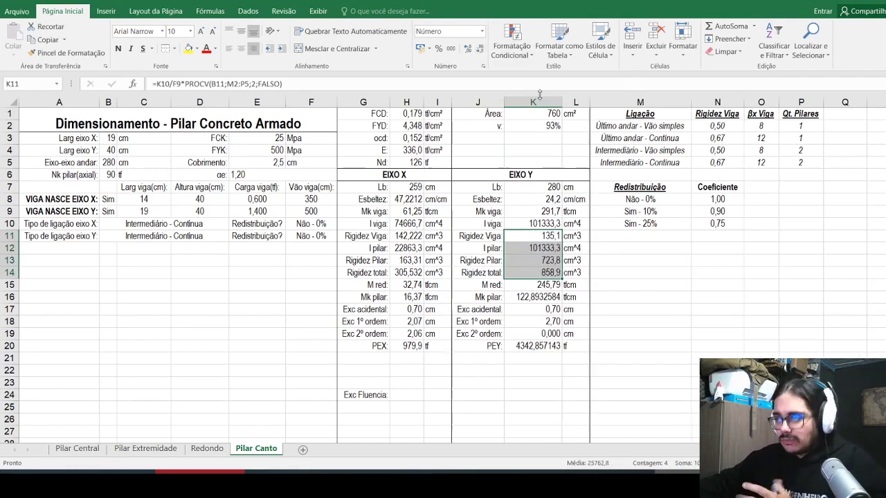
# Step: Reduce the Y-axis Mk pilar value in K16 to two decimal places
pyautogui.click(520, 298)
pyautogui.click(480, 54)
pyautogui.click(479, 54)
pyautogui.click(480, 54)
pyautogui.click(480, 54)
pyautogui.click(480, 54)
# Step: Reduce the PEY value in K20 to one decimal place
pyautogui.click(536, 346)
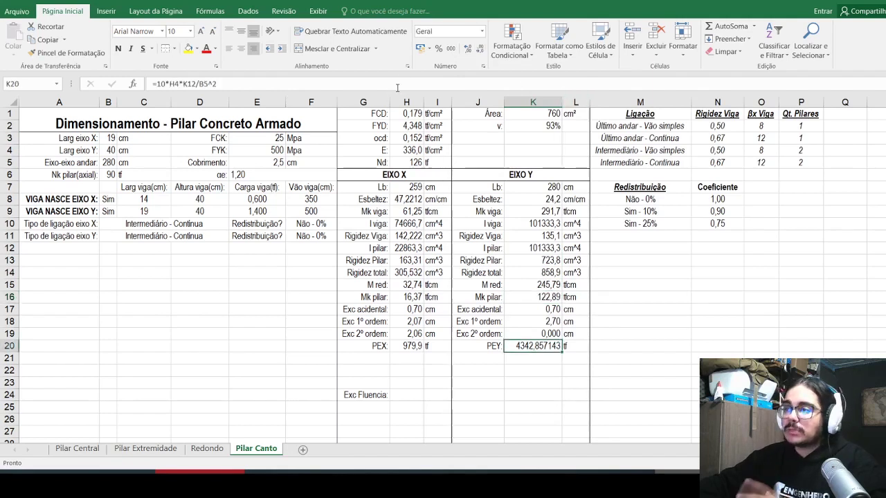
pyautogui.click(479, 54)
pyautogui.click(480, 54)
pyautogui.click(479, 54)
pyautogui.click(480, 54)
pyautogui.click(480, 54)
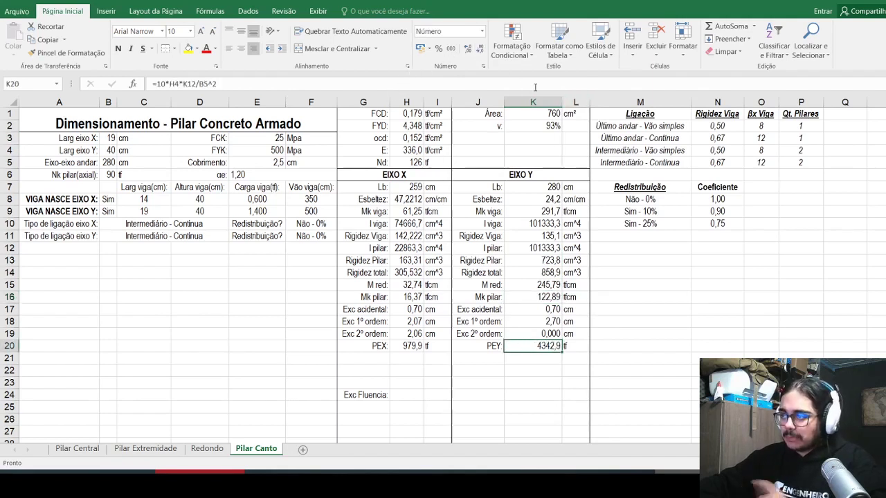
# Step: Fit column K's width to its contents and select the X-axis second-order eccentricity value in H19
pyautogui.click(560, 101)
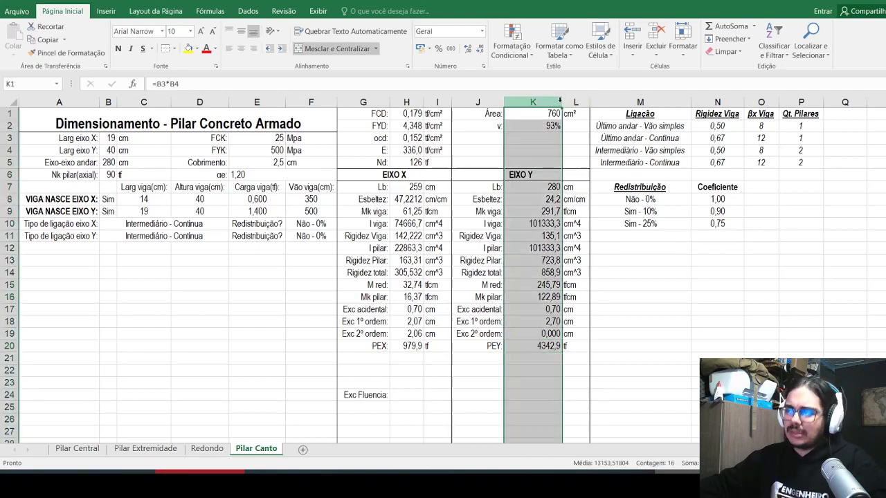
pyautogui.doubleClick(561, 102)
pyautogui.click(523, 223)
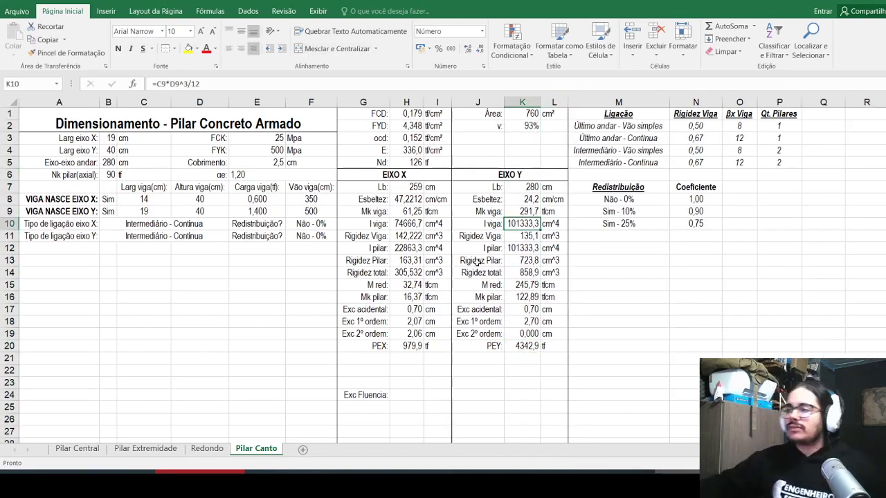
pyautogui.click(408, 334)
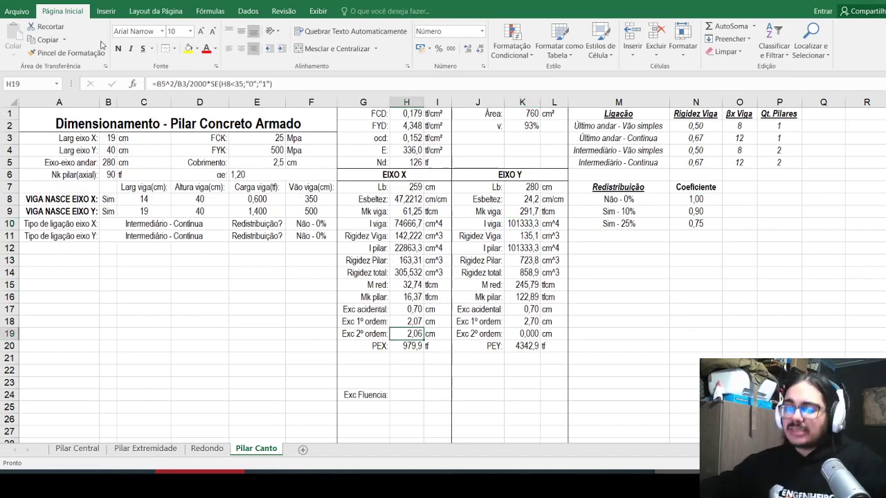
# Step: Divide the X-axis second-order eccentricity formula in H19 by máximo(1;0,5+K2)
pyautogui.click(270, 84)
pyautogui.write('/')
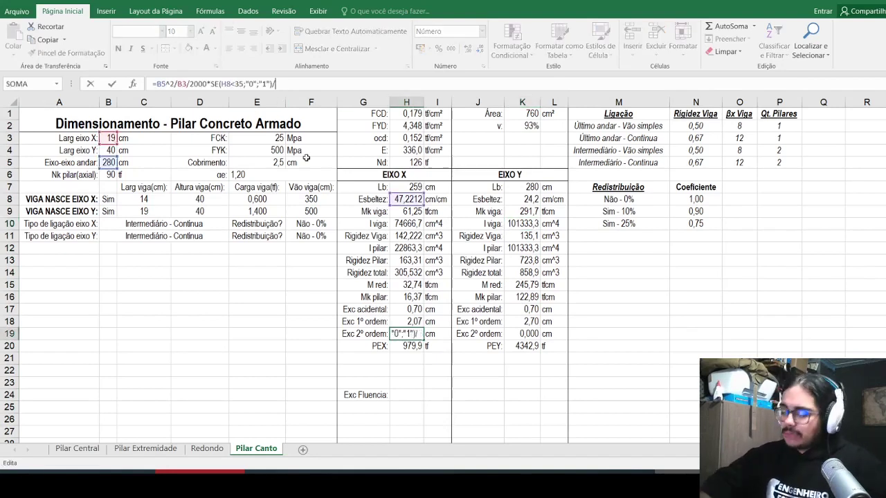
pyautogui.write('máximo(1;')
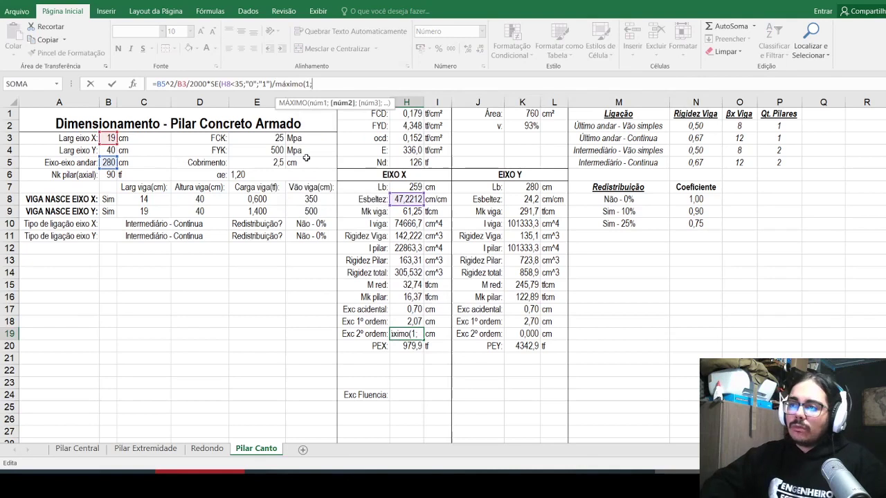
pyautogui.write('0,5+')
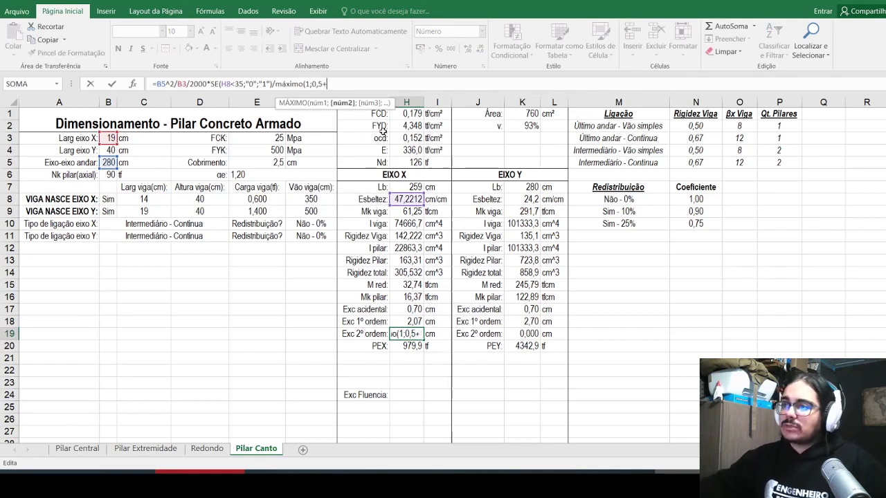
pyautogui.click(529, 126)
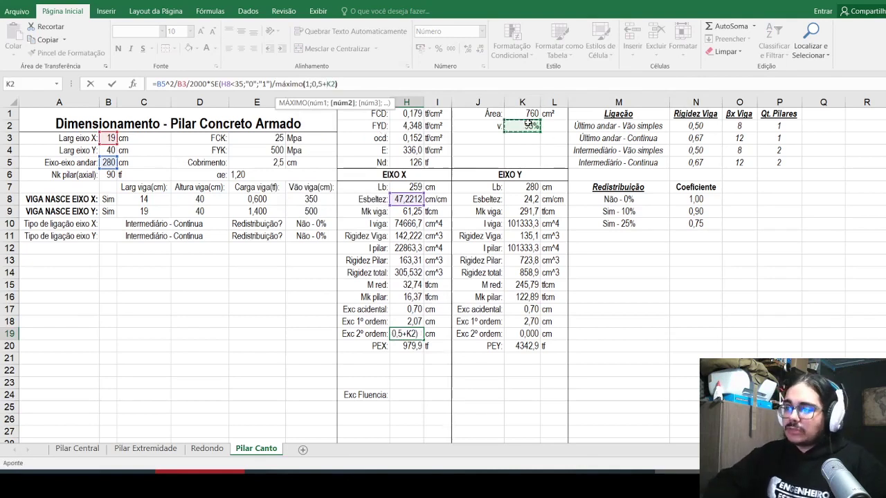
pyautogui.press('Return')
pyautogui.press('Up')
pyautogui.click(267, 85)
pyautogui.press('Return')
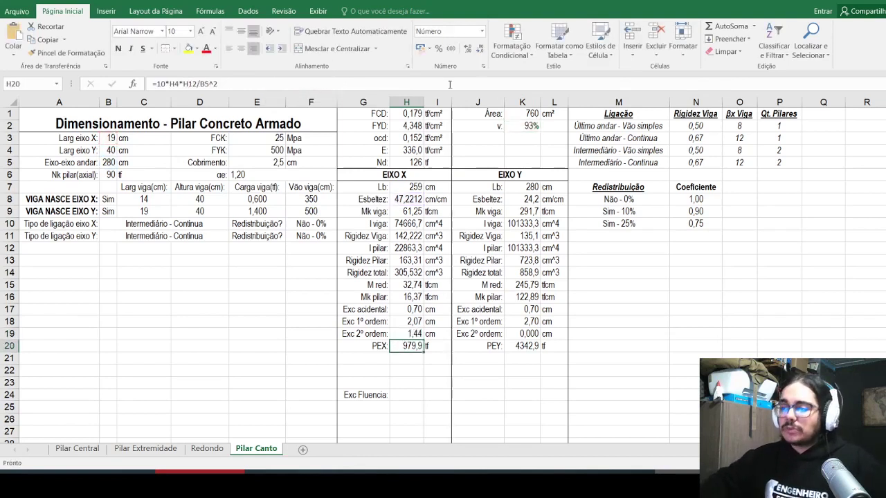
# Step: Add the same máximo divisor to the Y-axis second-order eccentricity formula in K19
pyautogui.press('Up')
pyautogui.press('Right')
pyautogui.press('Right')
pyautogui.press('Right')
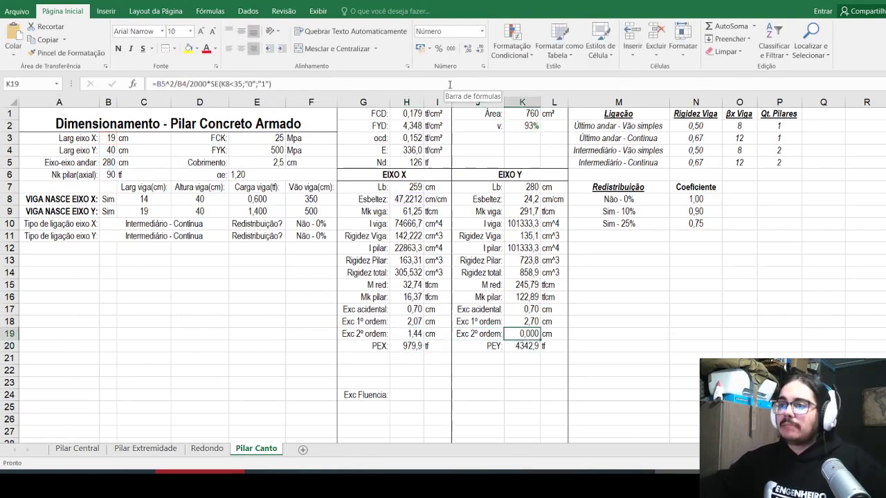
pyautogui.click(449, 84)
pyautogui.press('Return')
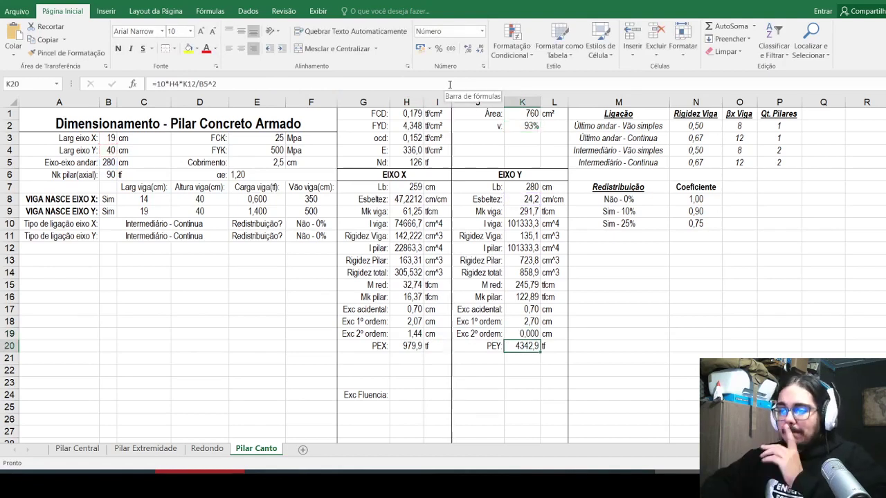
pyautogui.press('Down')
pyautogui.press('Left')
pyautogui.press('Left')
pyautogui.press('Left')
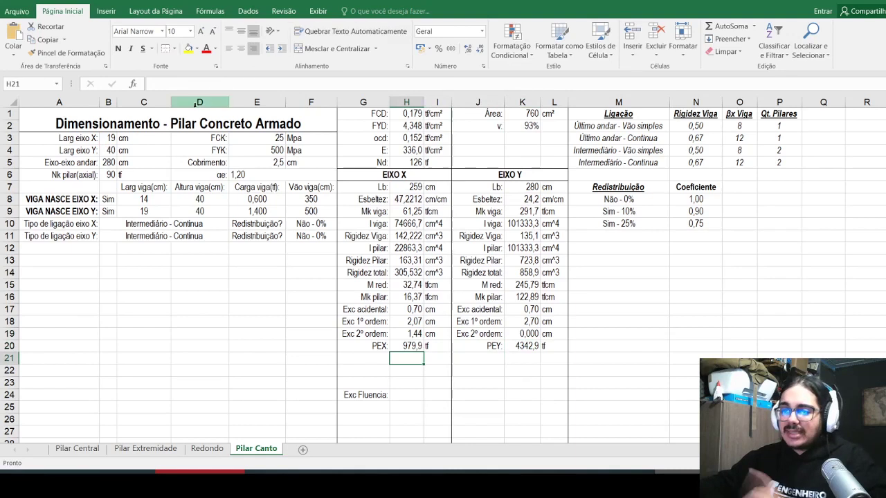
# Step: Move the "Tipo de ligação eixo Y" row down to row 12
pyautogui.moveTo(56, 187); pyautogui.dragTo(311, 235)
pyautogui.hotkey('ctrl', 'c')
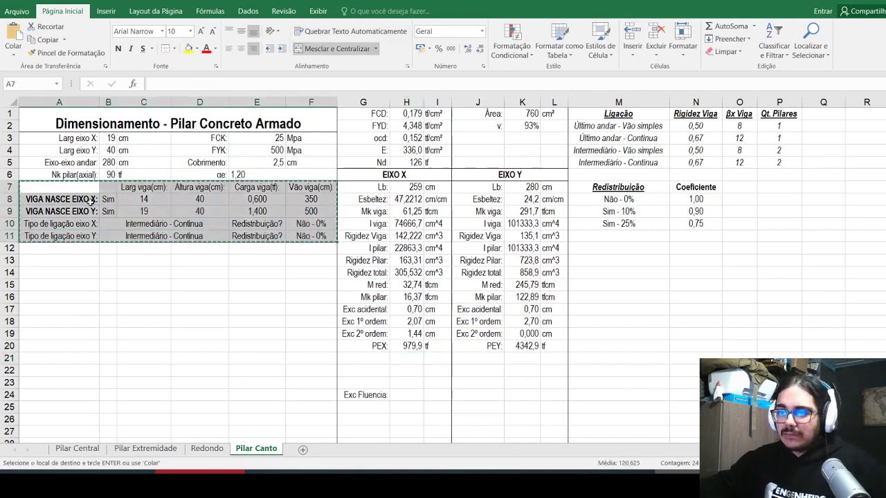
pyautogui.moveTo(90, 200); pyautogui.dragTo(312, 236)
pyautogui.press('Return')
pyautogui.press('Escape')
pyautogui.moveTo(59, 236); pyautogui.dragTo(304, 224)
# Step: Move the "VIGA NASCE EIXO Y" row into row 11, directly above its connection type
pyautogui.click(73, 215)
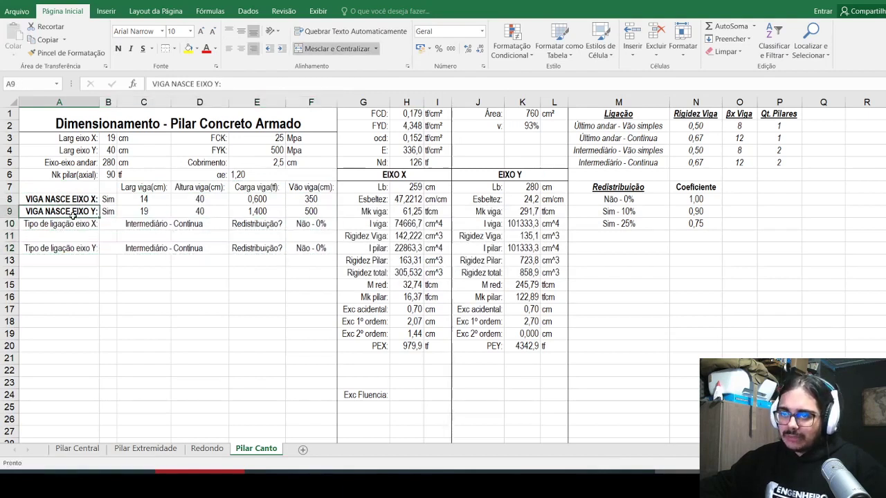
pyautogui.moveTo(72, 216); pyautogui.dragTo(312, 211)
pyautogui.hotkey('ctrl', 'x')
pyautogui.click(59, 236)
pyautogui.hotkey('ctrl', 'v')
# Step: Shift the "VIGA NASCE EIXO X" row to row 9 and the beam column headings to row 8
pyautogui.click(86, 200)
pyautogui.moveTo(87, 200); pyautogui.dragTo(332, 200)
pyautogui.moveTo(20, 202); pyautogui.dragTo(20, 214)
pyautogui.moveTo(112, 185); pyautogui.dragTo(311, 187)
pyautogui.hotkey('ctrl', 'x')
pyautogui.click(108, 202)
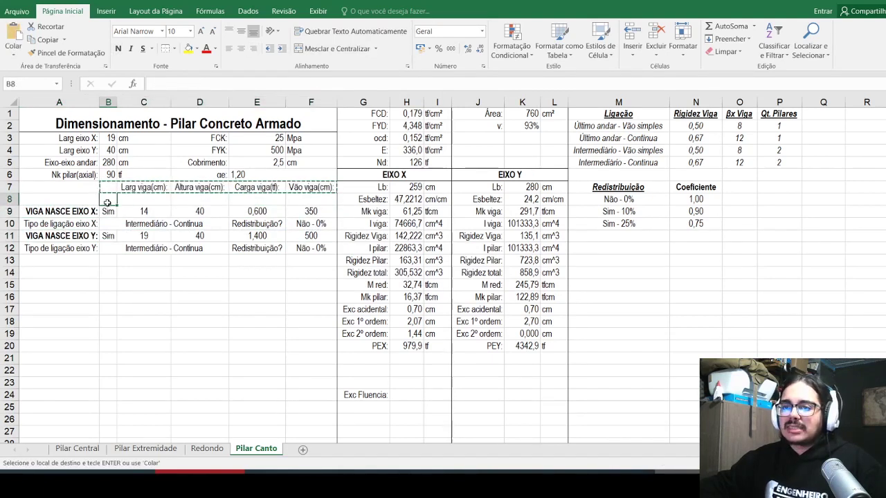
pyautogui.hotkey('ctrl', 'v')
# Step: Add a "Fluência:" input in row 7 with the value 2,5 in B7, formatted to two decimal places
pyautogui.click(78, 191)
pyautogui.write('Fluência:')
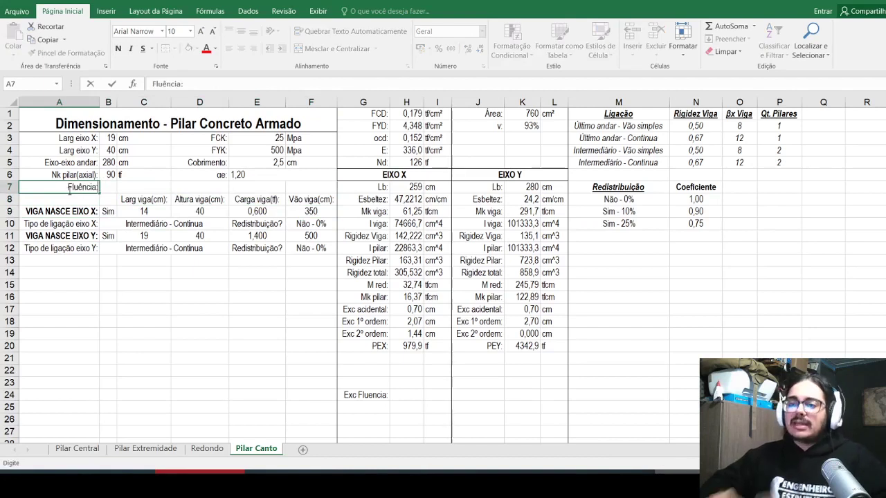
pyautogui.press('Tab')
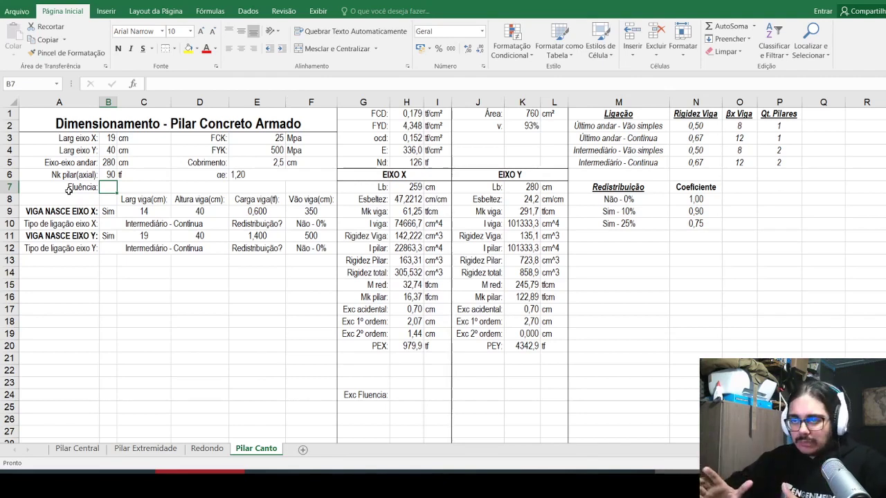
pyautogui.write('2,5')
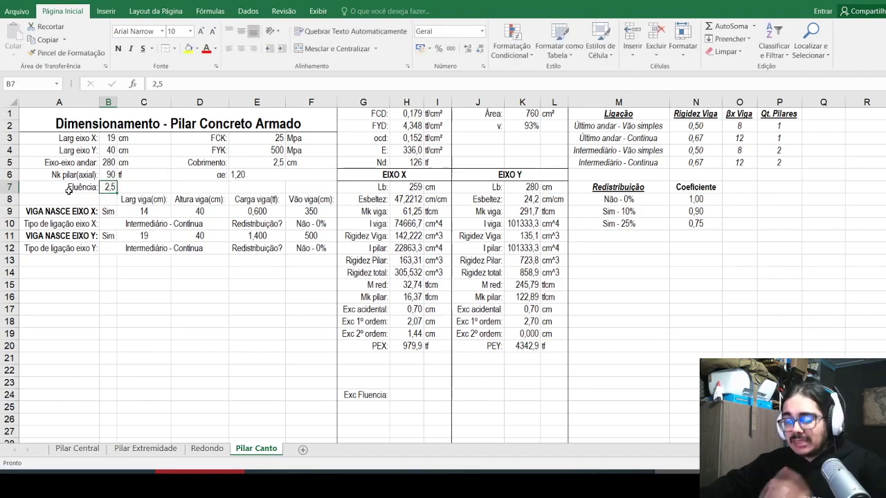
pyautogui.click(467, 50)
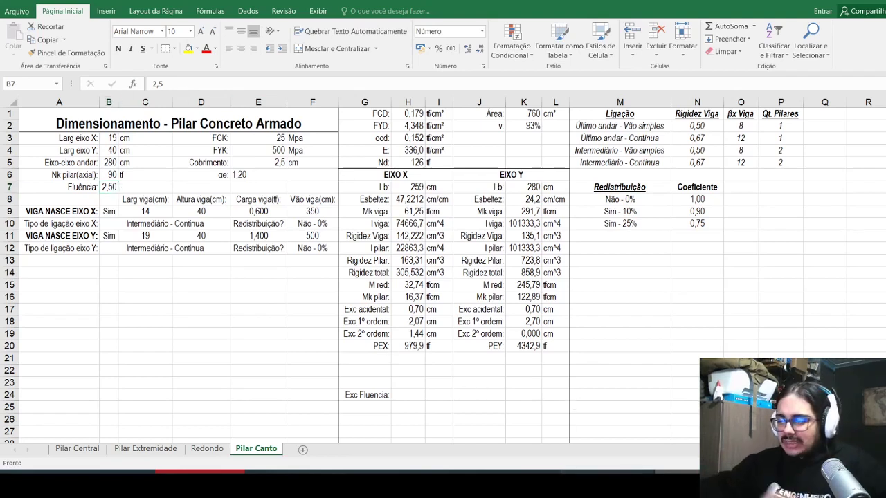
# Step: Switch to the ABNT NBR 6118 PDF and search for "8.2", going back through the matches to Tabela 8.2
pyautogui.hotkey('alt', 'Tab')
pyautogui.write('8.2')
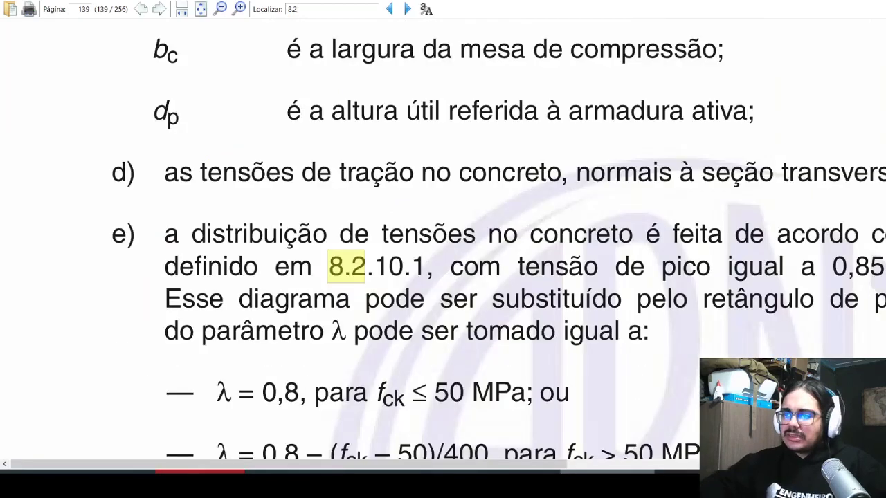
pyautogui.scroll(-2, 415, 383)
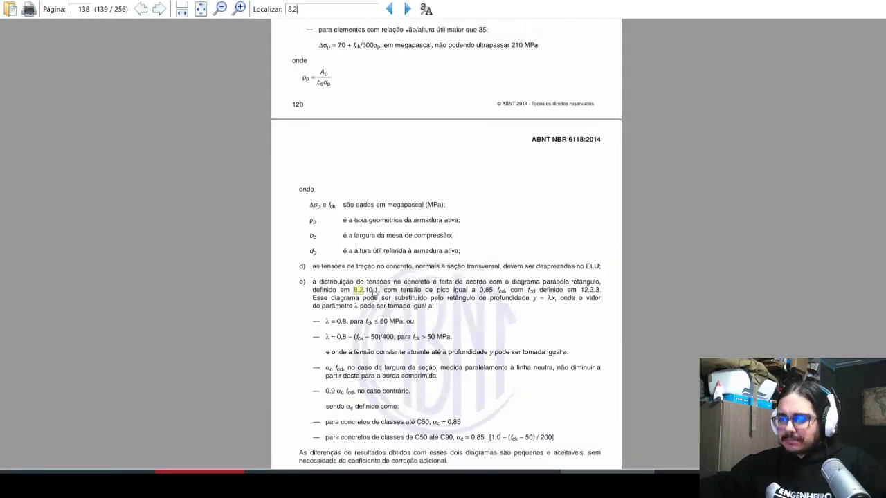
pyautogui.scroll(-3, 414, 382)
pyautogui.scroll(2, 366, 164)
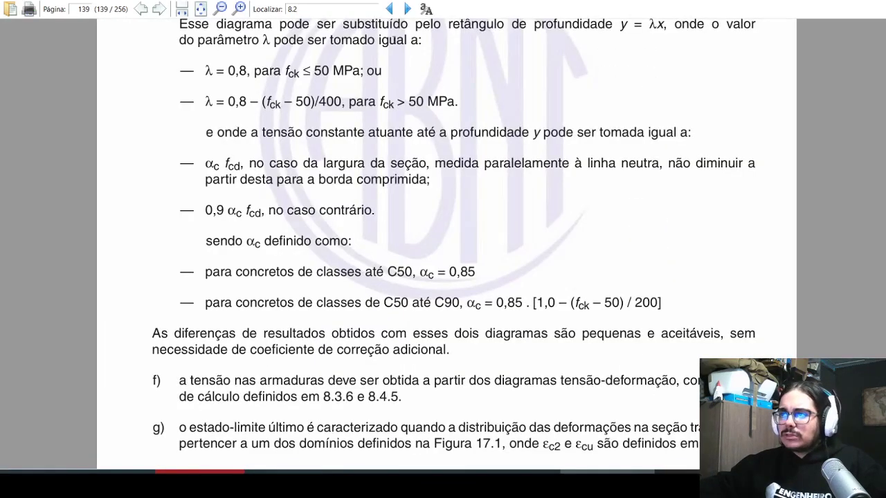
pyautogui.click(390, 11)
pyautogui.click(391, 11)
pyautogui.click(390, 10)
pyautogui.click(391, 10)
pyautogui.click(390, 10)
pyautogui.click(390, 10)
pyautogui.click(391, 10)
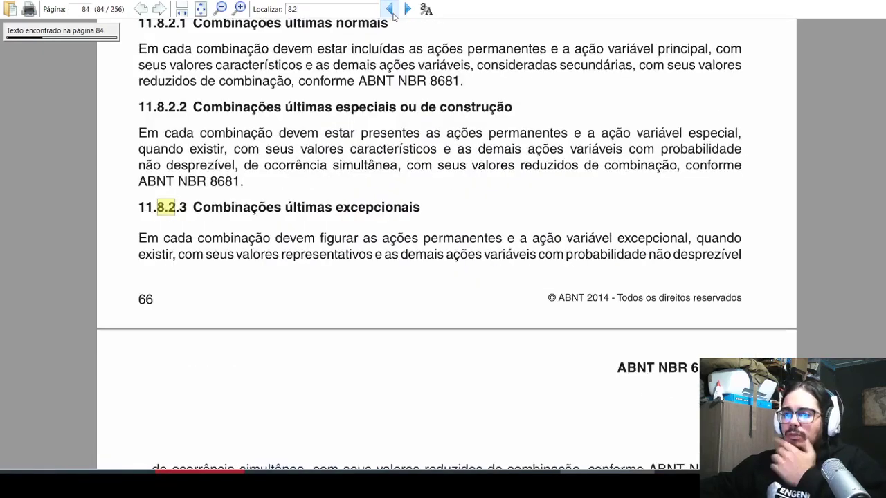
pyautogui.click(390, 9)
pyautogui.click(390, 10)
pyautogui.click(390, 10)
pyautogui.click(391, 10)
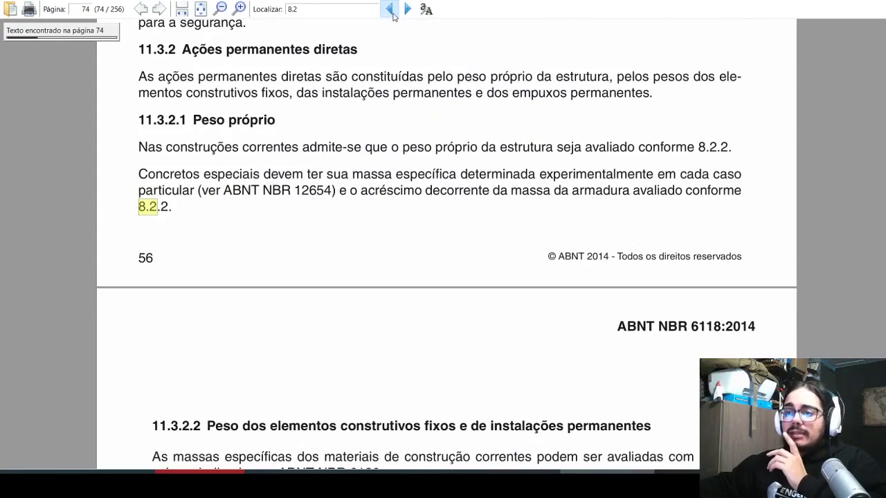
pyautogui.click(391, 9)
pyautogui.click(391, 10)
pyautogui.click(391, 10)
pyautogui.click(390, 9)
pyautogui.click(408, 10)
pyautogui.click(408, 10)
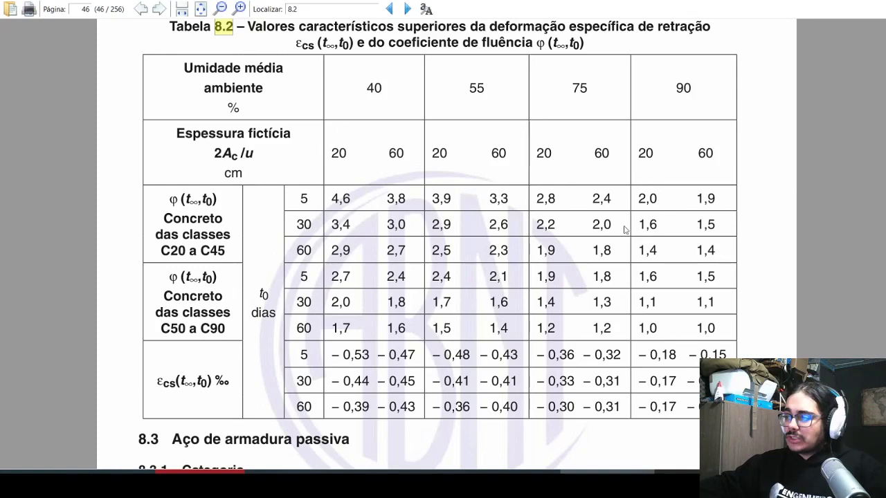
# Step: Examine the creep coefficients for concrete classes C20 to C45 in Tabela 8.2, from humid to dry environments
pyautogui.scroll(1, 644, 313)
pyautogui.moveTo(641, 255); pyautogui.dragTo(659, 255)
pyautogui.click(648, 223)
pyautogui.moveTo(647, 222); pyautogui.dragTo(656, 227)
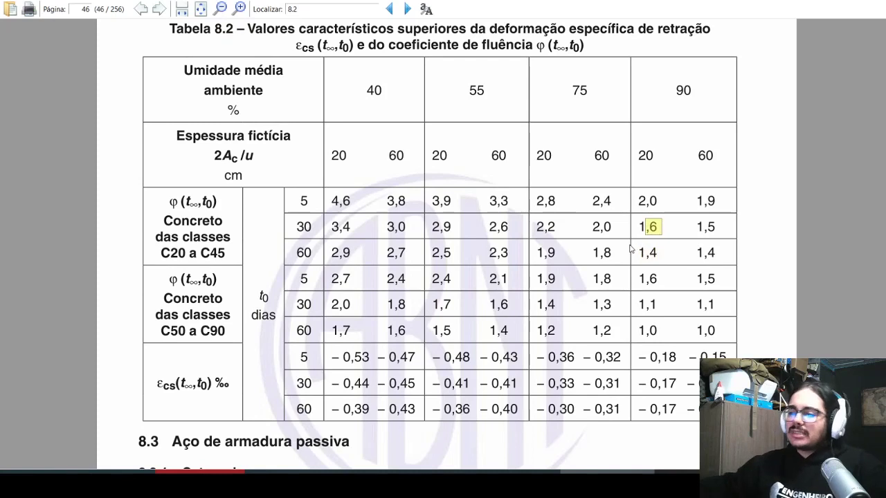
pyautogui.moveTo(331, 201); pyautogui.dragTo(354, 203)
pyautogui.click(376, 172)
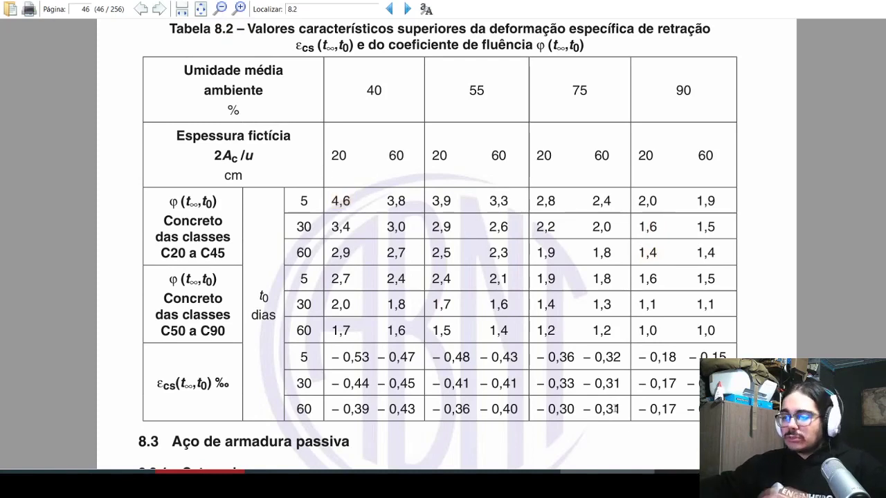
# Step: Return to the Excel sheet and enter the right-aligned label "Exc viga:" in G21
pyautogui.hotkey('alt', 'Tab')
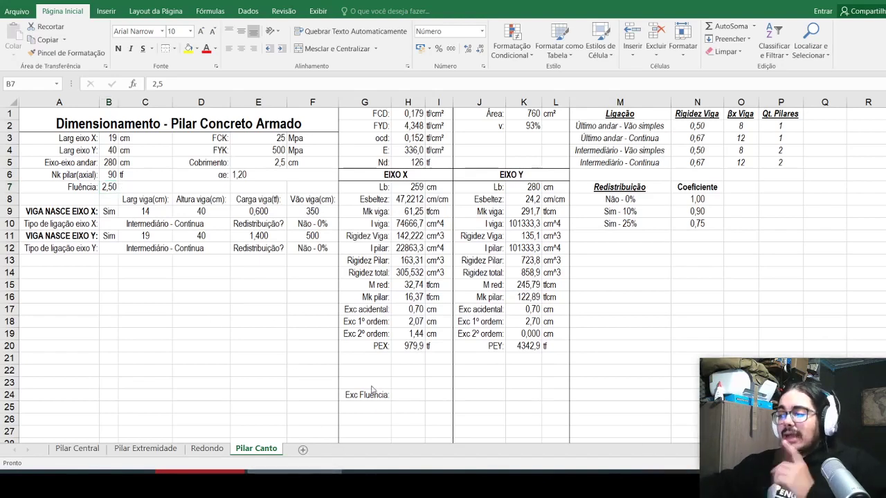
pyautogui.click(369, 357)
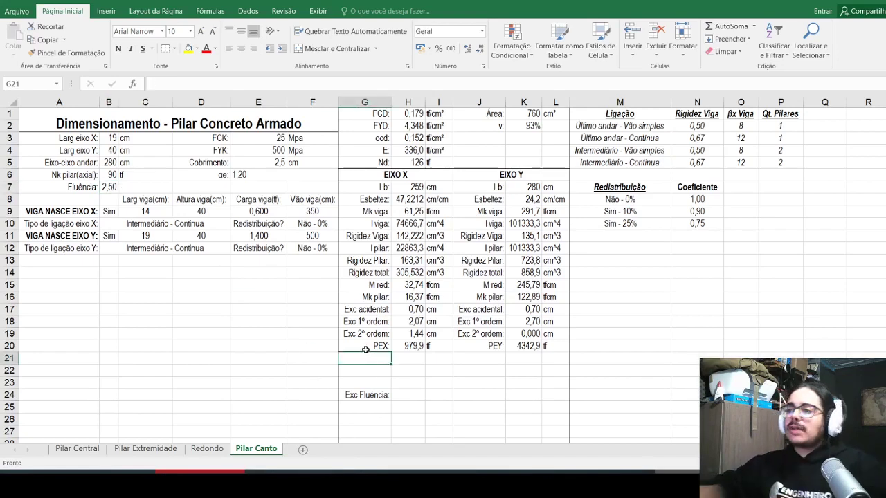
pyautogui.write('=B28')
pyautogui.press('Escape')
pyautogui.write('E')
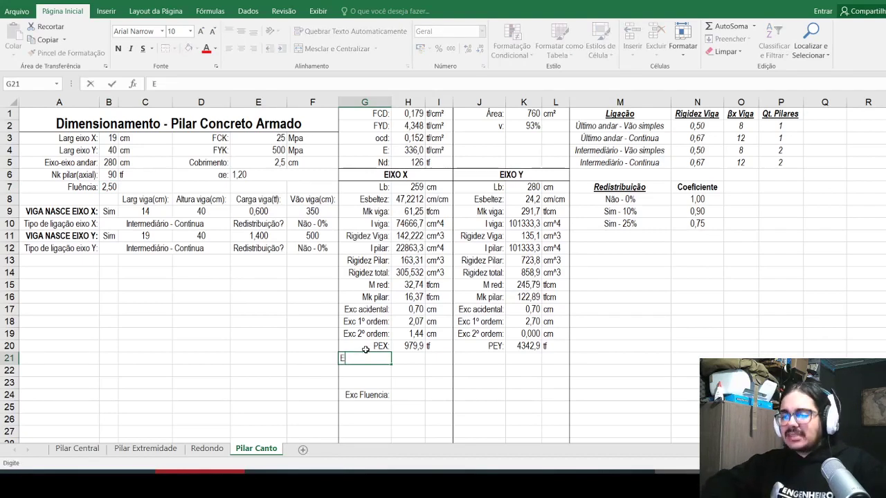
pyautogui.write(' topo')
pyautogui.press('BackSpace')
pyautogui.press('BackSpace')
pyautogui.press('BackSpace')
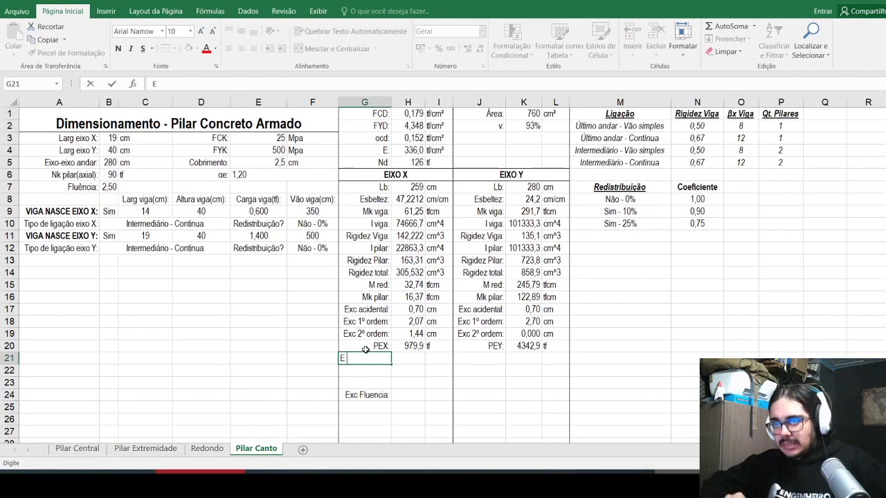
pyautogui.write('xc viga:')
pyautogui.press('Return')
pyautogui.press('Up')
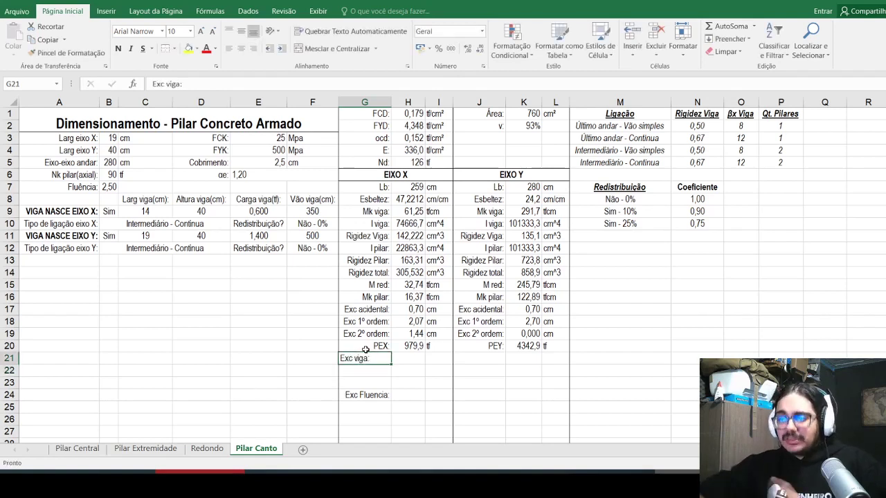
pyautogui.click(253, 48)
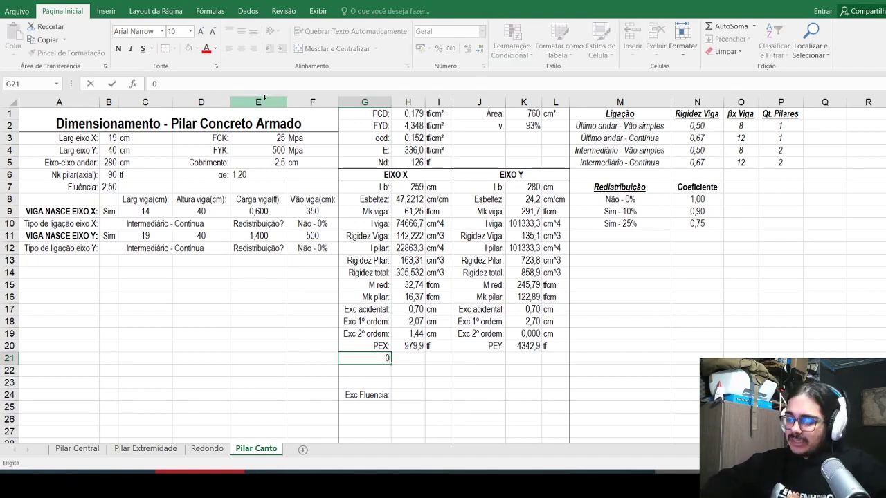
# Step: Calculate the X-axis beam eccentricity in H21 as =H16/B6 and format it to three decimal places
pyautogui.press('Right')
pyautogui.write('=')
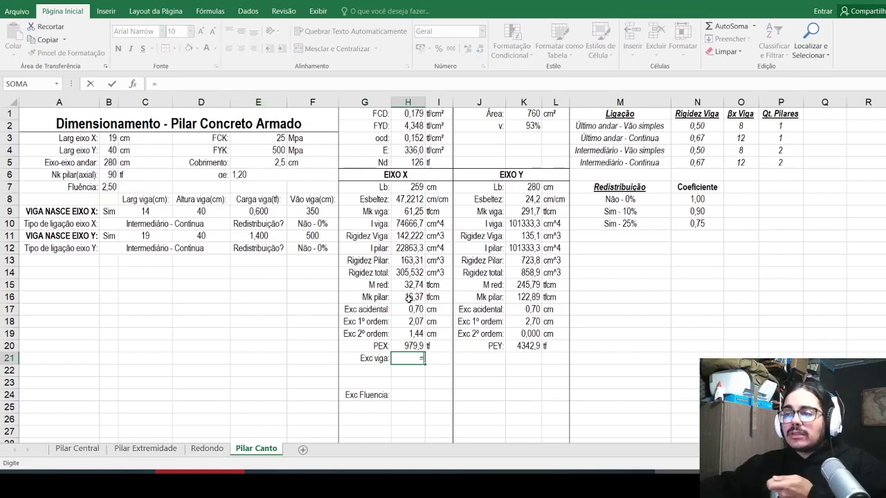
pyautogui.click(409, 297)
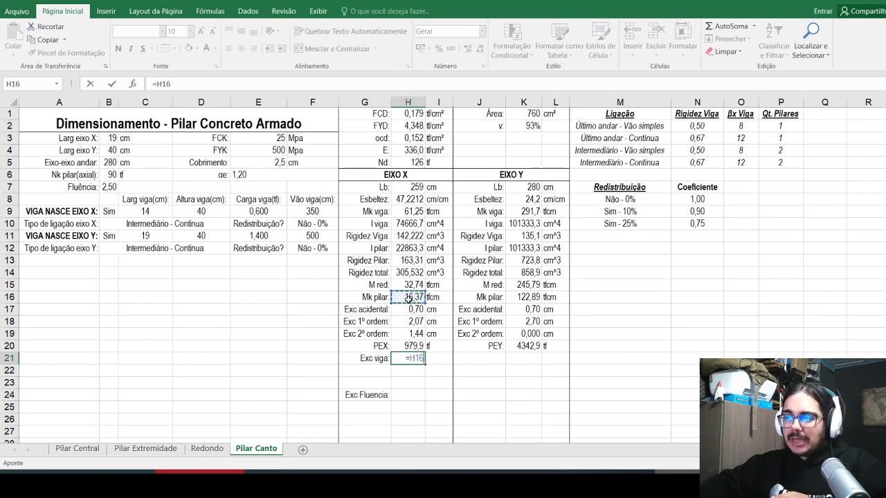
pyautogui.write('/')
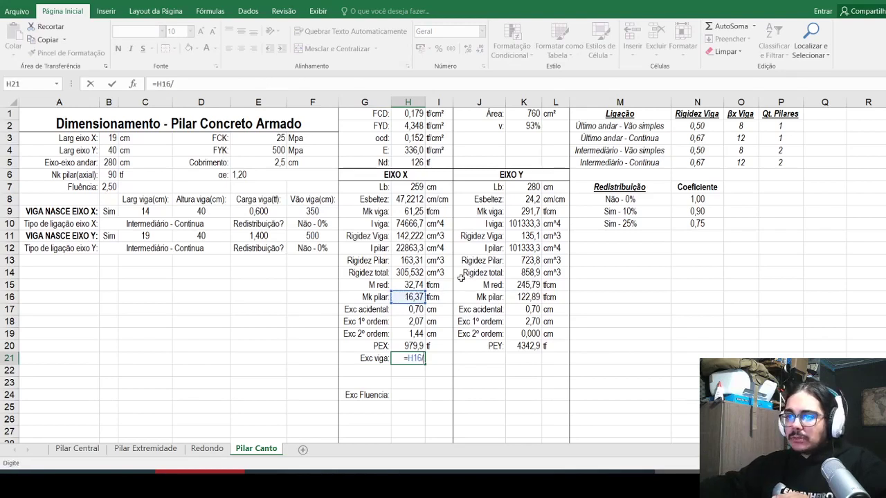
pyautogui.click(107, 175)
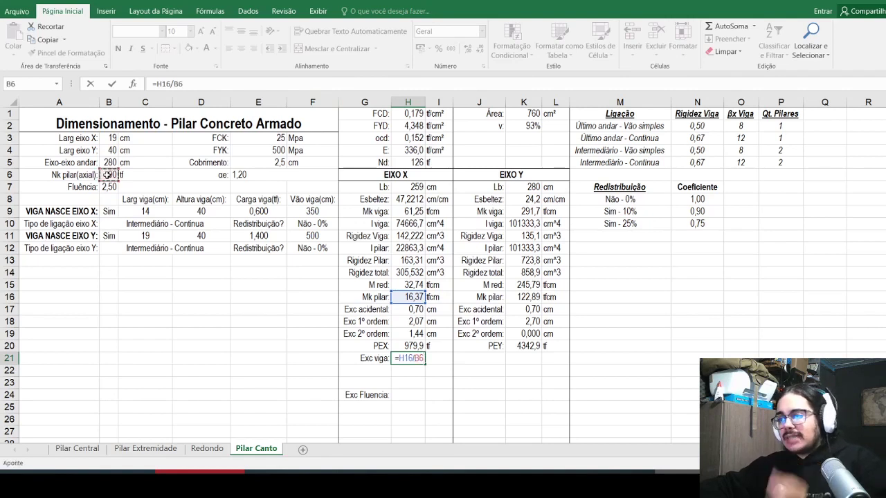
pyautogui.hotkey('ctrl', 'Return')
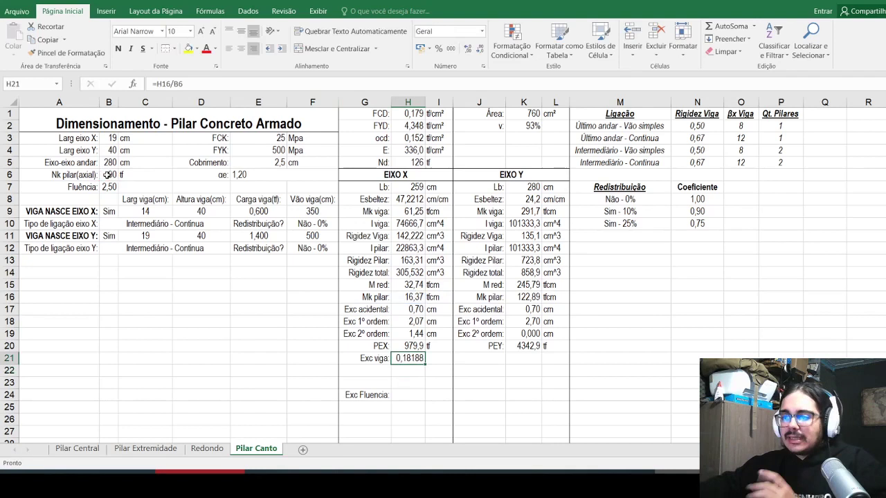
pyautogui.click(483, 49)
pyautogui.click(482, 49)
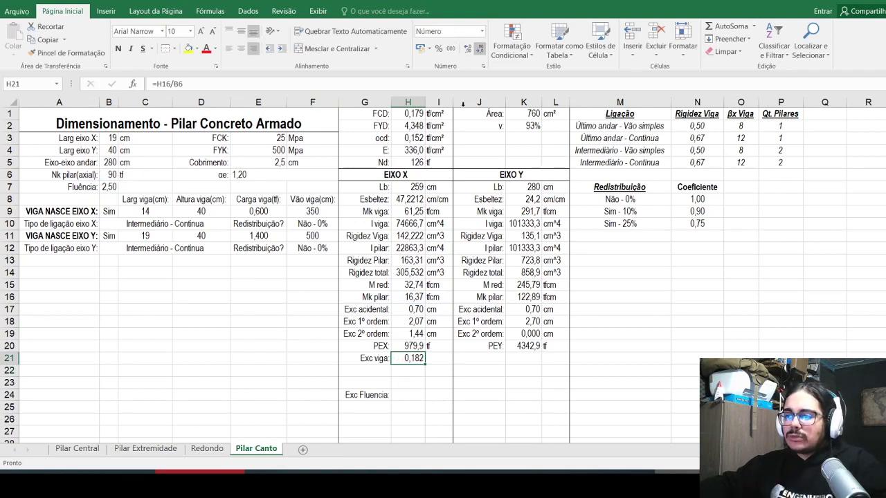
# Step: Enter the unit "cm" in I21 and the Y-axis label "Exc viga:" in J21
pyautogui.click(434, 359)
pyautogui.write('cm')
pyautogui.press('Return')
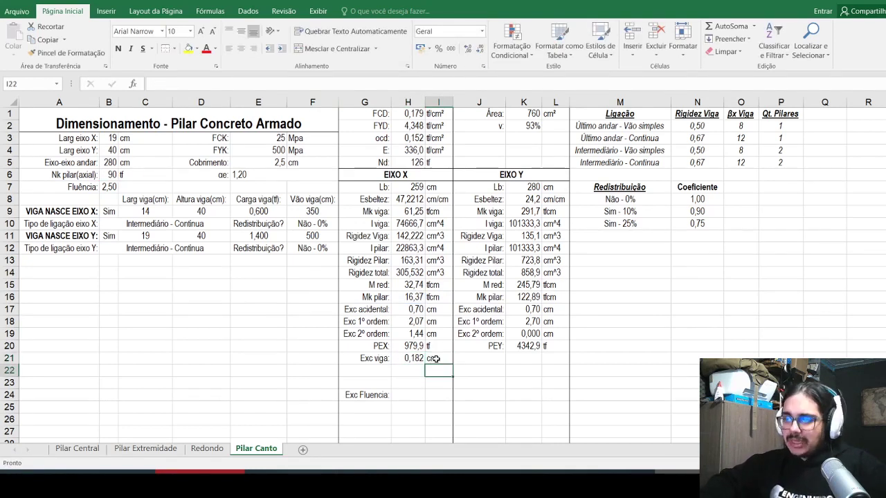
pyautogui.press('Up')
pyautogui.press('Right')
pyautogui.write('Exc viga:')
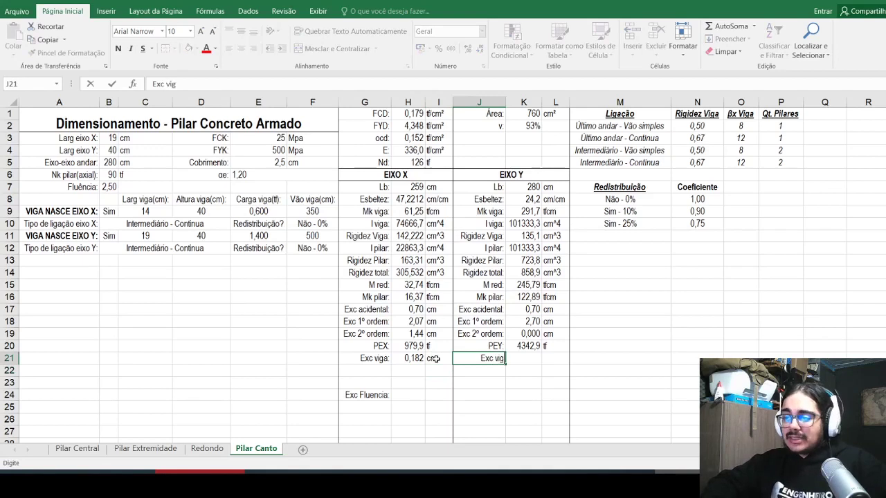
# Step: Calculate the Y-axis beam eccentricity in K21 as =K16/B6 and format it to two decimal places
pyautogui.press('Right')
pyautogui.write('=')
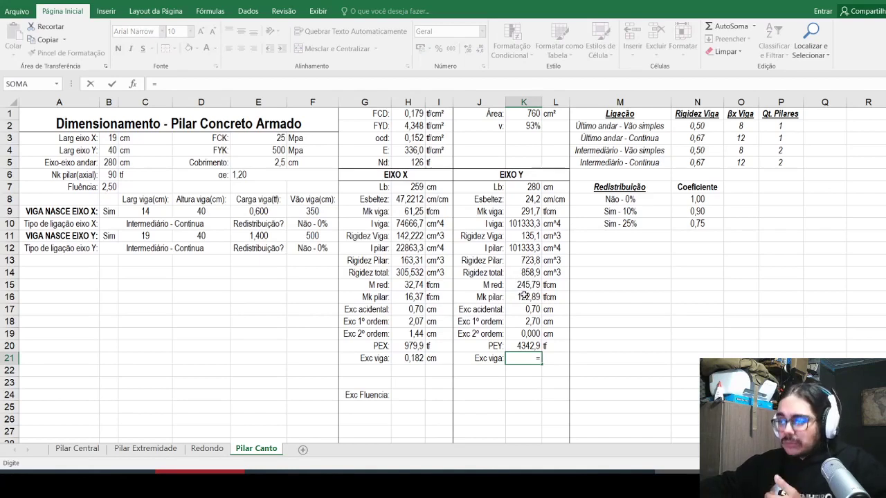
pyautogui.click(524, 297)
pyautogui.write('/')
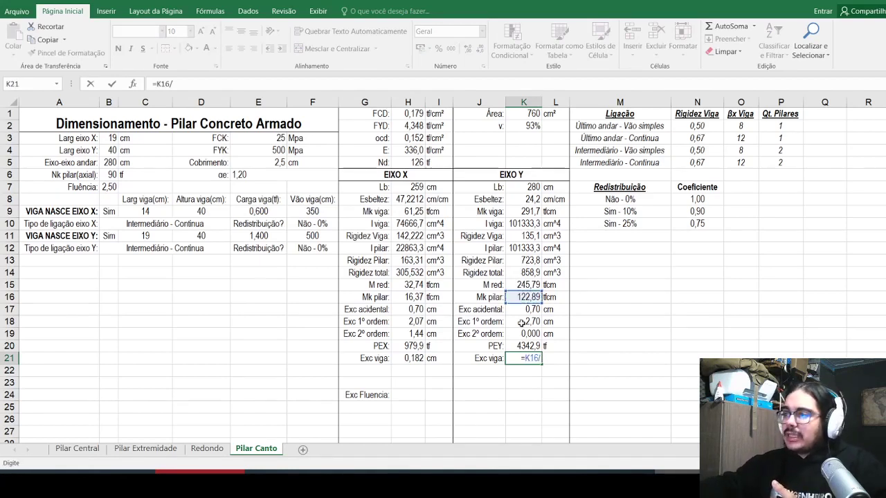
pyautogui.click(108, 176)
pyautogui.press('Return')
pyautogui.press('Up')
pyautogui.click(479, 49)
pyautogui.click(480, 49)
# Step: Copy the unit "cm" from I21 into L21 beside the Y-axis beam eccentricity
pyautogui.click(448, 358)
pyautogui.hotkey('ctrl', 'c')
pyautogui.click(555, 357)
pyautogui.hotkey('ctrl', 'v')
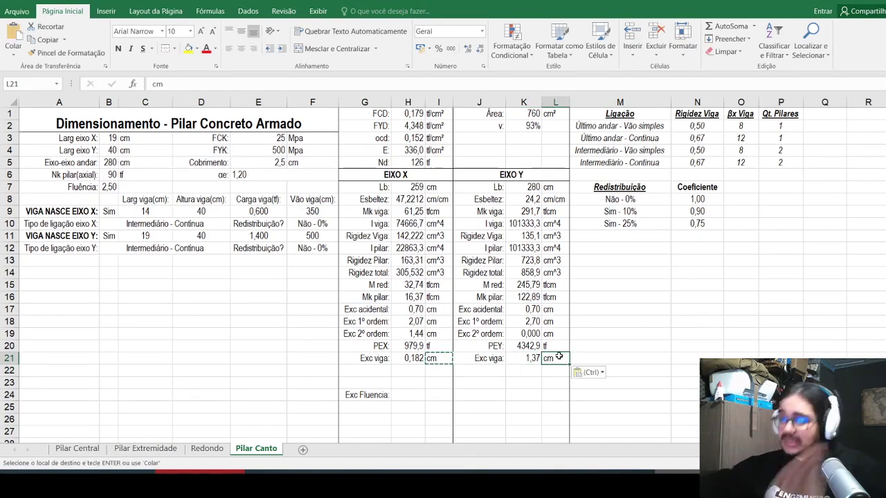
# Step: Move the label "Exc Fluencia:" up to G22 and begin the X-axis creep eccentricity formula in H22 with =(H17+0,4*H21)*
pyautogui.moveTo(354, 395); pyautogui.dragTo(393, 371)
pyautogui.write('=')
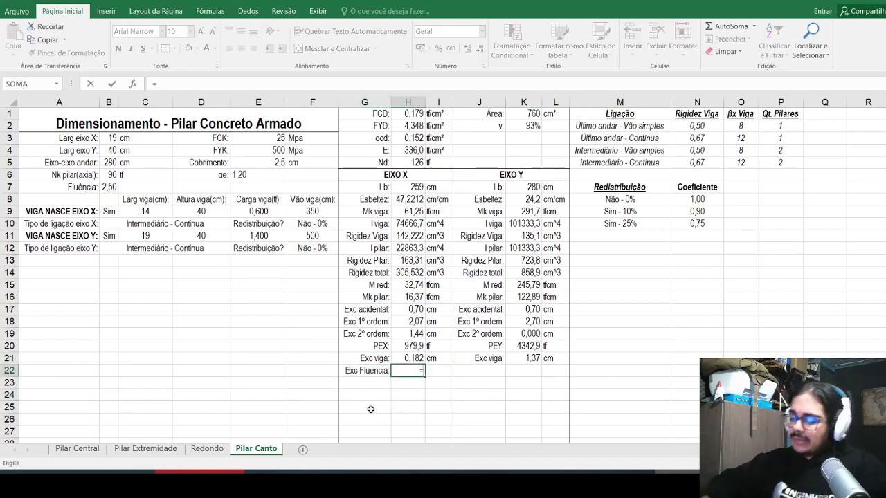
pyautogui.write('(')
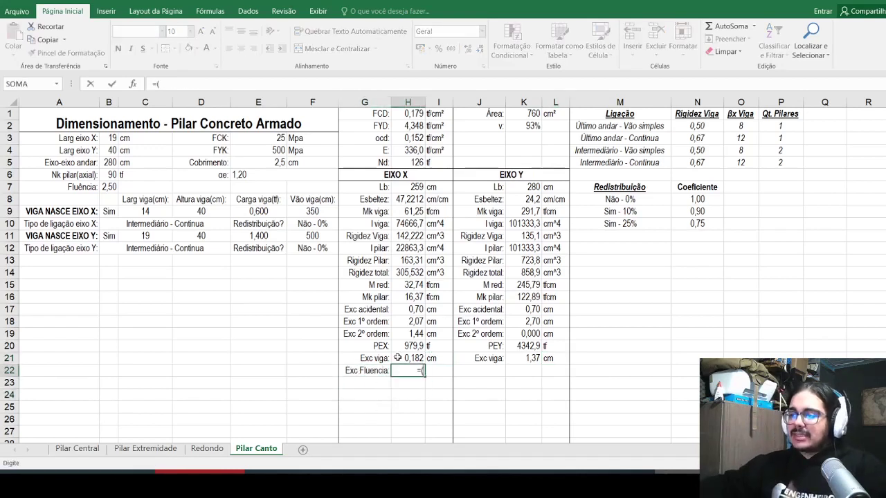
pyautogui.click(414, 310)
pyautogui.write('+0,4*')
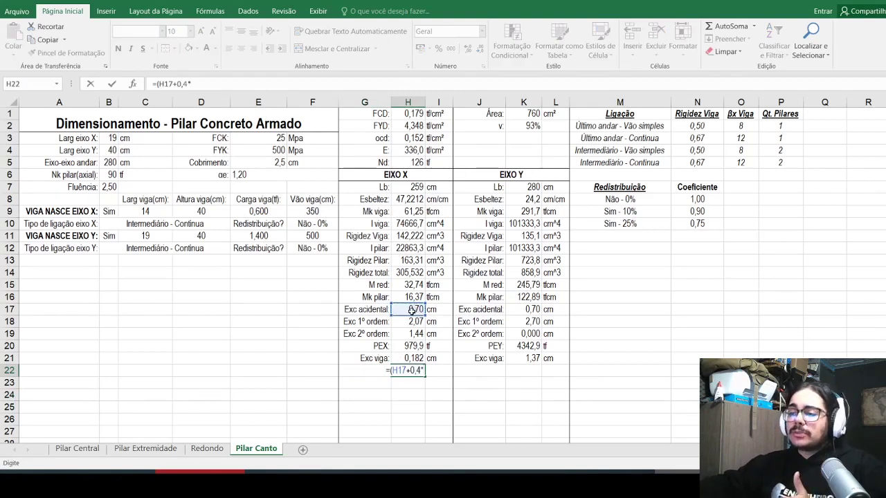
pyautogui.click(407, 357)
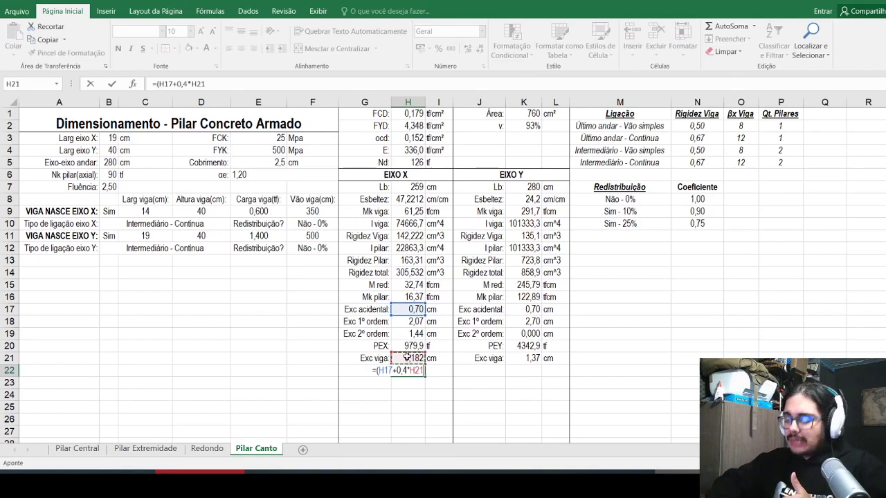
pyautogui.write(')*')
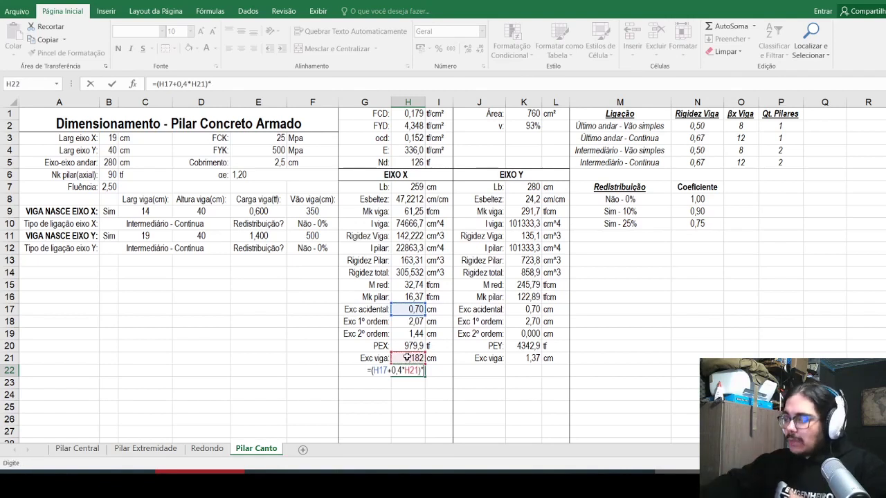
# Step: Complete the H22 creep formula with the exponential factor (2,71828^((B7*H5)/(H20-B6))-1)
pyautogui.write('(')
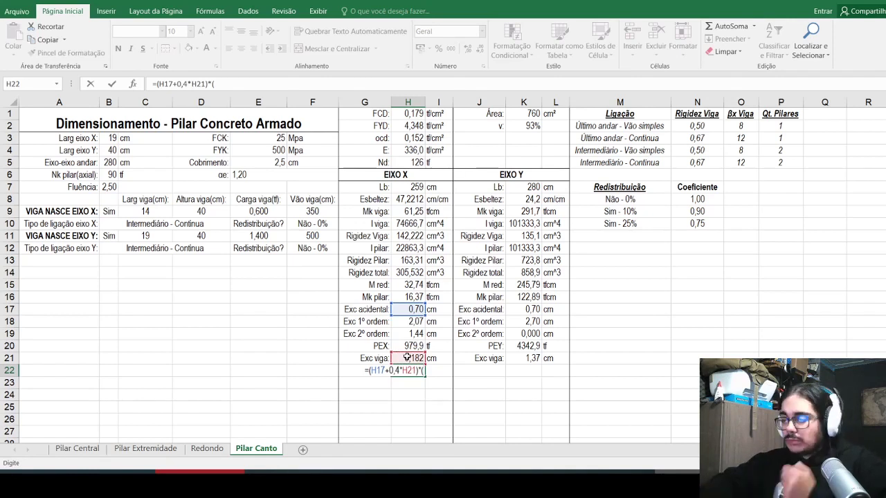
pyautogui.write('2,71828')
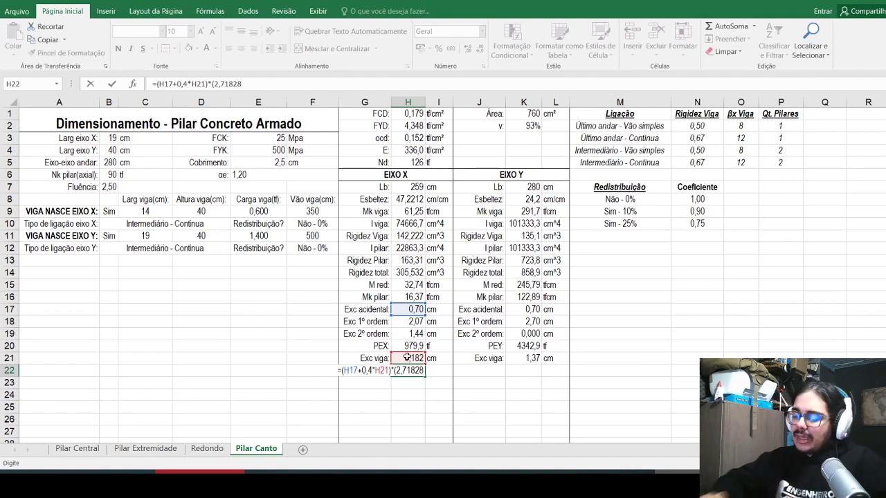
pyautogui.write('^(')
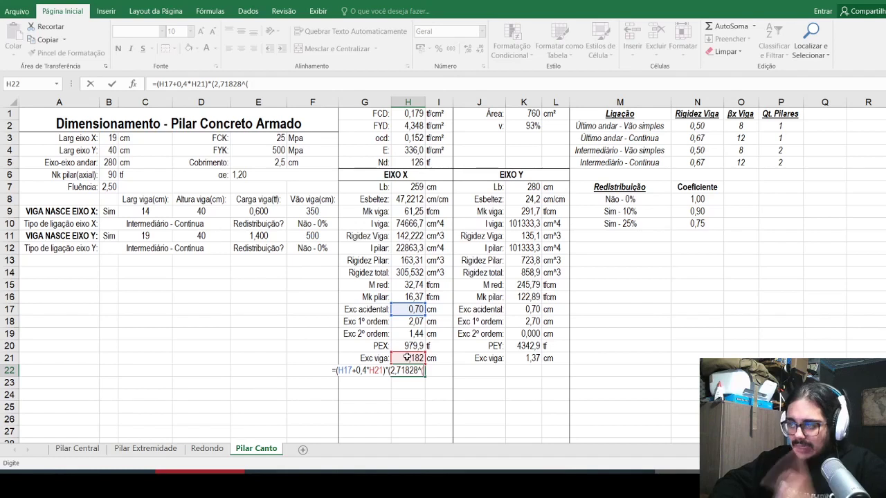
pyautogui.write('(')
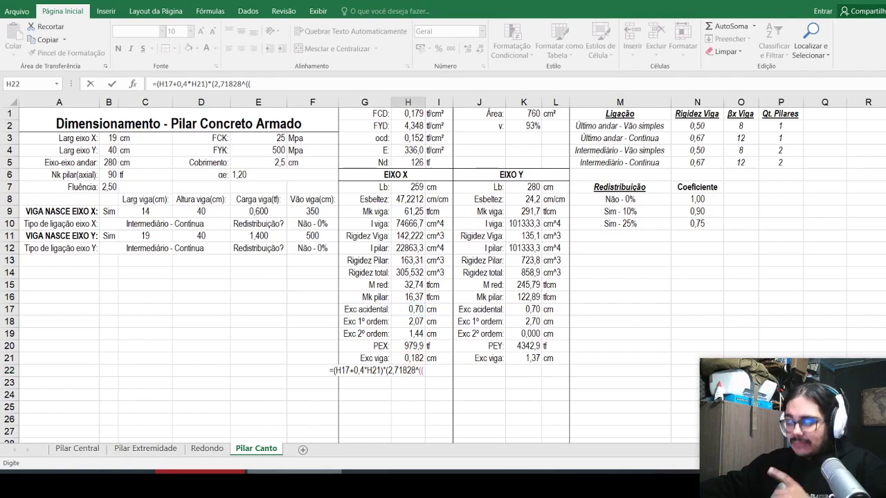
pyautogui.click(290, 86)
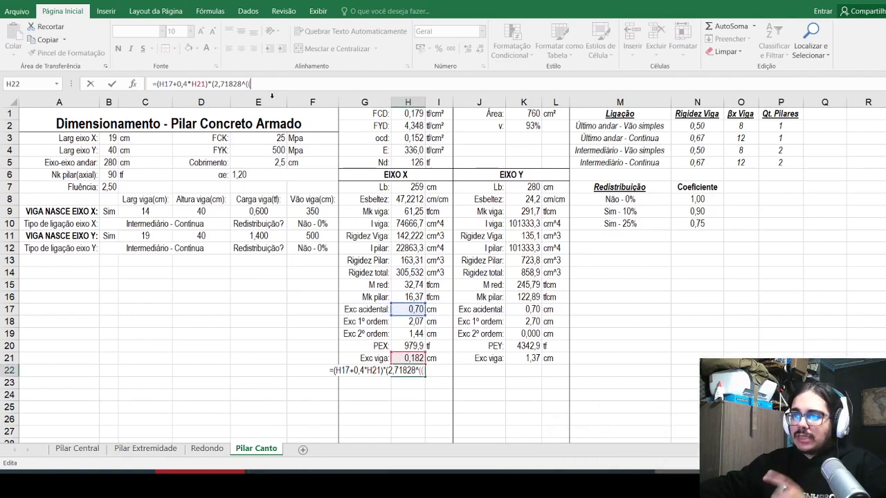
pyautogui.click(108, 187)
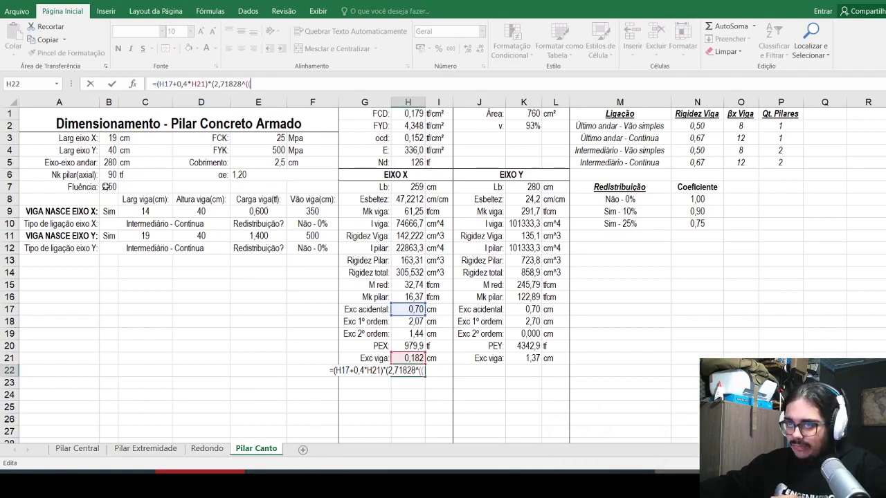
pyautogui.write('*')
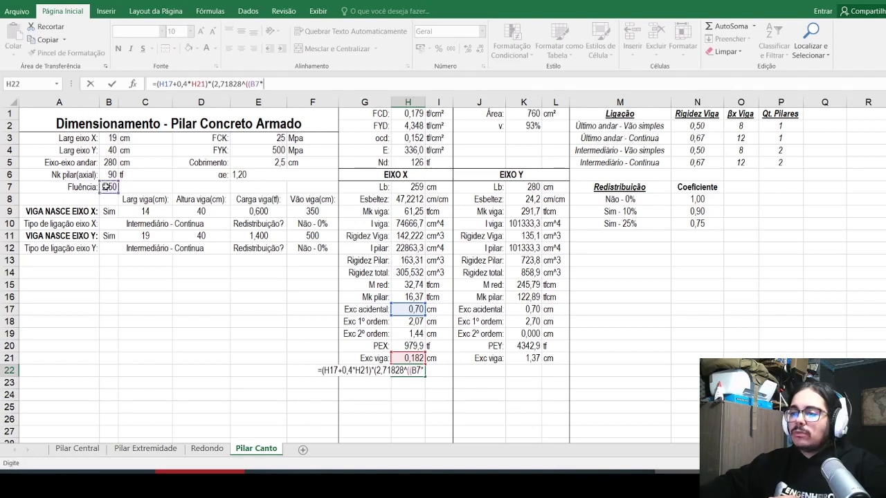
pyautogui.click(407, 162)
pyautogui.write(')')
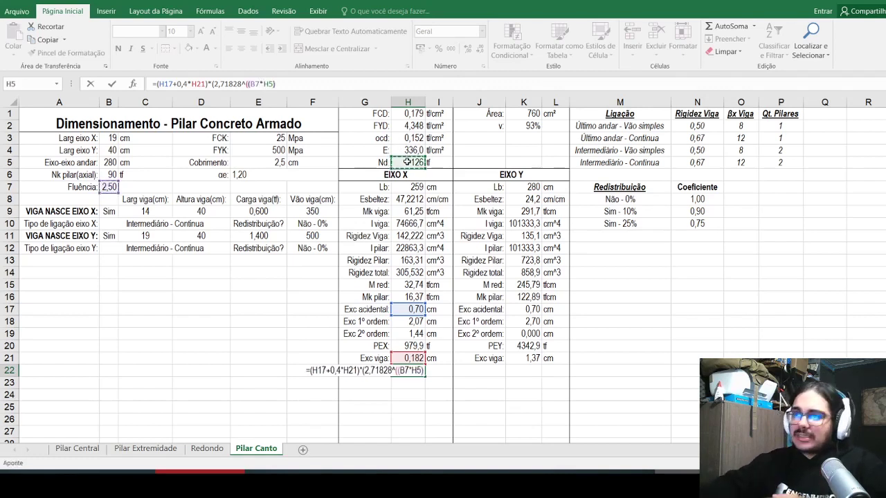
pyautogui.write('/')
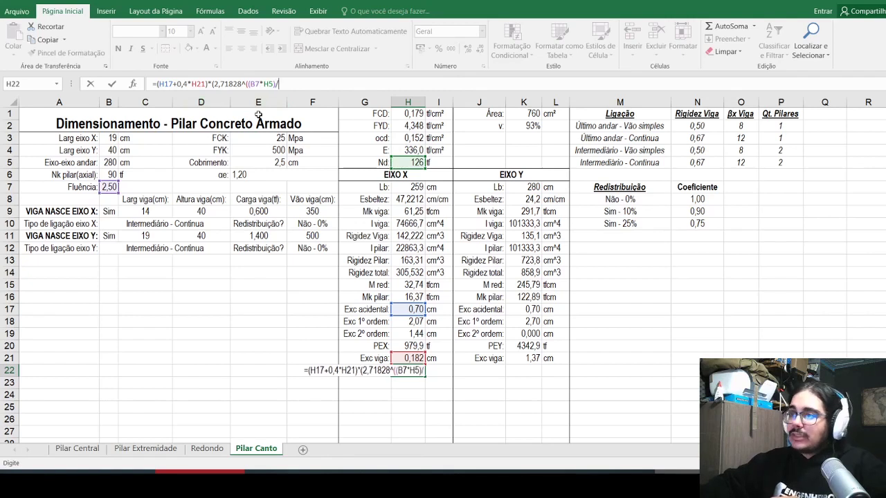
pyautogui.write('(')
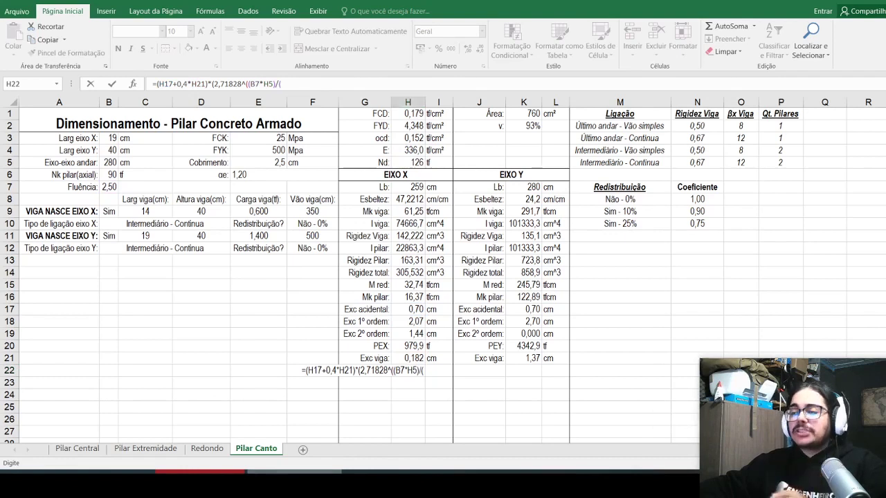
pyautogui.click(400, 344)
pyautogui.write('-')
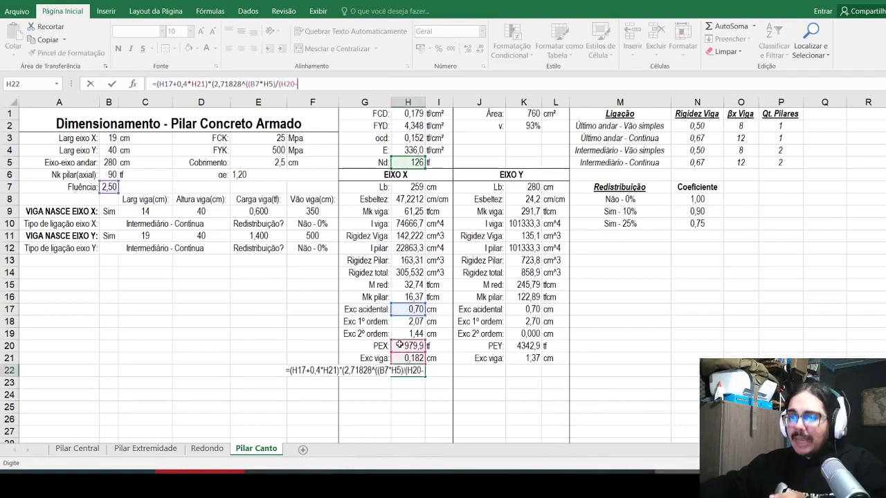
pyautogui.click(112, 175)
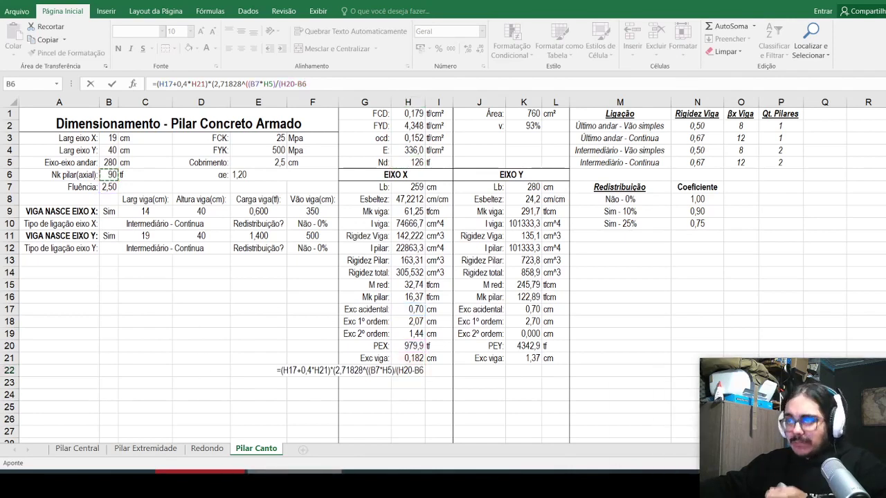
pyautogui.write(')')
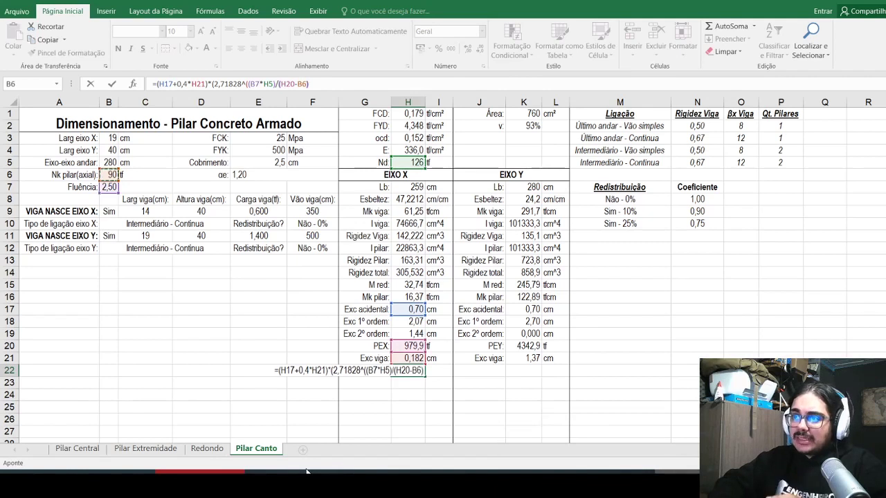
pyautogui.write(')')
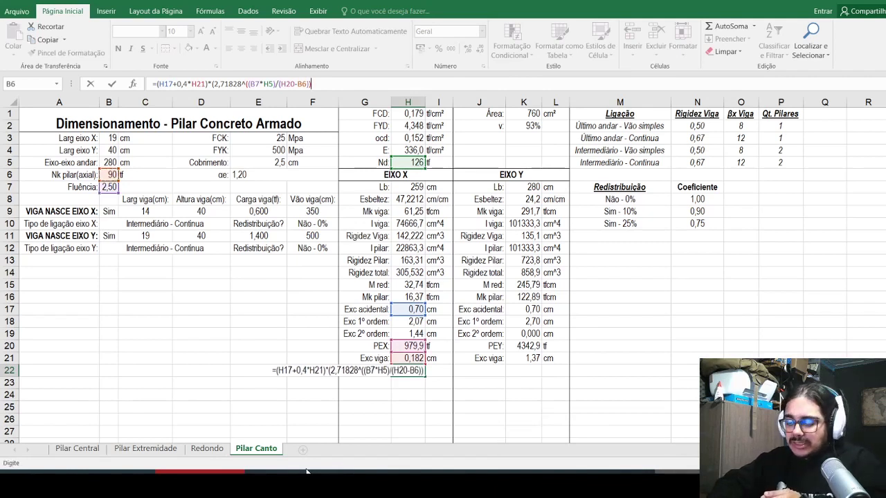
pyautogui.write('-1)')
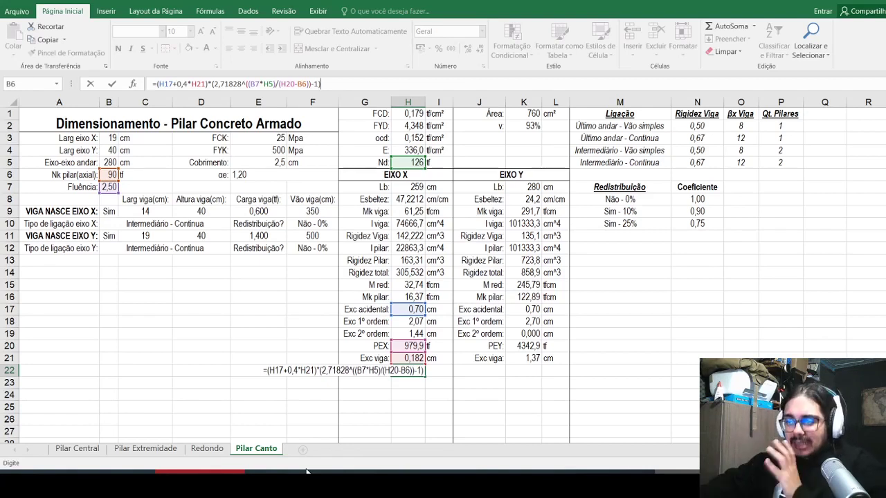
pyautogui.press('Return')
pyautogui.press('Up')
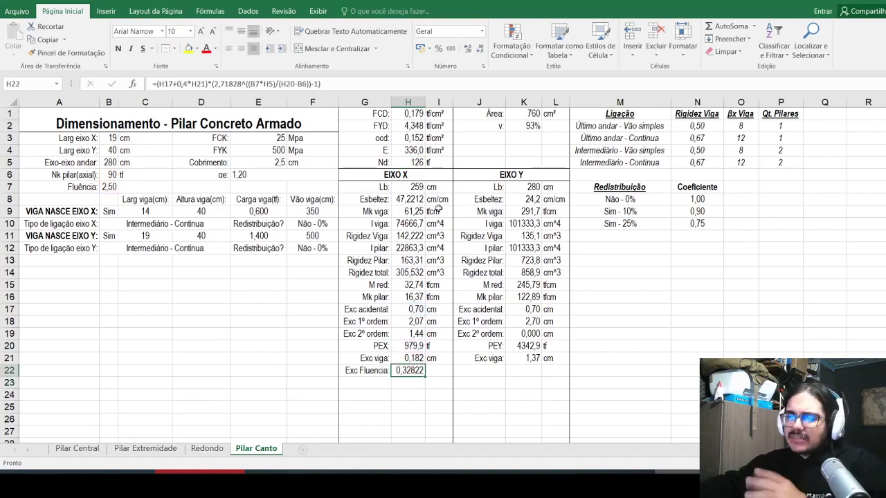
# Step: Format the creep eccentricity in H22 to two decimal places and enter the unit "cm" in I22
pyautogui.click(480, 49)
pyautogui.click(480, 49)
pyautogui.click(480, 49)
pyautogui.write('cm')
# Step: Copy the creep eccentricity label, formula and unit from G22:I22 to the Y-axis block starting at J22
pyautogui.press('Left')
pyautogui.press('Left')
pyautogui.hotkey('shift', 'Right')
pyautogui.hotkey('shift', 'Right')
pyautogui.hotkey('ctrl', 'q')
pyautogui.press('Escape')
pyautogui.press('Left')
pyautogui.press('Right')
pyautogui.hotkey('shift', 'Right')
pyautogui.hotkey('shift', 'Right')
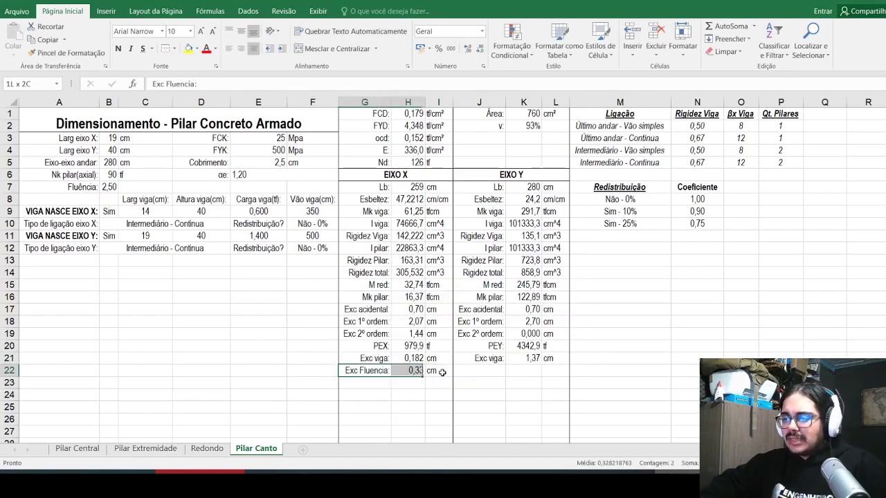
pyautogui.hotkey('ctrl', 'q')
pyautogui.press('Escape')
pyautogui.hotkey('ctrl', 'c')
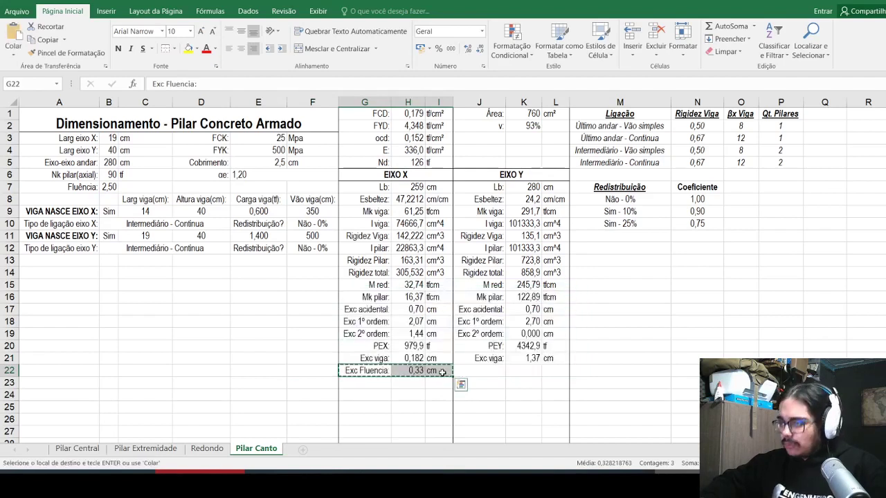
pyautogui.click(462, 372)
pyautogui.hotkey('ctrl', 'v')
pyautogui.press('Escape')
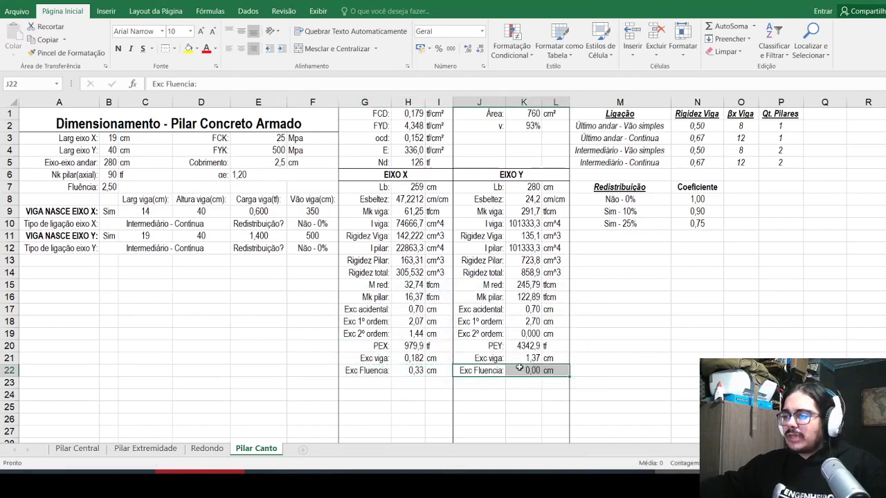
# Step: Correct the shifted references in K22 so the formula reads =(K17+0,4*K21)*(2,71828^((B7*B6)/(K20-B6))-1)
pyautogui.press('Right')
pyautogui.click(268, 84)
pyautogui.doubleClick(256, 84)
pyautogui.click(149, 188)
pyautogui.click(110, 187)
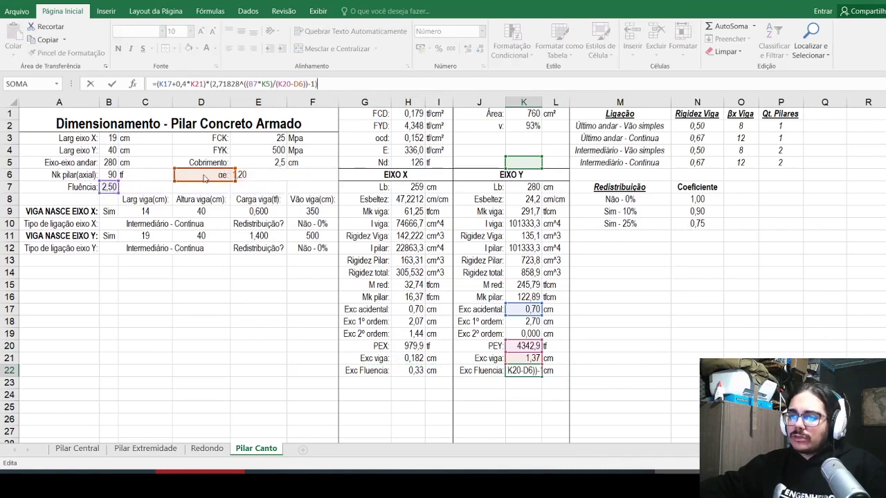
pyautogui.click(114, 175)
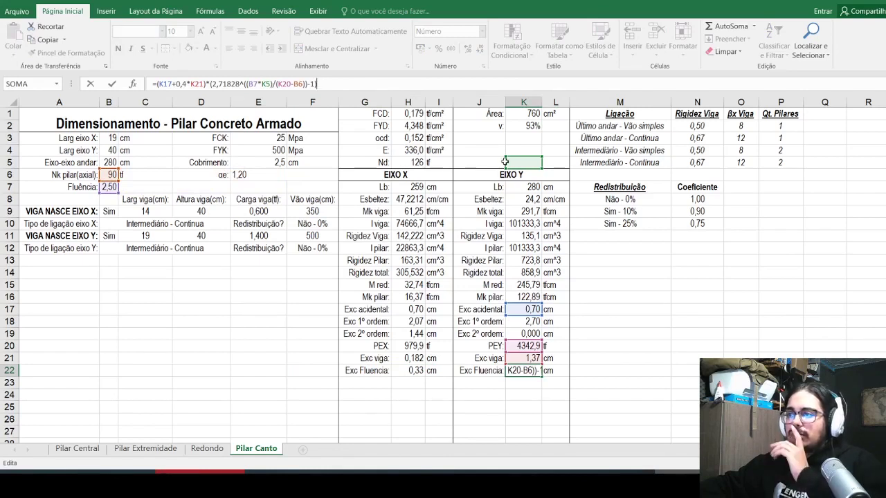
pyautogui.click(410, 163)
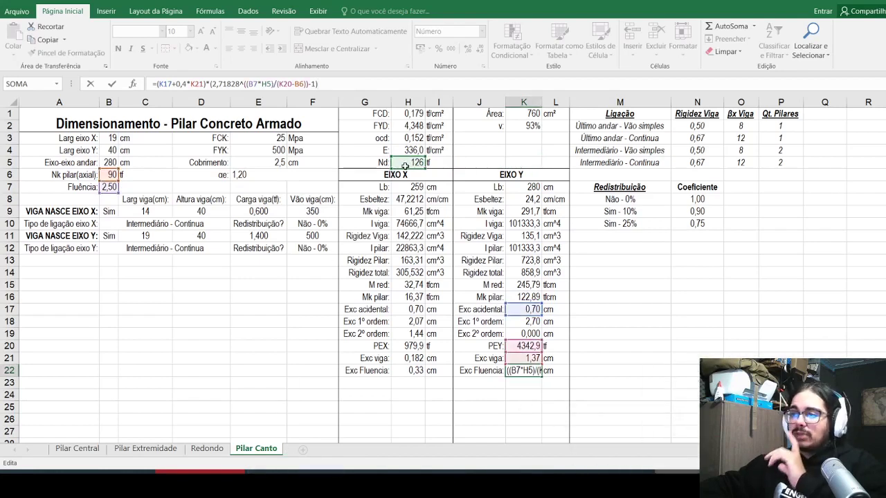
pyautogui.moveTo(389, 162); pyautogui.dragTo(110, 175)
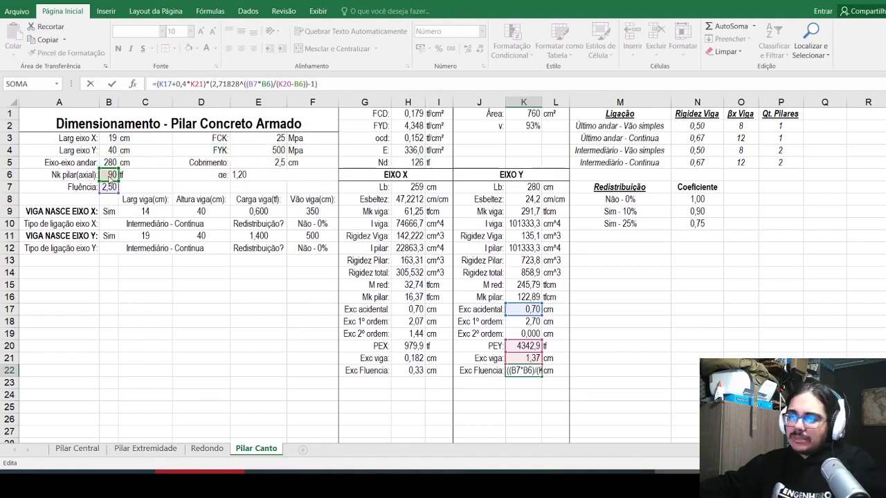
pyautogui.press('Return')
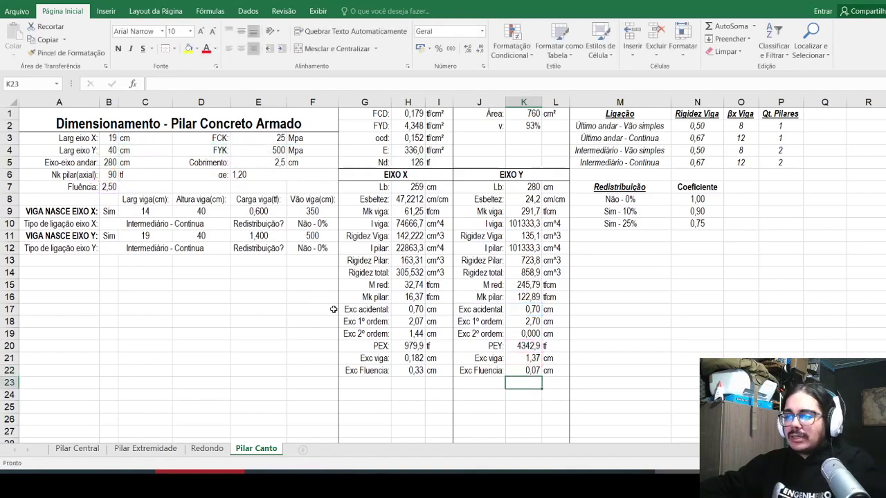
# Step: Replace the H5 reference with B6 in the H22 creep formula and check the references in K22
pyautogui.click(414, 370)
pyautogui.click(265, 81)
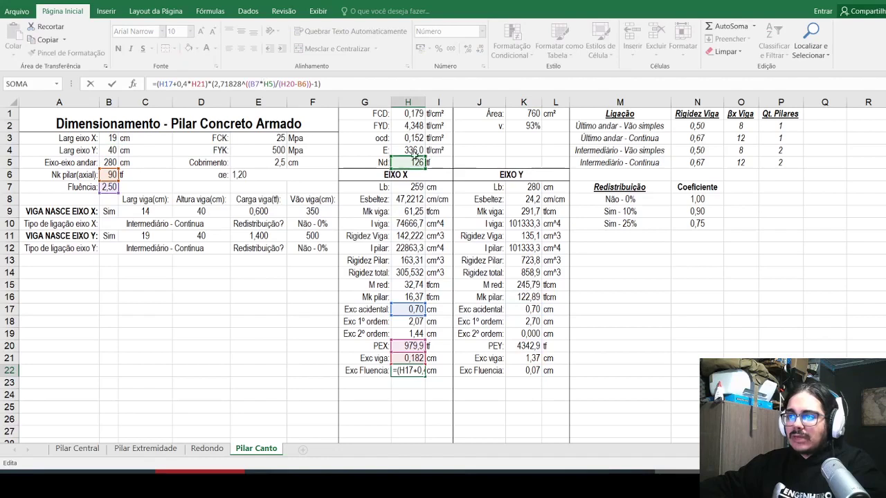
pyautogui.moveTo(393, 163); pyautogui.dragTo(106, 175)
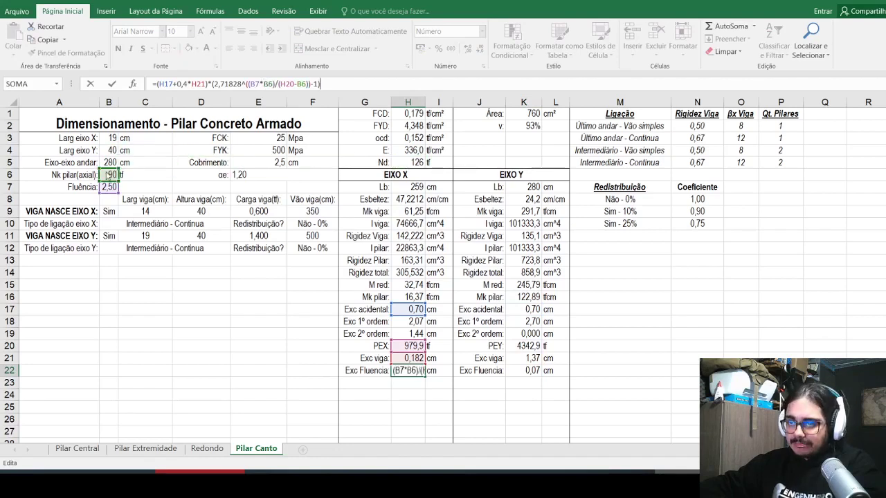
pyautogui.press('Return')
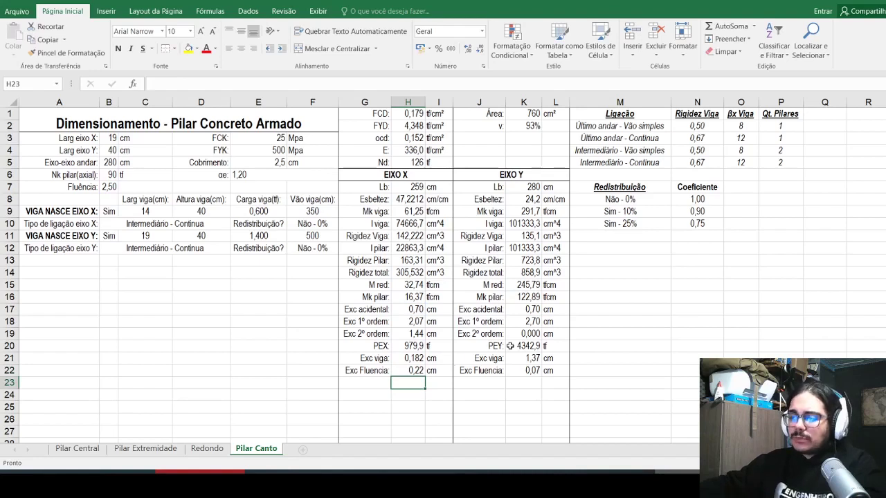
pyautogui.click(515, 372)
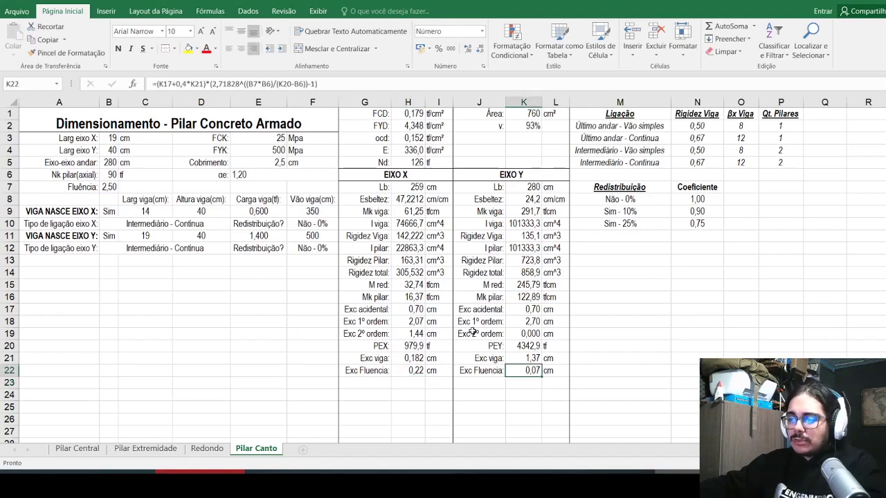
pyautogui.click(221, 84)
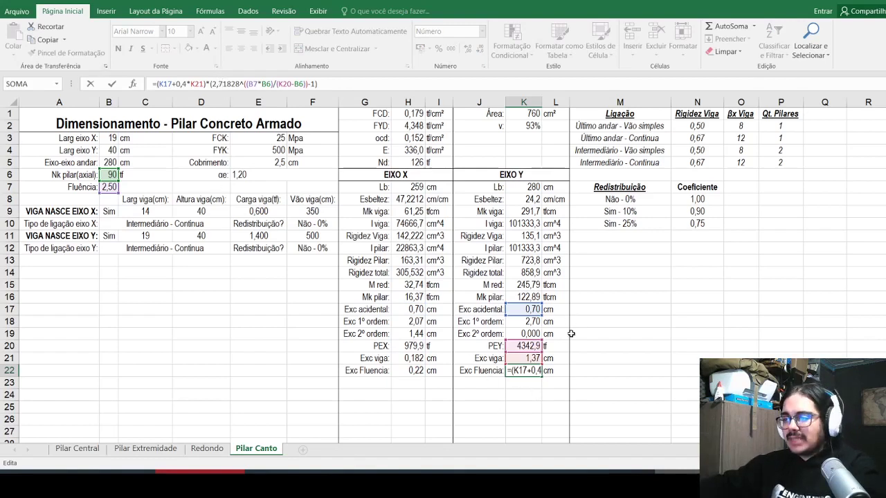
pyautogui.press('Return')
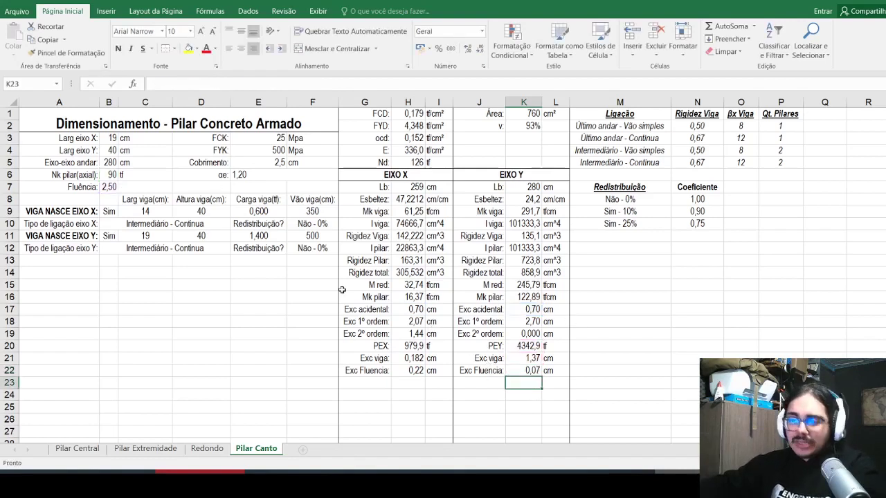
# Step: Multiply the H22 creep eccentricity by the slenderness condition SE(H8<90;"0";"1"), reusing the condition from H19
pyautogui.click(414, 334)
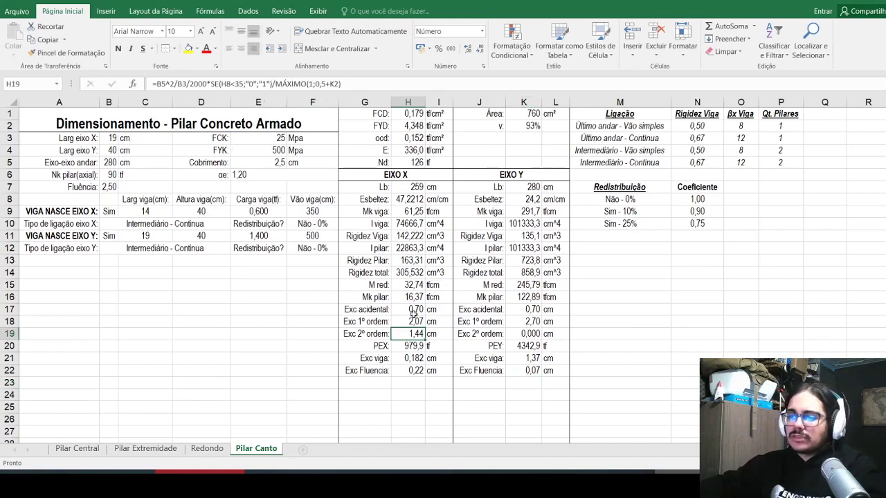
pyautogui.moveTo(209, 84); pyautogui.dragTo(273, 84)
pyautogui.press('Return')
pyautogui.press('Down')
pyautogui.press('Down')
pyautogui.click(380, 84)
pyautogui.hotkey('ctrl', 'v')
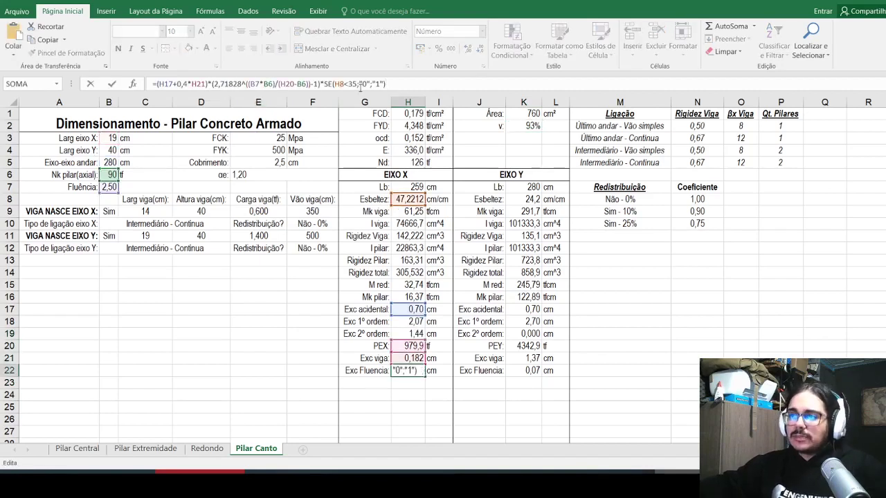
pyautogui.click(353, 84)
pyautogui.press('Return')
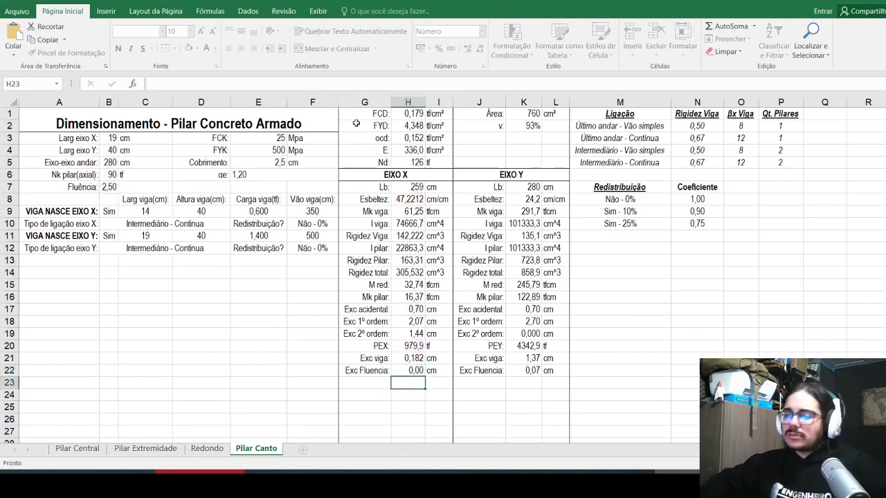
# Step: Multiply the K22 creep eccentricity by the slenderness condition SE(K8<90;"0";"1"), reusing the condition from K19
pyautogui.press('Up')
pyautogui.press('Right')
pyautogui.press('Right')
pyautogui.press('Right')
pyautogui.click(529, 331)
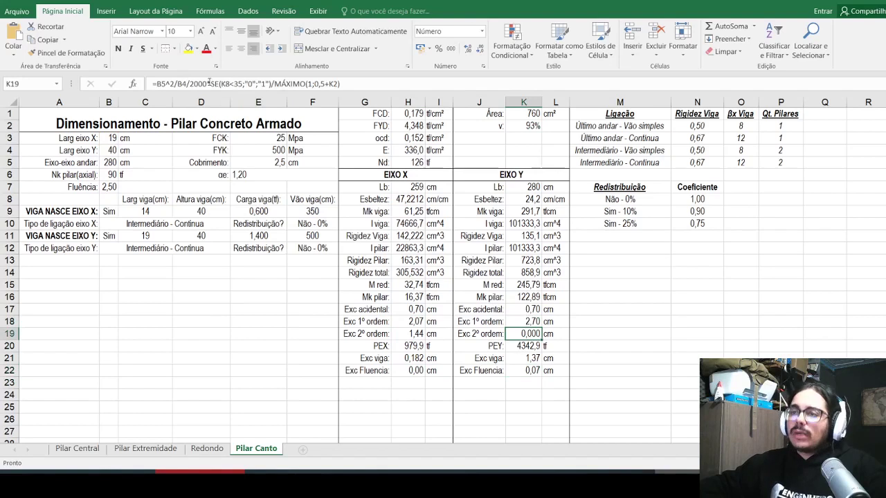
pyautogui.moveTo(209, 83); pyautogui.dragTo(272, 84)
pyautogui.press('Escape')
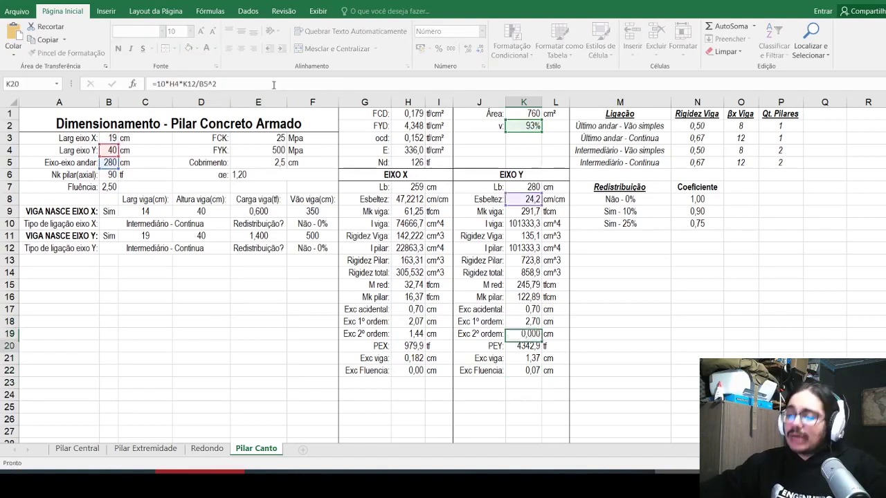
pyautogui.press('Down')
pyautogui.press('Down')
pyautogui.press('Down')
pyautogui.click(316, 83)
pyautogui.hotkey('ctrl', 'v')
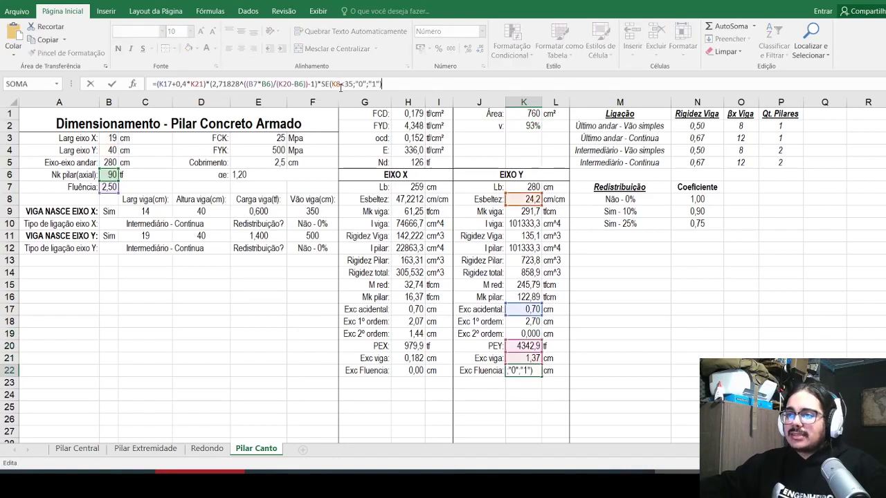
pyautogui.doubleClick(349, 84)
pyautogui.write('90')
pyautogui.press('Return')
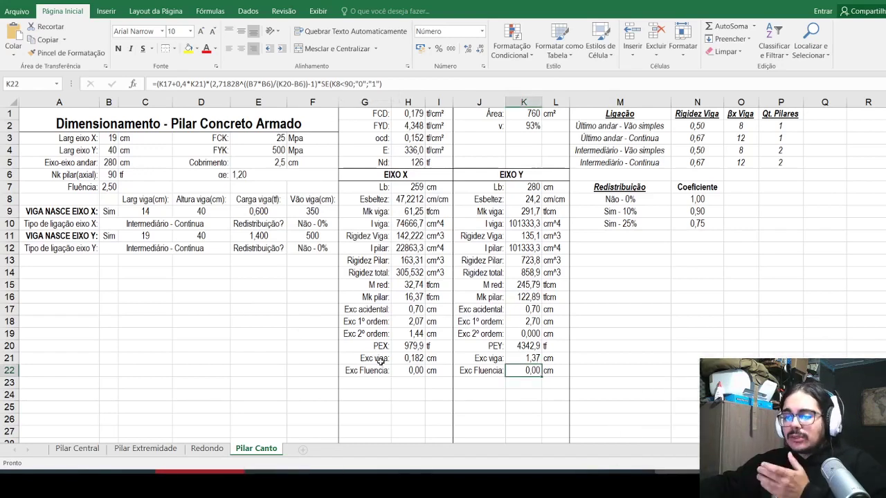
# Step: Consult the Pilar Extremidade sheet and enter the right-aligned label "Exc total:" in G23 of Pilar Canto
pyautogui.click(166, 448)
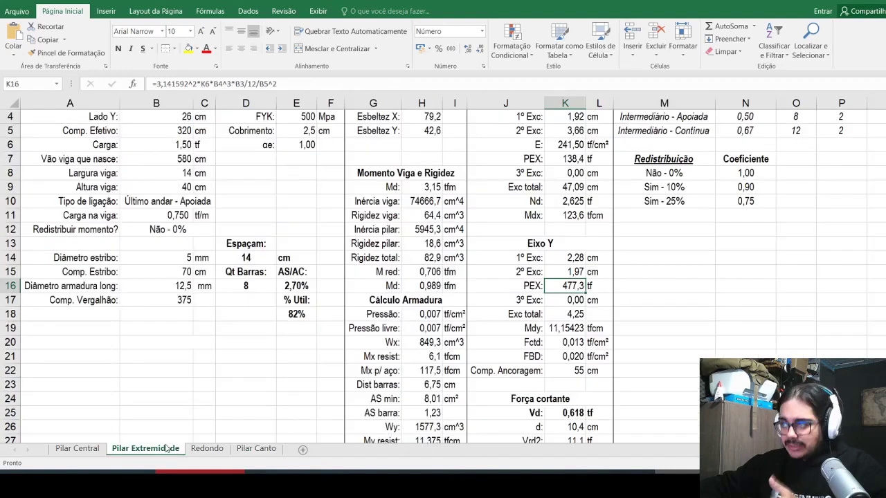
pyautogui.click(256, 448)
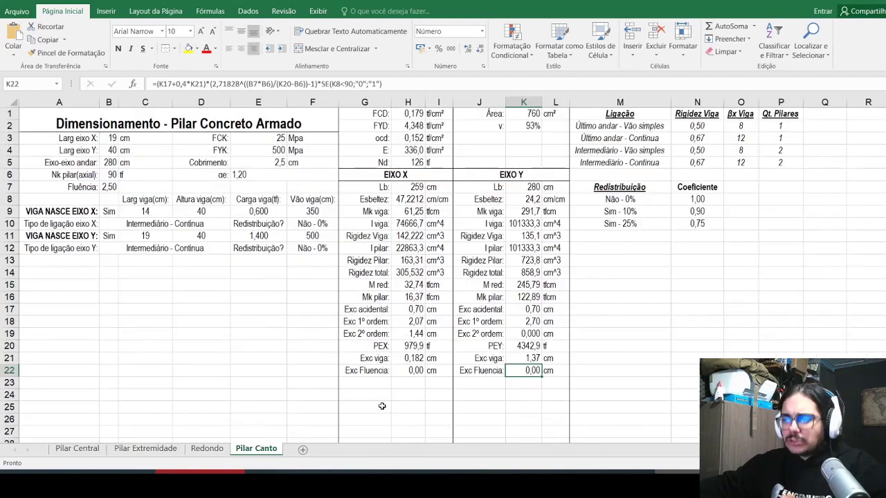
pyautogui.click(356, 396)
pyautogui.click(363, 385)
pyautogui.write('E')
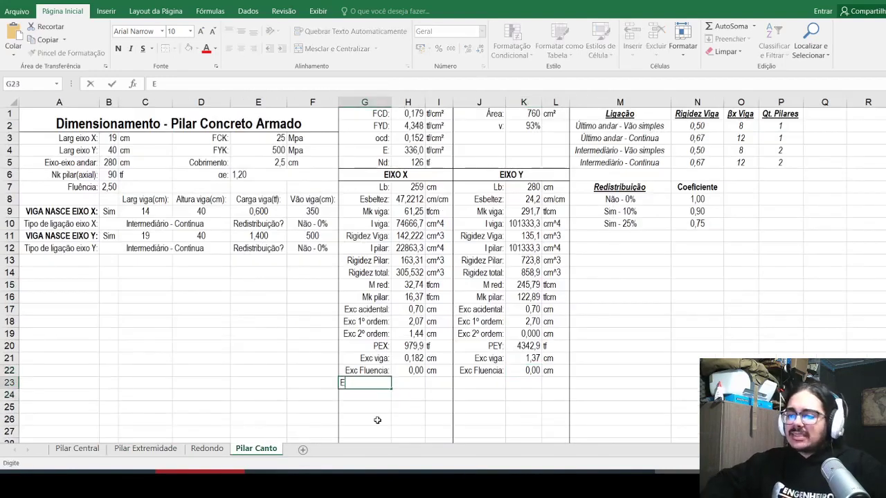
pyautogui.write('xc total:')
pyautogui.press('Return')
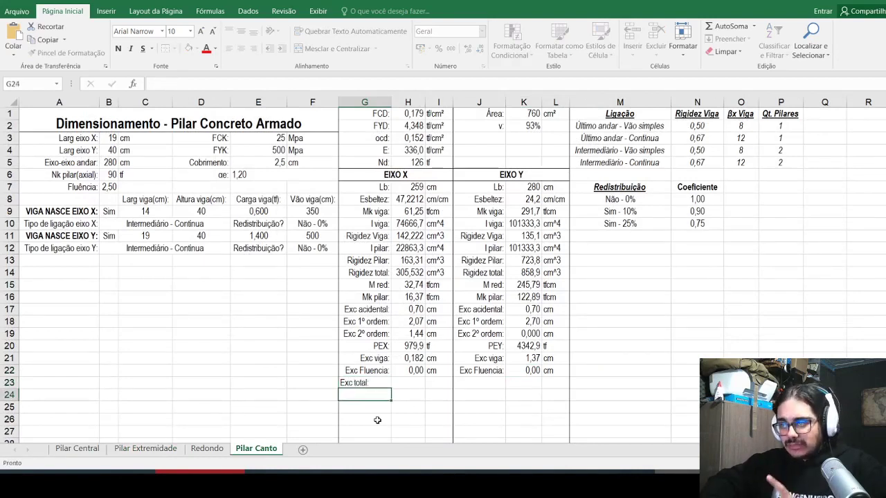
pyautogui.press('Up')
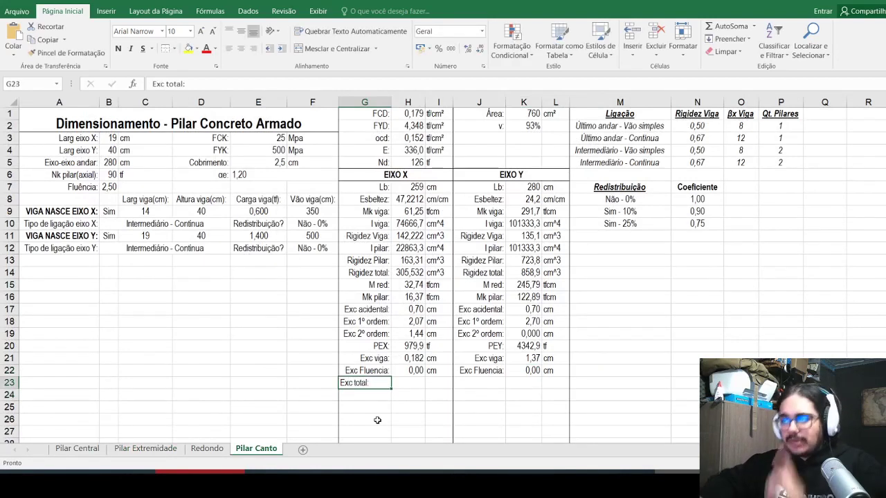
pyautogui.click(253, 48)
# Step: Multiply the X-axis beam moment in H9 by SE(B9="Sim";"1";"0")
pyautogui.click(413, 297)
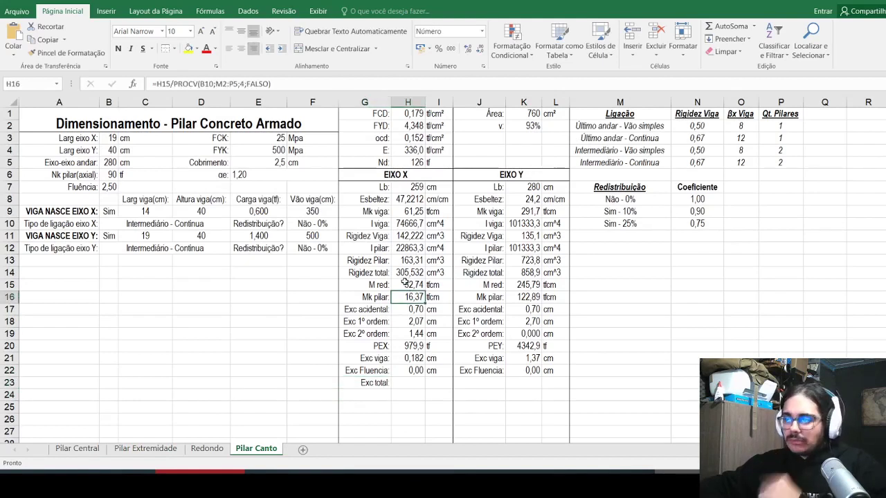
pyautogui.click(414, 211)
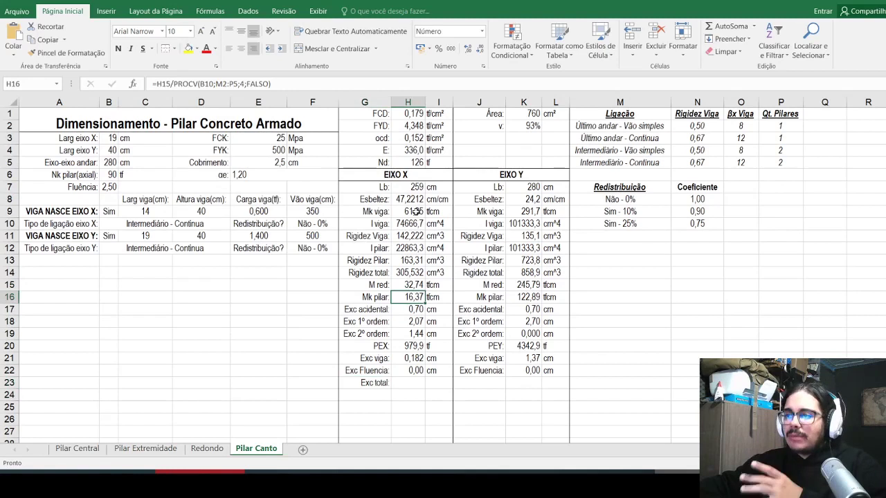
pyautogui.click(341, 84)
pyautogui.write('*se(')
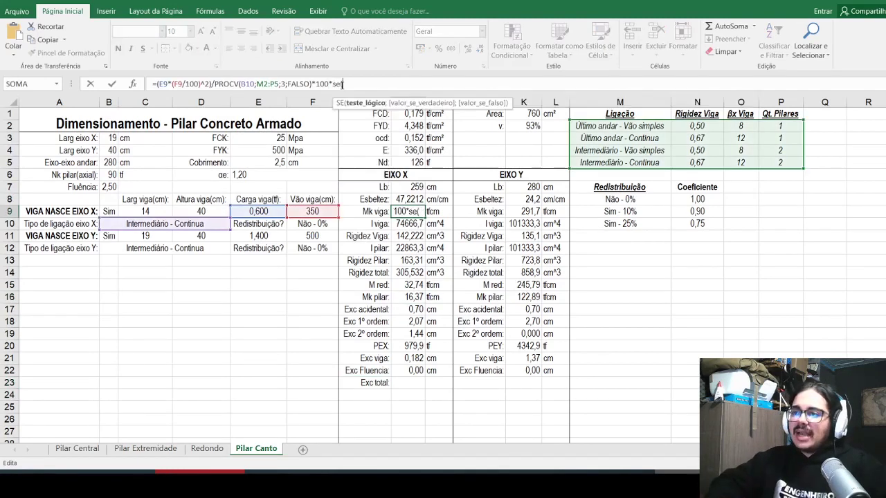
pyautogui.click(107, 210)
pyautogui.write('="S')
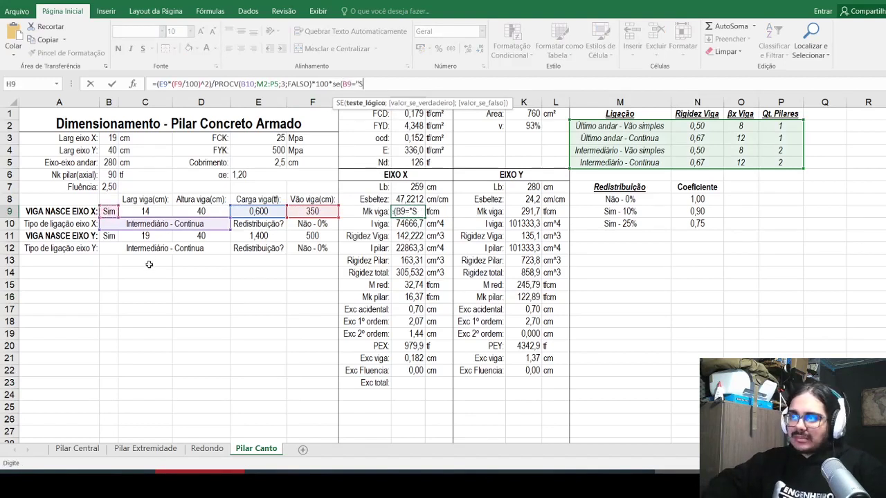
pyautogui.write('im";1')
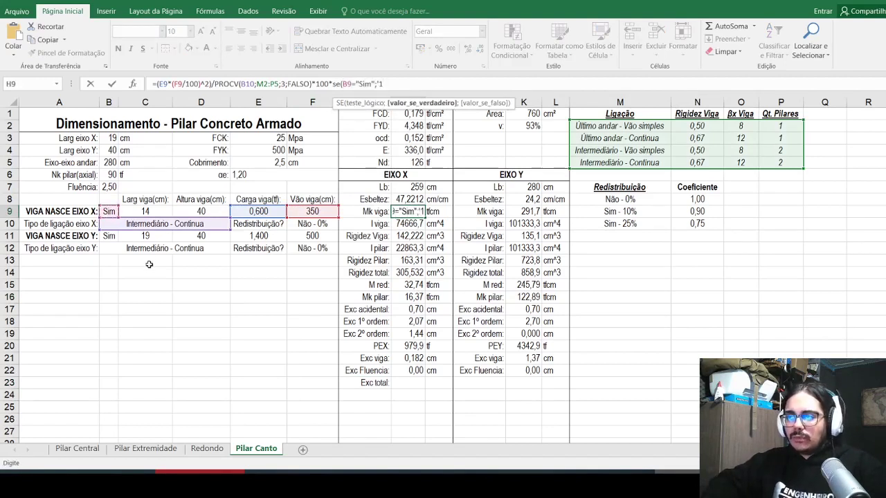
pyautogui.press('BackSpace')
pyautogui.write('"1";"0')
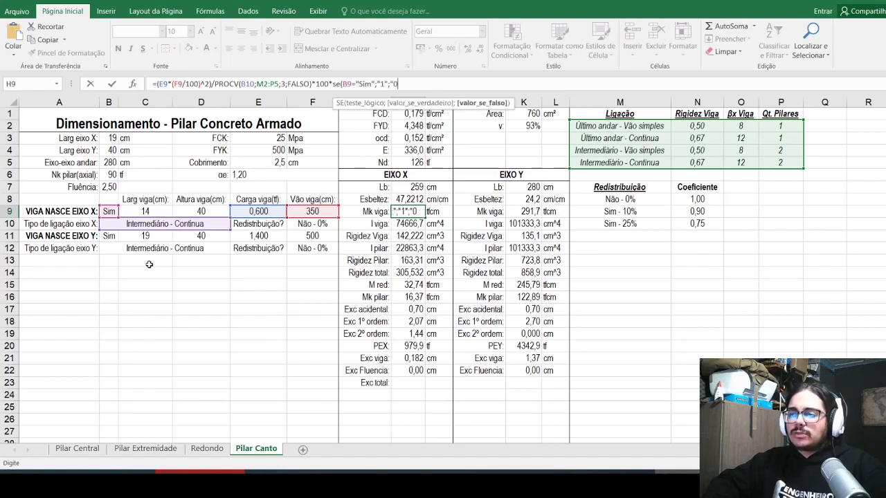
pyautogui.hotkey('ctrl', 'Return')
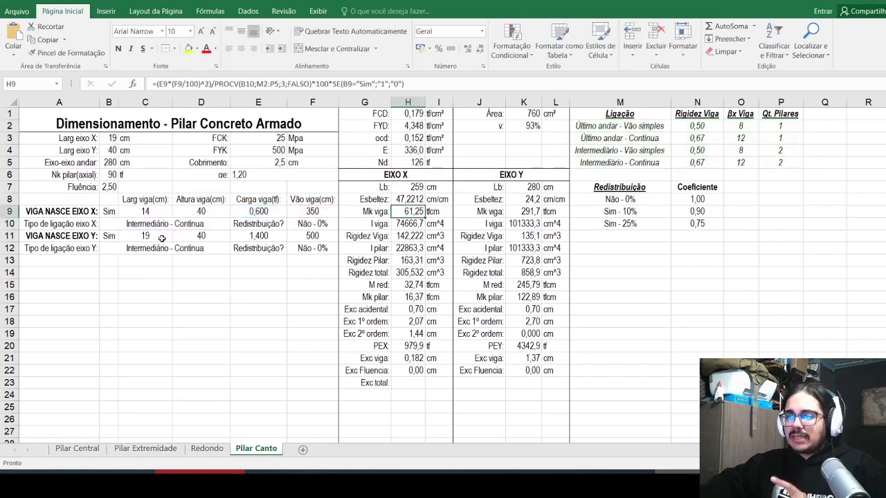
# Step: Append the factor *SE(B11=Sim;"1";"0") to the Y-axis beam moment formula in K9
pyautogui.press('Right')
pyautogui.press('Right')
pyautogui.press('Right')
pyautogui.click(365, 83)
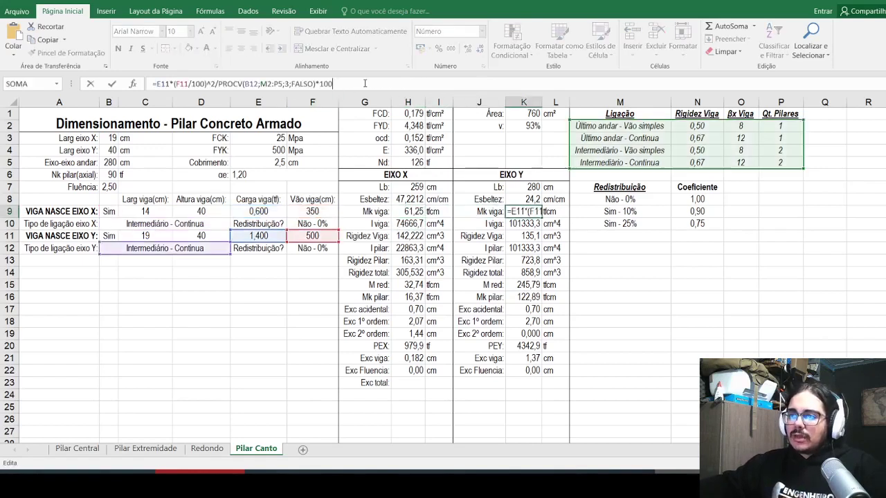
pyautogui.write('*-')
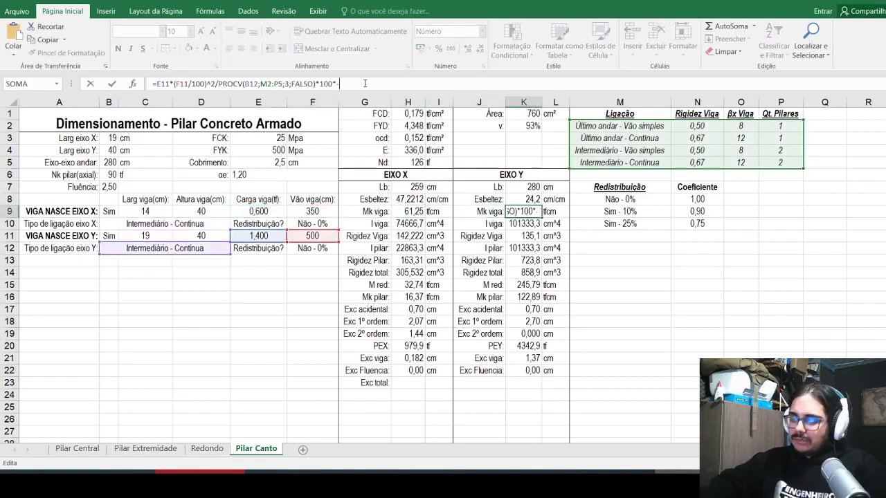
pyautogui.press('BackSpace')
pyautogui.write('se(')
pyautogui.click(111, 236)
pyautogui.write('=')
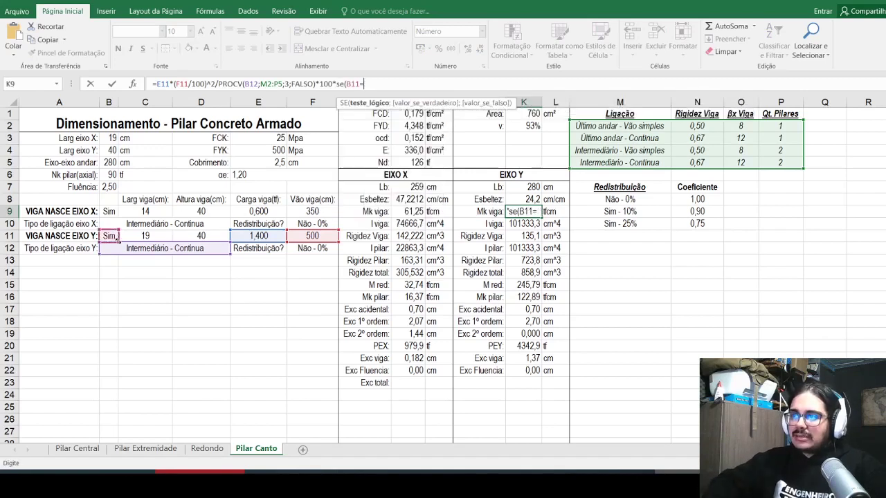
pyautogui.write('Sim"')
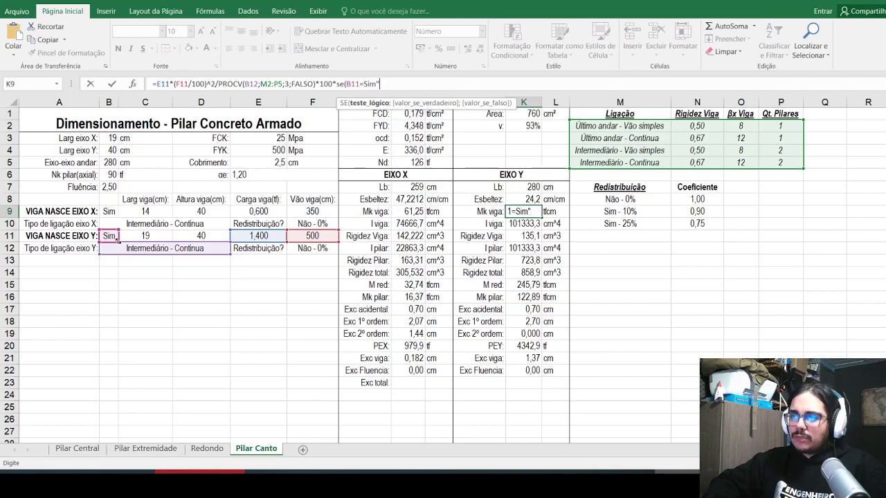
pyautogui.write(';"')
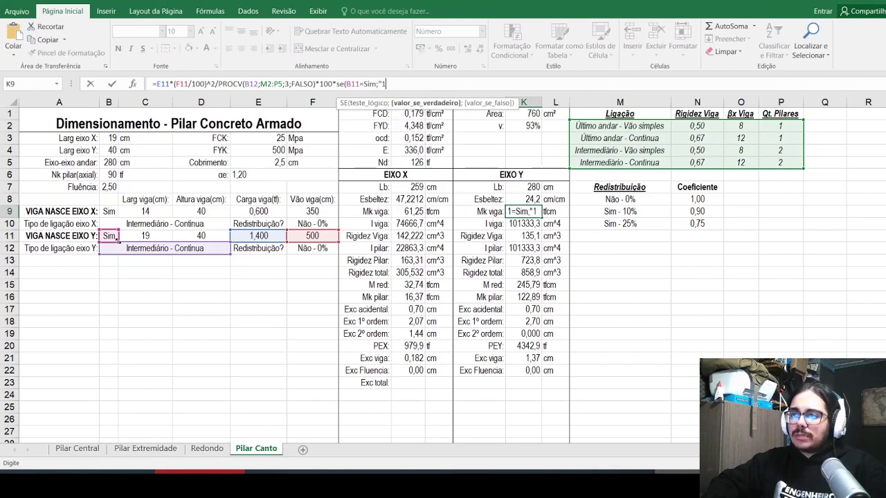
pyautogui.write('1";"0")')
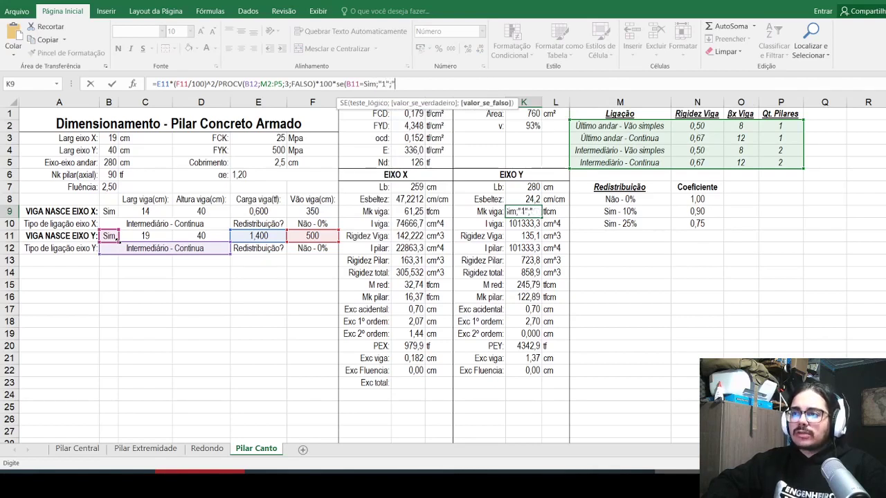
pyautogui.press('Return')
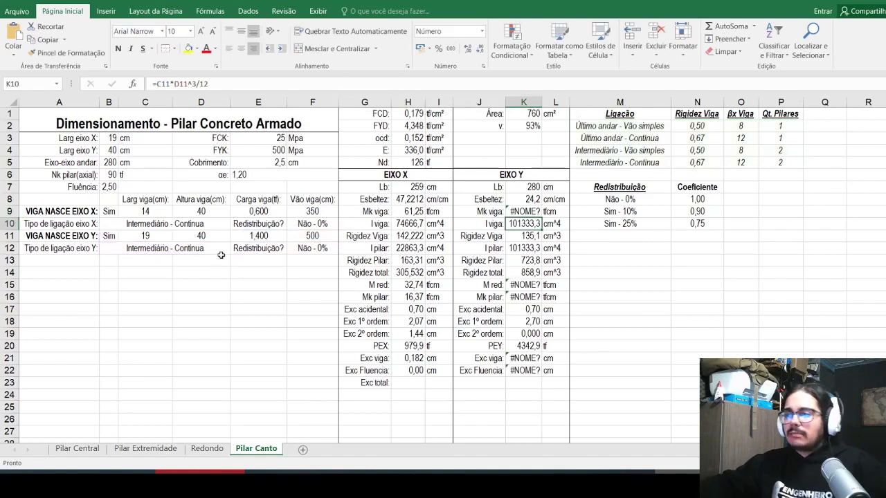
# Step: Compare K9 with the H9 formula and put quotation marks around Sim in the K9 condition
pyautogui.click(524, 211)
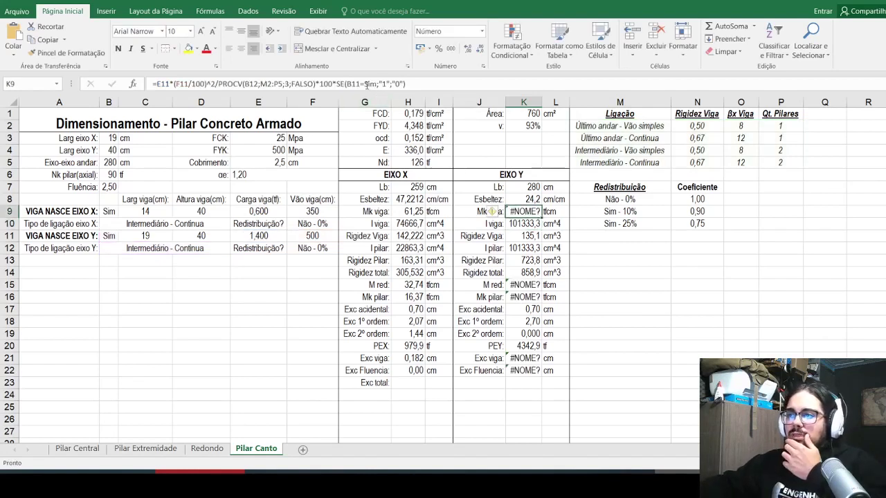
pyautogui.click(414, 211)
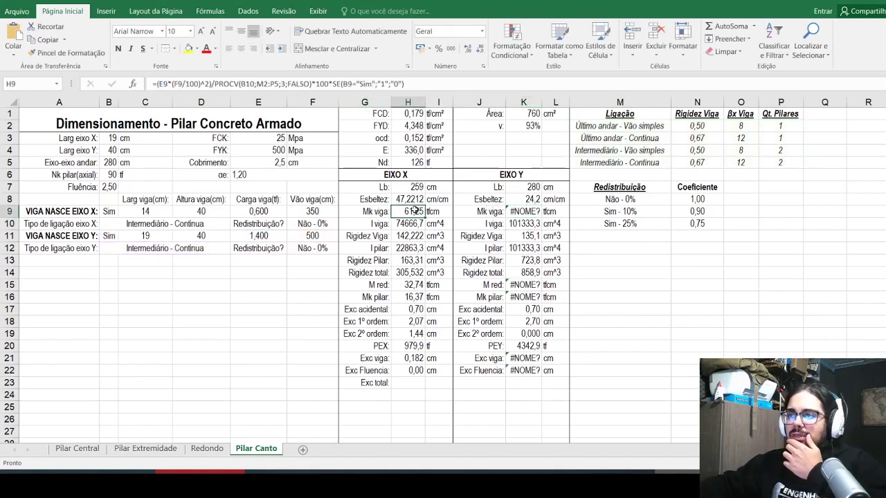
pyautogui.click(492, 212)
pyautogui.click(374, 83)
pyautogui.write('""')
pyautogui.press('Return')
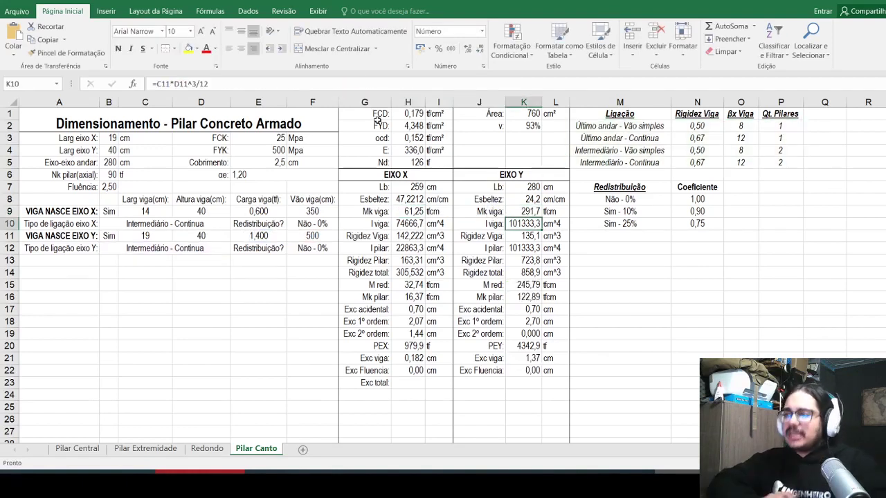
# Step: Try another option for the X-axis beam setting in B9 and undo the change
pyautogui.click(115, 210)
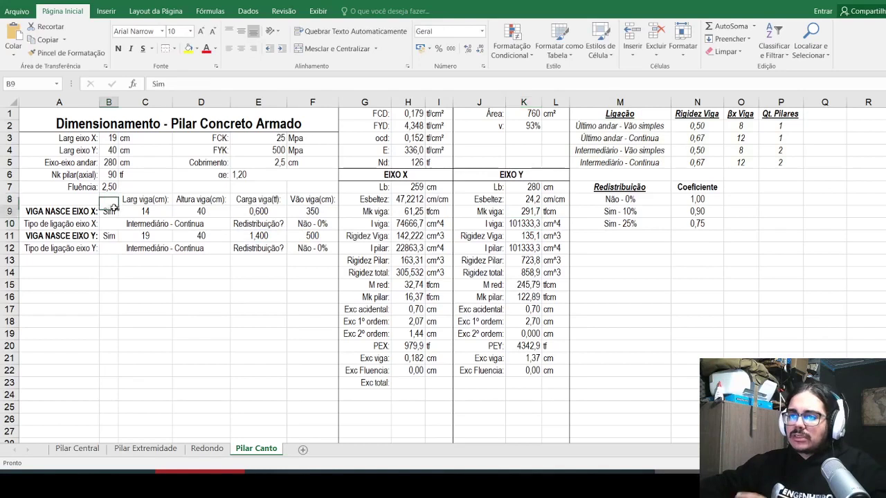
pyautogui.click(124, 211)
pyautogui.click(110, 236)
pyautogui.hotkey('ctrl', 'z')
# Step: Review the creep eccentricity formula in H22 and select H23 for the X-axis total eccentricity
pyautogui.click(416, 371)
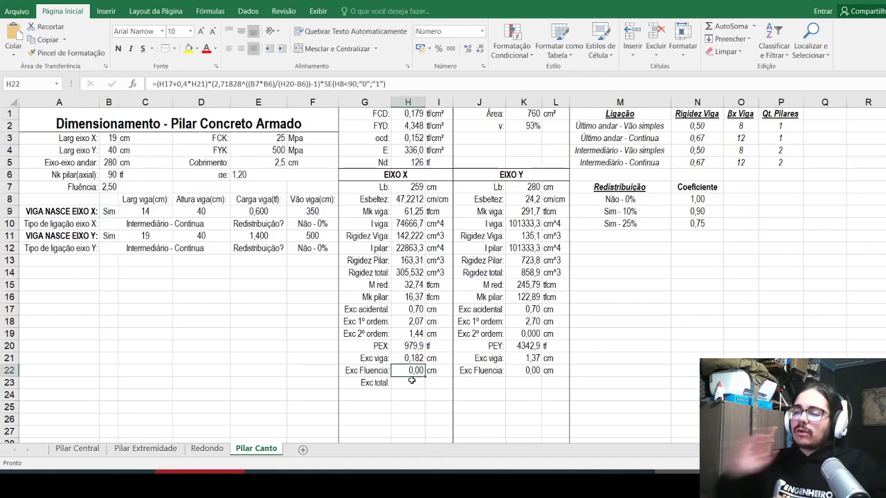
pyautogui.click(412, 381)
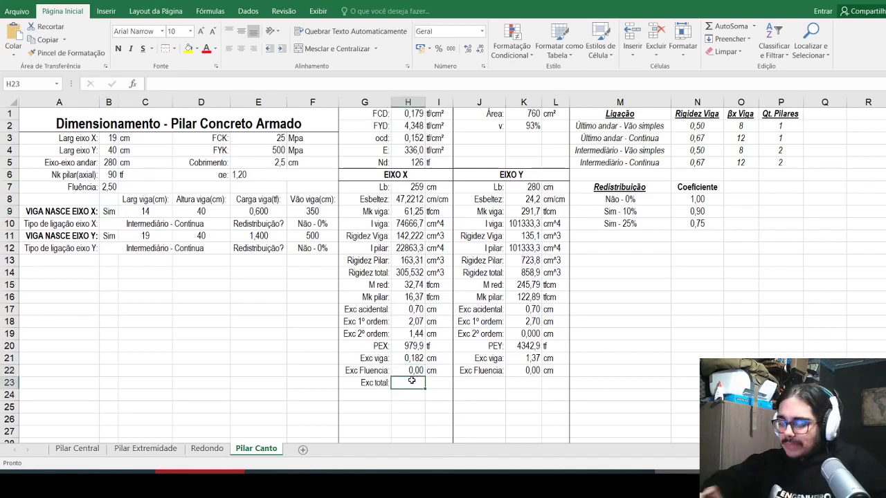
# Step: Enter =MÁXIMO(H21;H21*0,4+H17;H18+H19+H22) as the EIXO X Exc total in cell H23
pyautogui.write('=máximo(')
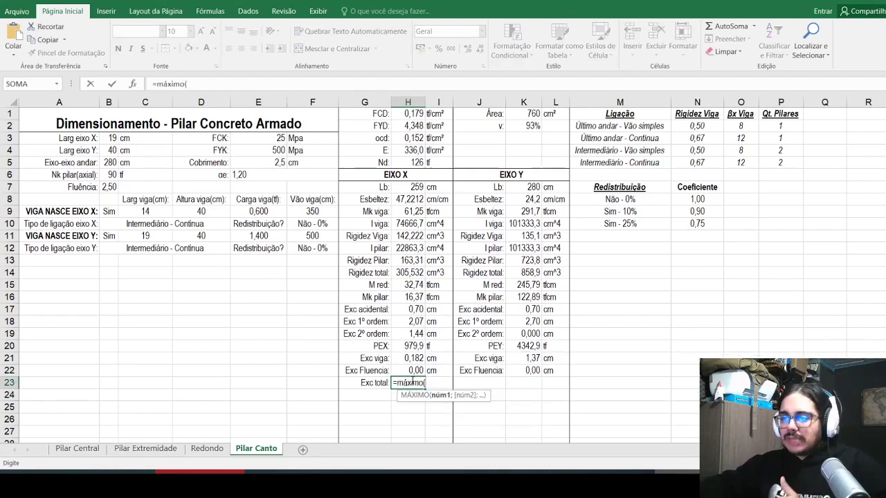
pyautogui.click(412, 358)
pyautogui.write(';')
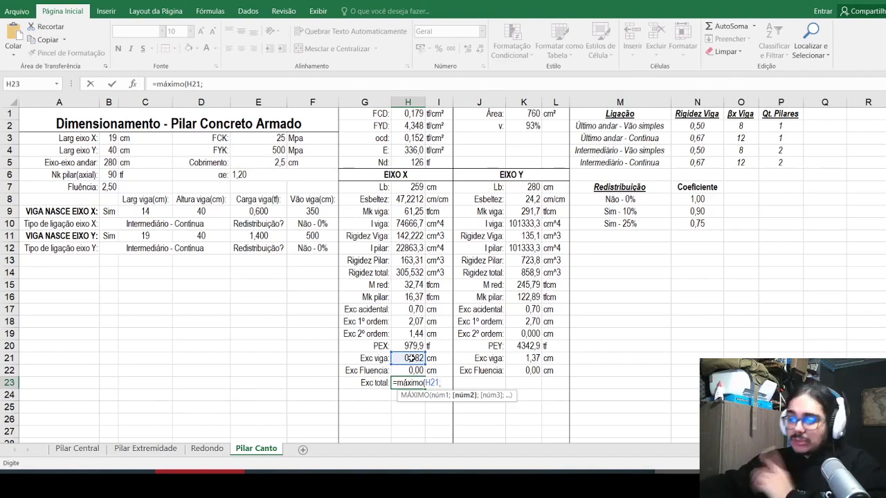
pyautogui.click(412, 357)
pyautogui.write('*0,4')
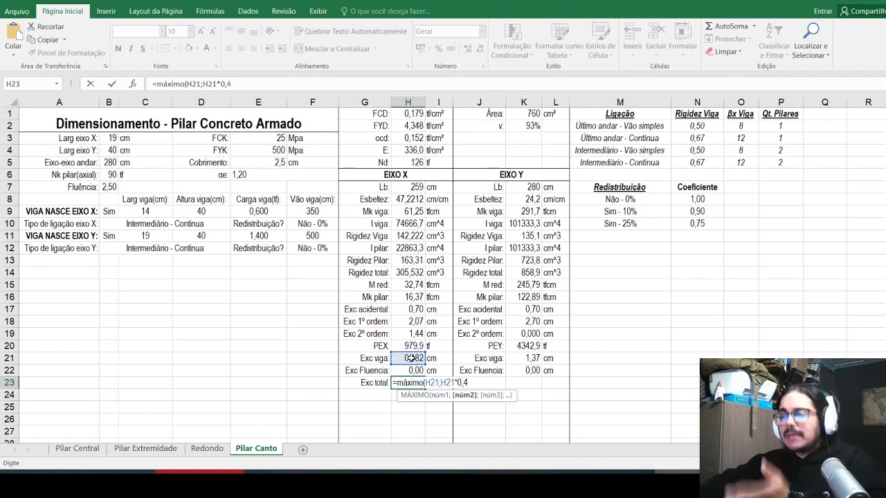
pyautogui.write('+')
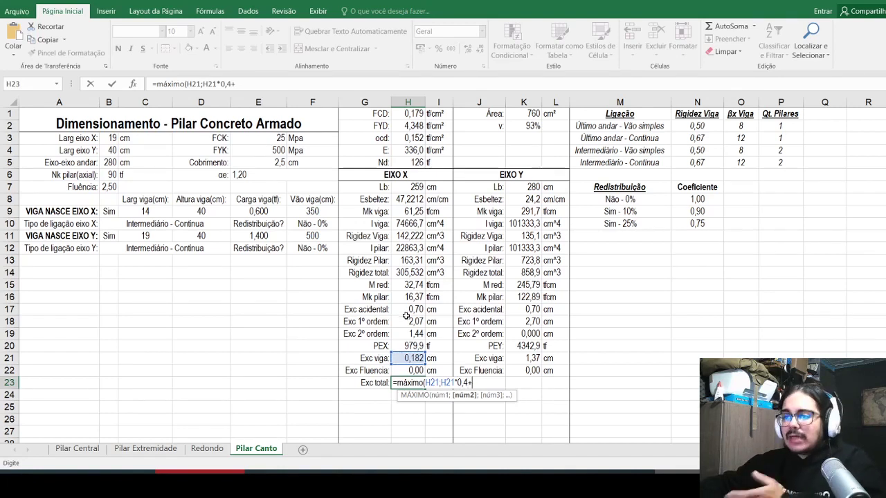
pyautogui.click(410, 309)
pyautogui.write(';')
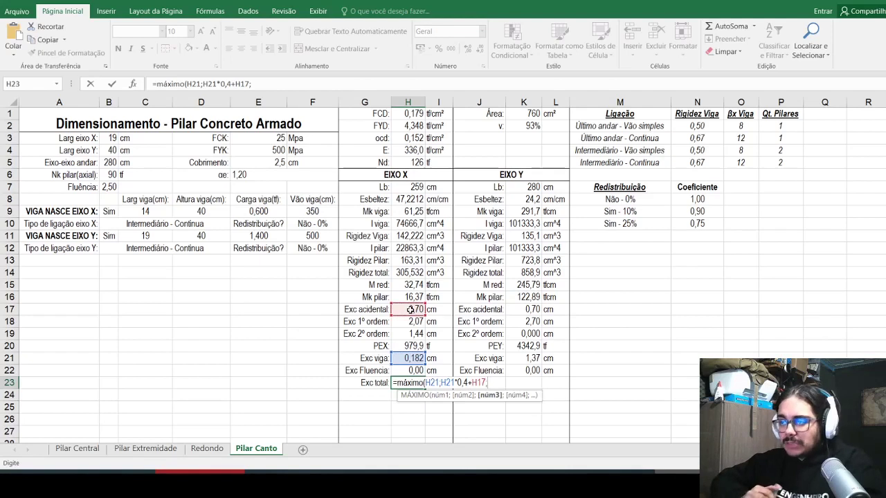
pyautogui.click(412, 321)
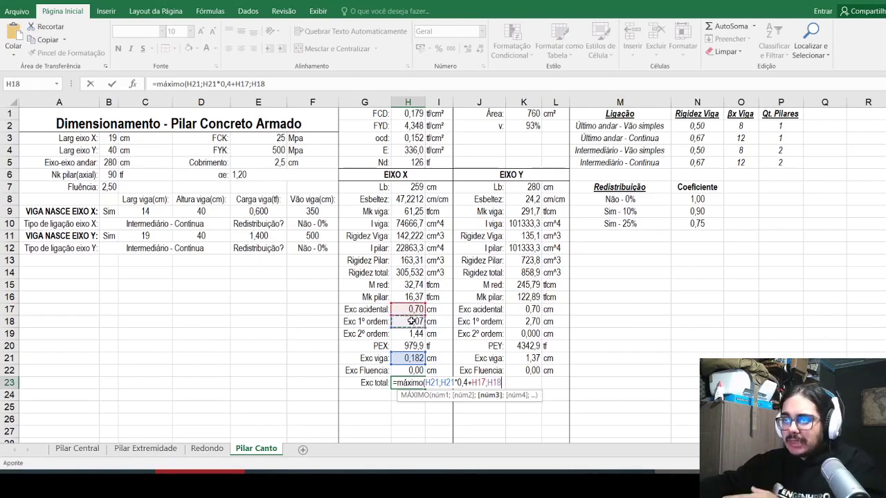
pyautogui.write('+')
pyautogui.click(400, 335)
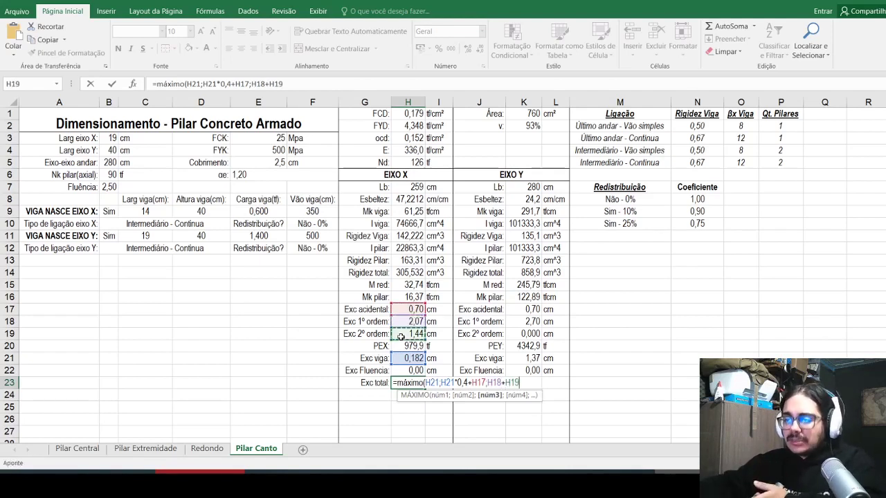
pyautogui.write('+')
pyautogui.click(403, 371)
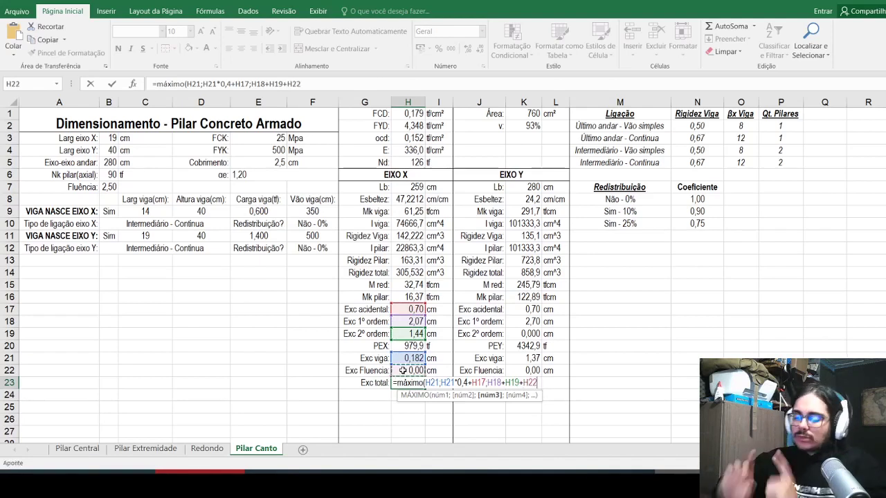
pyautogui.write(')')
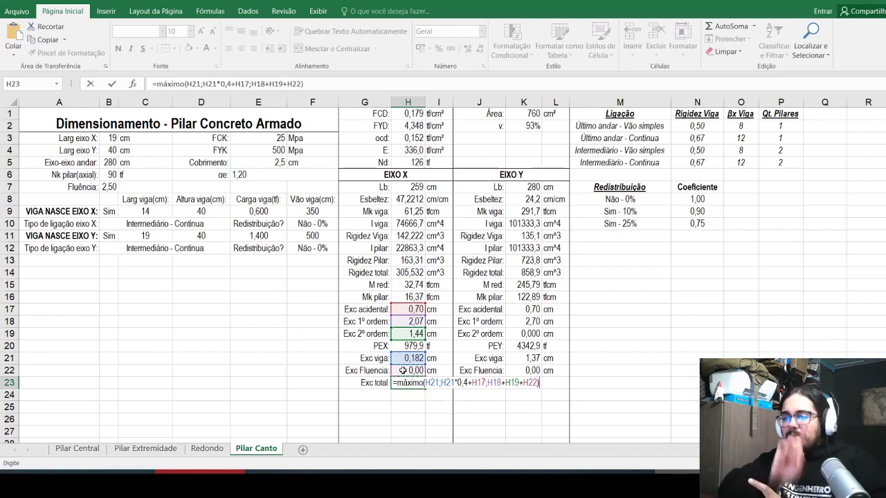
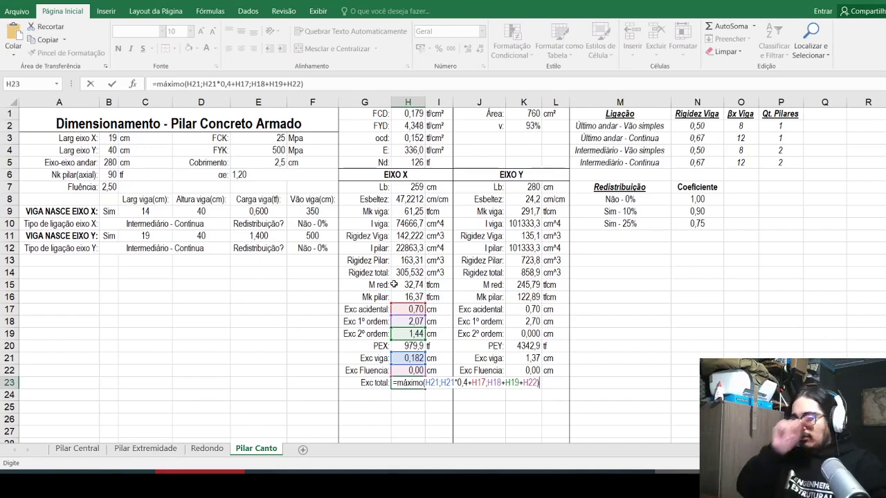
pyautogui.hotkey('ctrl', 'Return')
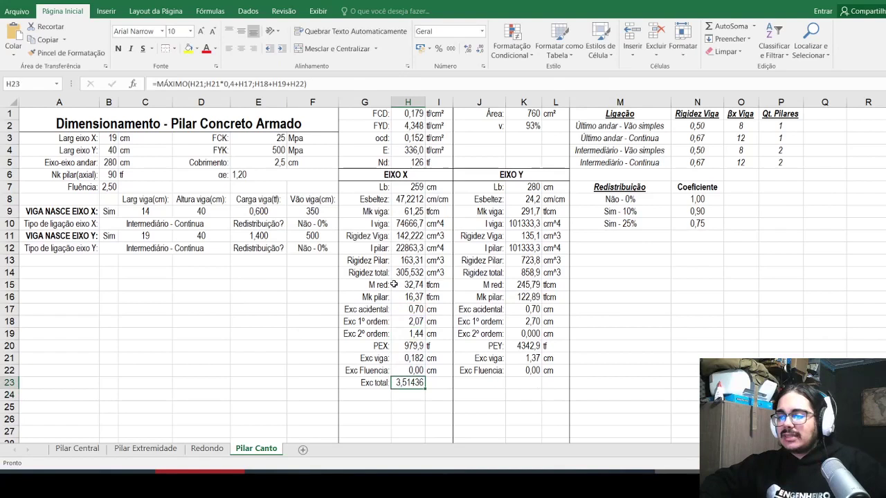
# Step: Display the EIXO X Exc total in H23 with two decimals and add the unit cm in I23
pyautogui.click(478, 53)
pyautogui.click(478, 53)
pyautogui.click(478, 54)
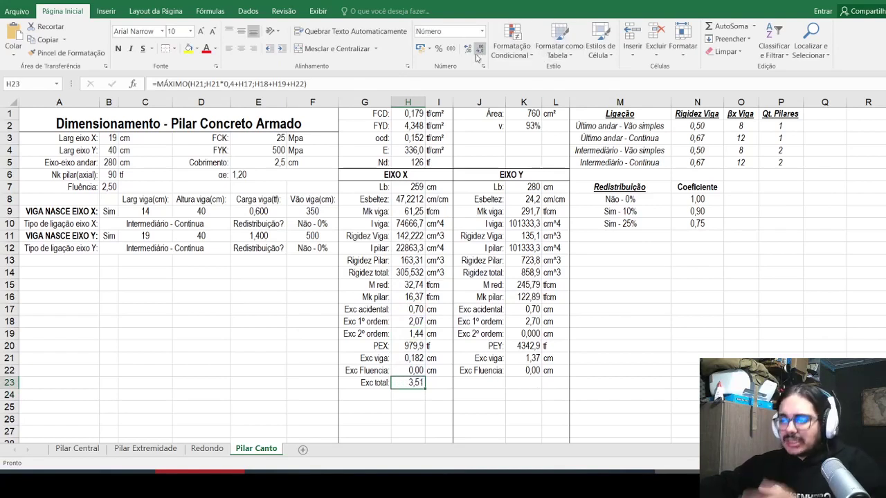
pyautogui.click(433, 373)
pyautogui.click(436, 383)
pyautogui.write('cm')
pyautogui.press('Return')
pyautogui.click(415, 382)
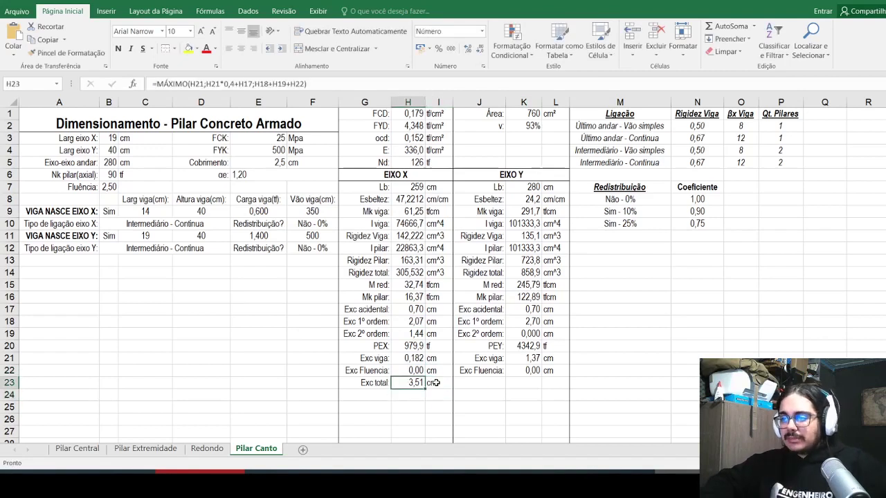
# Step: Copy the Exc total row G23:I23 into the EIXO Y block starting at J23
pyautogui.moveTo(365, 383); pyautogui.dragTo(436, 383)
pyautogui.hotkey('ctrl', 'c')
pyautogui.click(485, 382)
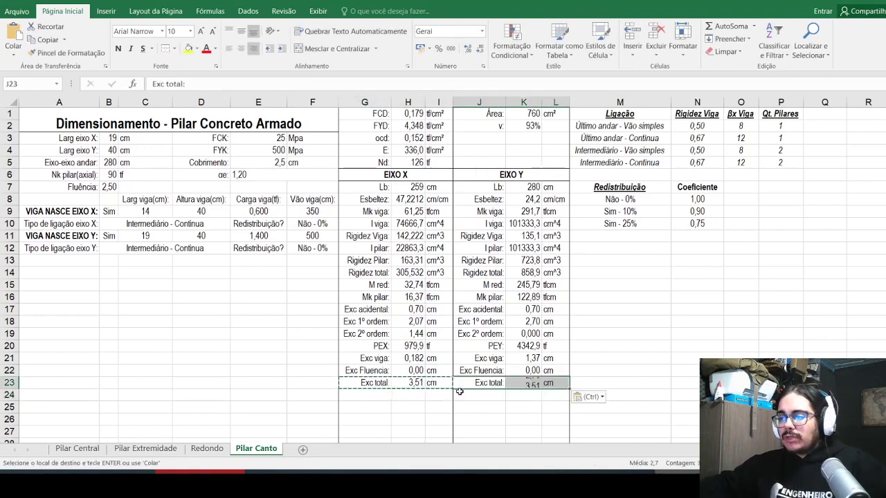
pyautogui.press('Return')
pyautogui.click(526, 383)
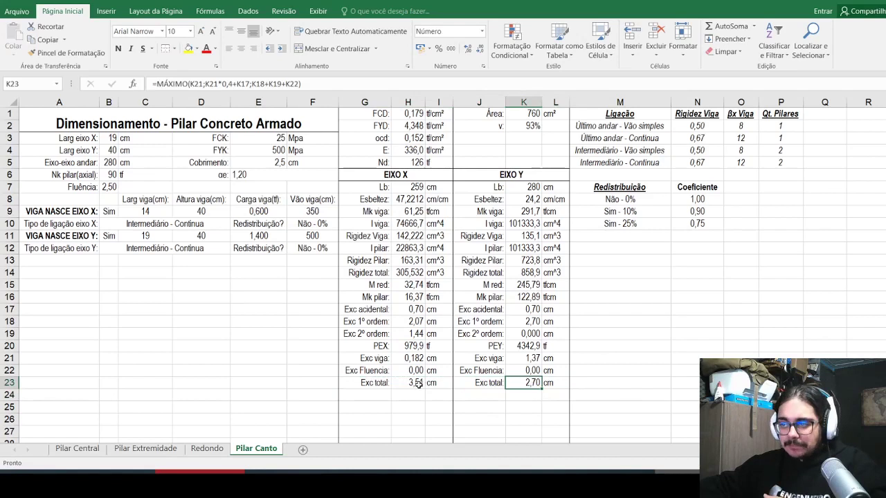
# Step: Add the right-aligned label "Exc no topo:" in G24, below the EIXO X Exc total
pyautogui.click(368, 383)
pyautogui.press('Down')
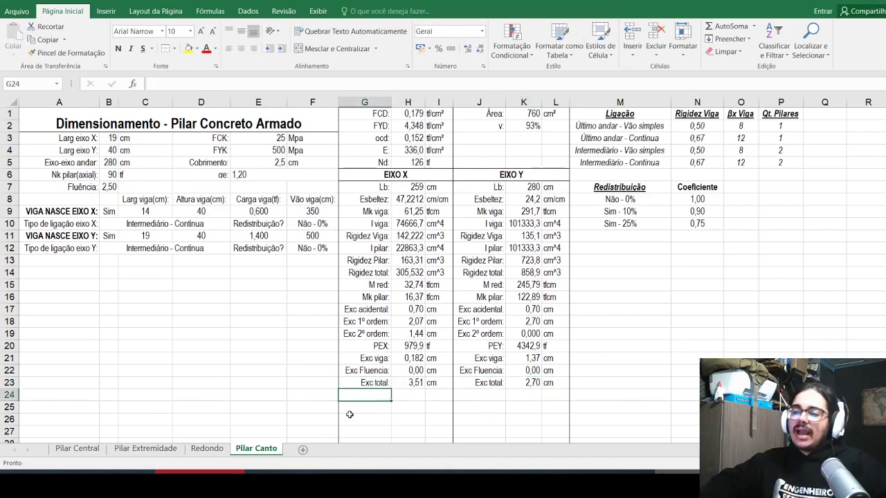
pyautogui.write('Exc no topo')
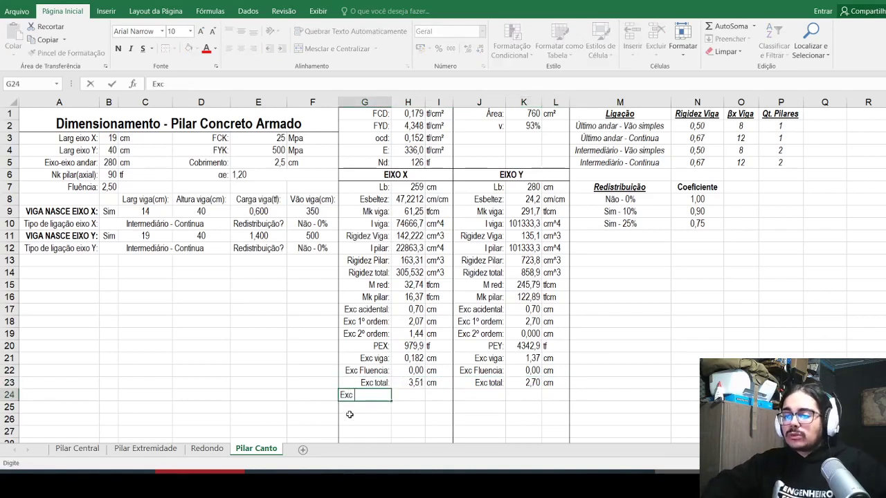
pyautogui.write(':')
pyautogui.press('Return')
pyautogui.press('Up')
pyautogui.click(254, 50)
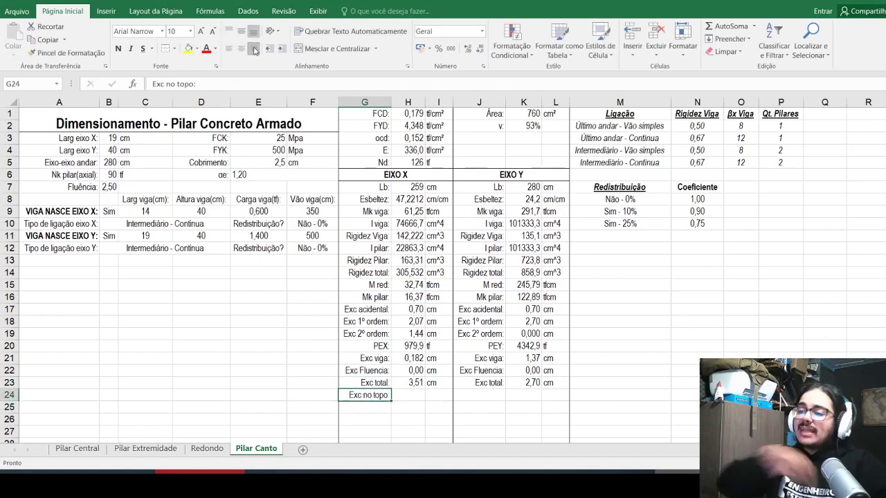
# Step: Reuse the Exc total formula in H24, shortened to =MÁXIMO(H21;H21*0,4+H17), with the unit cm beside it
pyautogui.press('Right')
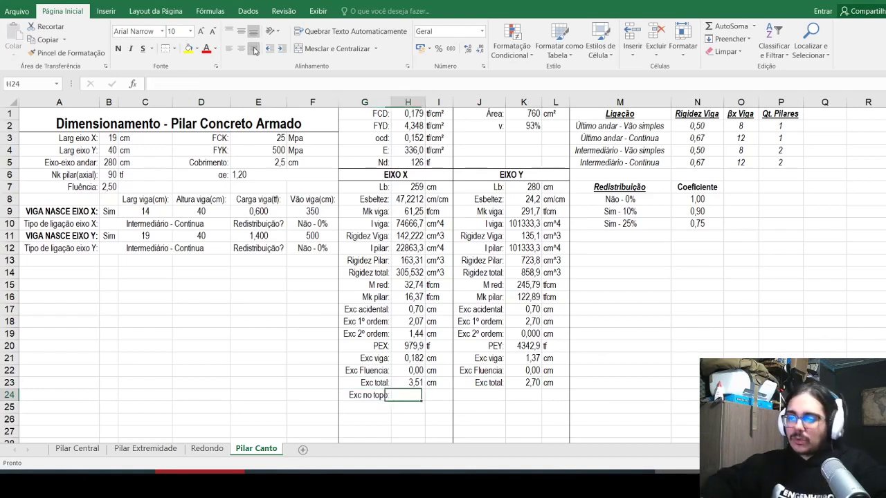
pyautogui.press('Up')
pyautogui.press('F2')
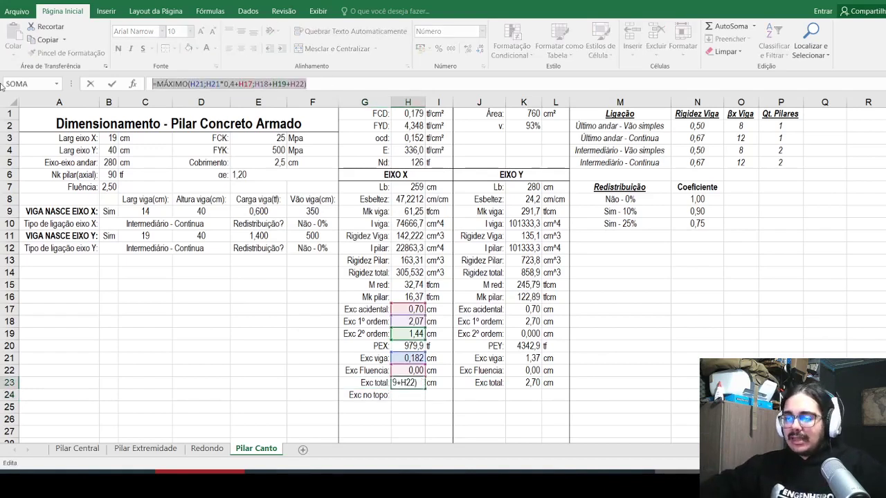
pyautogui.press('Return')
pyautogui.click(263, 84)
pyautogui.hotkey('ctrl', 'v')
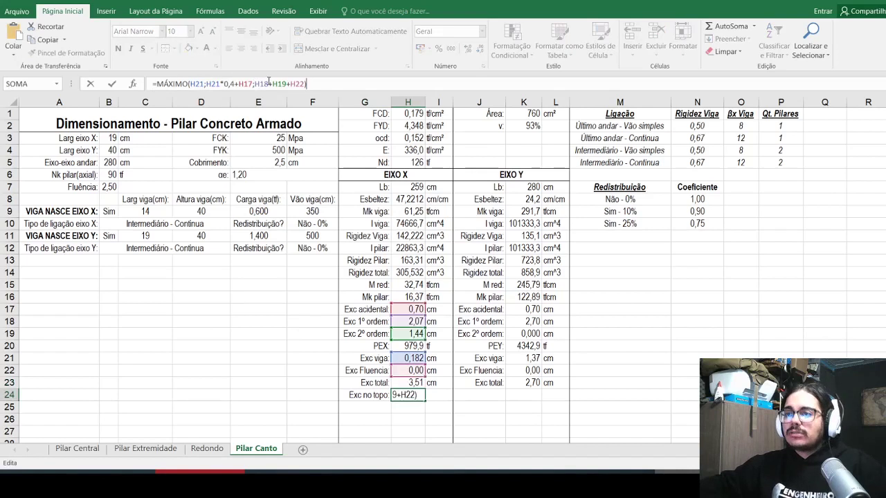
pyautogui.moveTo(253, 83); pyautogui.dragTo(305, 84)
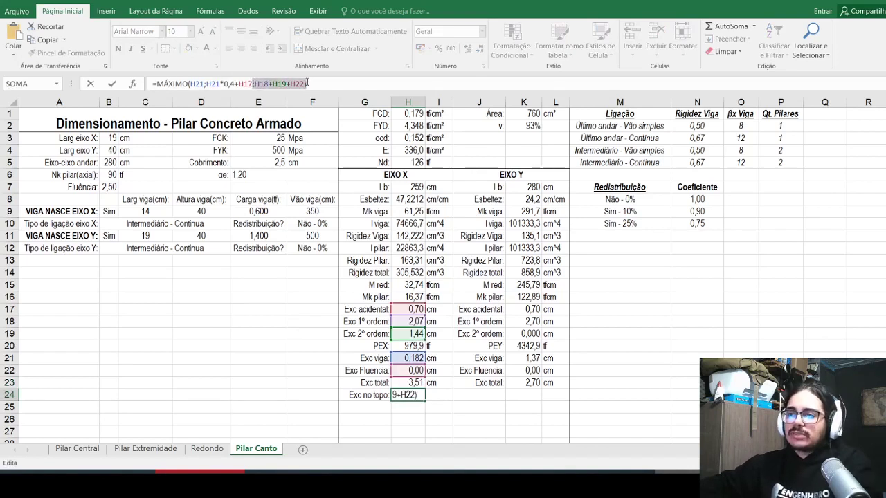
pyautogui.press('BackSpace')
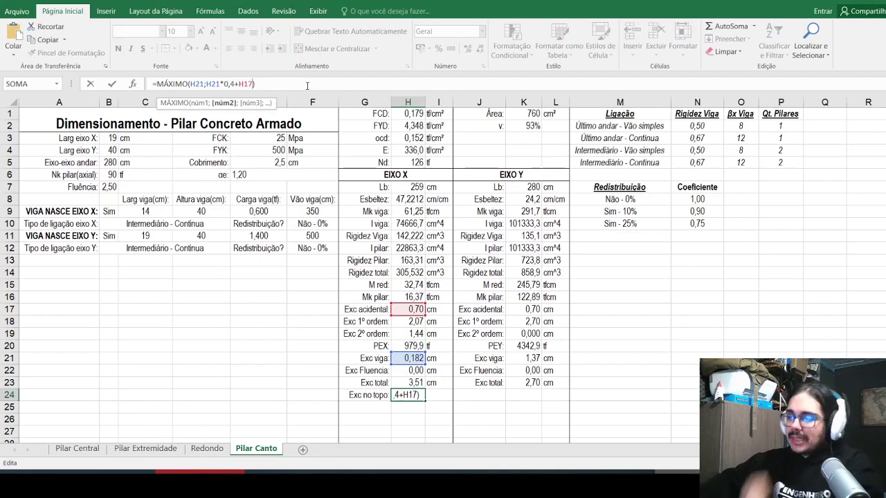
pyautogui.press('Return')
pyautogui.press('Up')
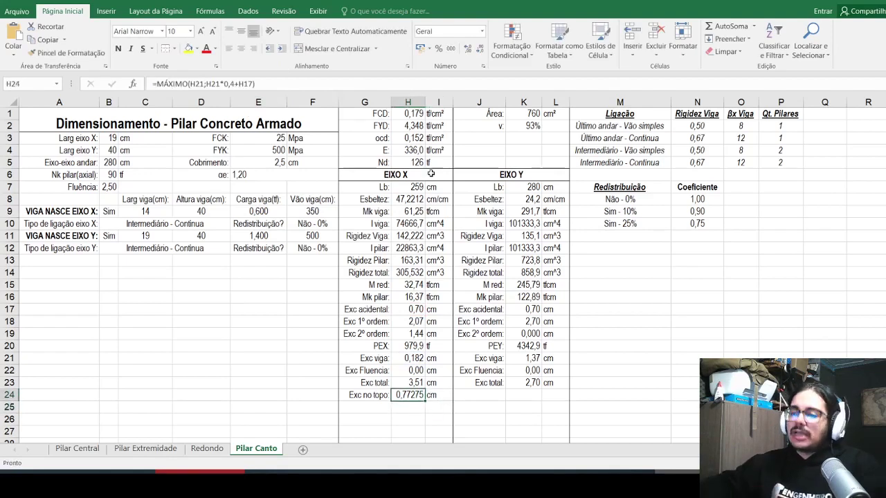
# Step: Display the EIXO X Exc no topo value in H24 with two decimals
pyautogui.click(481, 49)
pyautogui.click(482, 48)
pyautogui.click(481, 49)
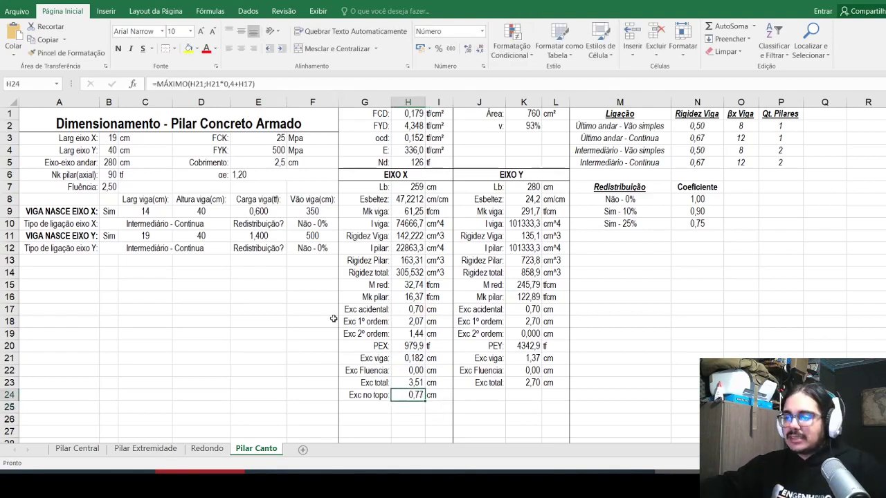
# Step: Copy the Exc no topo row G24:I24 into the EIXO Y block starting at J24
pyautogui.moveTo(377, 393); pyautogui.dragTo(438, 393)
pyautogui.hotkey('ctrl', 'c')
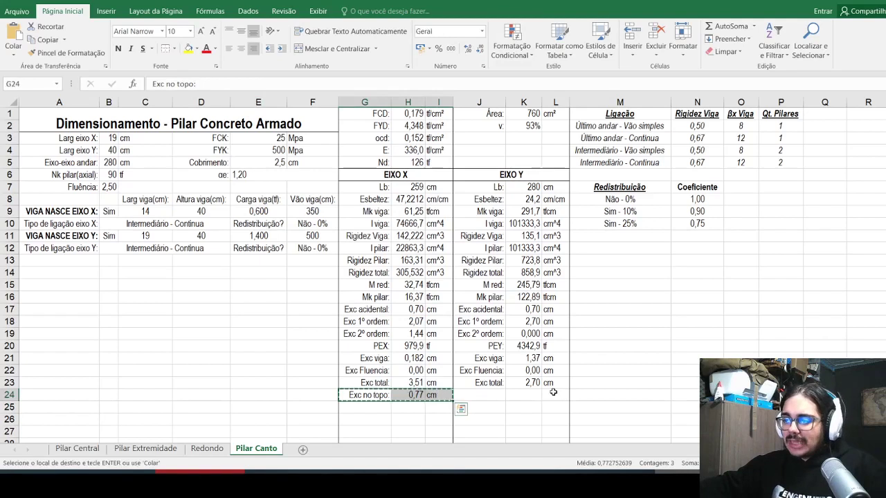
pyautogui.click(465, 396)
pyautogui.hotkey('ctrl', 'v')
pyautogui.click(464, 420)
pyautogui.press('Escape')
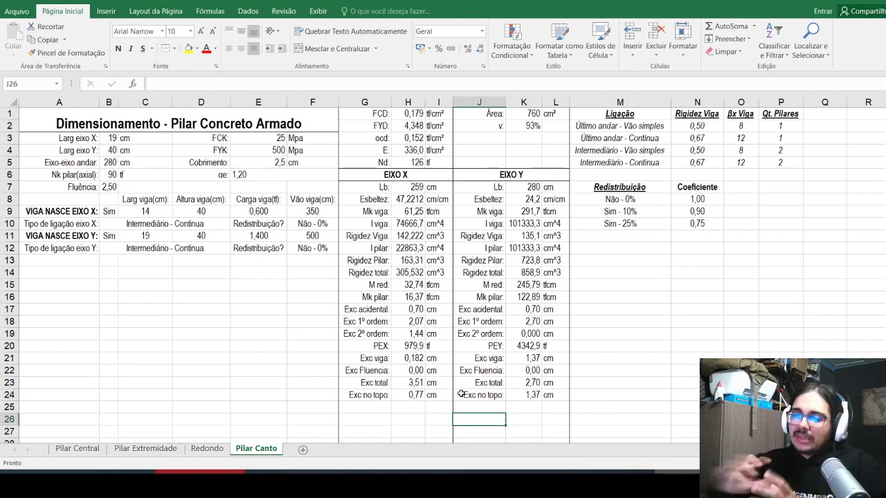
pyautogui.click(416, 161)
pyautogui.click(295, 85)
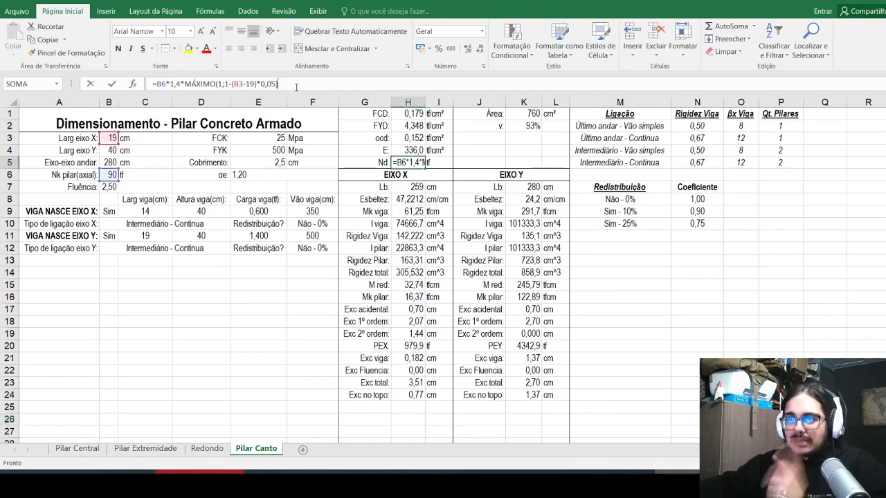
pyautogui.write('*')
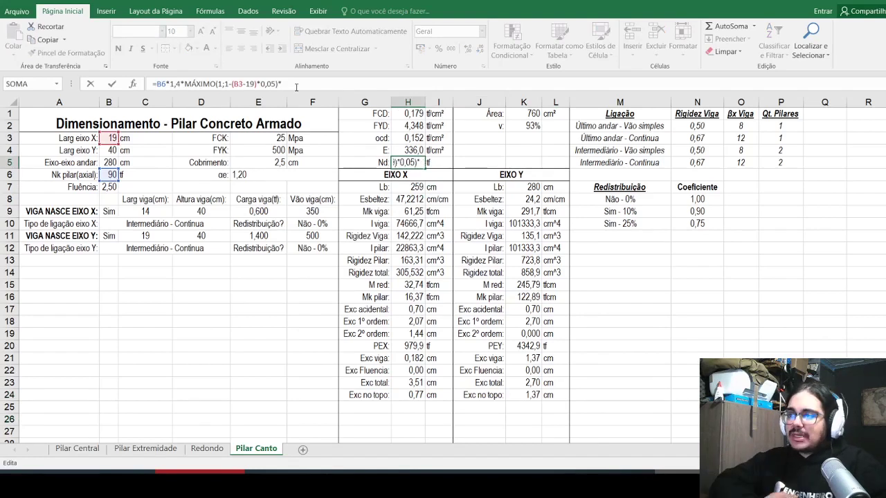
pyautogui.write('m')
pyautogui.press('BackSpace')
pyautogui.write('m')
pyautogui.press('BackSpace')
pyautogui.write('máximo(')
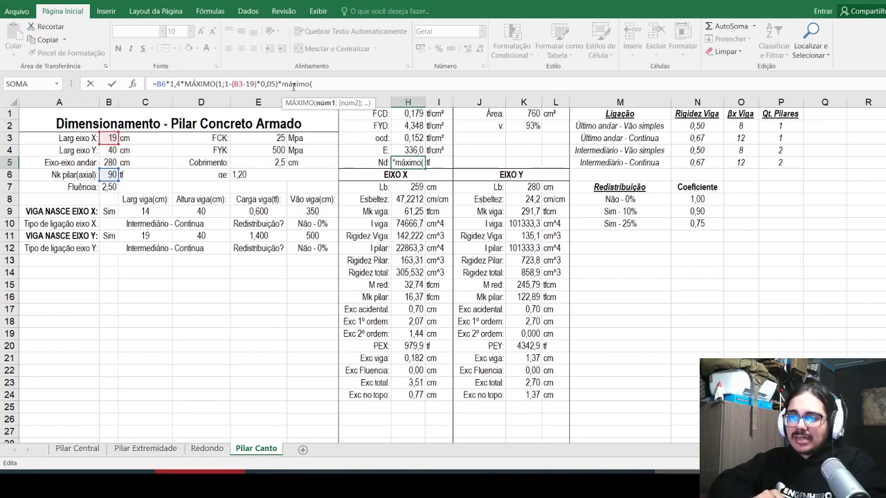
pyautogui.press('Escape')
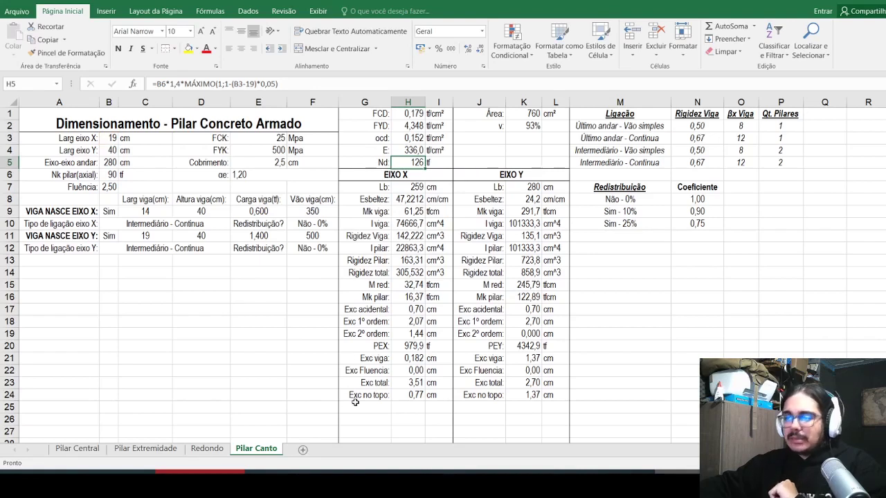
# Step: Extend the Nd formula in H5 with a second factor beginning *MÁXIMO(1;1+MÁXIMO(H8;K8)-140, based on the larger slenderness of both axes
pyautogui.click(312, 84)
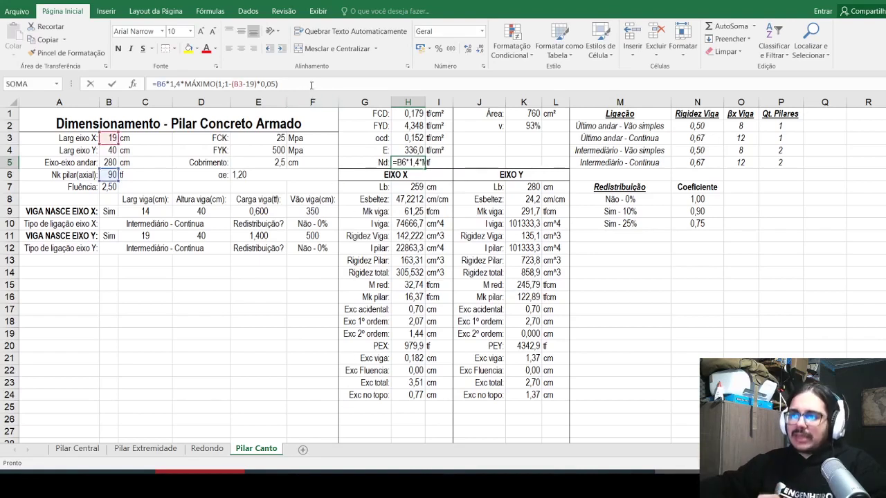
pyautogui.write('*')
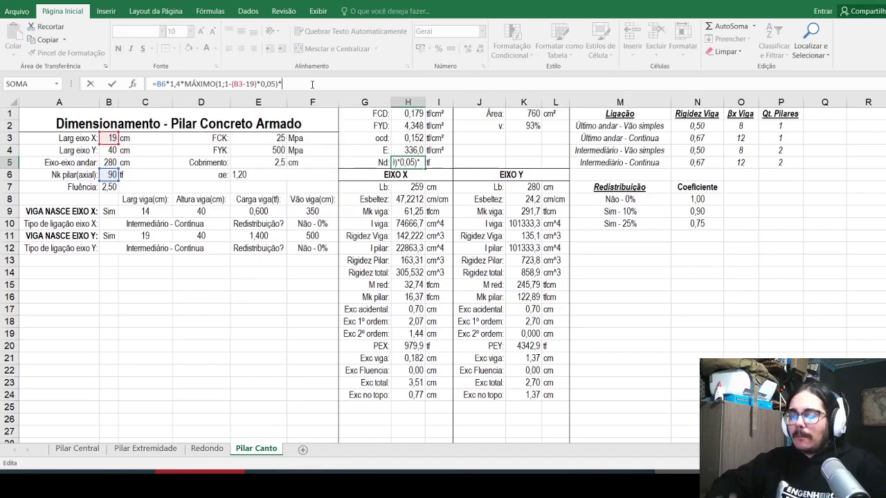
pyautogui.write('máximo(1;')
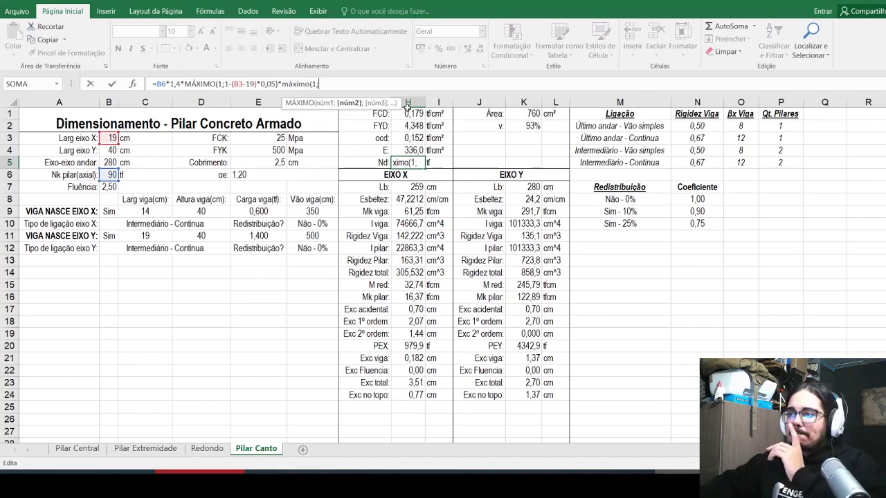
pyautogui.write('1+')
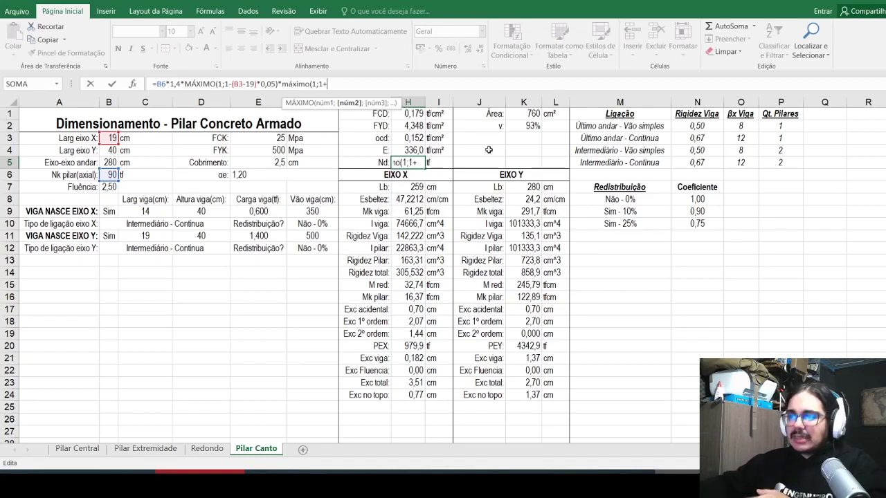
pyautogui.write('máximo(')
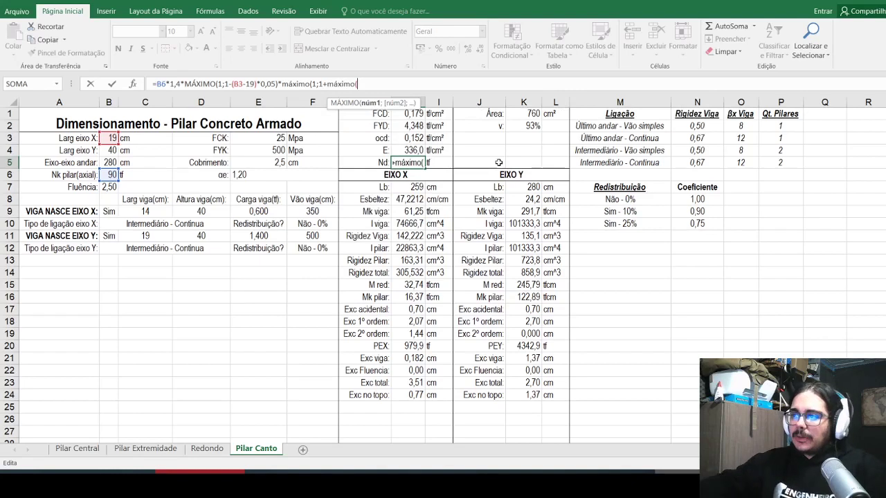
pyautogui.click(408, 200)
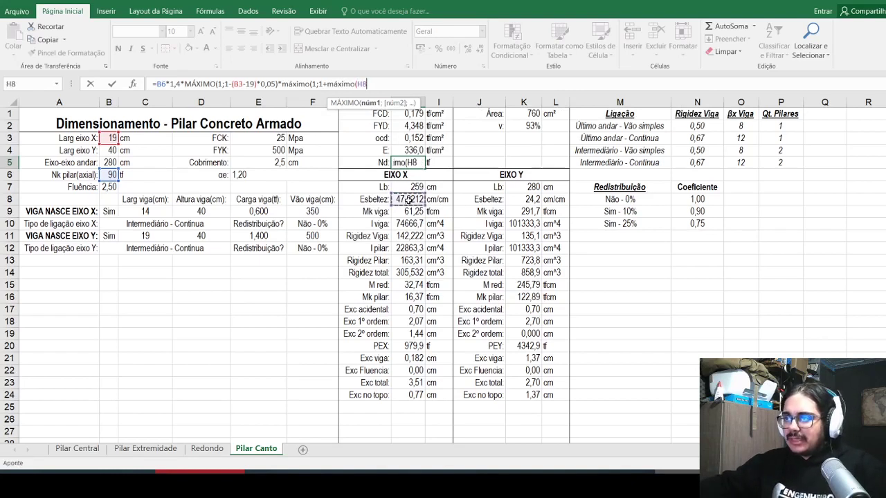
pyautogui.write(';')
pyautogui.click(529, 199)
pyautogui.write(')')
pyautogui.write('-140')
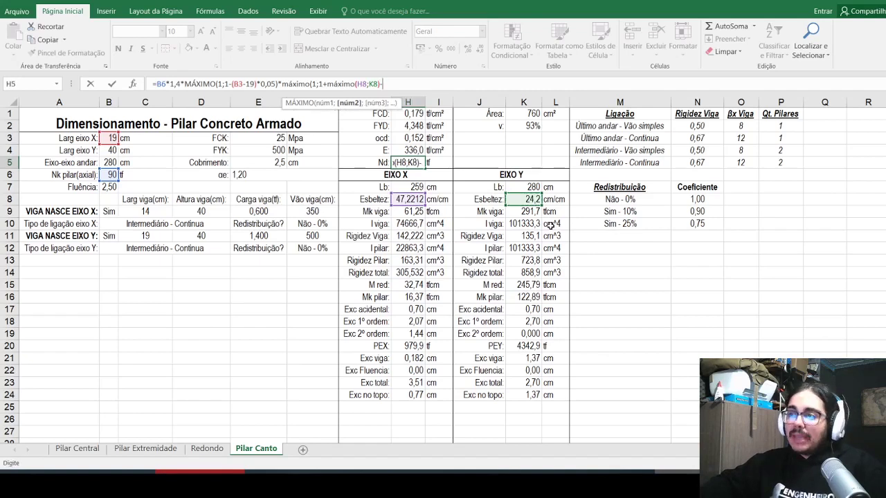
# Step: Complete the added Nd factor in H5 as MÁXIMO(1;1+(MÁXIMO(H8;K8)-140)/100) and enter the formula
pyautogui.click(326, 83)
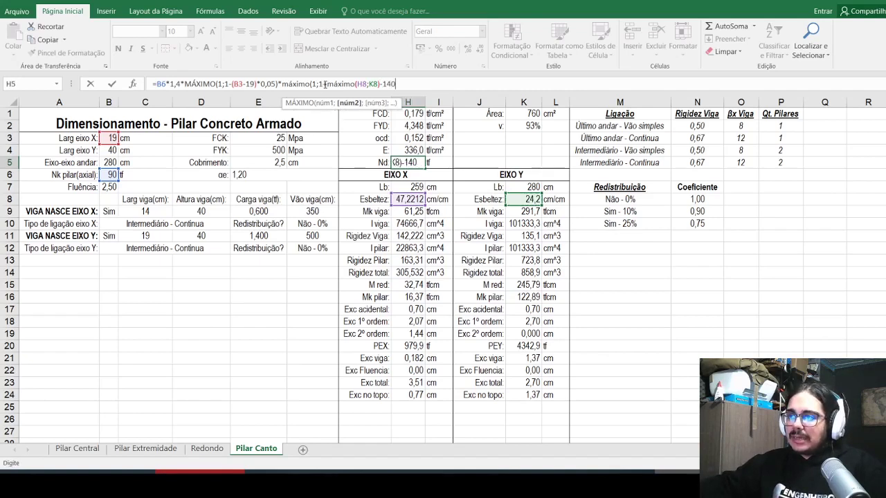
pyautogui.write('(')
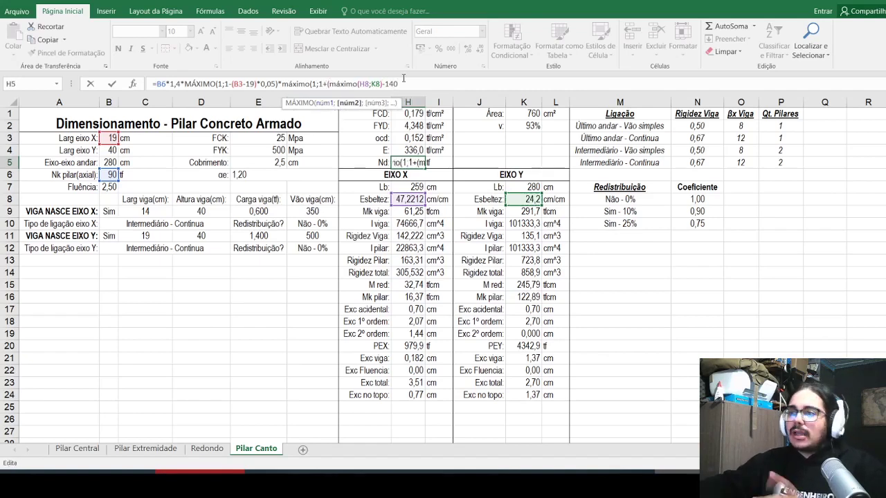
pyautogui.click(419, 88)
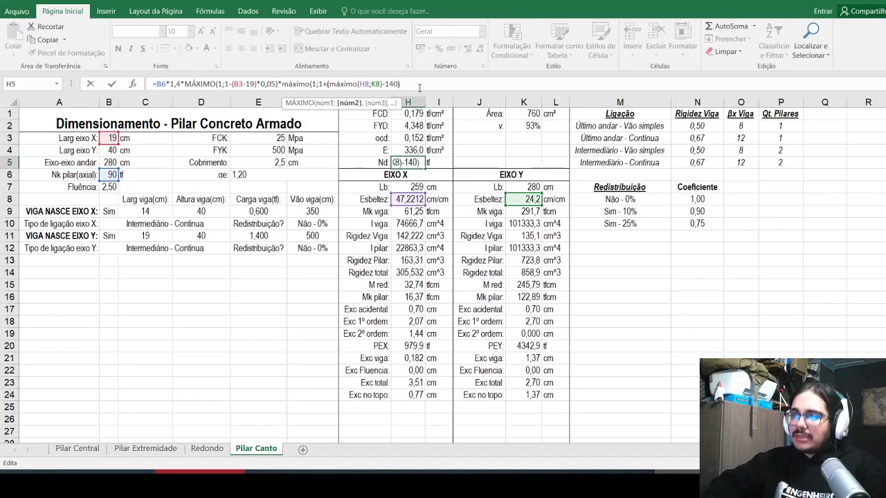
pyautogui.write('/140')
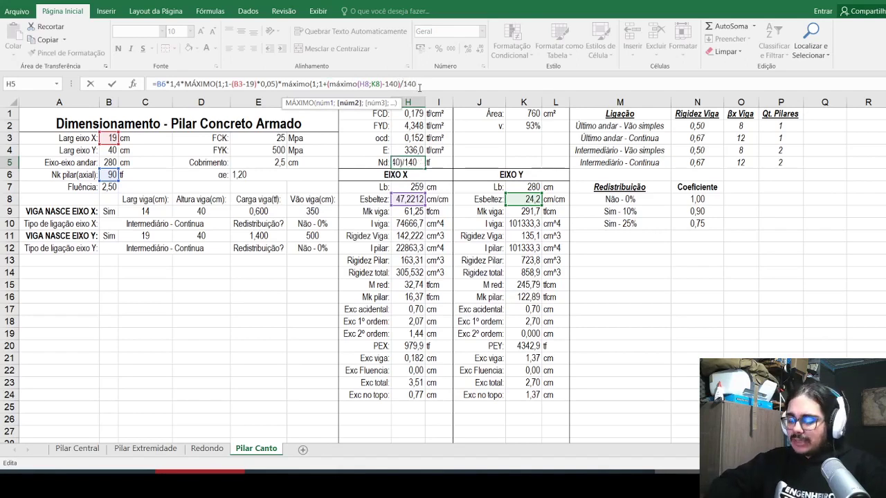
pyautogui.press('BackSpace')
pyautogui.press('BackSpace')
pyautogui.write('00')
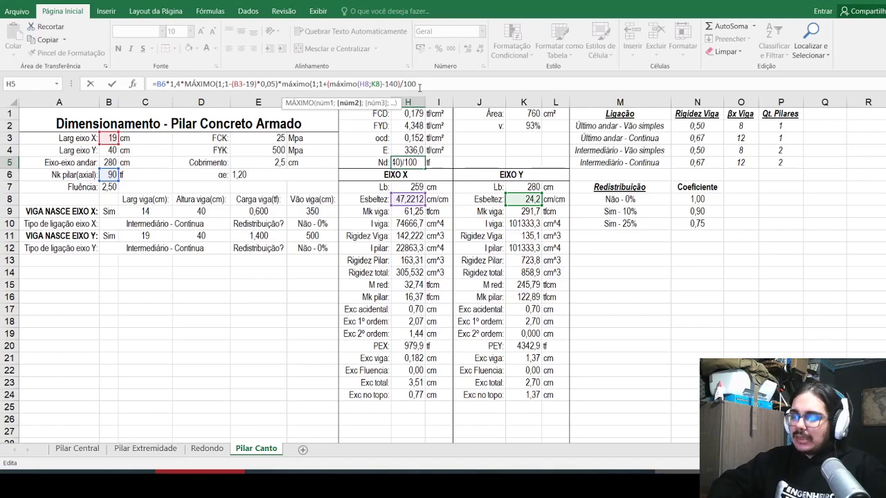
pyautogui.press('Return')
pyautogui.press('Up')
pyautogui.press('Right')
pyautogui.press('Left')
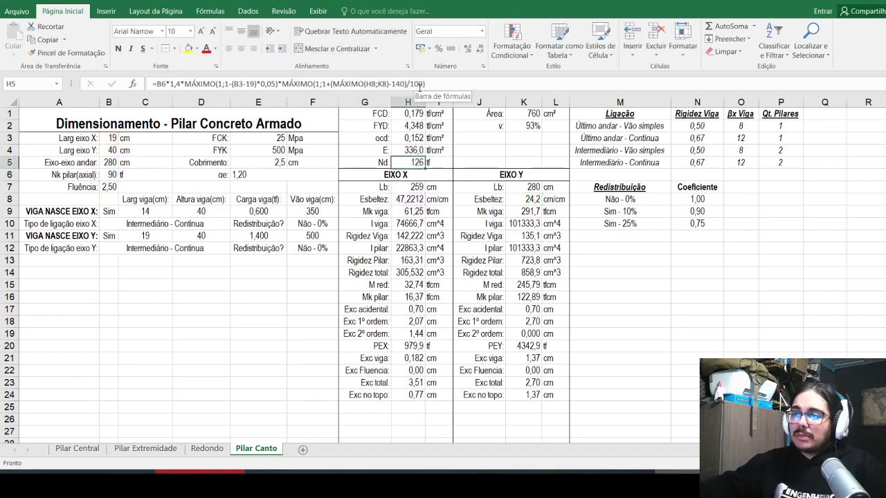
# Step: Try an Eixo-eixo andar value of 800 cm in B5 and undo the change
pyautogui.click(109, 164)
pyautogui.write('800')
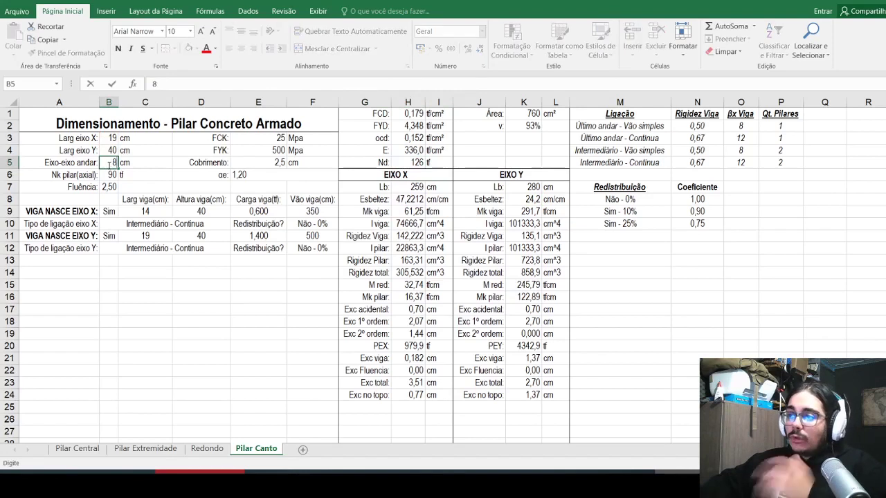
pyautogui.press('Return')
pyautogui.hotkey('ctrl', 'z')
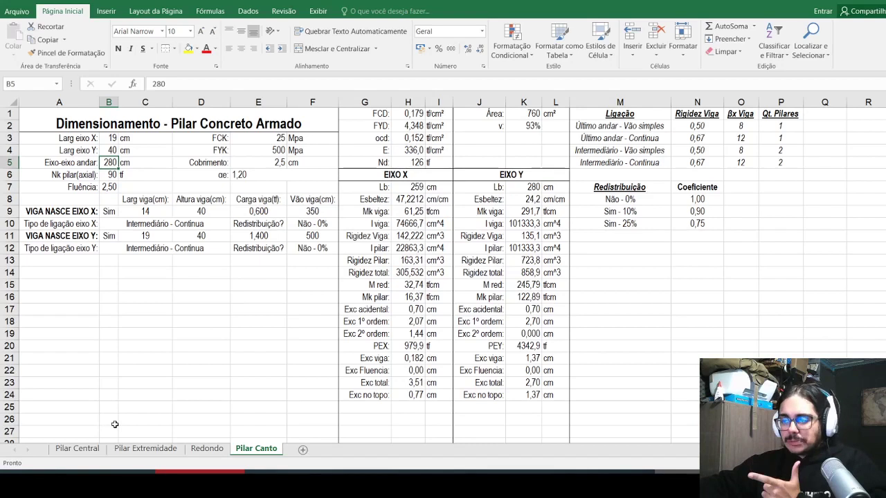
# Step: Consult the Pilar Extremidade sheet for reference and return to the Pilar Canto sheet
pyautogui.click(146, 448)
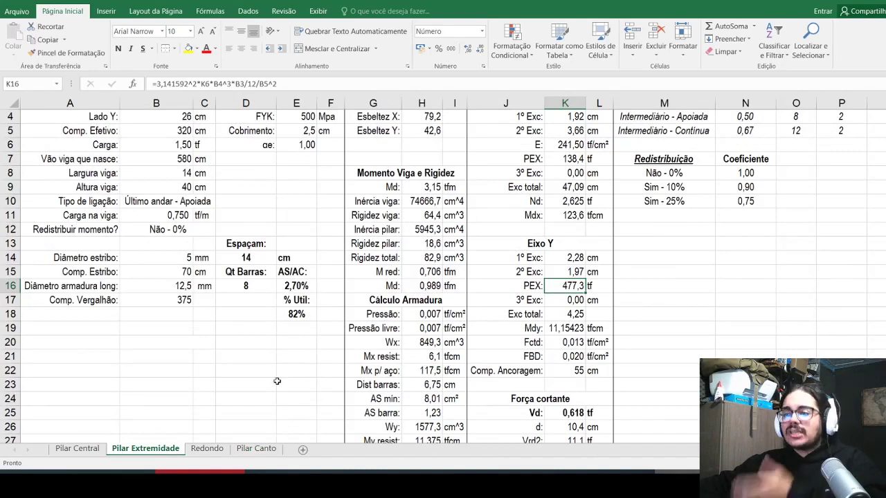
pyautogui.click(256, 448)
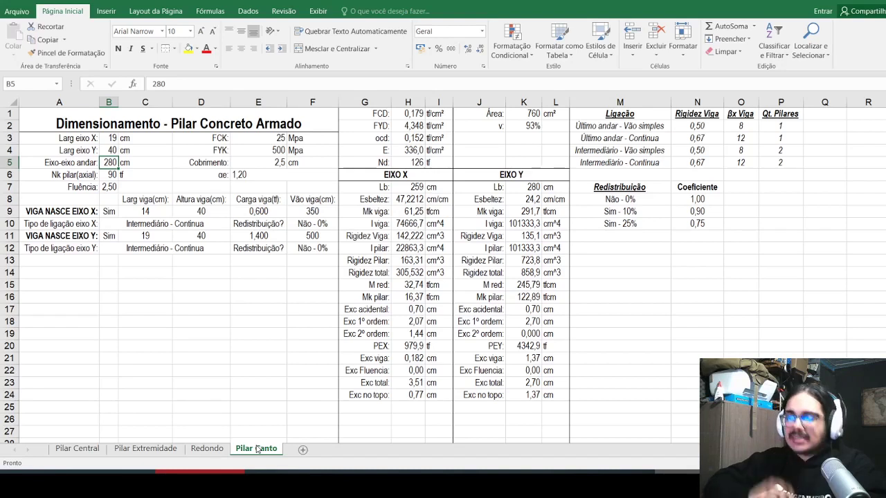
pyautogui.keyDown('ctrl'); pyautogui.scroll(-1, 335, 333); pyautogui.keyUp('ctrl')
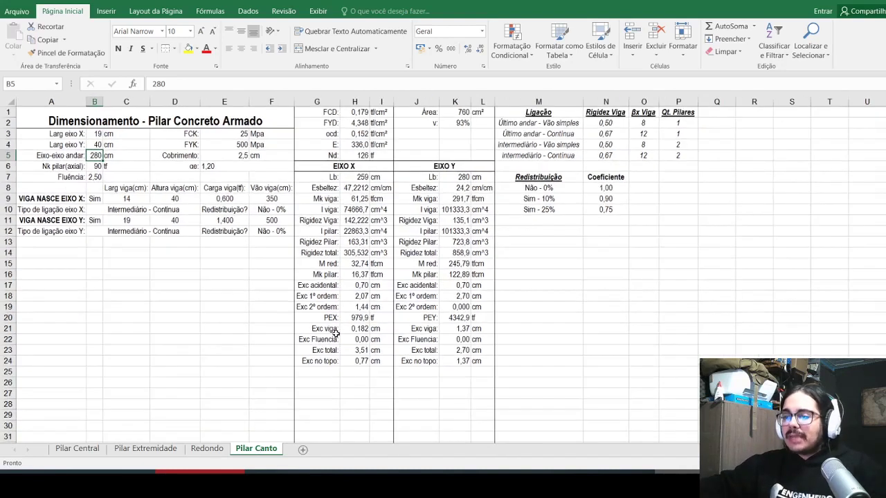
# Step: Add the right-aligned label "W:" in G25, below the EIXO X Exc no topo
pyautogui.click(324, 372)
pyautogui.keyDown('ctrl'); pyautogui.scroll(1, 301, 390); pyautogui.keyUp('ctrl')
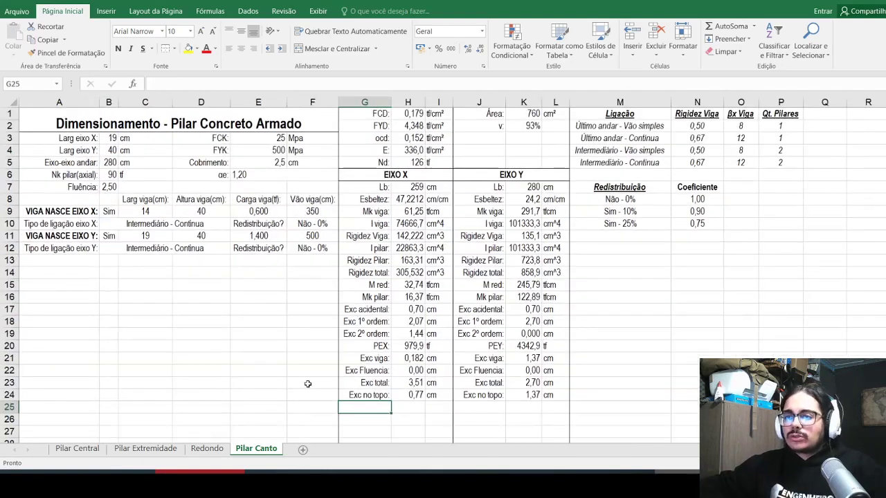
pyautogui.write('W eiu')
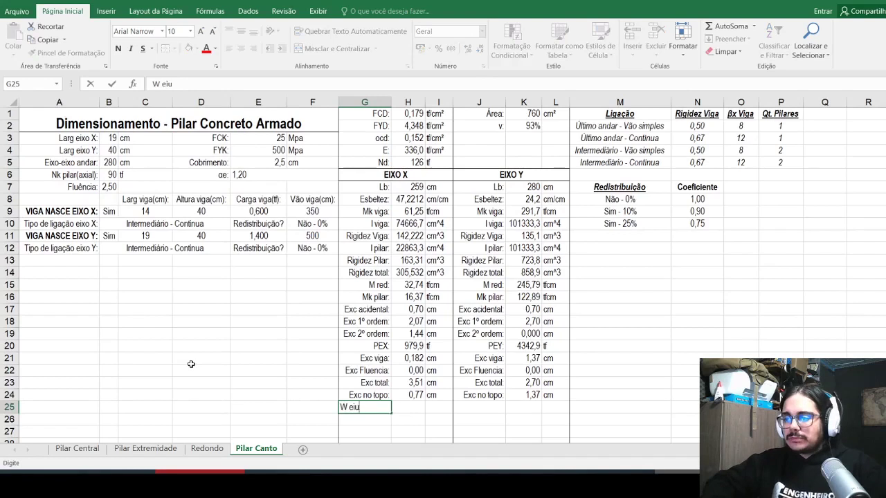
pyautogui.press('BackSpace')
pyautogui.press('BackSpace')
pyautogui.write(':')
pyautogui.press('Return')
pyautogui.press('Up')
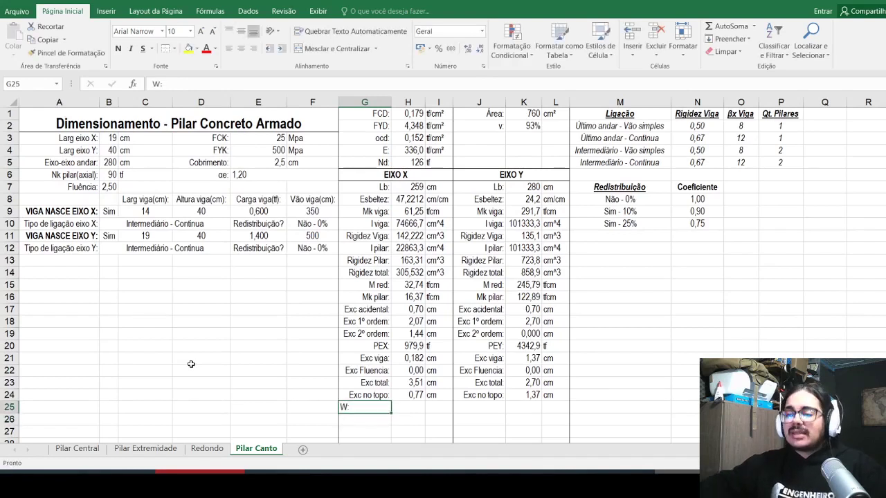
pyautogui.click(253, 48)
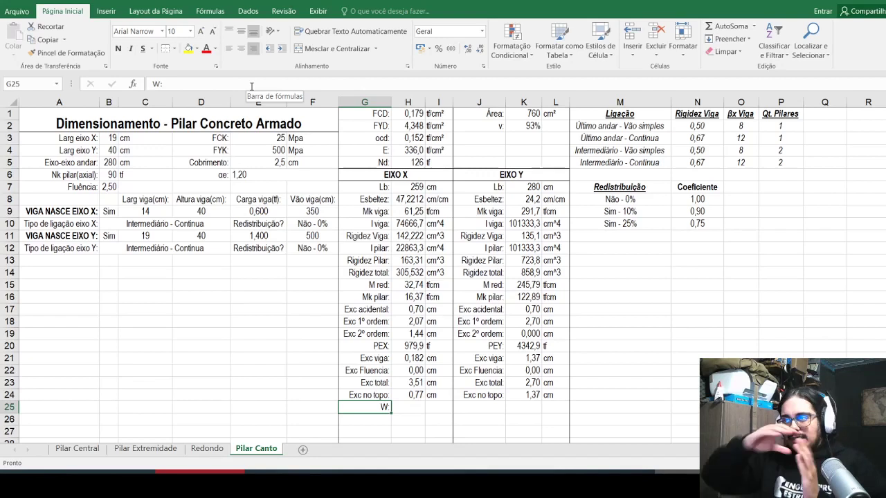
# Step: Calculate W in H25 as =B3^2*B4/6, displayed with one decimal, and add the unit cm^3 in I25
pyautogui.press('Right')
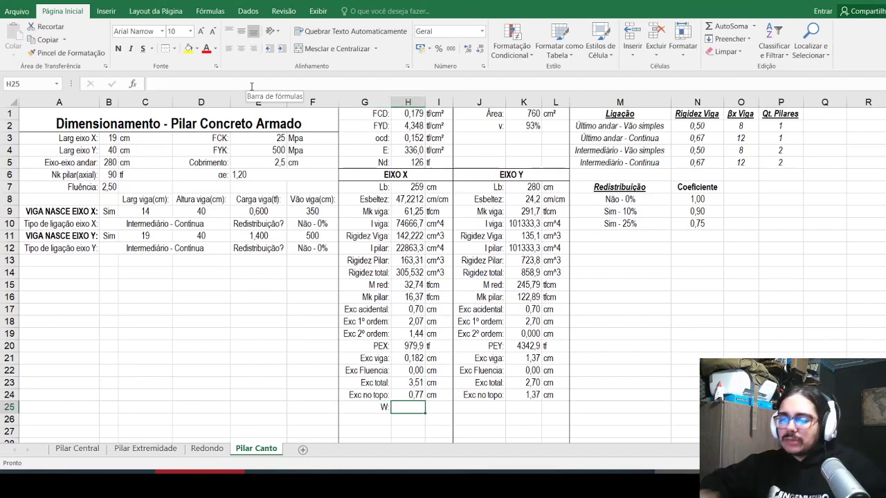
pyautogui.write('=')
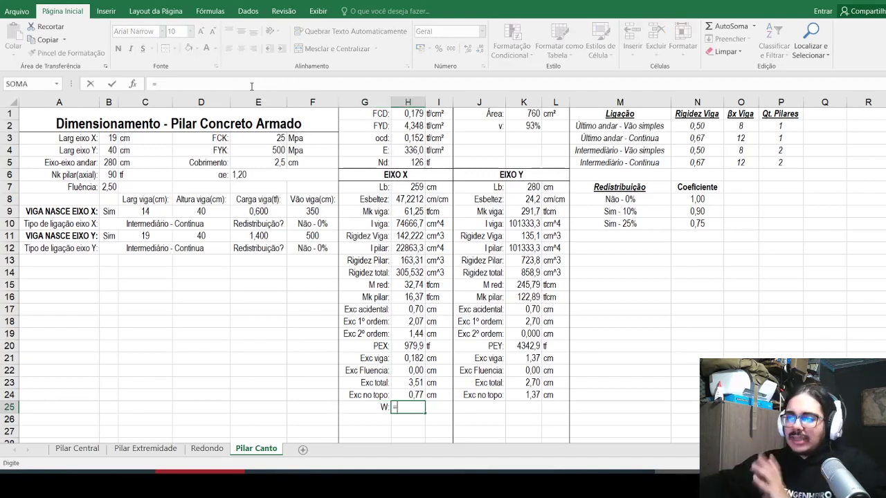
pyautogui.click(114, 138)
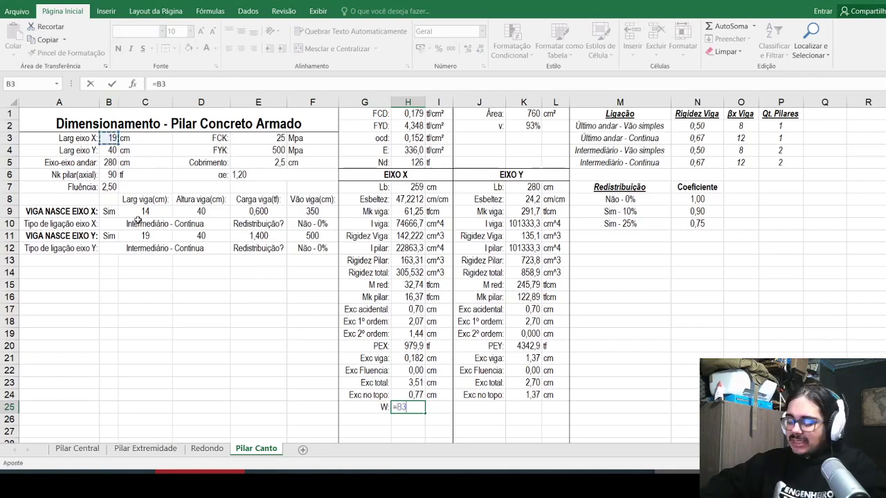
pyautogui.write('^2*')
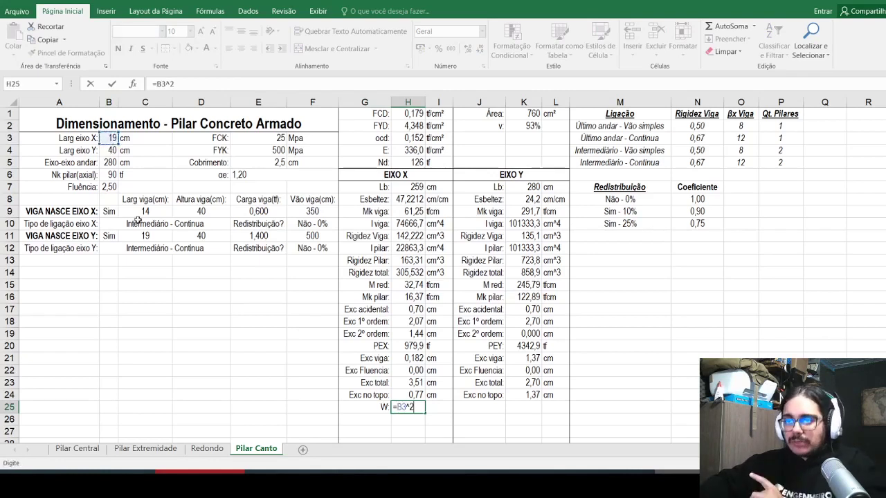
pyautogui.click(111, 150)
pyautogui.write('/6')
pyautogui.press('Return')
pyautogui.press('Up')
pyautogui.click(481, 49)
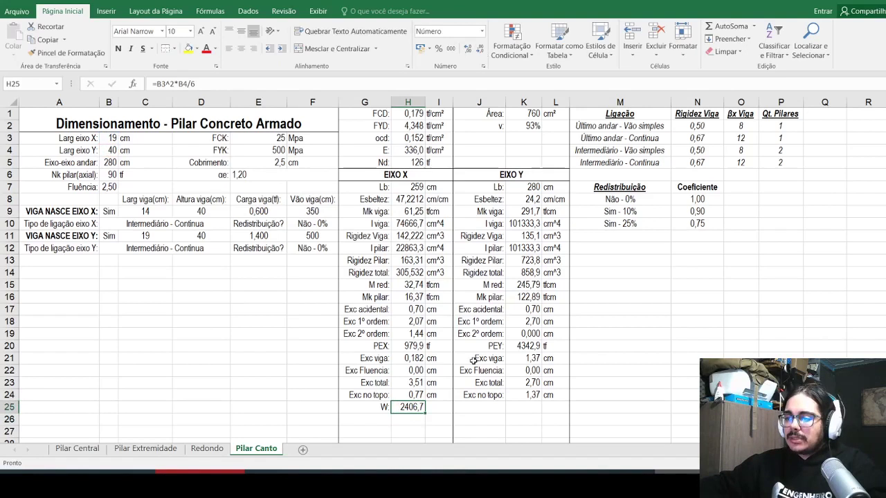
pyautogui.click(443, 407)
pyautogui.write('cm^3')
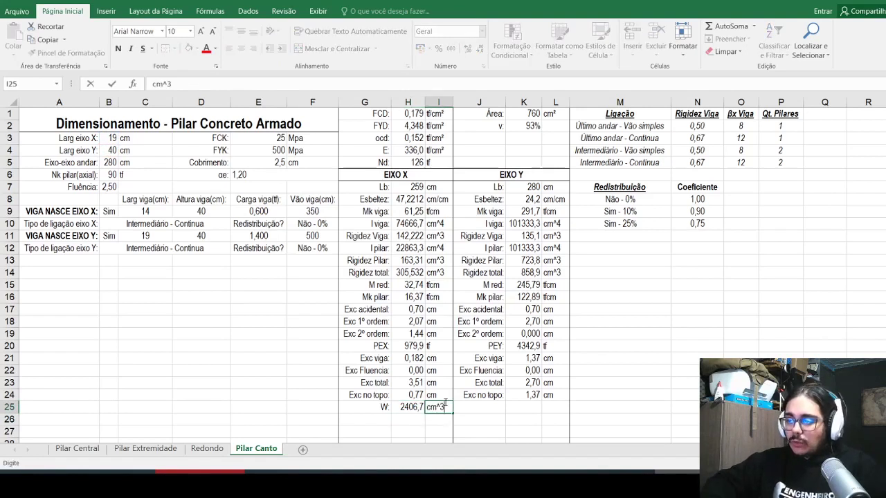
pyautogui.press('Return')
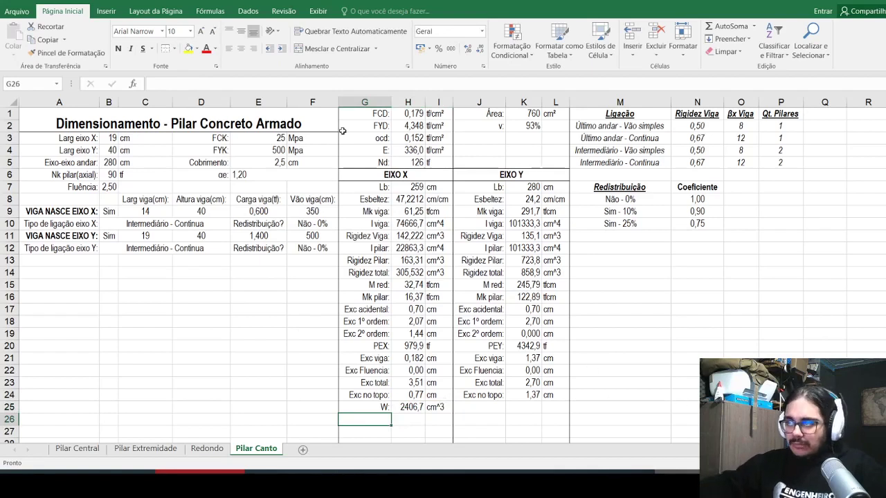
# Step: Add the label "Pressão livre:" in J3, below the v row
pyautogui.click(492, 136)
pyautogui.write('Pressão livre')
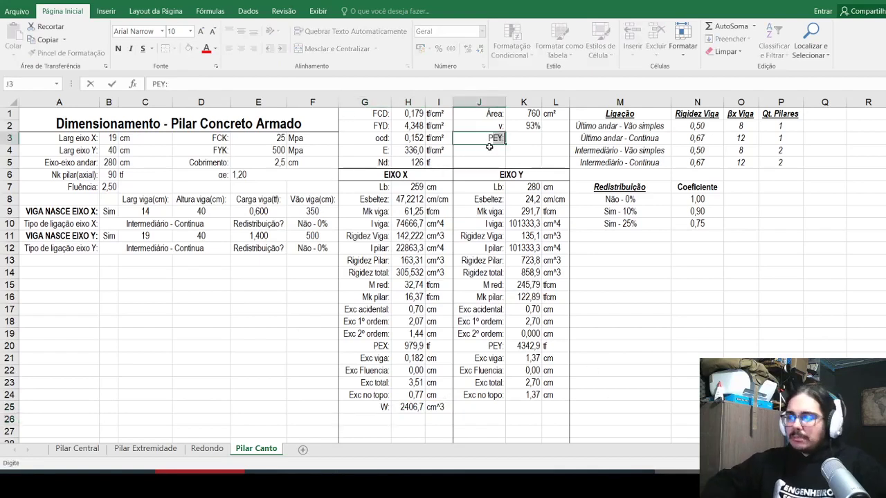
pyautogui.write(':')
pyautogui.press('Return')
# Step: Calculate the Pressão livre in K3 as =MÍNIMO(H3-H1*K2;K2*H1)
pyautogui.press('Right')
pyautogui.press('Up')
pyautogui.write('=')
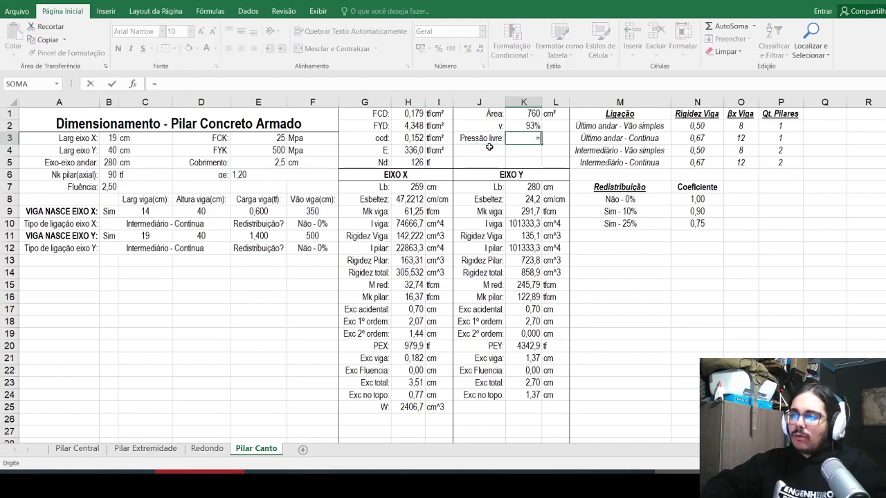
pyautogui.hotkey('ctrl', '+')
pyautogui.press('Escape')
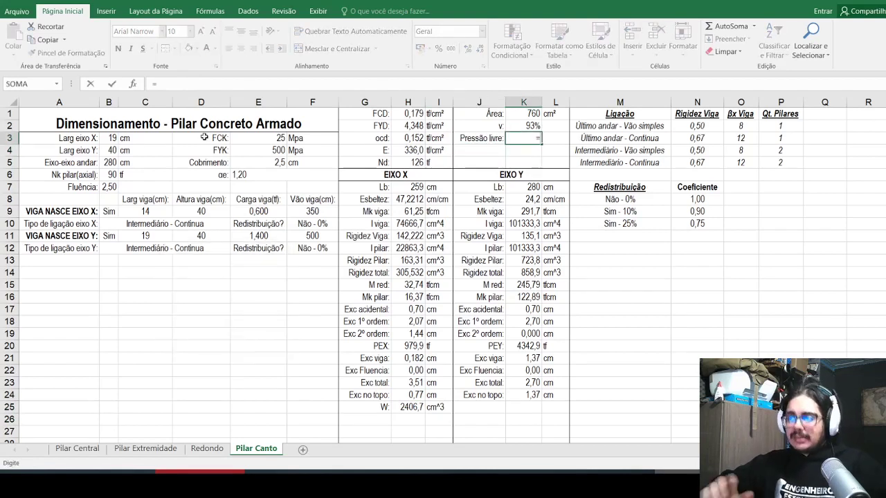
pyautogui.write('(')
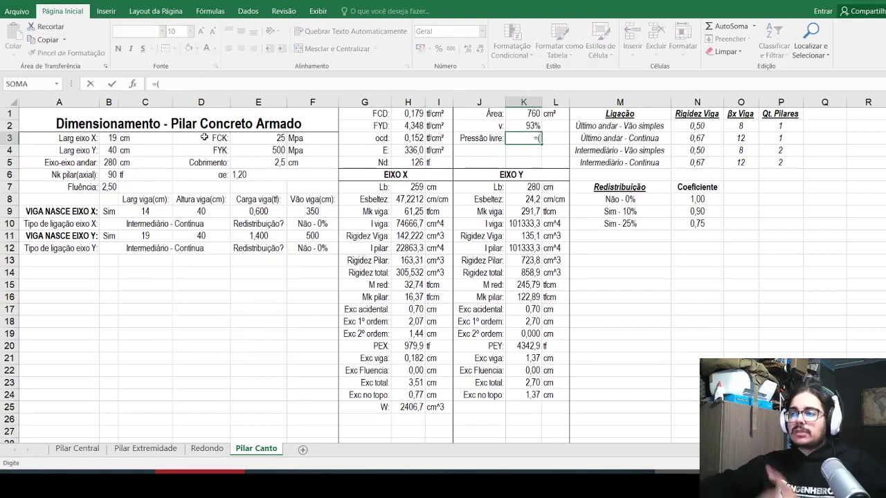
pyautogui.click(413, 137)
pyautogui.press('BackSpace')
pyautogui.press('BackSpace')
pyautogui.press('BackSpace')
pyautogui.write('mínimo(')
pyautogui.click(415, 138)
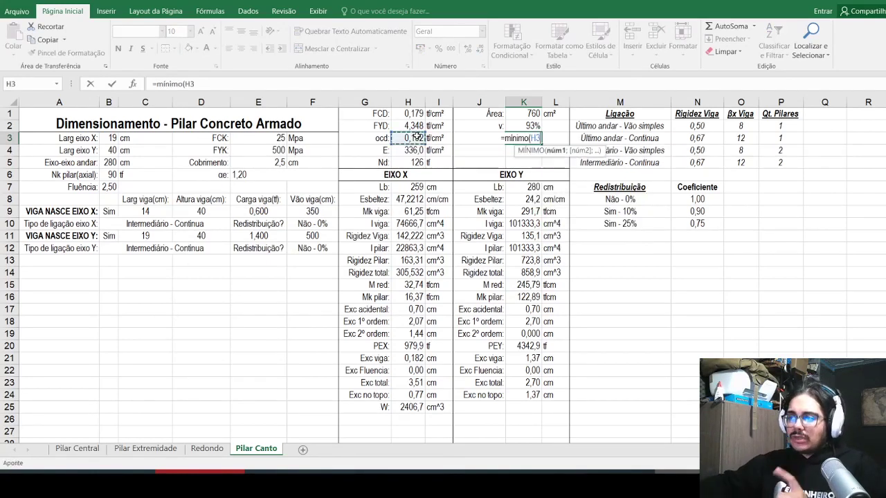
pyautogui.write('-')
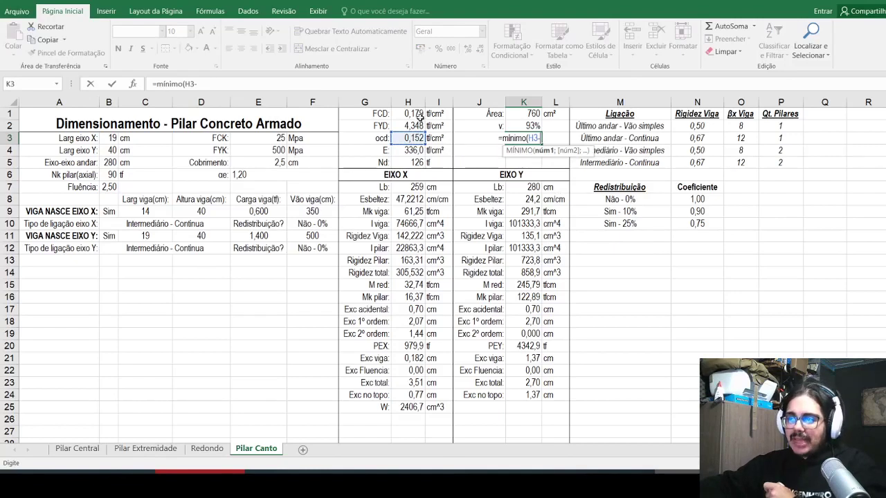
pyautogui.click(414, 115)
pyautogui.write('*')
pyautogui.click(519, 126)
pyautogui.write(';')
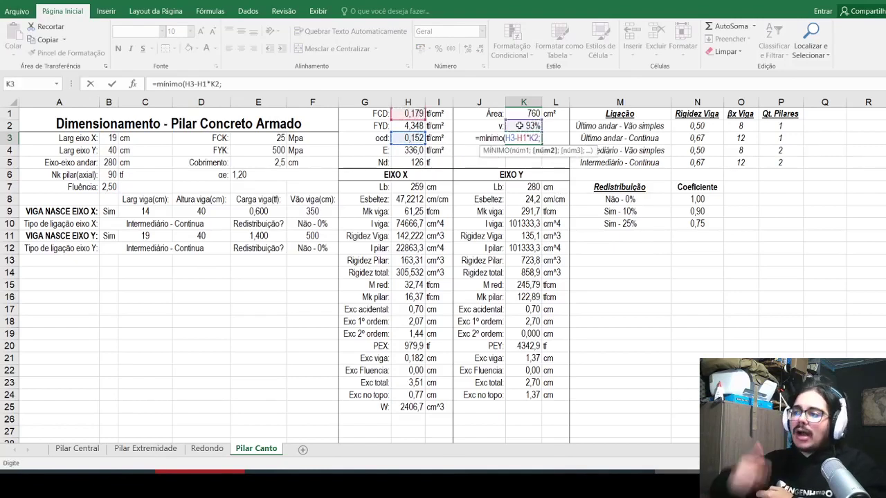
pyautogui.click(519, 125)
pyautogui.write('*')
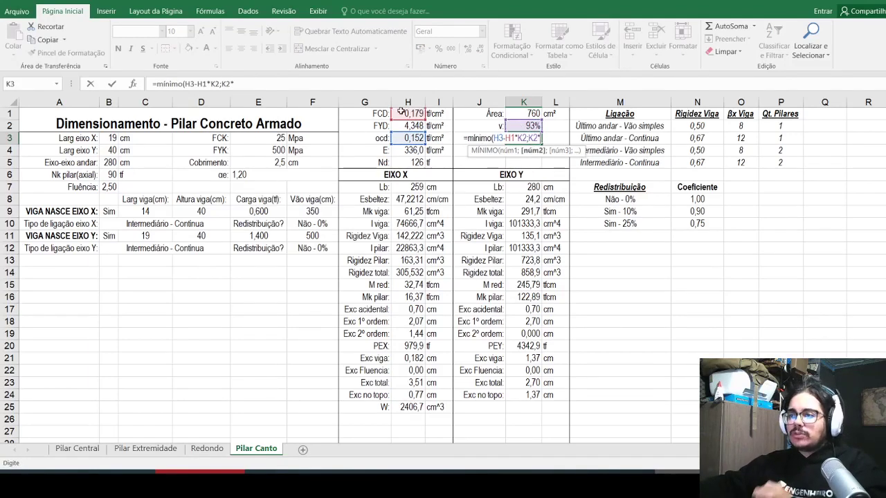
pyautogui.click(401, 113)
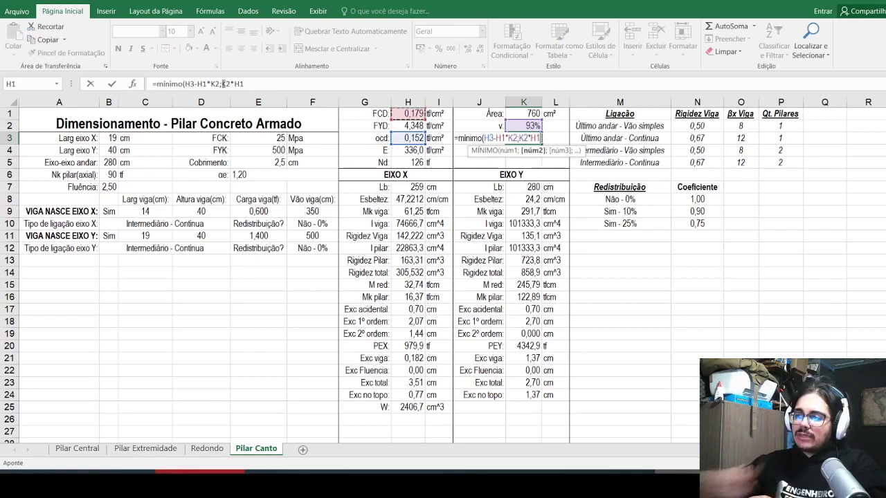
pyautogui.click(268, 83)
pyautogui.write(')')
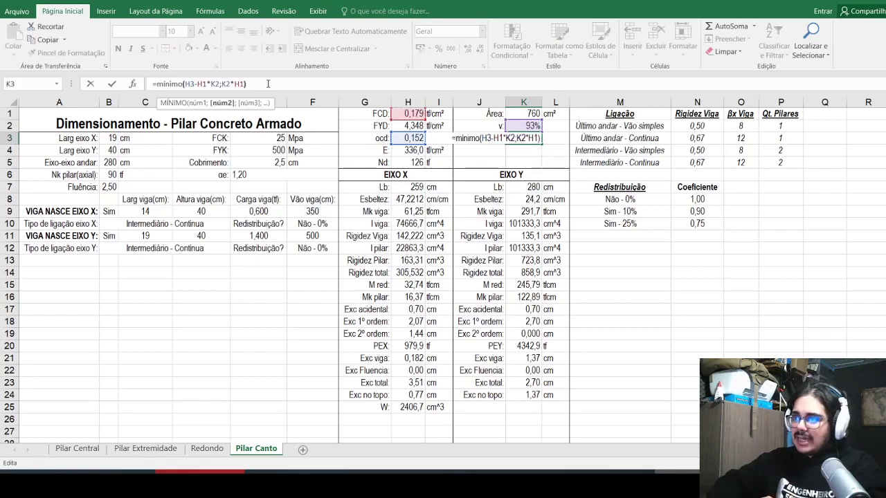
pyautogui.press('Tab')
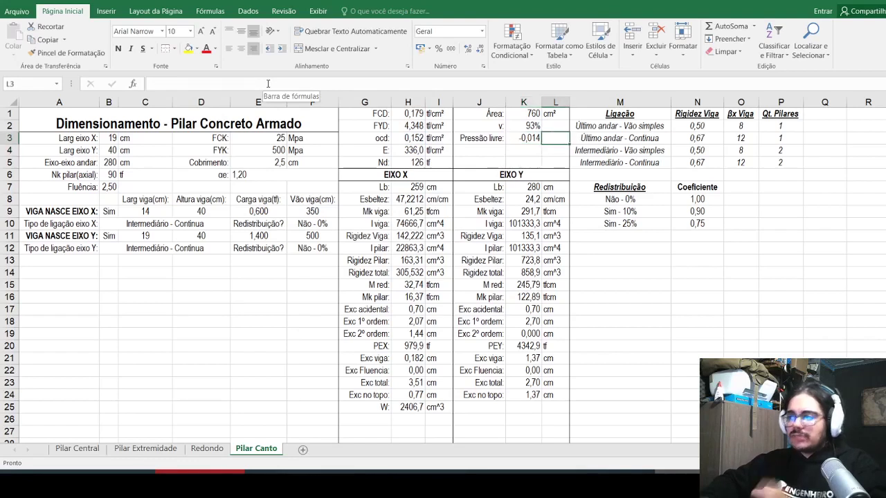
# Step: Add the unit tf/cm² in L3 for the Pressão livre and display the v percentage in K2 with one decimal
pyautogui.write('tf/cm²')
pyautogui.press('Return')
pyautogui.press('Up')
pyautogui.press('Up')
pyautogui.press('Up')
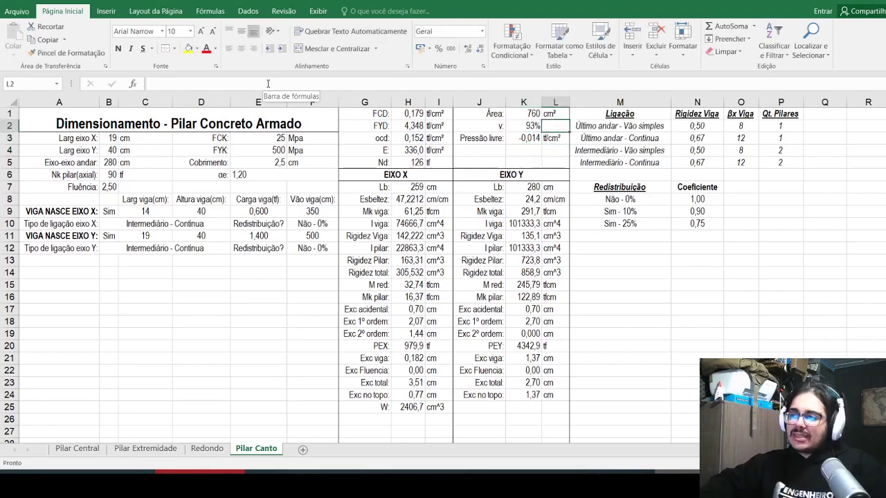
pyautogui.press('Down')
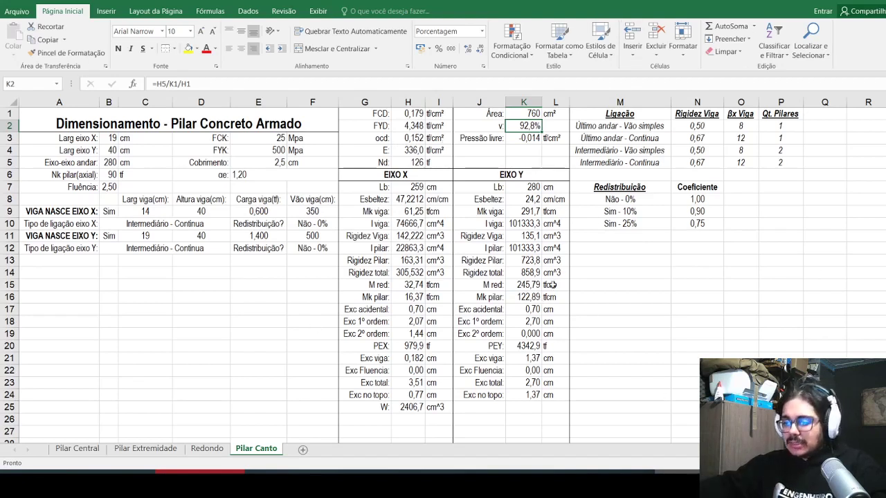
# Step: Add the right-aligned label "Mr concreto:" in G26, below the W row
pyautogui.click(366, 418)
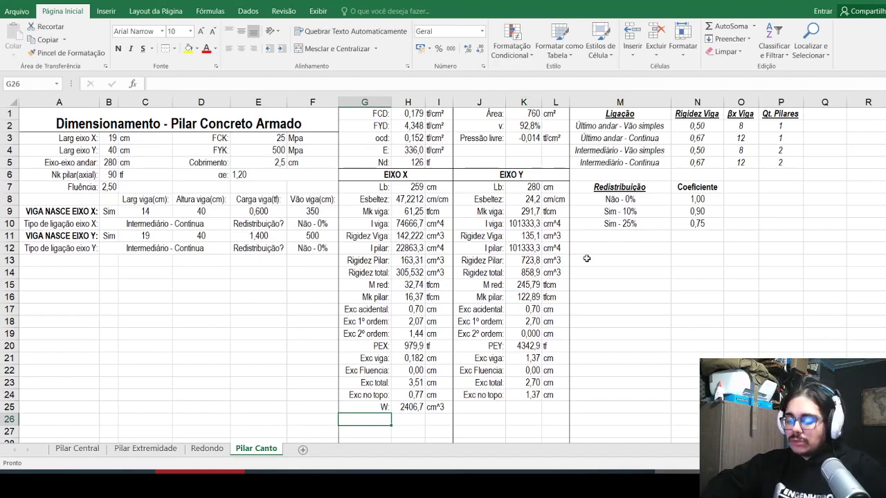
pyautogui.write('Mr concreto:')
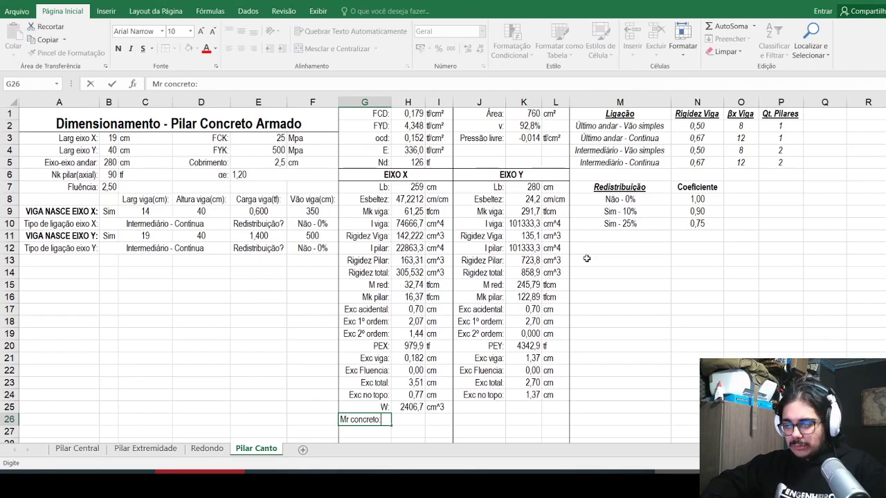
pyautogui.hotkey('ctrl', 'Return')
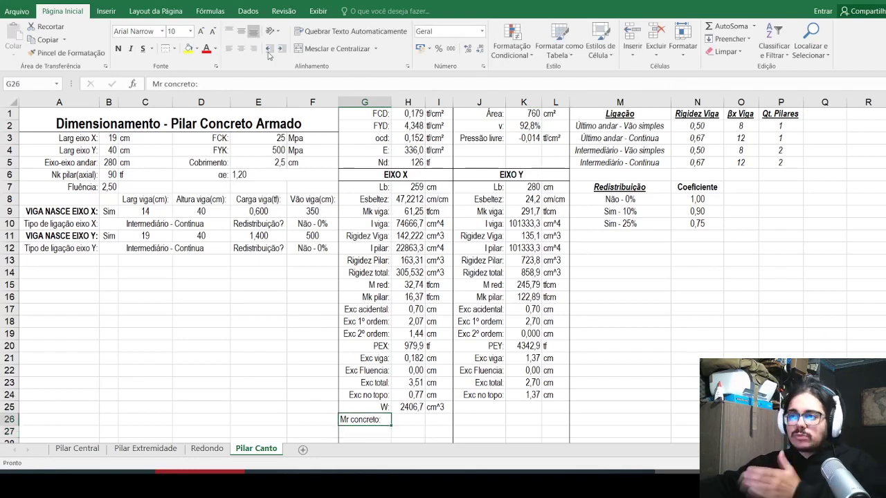
pyautogui.click(253, 48)
# Step: Calculate Mr concreto in H26 as =H25*K3 and add the unit tfcm in I26
pyautogui.click(405, 420)
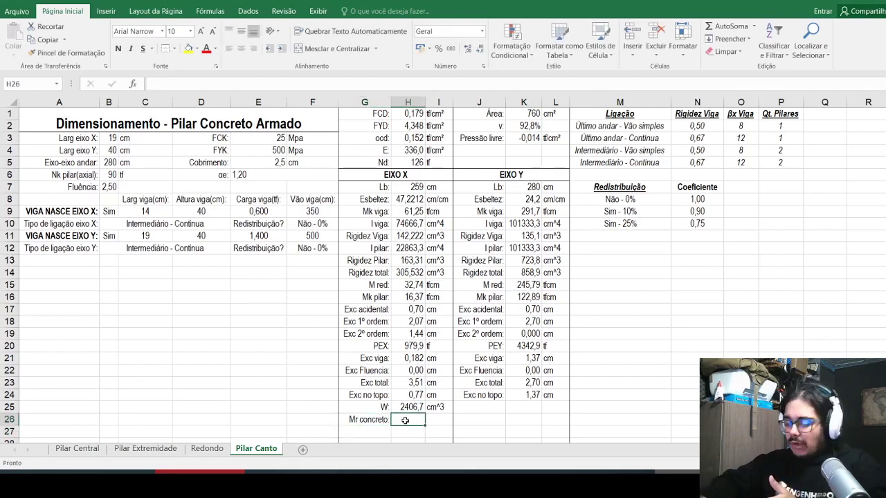
pyautogui.write('=')
pyautogui.click(415, 409)
pyautogui.write('*')
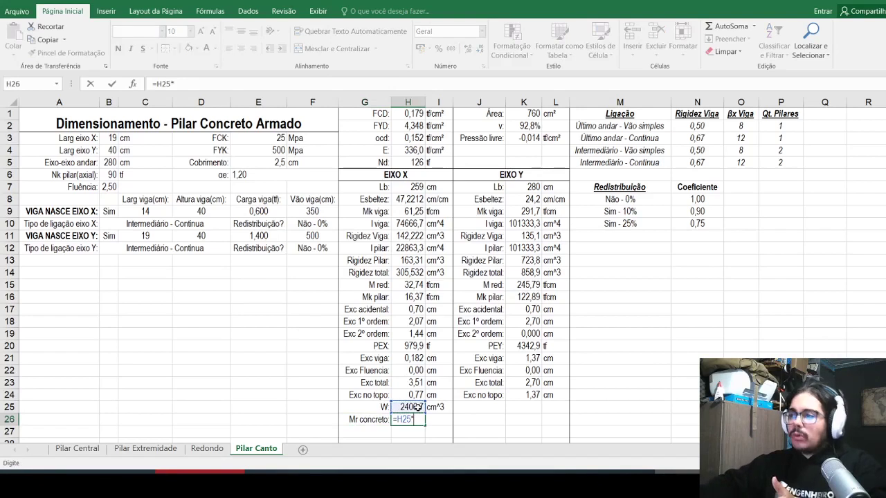
pyautogui.click(530, 139)
pyautogui.press('Return')
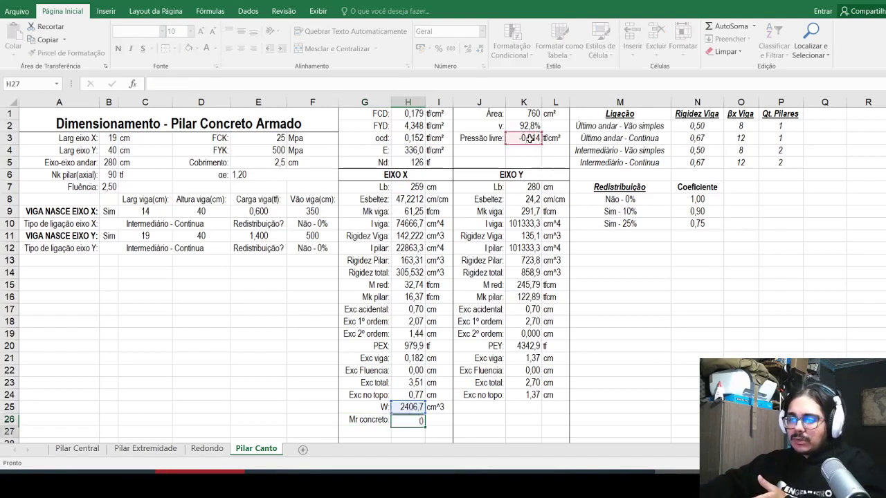
pyautogui.press('Up')
pyautogui.press('Right')
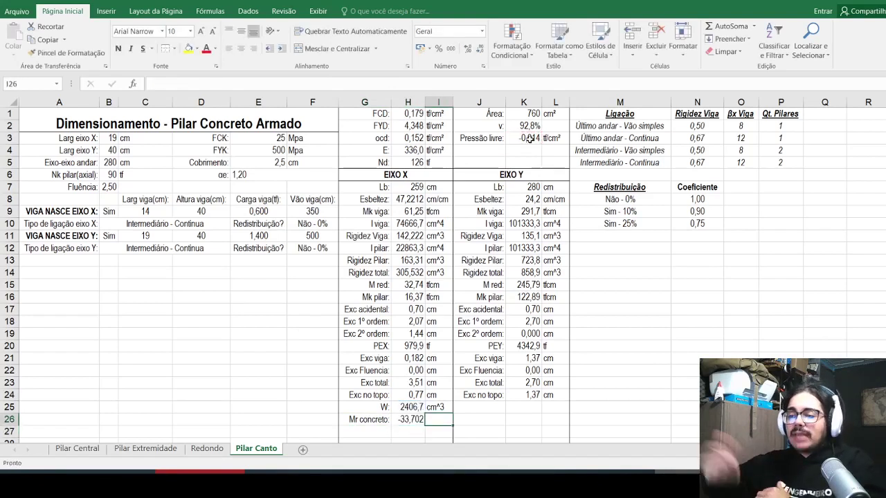
pyautogui.write('tfcm')
pyautogui.press('Return')
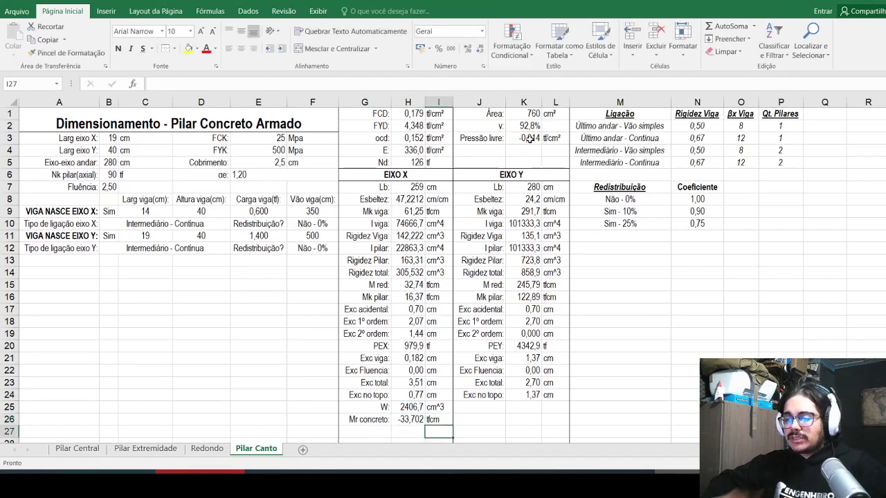
# Step: Add the right-aligned label "Md:" in G27, below the Mr concreto row
pyautogui.press('Left')
pyautogui.press('Left')
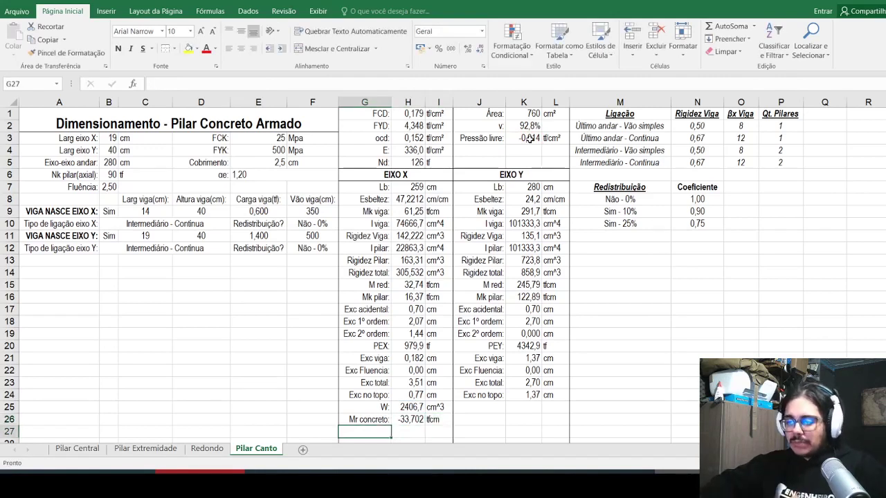
pyautogui.write('M')
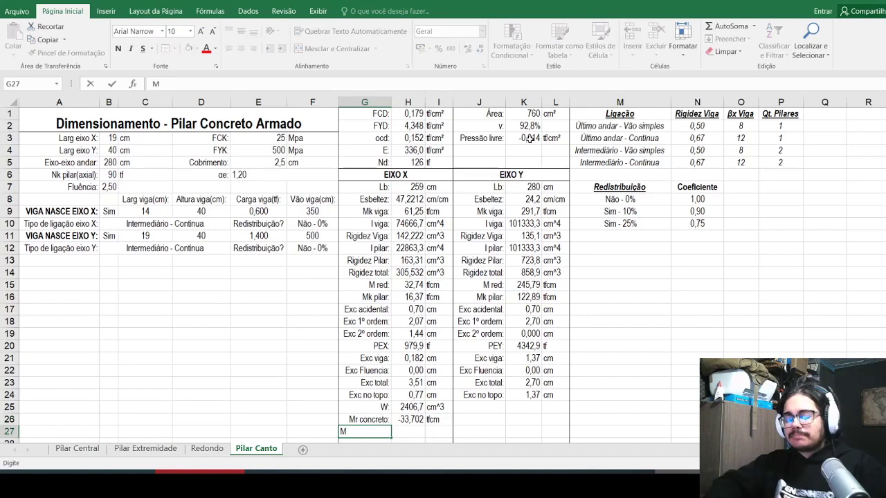
pyautogui.write('d')
pyautogui.press('Escape')
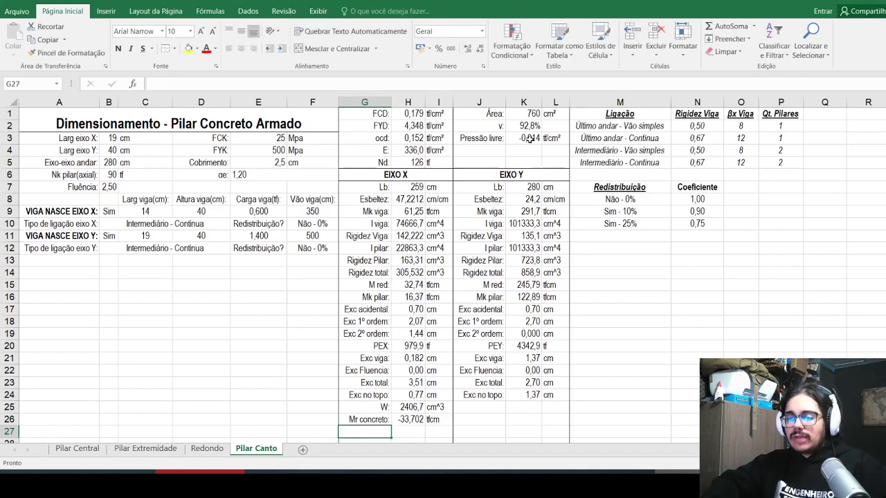
pyautogui.write('Md')
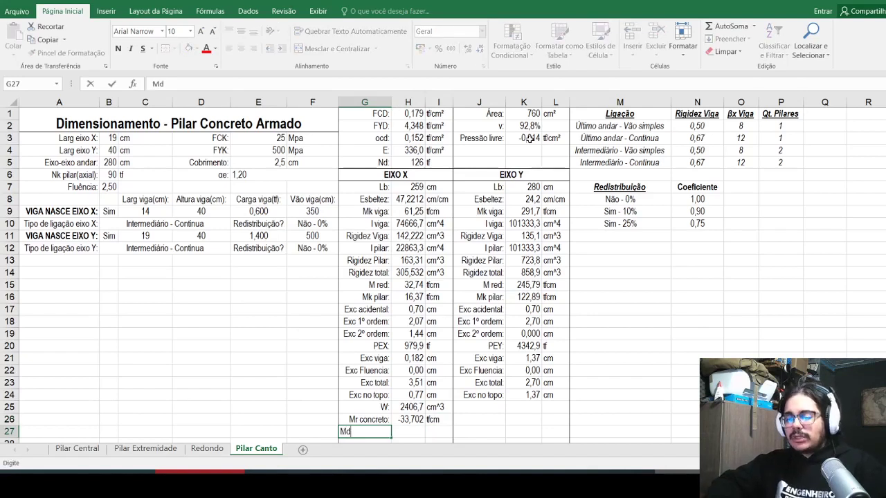
pyautogui.write(':')
pyautogui.scroll(-1, 529, 138)
pyautogui.hotkey('ctrl', 'Return')
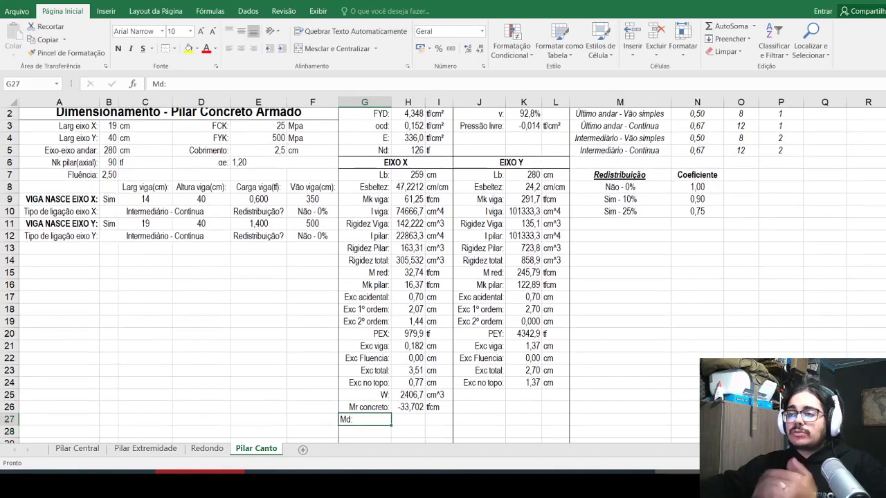
pyautogui.click(253, 48)
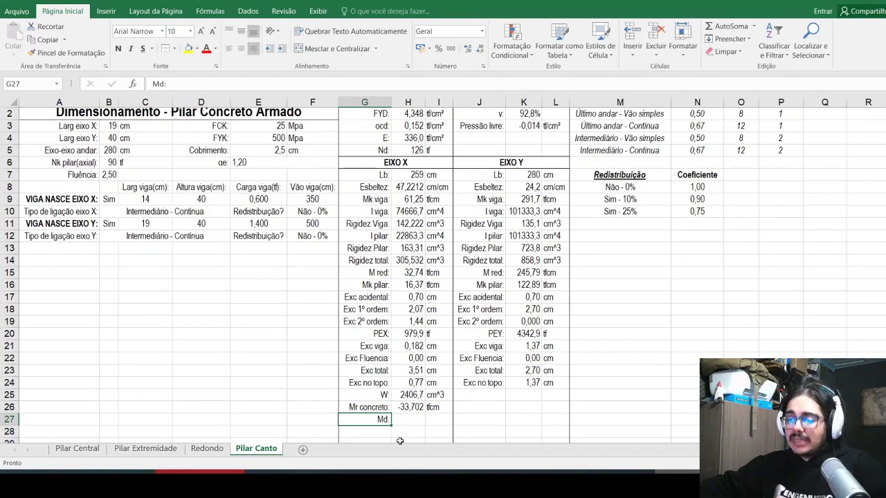
# Step: Calculate Md in H27 as =H5*H23, multiplying Nd by the total eccentricity, and add the unit tfcm in I27
pyautogui.click(401, 420)
pyautogui.write('=')
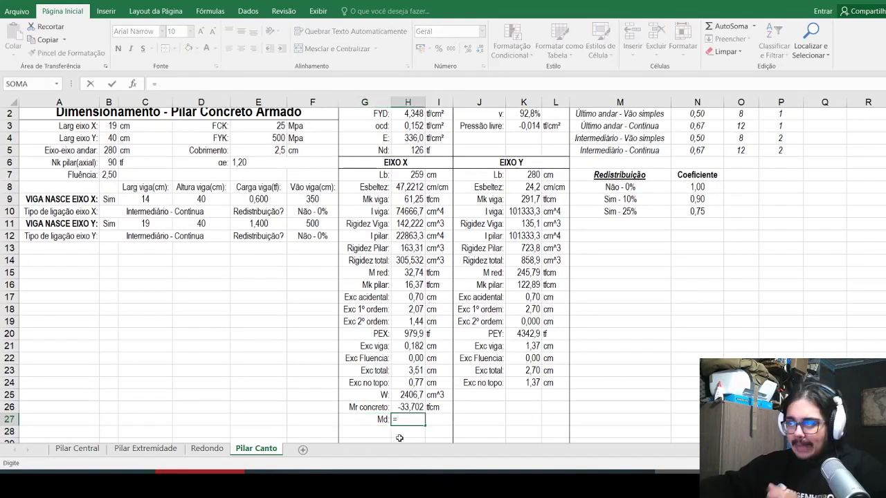
pyautogui.scroll(1, 377, 310)
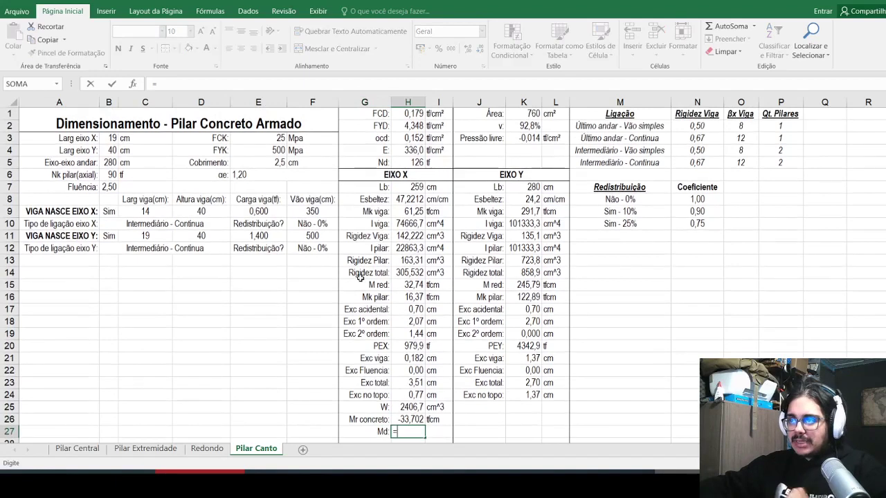
pyautogui.click(414, 163)
pyautogui.write('*')
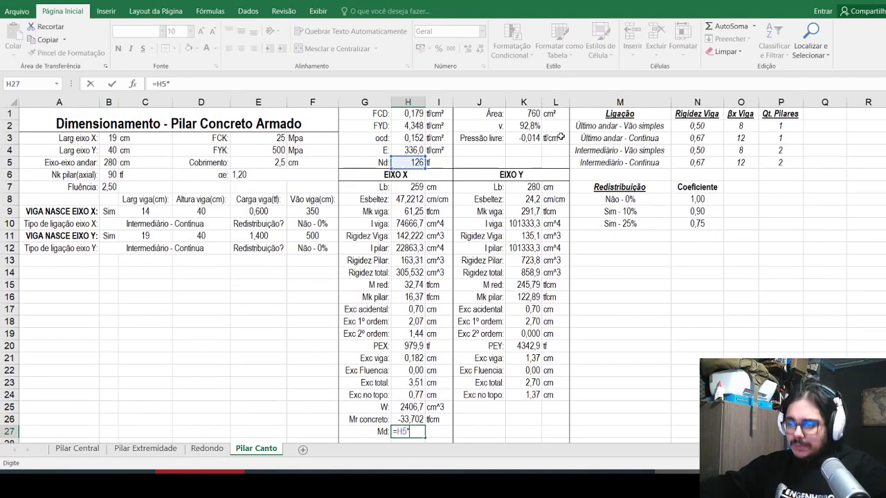
pyautogui.click(418, 383)
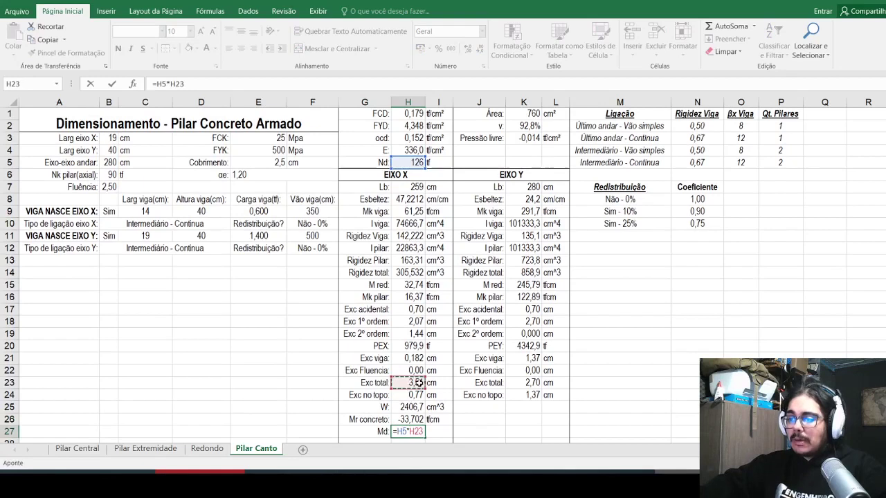
pyautogui.press('Return')
pyautogui.press('Up')
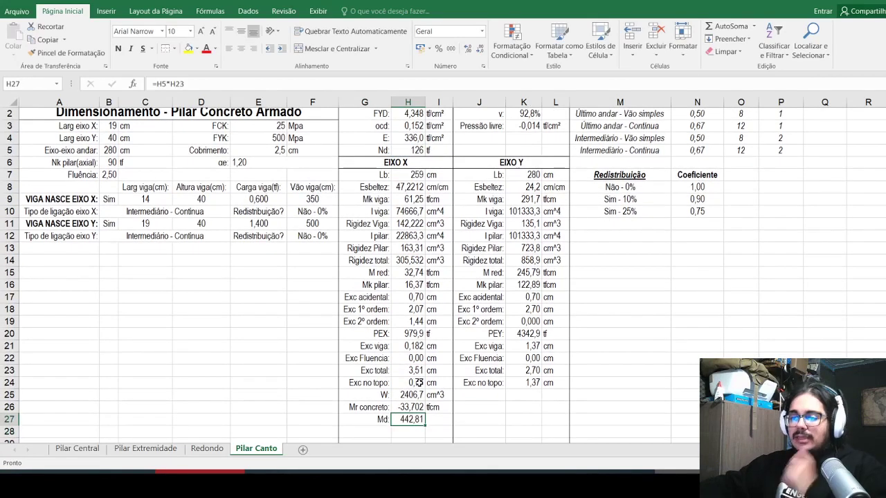
pyautogui.click(435, 420)
pyautogui.write('tfcm')
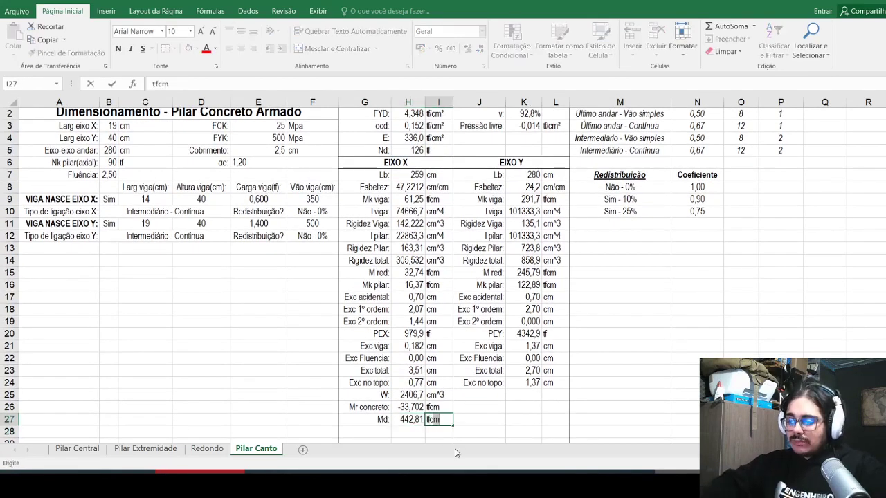
pyautogui.press('Return')
# Step: Add the label "Mr aço:" in G28, below the Md row
pyautogui.press('Left')
pyautogui.press('Left')
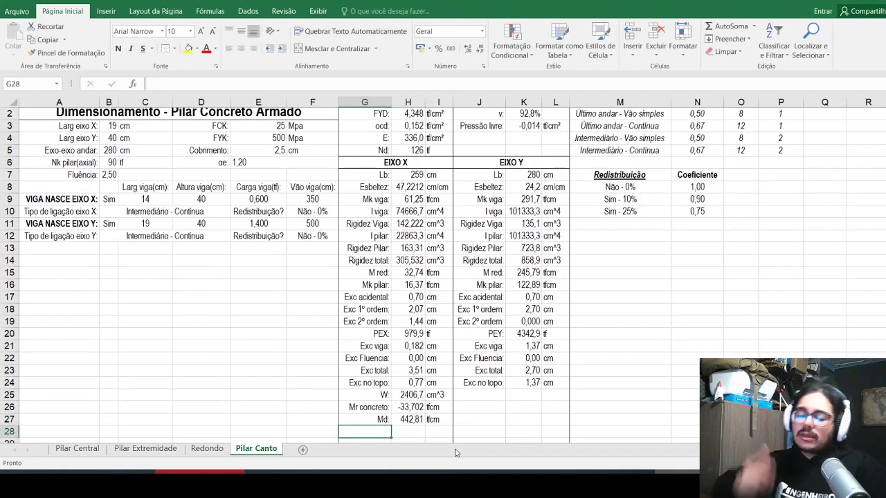
pyautogui.write('M')
pyautogui.write('r aço:')
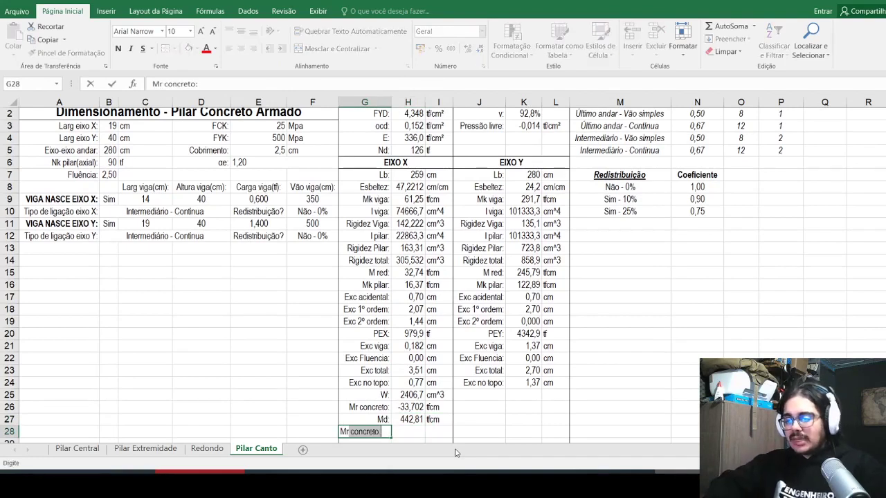
pyautogui.press('Return')
pyautogui.press('Up')
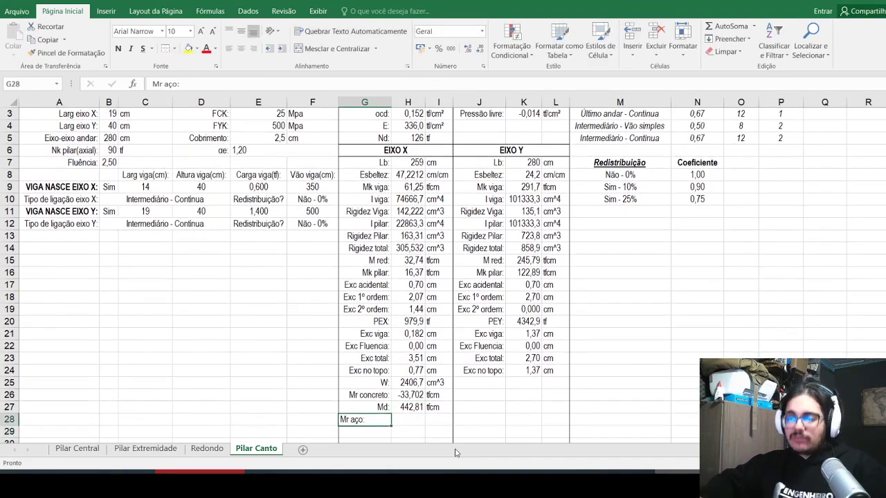
# Step: Right-align the Mr aço label and calculate it in H28 as =H27-H26, shown with two decimal places
pyautogui.click(253, 48)
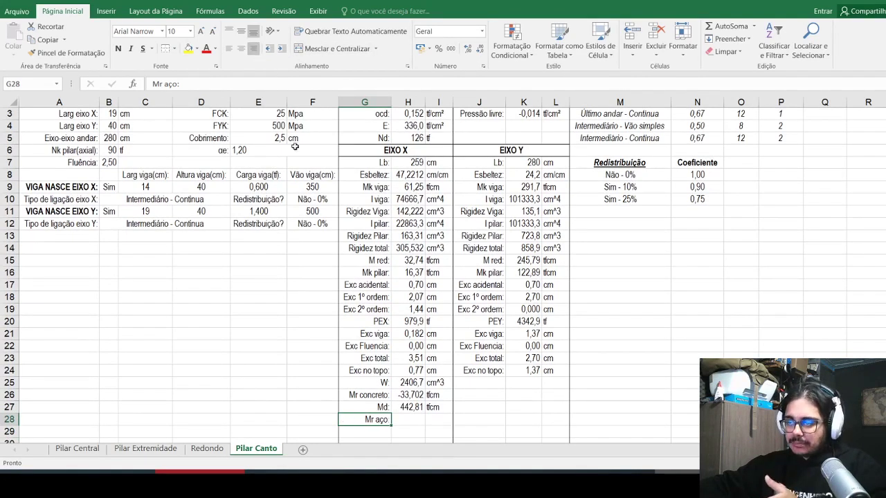
pyautogui.click(409, 420)
pyautogui.write('=')
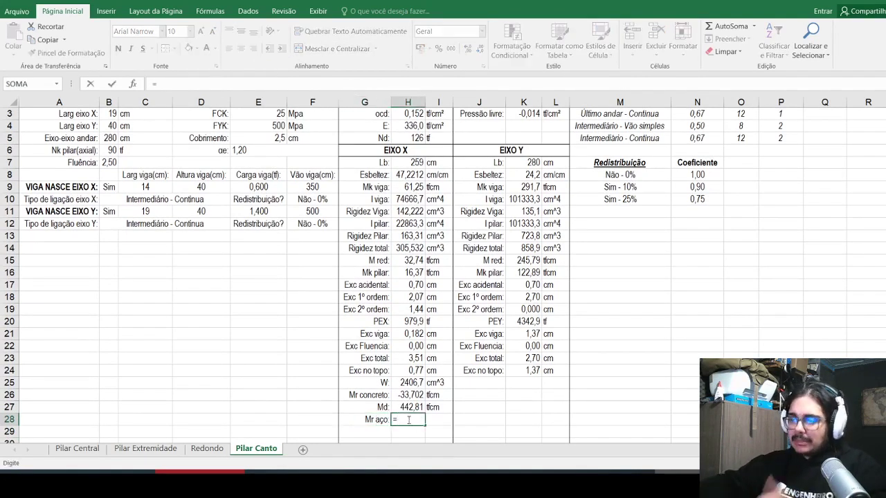
pyautogui.click(412, 409)
pyautogui.write('-')
pyautogui.click(412, 395)
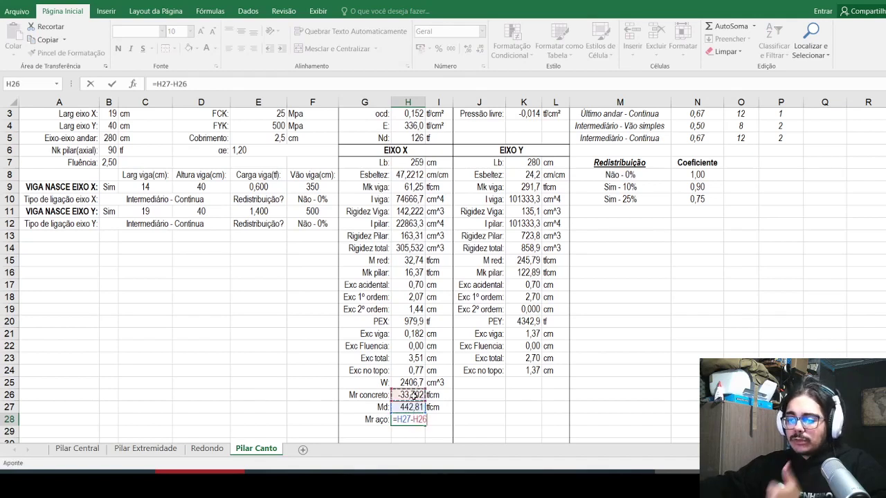
pyautogui.press('Return')
pyautogui.press('Up')
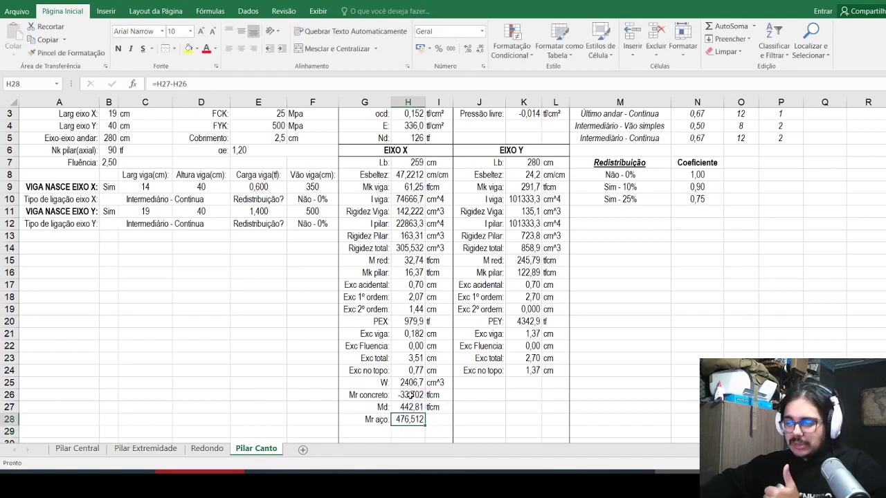
pyautogui.click(480, 50)
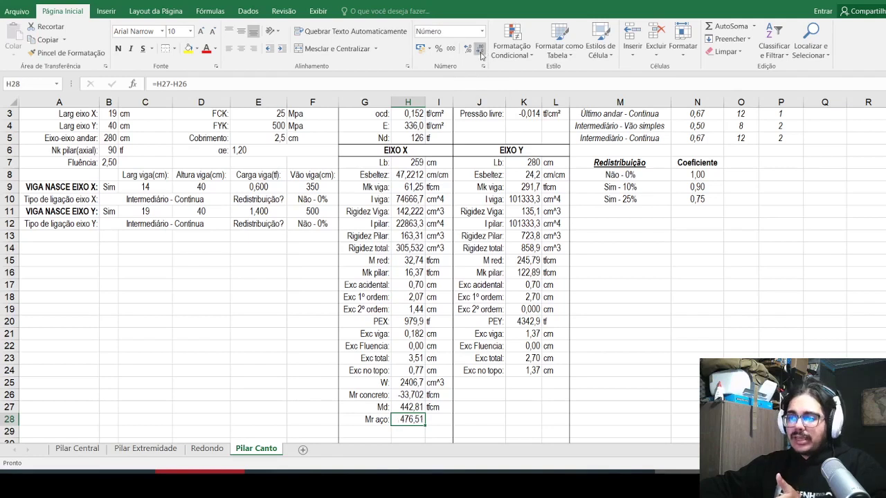
# Step: Copy the unit tfcm from the Md row into I28 for Mr aço
pyautogui.click(443, 407)
pyautogui.hotkey('ctrl', 'c')
pyautogui.click(439, 420)
pyautogui.hotkey('ctrl', 'v')
pyautogui.press('Escape')
# Step: Add the right-aligned label "Dist barras:" in G29, below the Mr aço row
pyautogui.click(386, 409)
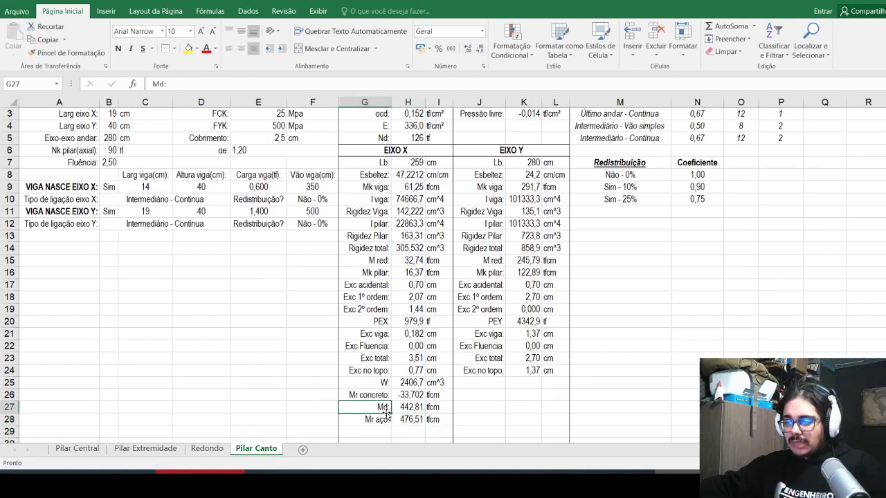
pyautogui.press('Down')
pyautogui.press('Down')
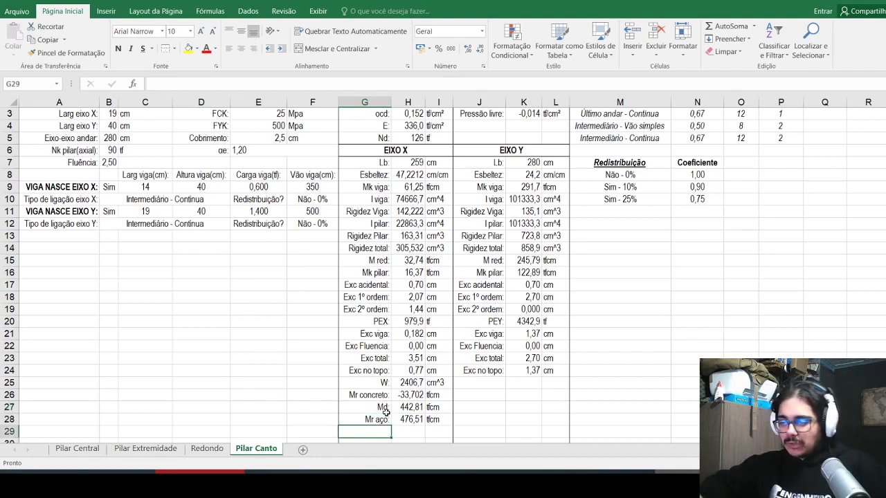
pyautogui.scroll(-1, 398, 383)
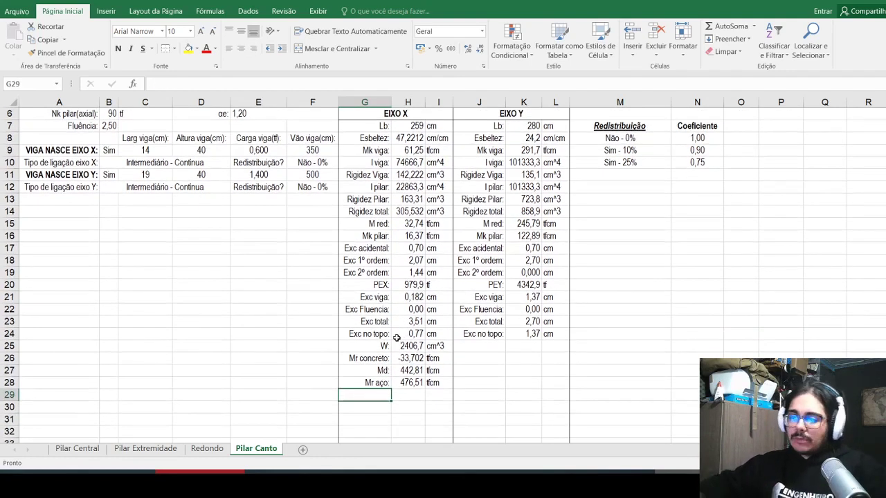
pyautogui.write('Dist barras:')
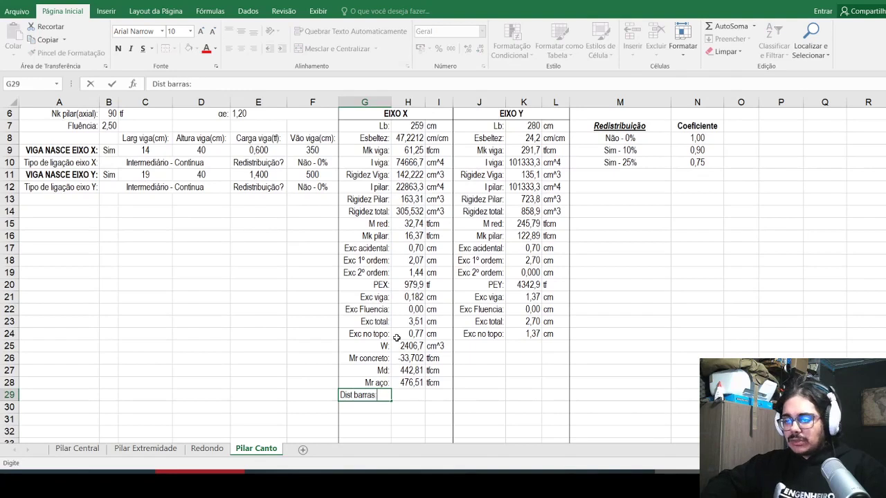
pyautogui.press('Return')
pyautogui.press('Up')
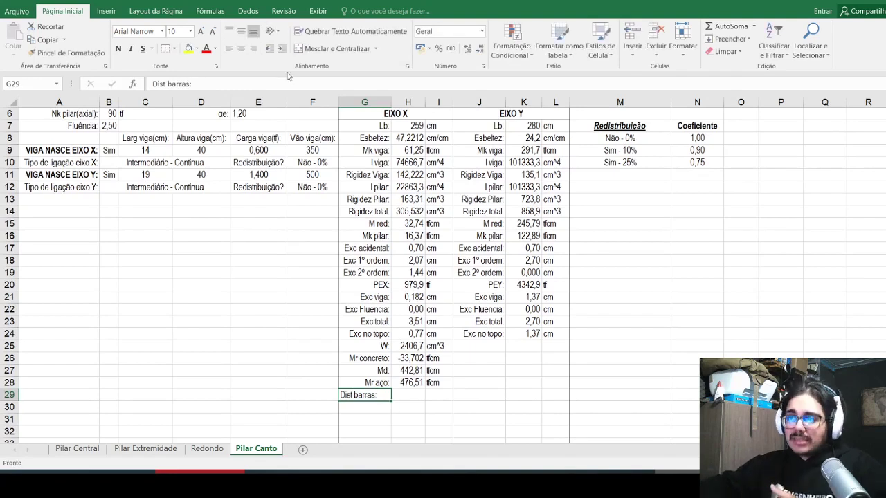
pyautogui.click(253, 48)
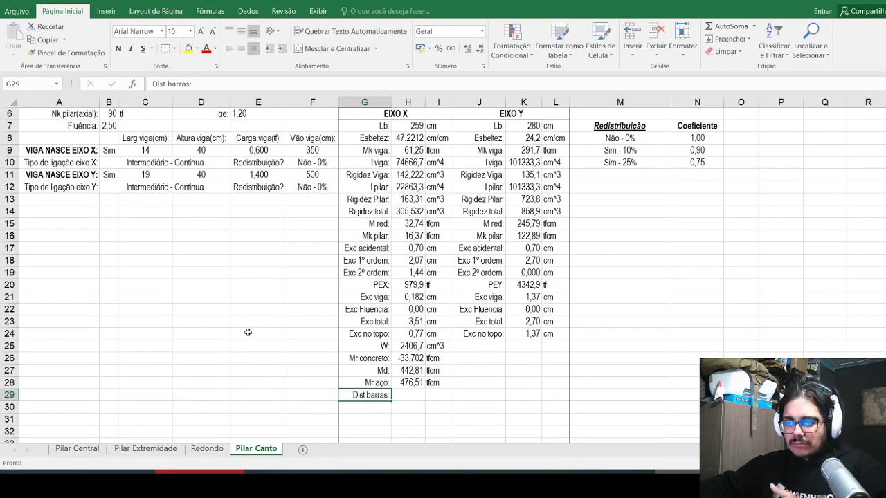
# Step: Add the right-aligned label "Ø da armadura long:" in A14, below the beam connection inputs
pyautogui.scroll(1, 162, 270)
pyautogui.click(73, 248)
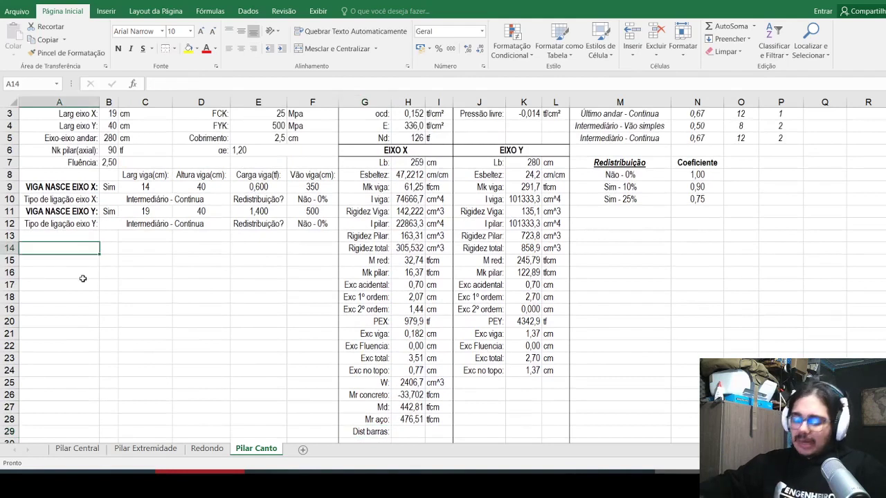
pyautogui.write('D')
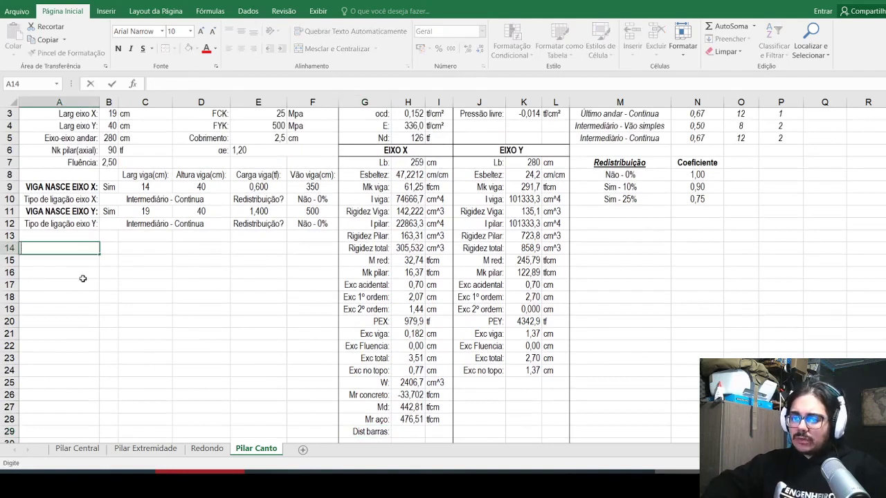
pyautogui.write('Ø')
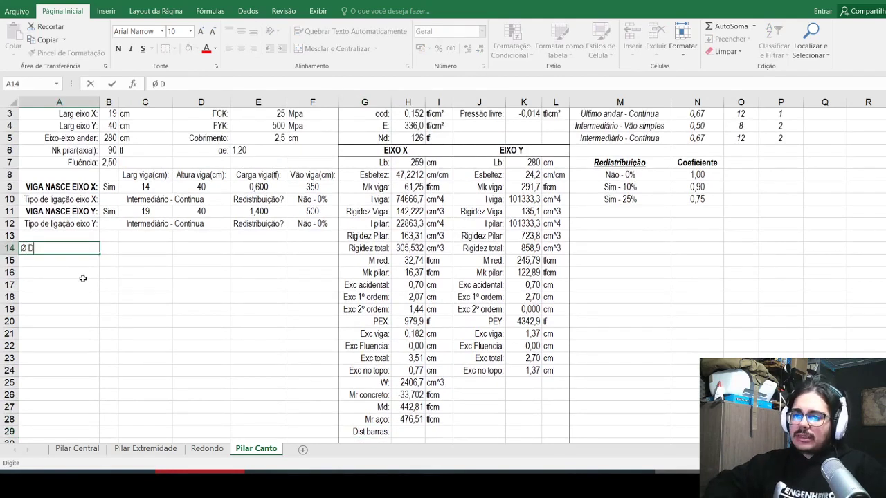
pyautogui.write(' da armadura long:')
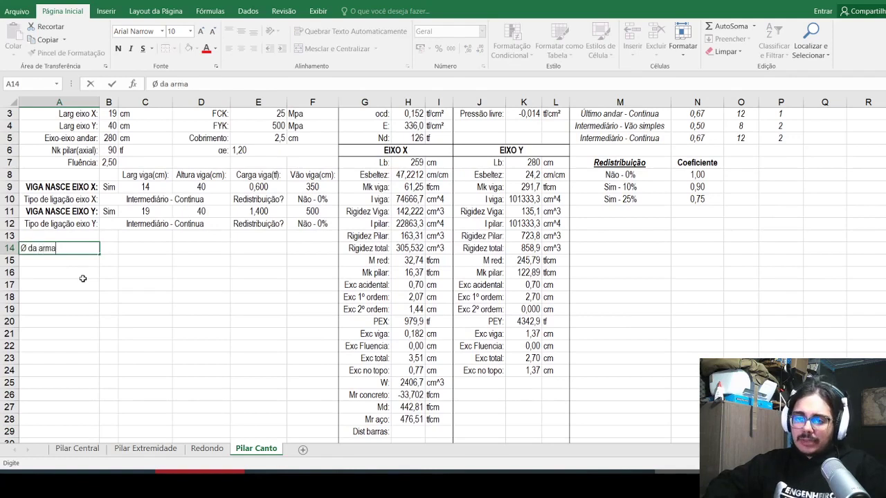
pyautogui.press('Return')
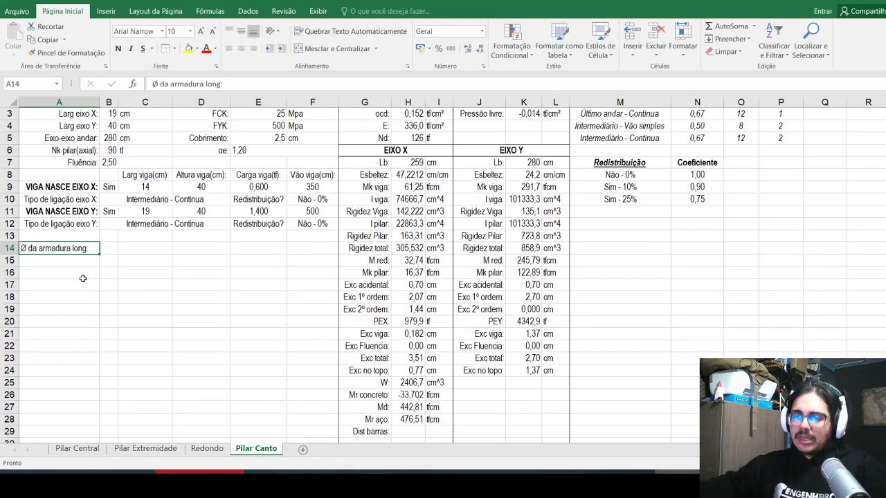
pyautogui.click(253, 49)
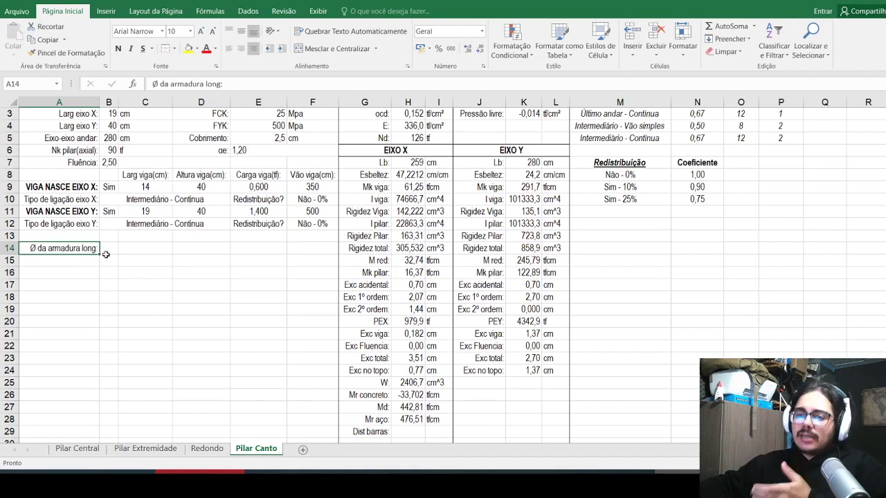
# Step: Enter the longitudinal bar diameter 12,5 in B14 with one decimal place and fit column B to its contents
pyautogui.click(108, 249)
pyautogui.write('12,5')
pyautogui.hotkey('ctrl', 'Return')
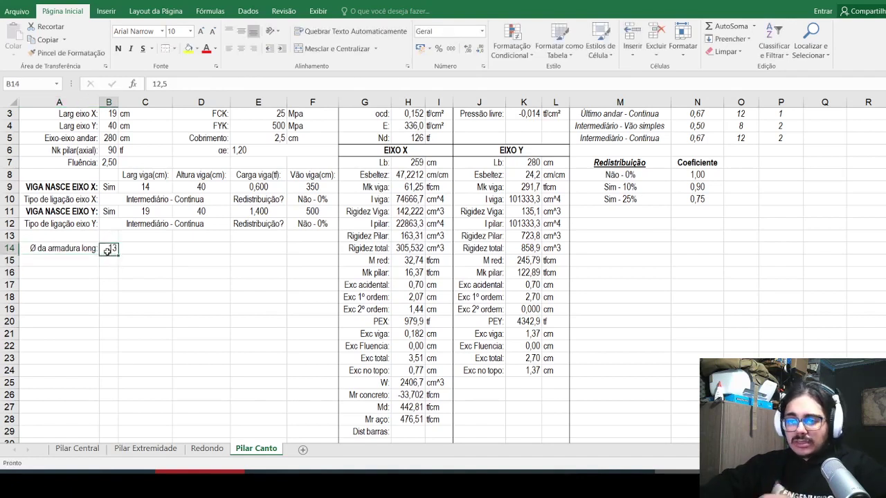
pyautogui.click(467, 49)
pyautogui.click(478, 49)
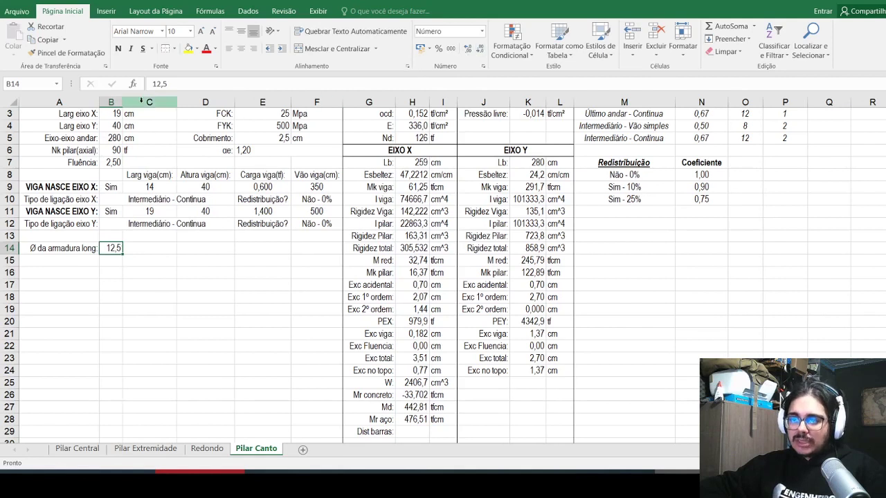
pyautogui.doubleClick(123, 98)
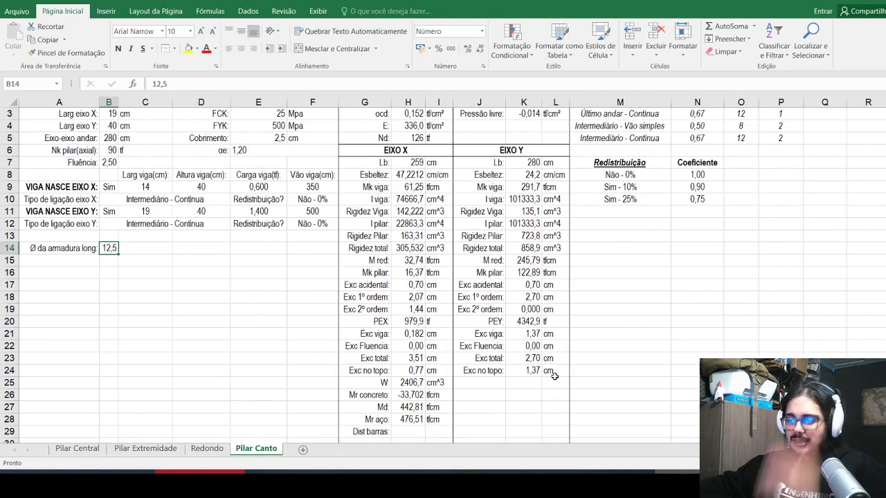
# Step: Calculate Dist barras in H29 as =B3-E5*2, subtracting twice the cover from the X-axis width
pyautogui.click(418, 432)
pyautogui.write('=')
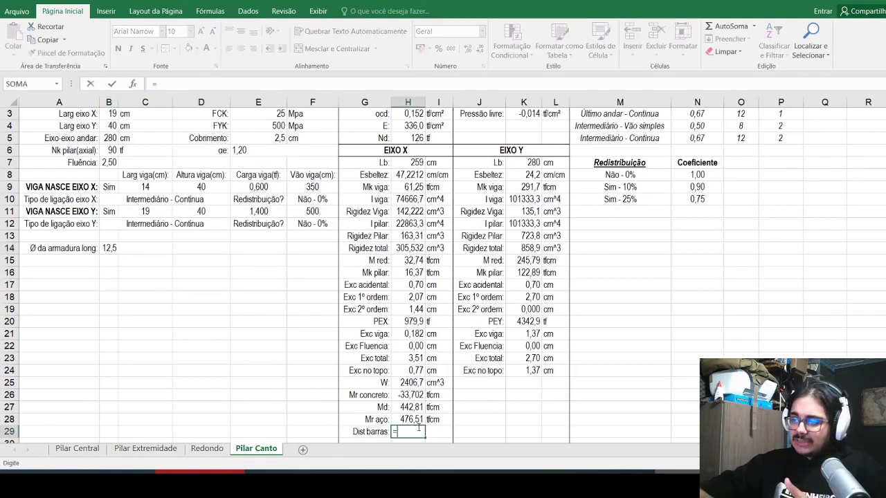
pyautogui.scroll(2, 250, 309)
pyautogui.click(112, 138)
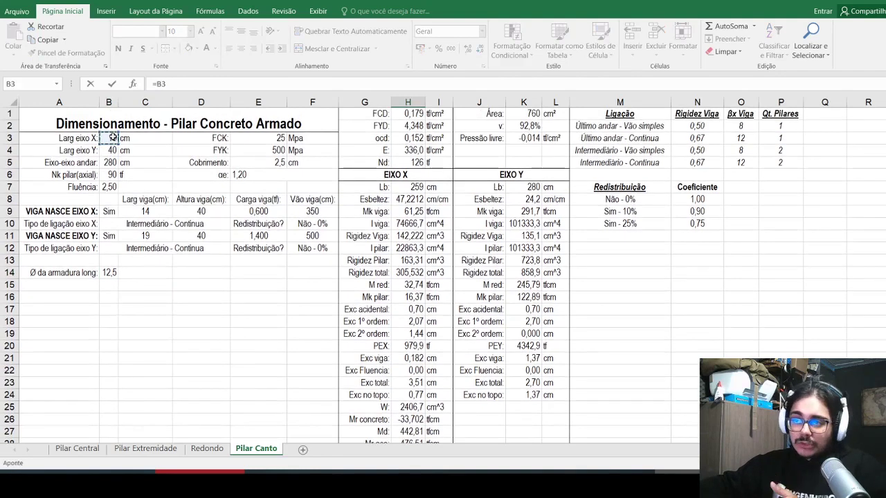
pyautogui.write('-')
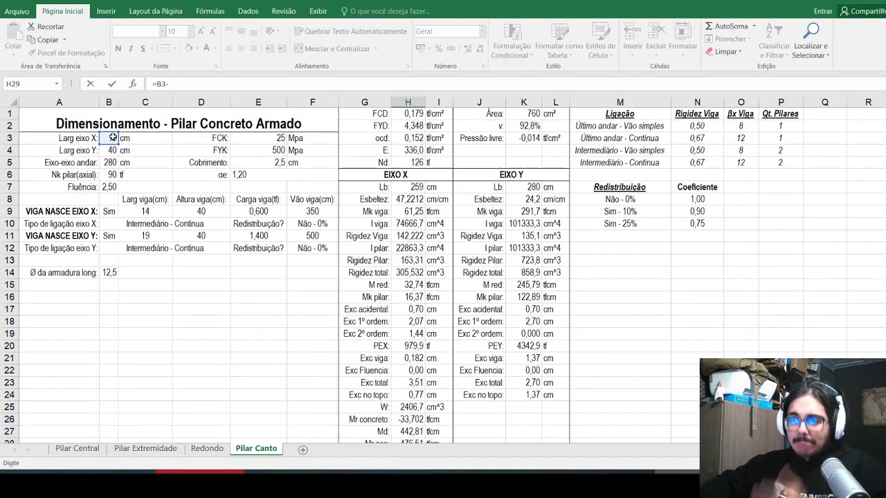
pyautogui.click(278, 165)
pyautogui.write('*2')
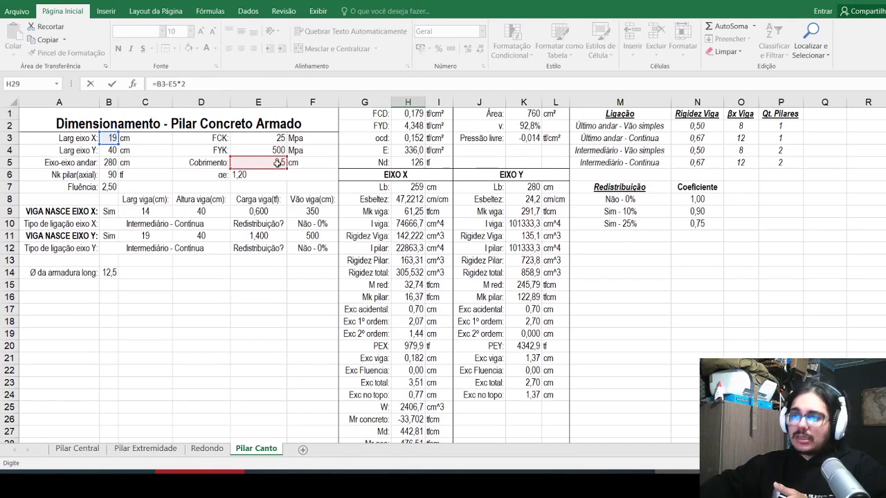
# Step: Add the right-aligned label "Ø estribo:" in A15 and make A15:B15 bold
pyautogui.scroll(-1, 277, 164)
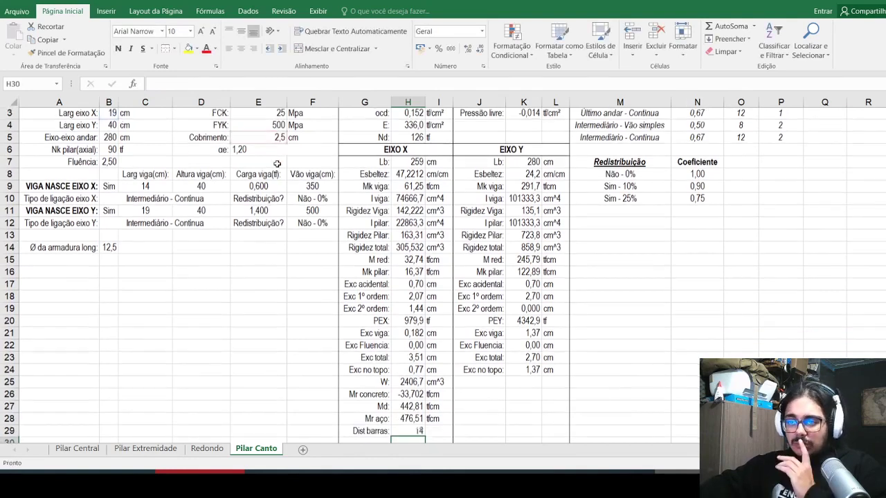
pyautogui.click(65, 252)
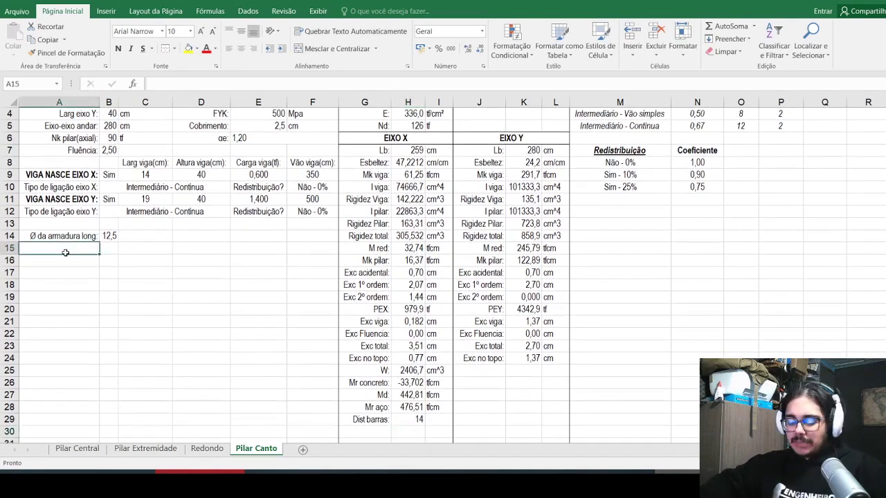
pyautogui.write('Ø estribo:')
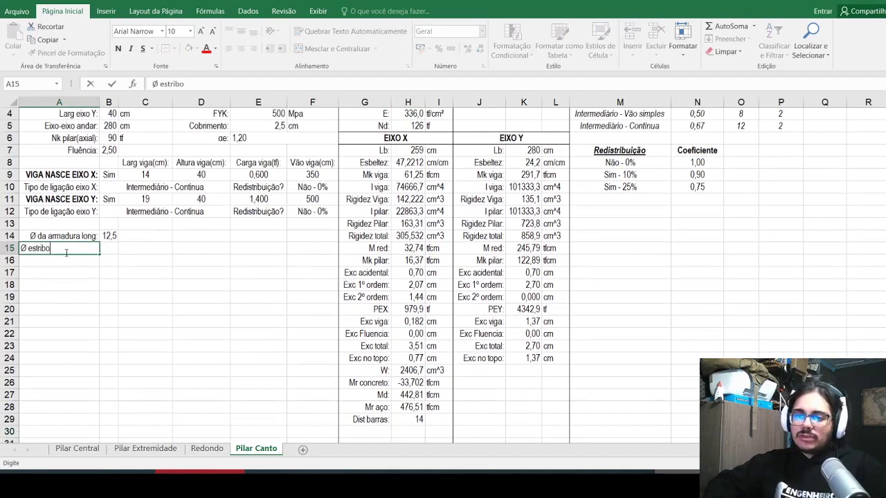
pyautogui.press('Return')
pyautogui.press('Up')
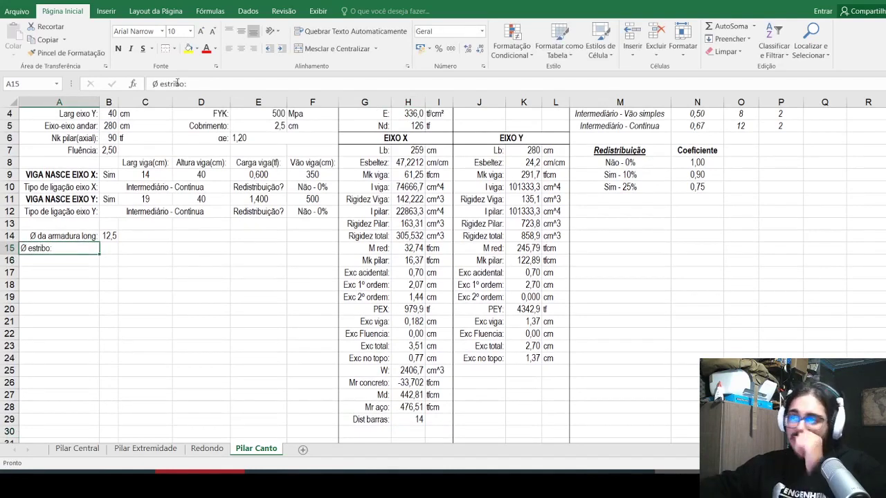
pyautogui.click(254, 48)
pyautogui.moveTo(87, 249)
pyautogui.mouseDown()
pyautogui.moveTo(159, 250)
pyautogui.moveTo(111, 249)
pyautogui.mouseUp()
pyautogui.click(119, 49)
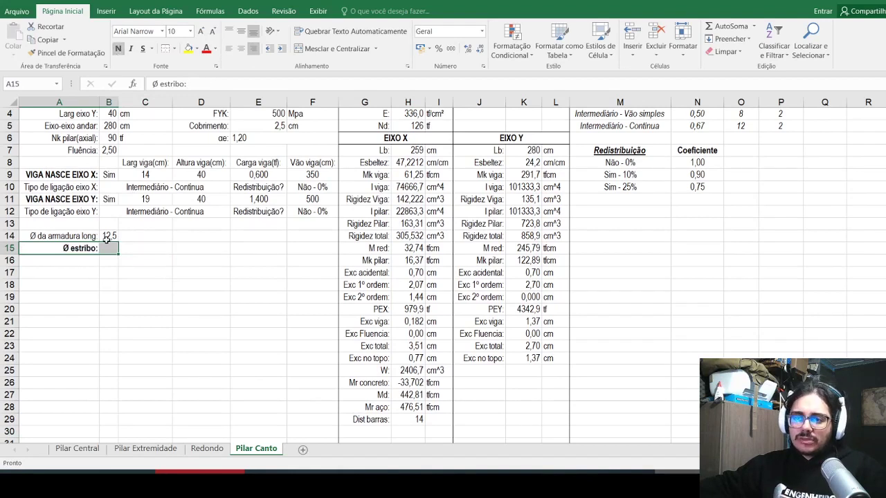
# Step: Calculate the stirrup diameter in B15 as =MÁXIMO(5;B14/4)
pyautogui.click(108, 248)
pyautogui.scroll(1, 95, 298)
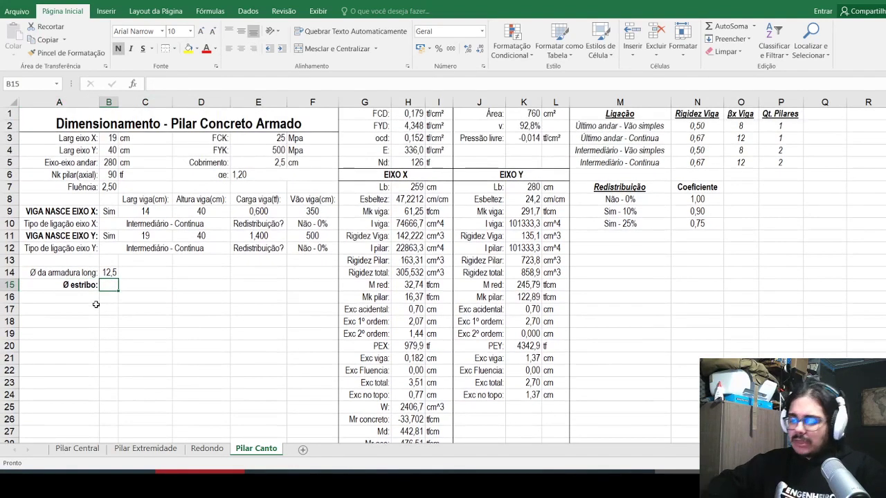
pyautogui.write('=')
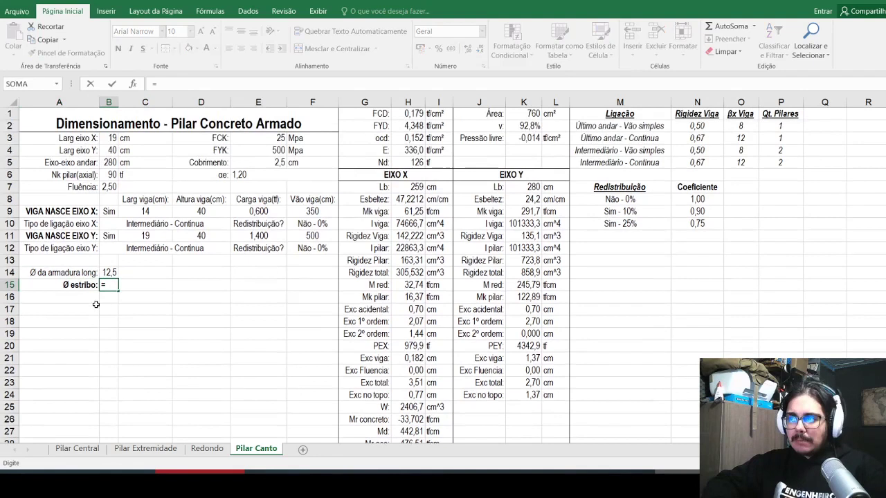
pyautogui.write('máximo(')
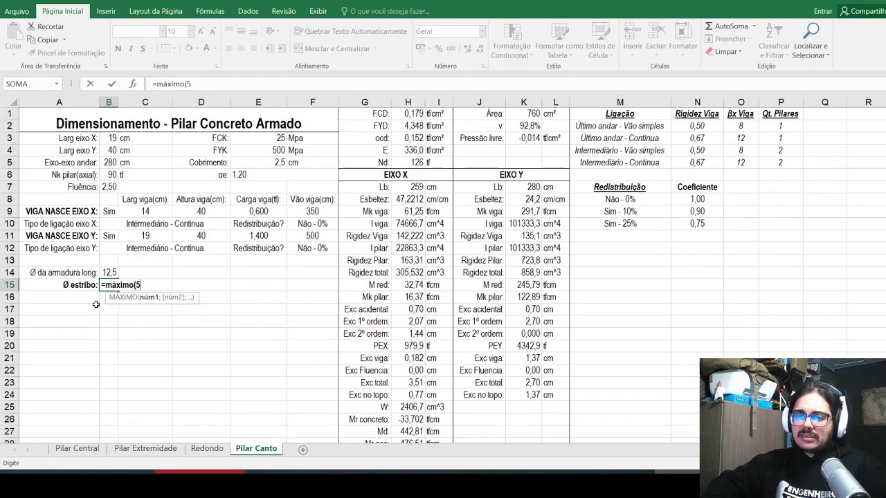
pyautogui.write('5;')
pyautogui.click(110, 274)
pyautogui.write('/4)')
pyautogui.hotkey('ctrl', 'Return')
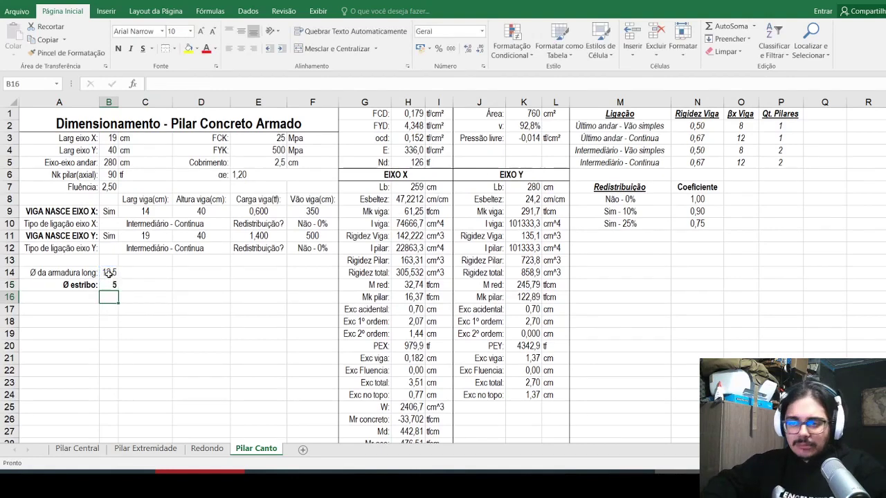
# Step: Extend the Dist barras formula in H29 to =B3-E5*2-B15/10*2-B14/10 and enter the unit cm in I29
pyautogui.scroll(-1, 207, 276)
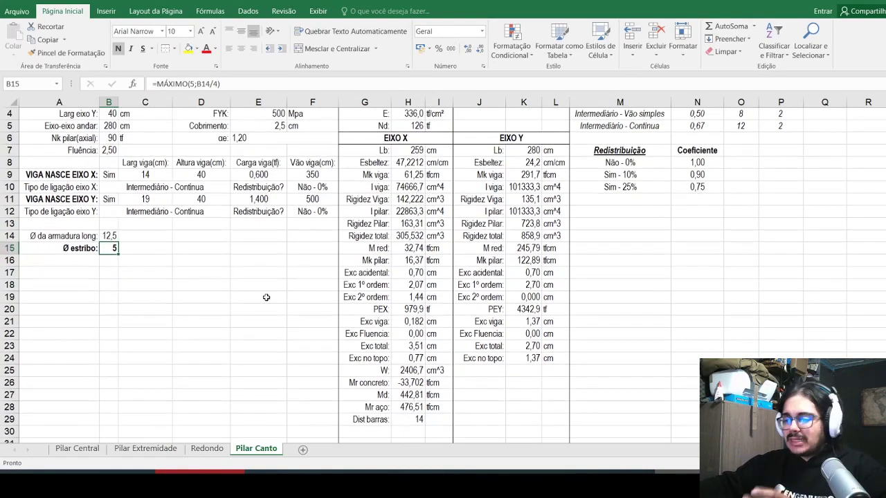
pyautogui.click(419, 421)
pyautogui.scroll(1, 229, 212)
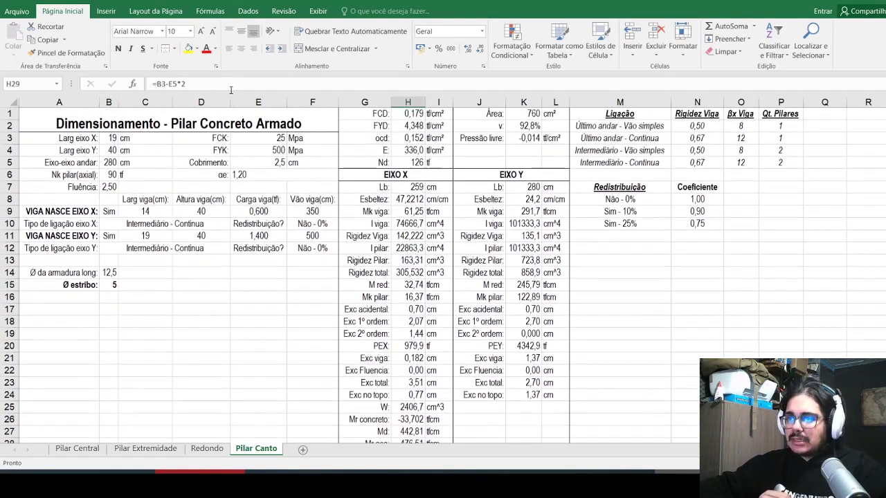
pyautogui.click(228, 84)
pyautogui.write('-')
pyautogui.click(108, 260)
pyautogui.write('/10*2-')
pyautogui.click(109, 249)
pyautogui.write('/10')
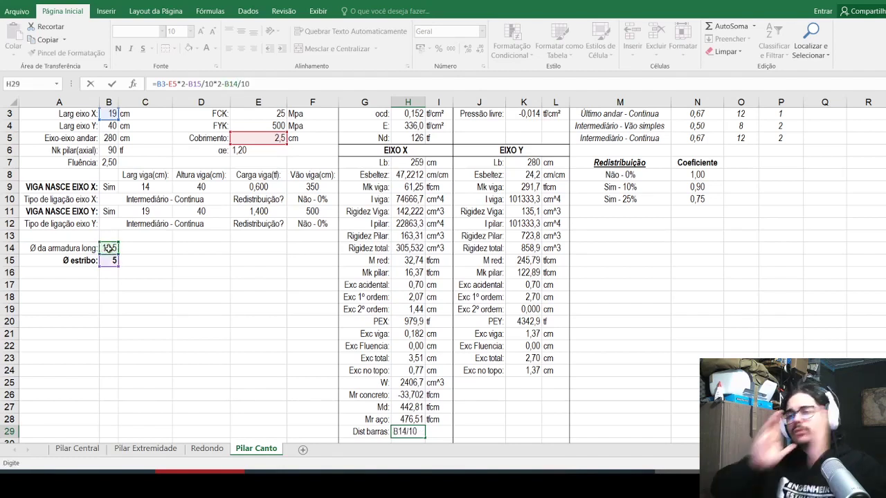
pyautogui.press('Tab')
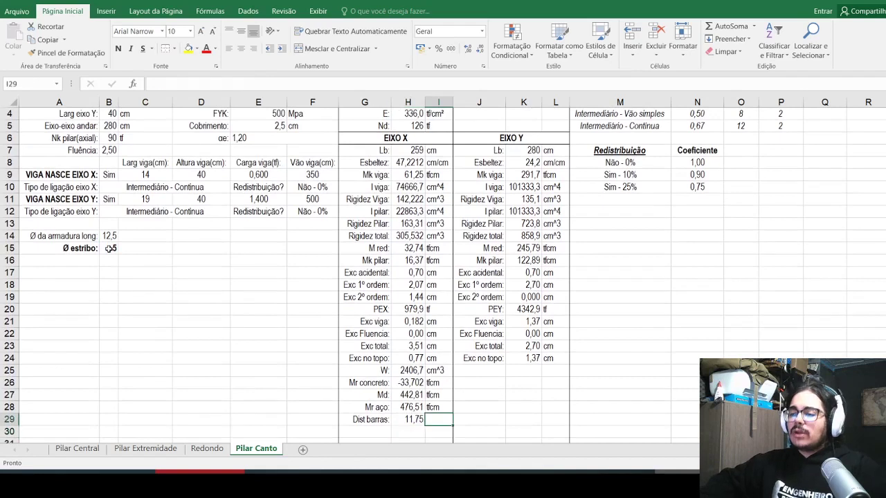
pyautogui.write('cm')
pyautogui.press('Left')
pyautogui.press('Left')
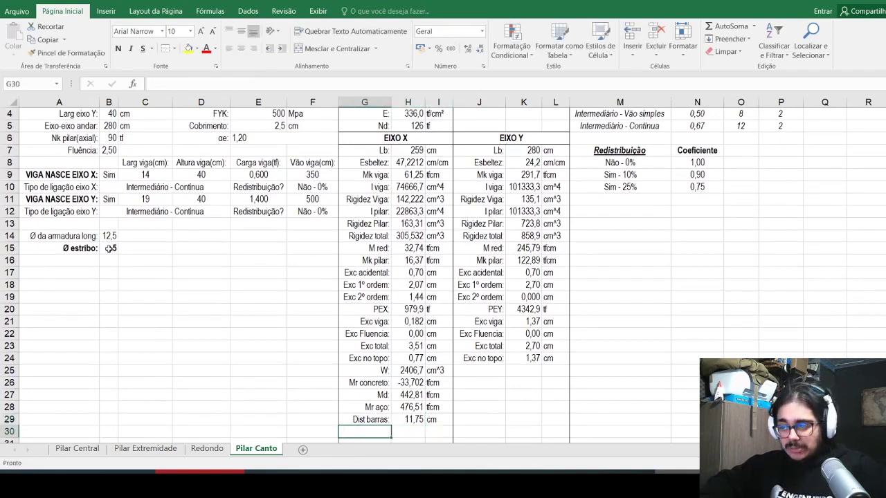
# Step: Add the right-aligned label "Carga total aço:" in G30 and fit column G to its contents
pyautogui.write('Carg')
pyautogui.press('BackSpace')
pyautogui.press('BackSpace')
pyautogui.press('BackSpace')
pyautogui.press('BackSpace')
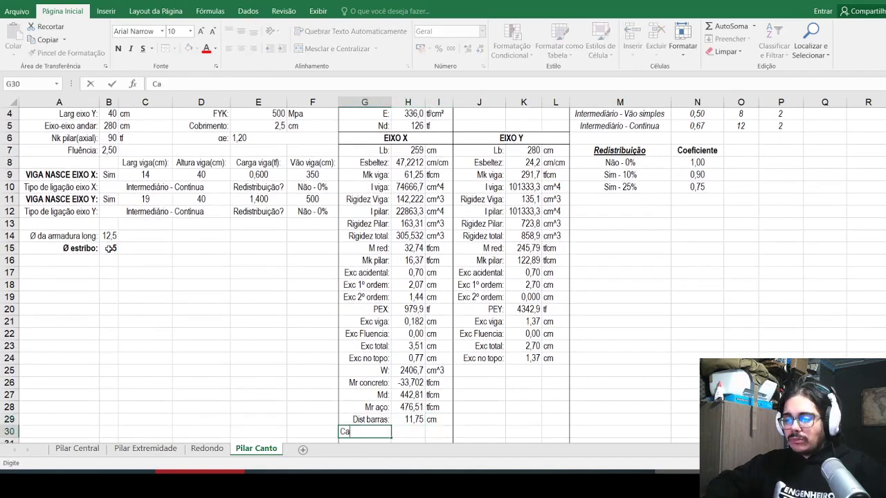
pyautogui.write('Carga t')
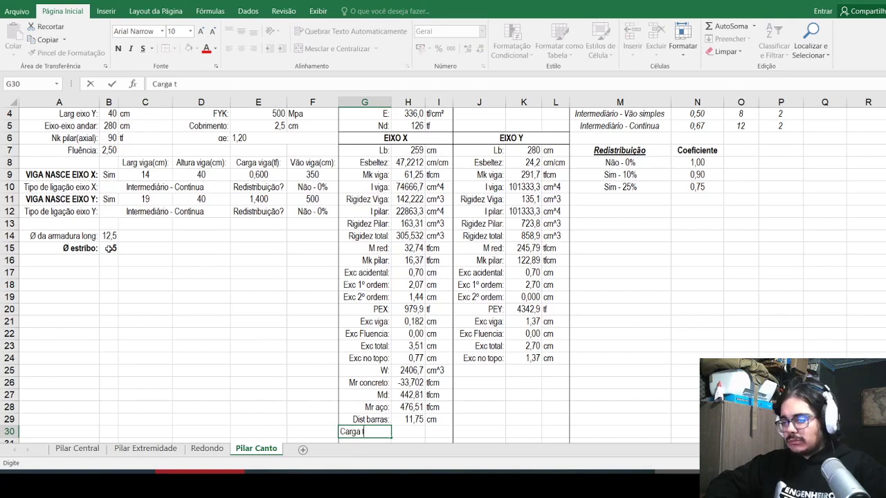
pyautogui.write('otal aço:')
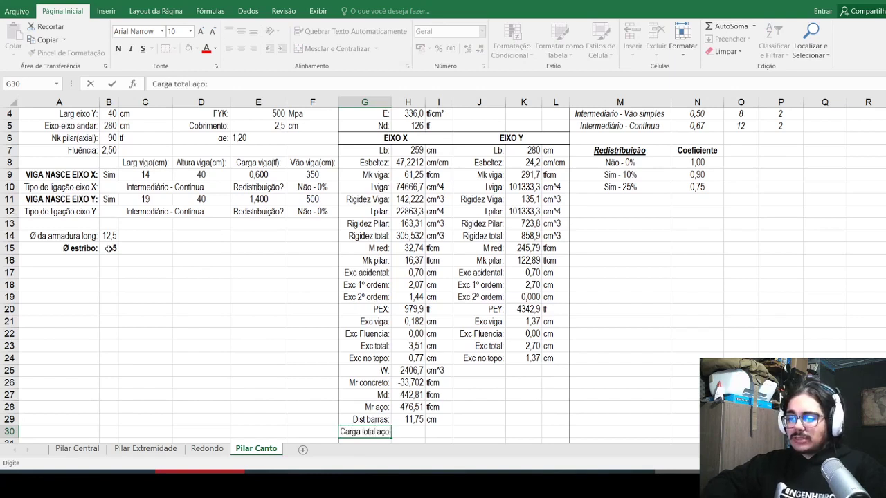
pyautogui.press('Return')
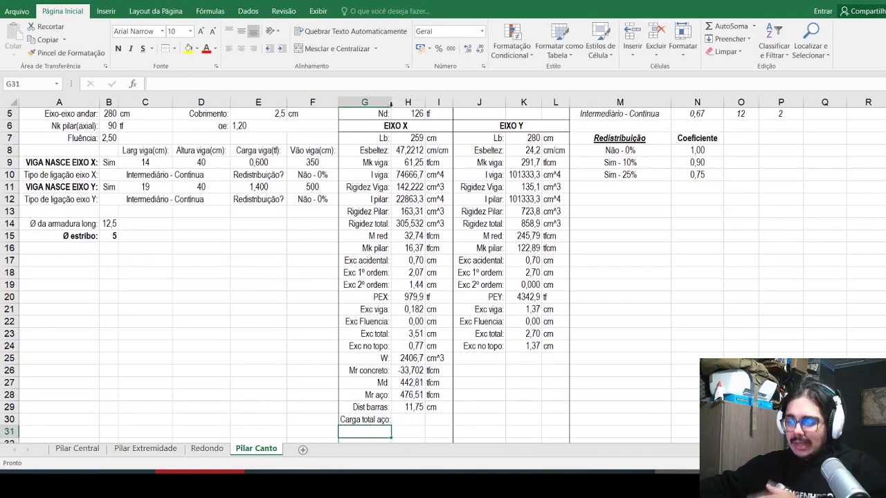
pyautogui.doubleClick(391, 103)
pyautogui.press('Up')
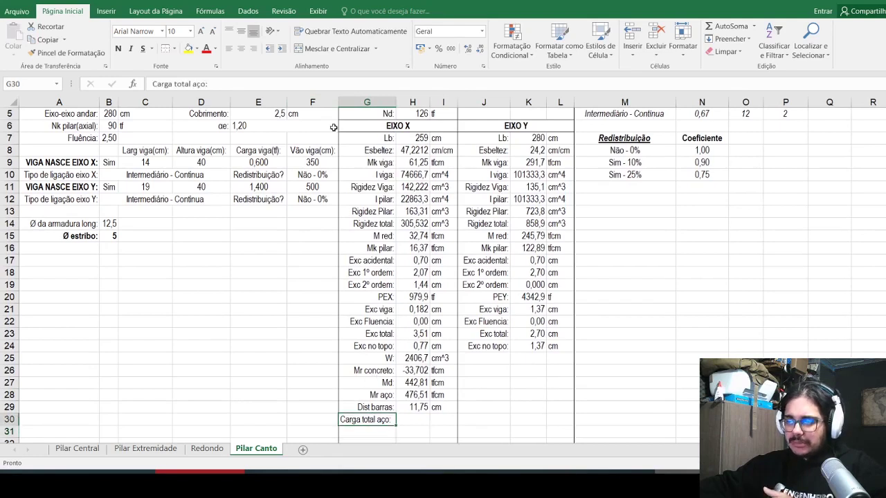
pyautogui.click(254, 48)
# Step: Calculate the total steel load in H30 as =H28/H29*2, twice Mr aço divided by Dist barras
pyautogui.click(411, 418)
pyautogui.write('=')
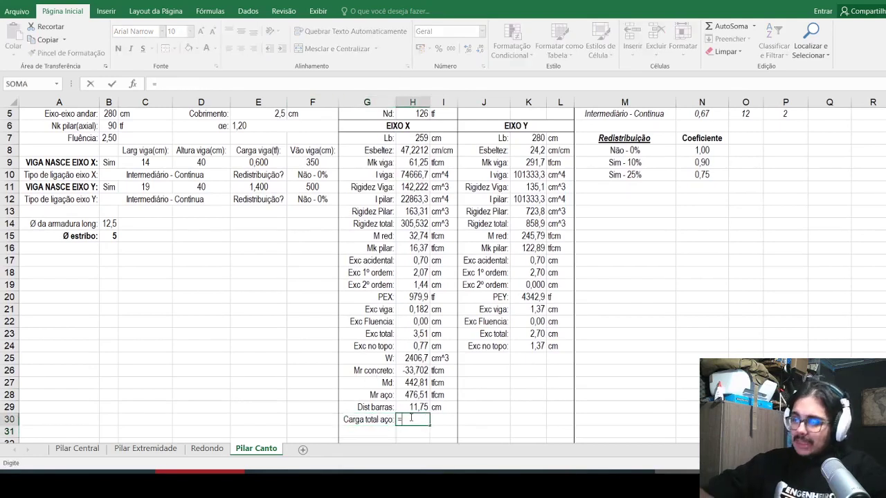
pyautogui.click(412, 392)
pyautogui.write('/')
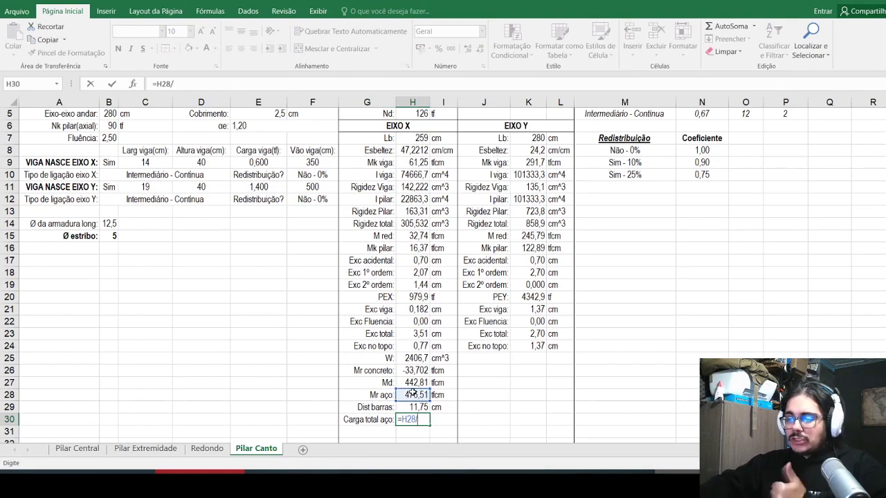
pyautogui.click(418, 406)
pyautogui.write('*2')
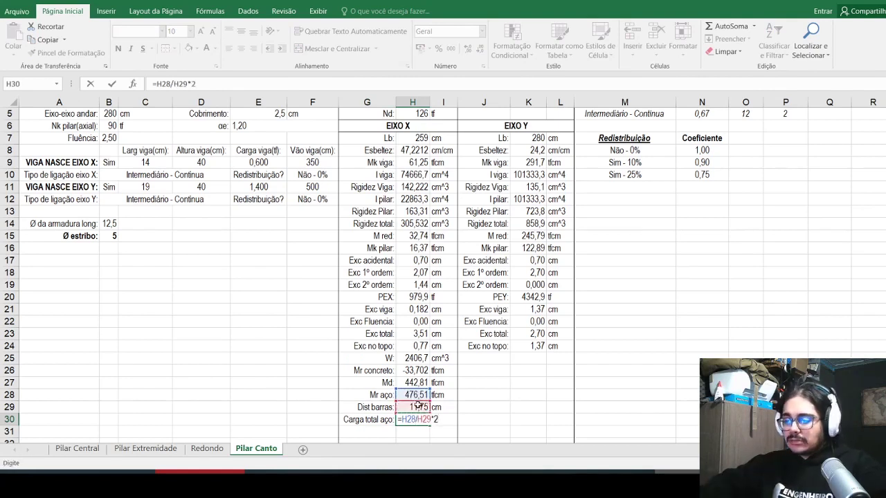
pyautogui.press('Return')
# Step: Replace the label in G30 with "AS nec:"
pyautogui.press('Up')
pyautogui.press('Left')
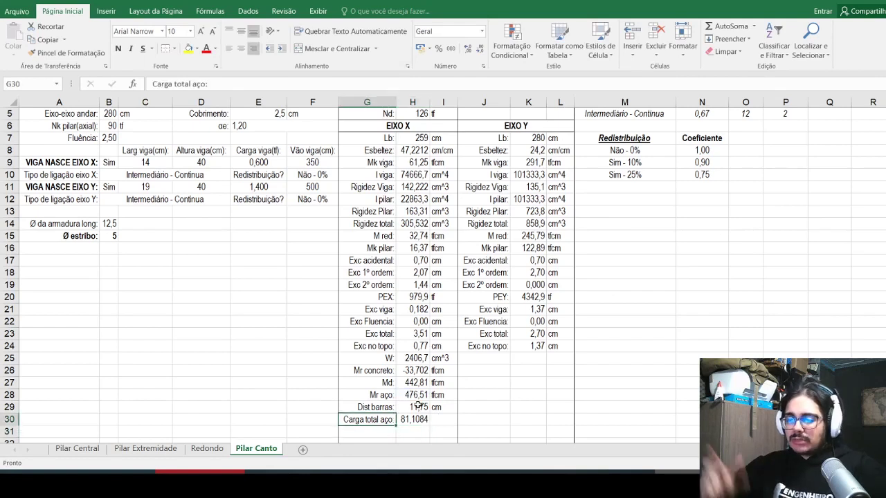
pyautogui.write('AS')
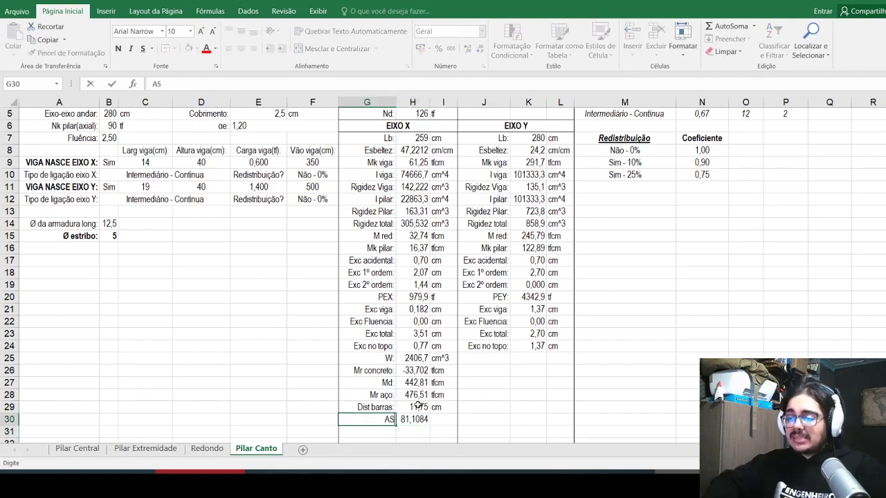
pyautogui.write(' nec:')
pyautogui.press('Right')
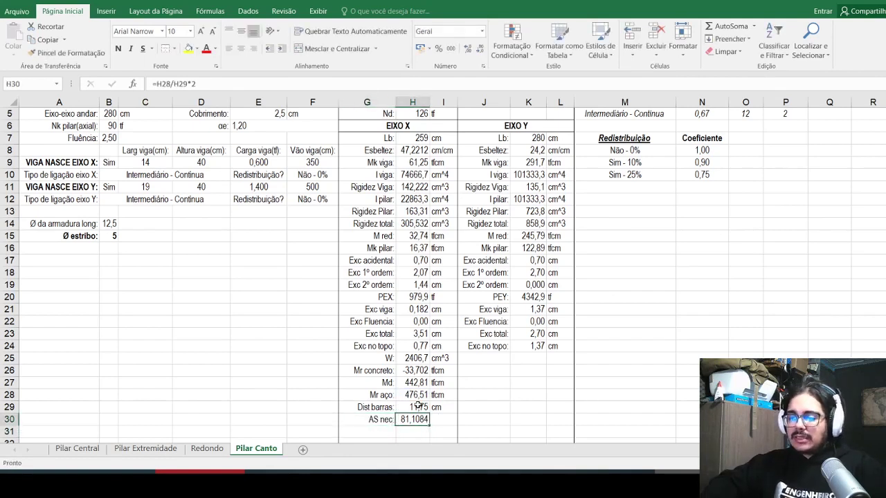
# Step: Divide the formula in H30 by FYD, making it =H28/H29*2/H2
pyautogui.scroll(2, 418, 406)
pyautogui.scroll(-1, 312, 242)
pyautogui.click(236, 83)
pyautogui.scroll(1, 330, 321)
pyautogui.write('/')
pyautogui.click(420, 125)
pyautogui.hotkey('ctrl', 'Return')
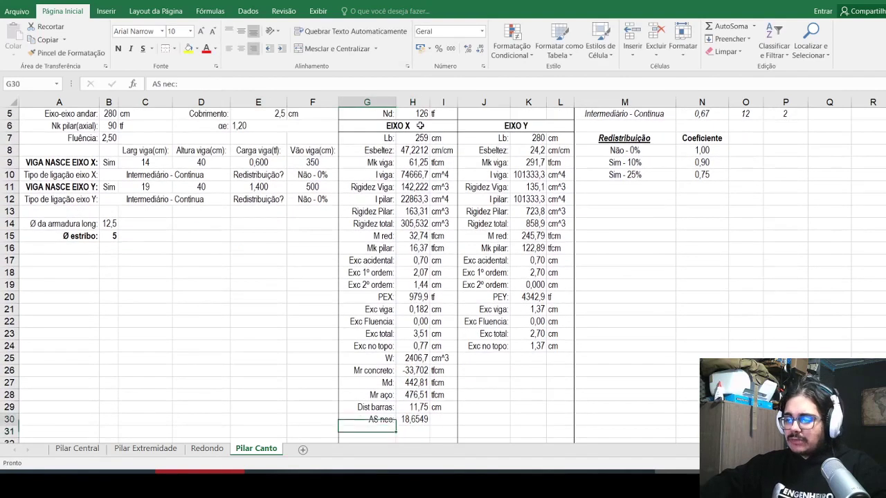
# Step: Show the AS nec value with one decimal place and enter the unit cm² in I30
pyautogui.click(481, 50)
pyautogui.click(481, 51)
pyautogui.click(482, 53)
pyautogui.click(443, 420)
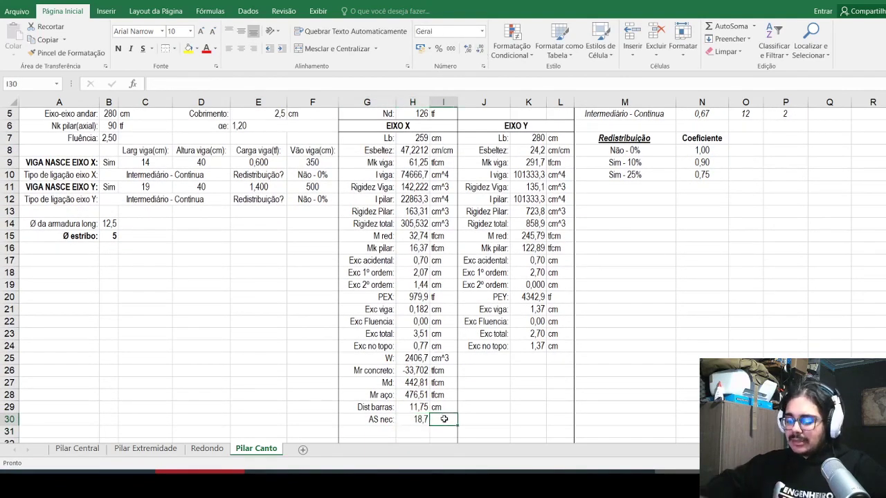
pyautogui.write('cm')
pyautogui.press('Return')
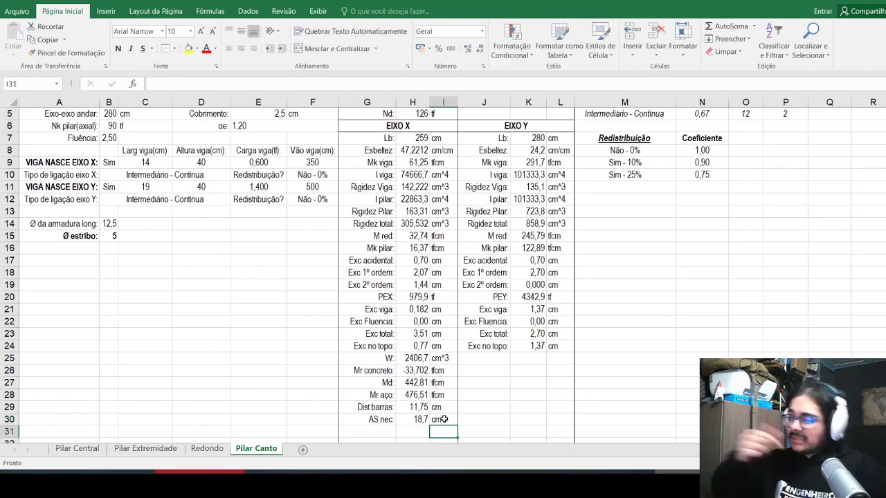
# Step: Under EIXO Y, add the label "W:" in J25 and calculate it in K25 as =B4^2*B3/6
pyautogui.click(479, 360)
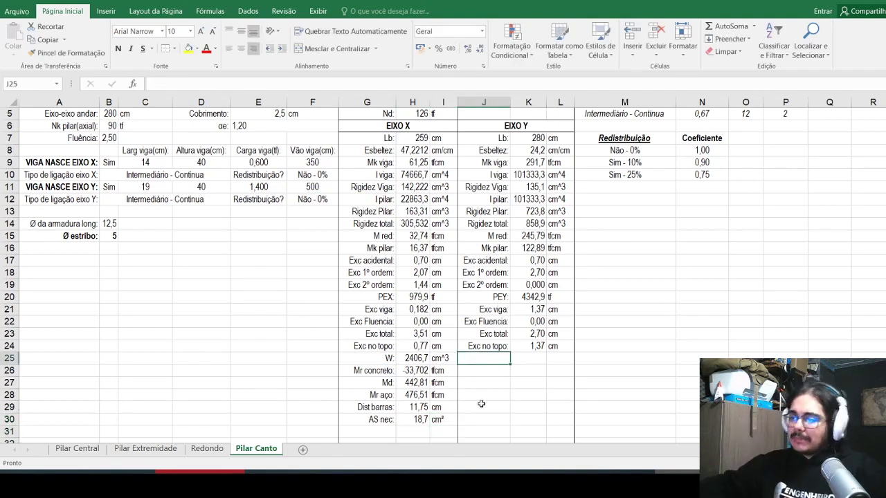
pyautogui.write('W')
pyautogui.press('Tab')
pyautogui.write('=')
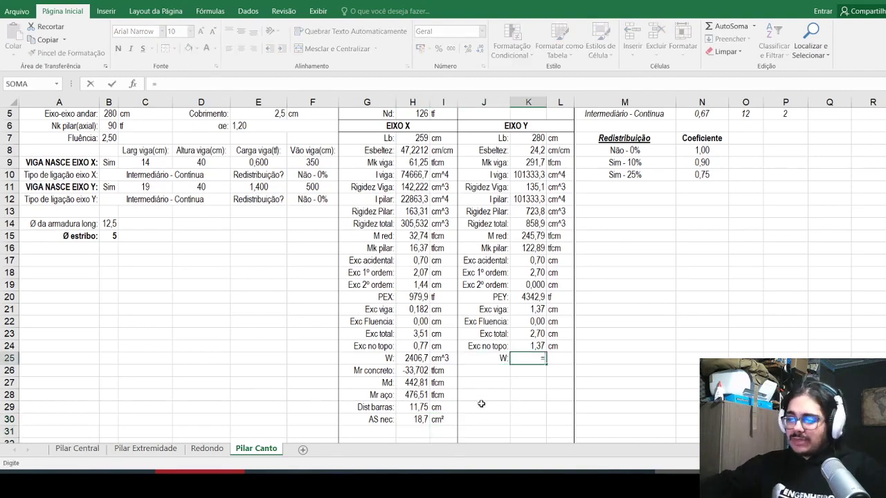
pyautogui.scroll(1, 480, 402)
pyautogui.scroll(1, 456, 378)
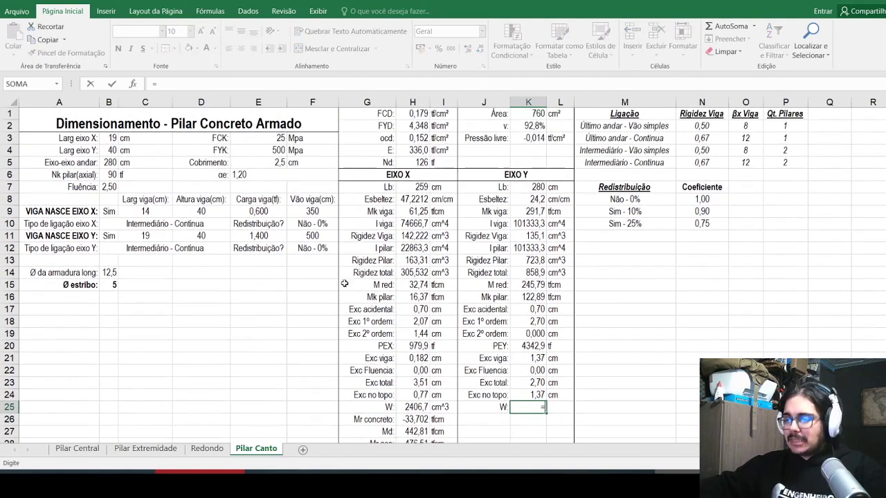
pyautogui.click(110, 151)
pyautogui.write('^2*')
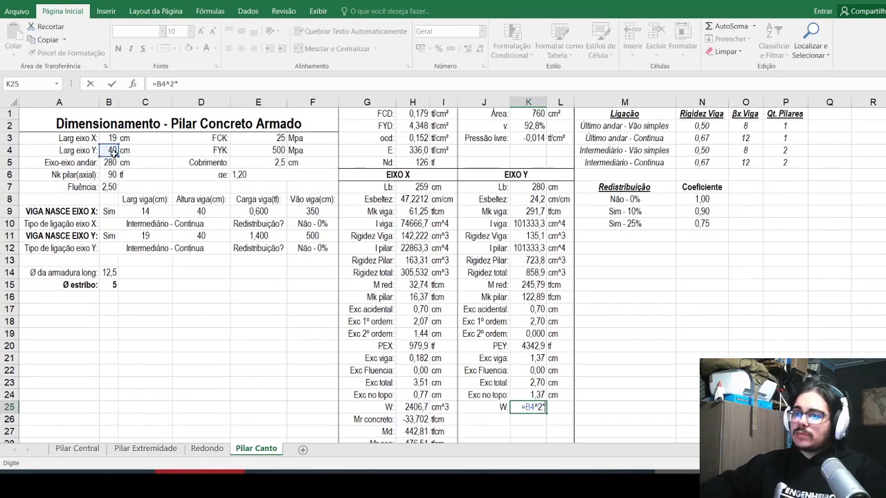
pyautogui.click(111, 138)
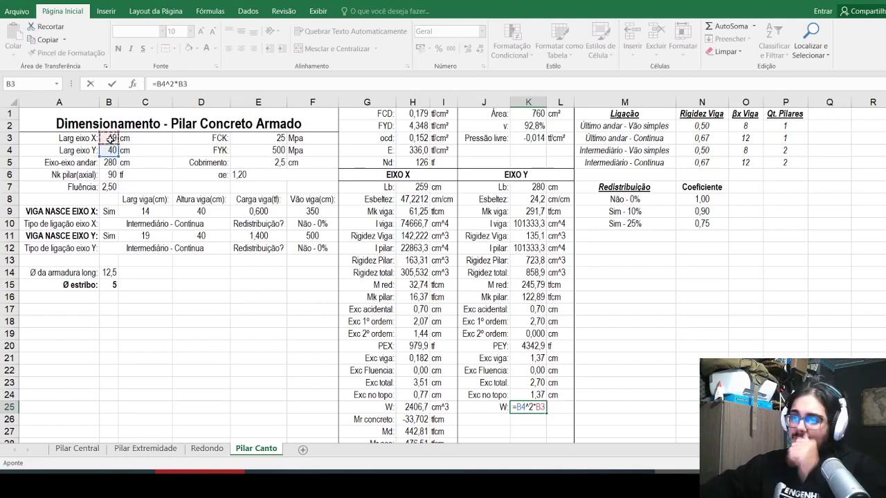
pyautogui.write('/6')
pyautogui.press('Left')
pyautogui.press('Left')
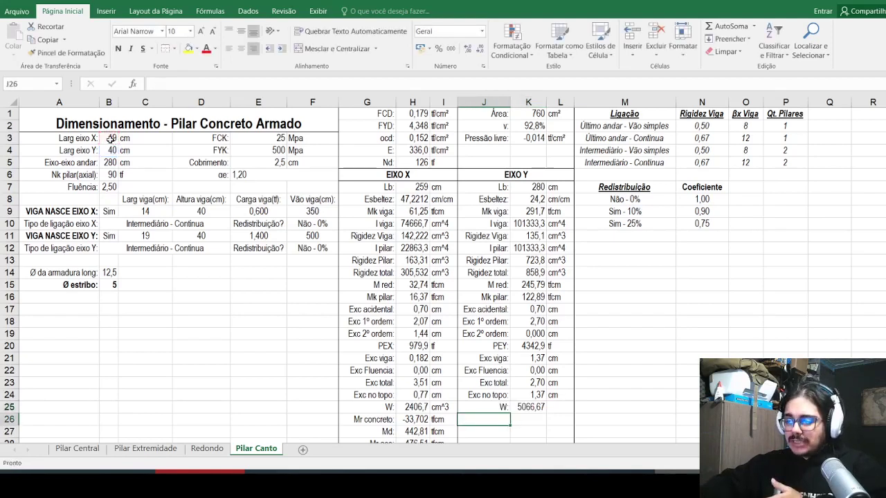
# Step: Copy the unit cm^3 from the EIXO X W row into L25
pyautogui.hotkey('ctrl', 'c')
pyautogui.press('Right')
pyautogui.press('Right')
pyautogui.press('Right')
pyautogui.hotkey('ctrl', 'v')
# Step: Add the label "Mr concreto:" in J26 and calculate it in K26 as =K25*K3, W times Pressão livre
pyautogui.press('Down')
pyautogui.press('Left')
pyautogui.press('Left')
pyautogui.write('Mr')
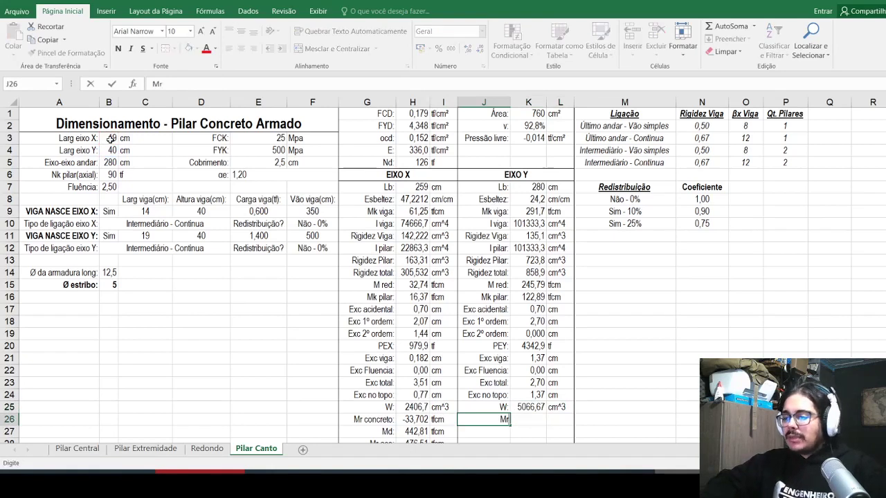
pyautogui.write(' concreto:')
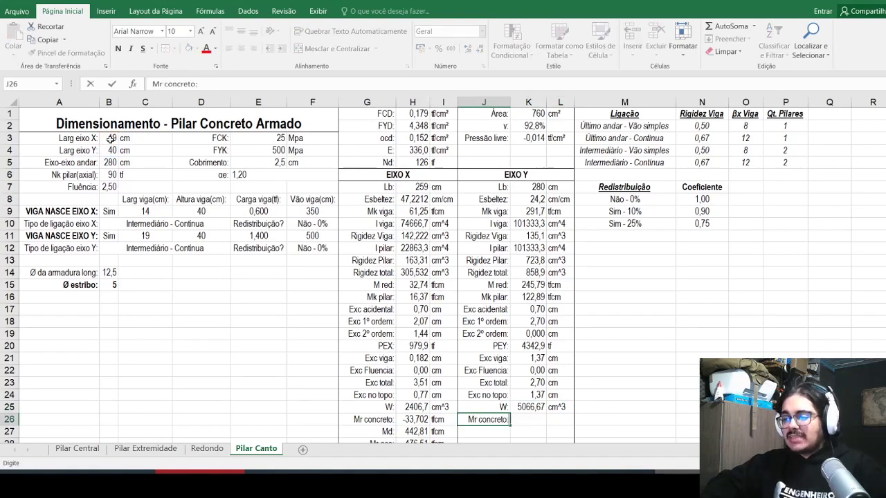
pyautogui.press('Right')
pyautogui.write('=')
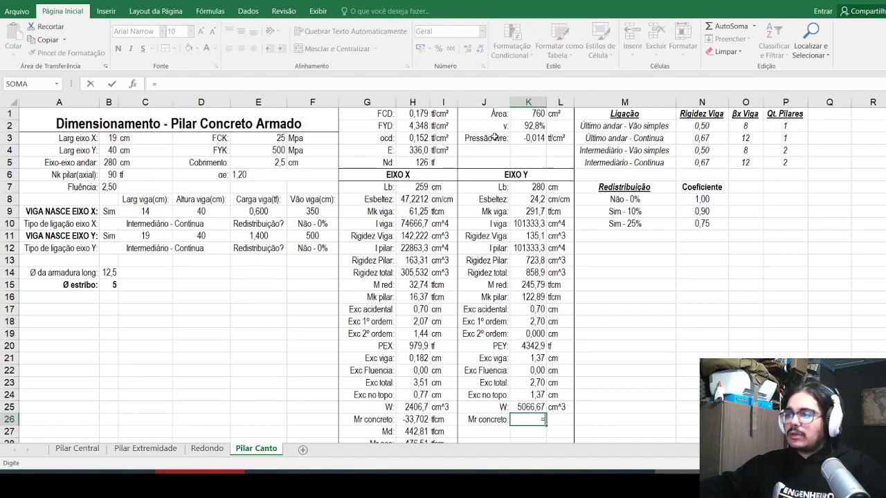
pyautogui.click(522, 409)
pyautogui.write('*')
pyautogui.click(539, 139)
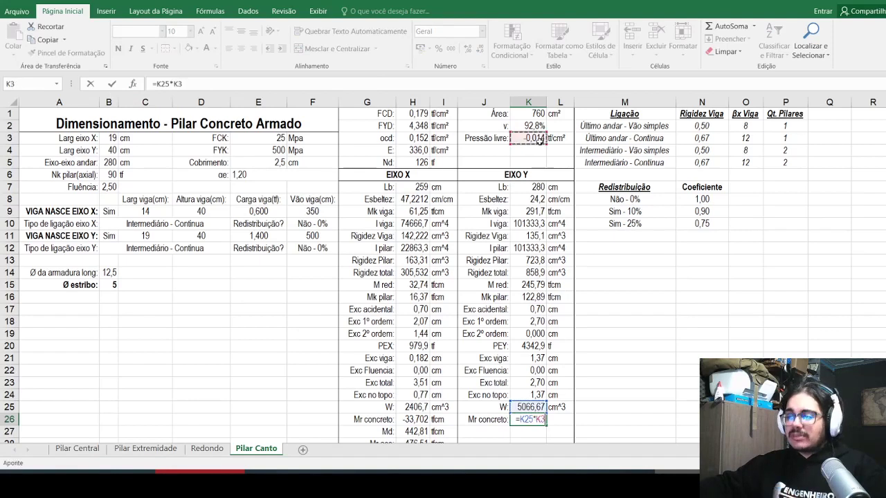
pyautogui.hotkey('shift', 'Tab')
# Step: Copy the unit tfcm from the EIXO X Mr concreto row into L26
pyautogui.hotkey('ctrl', 'c')
pyautogui.press('Right')
pyautogui.press('Right')
pyautogui.hotkey('ctrl', 'v')
pyautogui.press('Escape')
# Step: Add the label "Md:" in J27 and calculate it in K27 as =K23*H5, Exc total times Nd
pyautogui.press('Down')
pyautogui.press('Left')
pyautogui.press('Down')
pyautogui.press('Down')
pyautogui.press('Up')
pyautogui.press('Up')
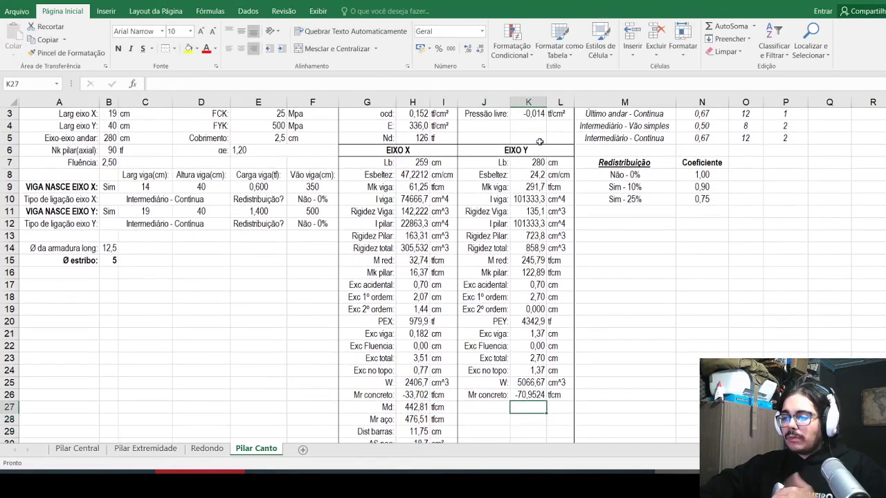
pyautogui.press('Left')
pyautogui.write('Md:')
pyautogui.press('Tab')
pyautogui.write('=')
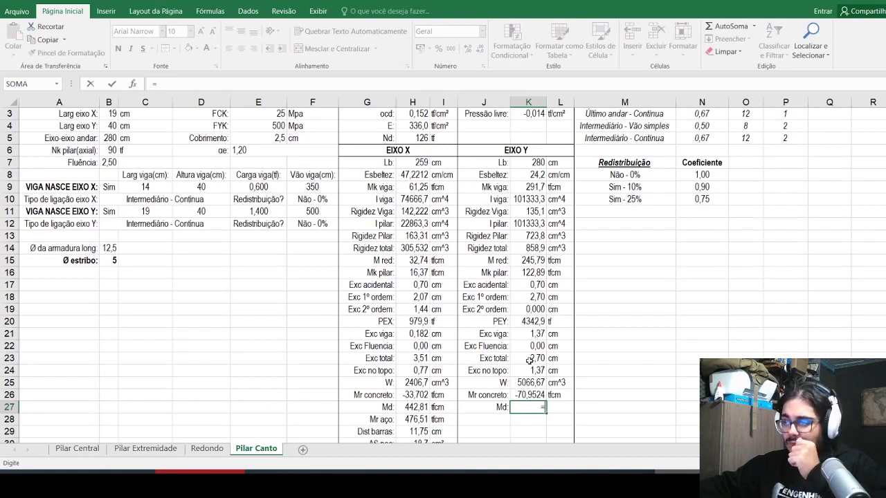
pyautogui.click(530, 361)
pyautogui.write('*')
pyautogui.scroll(1, 352, 279)
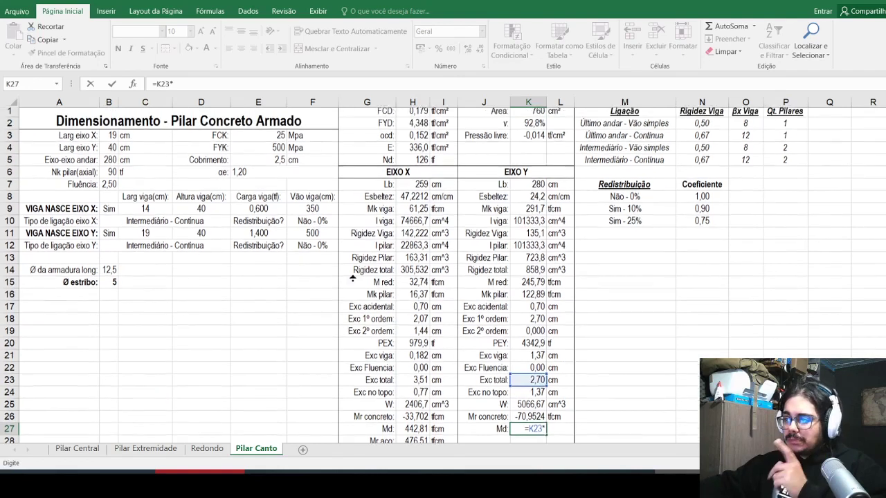
pyautogui.click(409, 161)
pyautogui.press('Return')
pyautogui.press('Up')
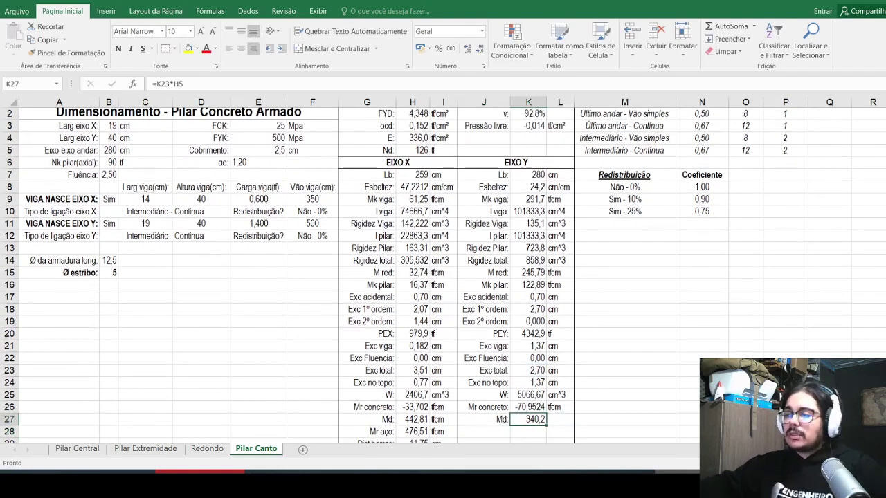
# Step: Show the EIXO Y Md value with two decimal places and enter the unit tfcm in L27
pyautogui.click(468, 49)
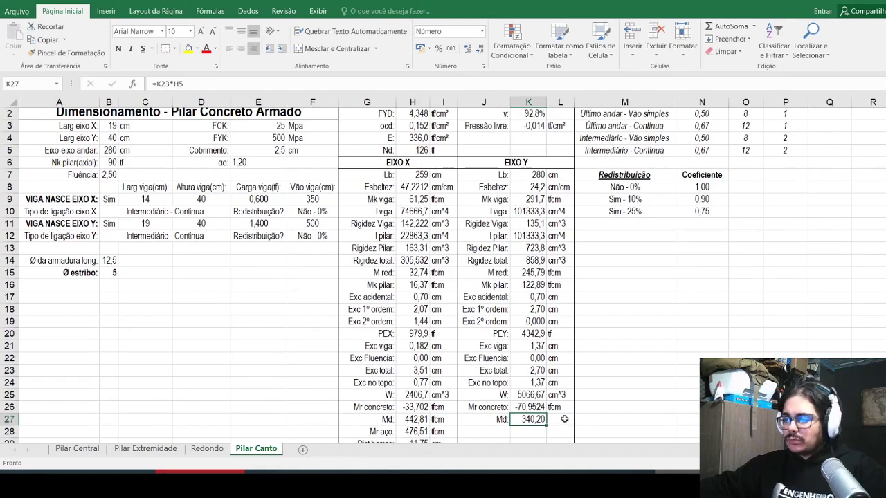
pyautogui.press('Tab')
pyautogui.write('tfcm')
pyautogui.press('Return')
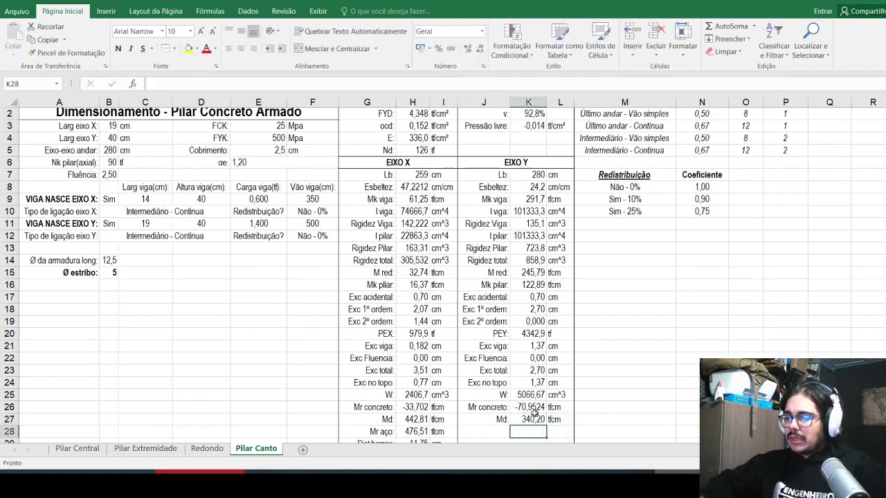
# Step: Copy the EIXO X Mr aço row, with label, formula and unit, into J28:L28 for EIXO Y
pyautogui.scroll(-2, 533, 411)
pyautogui.click(388, 370)
pyautogui.click(389, 358)
pyautogui.moveTo(389, 358); pyautogui.dragTo(443, 357)
pyautogui.hotkey('ctrl', 'c')
pyautogui.click(477, 358)
pyautogui.hotkey('ctrl', 'v')
pyautogui.press('Escape')
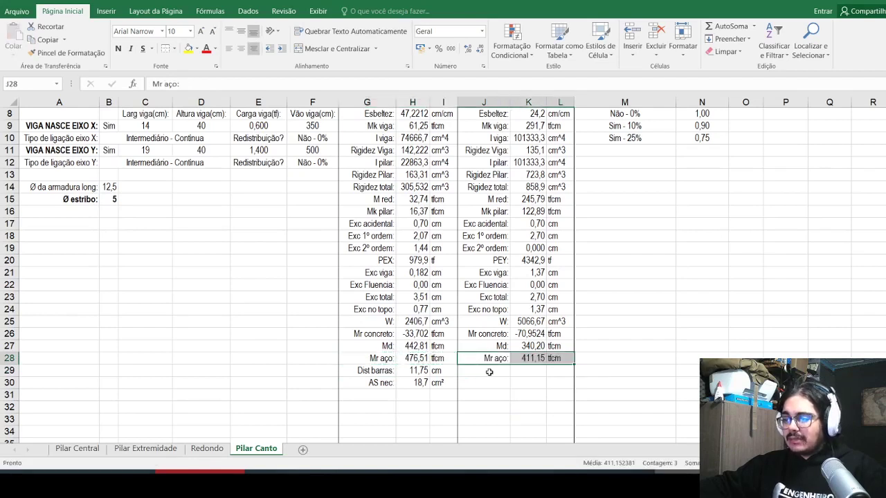
# Step: Copy the EIXO X Dist barras row, with label, formula and unit, into J29:L29 for EIXO Y
pyautogui.click(393, 380)
pyautogui.moveTo(388, 370); pyautogui.dragTo(450, 372)
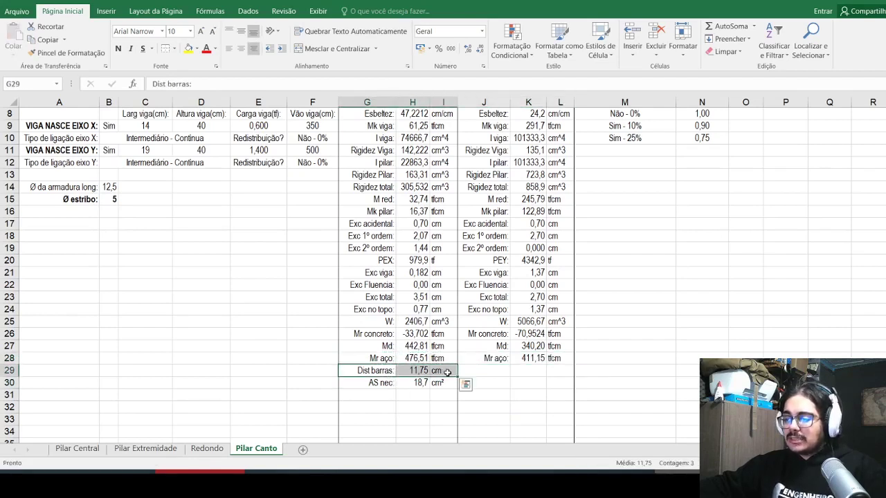
pyautogui.hotkey('ctrl', 'c')
pyautogui.press('Right')
pyautogui.press('Right')
pyautogui.press('Right')
pyautogui.hotkey('ctrl', 'v')
pyautogui.press('Escape')
# Step: Check the EIXO X Dist barras formula and correct K29 to =B4-E5*2-B15/10*2-B14/10, using Larg eixo Y
pyautogui.click(414, 370)
pyautogui.press('F2')
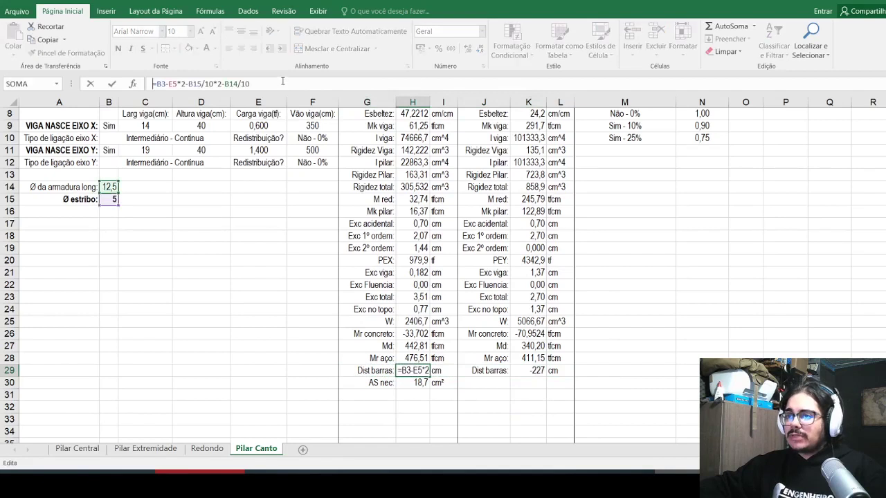
pyautogui.press('Escape')
pyautogui.press('Right')
pyautogui.press('Right')
pyautogui.press('Right')
pyautogui.press('Right')
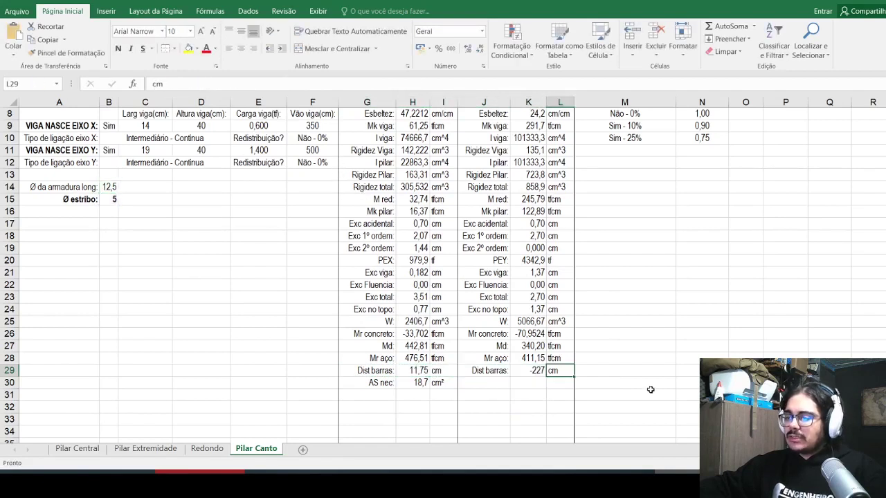
pyautogui.press('Left')
pyautogui.press('F2')
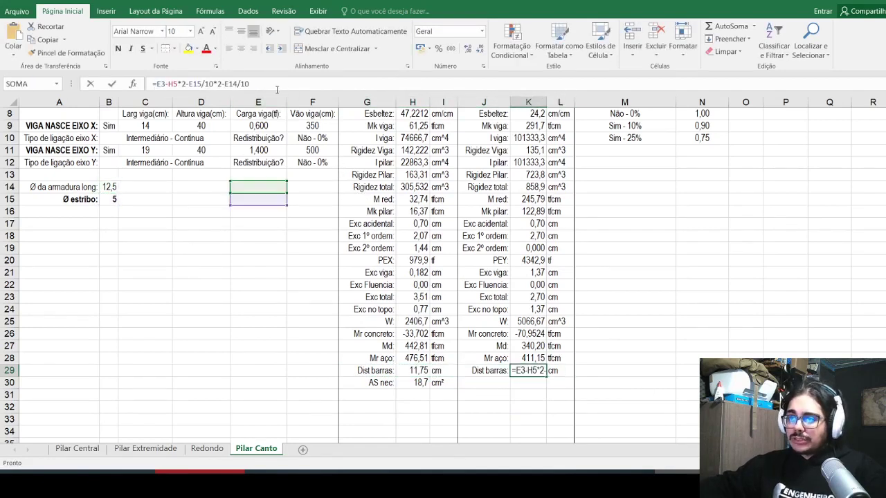
pyautogui.scroll(3, 128, 211)
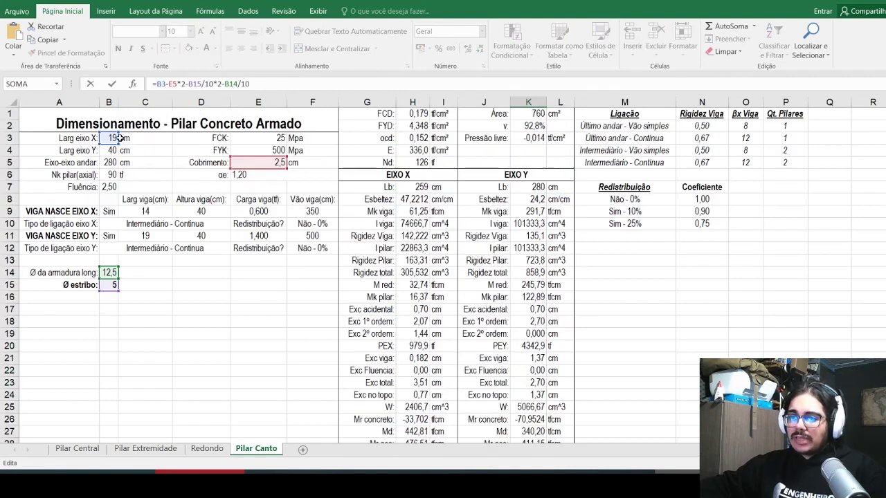
pyautogui.moveTo(118, 139); pyautogui.dragTo(118, 148)
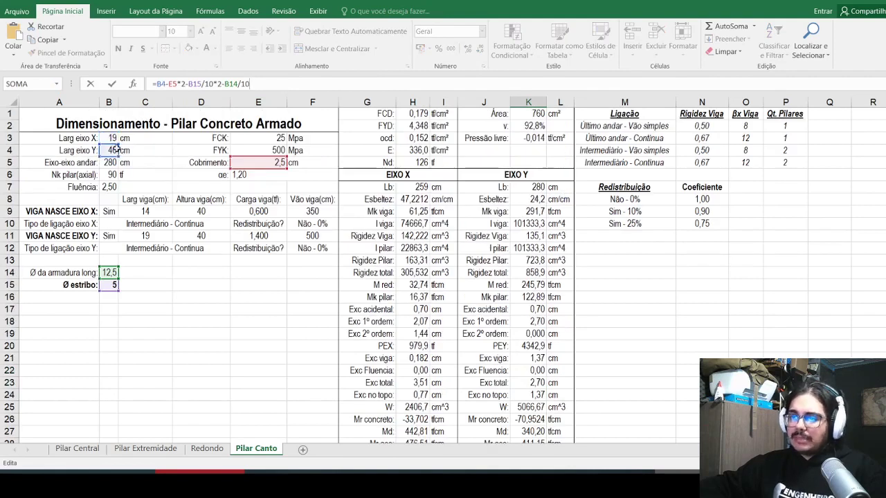
pyautogui.press('Return')
# Step: Add the right-aligned label "AS nec:" in J30
pyautogui.scroll(-2, 118, 149)
pyautogui.moveTo(383, 396); pyautogui.dragTo(455, 386)
pyautogui.click(481, 394)
pyautogui.write('AS nec:')
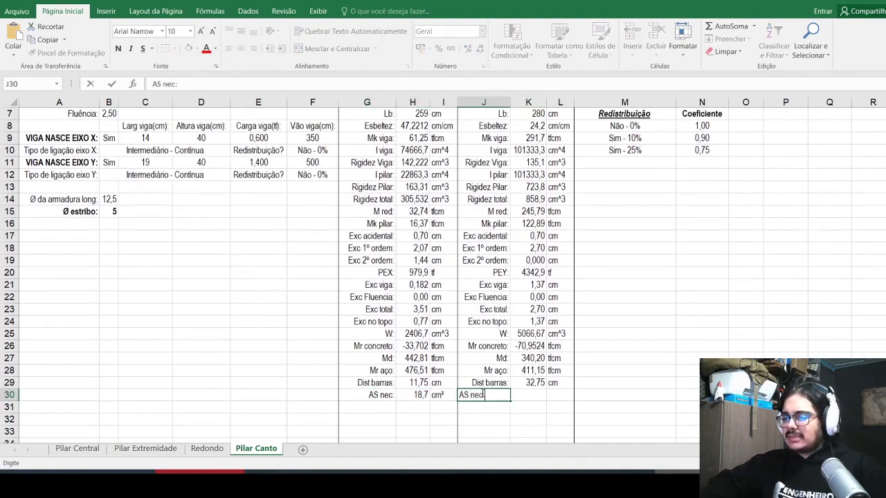
pyautogui.press('Return')
pyautogui.press('Up')
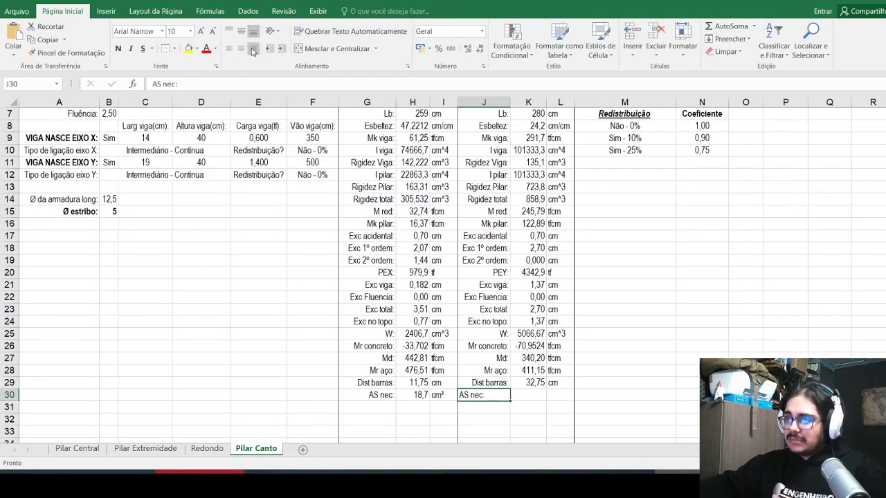
# Step: Copy the EIXO X AS nec formula and its cm² unit into K30:L30
pyautogui.moveTo(417, 402); pyautogui.dragTo(439, 396)
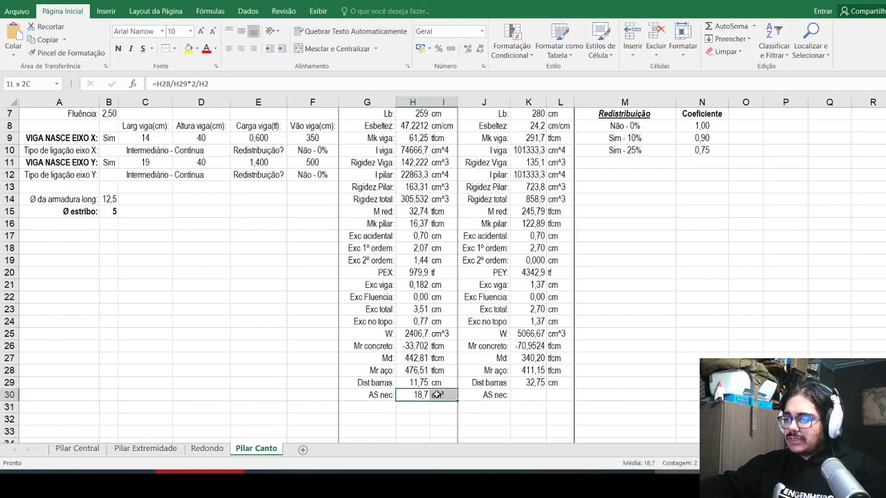
pyautogui.hotkey('ctrl', 'c')
pyautogui.click(520, 395)
pyautogui.hotkey('ctrl', 'v')
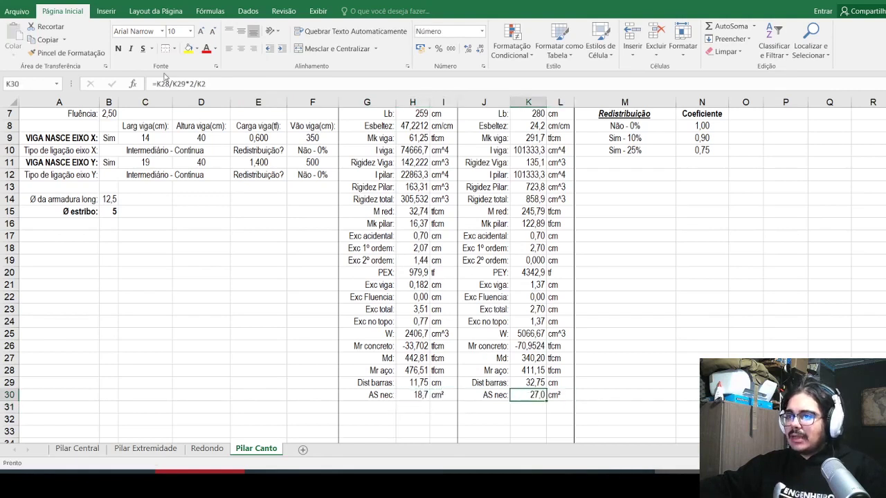
# Step: Correct the AS nec formula in K30 to =K28/K29*2/H2 so that it divides by FYD
pyautogui.press('F2')
pyautogui.scroll(2, 251, 116)
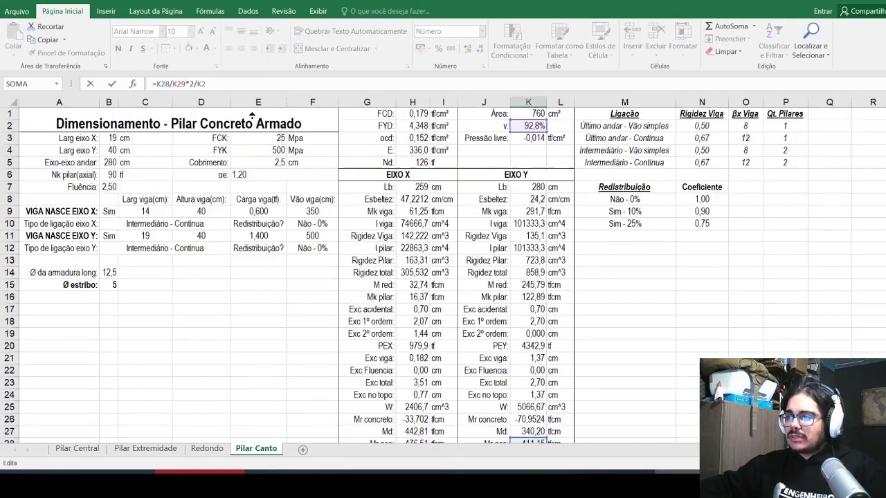
pyautogui.click(484, 125)
pyautogui.click(418, 125)
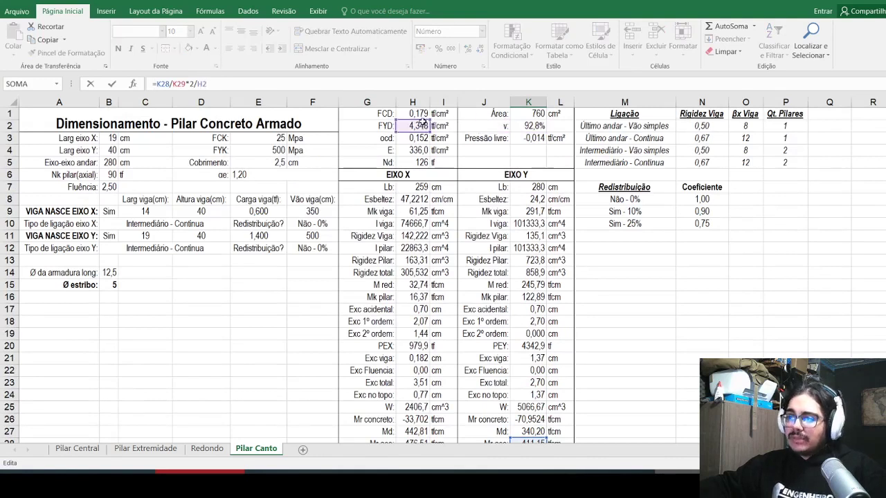
pyautogui.press('Return')
# Step: Show the AS nec values of both axes, K30 and H30, with two decimal places
pyautogui.scroll(-2, 466, 241)
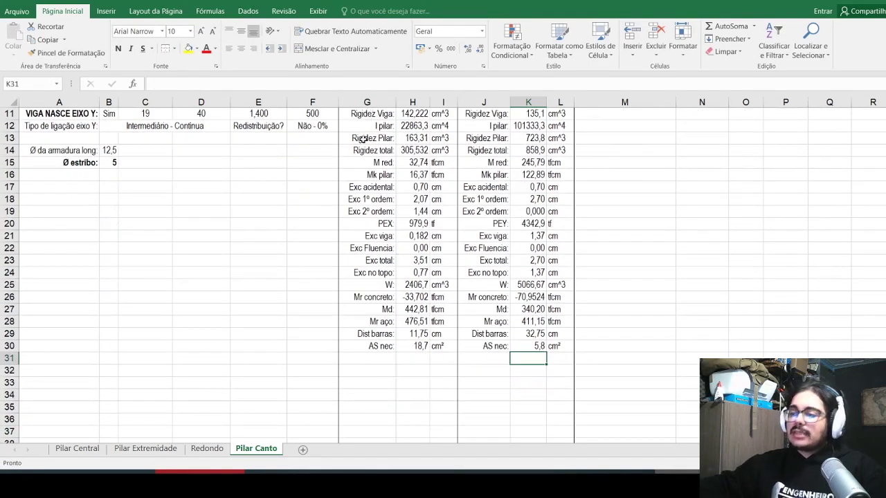
pyautogui.click(538, 346)
pyautogui.click(468, 48)
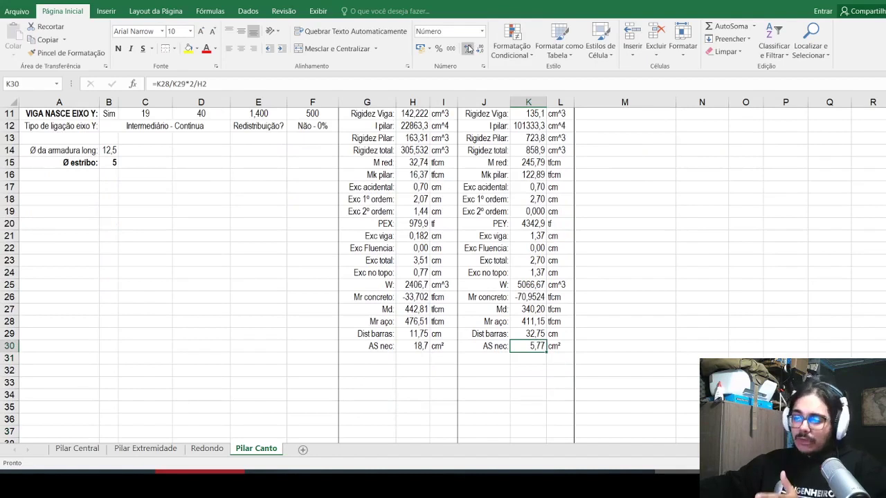
pyautogui.click(422, 346)
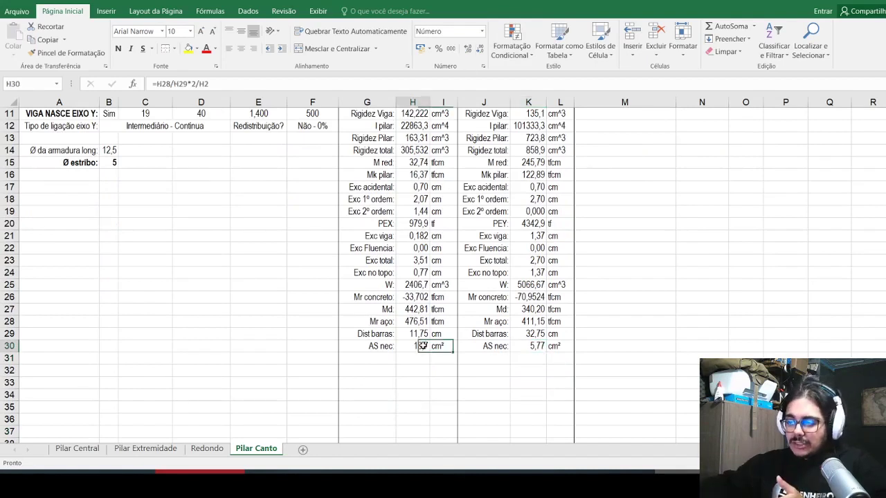
pyautogui.click(469, 48)
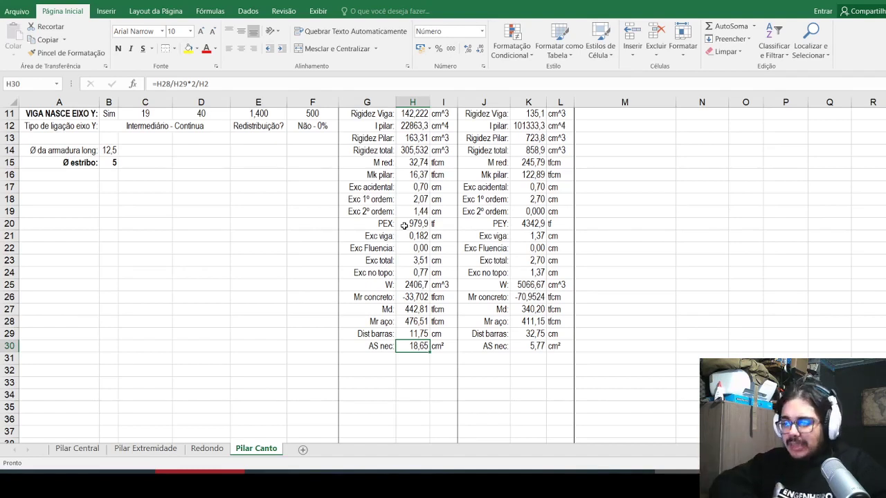
# Step: Add the right-aligned label "Qt barras:" in G31
pyautogui.click(367, 378)
pyautogui.press('Up')
pyautogui.press('Up')
pyautogui.write('Qt barras:')
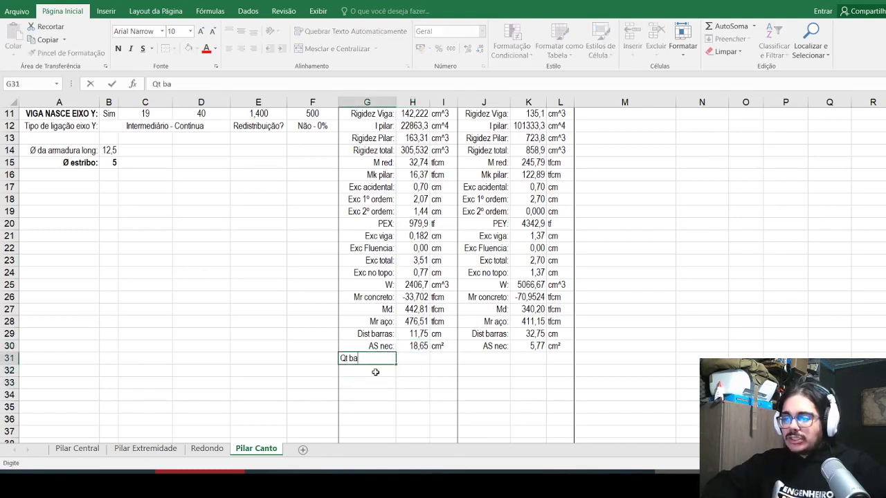
pyautogui.press('Return')
pyautogui.press('Up')
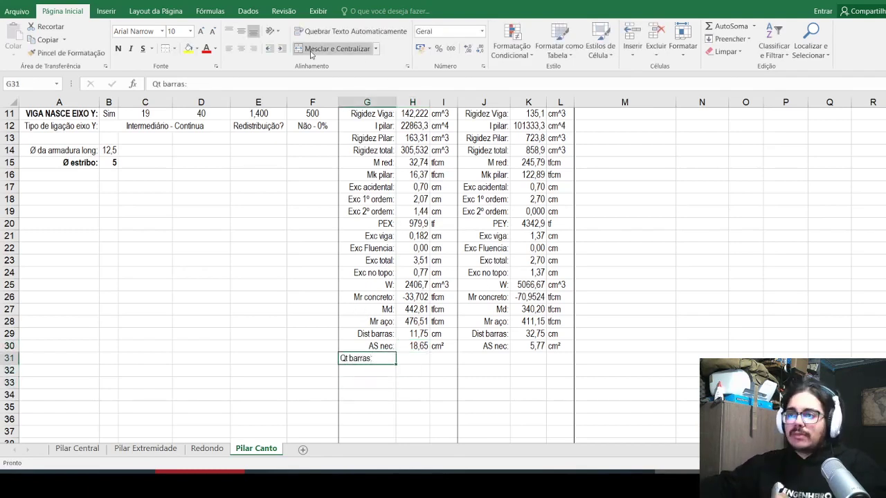
pyautogui.click(254, 48)
# Step: Calculate the EIXO X bar quantity in H31 as =arredondar.para.cima(H30/(B14^2*3,141592/400)/2;0)*2
pyautogui.click(420, 362)
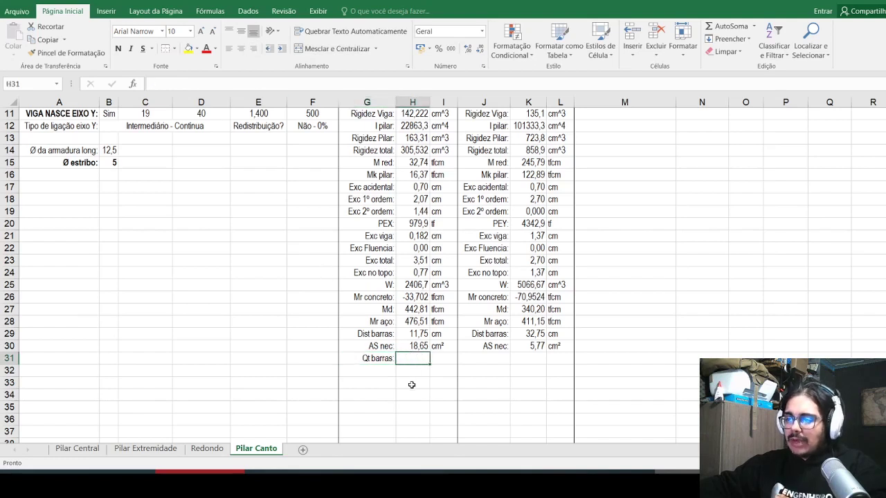
pyautogui.write('=')
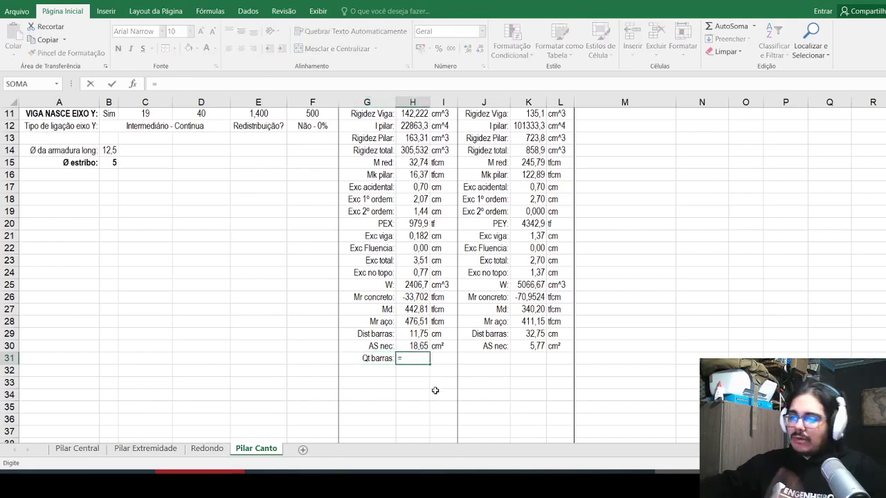
pyautogui.write('arredondar.p')
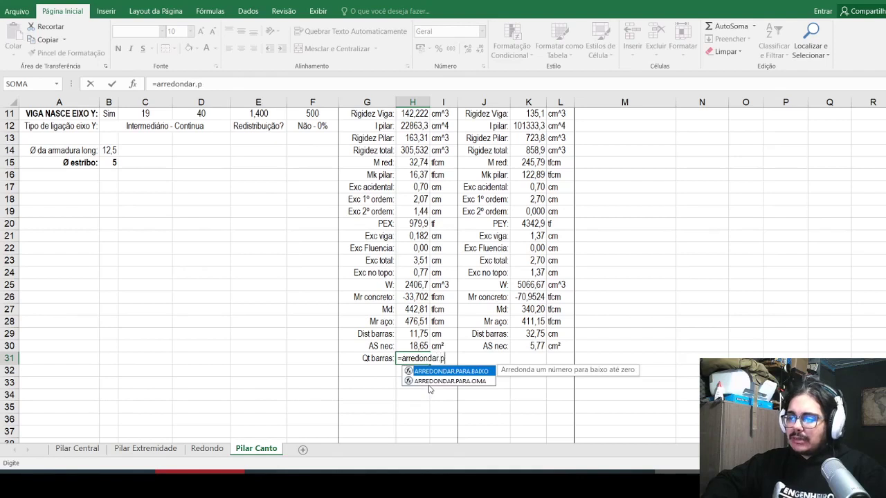
pyautogui.write('ara.cima(')
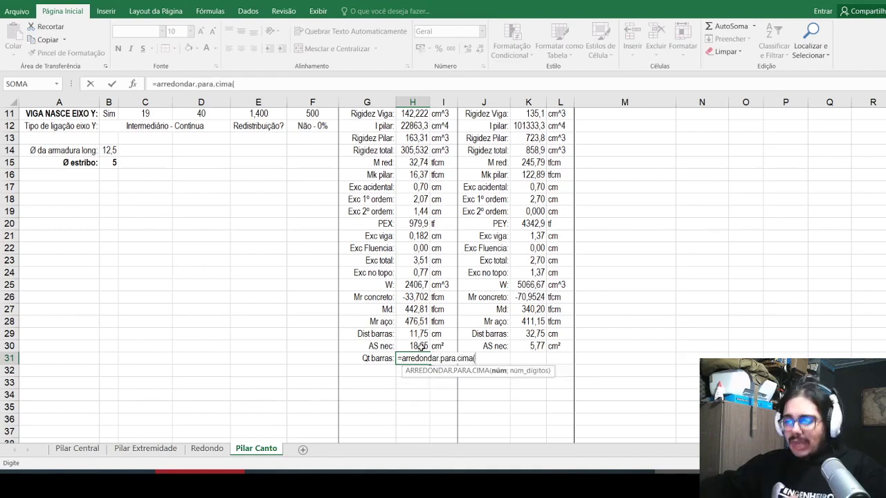
pyautogui.click(419, 346)
pyautogui.write('/')
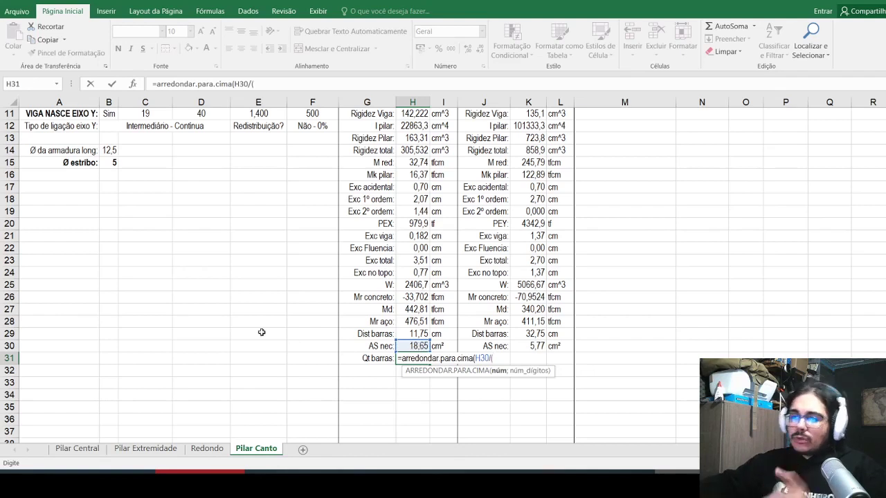
pyautogui.write('(')
pyautogui.scroll(1, 262, 332)
pyautogui.click(109, 161)
pyautogui.write('^2*3,141592/400')
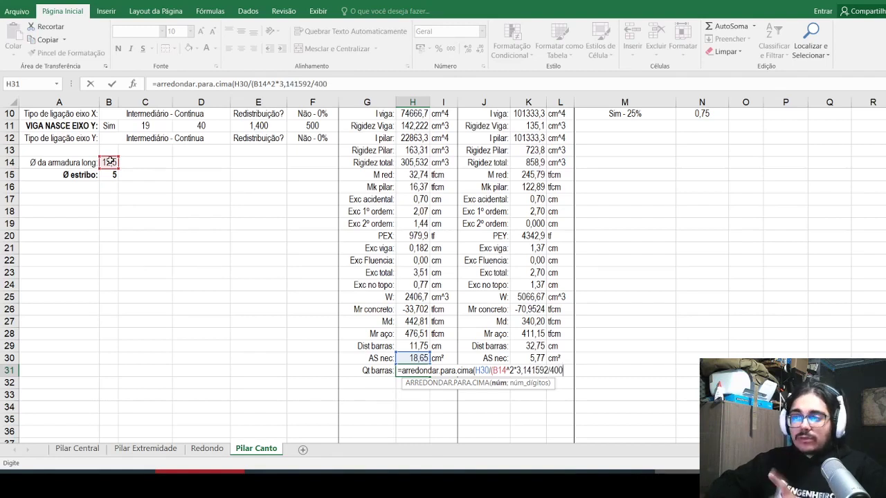
pyautogui.write(')/2;0)*2')
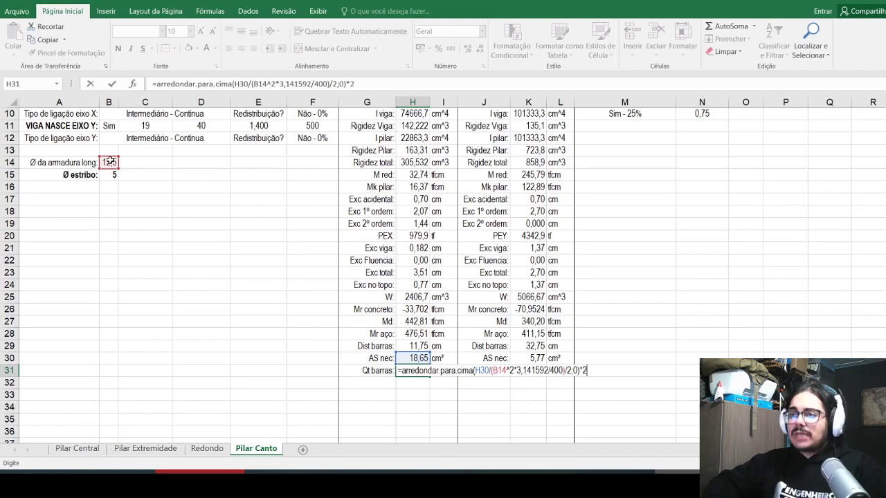
pyautogui.press('Return')
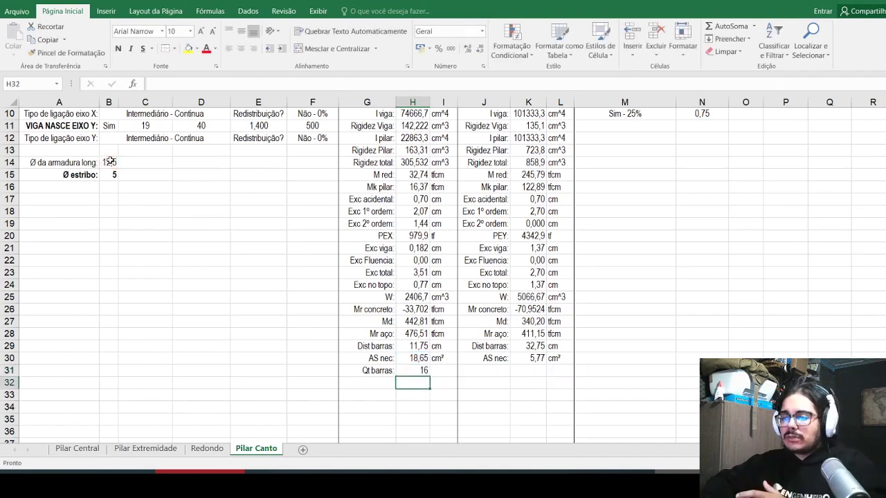
# Step: Enter the unit "barras" in I31 beside the EIXO X bar quantity
pyautogui.press('Up')
pyautogui.press('Right')
pyautogui.write('barras')
pyautogui.hotkey('ctrl', 'Return')
pyautogui.press('Return')
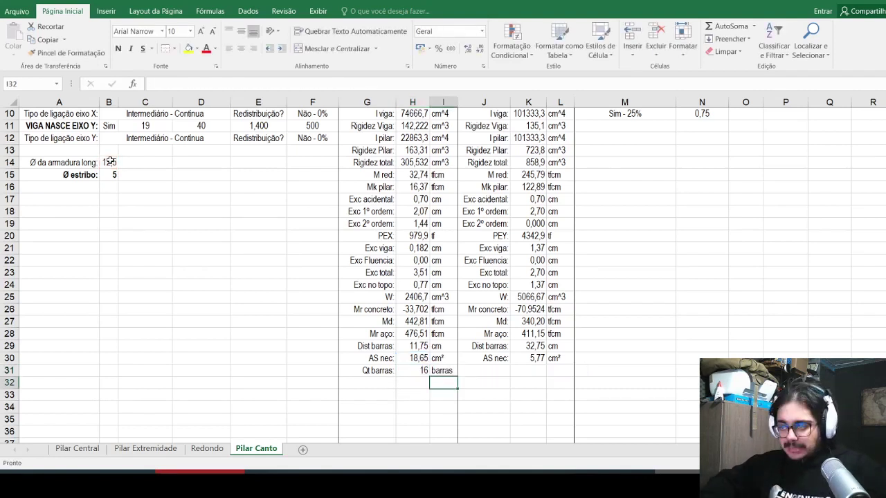
# Step: Copy the EIXO X Qt barras row, G31:I31, into J31:L31 for EIXO Y
pyautogui.press('Left')
pyautogui.press('Up')
pyautogui.press('Left')
pyautogui.hotkey('shift', 'Right')
pyautogui.hotkey('shift', 'Right')
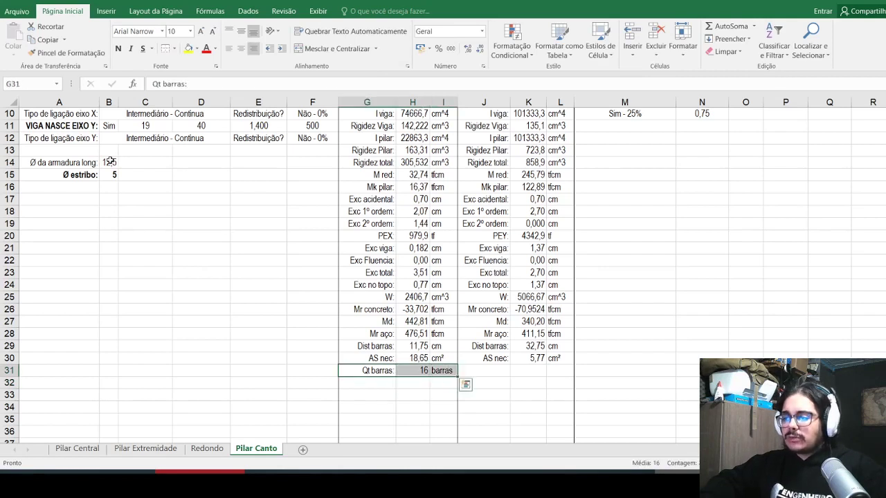
pyautogui.hotkey('ctrl', 'c')
pyautogui.press('Right')
pyautogui.press('Right')
pyautogui.press('Right')
pyautogui.press('Return')
pyautogui.press('Right')
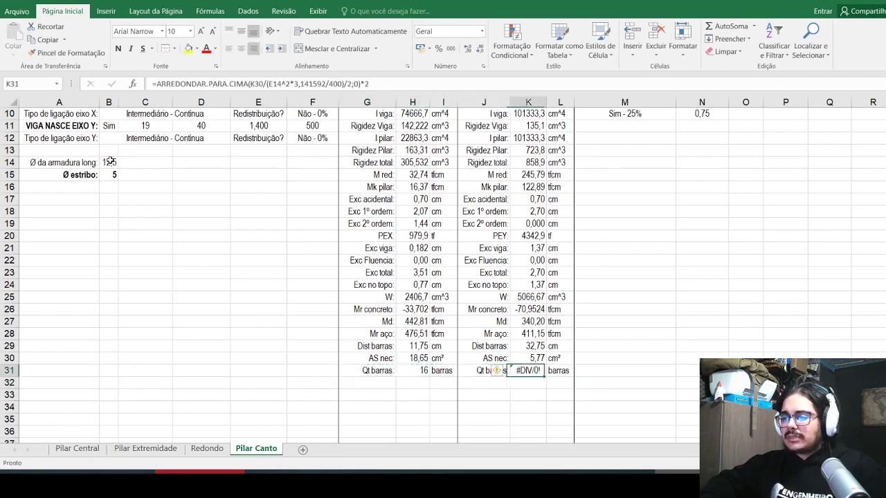
# Step: Redirect the diameter reference in the K31 Qt barras formula from E14 to B14, the Ø da armadura long cell
pyautogui.press('F2')
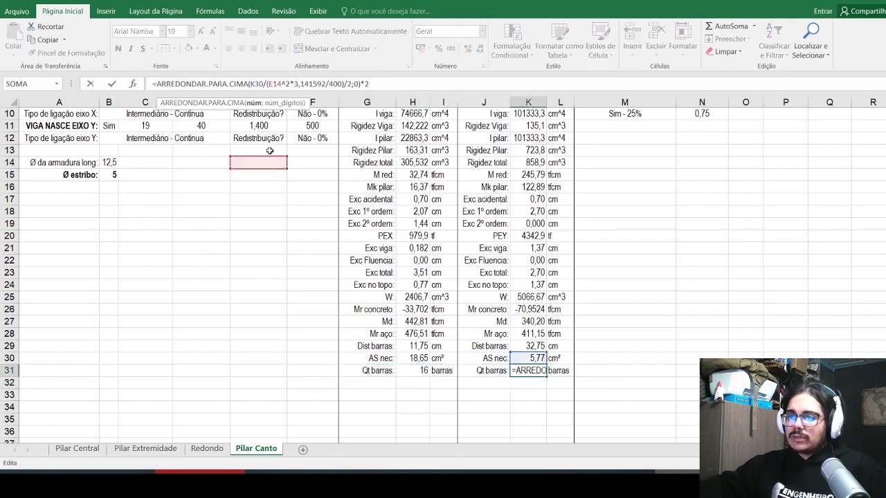
pyautogui.moveTo(263, 156); pyautogui.dragTo(114, 158)
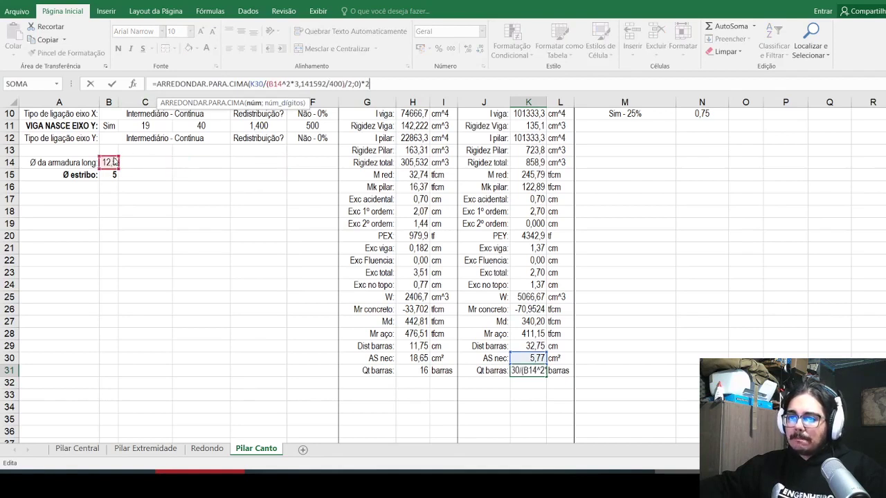
pyautogui.press('Return')
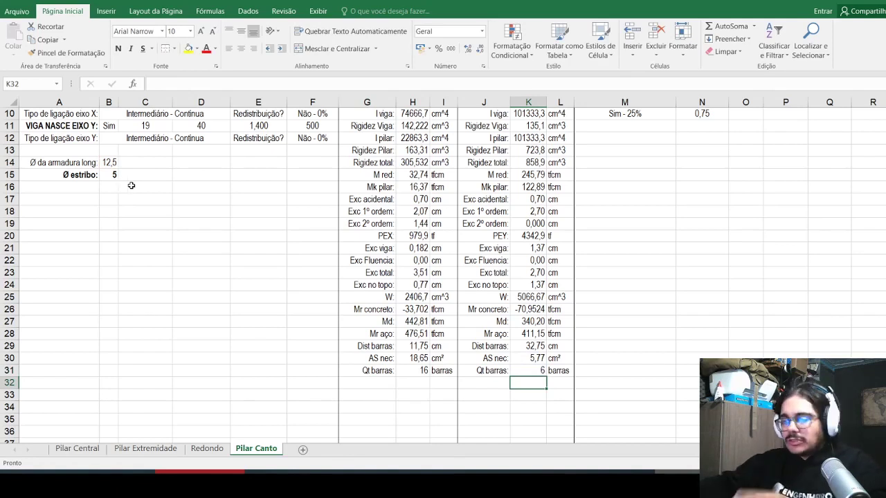
# Step: Select the Mr concreto row across both axes, G26:K26, to examine its values
pyautogui.scroll(1, 431, 238)
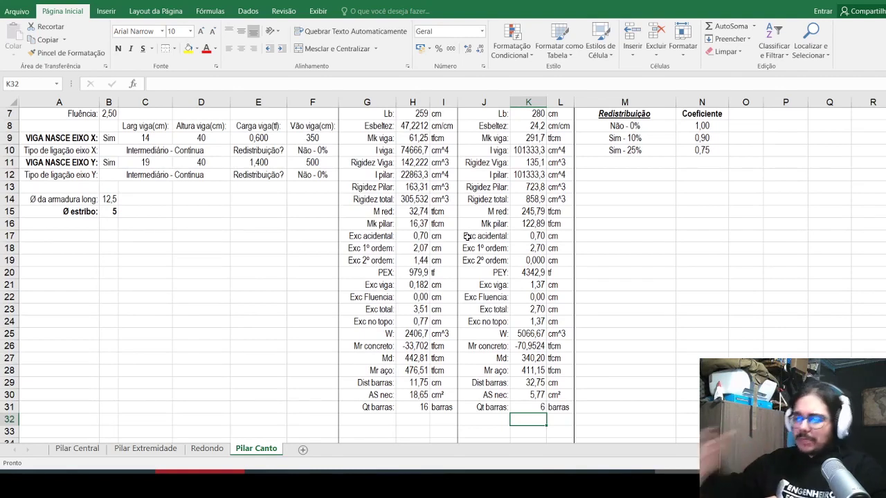
pyautogui.moveTo(367, 347); pyautogui.dragTo(537, 346)
pyautogui.scroll(-1, 399, 284)
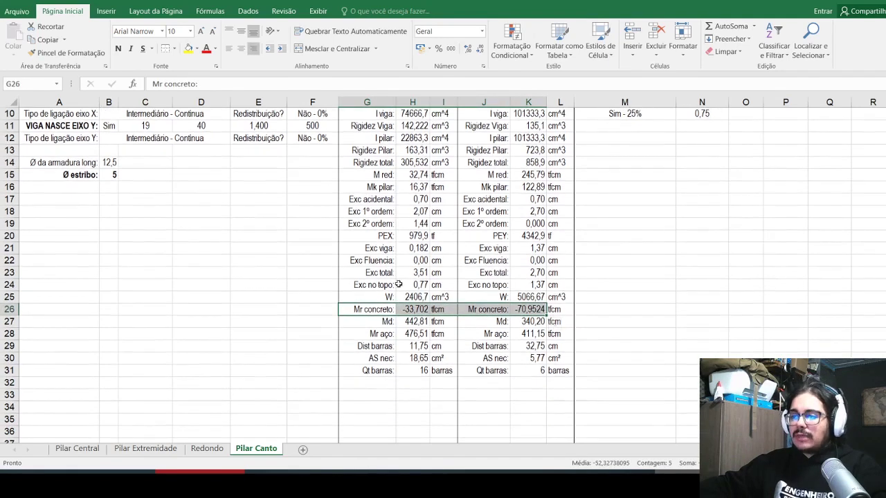
# Step: Add the right-aligned label "Md no topo:" in G32, below the EIXO X Qt barras row
pyautogui.click(404, 286)
pyautogui.moveTo(367, 322); pyautogui.dragTo(528, 321)
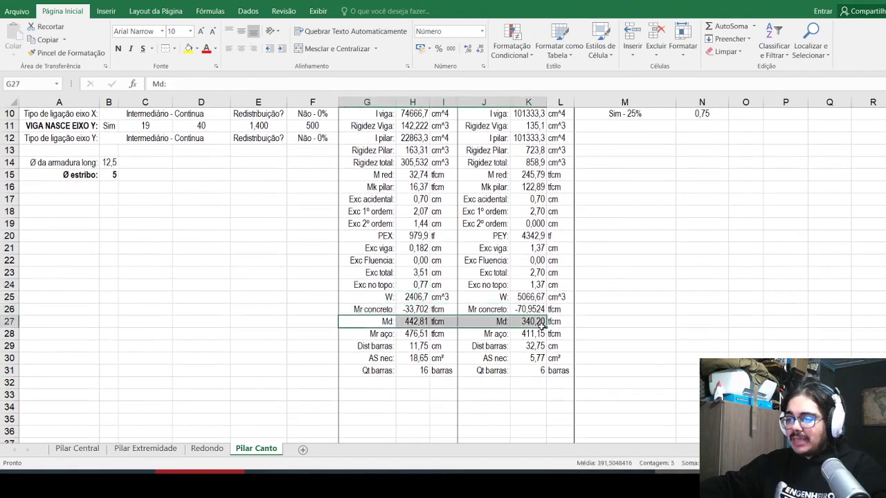
pyautogui.click(380, 385)
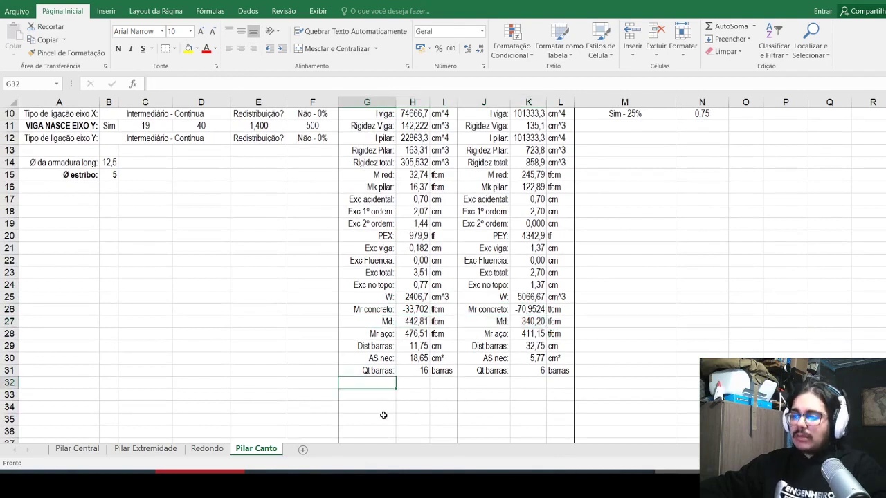
pyautogui.write('Md no topo:')
pyautogui.press('Return')
pyautogui.press('Up')
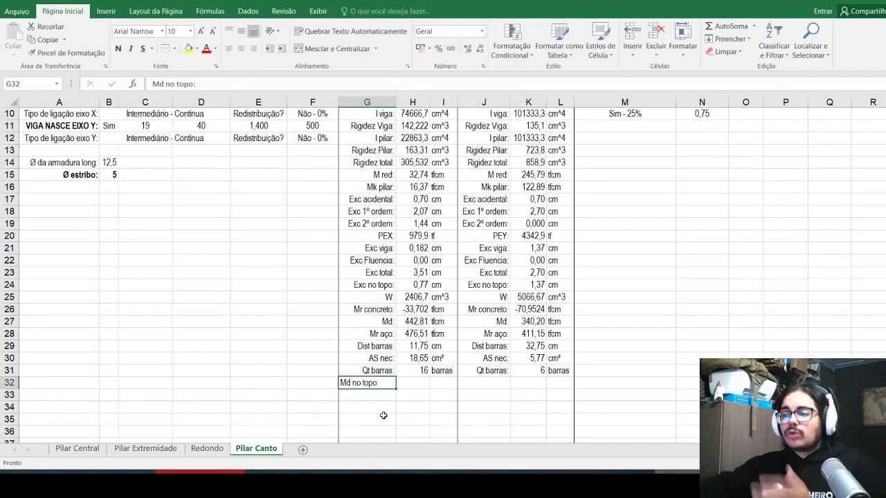
pyautogui.click(254, 48)
# Step: Copy the Md formula text =H5*H23 from H27 into H32 beside Md no topo
pyautogui.click(409, 383)
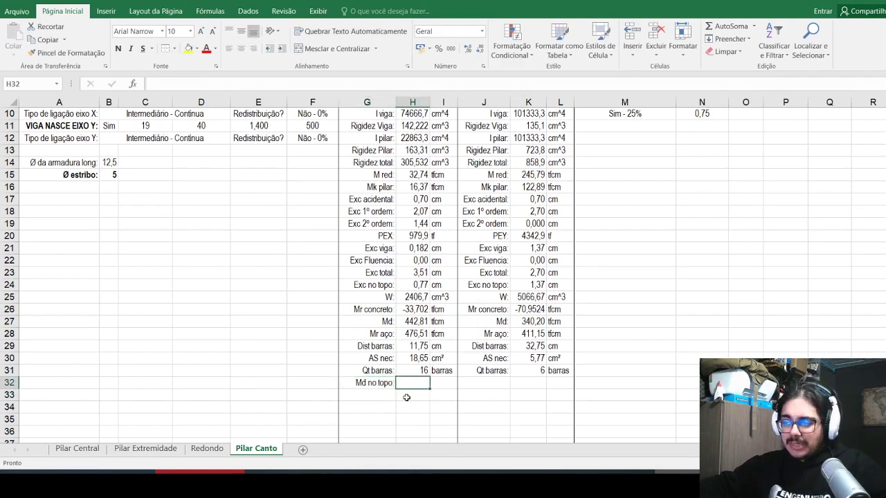
pyautogui.click(409, 320)
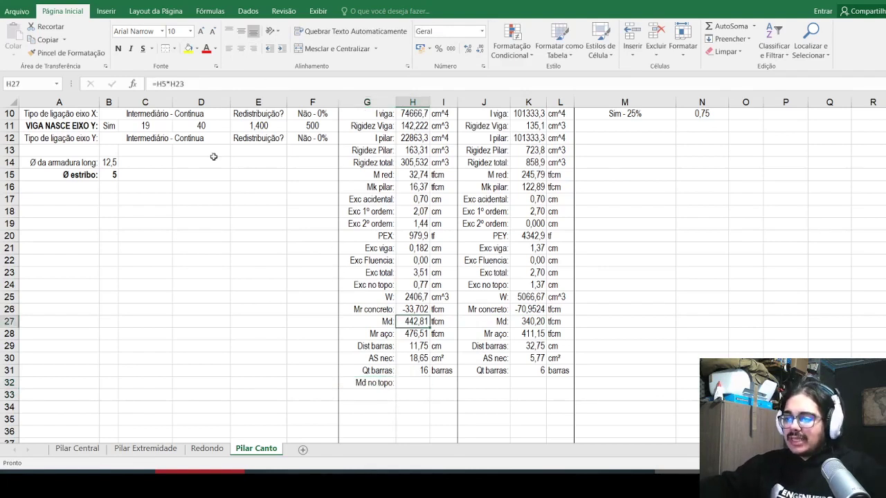
pyautogui.click(185, 81)
pyautogui.moveTo(185, 81); pyautogui.dragTo(1, 81)
pyautogui.hotkey('ctrl', 'c')
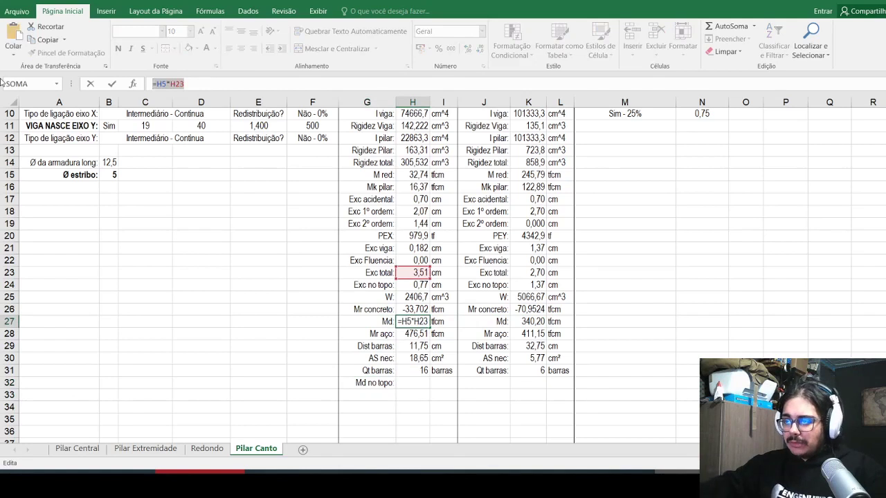
pyautogui.press('Return')
pyautogui.press('Down')
pyautogui.press('Down')
pyautogui.press('Down')
pyautogui.press('Down')
pyautogui.click(177, 84)
pyautogui.hotkey('ctrl', 'v')
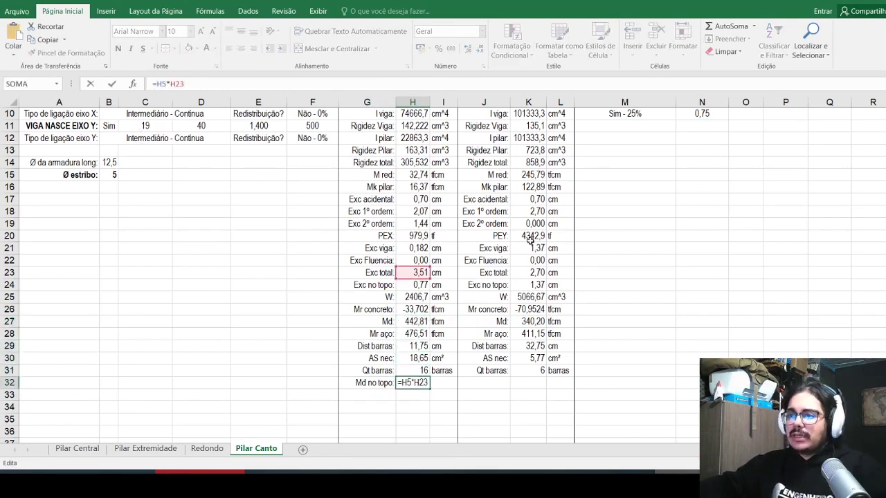
# Step: Change the H32 formula to =H5*H24 so it uses Exc no topo, and format the cell with two decimals
pyautogui.click(409, 269)
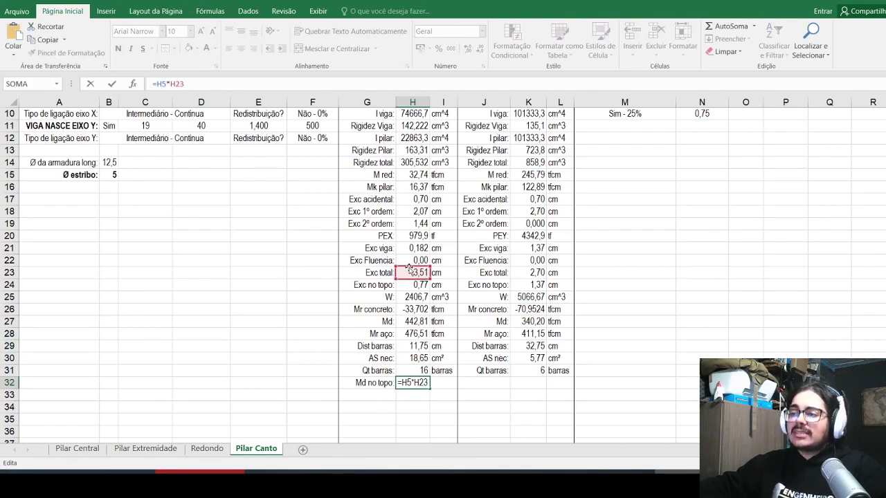
pyautogui.click(409, 284)
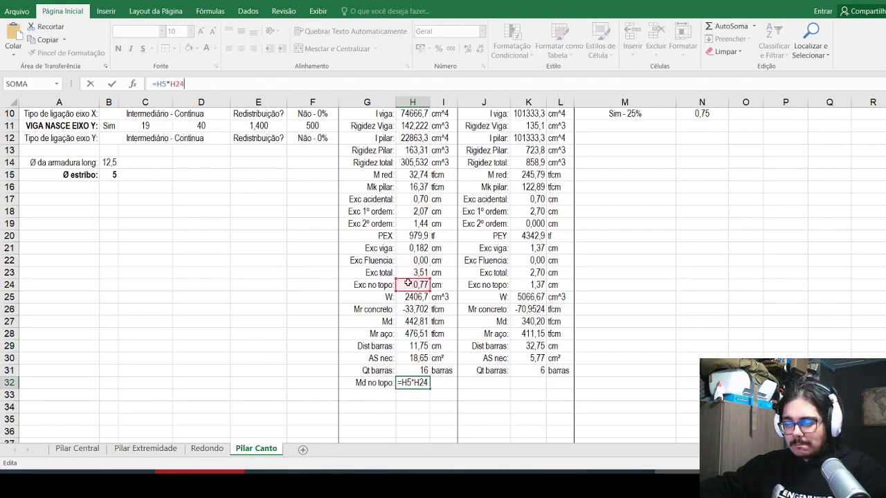
pyautogui.press('Return')
pyautogui.press('Up')
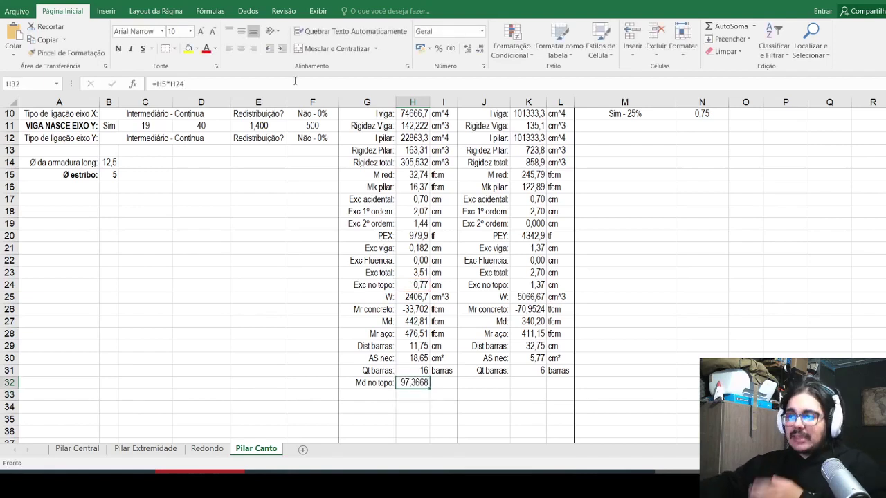
pyautogui.click(478, 49)
pyautogui.click(478, 48)
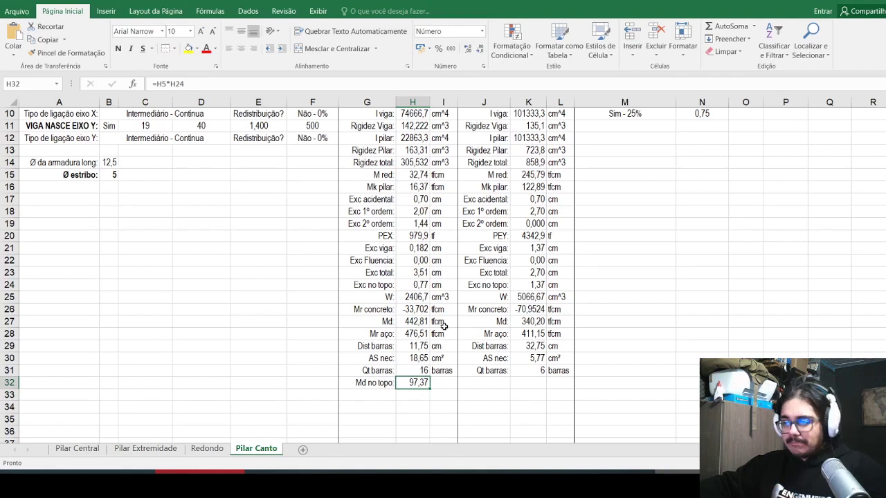
# Step: Copy the unit tfcm from I27 into I32 for the Md no topo row
pyautogui.click(450, 322)
pyautogui.hotkey('ctrl', 'c')
pyautogui.click(444, 381)
pyautogui.hotkey('ctrl', 'v')
pyautogui.press('Escape')
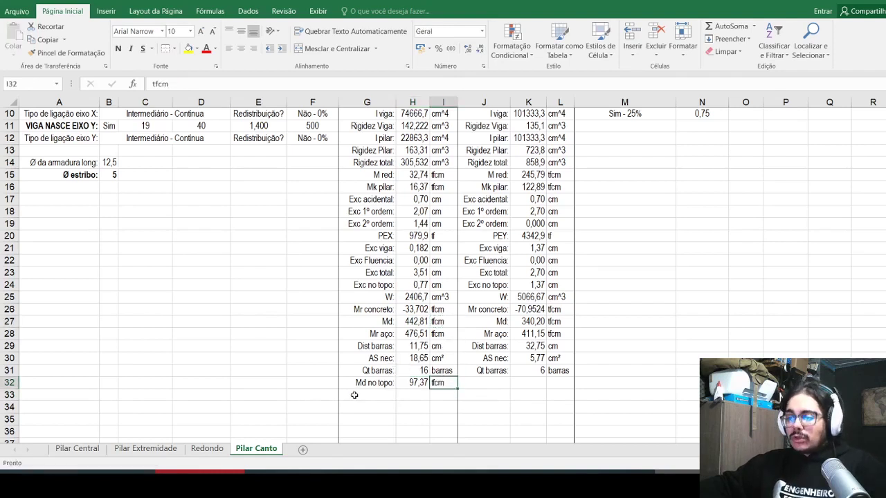
# Step: Add the right-aligned label "Mr aço:" in G33, below Md no topo
pyautogui.click(354, 395)
pyautogui.write('Mr')
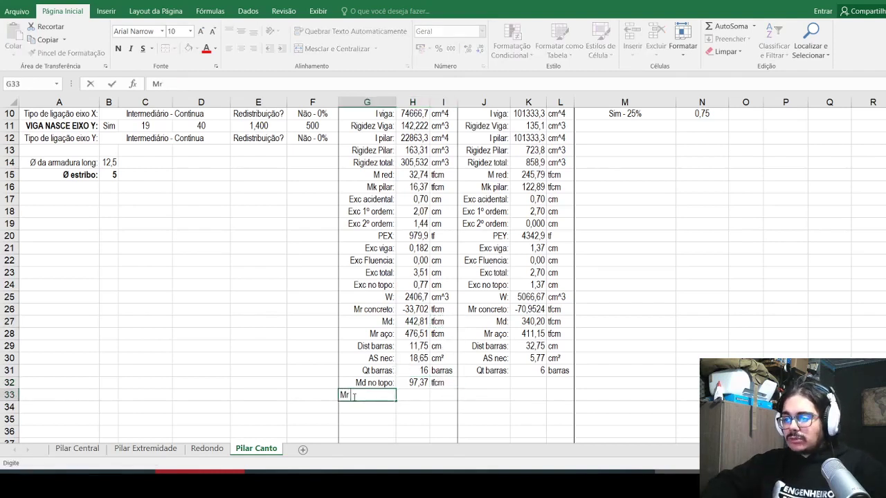
pyautogui.write(' aço:')
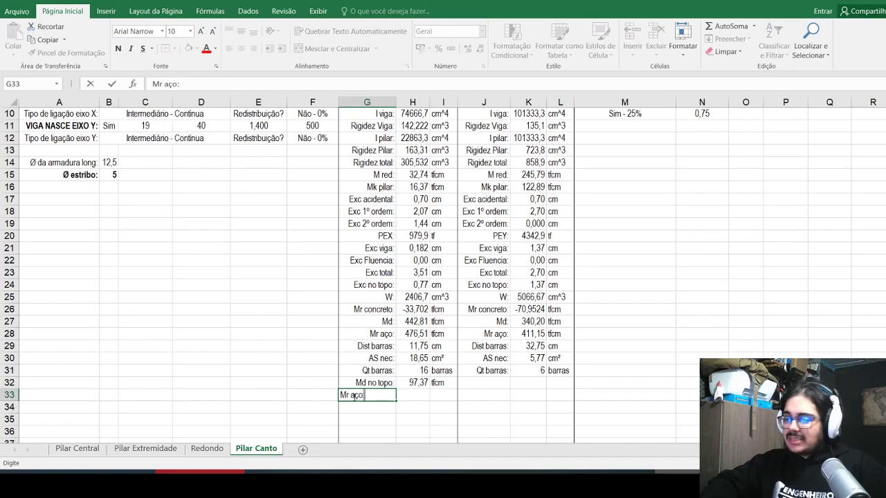
pyautogui.press('Return')
pyautogui.click(354, 396)
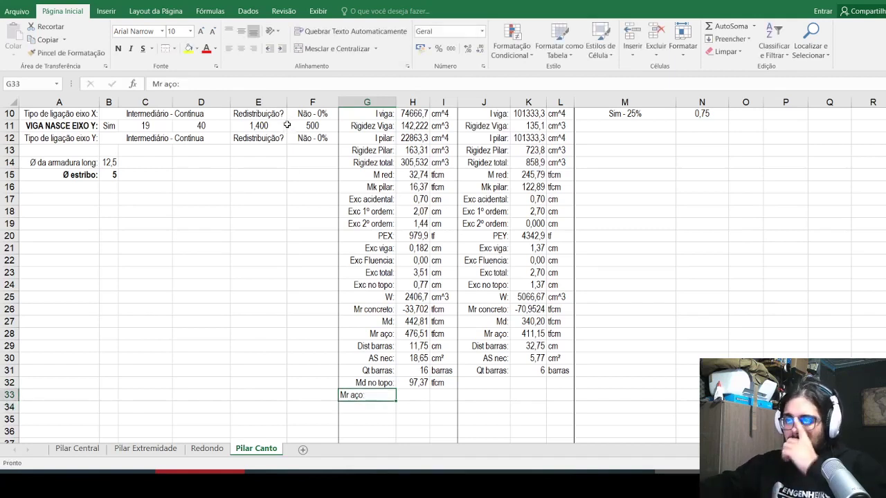
pyautogui.click(253, 49)
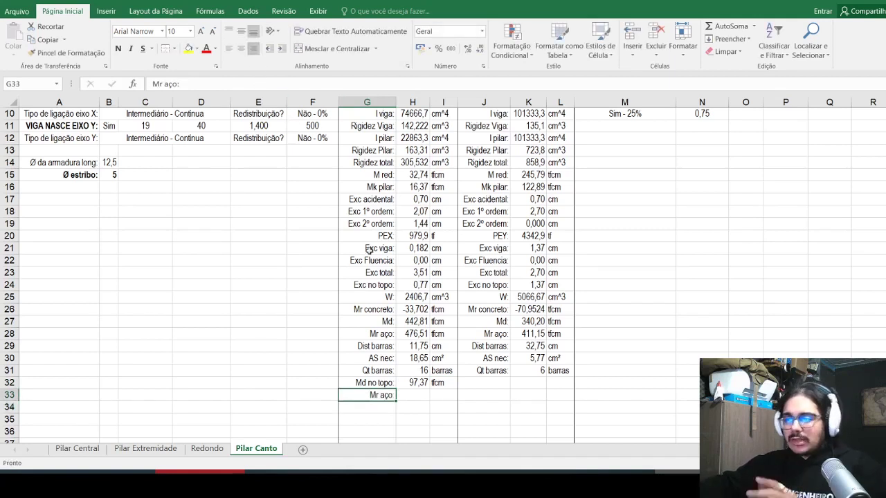
pyautogui.click(412, 334)
pyautogui.doubleClick(412, 334)
pyautogui.click(413, 358)
pyautogui.press('Down')
pyautogui.press('Down')
pyautogui.press('Down')
pyautogui.click(178, 87)
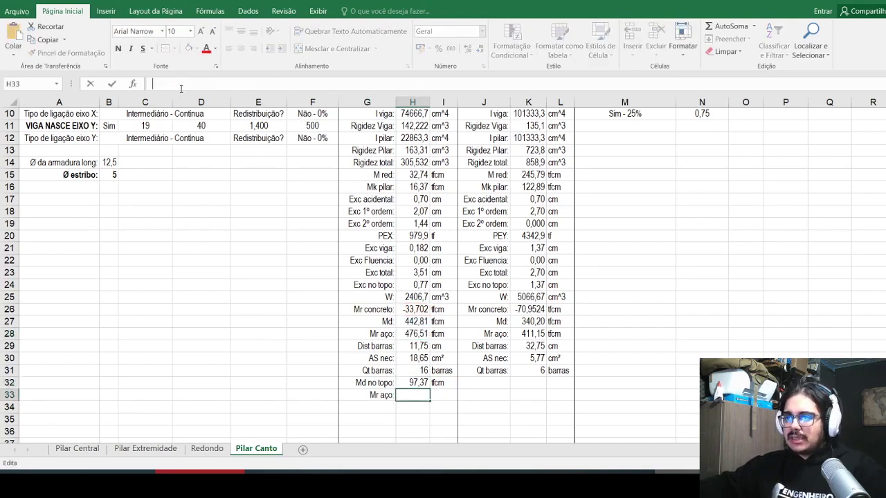
# Step: Copy the Mr aço formula text =H27-H26 from H28 into H33
pyautogui.click(413, 333)
pyautogui.press('F2')
pyautogui.click(162, 83)
pyautogui.moveTo(210, 86); pyautogui.dragTo(148, 87)
pyautogui.press('Escape')
pyautogui.press('Down')
pyautogui.press('Down')
pyautogui.press('Down')
pyautogui.press('Down')
pyautogui.press('Down')
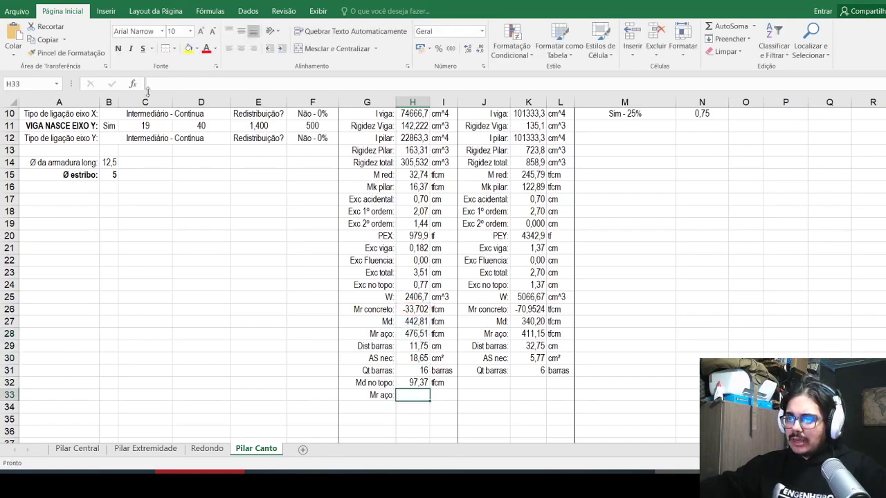
pyautogui.press('F2')
pyautogui.hotkey('ctrl', 'v')
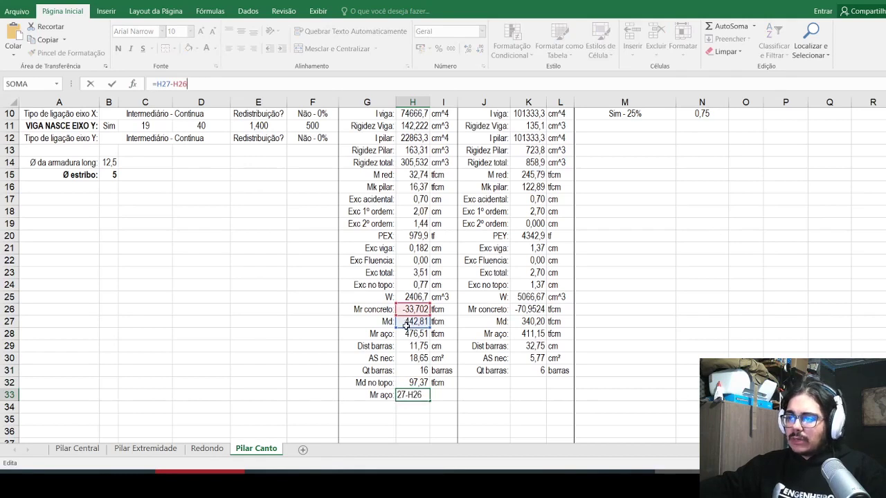
# Step: Redirect the Md reference in the H33 formula from H27 to Md no topo in H32, and enter the unit "tfcm" in I33
pyautogui.moveTo(407, 329); pyautogui.dragTo(400, 382)
pyautogui.press('Return')
pyautogui.press('Up')
pyautogui.press('Right')
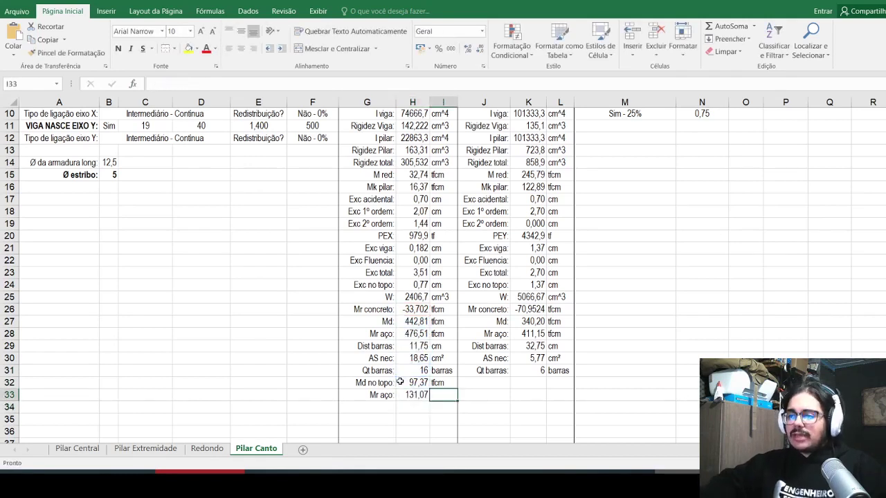
pyautogui.write('tfcm')
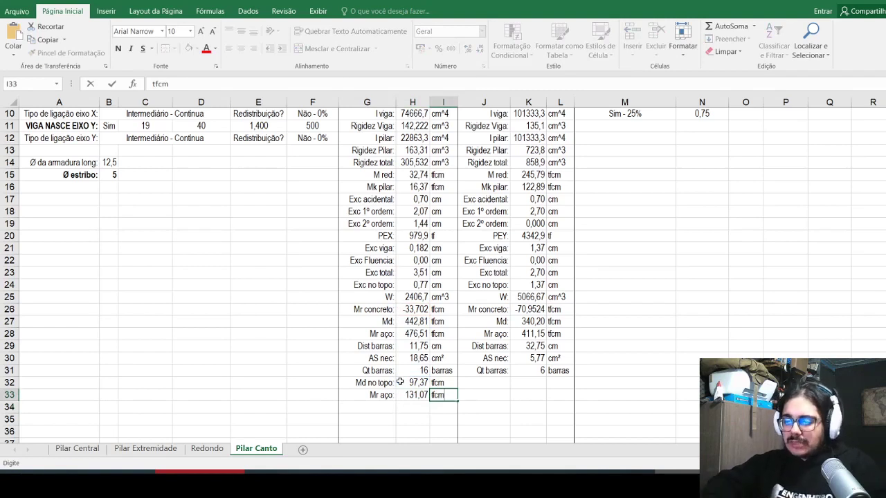
pyautogui.press('Return')
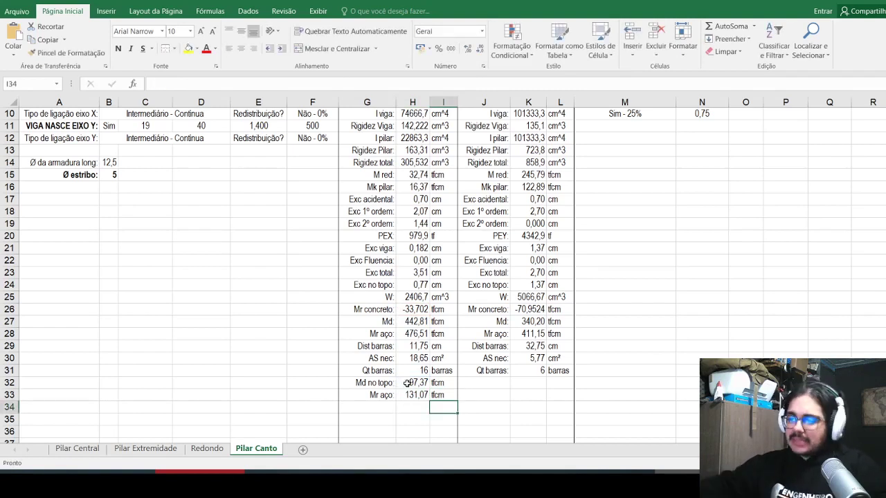
# Step: Copy the EIXO X AS nec row, G30:I30, into G34:I34 below the Mr aço row for the column top
pyautogui.scroll(-1, 357, 367)
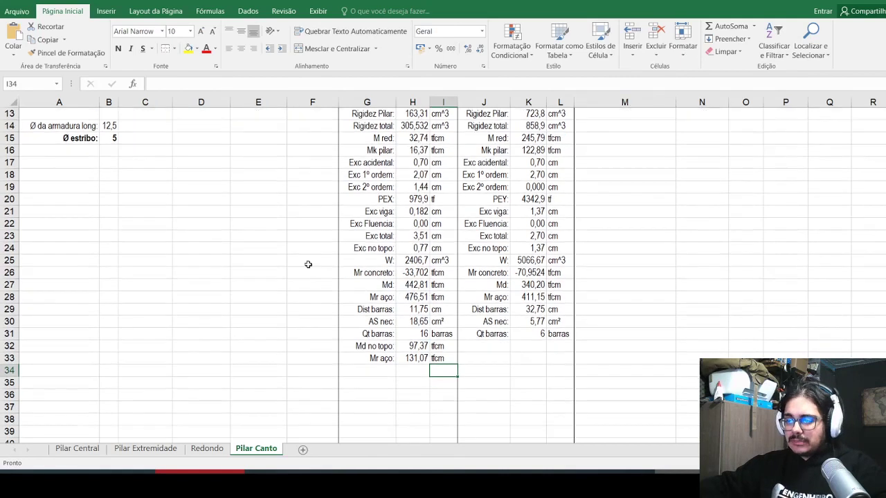
pyautogui.moveTo(372, 312); pyautogui.dragTo(438, 310)
pyautogui.moveTo(374, 322); pyautogui.dragTo(441, 324)
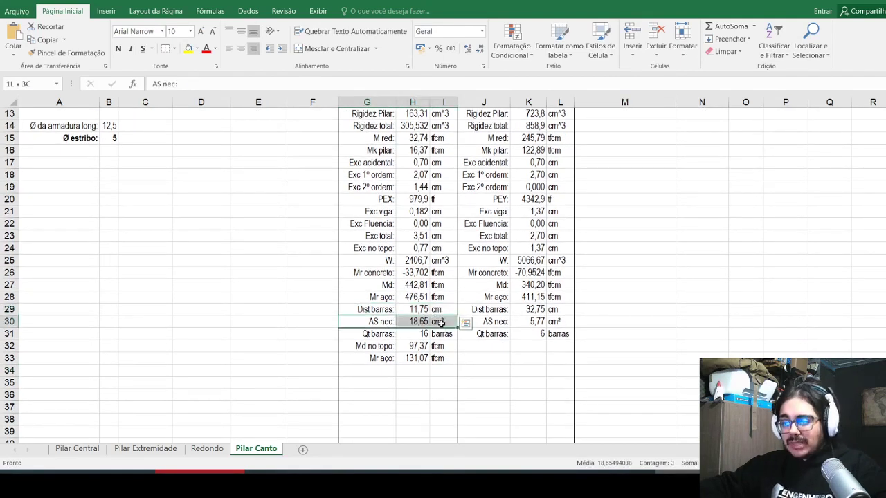
pyautogui.click(378, 369)
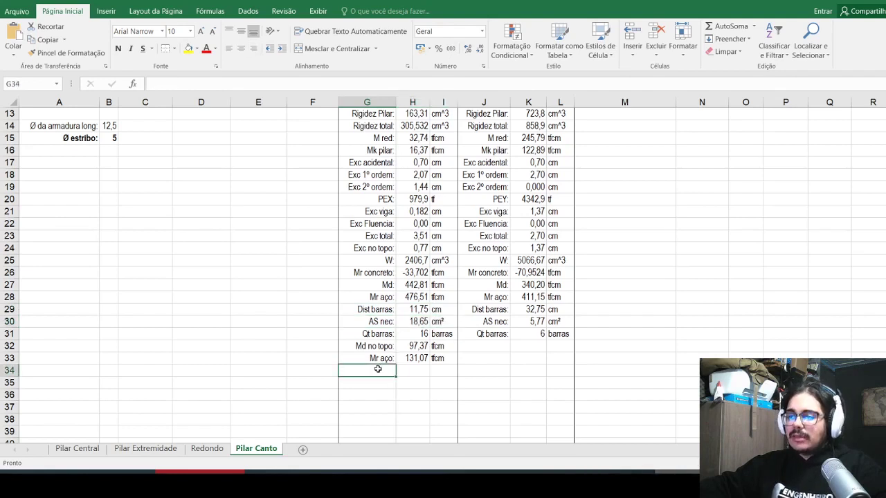
pyautogui.moveTo(374, 322); pyautogui.dragTo(443, 323)
pyautogui.hotkey('ctrl', 'c')
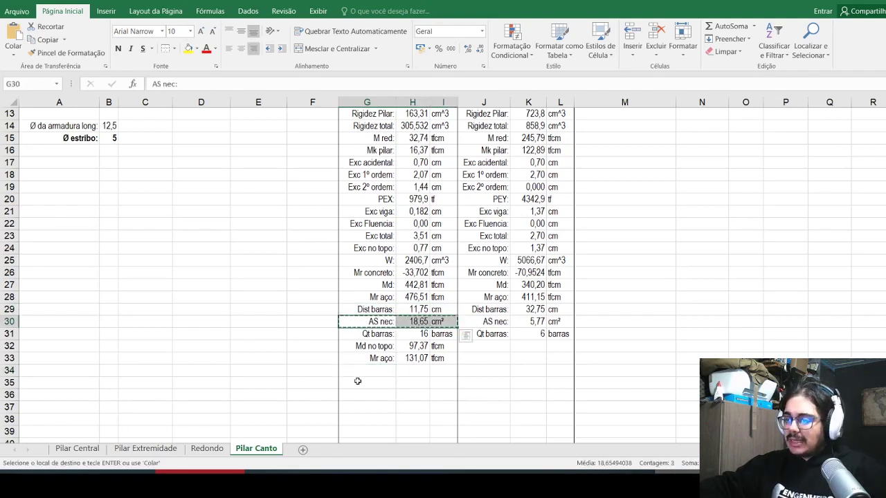
pyautogui.click(377, 372)
pyautogui.press('Return')
# Step: Replace the H34 AS nec formula with the one from H30, redirected to the Mr aço in H33: =H33/H29*2/H2
pyautogui.click(415, 322)
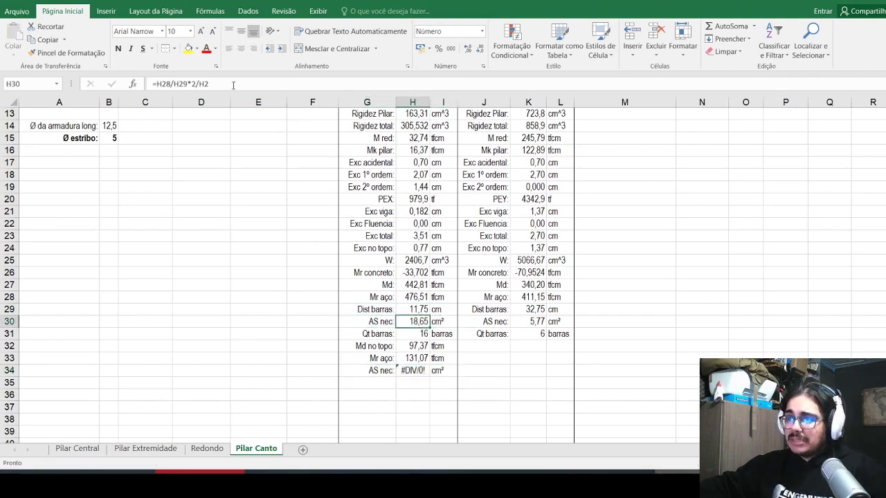
pyautogui.click(233, 85)
pyautogui.press('Escape')
pyautogui.press('Down')
pyautogui.press('Down')
pyautogui.press('Down')
pyautogui.press('Down')
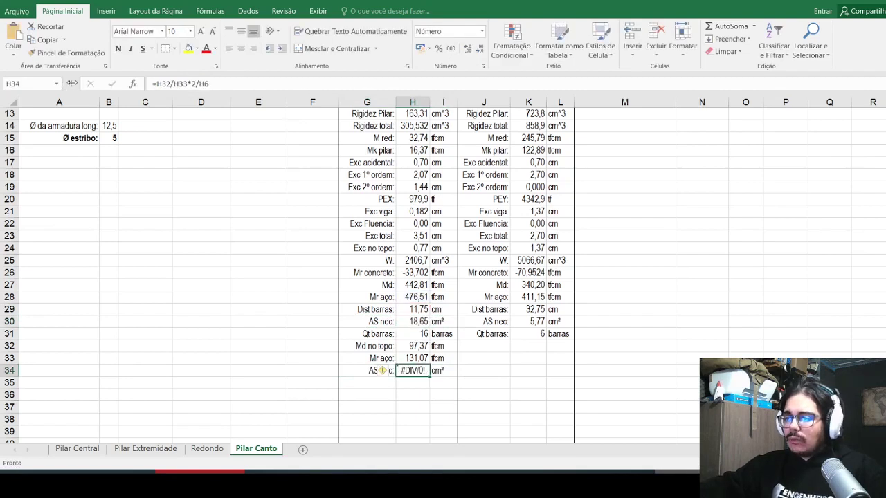
pyautogui.moveTo(153, 84); pyautogui.dragTo(209, 84)
pyautogui.hotkey('ctrl', 'v')
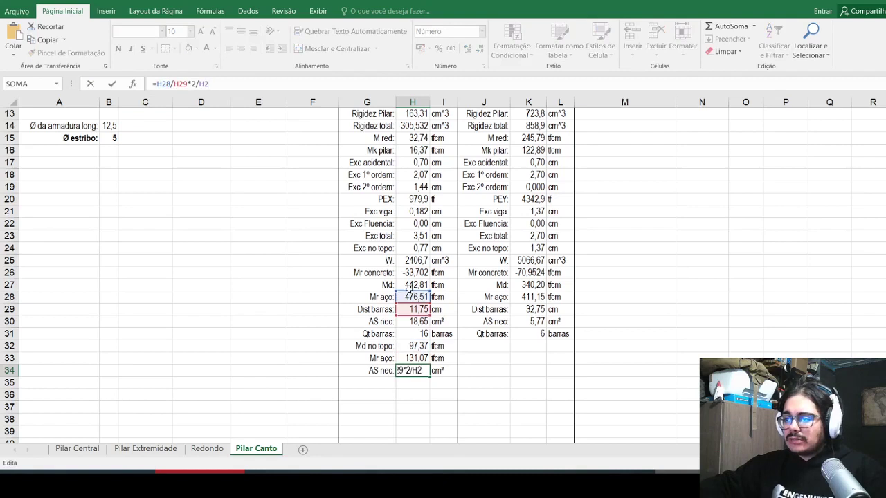
pyautogui.moveTo(409, 292); pyautogui.dragTo(404, 355)
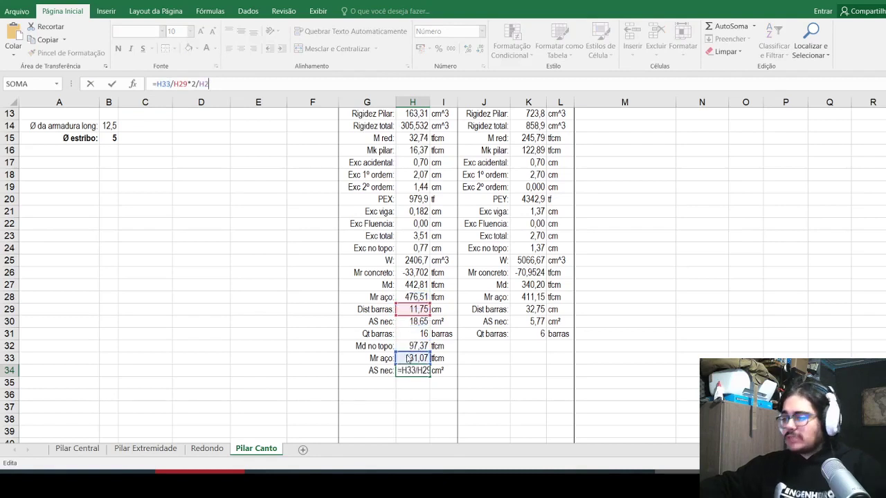
pyautogui.press('Return')
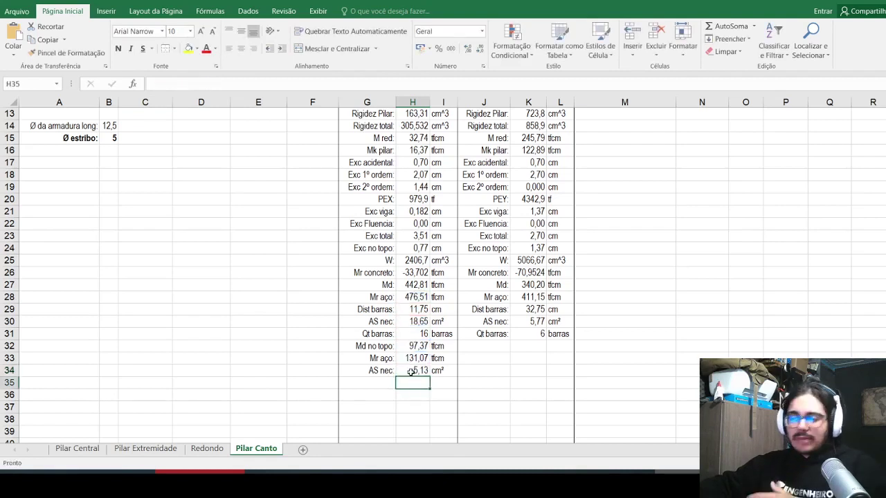
# Step: Copy the EIXO X Qt barras row, G31:I31, into G35:I35 below the new AS nec row
pyautogui.click(411, 371)
pyautogui.moveTo(386, 334); pyautogui.dragTo(443, 335)
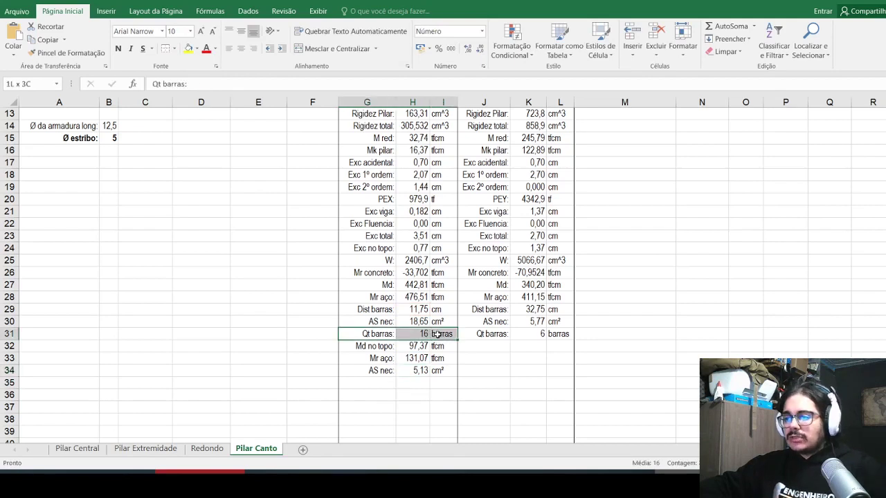
pyautogui.hotkey('ctrl', 'c')
pyautogui.click(387, 383)
pyautogui.hotkey('ctrl', 'v')
pyautogui.click(408, 383)
pyautogui.moveTo(372, 84); pyautogui.dragTo(1, 87)
pyautogui.hotkey('ctrl', 'c')
pyautogui.press('Return')
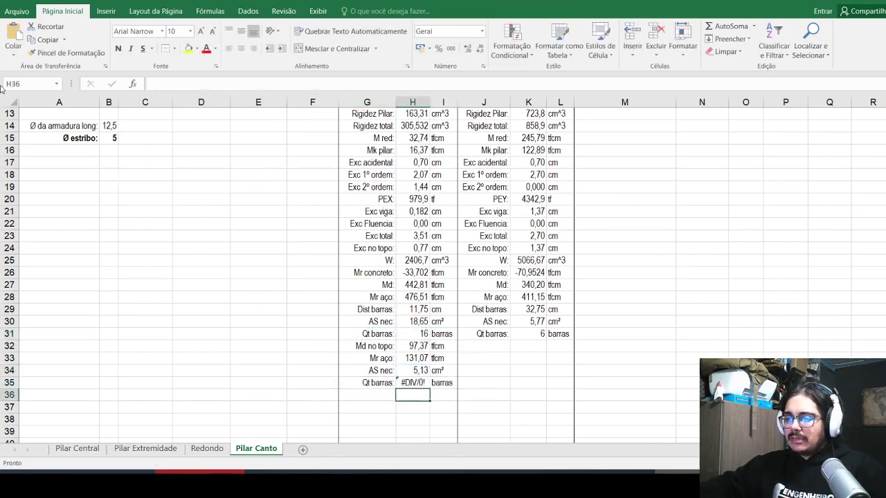
# Step: Replace the H35 Qt barras formula with the one from H31, redirected to the AS nec in H34: =ARREDONDAR.PARA.CIMA(H34/(B14^2*3,141592/400)/2;0)*2
pyautogui.click(412, 334)
pyautogui.moveTo(372, 84); pyautogui.dragTo(6, 84)
pyautogui.hotkey('ctrl', 'c')
pyautogui.press('Return')
pyautogui.press('Return')
pyautogui.press('Down')
pyautogui.press('Down')
pyautogui.press('F2')
pyautogui.hotkey('shift', 'Home')
pyautogui.hotkey('ctrl', 'v')
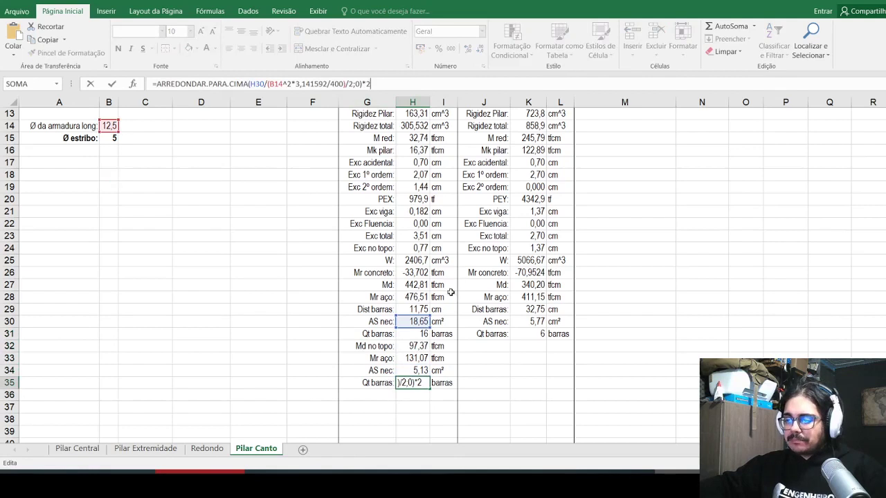
pyautogui.moveTo(416, 322); pyautogui.dragTo(413, 370)
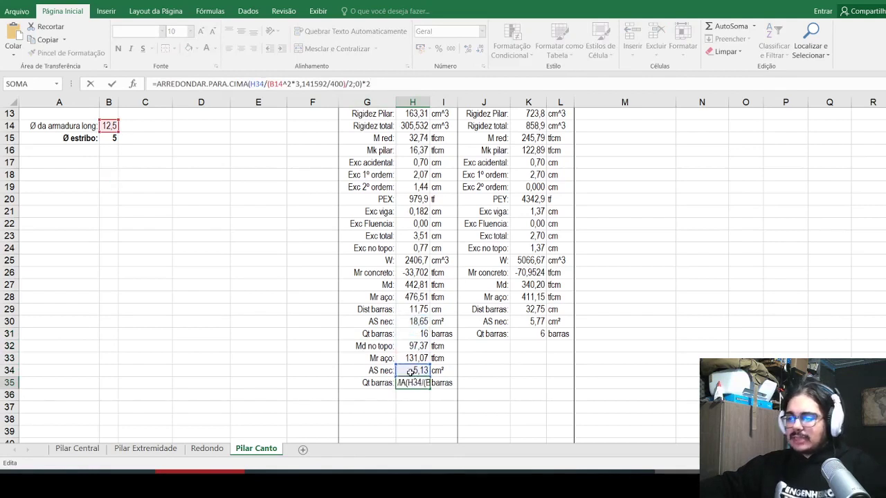
pyautogui.press('Return')
# Step: Enter the label "Md no topo:" in J32 of the EIXO Y block and align it right
pyautogui.click(484, 345)
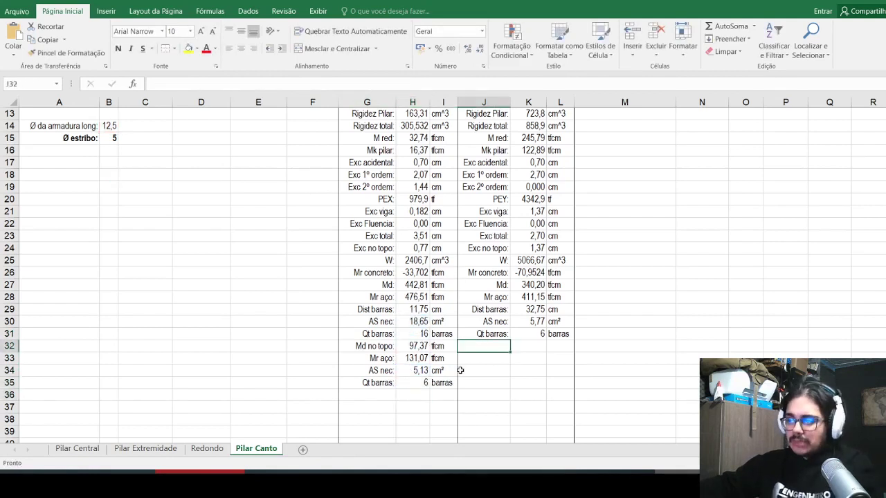
pyautogui.write('Md:')
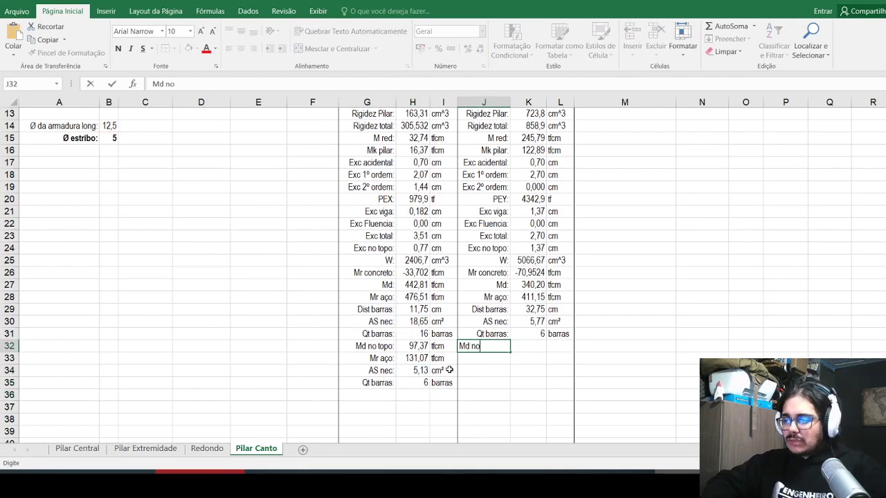
pyautogui.write('po:')
pyautogui.press('Return')
pyautogui.press('Up')
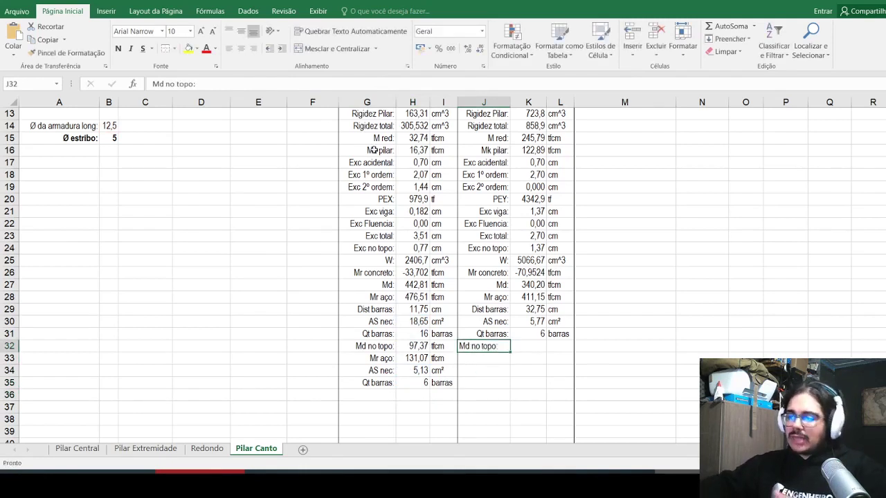
pyautogui.click(253, 49)
# Step: Copy the EIXO X Md no topo formula from H32 into K32 and its unit from I32 into L32
pyautogui.click(402, 343)
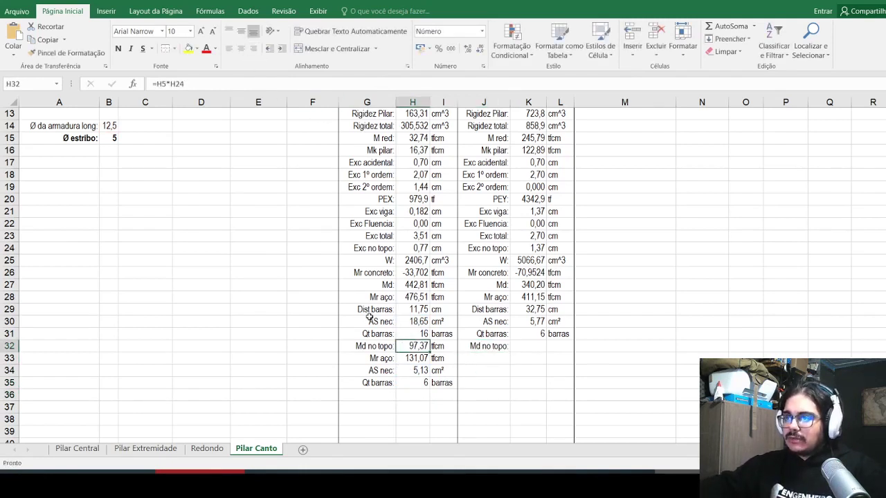
pyautogui.hotkey('ctrl', 'c')
pyautogui.click(528, 346)
pyautogui.press('Return')
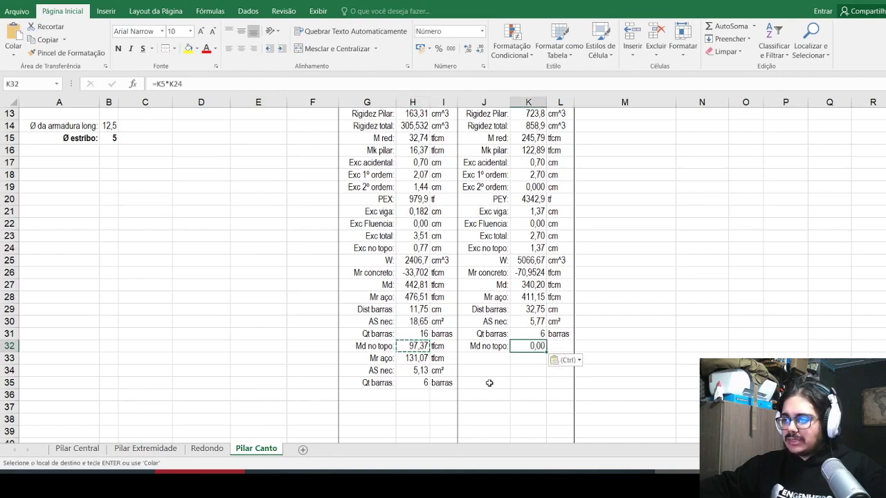
pyautogui.click(432, 346)
pyautogui.hotkey('ctrl', 'c')
pyautogui.click(560, 346)
pyautogui.hotkey('ctrl', 'v')
pyautogui.press('Return')
# Step: Redirect the K5 reference in the K32 Md no topo formula to Nd in H5, giving =H5*K24
pyautogui.click(529, 223)
pyautogui.click(536, 345)
pyautogui.click(181, 84)
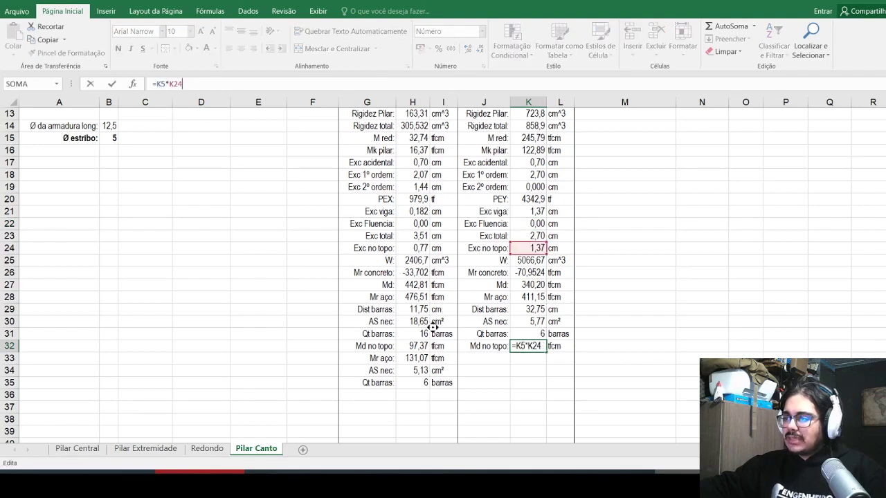
pyautogui.scroll(4, 433, 327)
pyautogui.moveTo(535, 159); pyautogui.dragTo(422, 162)
pyautogui.press('Return')
pyautogui.scroll(-1, 459, 333)
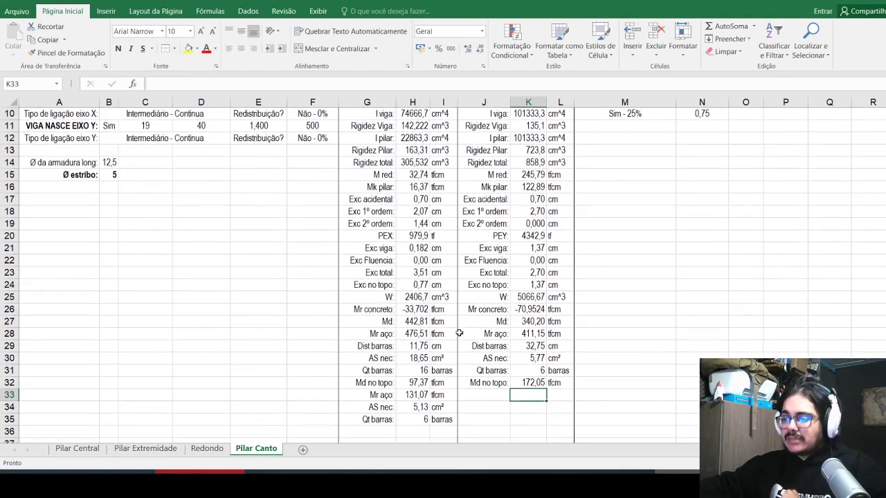
# Step: Copy the EIXO X column-top Mr aço row, G33:I33, into J33:L33 for EIXO Y
pyautogui.moveTo(374, 396); pyautogui.dragTo(436, 396)
pyautogui.hotkey('ctrl', 'c')
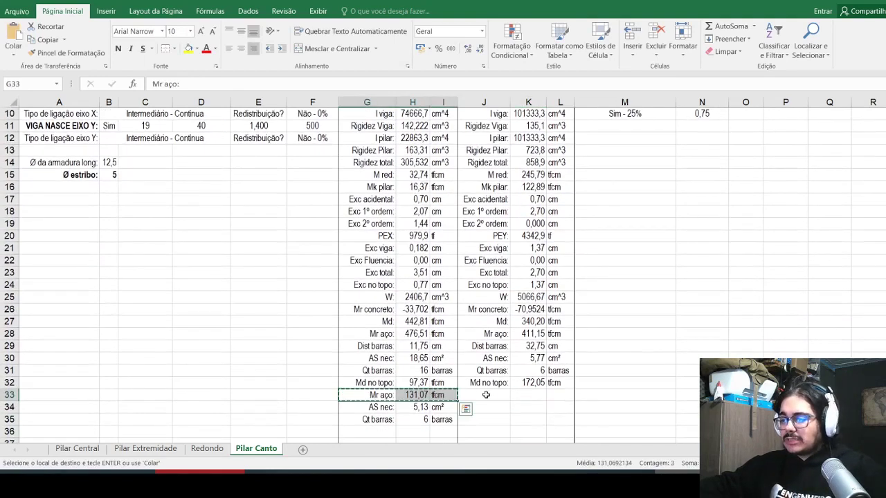
pyautogui.click(479, 399)
pyautogui.hotkey('ctrl', 'v')
pyautogui.press('Escape')
pyautogui.click(528, 397)
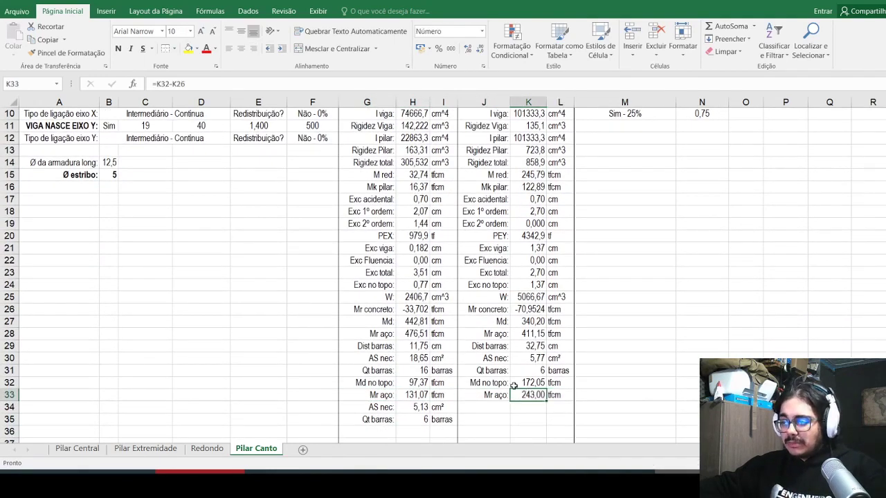
# Step: Copy the EIXO X column-top AS nec row, G34:I34, into J34:L34 for EIXO Y
pyautogui.scroll(-1, 383, 352)
pyautogui.moveTo(378, 371); pyautogui.dragTo(441, 373)
pyautogui.hotkey('ctrl', 'c')
pyautogui.click(478, 370)
pyautogui.hotkey('ctrl', 'v')
pyautogui.press('Escape')
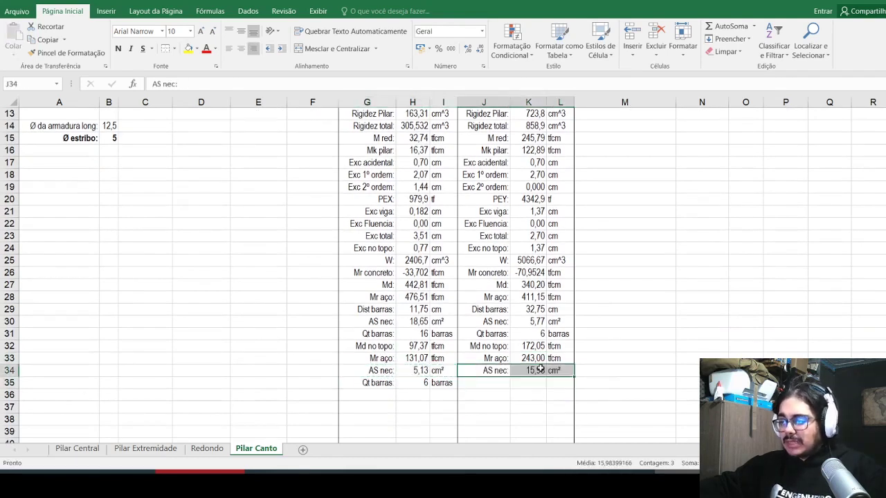
# Step: Redirect the K2 reference in the K34 AS nec formula to FYD in H2, giving =K33/K29*2/H2
pyautogui.click(533, 371)
pyautogui.click(250, 84)
pyautogui.scroll(4, 311, 256)
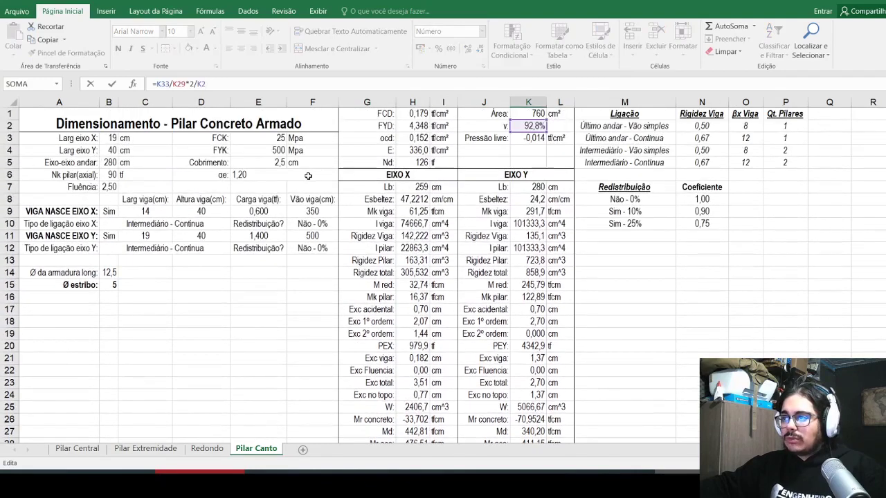
pyautogui.scroll(-1, 308, 176)
pyautogui.scroll(1, 415, 160)
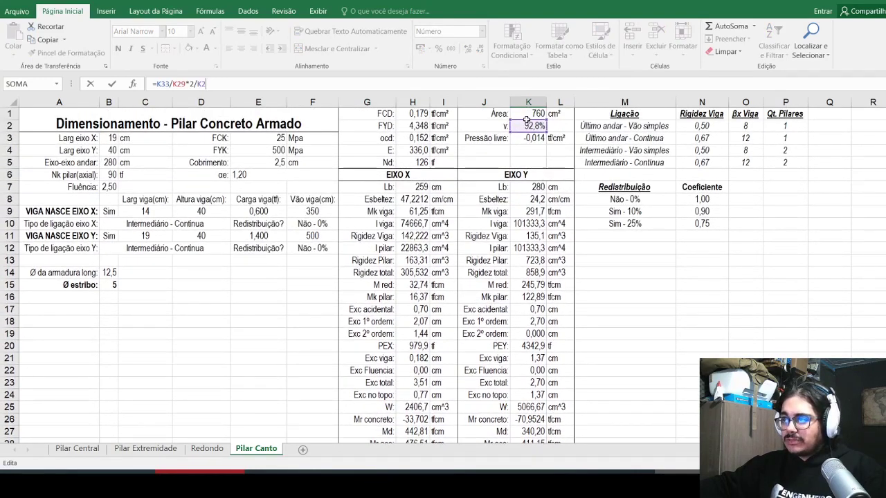
pyautogui.click(413, 126)
pyautogui.press('Return')
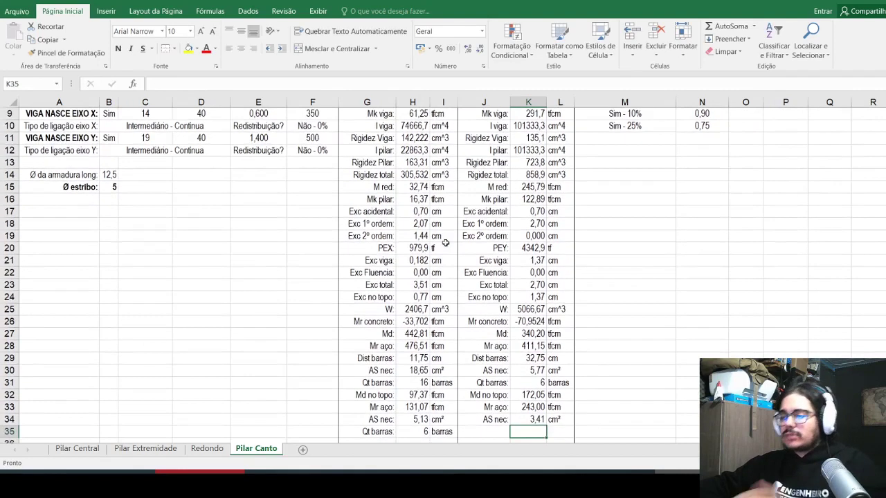
pyautogui.scroll(-1, 445, 243)
pyautogui.click(532, 370)
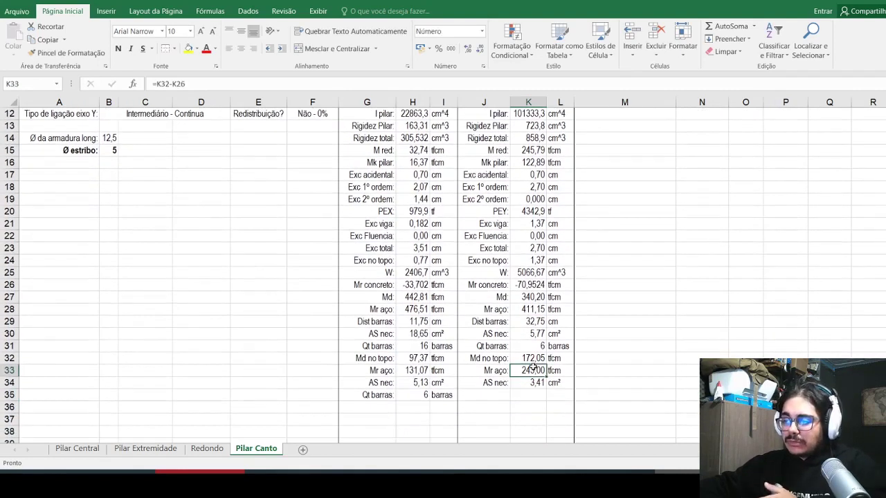
pyautogui.click(531, 382)
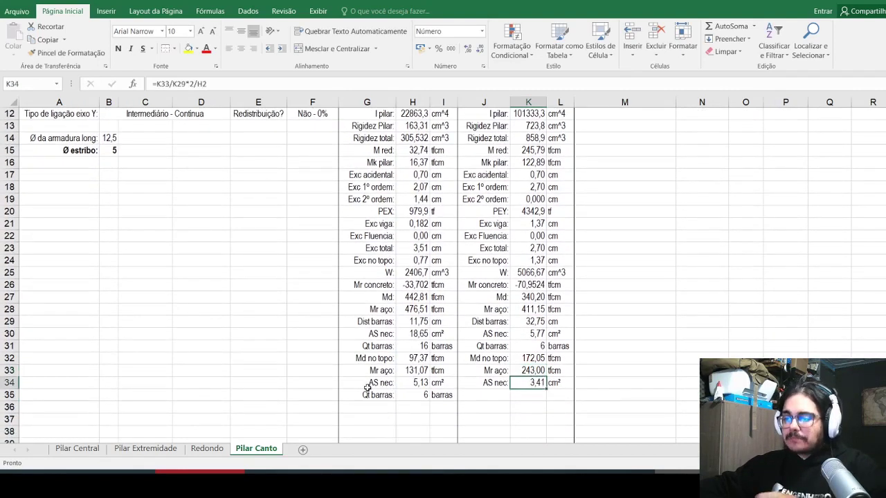
# Step: Copy the EIXO X column-top Qt barras row, G35:I35, into J35:L35 for EIXO Y
pyautogui.moveTo(367, 383); pyautogui.dragTo(446, 395)
pyautogui.hotkey('ctrl', 'c')
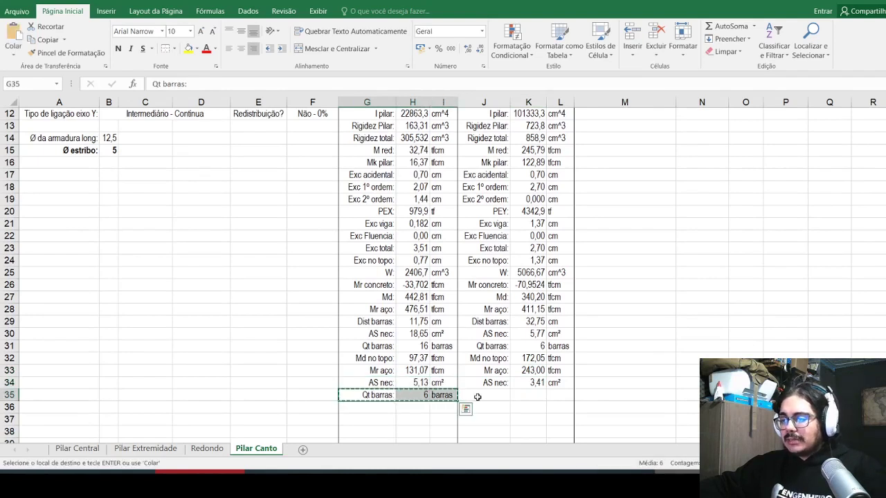
pyautogui.click(478, 396)
pyautogui.press('Return')
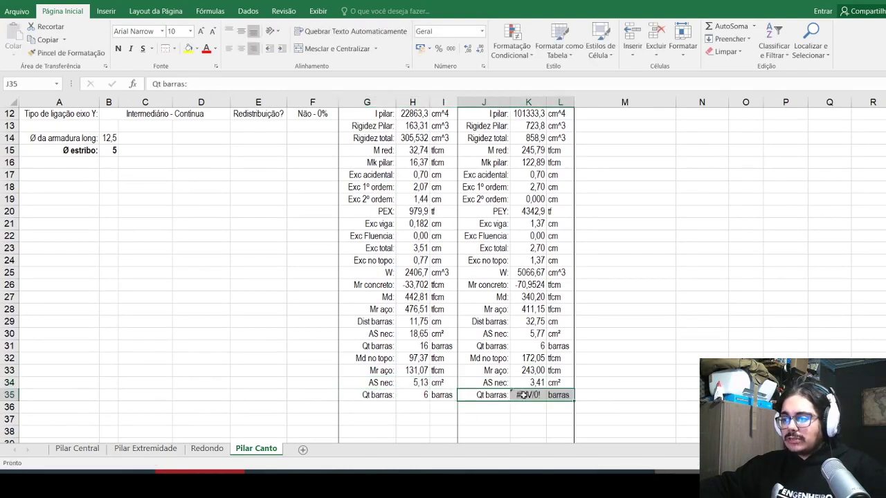
# Step: Redirect the E14 reference in the K35 Qt barras formula to the longitudinal bar diameter in B14
pyautogui.click(521, 394)
pyautogui.press('F2')
pyautogui.scroll(2, 276, 226)
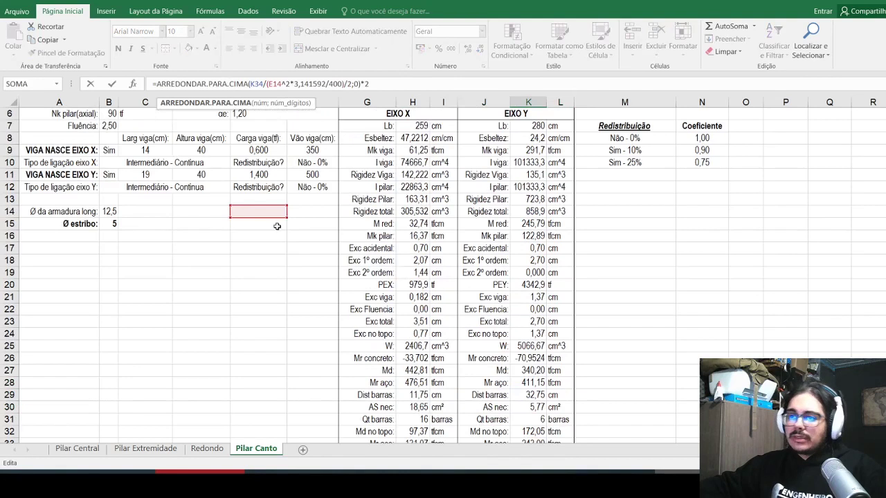
pyautogui.moveTo(270, 210); pyautogui.dragTo(109, 212)
pyautogui.press('Return')
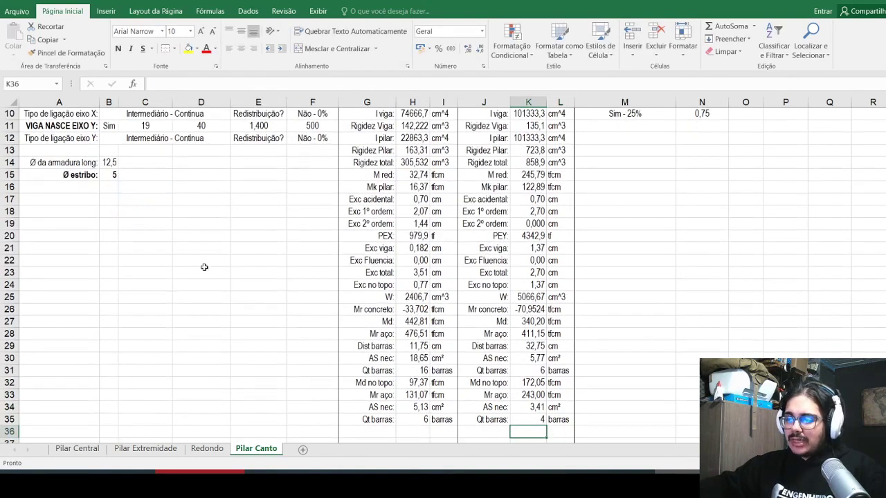
# Step: Add a top border to the Md no topo row, G32:L32, separating the column-top results
pyautogui.scroll(-1, 321, 320)
pyautogui.moveTo(325, 394); pyautogui.dragTo(493, 394)
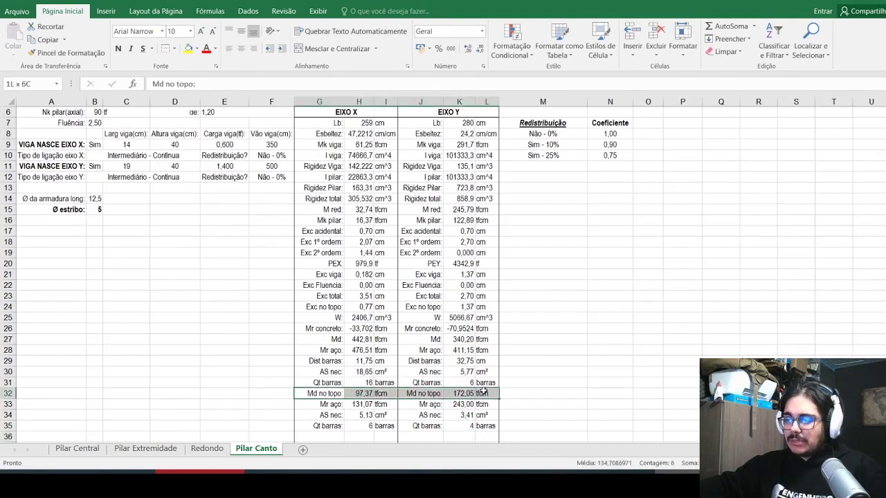
pyautogui.click(165, 48)
pyautogui.scroll(-1, 267, 195)
# Step: Add a bottom border to the last Qt barras row, G35:L35, closing both axis blocks
pyautogui.click(328, 393)
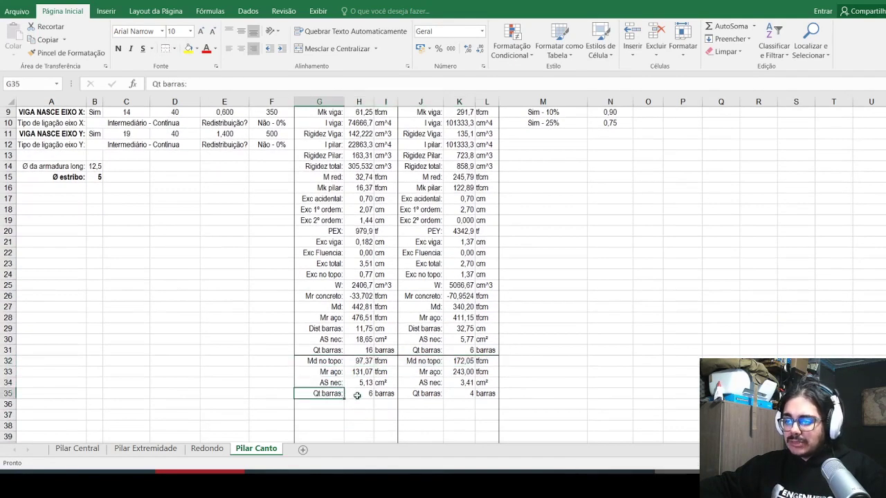
pyautogui.moveTo(328, 394); pyautogui.dragTo(484, 394)
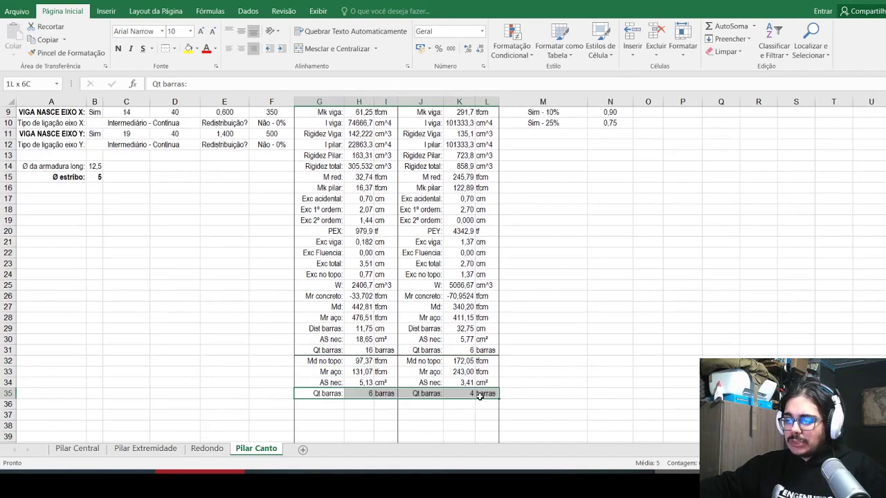
pyautogui.click(174, 49)
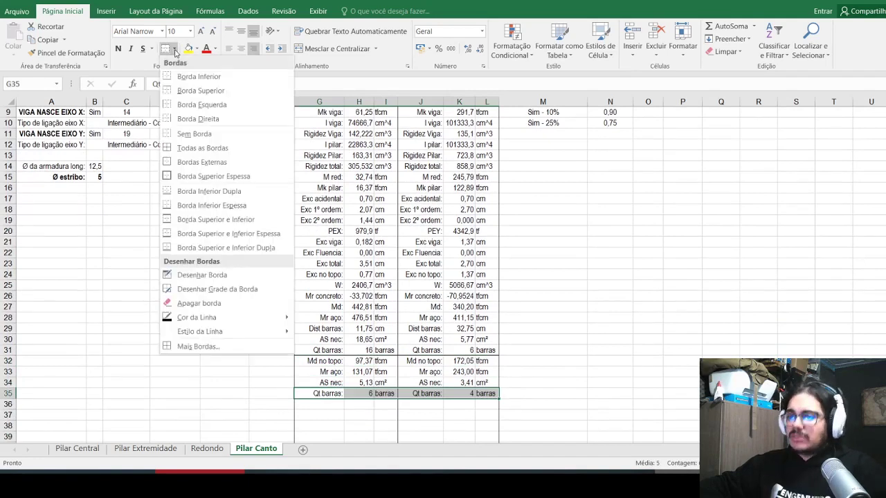
pyautogui.click(198, 77)
pyautogui.click(211, 254)
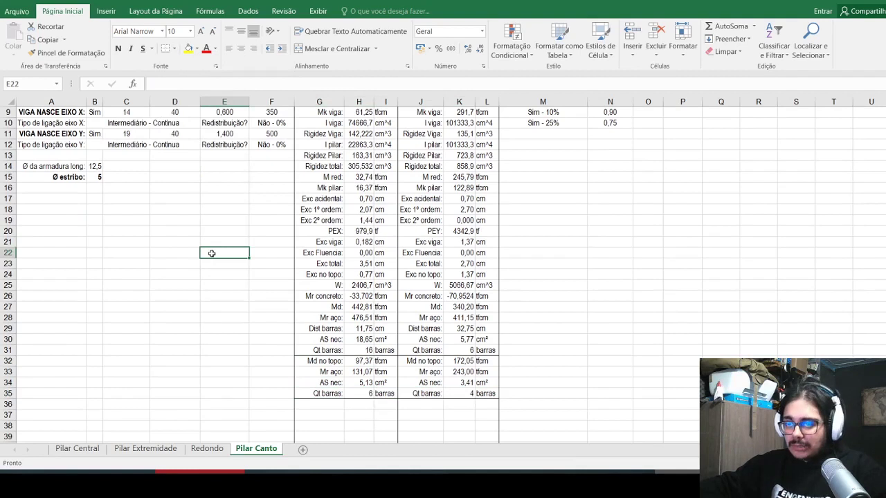
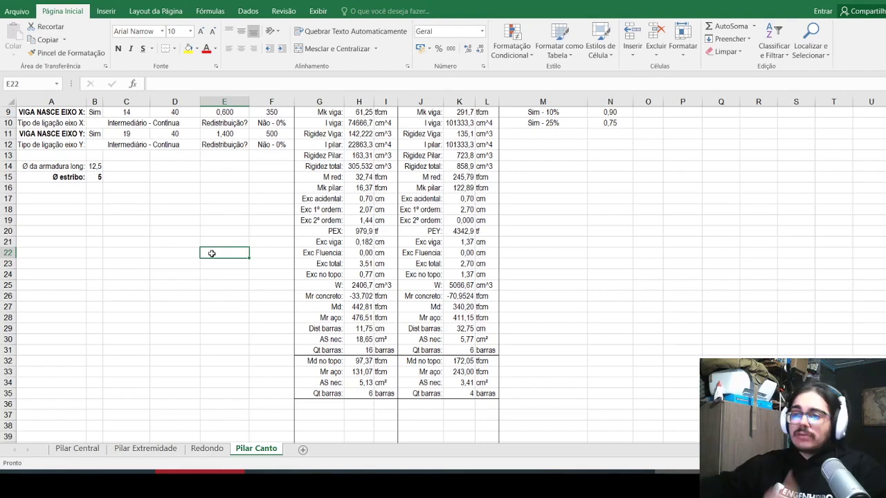
# Step: Enter the label "AS mínimo:" in J4, below Pressão livre
pyautogui.scroll(1, 184, 248)
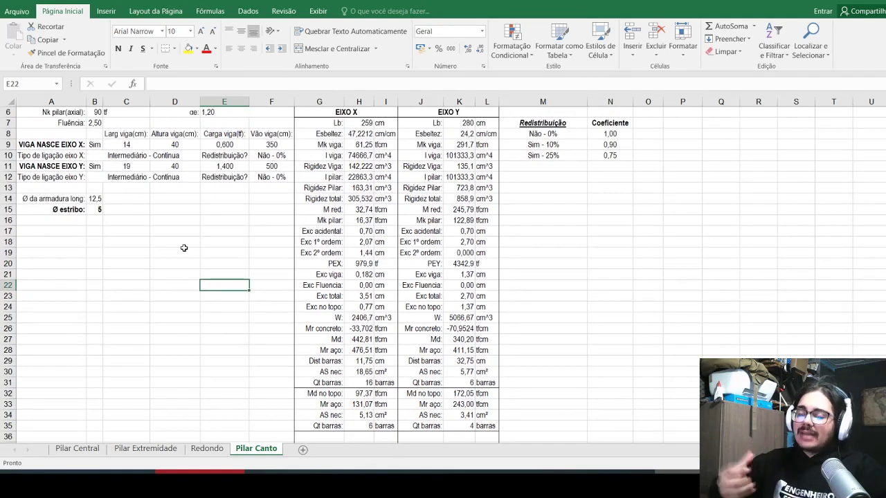
pyautogui.scroll(2, 245, 229)
pyautogui.click(442, 145)
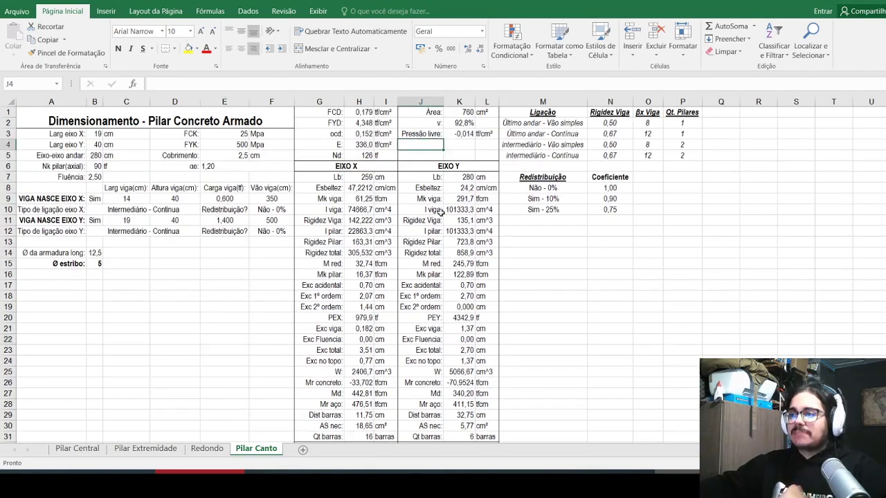
pyautogui.write('AS mínimo:')
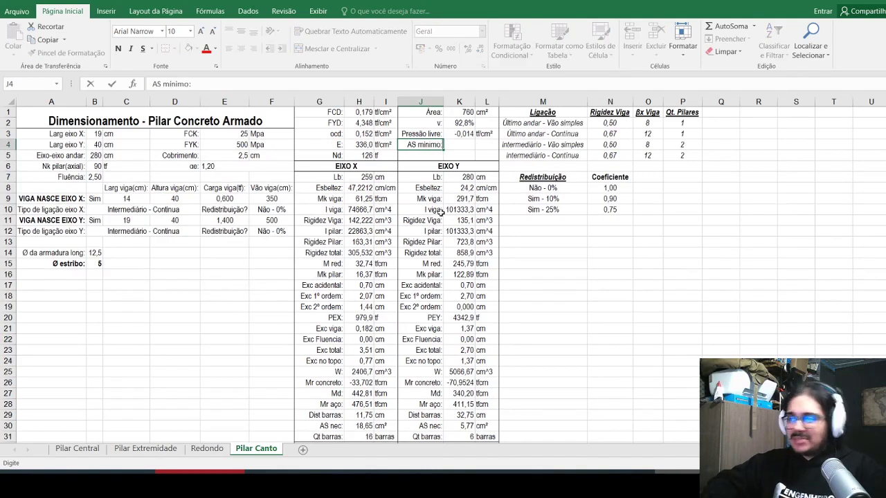
pyautogui.press('Tab')
# Step: Calculate AS mínimo in K4 from the area with =K1*0,4/100, and enter the unit "cm²" in L4
pyautogui.write('=')
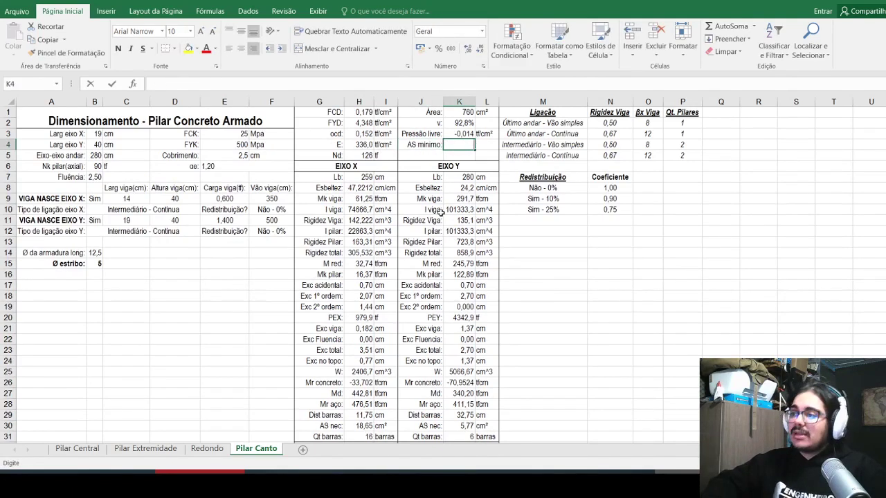
pyautogui.click(449, 114)
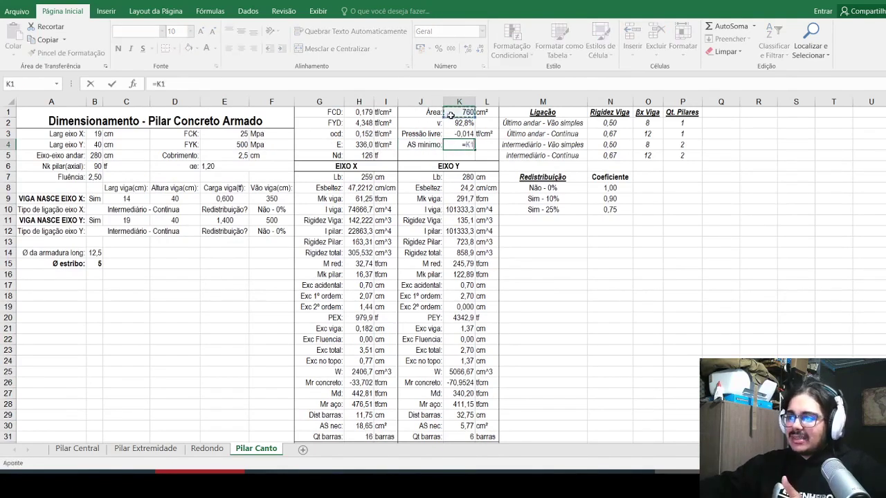
pyautogui.write('*0,004')
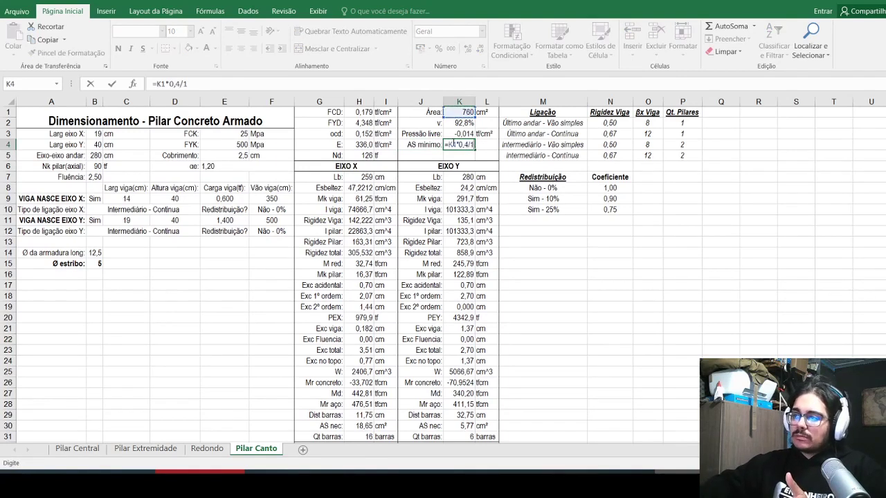
pyautogui.press('Return')
pyautogui.click(452, 142)
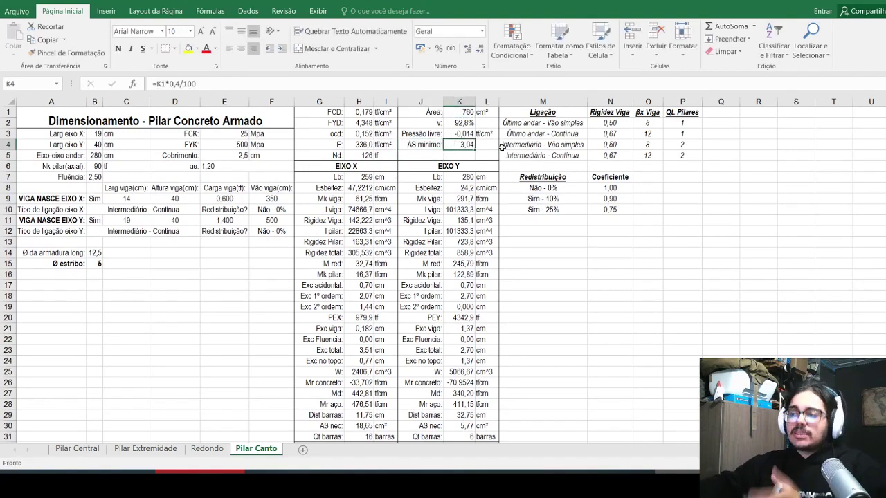
pyautogui.click(493, 145)
pyautogui.write('cm²')
pyautogui.press('Return')
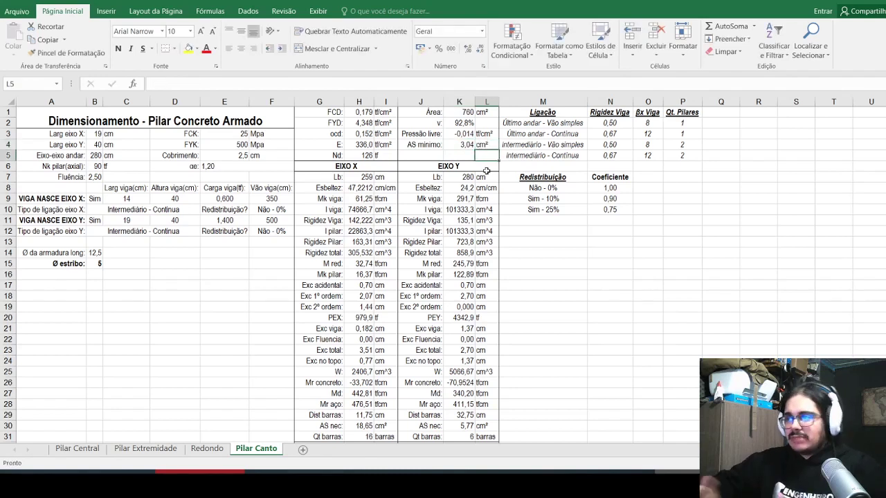
# Step: Enter the label "Qt barras mínima:" in J5, below AS mínimo, and fit column J's width to it
pyautogui.press('Left')
pyautogui.press('Left')
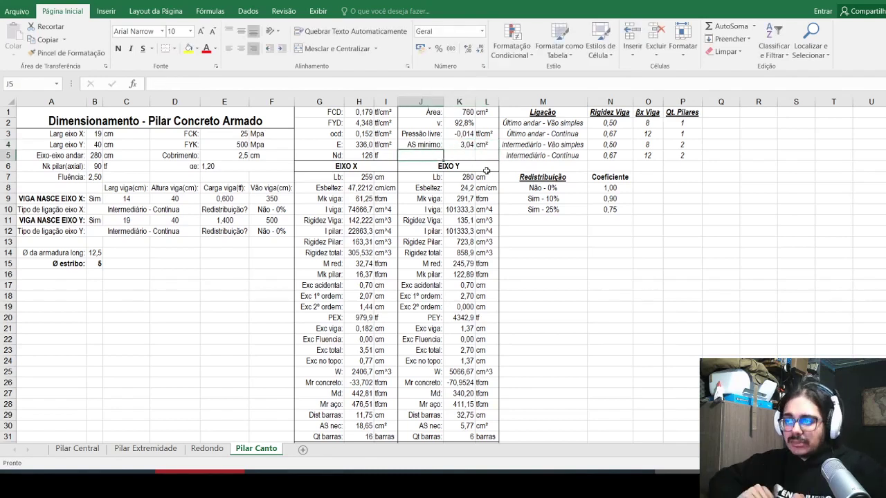
pyautogui.write('Q')
pyautogui.write('t mi')
pyautogui.write('barras minim')
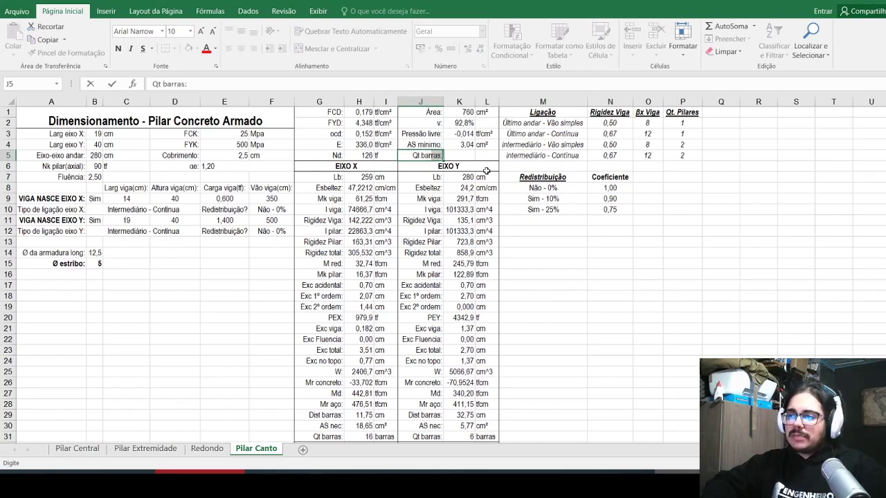
pyautogui.write('a:')
pyautogui.press('Return')
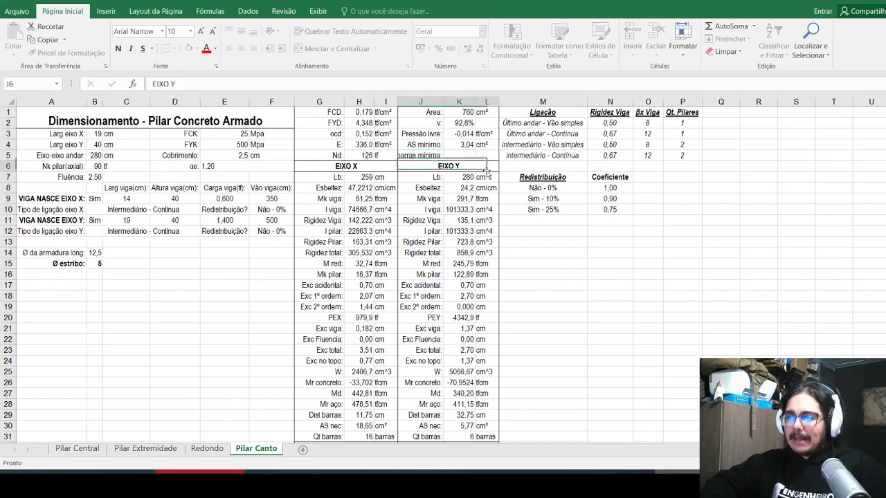
pyautogui.doubleClick(444, 102)
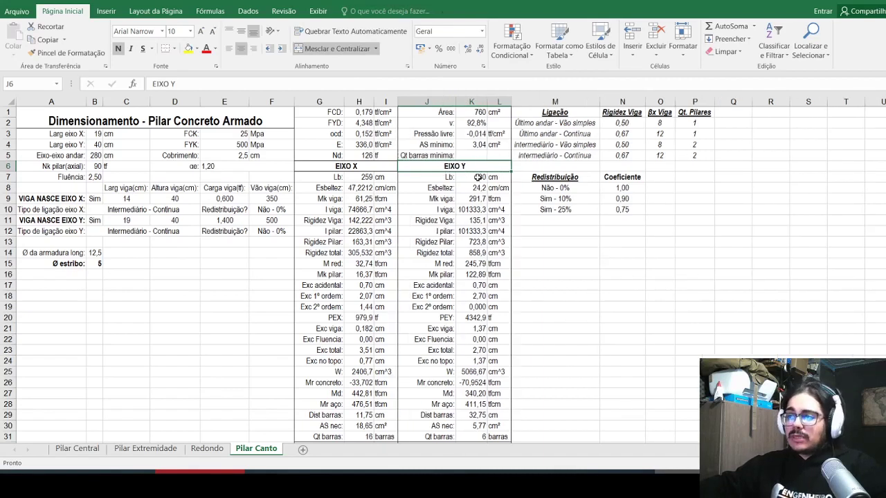
# Step: Calculate the minimum bar quantity in K5 with =ARREDONDAR.PARA.CIMA(K4/(B14^2*3,141592/400)/2;0)*2
pyautogui.press('Up')
pyautogui.press('Right')
pyautogui.write('=')
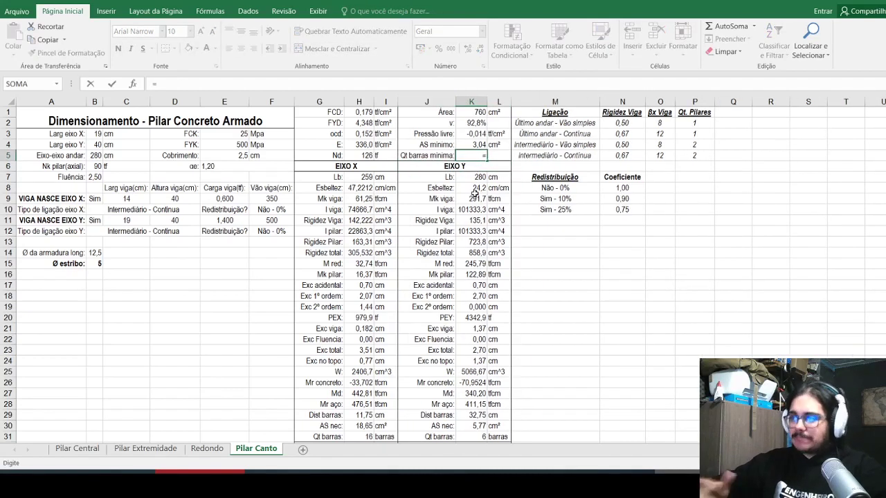
pyautogui.write('(')
pyautogui.click(459, 144)
pyautogui.write('/(')
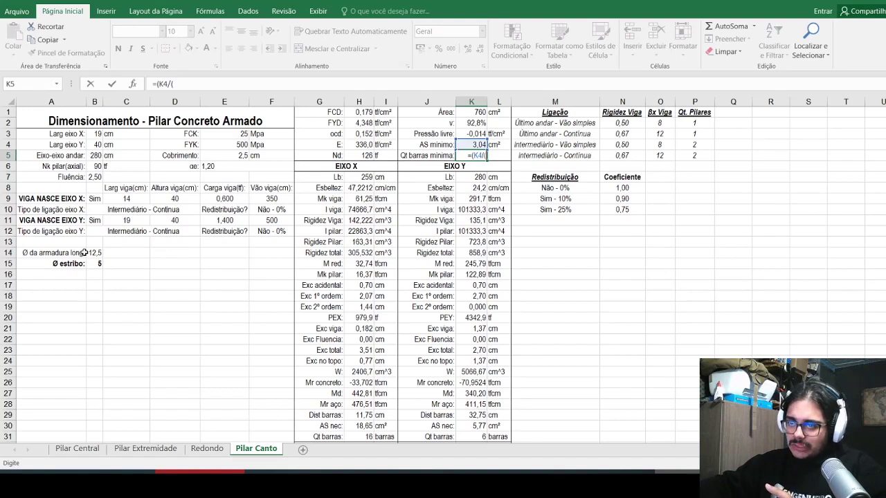
pyautogui.click(92, 253)
pyautogui.write('^2*3,141592/400)')
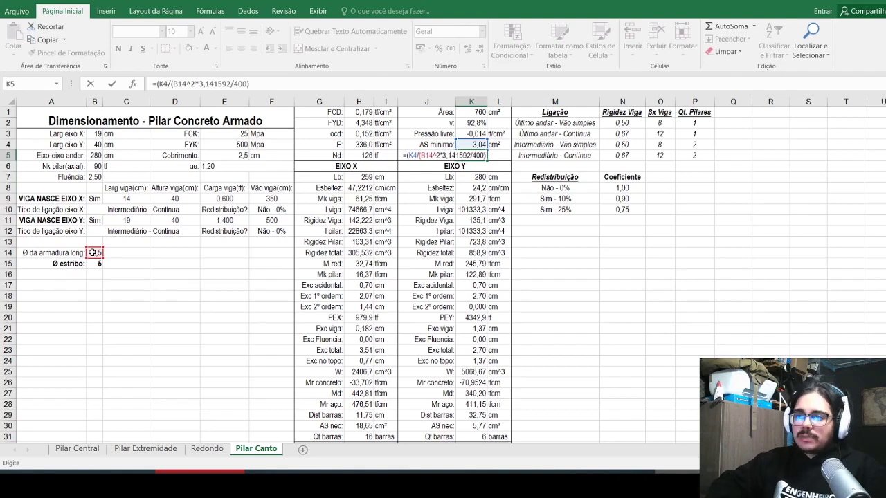
pyautogui.write('/2;')
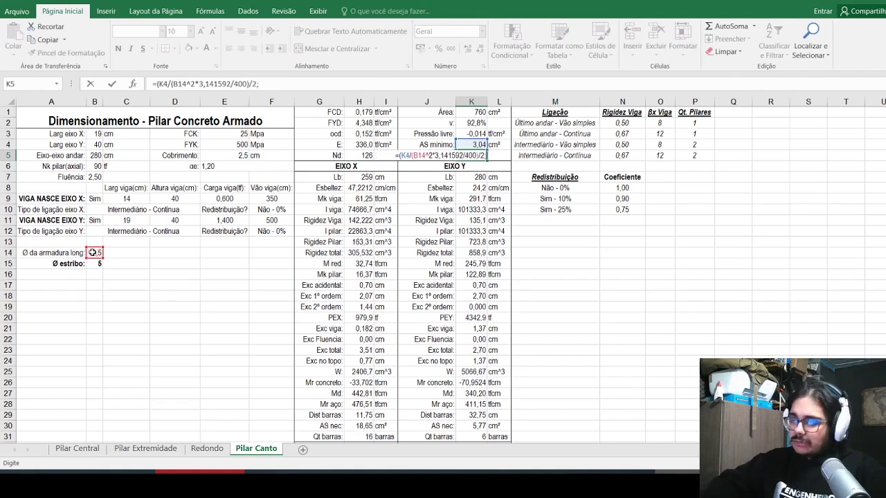
pyautogui.write('0)*2')
pyautogui.click(155, 83)
pyautogui.write('arredondar.para.cima')
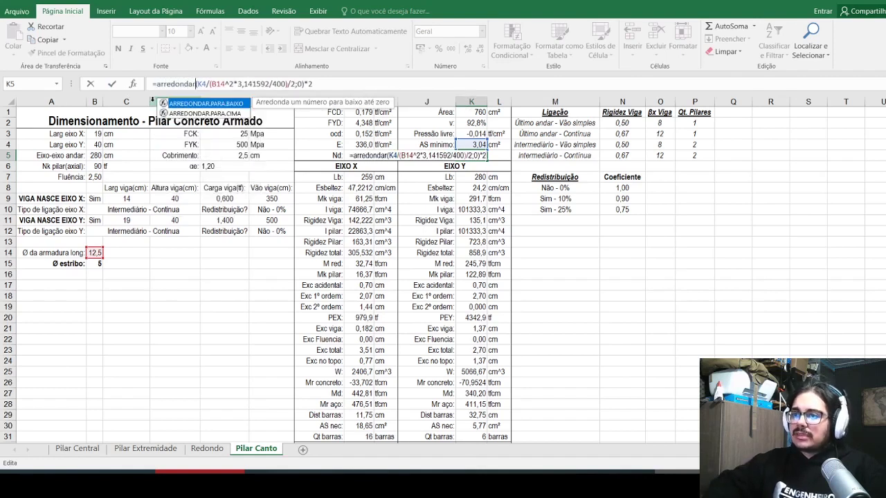
pyautogui.press('Return')
pyautogui.press('Up')
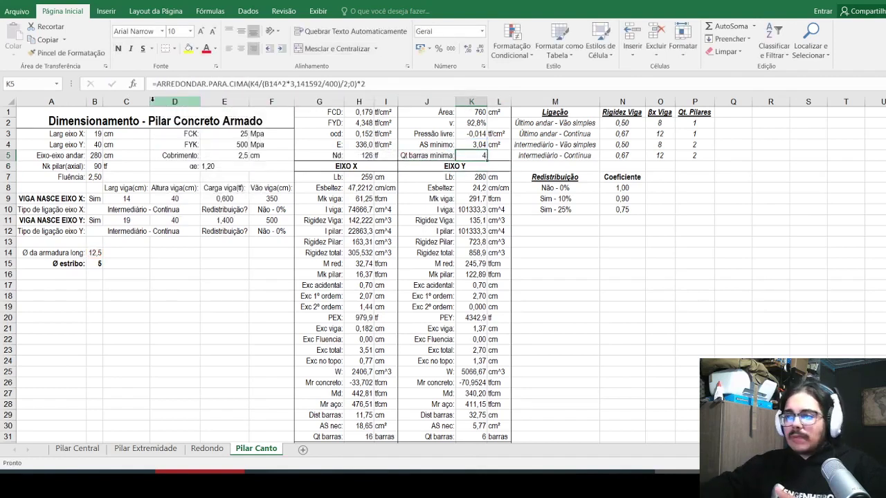
# Step: Wrap the K5 bar quantity formula in MÁXIMO, adding 4 as the second argument
pyautogui.click(158, 84)
pyautogui.write('máximo(')
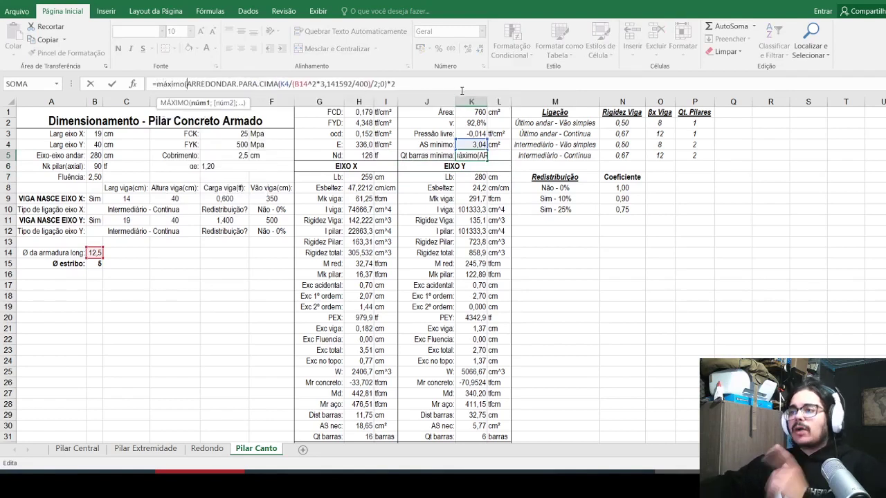
pyautogui.press('End')
pyautogui.write(';')
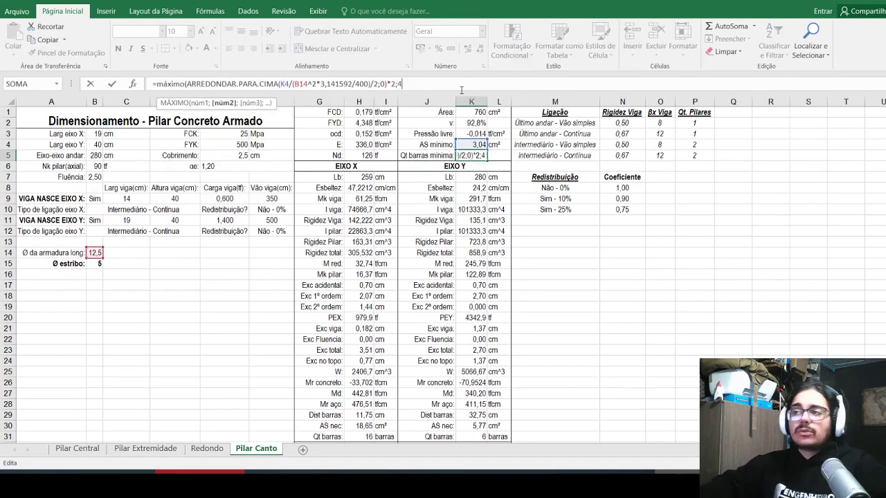
pyautogui.write('4;')
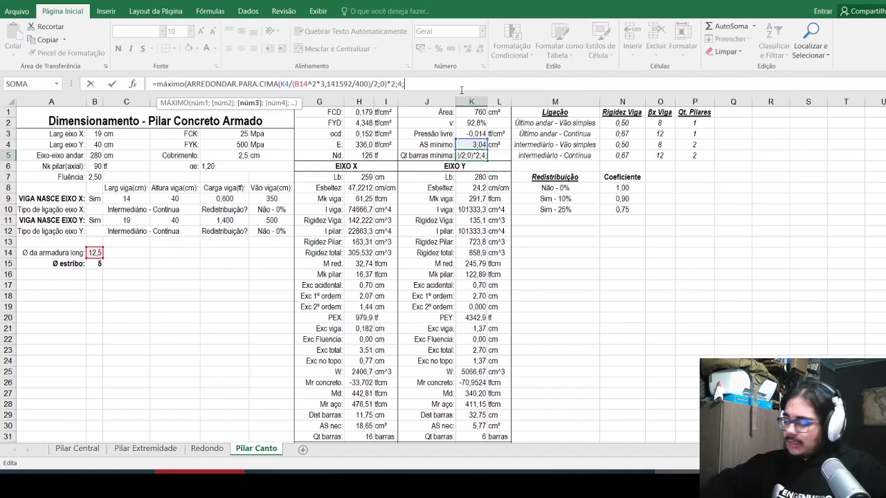
# Step: Add a third argument to K5's MÁXIMO for the bar spacing along Y: 4+ARREDONDAR.PARA.CIMA(B4/(30+E5*2))
pyautogui.write('4+(')
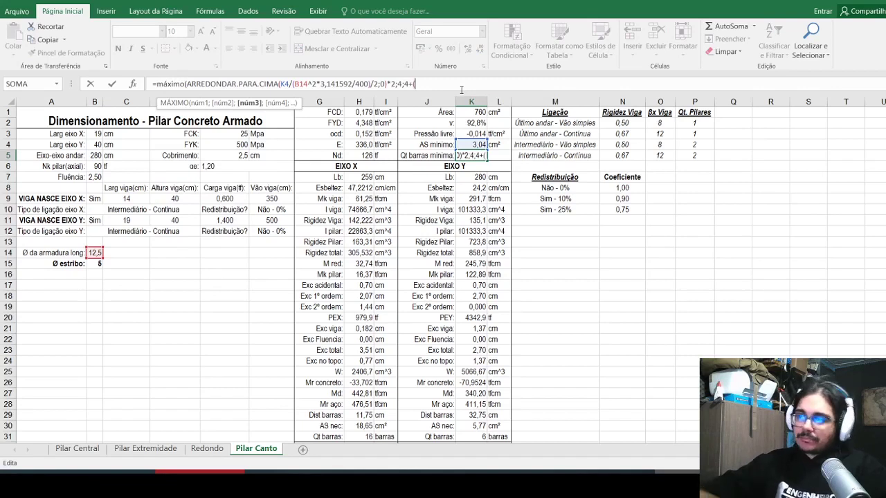
pyautogui.press('BackSpace')
pyautogui.write('arredondar.para.cima(')
pyautogui.click(99, 143)
pyautogui.write('/(')
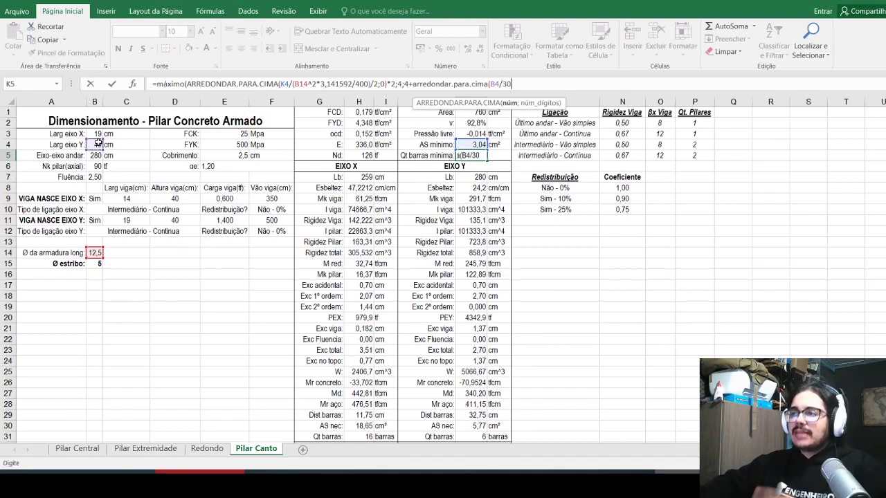
pyautogui.write('30+')
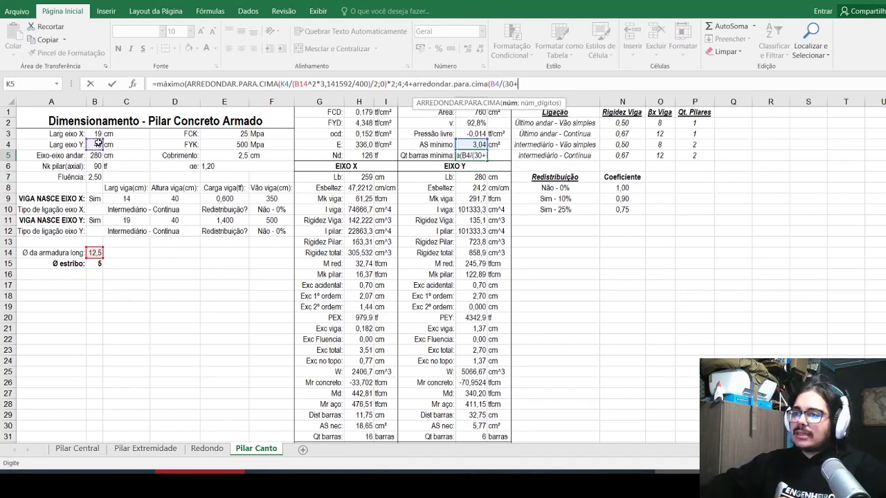
pyautogui.click(228, 155)
pyautogui.write('*2(')
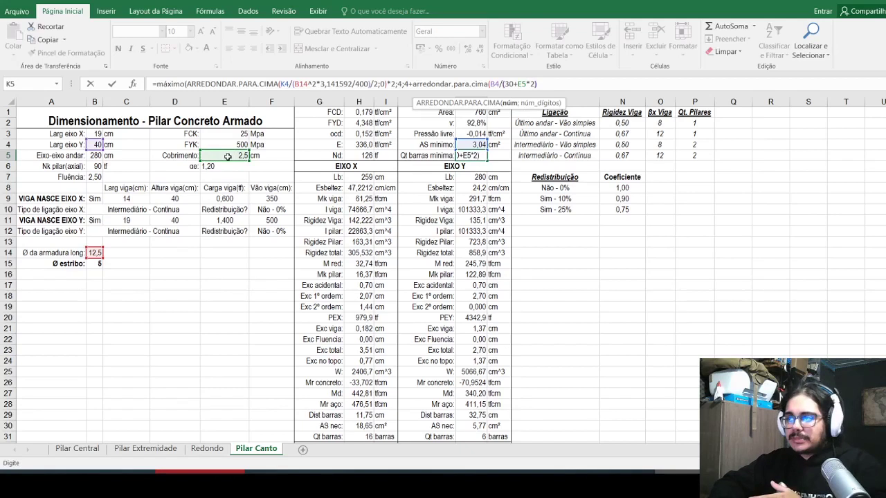
pyautogui.write(')')
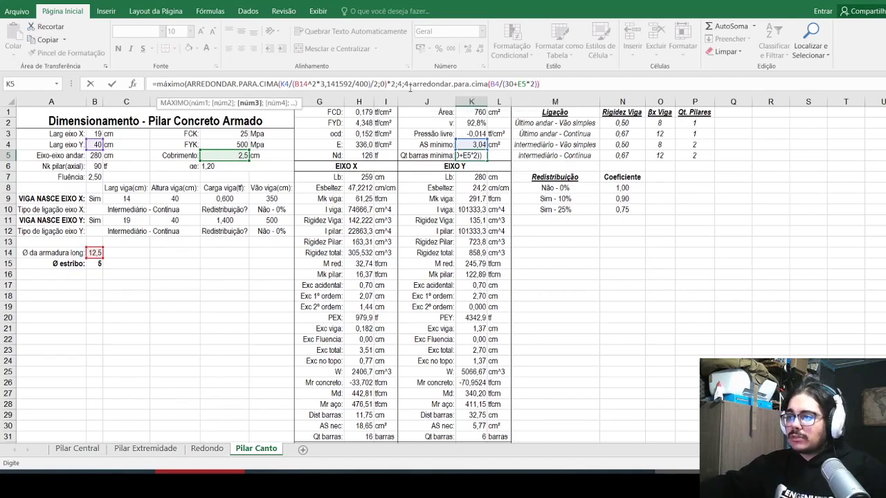
# Step: Remove the separate 4 argument from K5's MÁXIMO and append a copy of the rounding term that uses B3 instead of B4
pyautogui.click(405, 84)
pyautogui.press('BackSpace')
pyautogui.moveTo(401, 84); pyautogui.dragTo(617, 83)
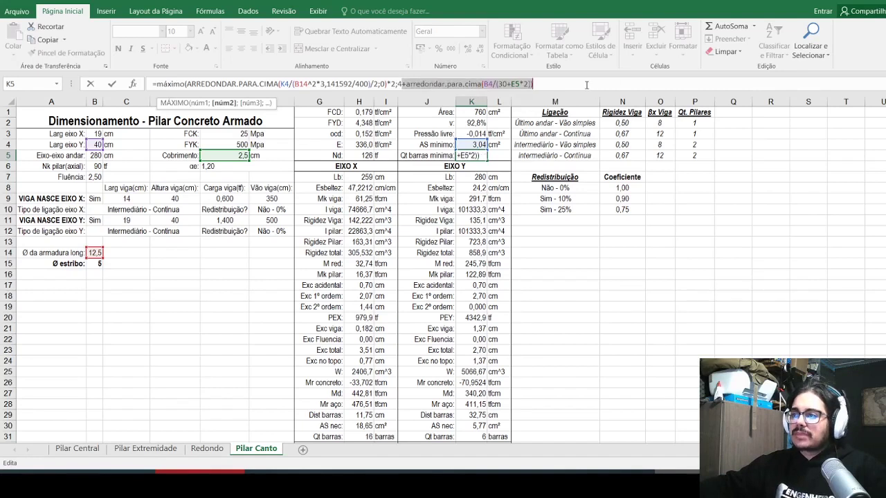
pyautogui.hotkey('ctrl', 'c')
pyautogui.click(587, 84)
pyautogui.hotkey('ctrl', 'v')
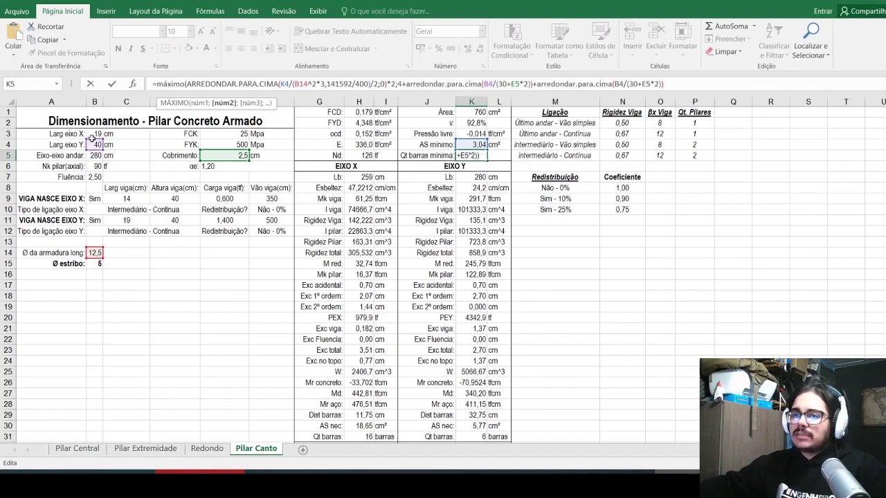
pyautogui.click(621, 84)
pyautogui.press('BackSpace')
pyautogui.write('3')
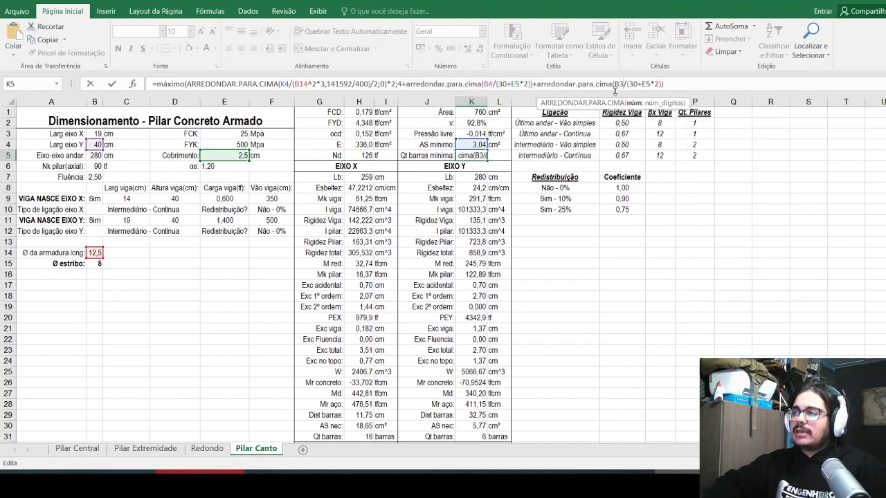
pyautogui.press('Return')
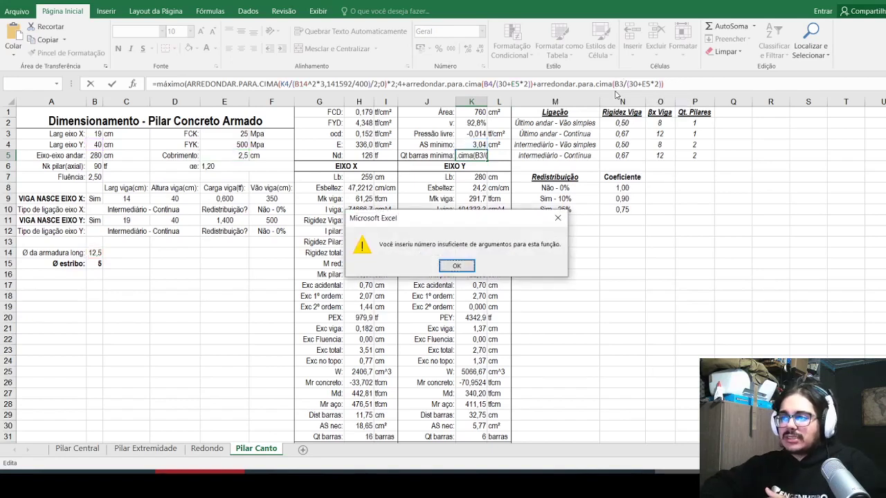
pyautogui.press('Return')
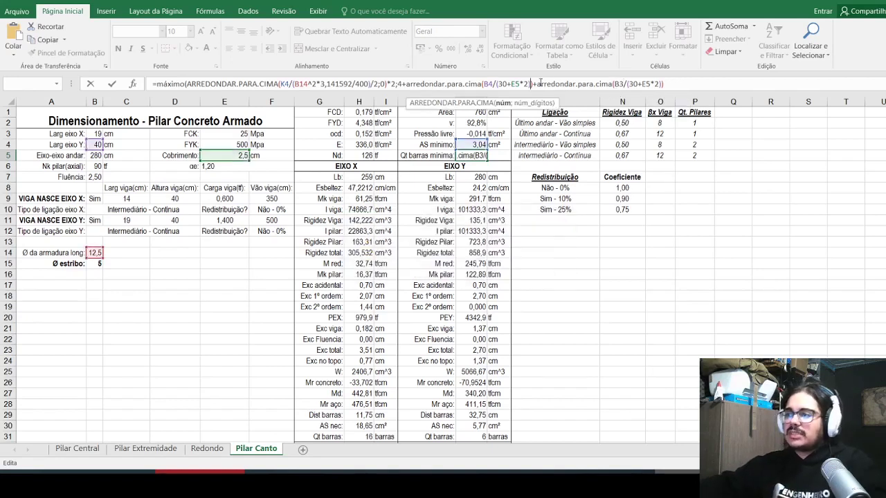
# Step: Complete both spacing terms in K5 with 0 decimal digits and a *2 multiplier, and close the MÁXIMO formula
pyautogui.write(';-')
pyautogui.press('BackSpace')
pyautogui.write('0)*2')
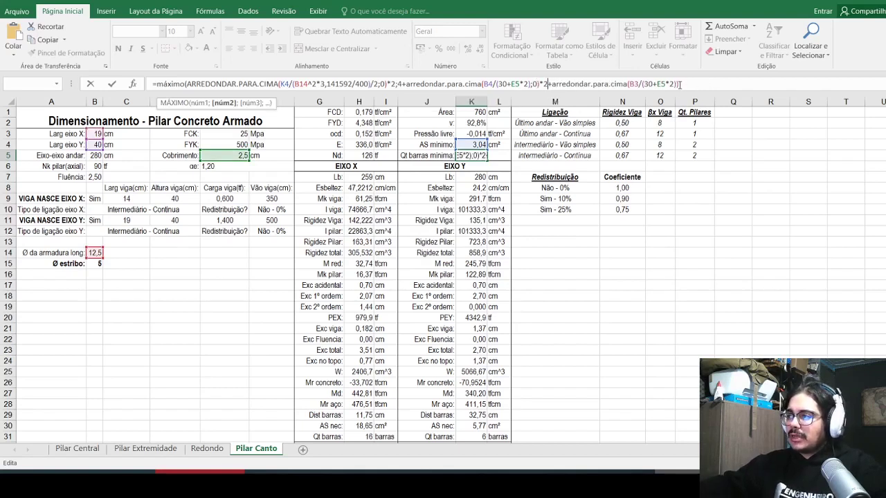
pyautogui.click(677, 84)
pyautogui.write(';-')
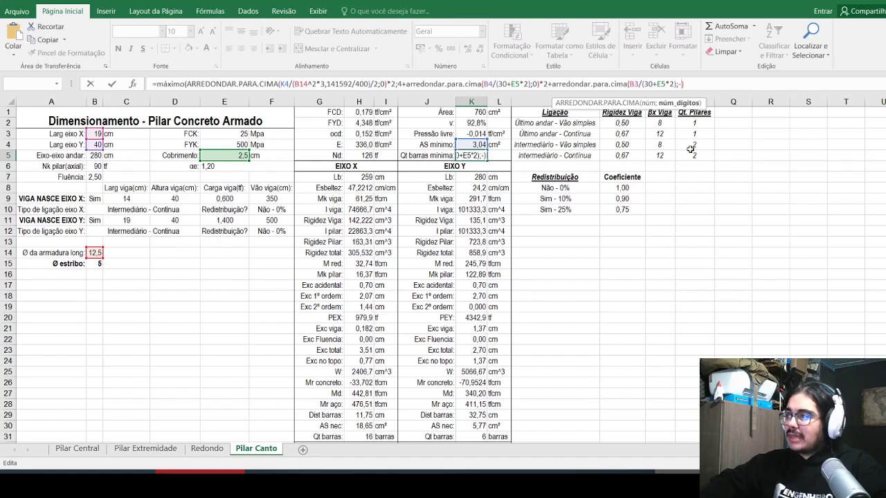
pyautogui.press('BackSpace')
pyautogui.write('0')
pyautogui.press('End')
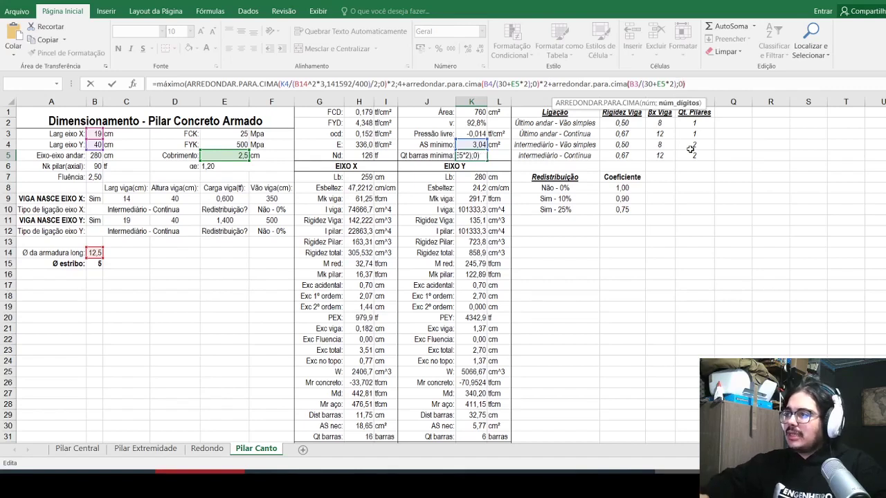
pyautogui.write('*2)')
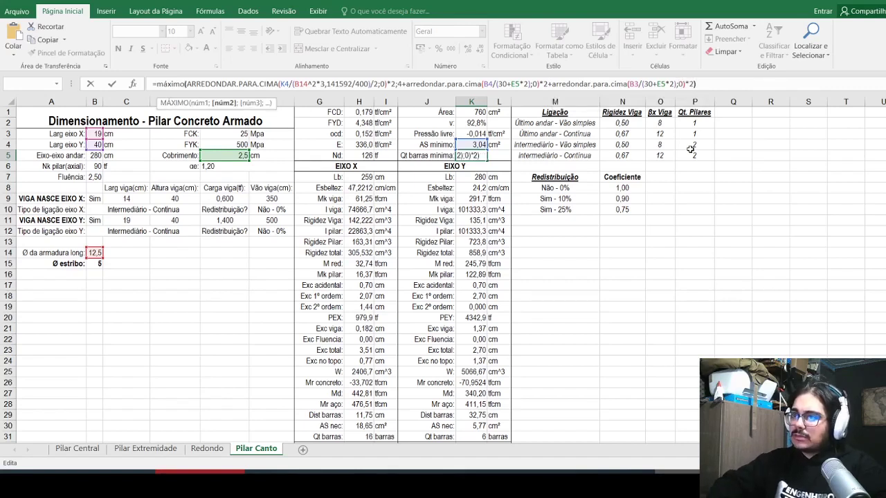
pyautogui.press('Return')
pyautogui.press('Up')
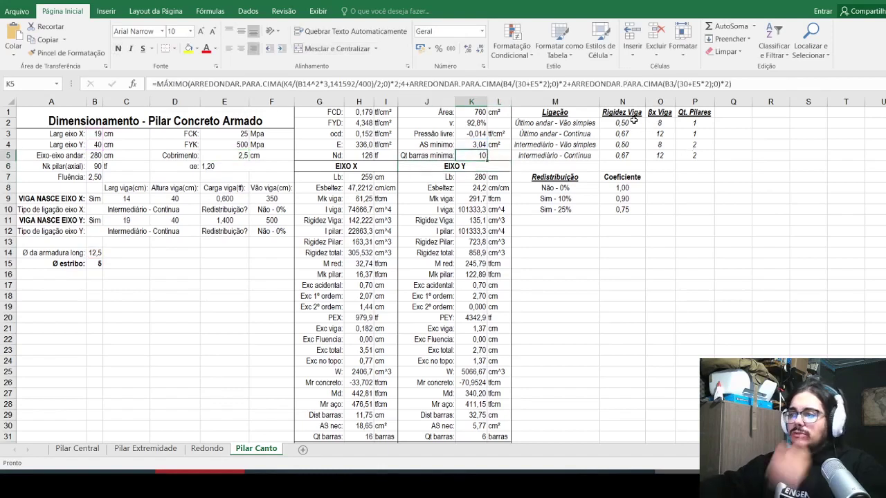
# Step: Remove the *2 multiplier from the B4 term in K5 and change that term's rounding function to ARREDONDAR.PARA.BAIXO
pyautogui.click(557, 86)
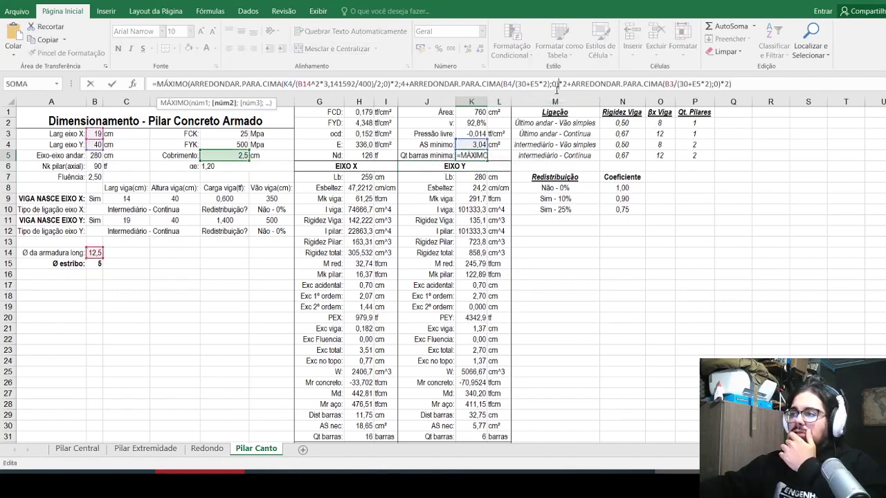
pyautogui.press('Delete')
pyautogui.press('Delete')
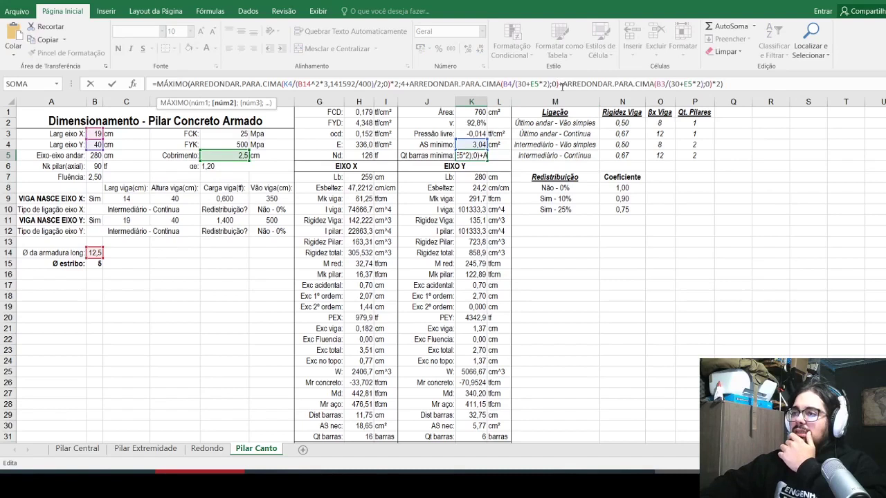
pyautogui.doubleClick(491, 84)
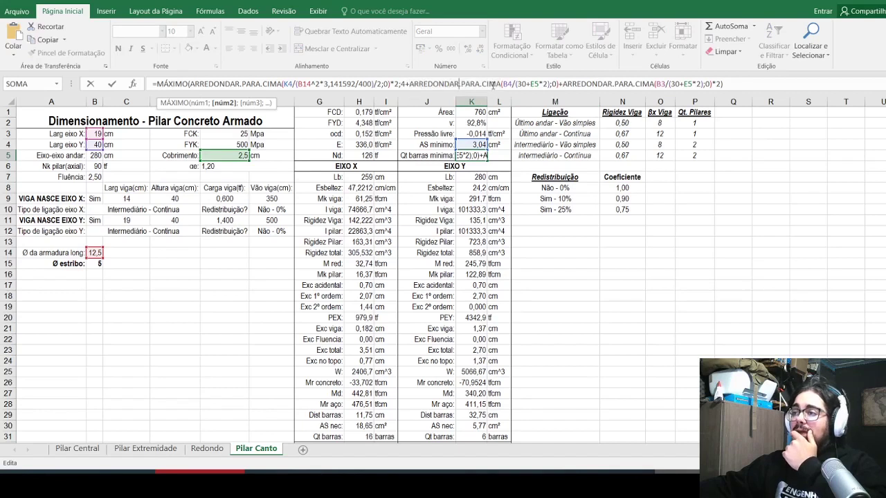
pyautogui.click(493, 84)
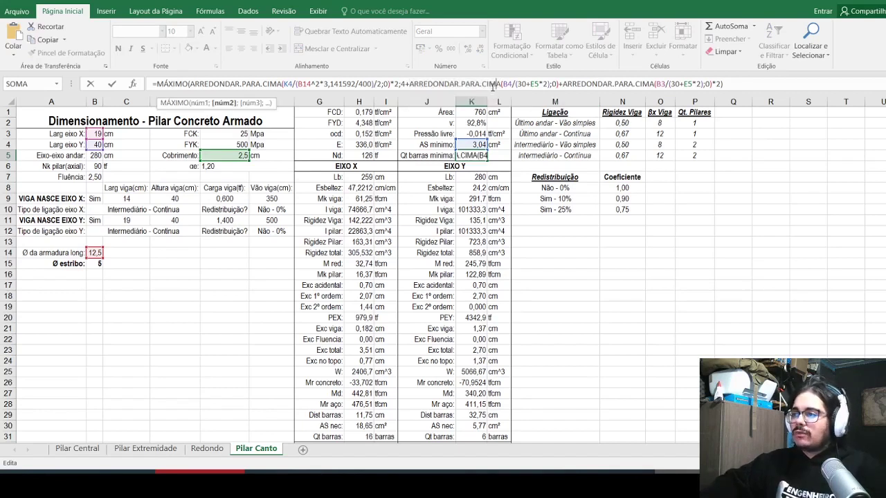
pyautogui.press('BackSpace')
pyautogui.press('BackSpace')
pyautogui.press('BackSpace')
pyautogui.press('BackSpace')
pyautogui.write('BAIXO')
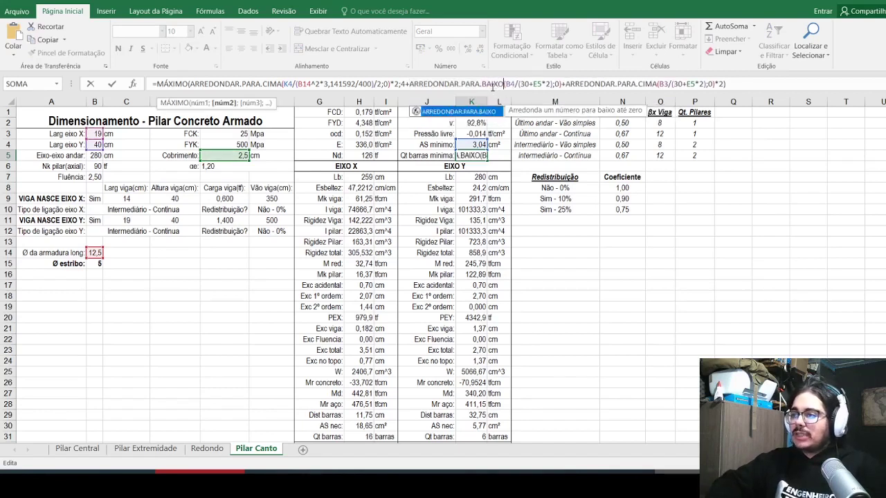
# Step: Change the rounding function of the B3 term in K5 to ARREDONDAR.PARA.BAIXO
pyautogui.click(661, 83)
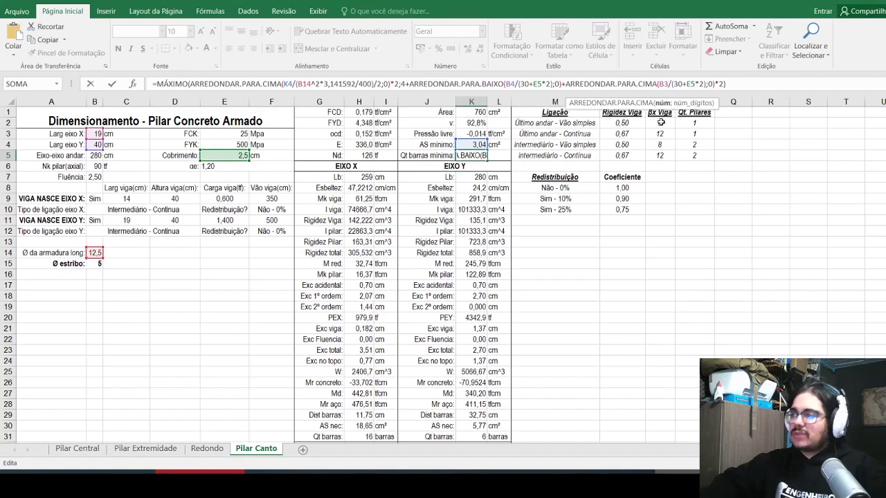
pyautogui.press('BackSpace')
pyautogui.press('BackSpace')
pyautogui.press('BackSpace')
pyautogui.press('BackSpace')
pyautogui.press('BackSpace')
pyautogui.write('BAIXO')
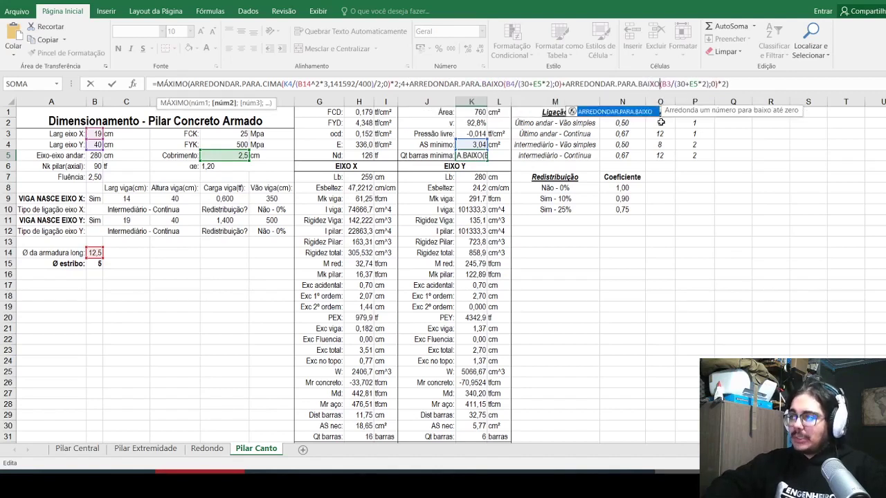
pyautogui.press('Return')
pyautogui.press('Up')
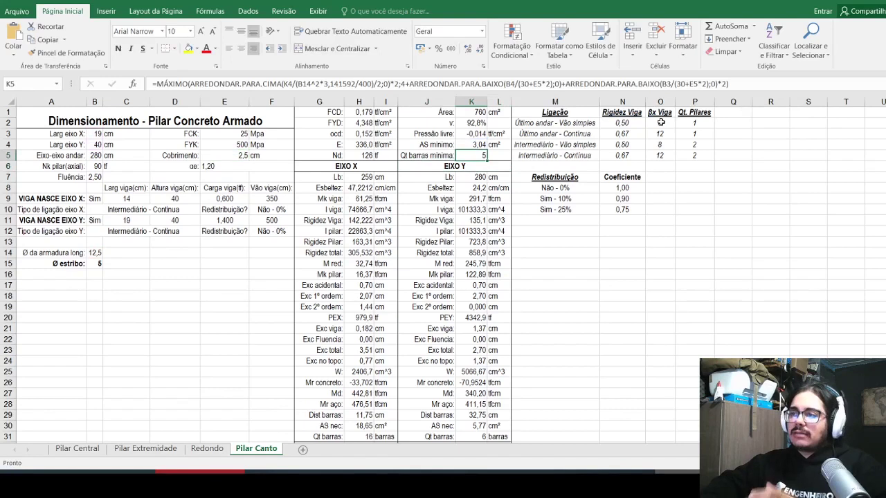
# Step: Add a *2 multiplier to the B4 rounding term in K5's MÁXIMO formula
pyautogui.click(481, 83)
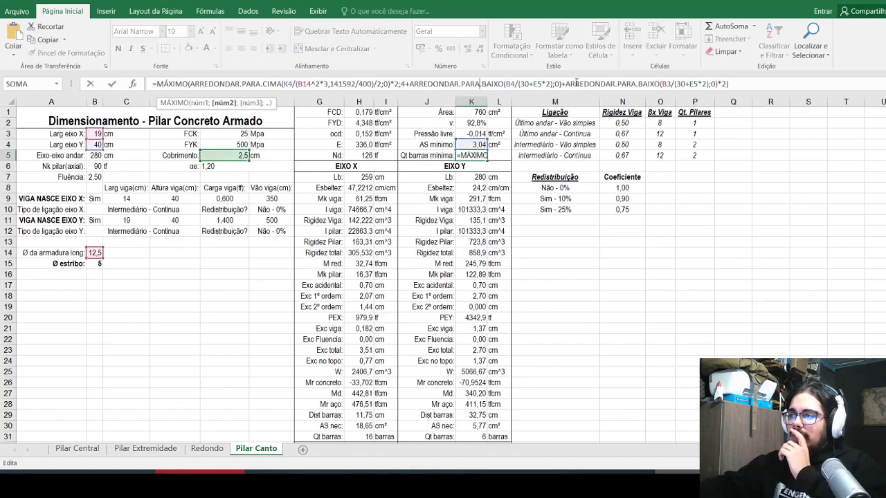
pyautogui.click(563, 84)
pyautogui.write('*2+')
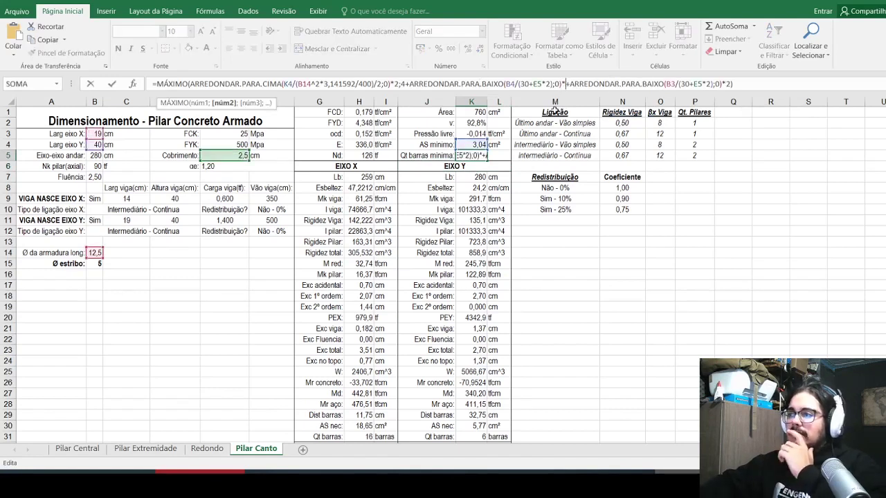
pyautogui.press('Return')
pyautogui.press('Up')
# Step: Enter the unit "barras" in L5 beside the minimum bar quantity
pyautogui.press('Right')
pyautogui.press('F2')
pyautogui.press('BackSpace')
pyautogui.press('BackSpace')
pyautogui.press('BackSpace')
pyautogui.press('BackSpace')
pyautogui.press('BackSpace')
pyautogui.press('BackSpace')
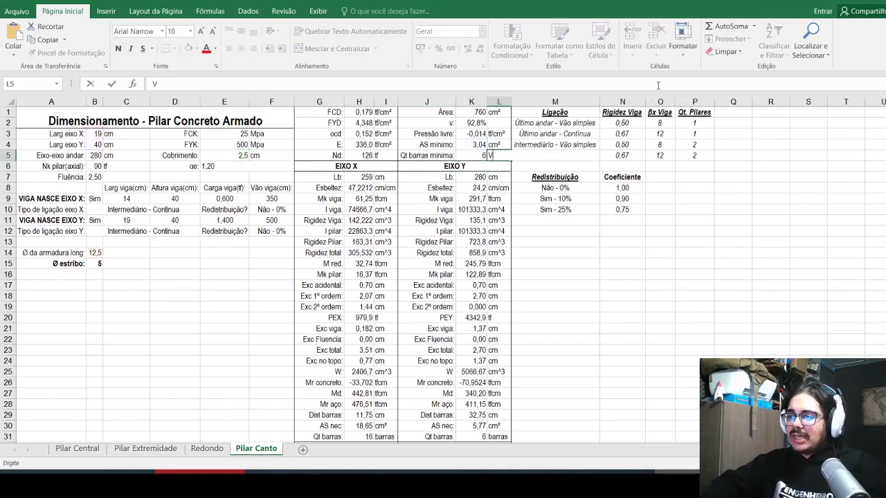
pyautogui.write('barras')
pyautogui.press('Return')
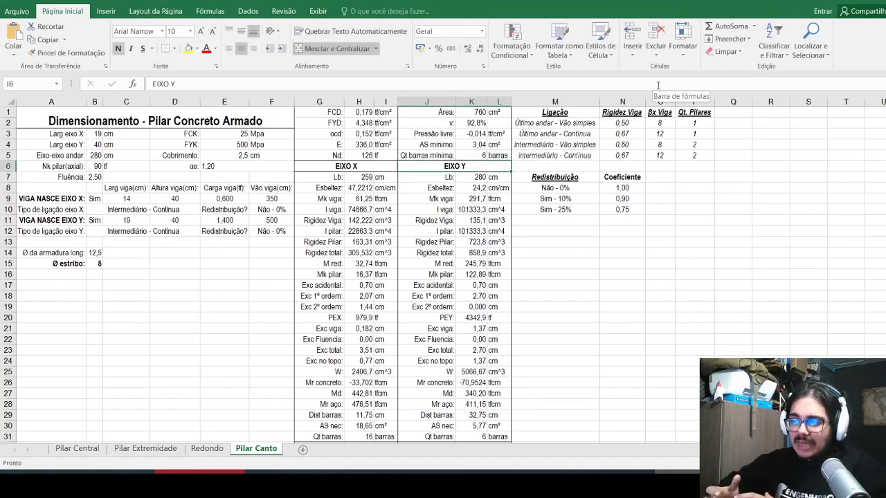
# Step: Label C14 "Qt barras:" and align the text to the right
pyautogui.scroll(-1, 556, 178)
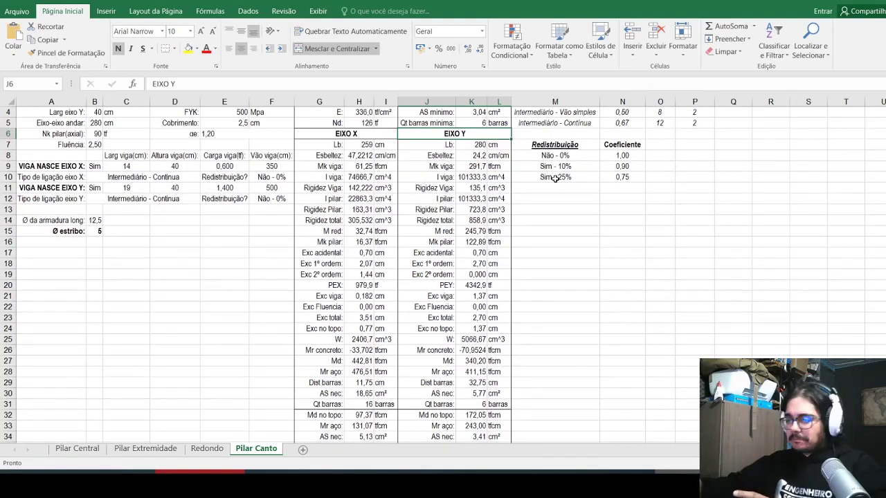
pyautogui.click(56, 243)
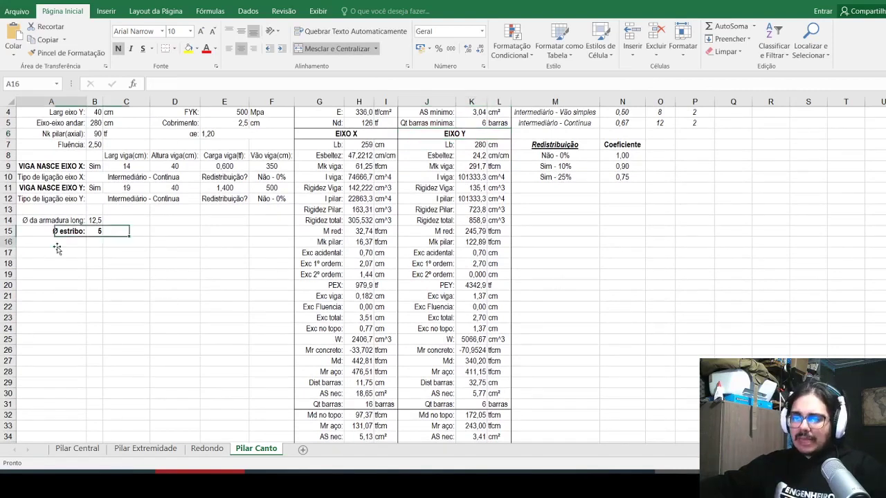
pyautogui.press('Up')
pyautogui.press('Right')
pyautogui.press('Right')
pyautogui.press('Up')
pyautogui.write('Qt barras:')
pyautogui.press('Return')
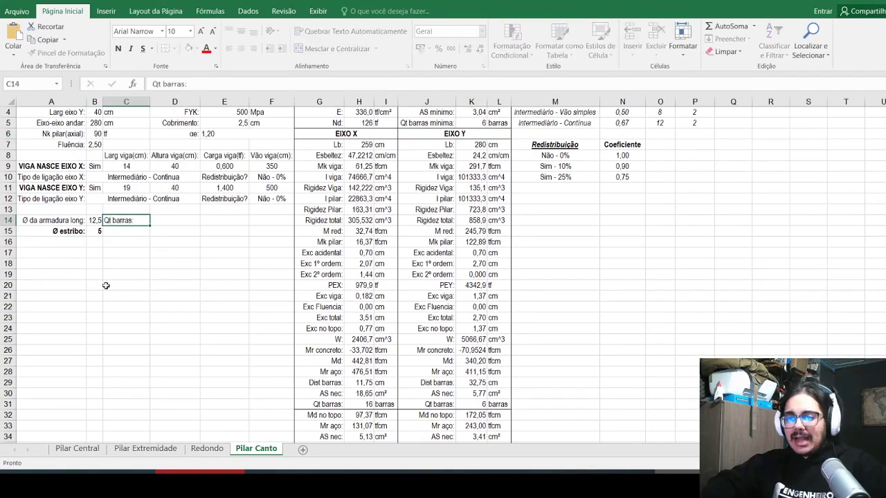
pyautogui.press('Up')
pyautogui.click(253, 49)
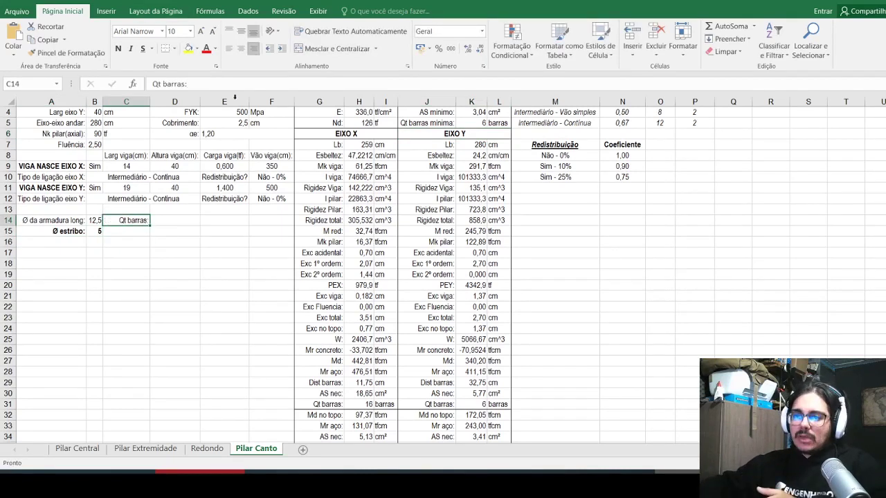
# Step: Start a MÁXIMO formula in D14 with K5, H31 and K31 as its first three arguments
pyautogui.click(181, 220)
pyautogui.write('=')
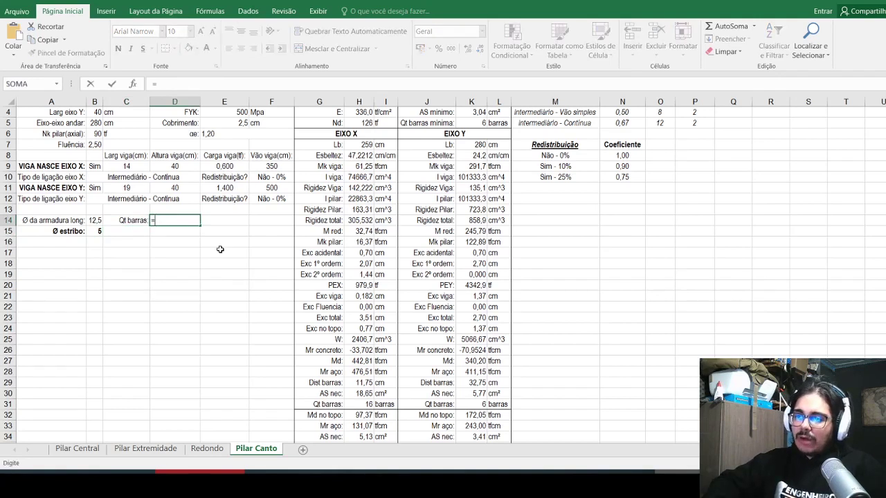
pyautogui.write('máximo(')
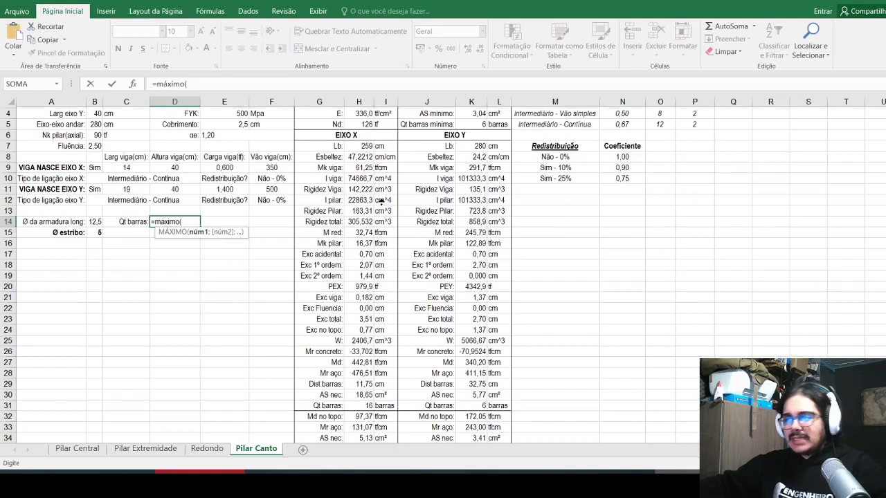
pyautogui.scroll(1, 428, 157)
pyautogui.click(466, 155)
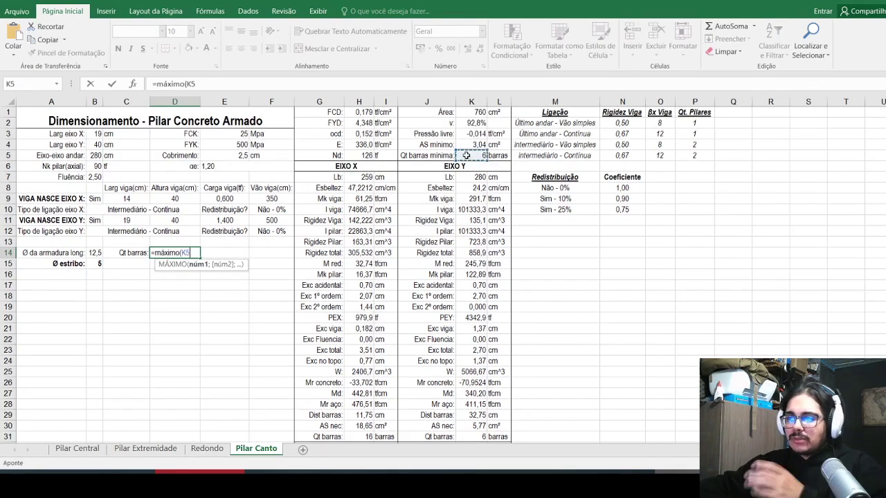
pyautogui.write(';')
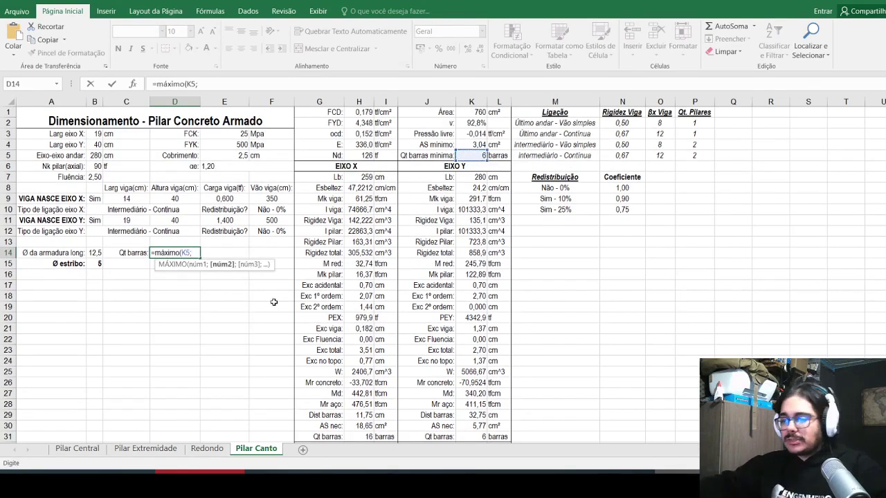
pyautogui.scroll(-1, 280, 305)
pyautogui.click(362, 415)
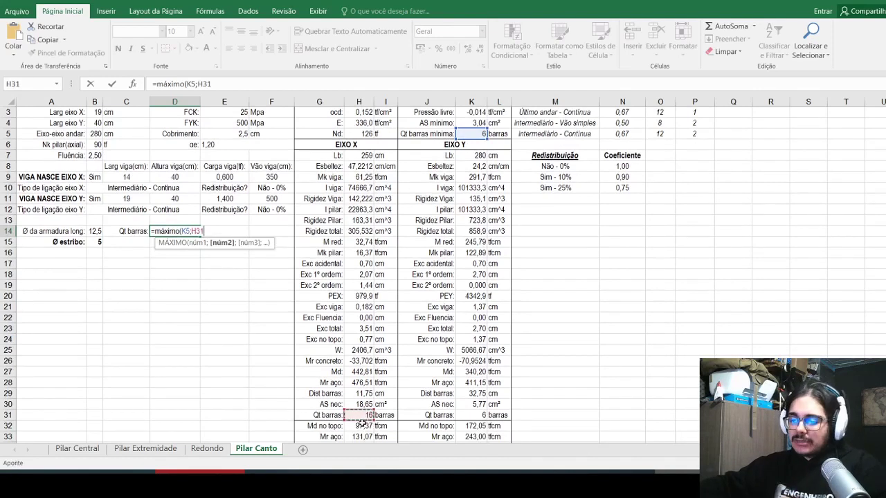
pyautogui.write(';')
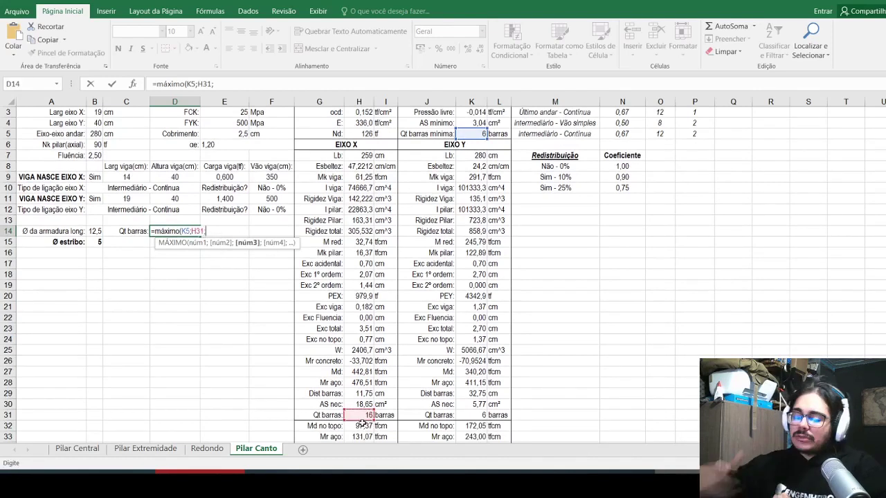
pyautogui.click(485, 415)
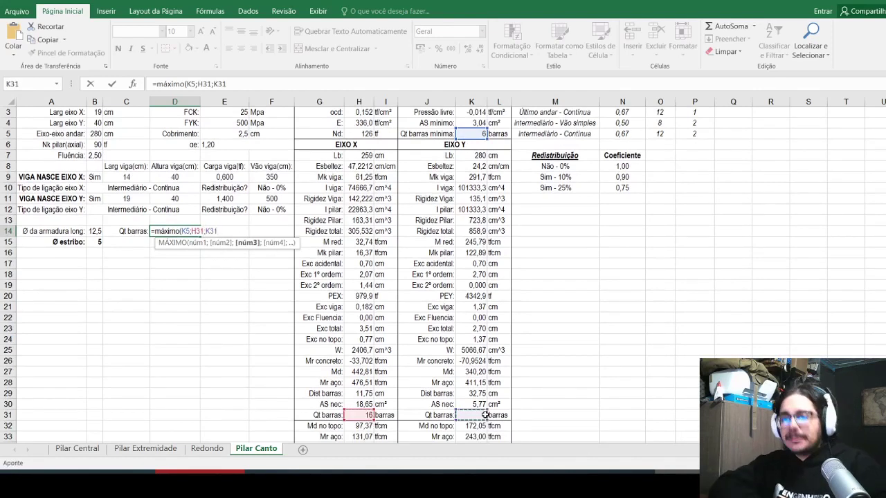
pyautogui.write(';')
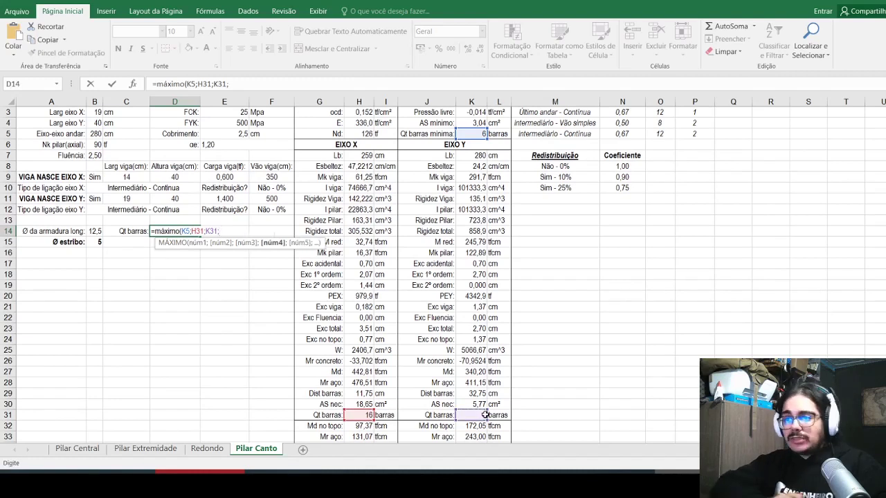
# Step: Complete D14's MÁXIMO with the argument H35+K35-4 and align the cell to the left
pyautogui.scroll(-2, 416, 305)
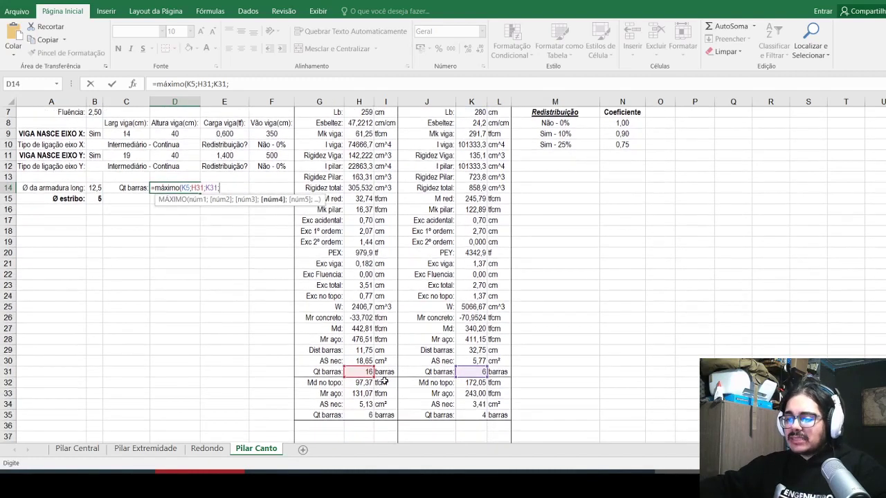
pyautogui.click(361, 416)
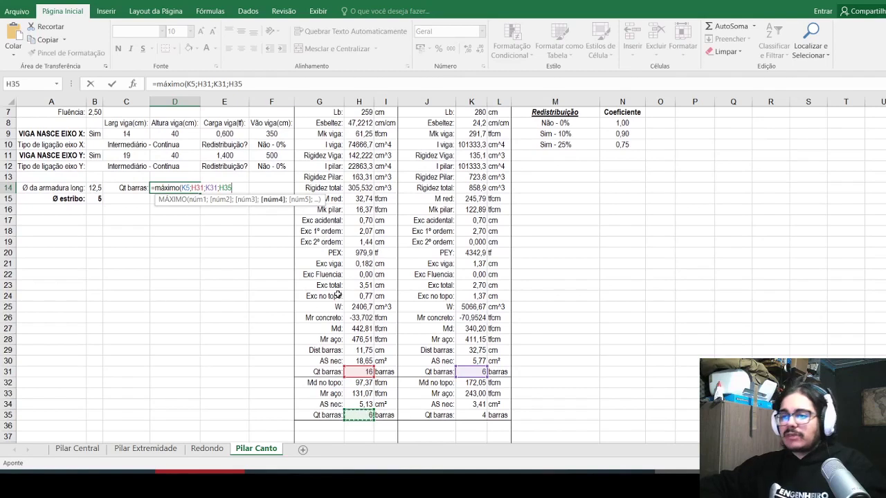
pyautogui.write('+')
pyautogui.click(478, 423)
pyautogui.click(477, 417)
pyautogui.write('-4')
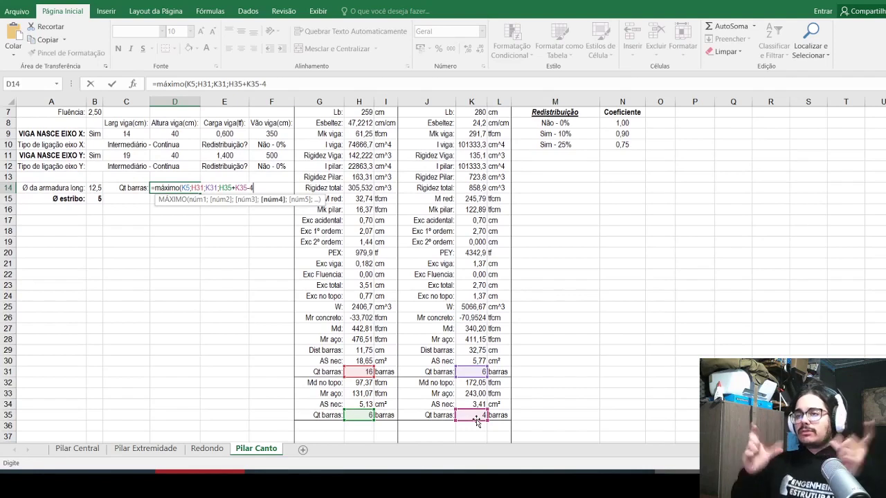
pyautogui.write(')')
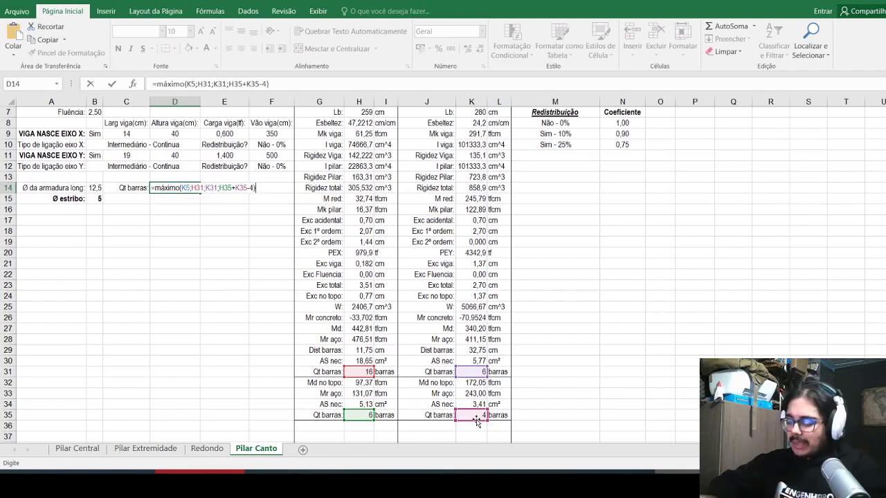
pyautogui.press('Return')
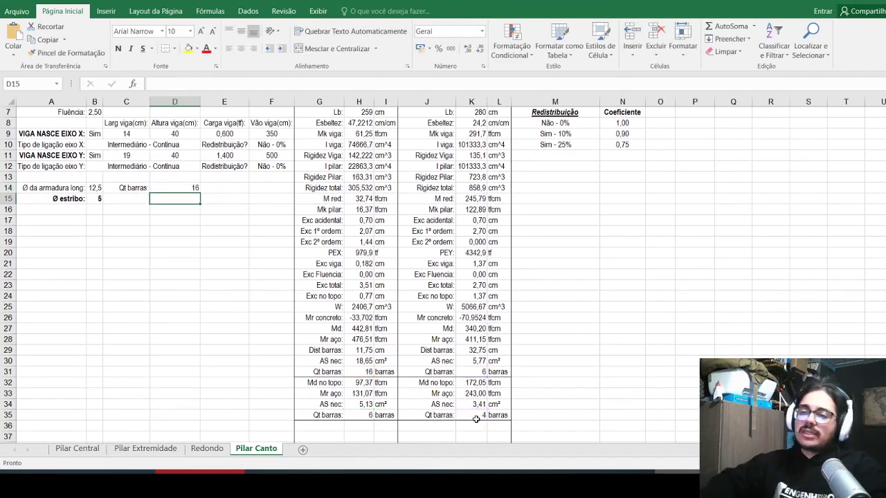
pyautogui.press('Up')
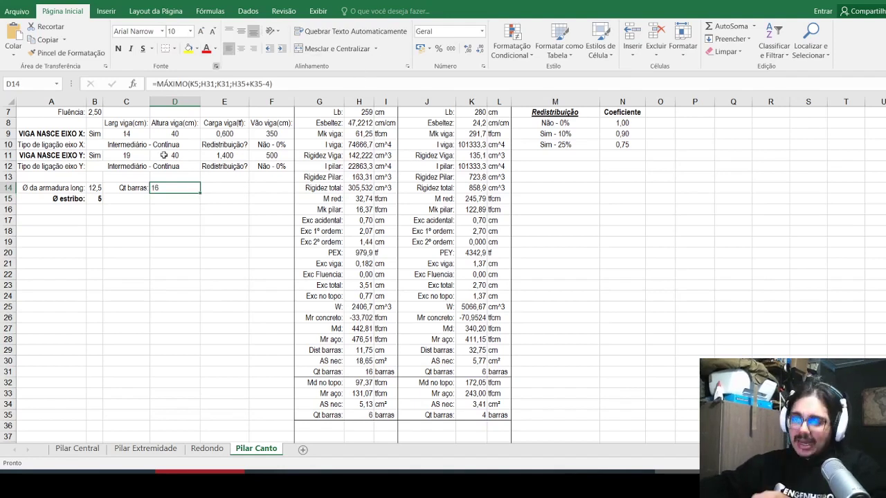
pyautogui.scroll(2, 200, 256)
pyautogui.click(202, 255)
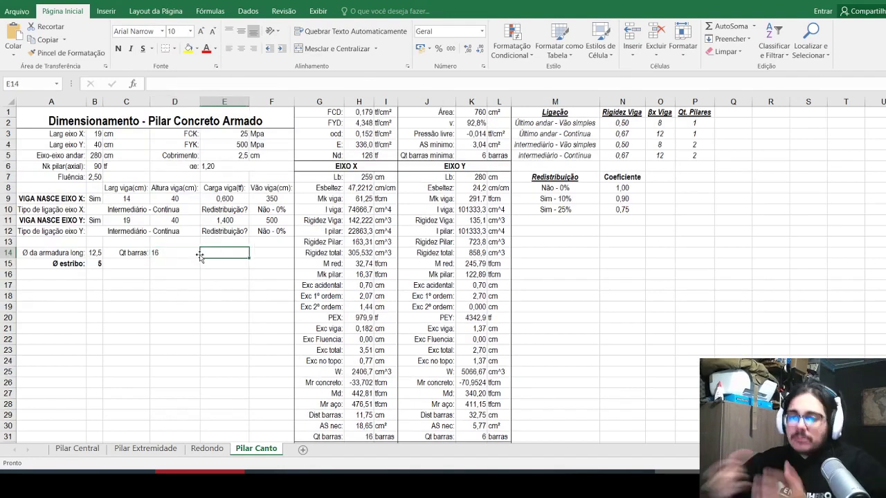
pyautogui.write('=')
pyautogui.press('Escape')
# Step: Label C15 "espaçam:" and align the text to the right
pyautogui.press('Down')
pyautogui.press('Left')
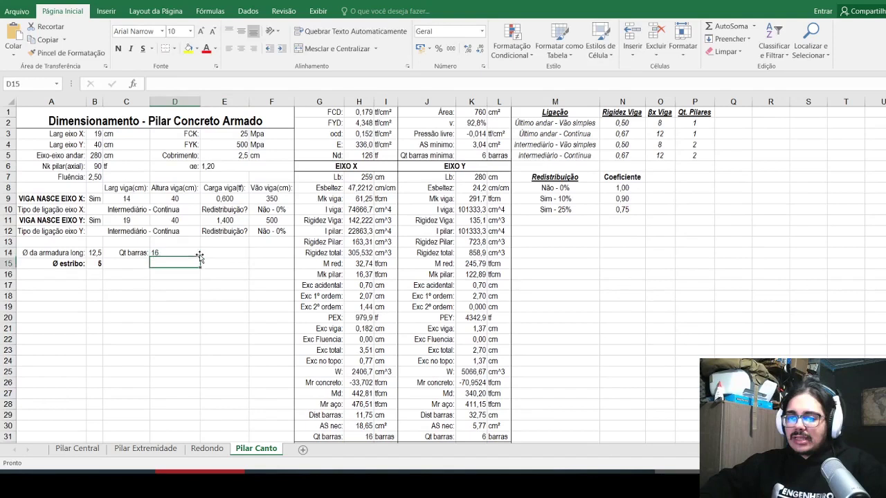
pyautogui.press('Left')
pyautogui.write('espaçam')
pyautogui.press('BackSpace')
pyautogui.write('am:')
pyautogui.press('Return')
pyautogui.press('Up')
pyautogui.click(256, 54)
# Step: Make the bar quantity and spacing cells C14:D15 bold
pyautogui.moveTo(126, 253); pyautogui.dragTo(201, 266)
pyautogui.click(118, 49)
pyautogui.click(118, 48)
pyautogui.click(117, 49)
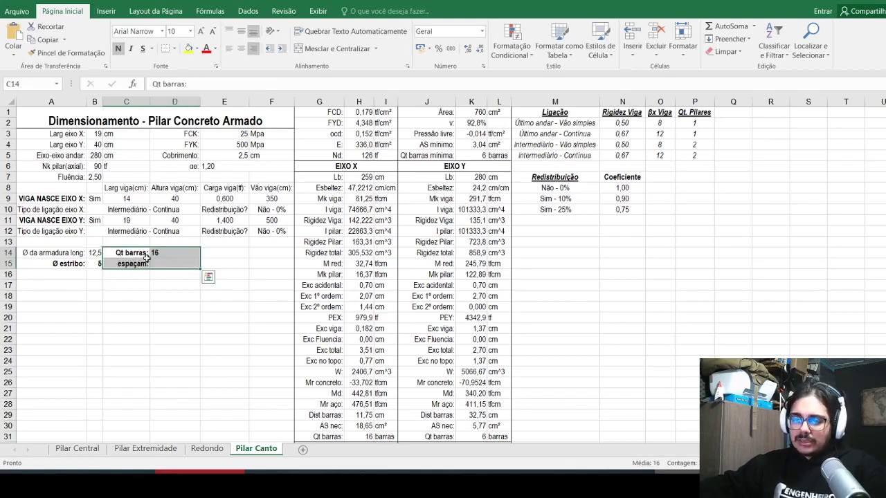
# Step: Write the stirrup spacing formula in D15 as =máximo(B14*12;B3;B4;20)
pyautogui.click(153, 265)
pyautogui.write('=máximo(')
pyautogui.click(101, 252)
pyautogui.write('*12;')
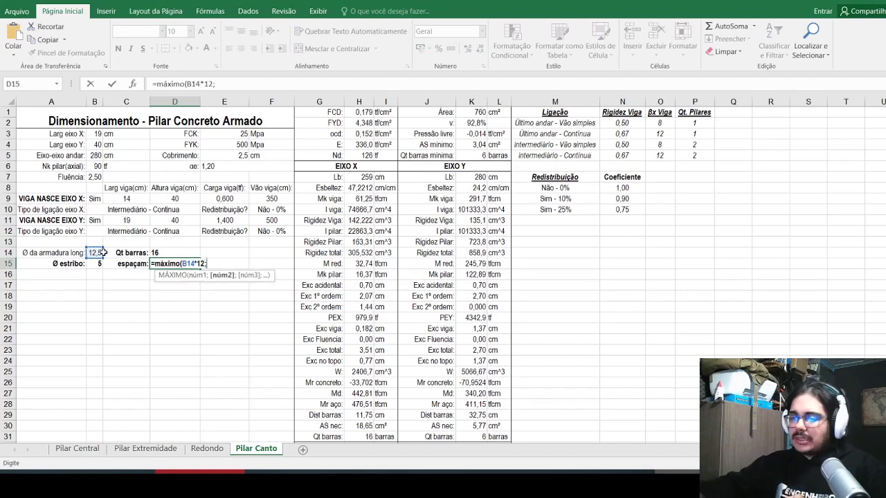
pyautogui.click(96, 134)
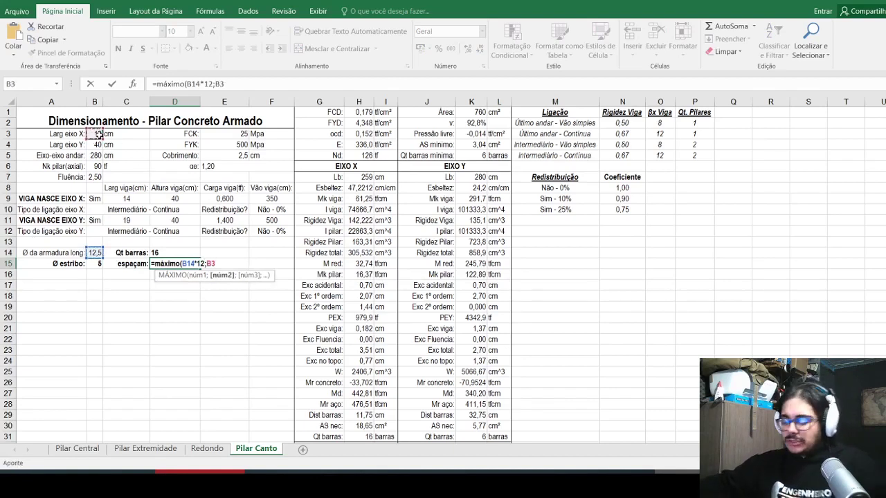
pyautogui.write(';')
pyautogui.click(95, 144)
pyautogui.write(';20')
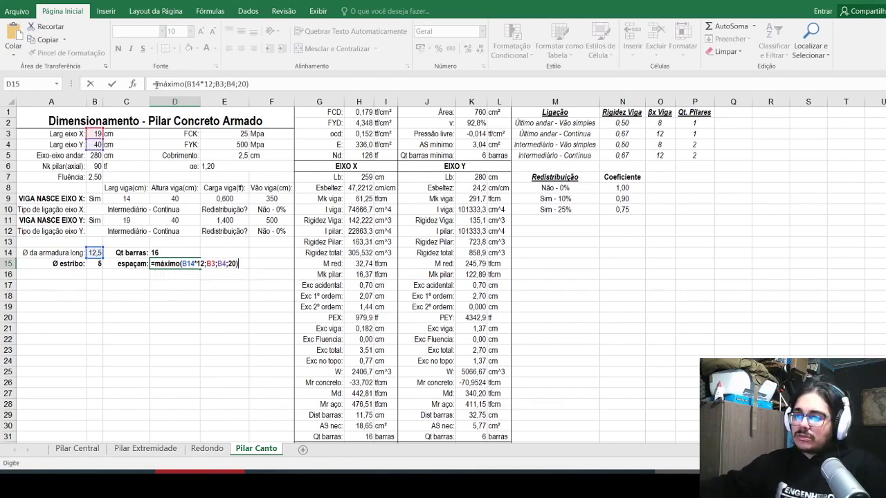
# Step: Replace the MÁXIMO function in D15's spacing formula with MÍNIMO
pyautogui.doubleClick(159, 84)
pyautogui.write('mínimo')
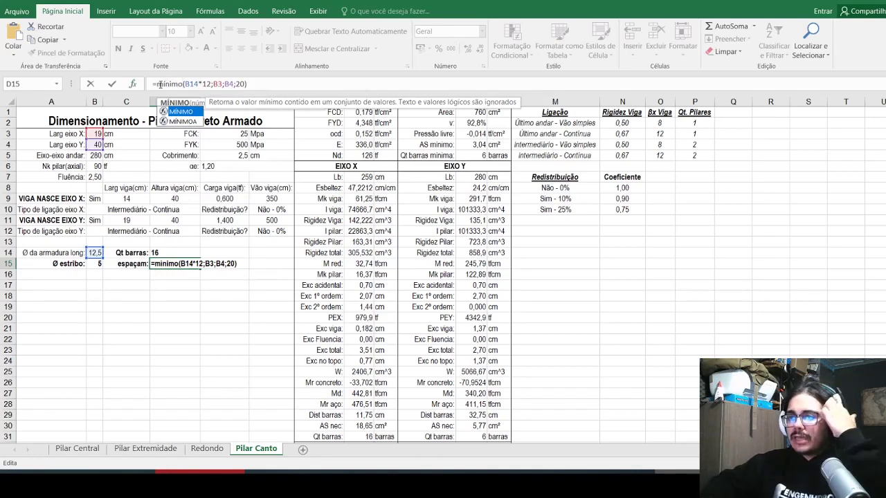
pyautogui.press('Return')
pyautogui.press('Up')
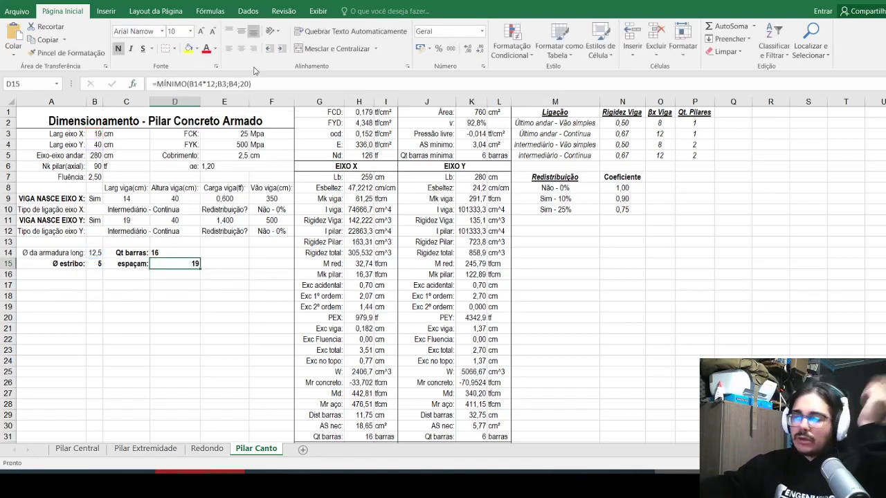
pyautogui.click(182, 83)
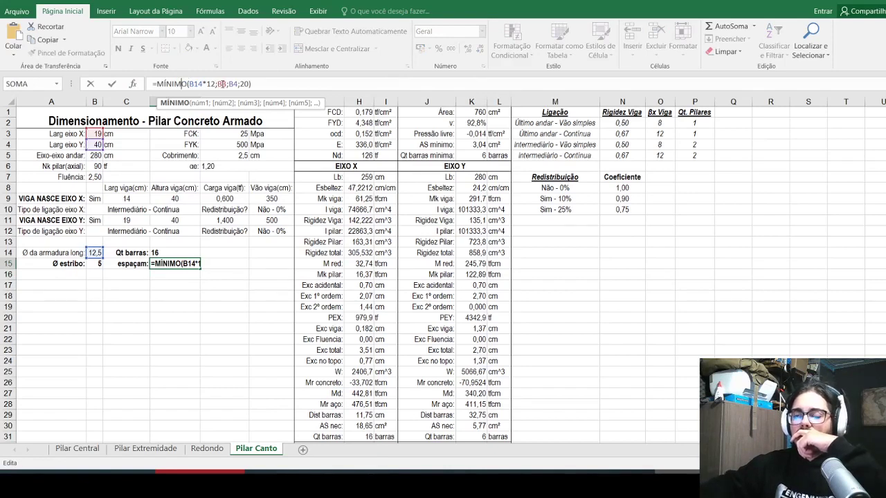
pyautogui.press('Escape')
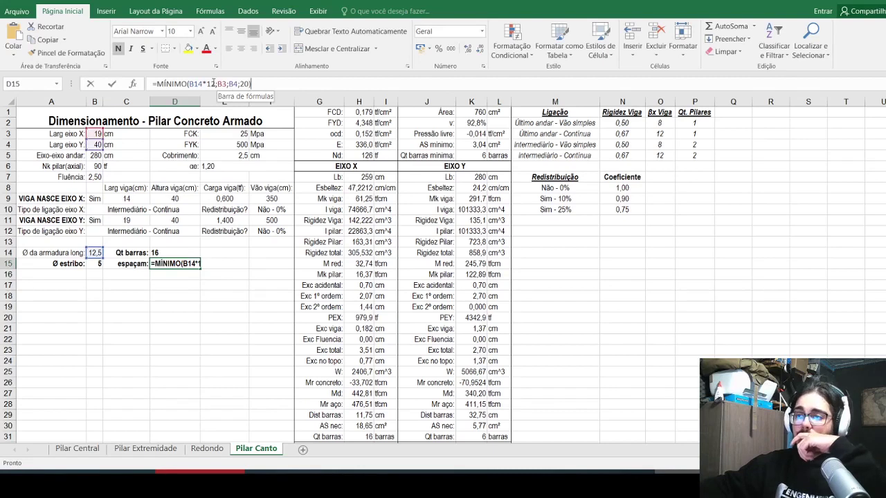
# Step: Correct the bar diameter factor in D15's spacing formula to B14*1,2 and left-align the cell
pyautogui.click(218, 82)
pyautogui.press('Return')
pyautogui.press('Up')
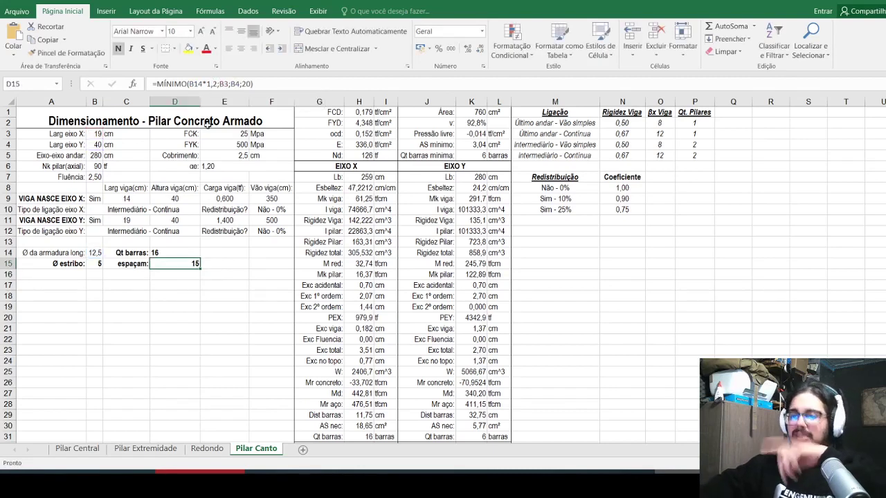
pyautogui.click(229, 49)
# Step: Label cell E15 "Comp estribo:" for the stirrup length
pyautogui.press('Right')
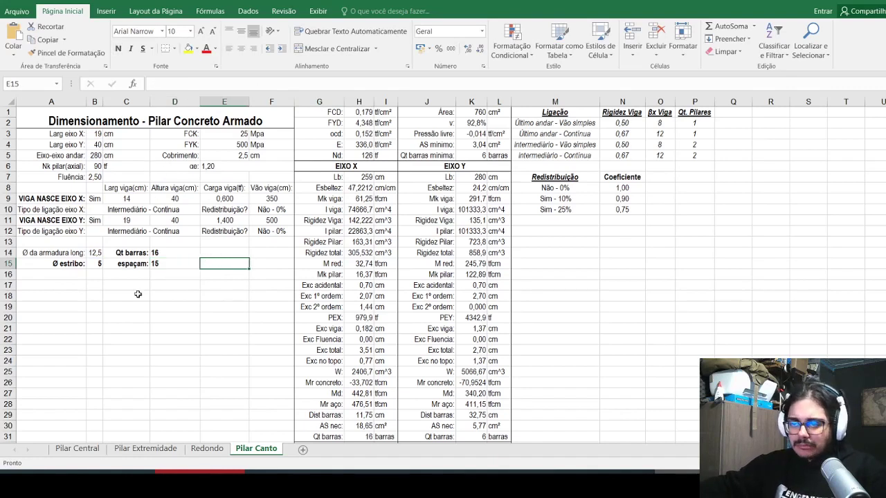
pyautogui.write('Comp')
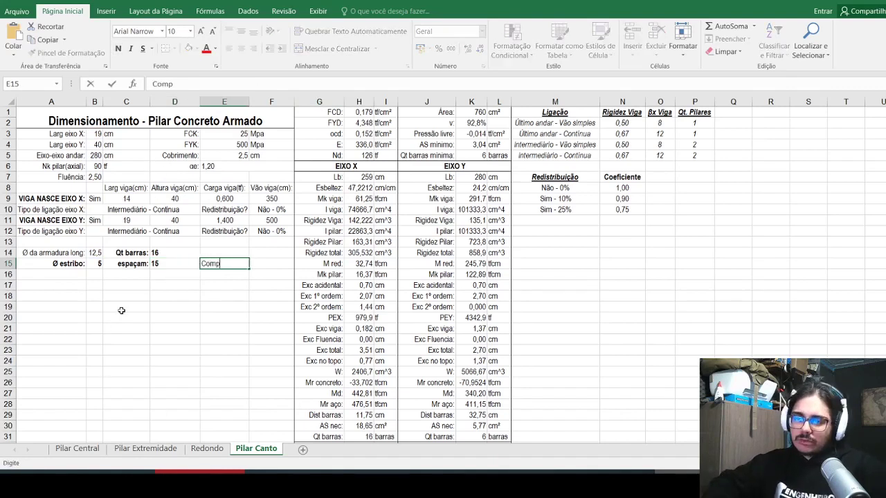
pyautogui.write(' estribo:')
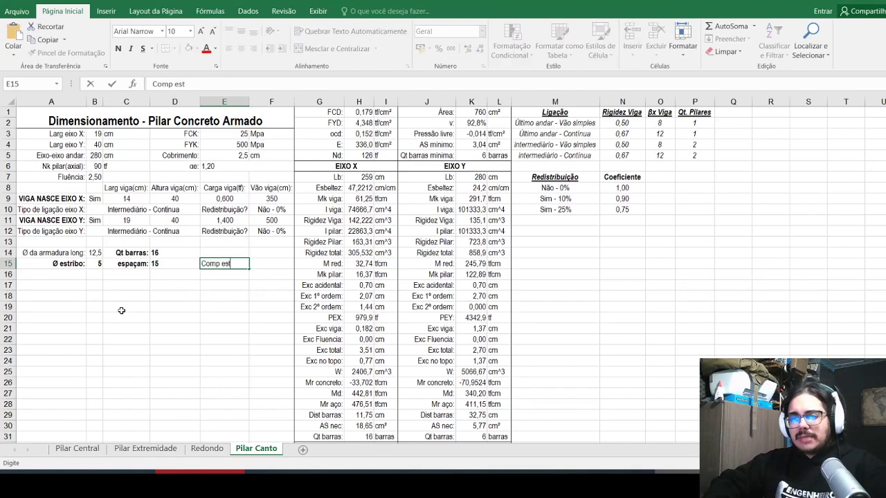
pyautogui.press('Right')
# Step: Write the stirrup length formula in F15 as =(B3*2+B4*2-E5*8+12)
pyautogui.write('=')
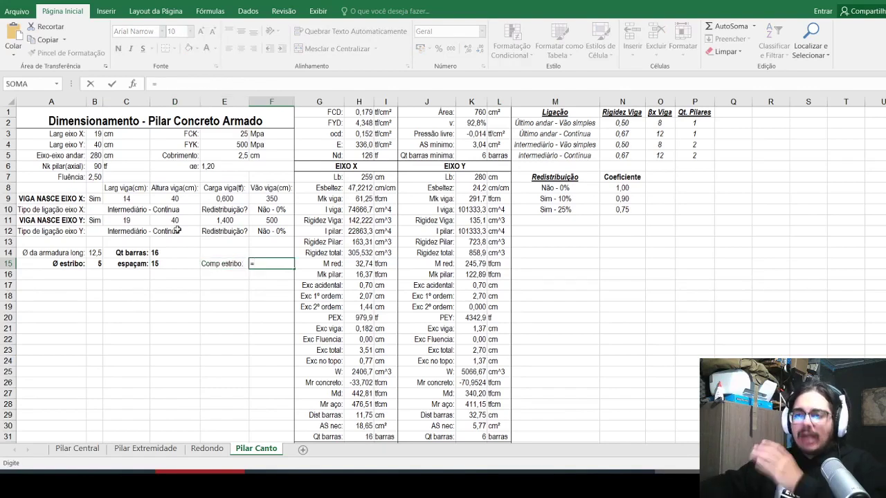
pyautogui.write('(')
pyautogui.click(93, 133)
pyautogui.write('*2+')
pyautogui.click(99, 144)
pyautogui.write('*2-')
pyautogui.click(224, 155)
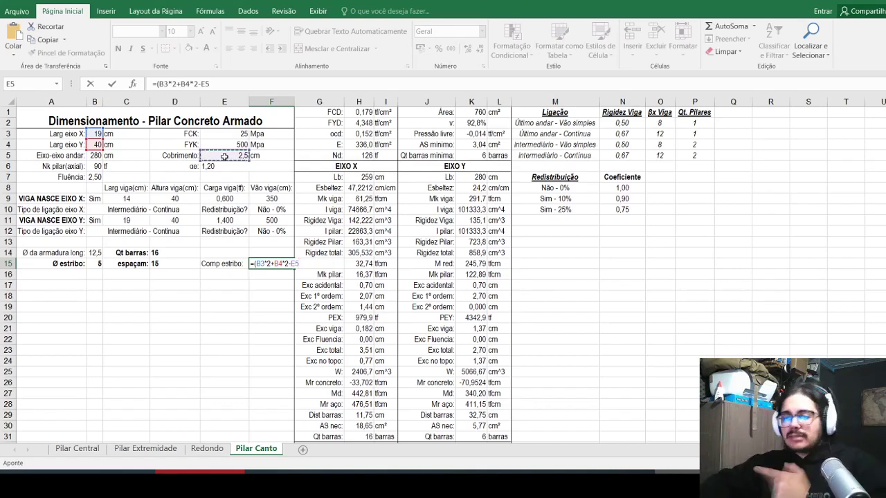
pyautogui.write('*4')
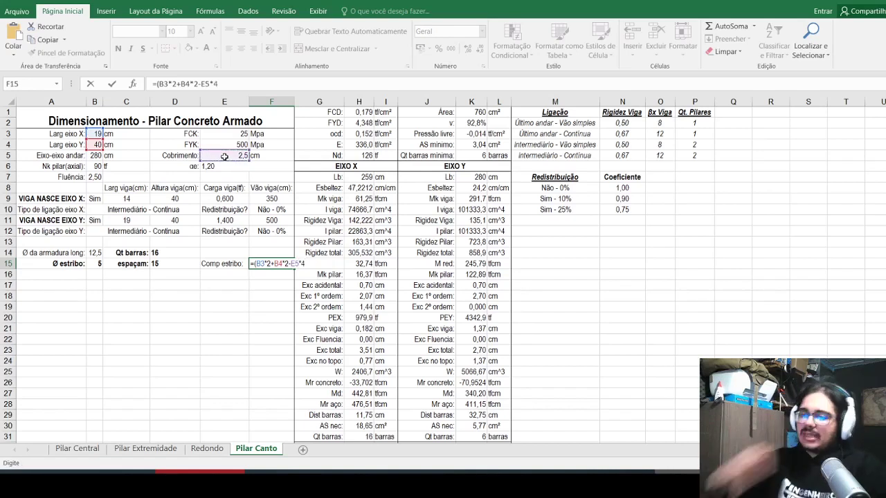
pyautogui.press('BackSpace')
pyautogui.write('8')
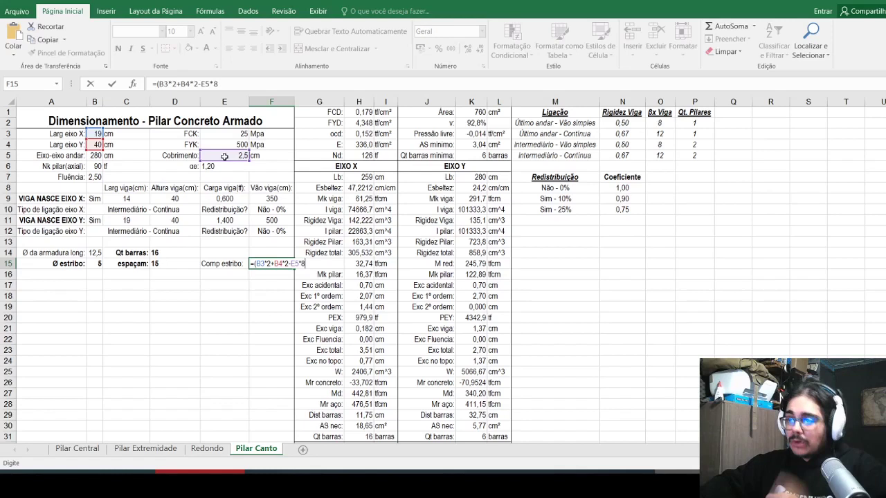
pyautogui.write('+12')
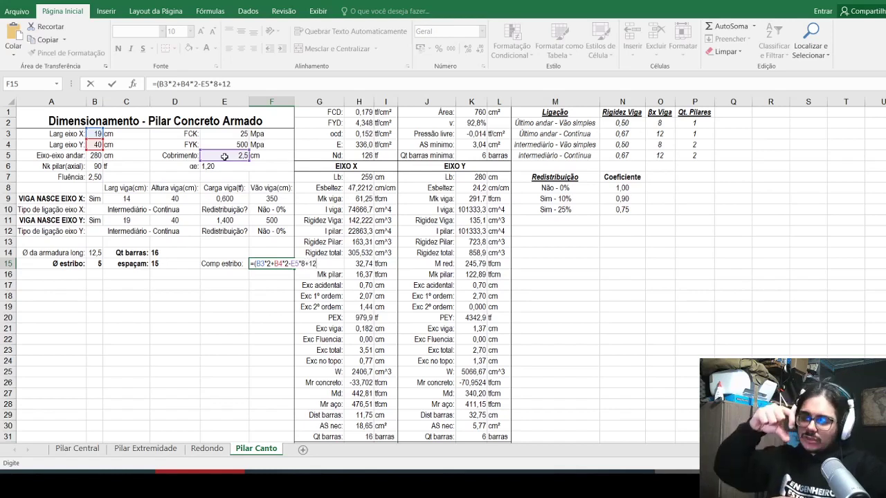
pyautogui.write(')')
pyautogui.press('Return')
# Step: Left-align the stirrup length value in F15 and right-align its label in E15
pyautogui.press('Up')
pyautogui.press('Left')
pyautogui.hotkey('shift', 'Right')
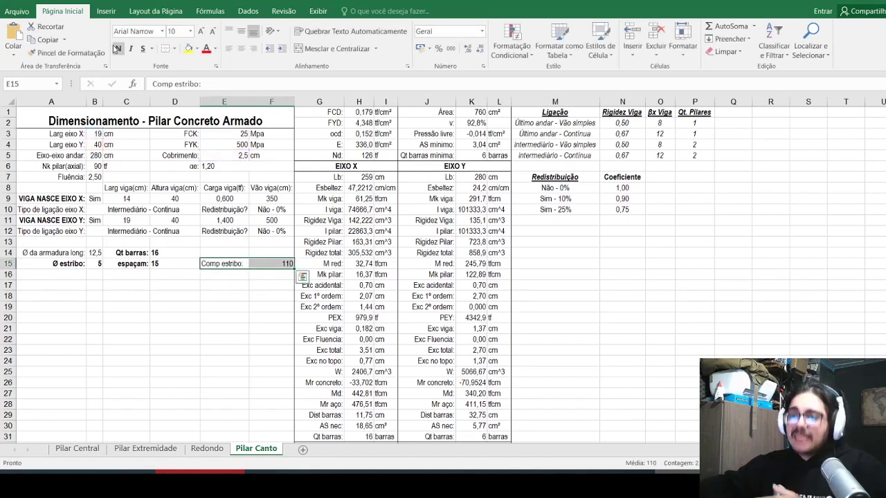
pyautogui.click(211, 254)
pyautogui.click(274, 266)
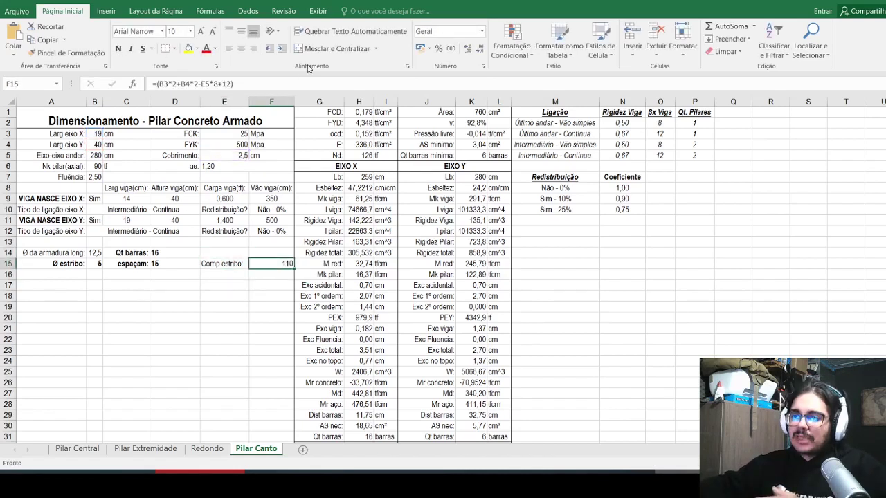
pyautogui.click(230, 52)
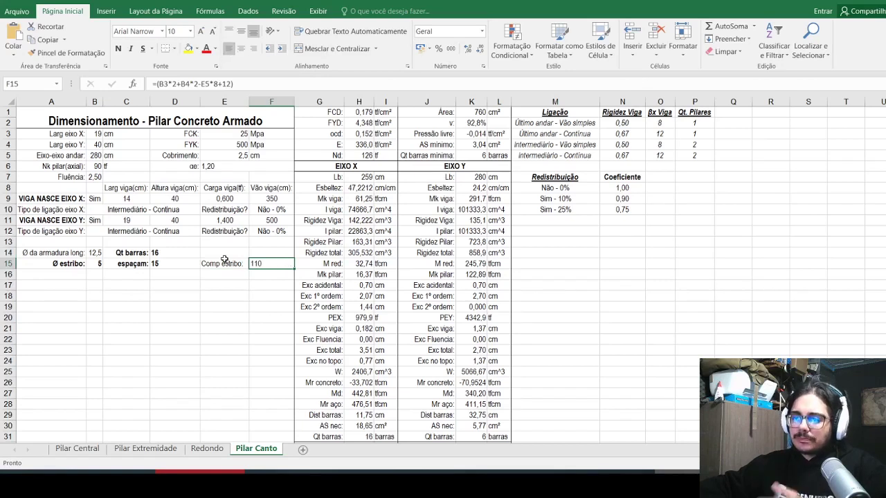
pyautogui.click(229, 260)
pyautogui.click(254, 48)
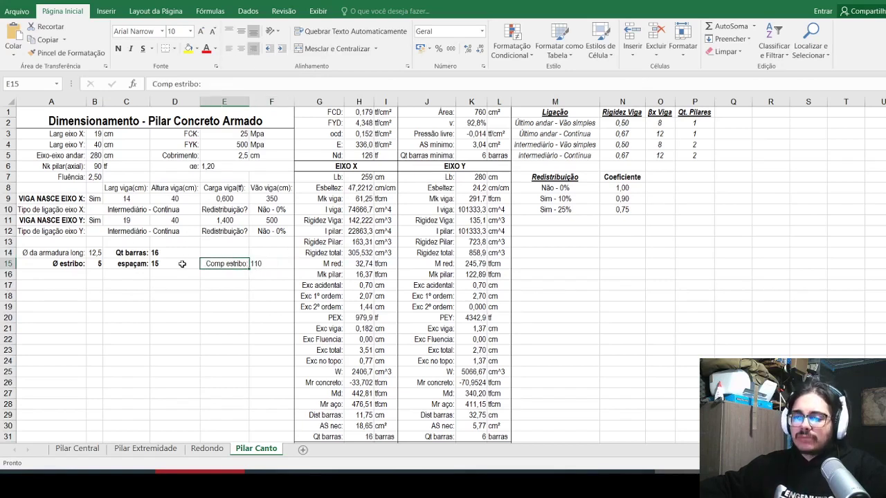
# Step: Label cell C17 "AS/AC:" and align the text to the right
pyautogui.click(137, 274)
pyautogui.click(130, 288)
pyautogui.write('AS')
pyautogui.write('/AC>')
pyautogui.press('BackSpace')
pyautogui.write(':')
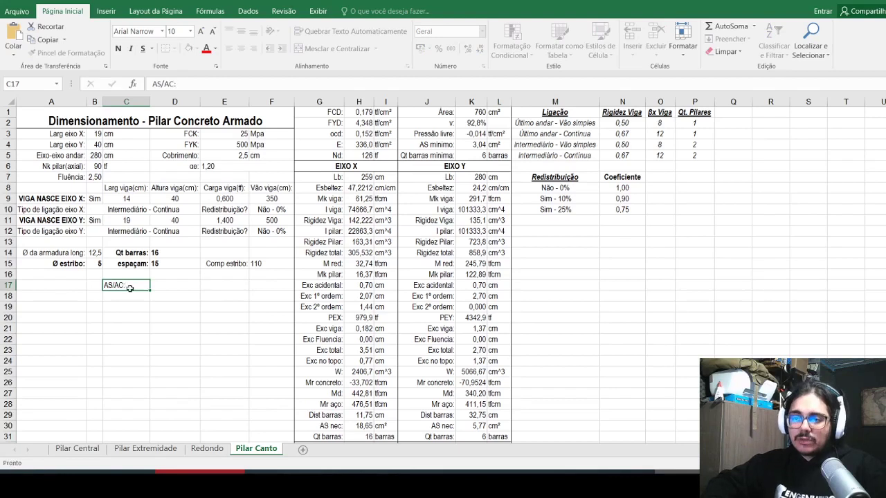
pyautogui.press('Return')
pyautogui.click(130, 288)
pyautogui.click(253, 48)
# Step: Write the steel-to-concrete area ratio formula in D17 as =D14*B14^2*3,141592/400/K1
pyautogui.click(168, 292)
pyautogui.write('=')
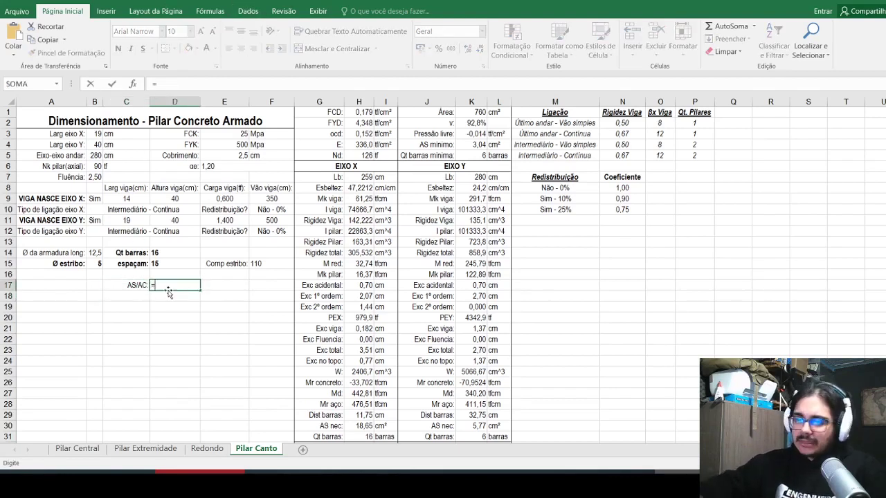
pyautogui.click(166, 256)
pyautogui.write('*')
pyautogui.click(95, 253)
pyautogui.write('^2')
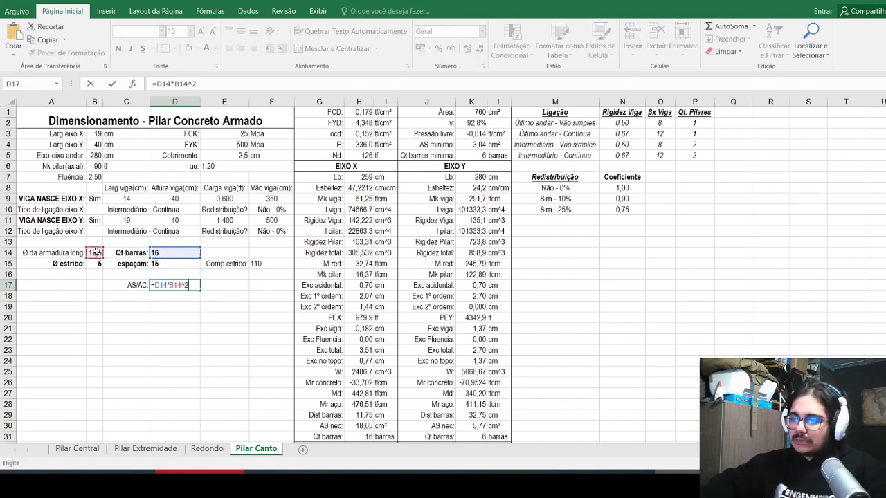
pyautogui.write('*3,141592/400')
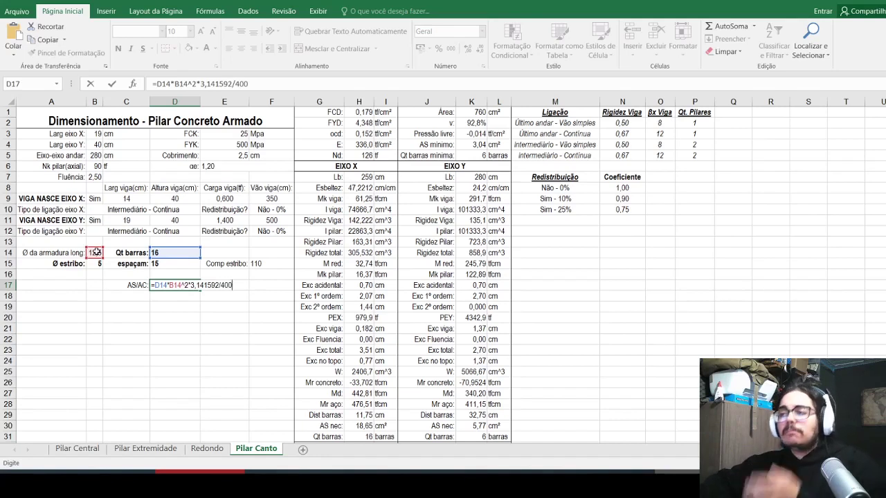
pyautogui.write('/')
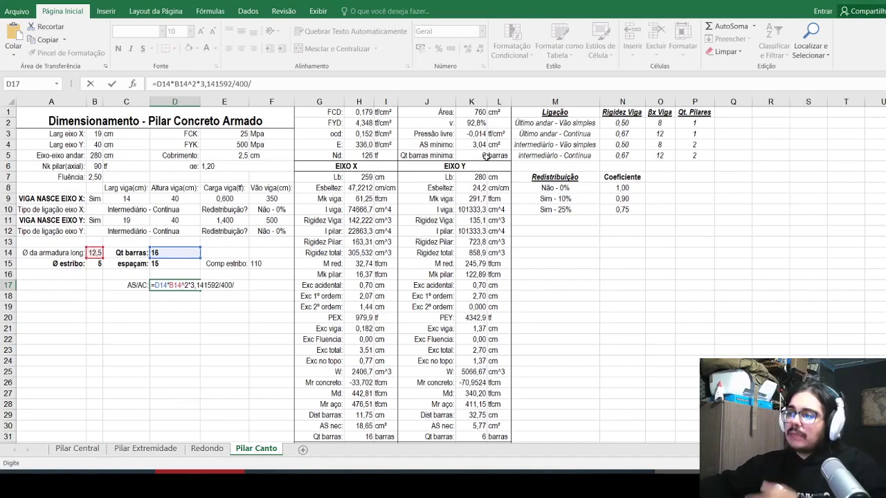
pyautogui.click(476, 112)
pyautogui.press('Return')
pyautogui.press('Up')
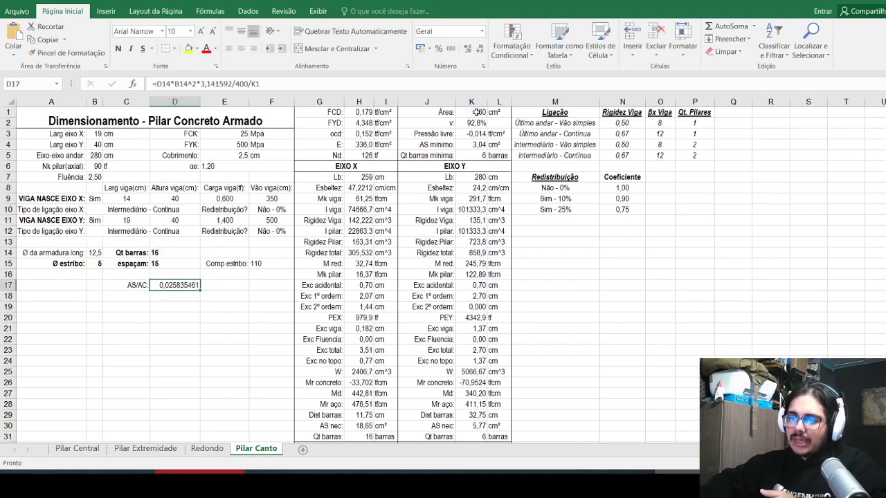
# Step: Format the AS/AC ratio in D17 as a percentage with two decimals, using the Arial Narrow font
pyautogui.click(440, 49)
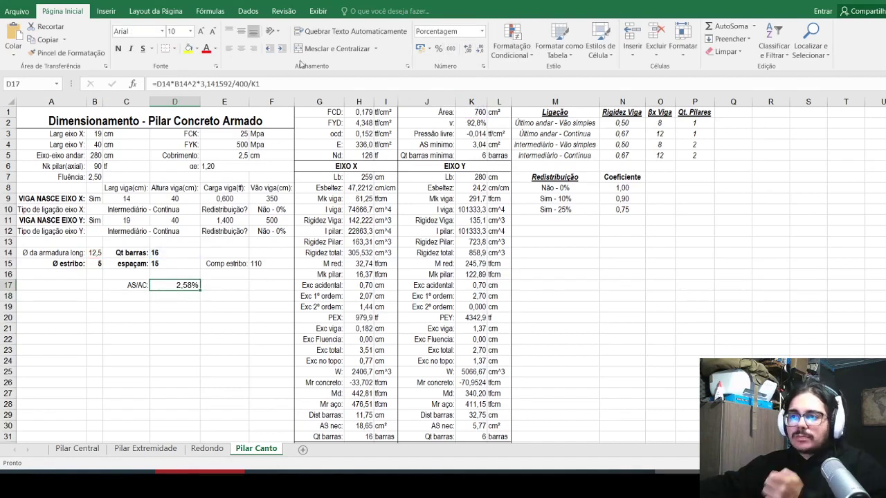
pyautogui.click(162, 31)
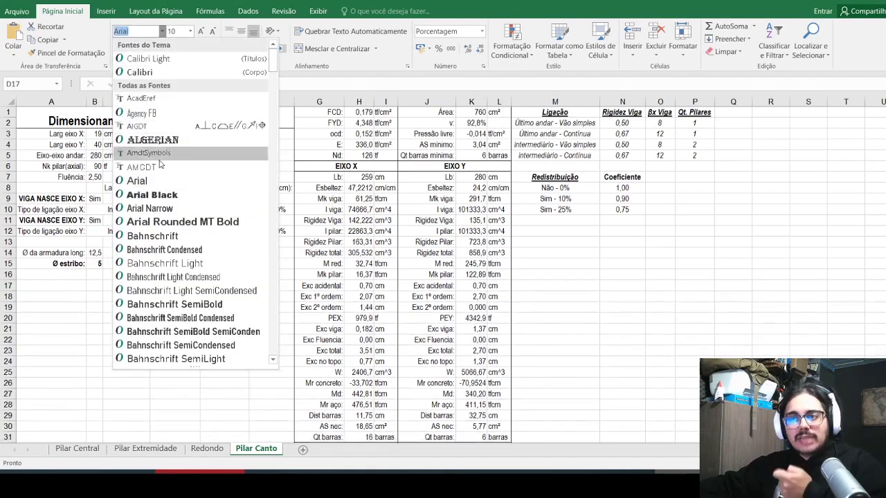
pyautogui.click(149, 208)
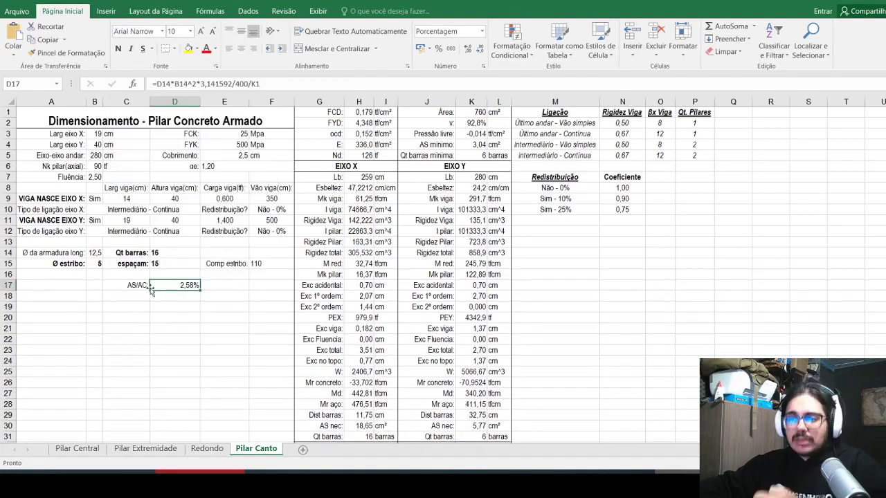
# Step: Make the AS/AC cells C17:D17 and stirrup length cells E15:F15 bold, and move the AS/AC pair up to C16:D16
pyautogui.moveTo(142, 285); pyautogui.dragTo(187, 286)
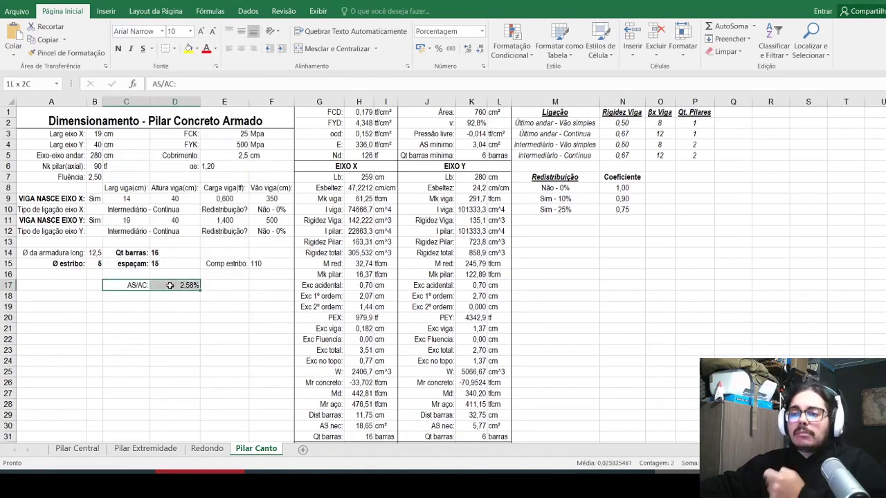
pyautogui.click(119, 48)
pyautogui.moveTo(230, 262); pyautogui.dragTo(254, 264)
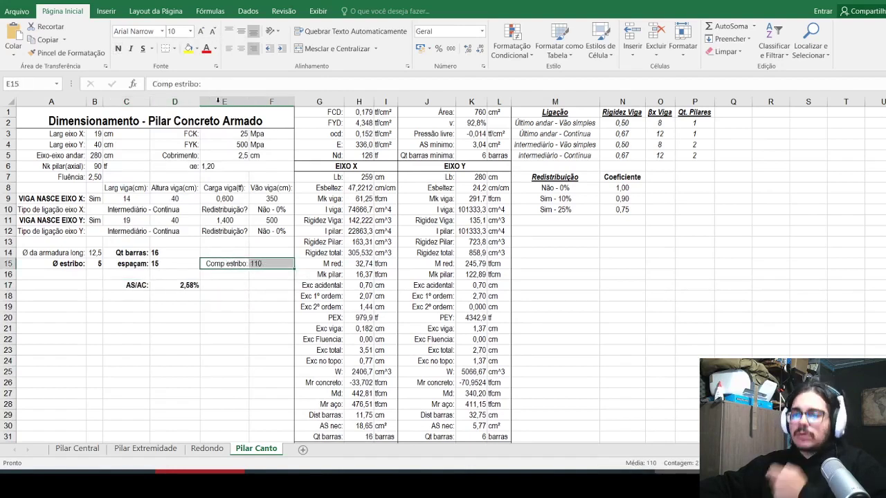
pyautogui.click(118, 49)
pyautogui.moveTo(139, 286); pyautogui.dragTo(178, 270)
pyautogui.click(145, 314)
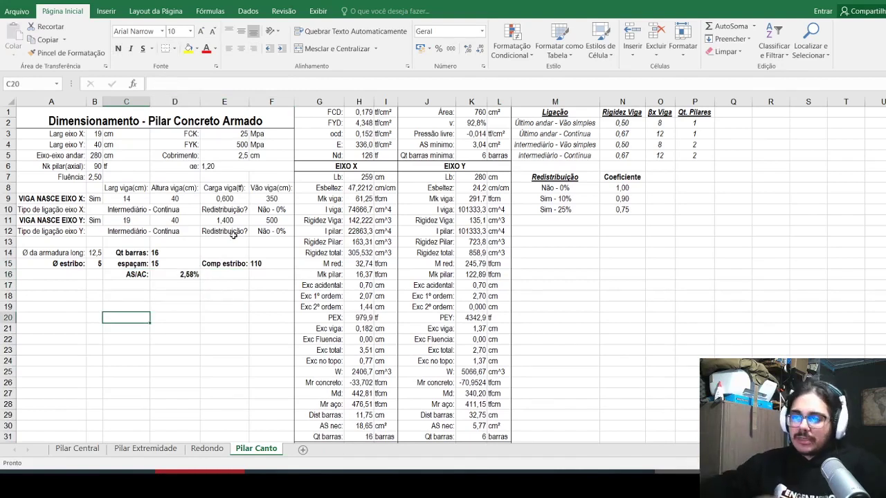
# Step: Start a formula in D7 adding both beams' loads over their spans, =E9*F9/100+E11*F11/100
pyautogui.click(181, 176)
pyautogui.write('=')
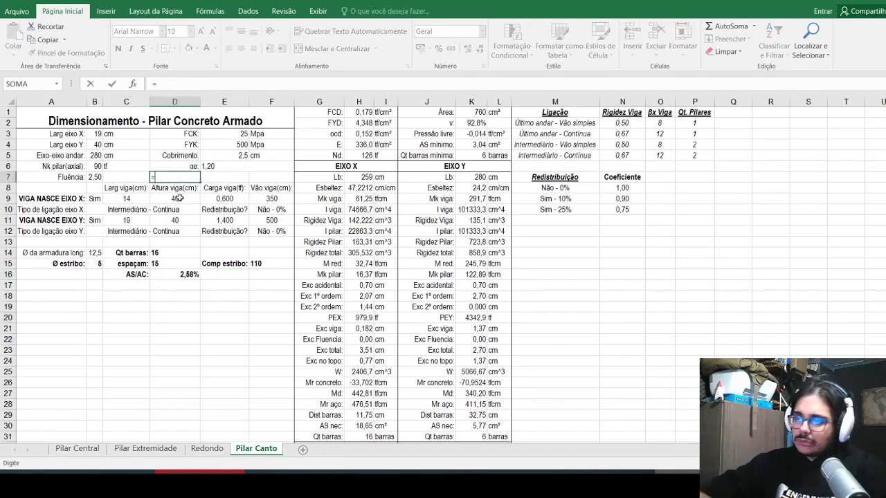
pyautogui.click(230, 205)
pyautogui.write('*')
pyautogui.click(270, 199)
pyautogui.write('/100+')
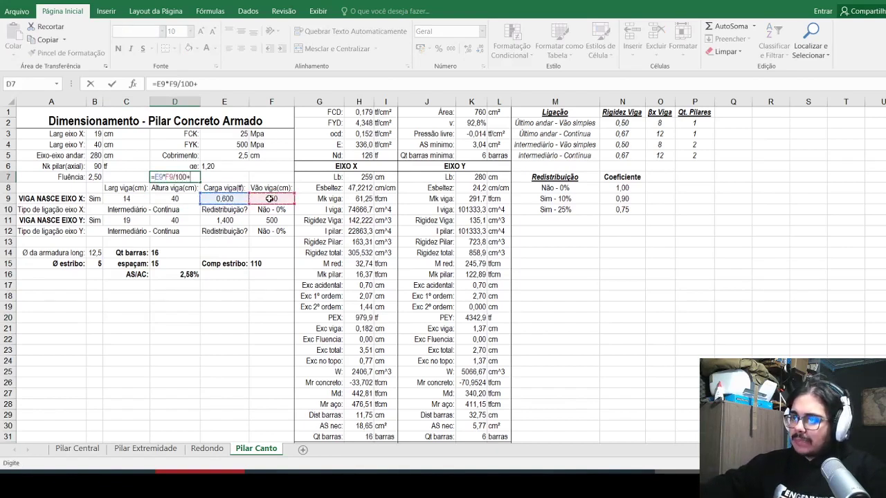
pyautogui.click(234, 218)
pyautogui.write('*')
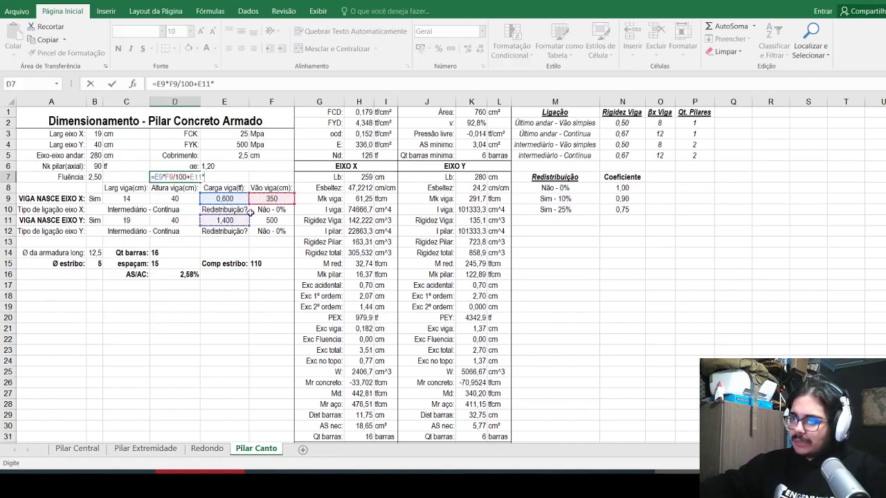
pyautogui.click(284, 219)
pyautogui.write('/100+')
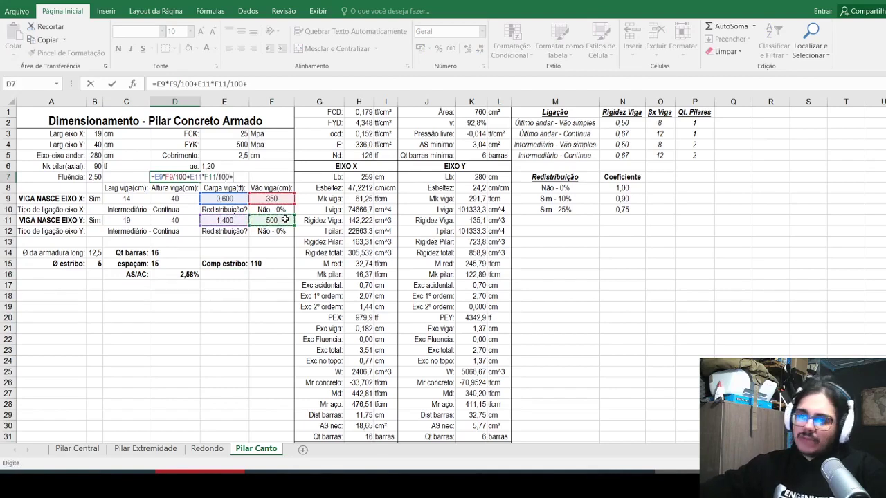
# Step: Add the column volume term B3*B4*B5/100 to the load formula in D7
pyautogui.click(93, 133)
pyautogui.write('*')
pyautogui.click(92, 144)
pyautogui.write('*')
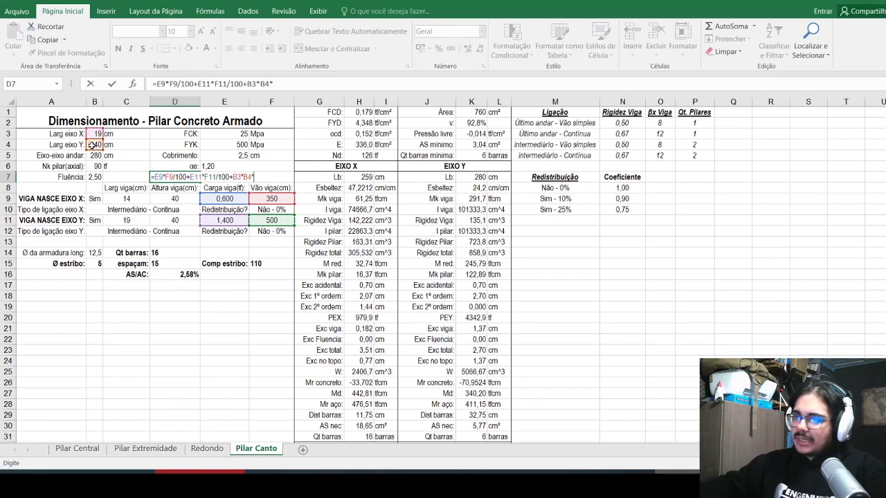
pyautogui.click(94, 155)
pyautogui.write('/100')
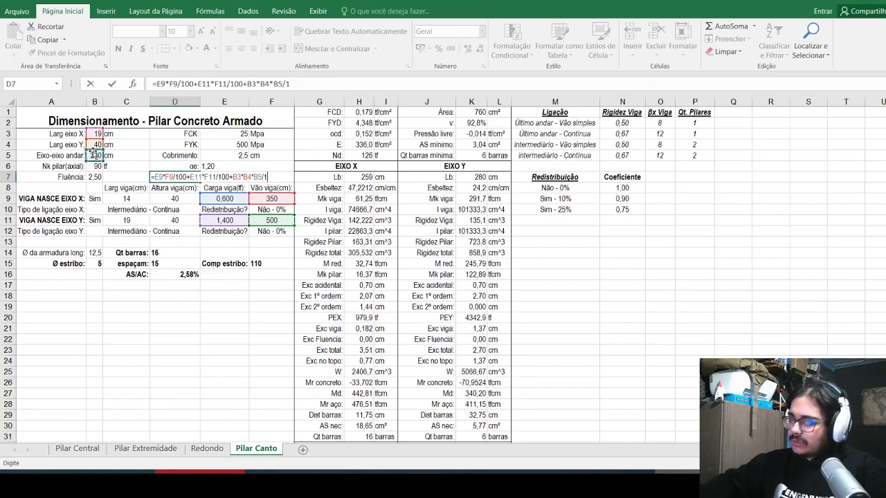
# Step: Complete the load formula in D7 as =E9*F9/100+E11*F11/100+B3*B4*B5/100^3*2,5
pyautogui.write('^3*2,5')
pyautogui.press('Return')
pyautogui.press('Up')
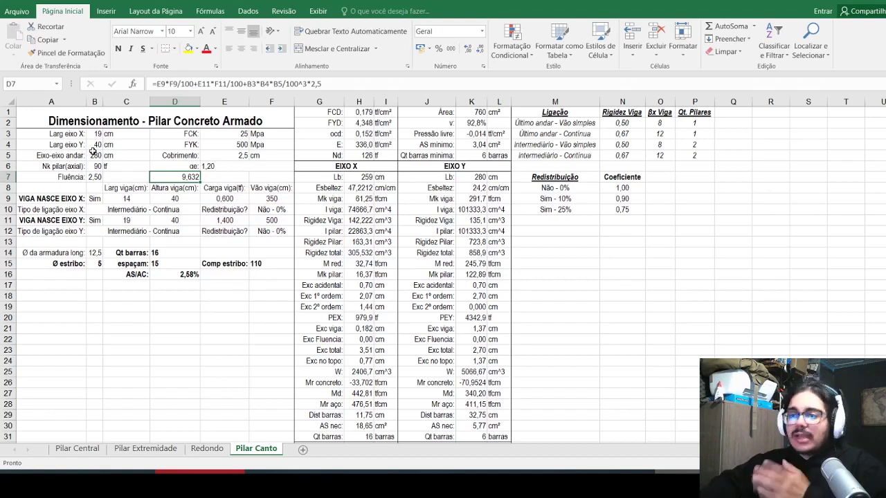
# Step: Clear the scratch calculation in D7 and try pillar axial loads of 80, 70, 60 and 30 tf in B6
pyautogui.press('Left')
pyautogui.press('Left')
pyautogui.press('Up')
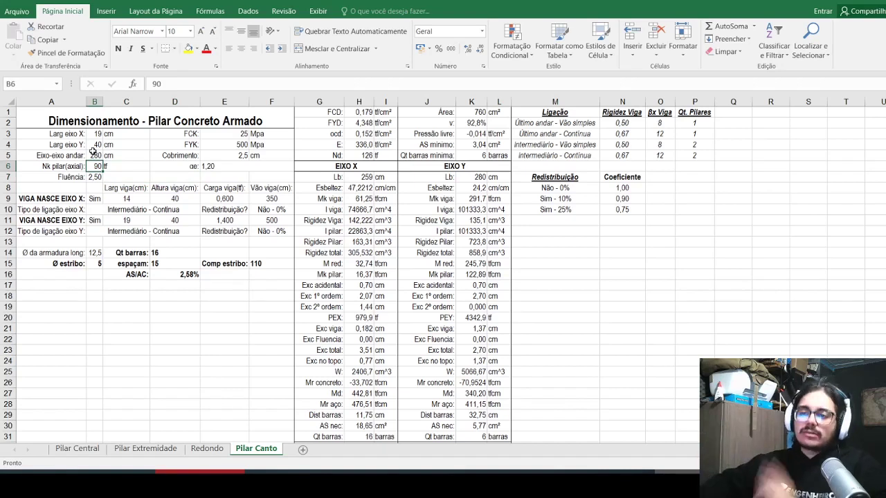
pyautogui.write('80')
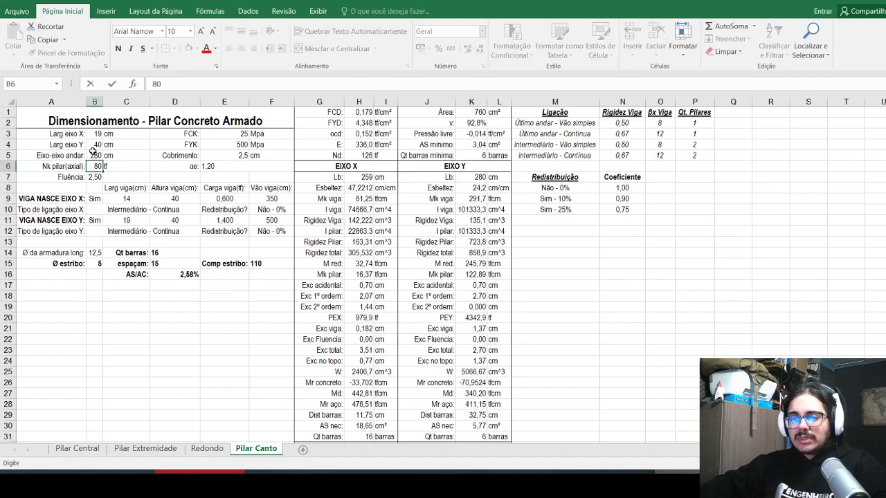
pyautogui.press('Return')
pyautogui.press('Up')
pyautogui.write('70')
pyautogui.press('Return')
pyautogui.press('Up')
pyautogui.write('60')
pyautogui.press('Return')
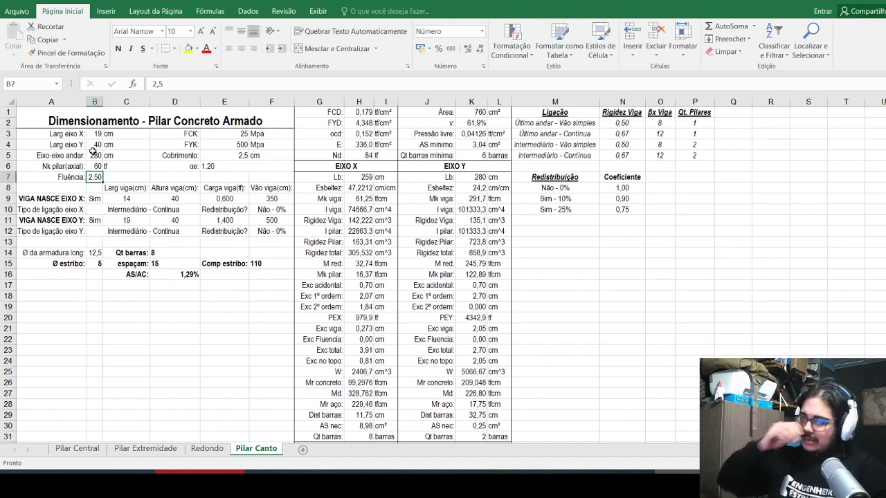
pyautogui.press('Up')
pyautogui.write('30')
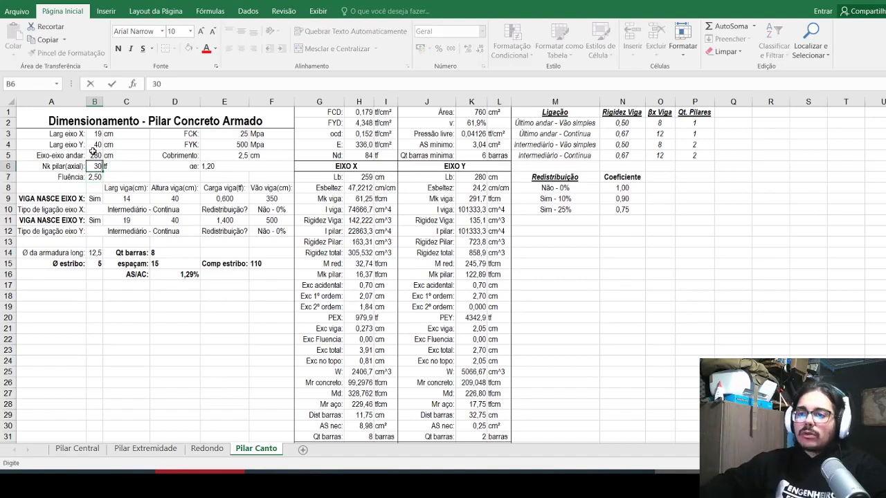
pyautogui.press('Return')
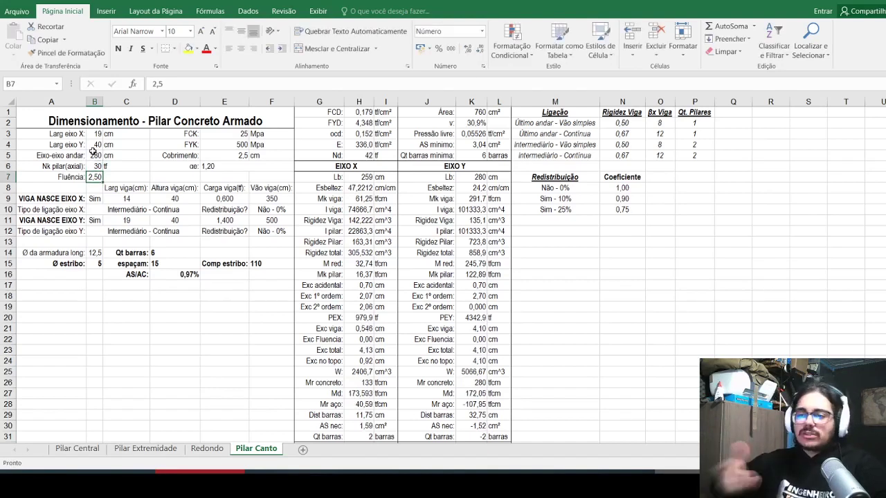
# Step: Set the longitudinal reinforcement diameter in B14 to 10
pyautogui.press('Down')
pyautogui.press('Down')
pyautogui.press('Down')
pyautogui.press('Down')
pyautogui.press('Down')
pyautogui.press('Down')
pyautogui.press('Down')
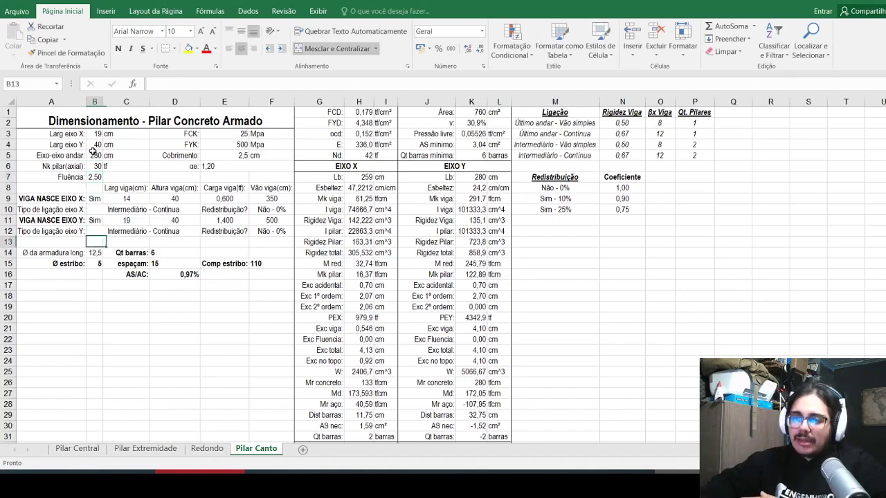
pyautogui.write('10')
pyautogui.press('Return')
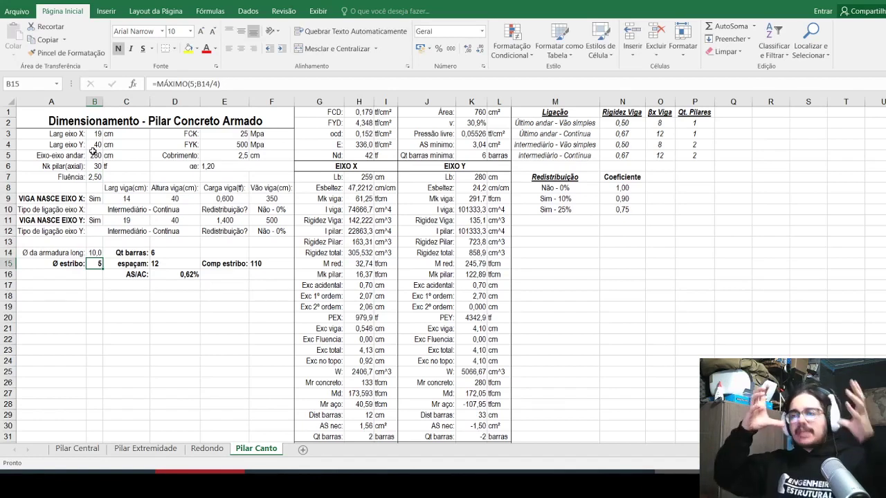
# Step: Set the pillar's axial load Nk in B6 to 90 tf
pyautogui.click(97, 166)
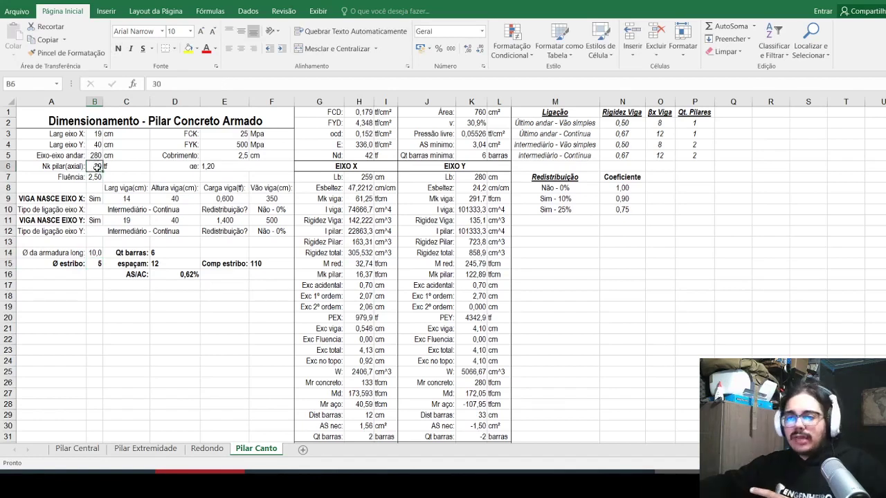
pyautogui.write('90')
pyautogui.press('Return')
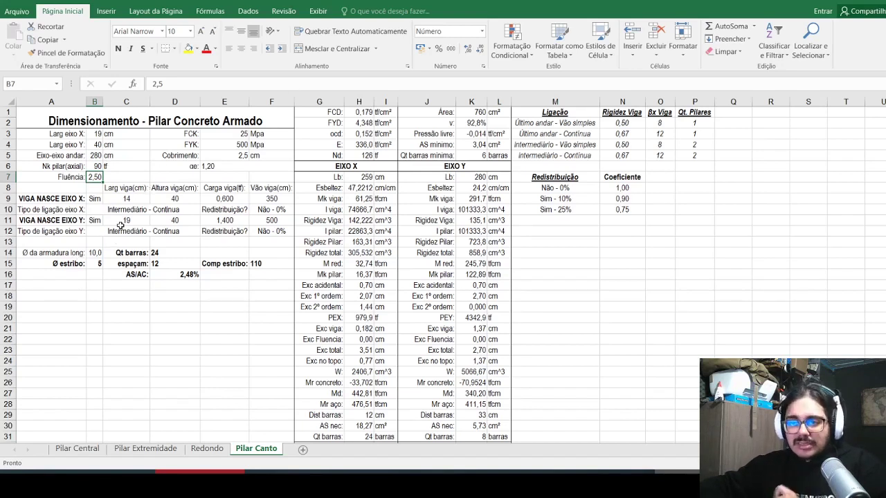
# Step: Try pillar axial loads of 20 and 10 tf in B6
pyautogui.press('Up')
pyautogui.write('10')
pyautogui.press('BackSpace')
pyautogui.press('BackSpace')
pyautogui.write('20')
pyautogui.press('Return')
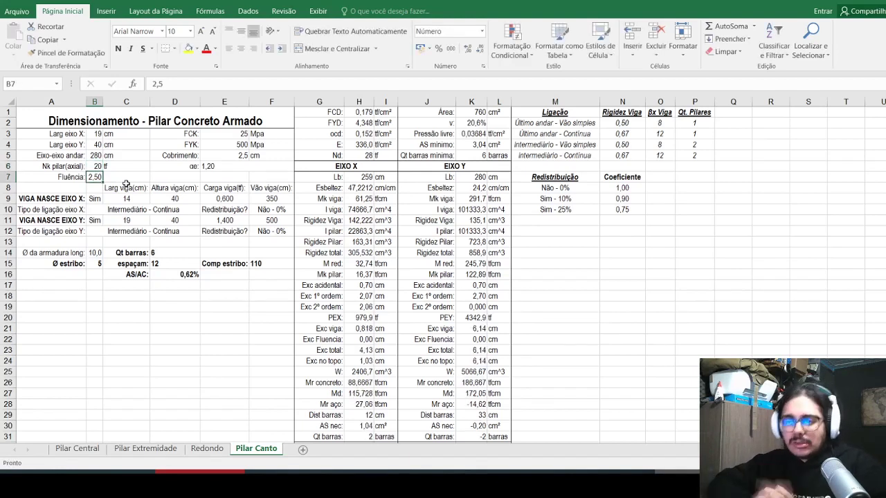
pyautogui.press('Up')
pyautogui.write('10')
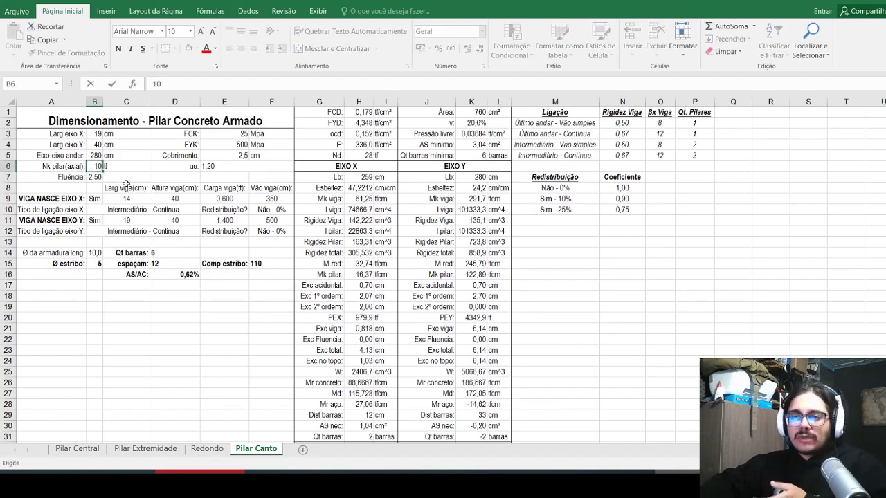
pyautogui.press('Return')
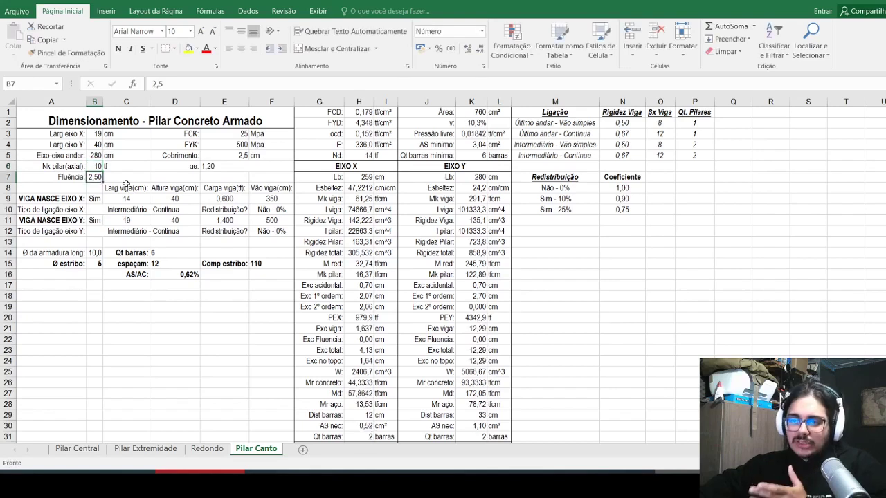
# Step: Change the connection type for both the X and Y axes to Último andar - Contínua
pyautogui.click(131, 210)
pyautogui.click(206, 210)
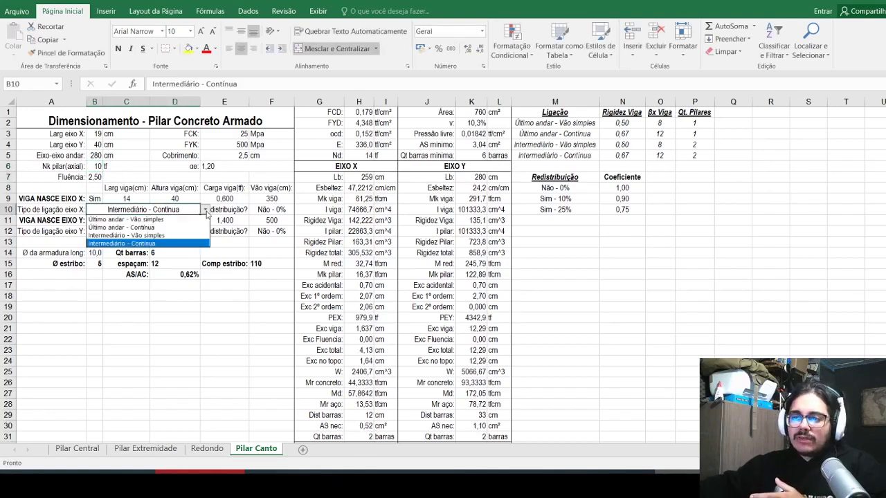
pyautogui.click(161, 228)
pyautogui.click(163, 231)
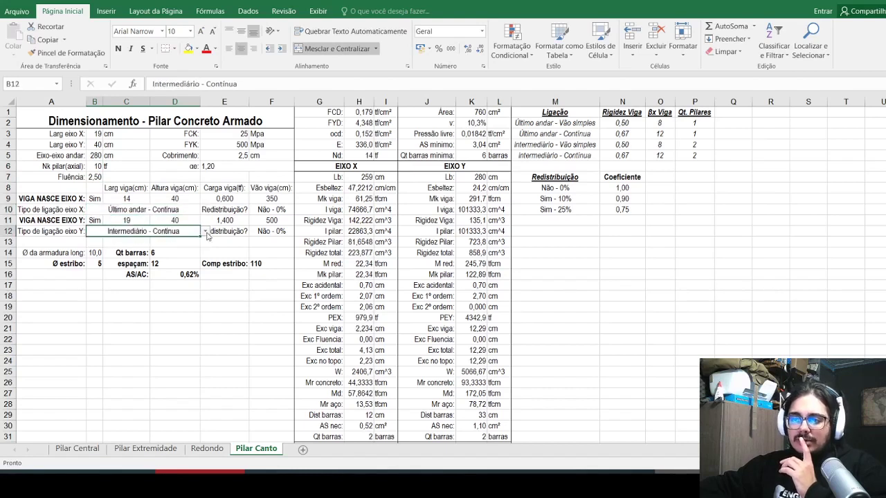
pyautogui.click(205, 231)
pyautogui.click(138, 248)
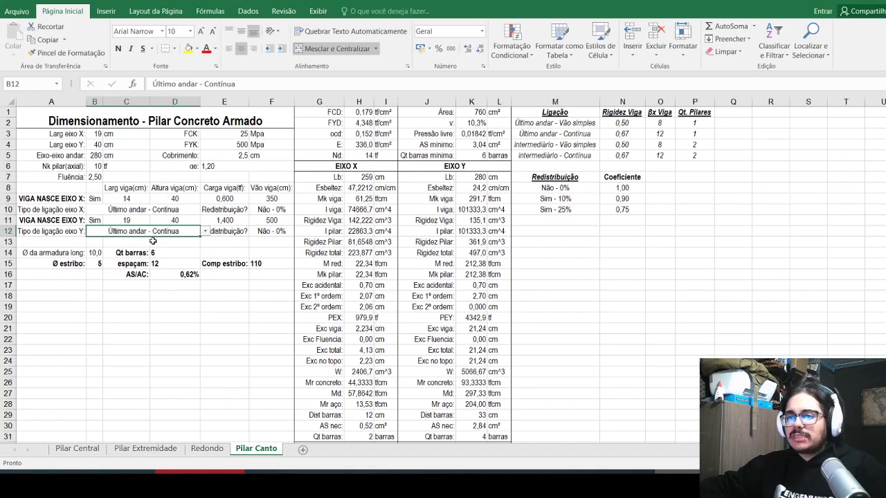
# Step: Undo the connection type changes and the reduced axial load trials, back to the 90 tf load
pyautogui.hotkey('ctrl', 'z')
pyautogui.hotkey('ctrl', 'z')
pyautogui.hotkey('ctrl', 'z')
pyautogui.hotkey('ctrl', 'z')
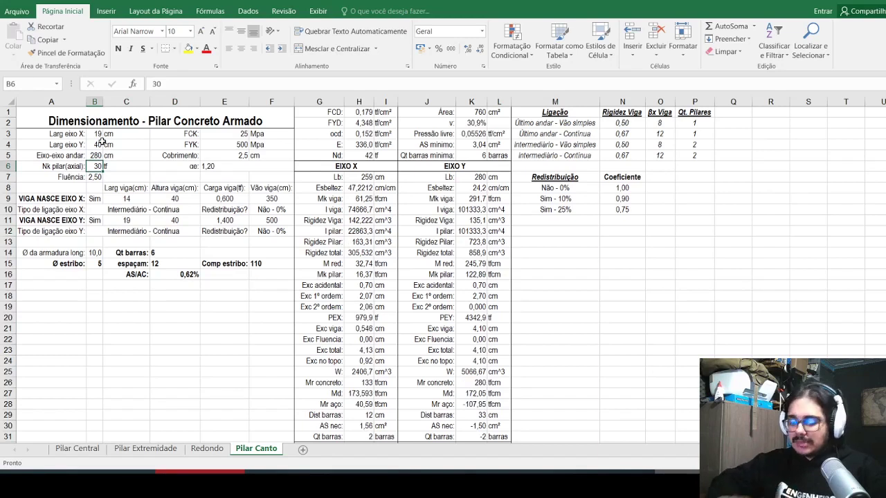
pyautogui.hotkey('ctrl', 'z')
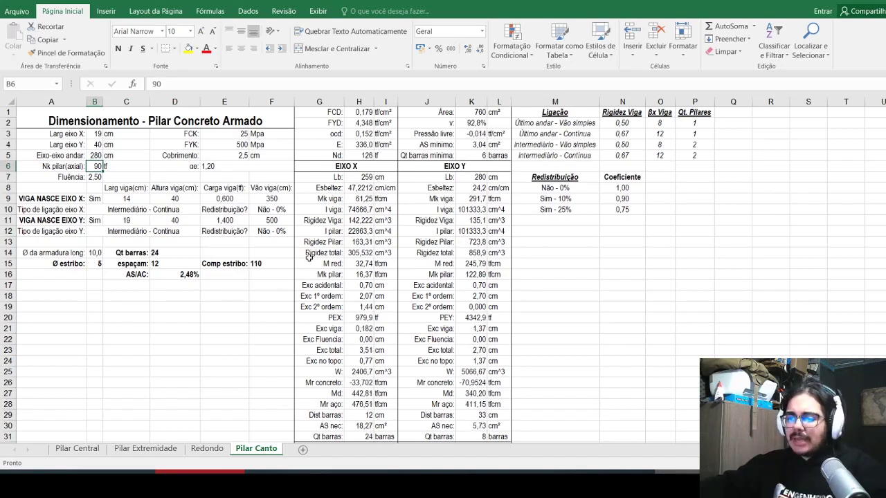
# Step: Examine the Fctd and FBD formulas on the Pilar Extremidade sheet, then return to Pilar Canto
pyautogui.click(127, 457)
pyautogui.scroll(1, 230, 239)
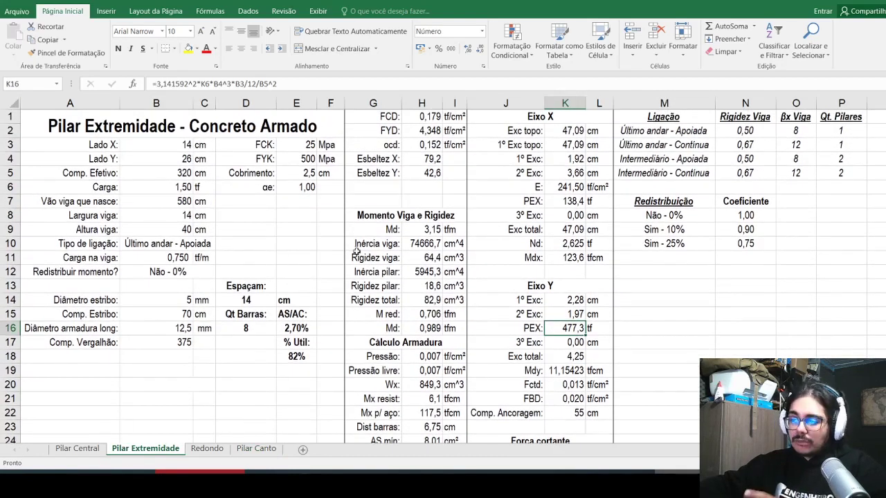
pyautogui.click(567, 389)
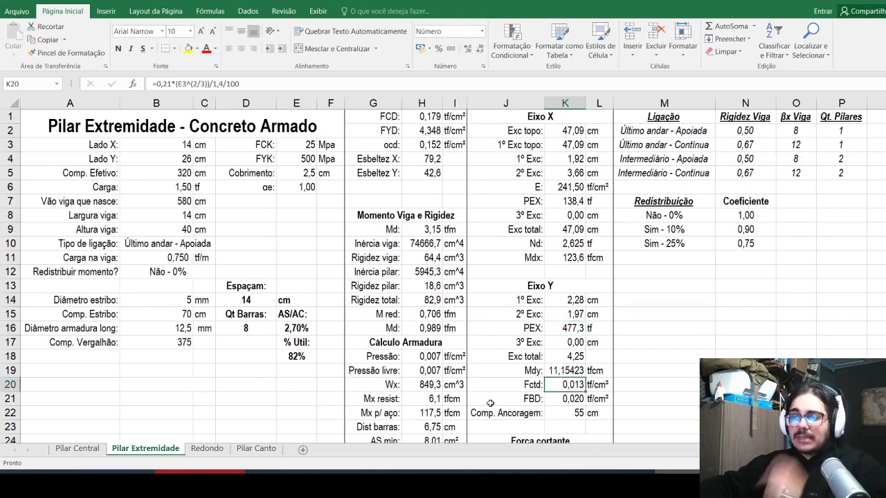
pyautogui.click(561, 402)
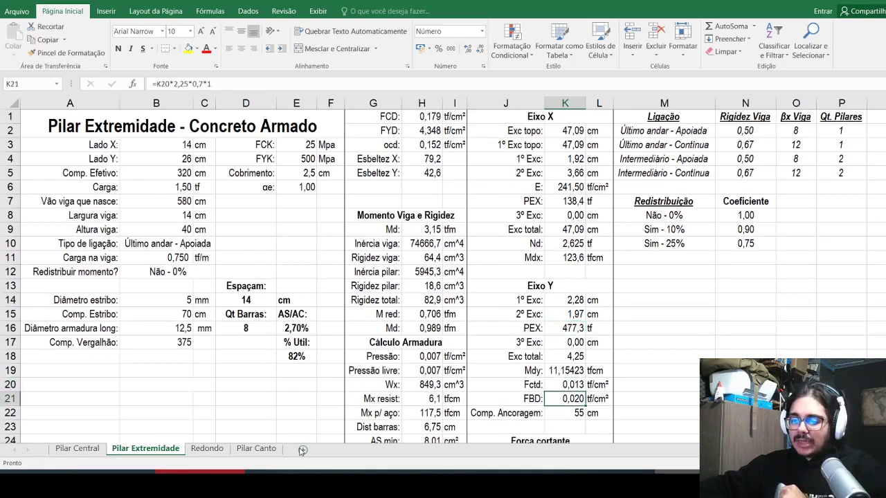
pyautogui.click(256, 448)
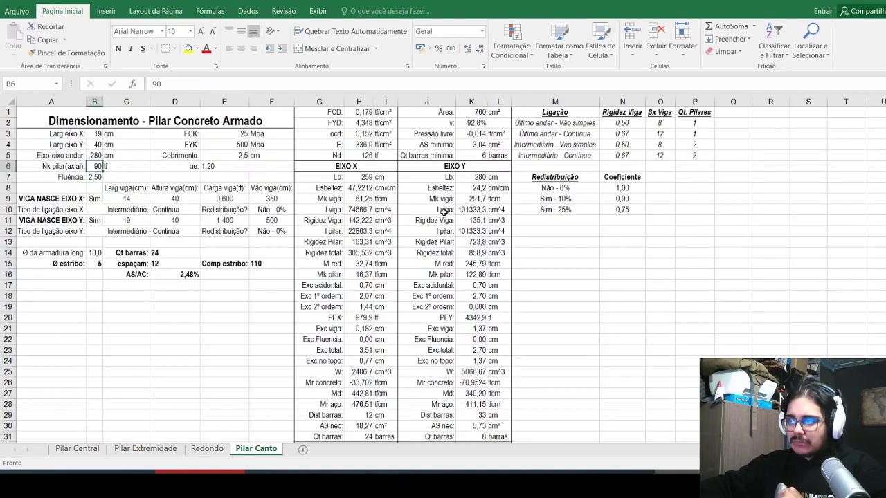
# Step: Insert two rows above row 6, ahead of the EIXO X and EIXO Y calculation blocks
pyautogui.moveTo(349, 167); pyautogui.dragTo(468, 403)
pyautogui.moveTo(9, 166); pyautogui.dragTo(8, 177)
pyautogui.rightClick(8, 177)
pyautogui.click(33, 256)
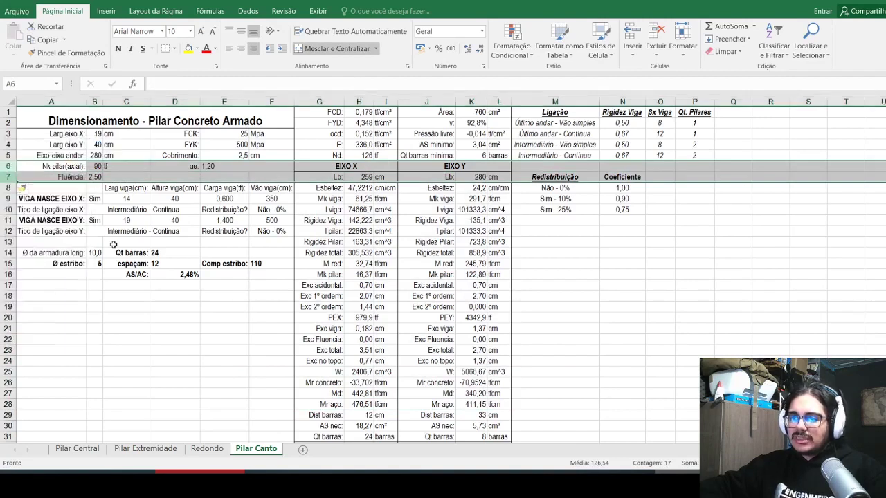
# Step: Move the displaced Nk pilar, αe and Fluência input cells back up into rows 6 and 7
pyautogui.moveTo(69, 188); pyautogui.dragTo(270, 198)
pyautogui.moveTo(147, 204); pyautogui.dragTo(147, 183)
pyautogui.click(162, 235)
# Step: Add the label "fbd:" in G6, below Nd
pyautogui.click(289, 171)
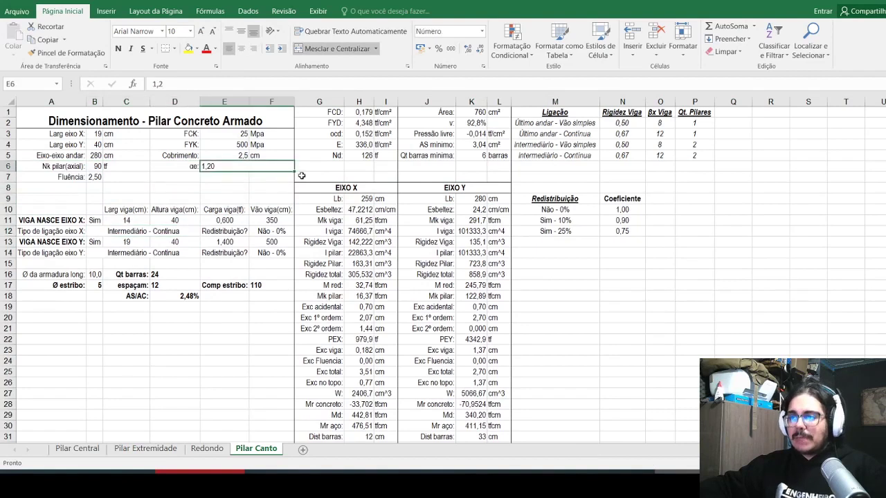
pyautogui.click(312, 171)
pyautogui.write('fbd')
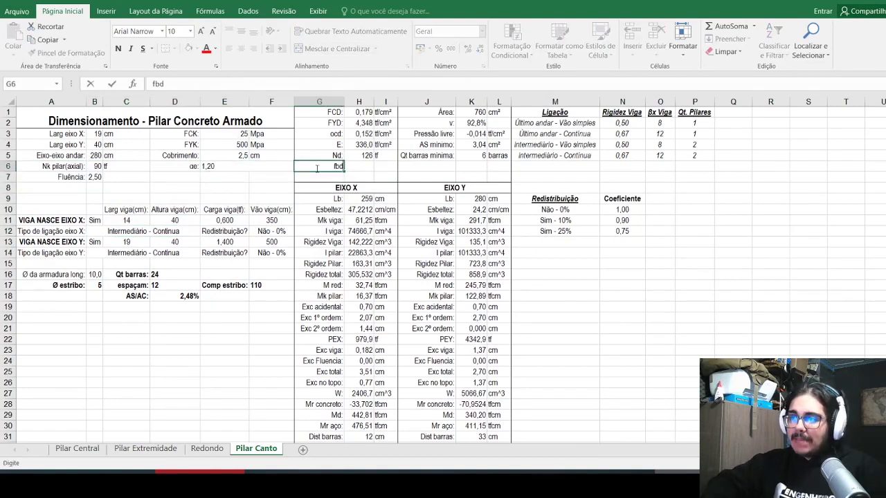
pyautogui.write(':')
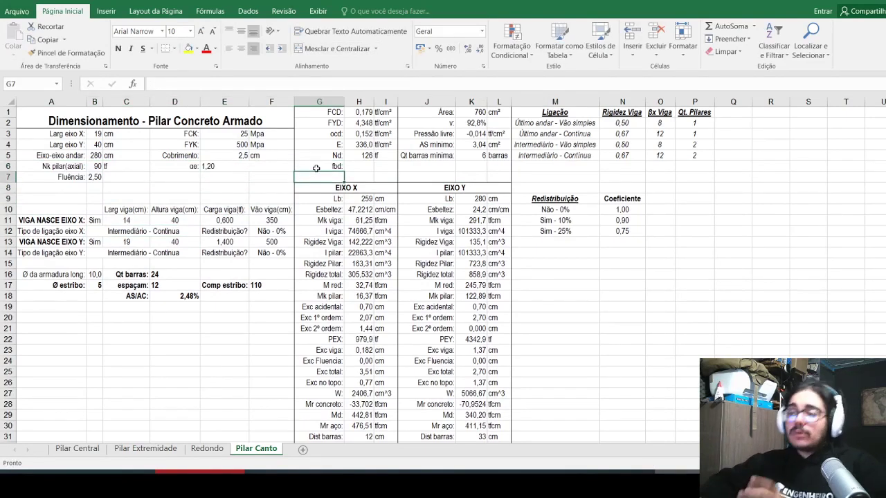
# Step: Enter the formula =0,21*E3^(1/3)/1,4/100 in H6, referencing the FCK value
pyautogui.press('Tab')
pyautogui.write('=')
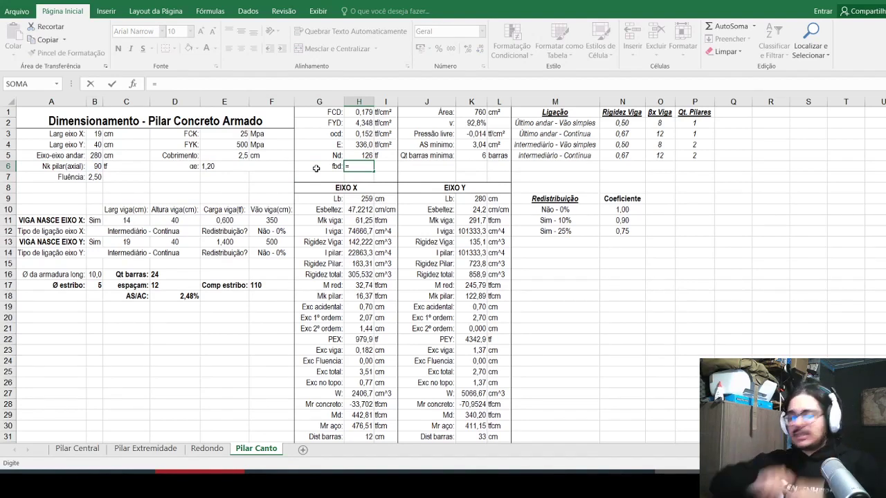
pyautogui.write('0')
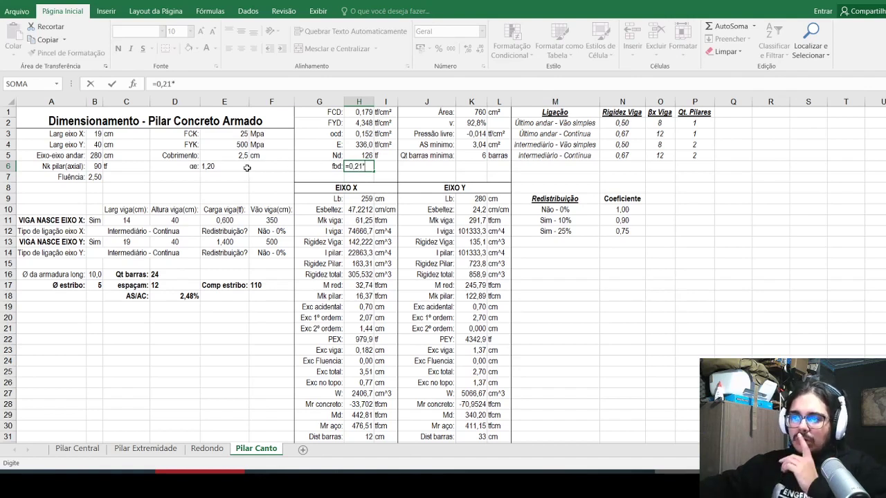
pyautogui.write(',21*')
pyautogui.click(234, 135)
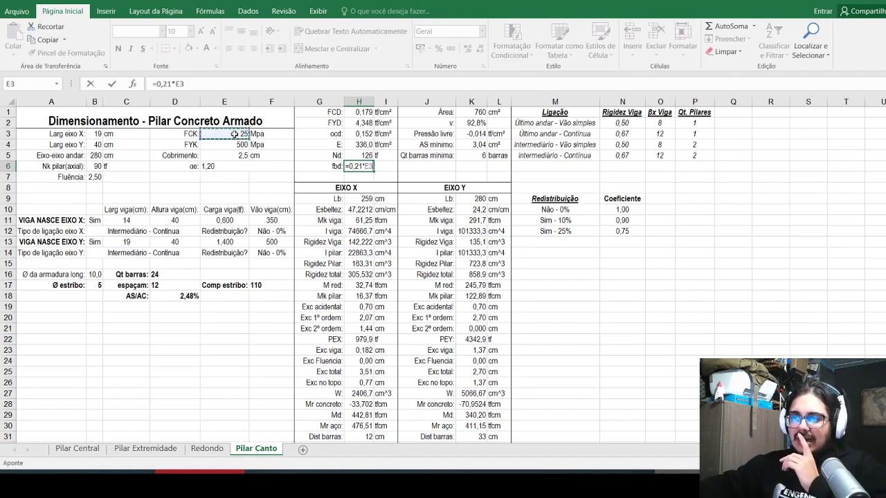
pyautogui.write('^(1/')
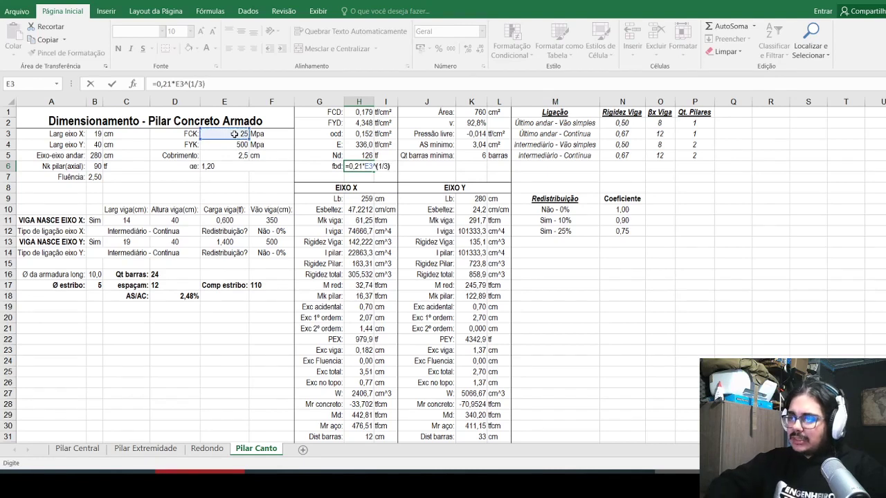
pyautogui.write('3)/1,4/100')
pyautogui.press('Return')
pyautogui.press('Up')
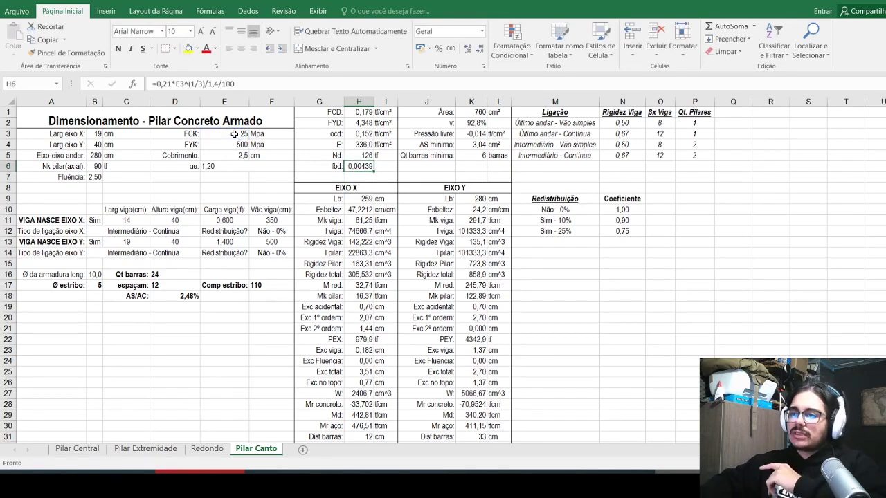
# Step: Check the exponent in the Fctd formula on the Pilar Extremidade sheet and return to Pilar Canto
pyautogui.click(142, 449)
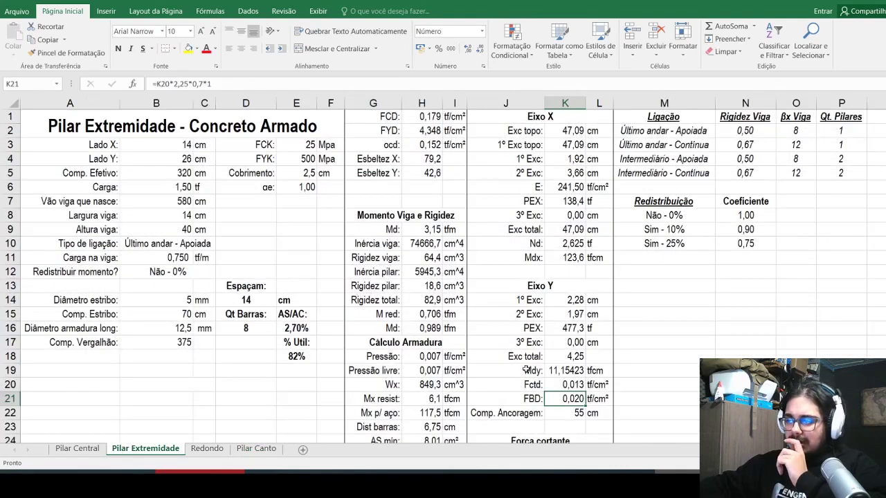
pyautogui.click(558, 385)
pyautogui.click(186, 84)
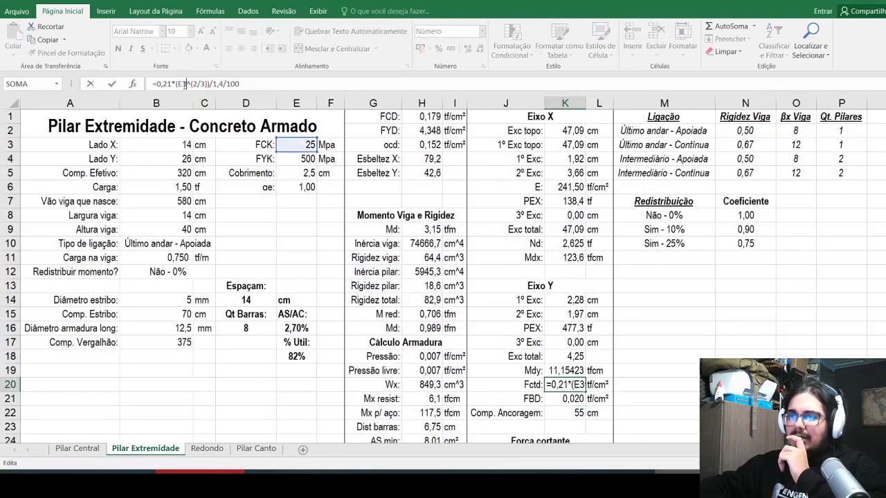
pyautogui.press('Escape')
pyautogui.click(256, 449)
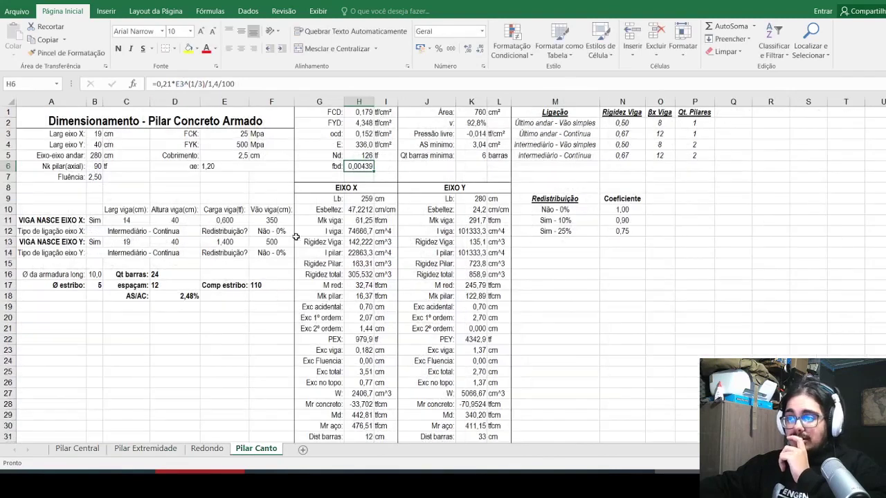
# Step: Correct the exponent of the fbd formula in H6 to 2/3
pyautogui.click(194, 81)
pyautogui.press('BackSpace')
pyautogui.write('2')
pyautogui.press('Return')
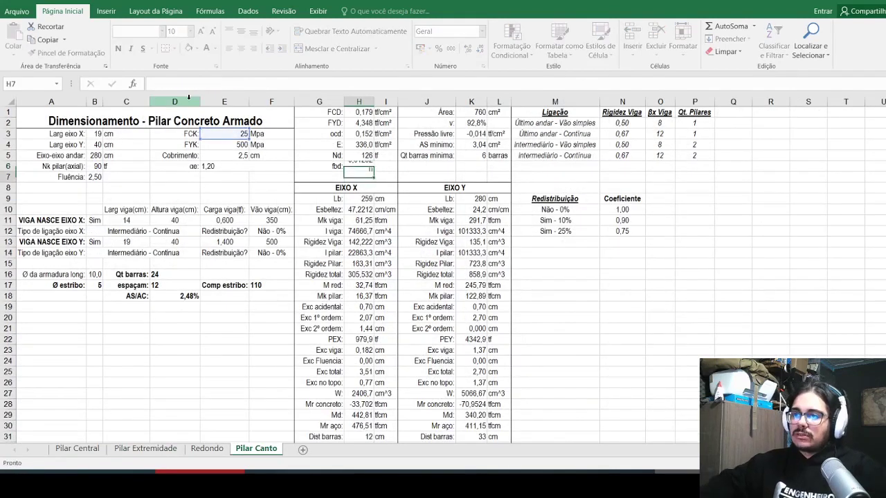
# Step: Compare the Fctd formula on the Pilar Extremidade sheet and append the factors *2,25*0,7 to the fbd formula in H6 of Pilar Canto
pyautogui.click(153, 449)
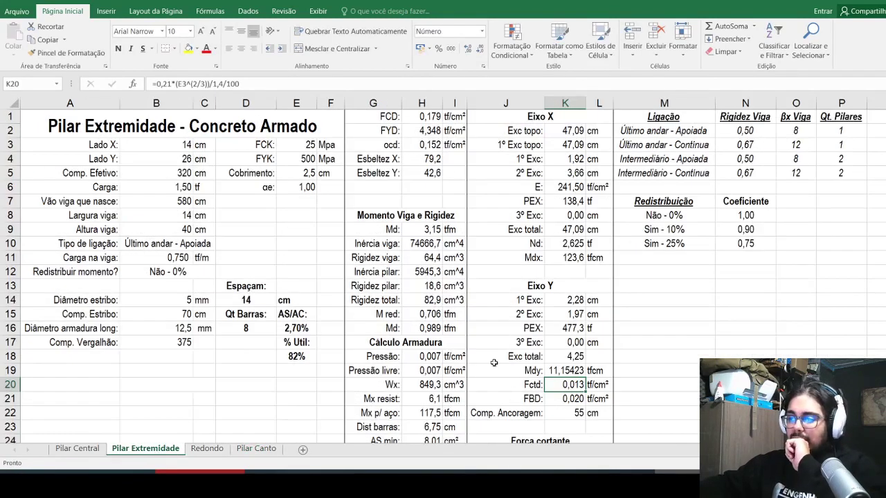
pyautogui.click(256, 448)
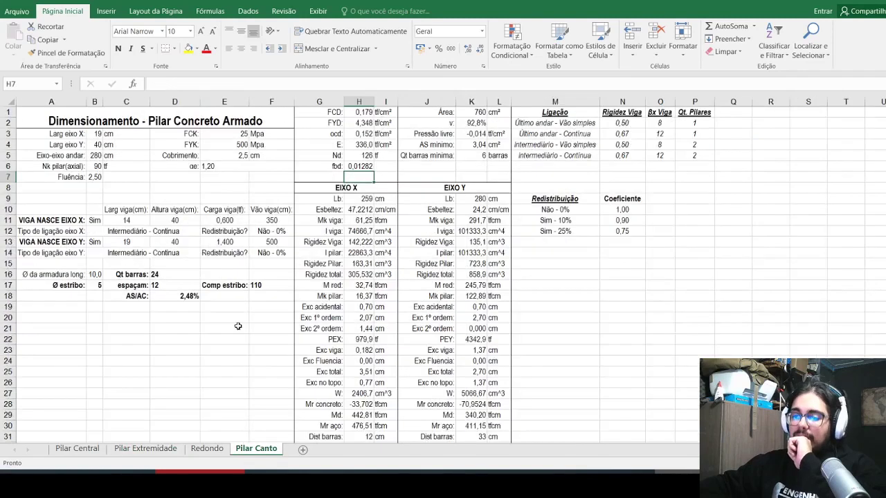
pyautogui.click(377, 166)
pyautogui.click(344, 167)
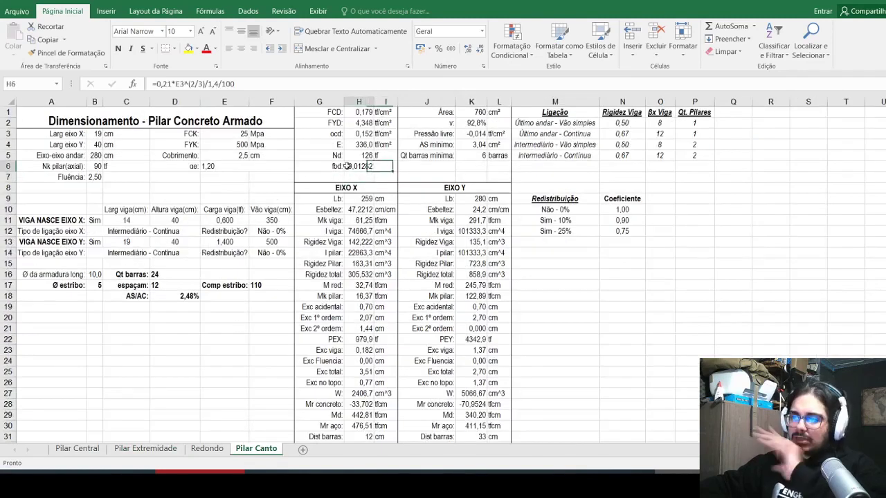
pyautogui.click(245, 79)
pyautogui.write('*')
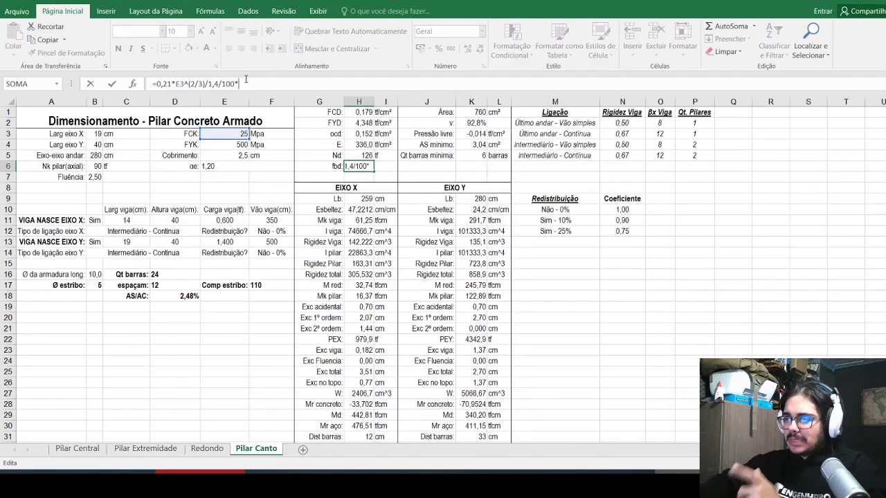
pyautogui.write('2,25')
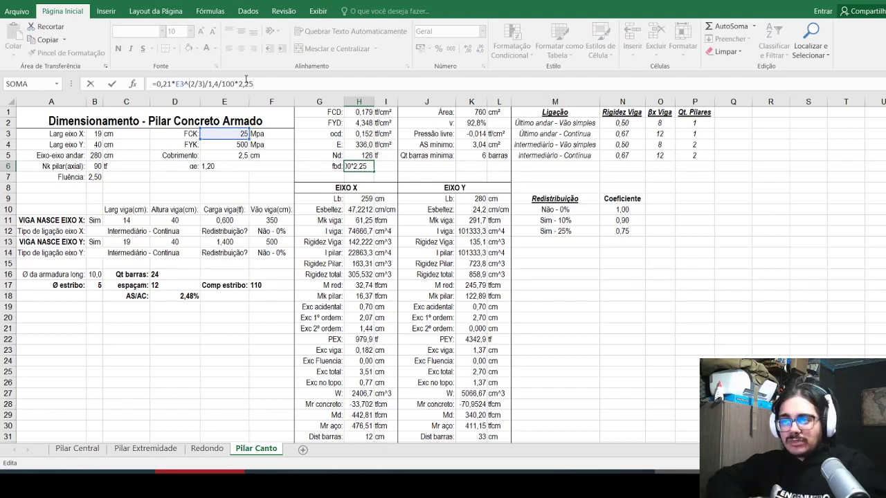
pyautogui.write('*0,7')
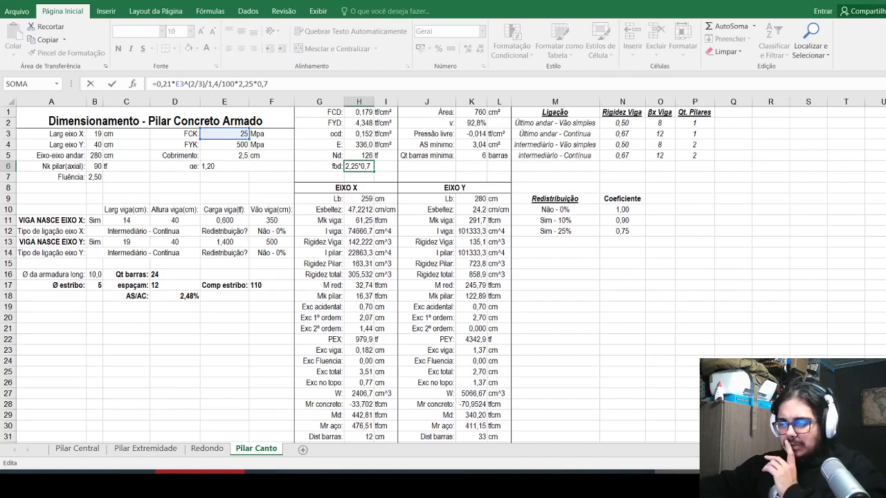
# Step: Switch to the ABNT NBR 6118:2014 PDF, search for 2,25 and check the η1 and η2 bond coefficients in section 9.3.2.1
pyautogui.hotkey('alt', 'Tab')
pyautogui.write('2,25')
pyautogui.press('Return')
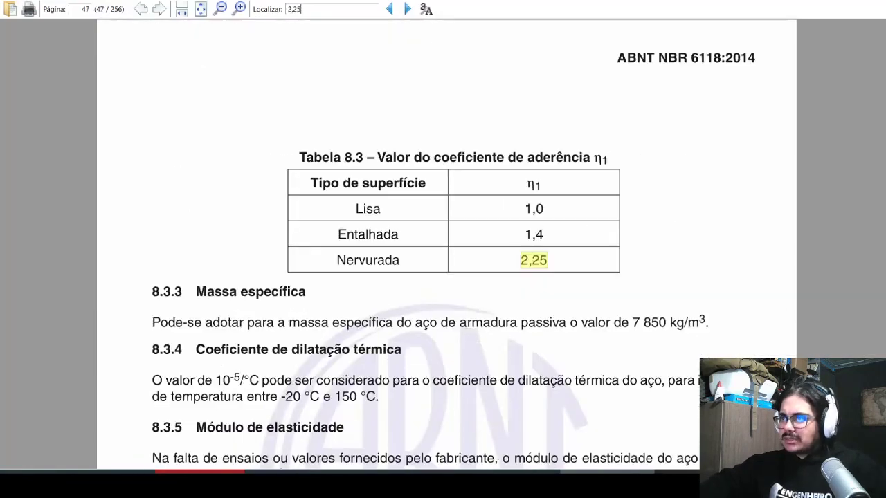
pyautogui.scroll(6, 420, 278)
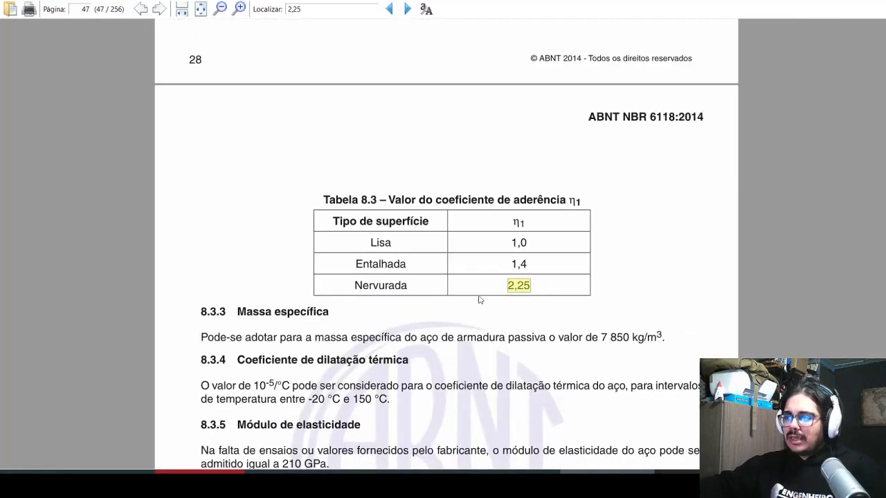
pyautogui.press('Return')
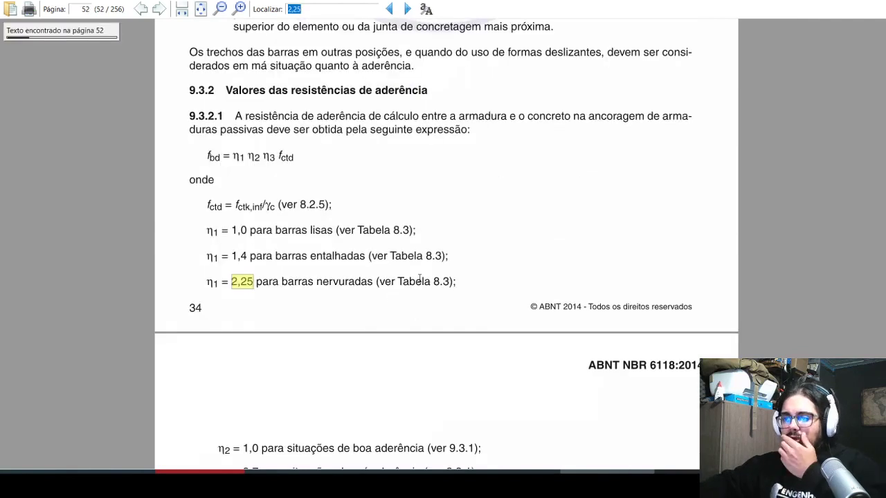
pyautogui.scroll(-3, 337, 254)
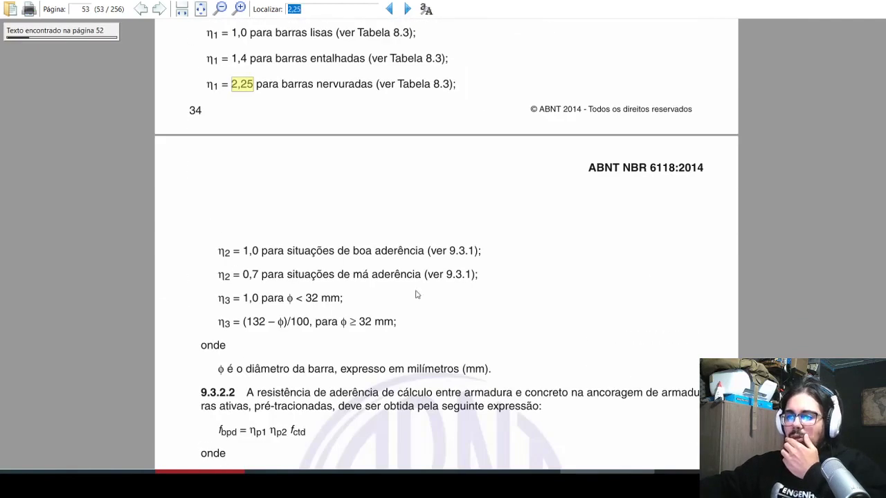
pyautogui.moveTo(249, 274); pyautogui.dragTo(420, 281)
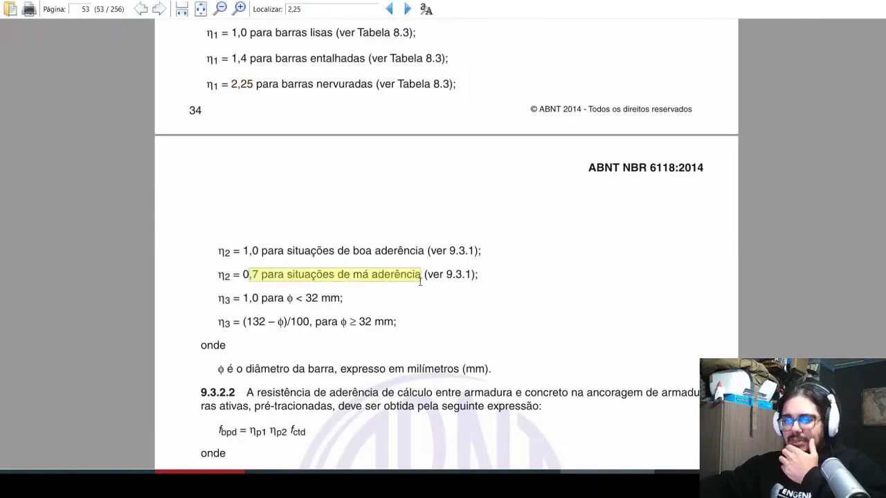
# Step: Read the bar position criteria for good bond conditions in section 9.3.1 of the standard
pyautogui.hotkey('alt', 'Tab')
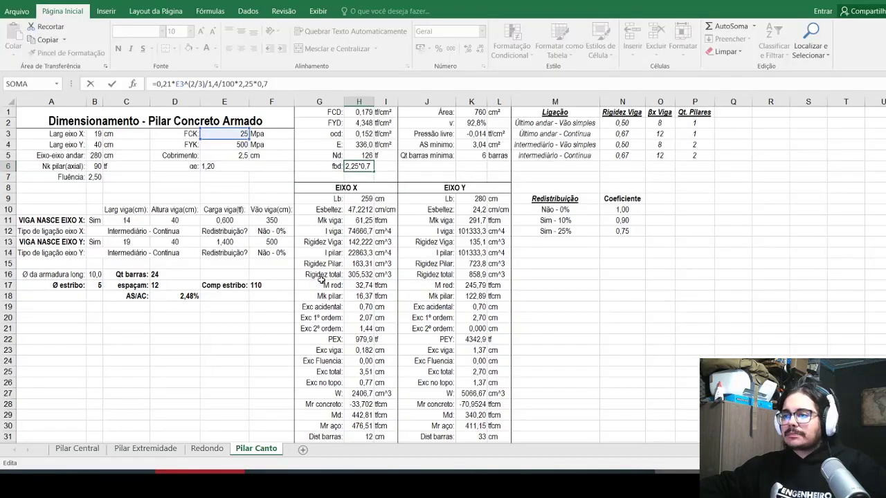
pyautogui.hotkey('alt', 'Tab')
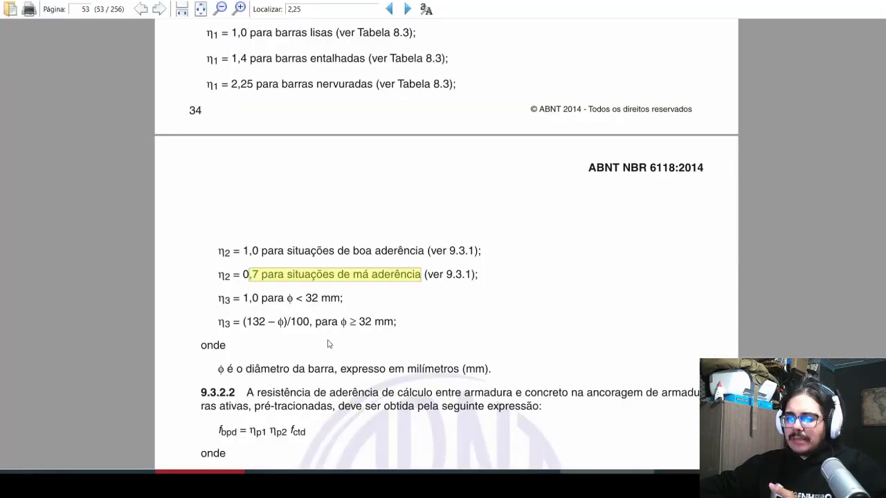
pyautogui.scroll(5, 330, 338)
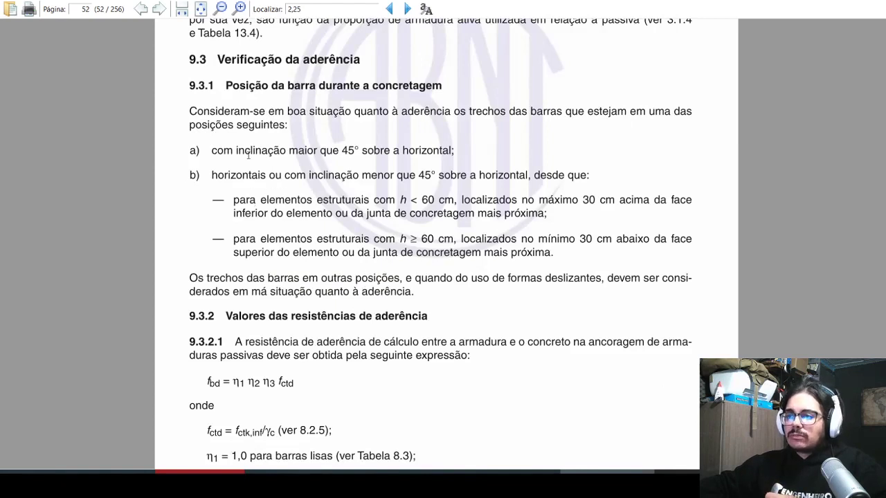
pyautogui.moveTo(245, 152); pyautogui.dragTo(450, 151)
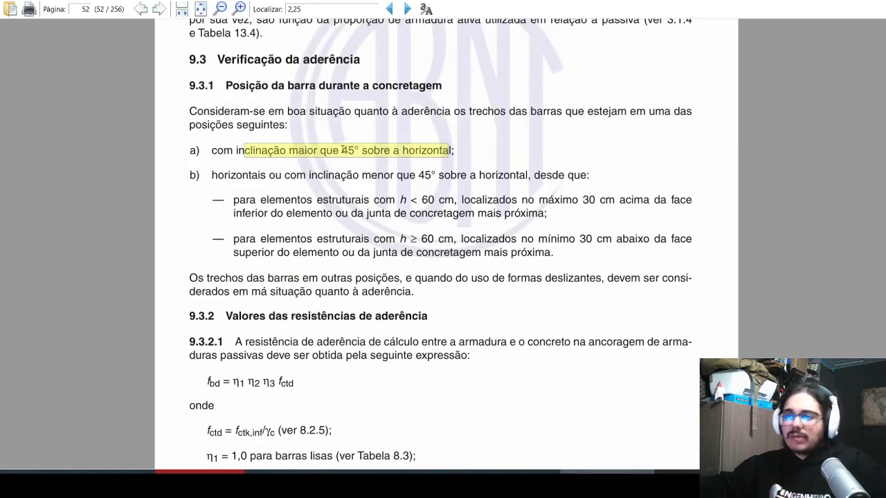
# Step: Return to Excel, replace the 0,7 factor of the fbd formula in H6 with 1, and show the result with three decimals
pyautogui.hotkey('alt', 'Tab')
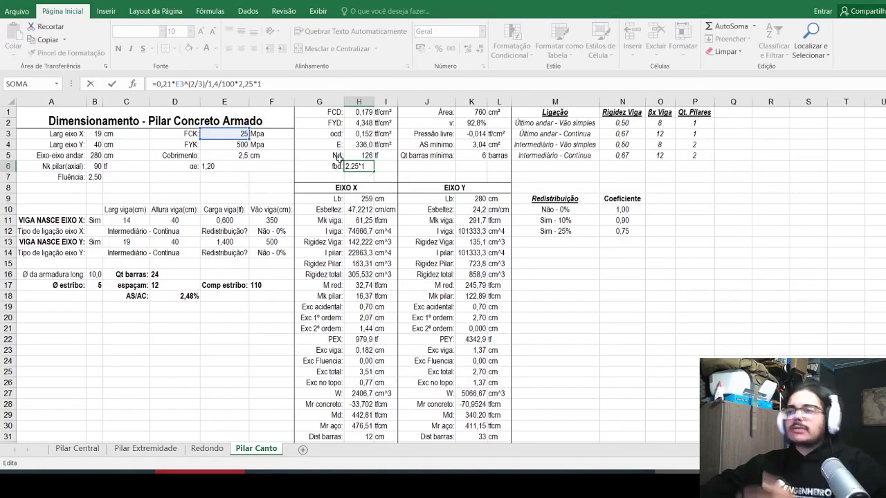
pyautogui.press('Return')
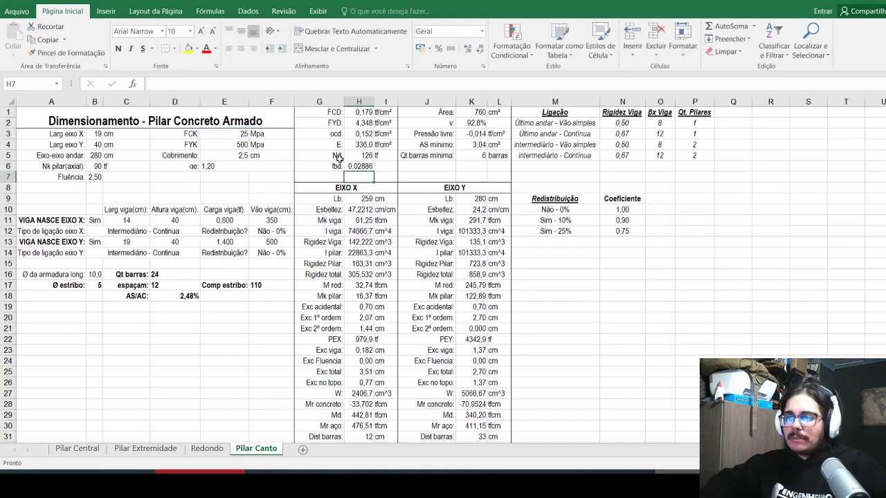
pyautogui.press('Up')
pyautogui.click(480, 51)
pyautogui.click(481, 51)
# Step: Enter the unit tf/cm² in I6 beside the fbd value and the label "Comp anc:" in G7
pyautogui.click(388, 168)
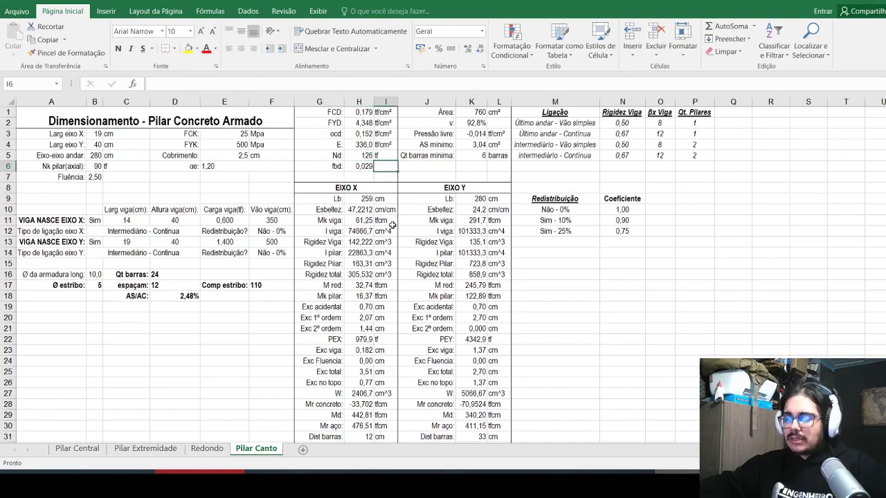
pyautogui.write('tf/cm²')
pyautogui.press('Return')
pyautogui.press('Left')
pyautogui.press('Left')
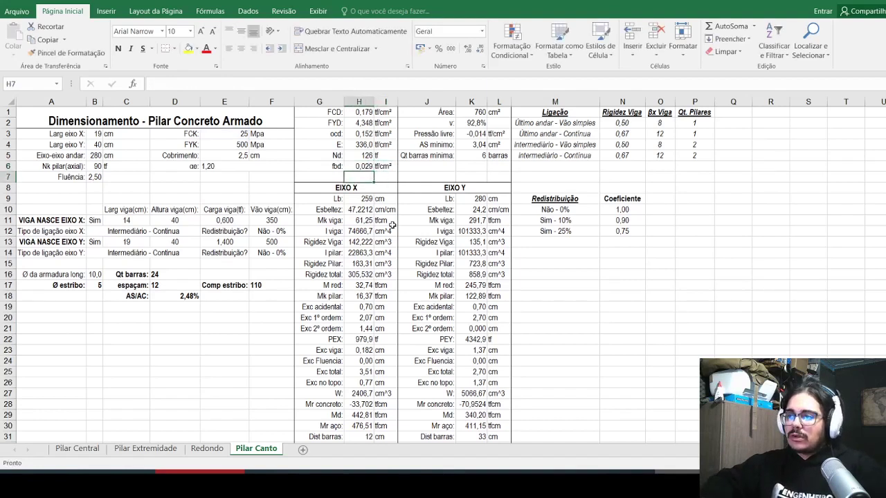
pyautogui.write('Comp anc:')
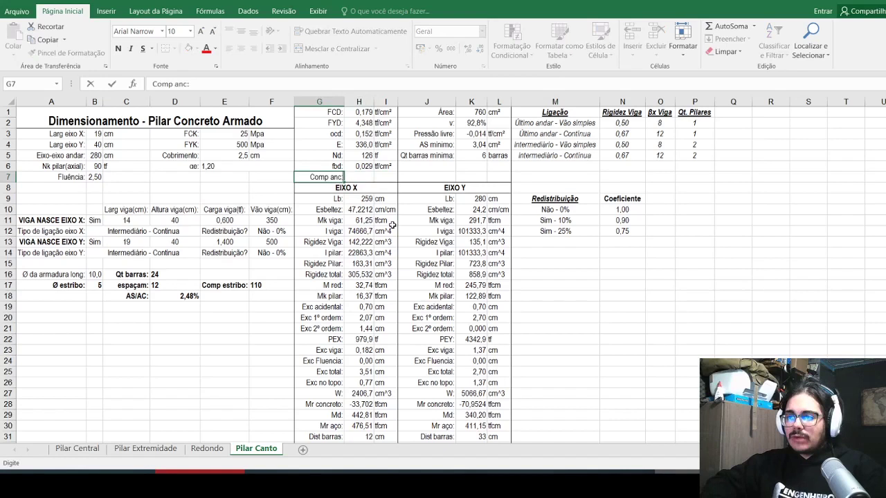
pyautogui.press('Tab')
# Step: Enter the anchorage length formula =B16/4*H2/H6 in H7, using the longitudinal bar diameter, FYD and fbd
pyautogui.write('=')
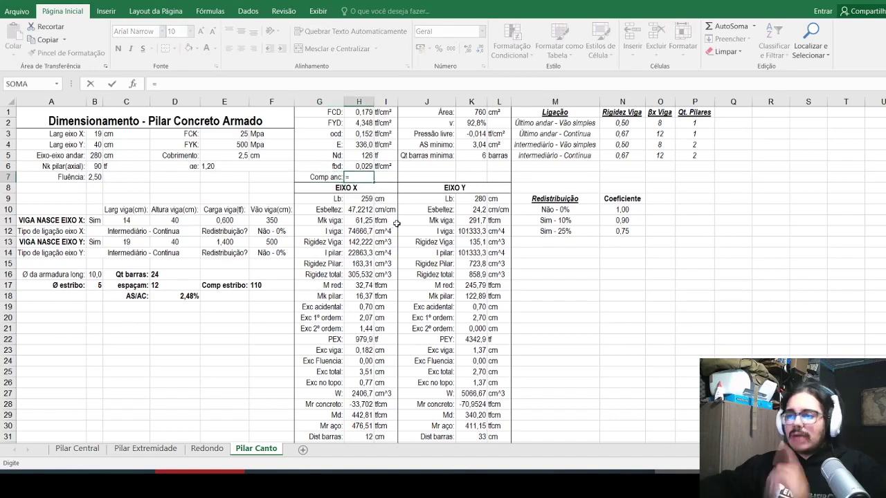
pyautogui.write('4')
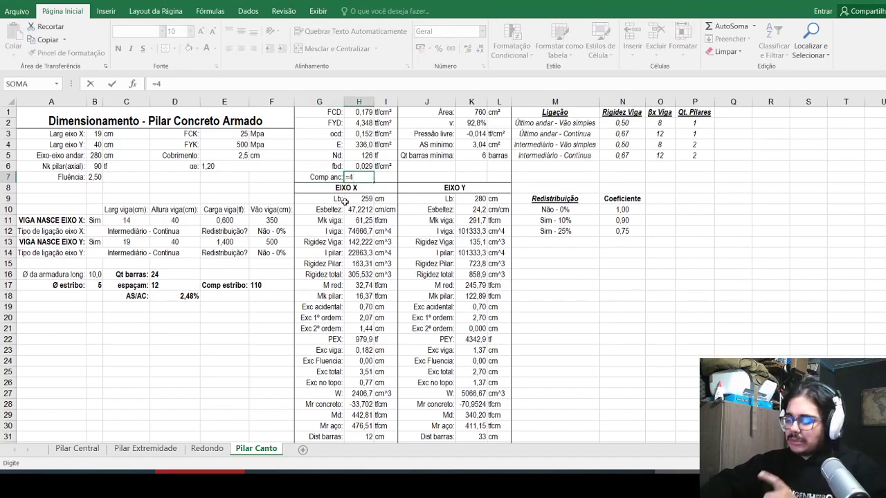
pyautogui.click(93, 274)
pyautogui.write('/4*')
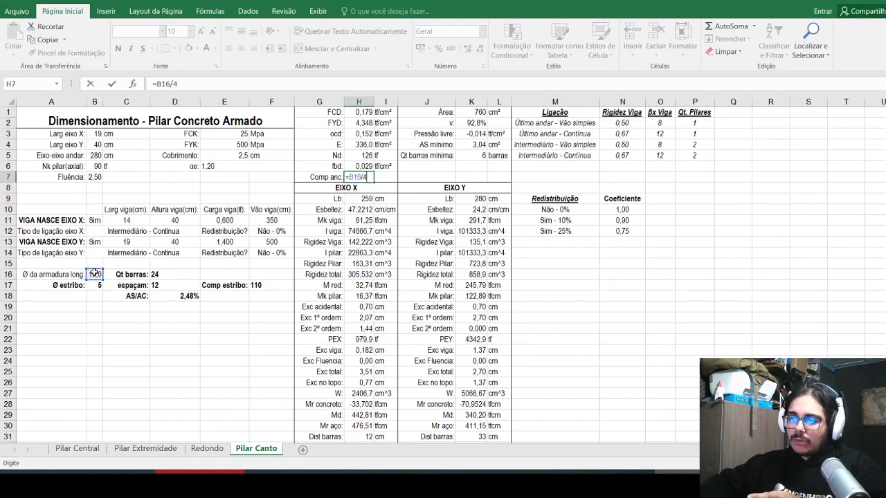
pyautogui.click(349, 123)
pyautogui.write('/')
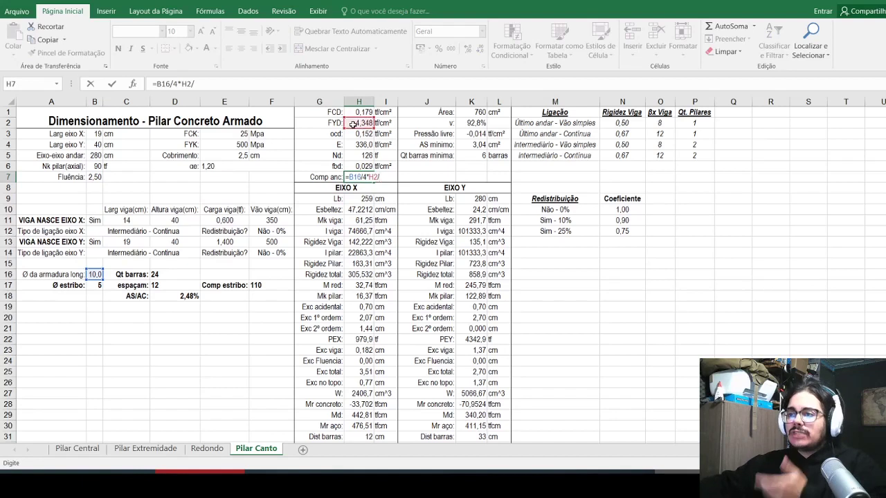
pyautogui.click(367, 166)
pyautogui.press('Tab')
pyautogui.press('Left')
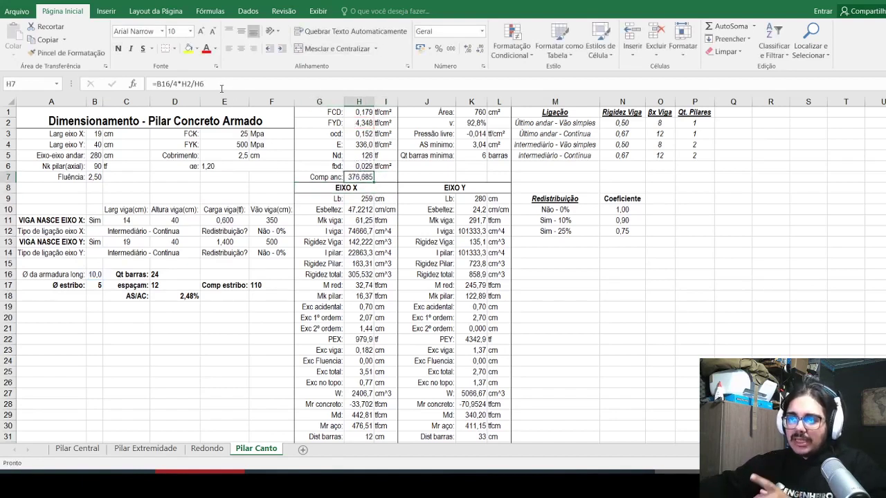
# Step: Append /10 to the anchorage length formula in H7 and show the result with two decimals
pyautogui.click(223, 82)
pyautogui.write('/10')
pyautogui.hotkey('ctrl', 'Return')
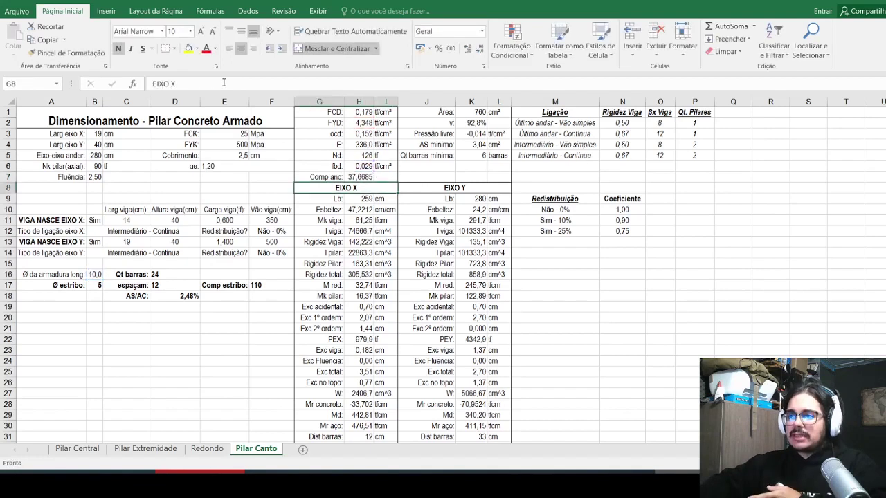
pyautogui.scroll(-1, 165, 263)
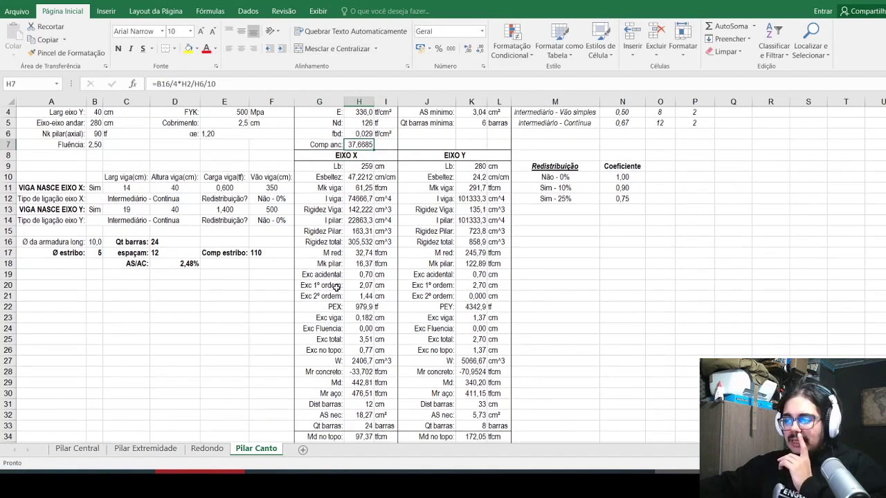
pyautogui.scroll(-1, 333, 286)
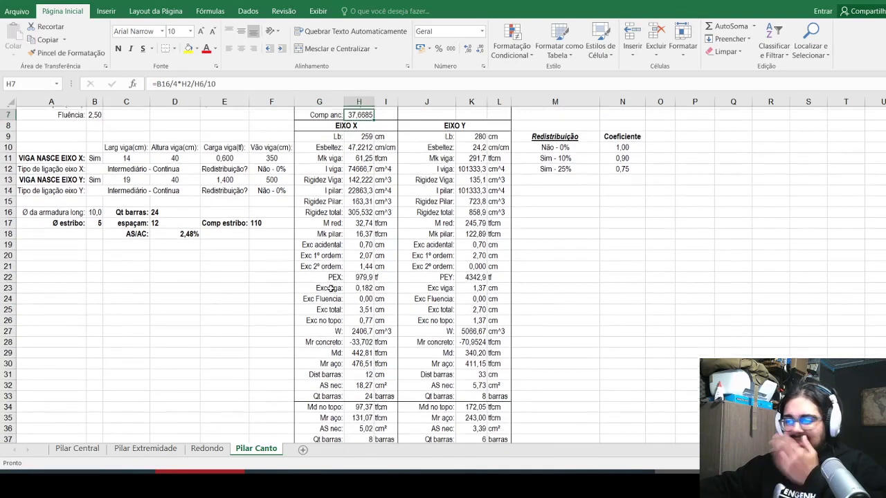
pyautogui.scroll(2, 333, 286)
pyautogui.click(479, 48)
pyautogui.click(479, 48)
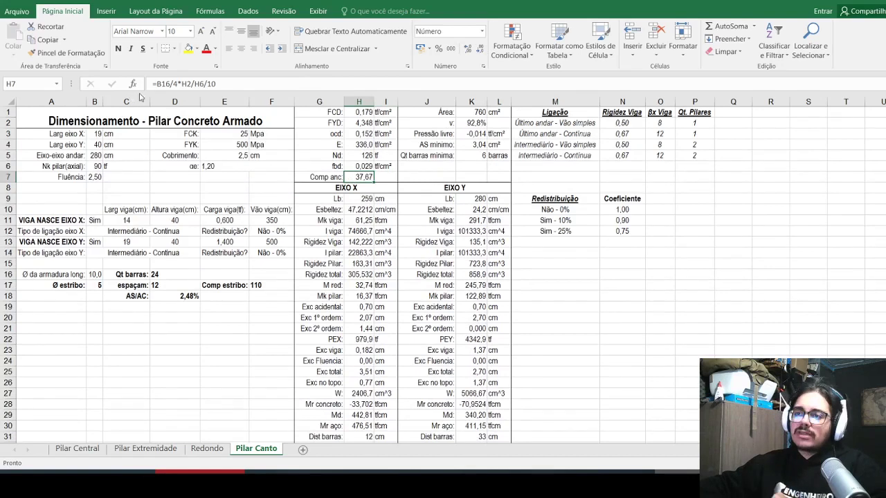
# Step: Add the right-aligned label "Comp barra:" in E16, above Comp estribo
pyautogui.click(215, 275)
pyautogui.write('Comp barra:')
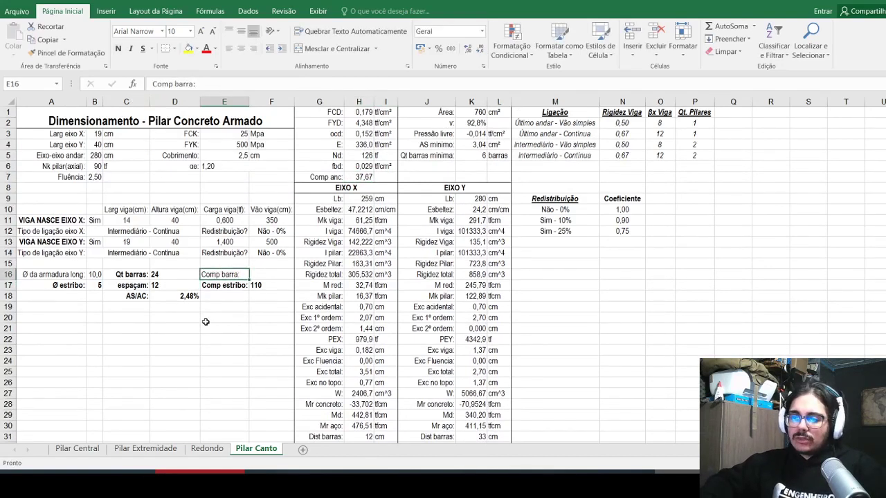
pyautogui.hotkey('ctrl', 'Return')
# Step: Start the bar length formula in F16 as =B5+H7, adding the anchorage length to the axis-to-axis storey height
pyautogui.click(254, 276)
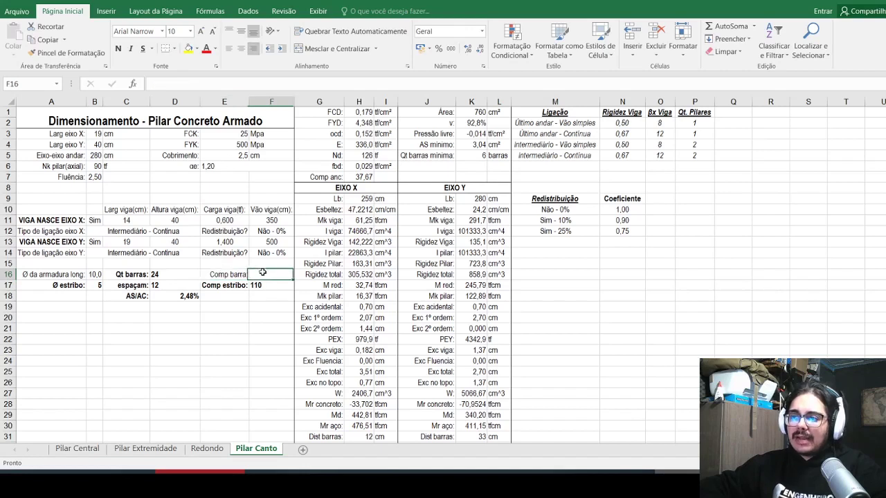
pyautogui.write('=')
pyautogui.click(92, 155)
pyautogui.write('+')
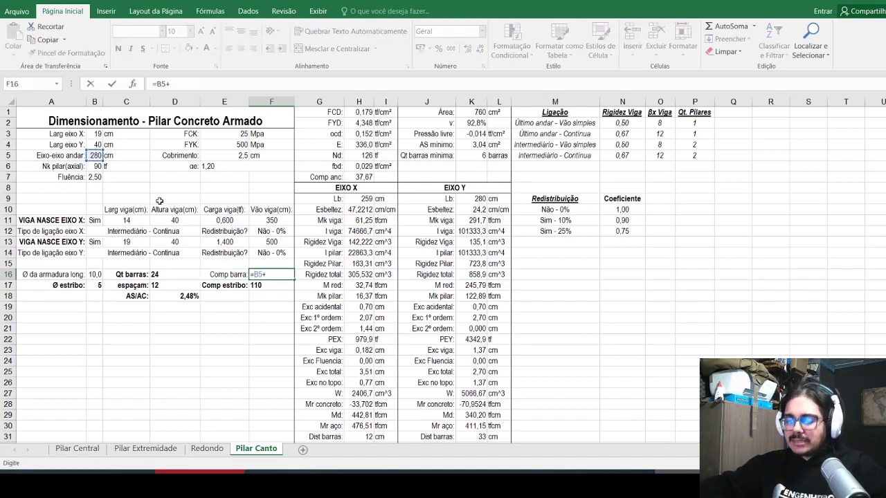
pyautogui.click(358, 178)
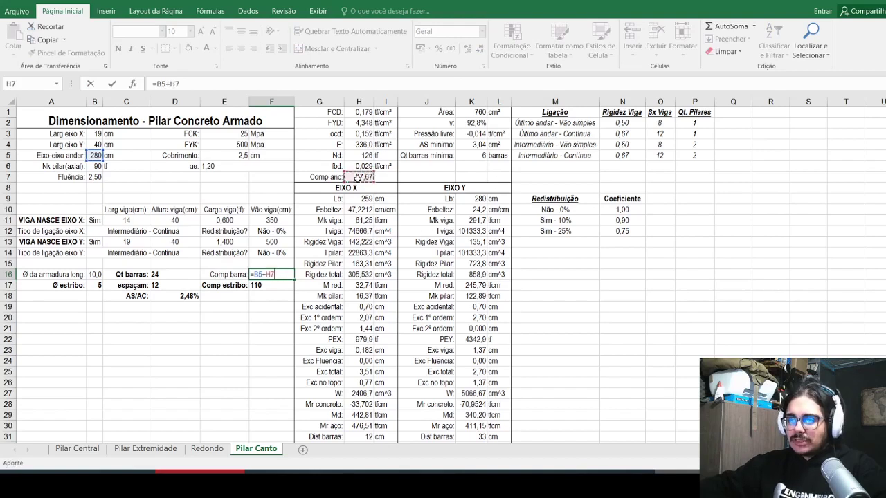
# Step: Round the anchorage term up to multiples of 5, completing F16 as =B5+ARREDONDAR.PARA.CIMA(H7/5;0)*5
pyautogui.click(171, 84)
pyautogui.write('arred(')
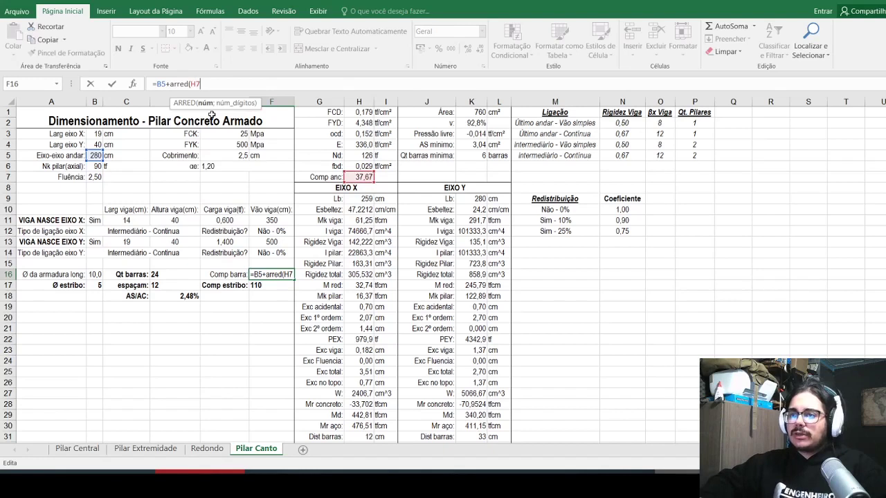
pyautogui.write('/5;')
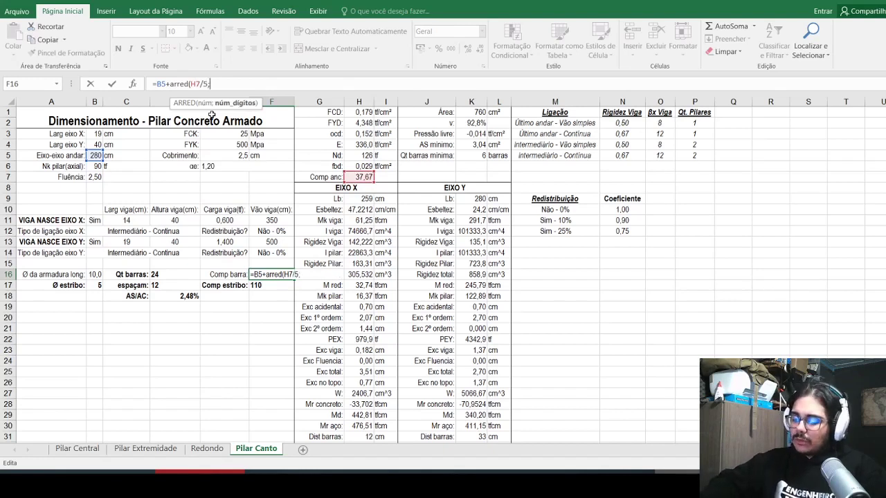
pyautogui.write('ondar.')
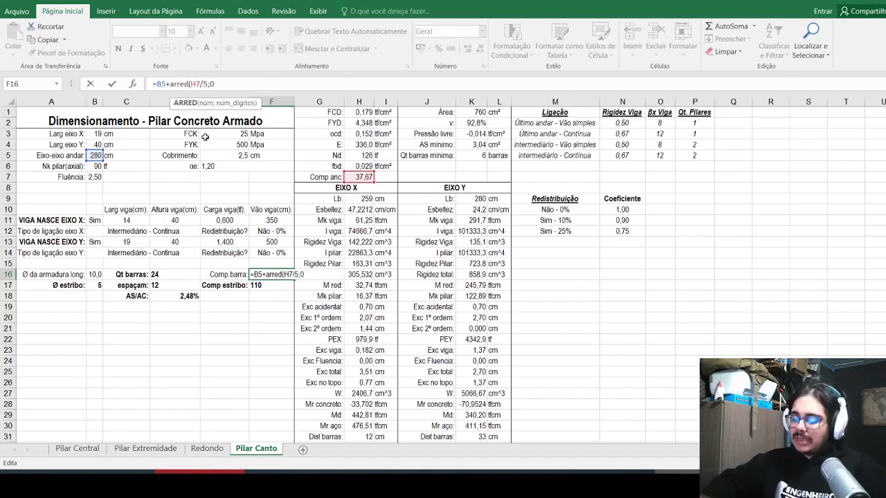
pyautogui.write('para.cima')
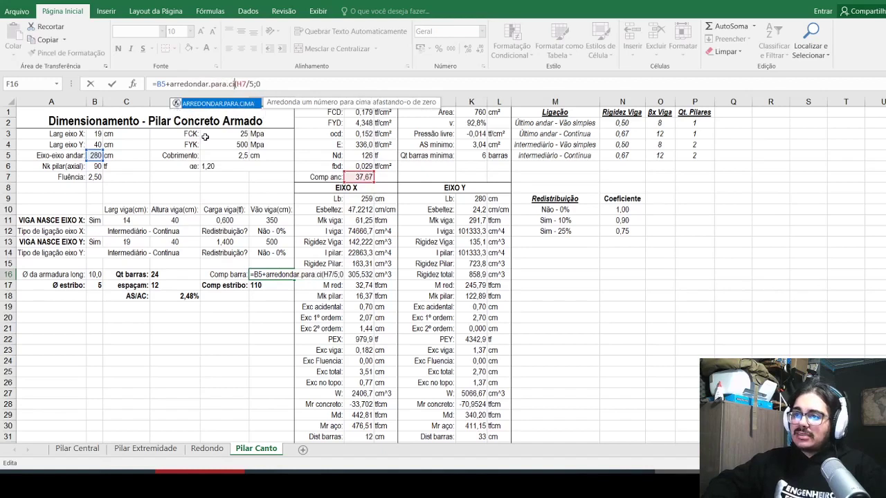
pyautogui.write(')*5')
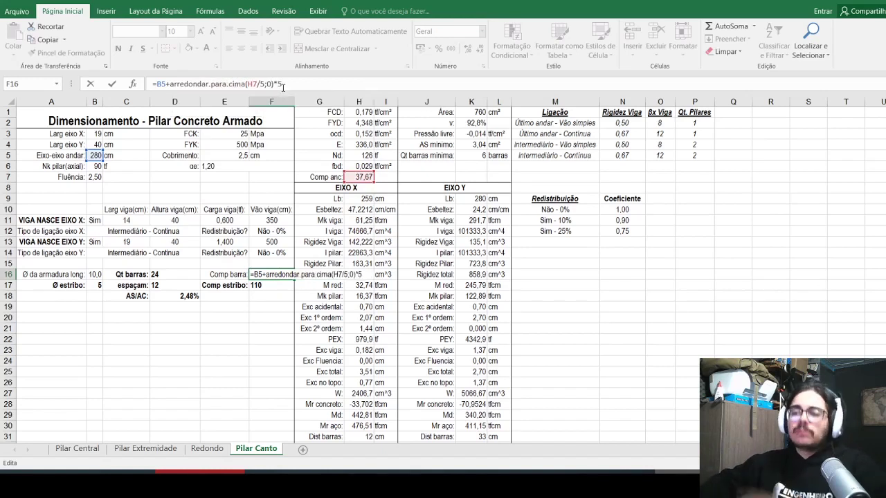
pyautogui.hotkey('ctrl', 'Return')
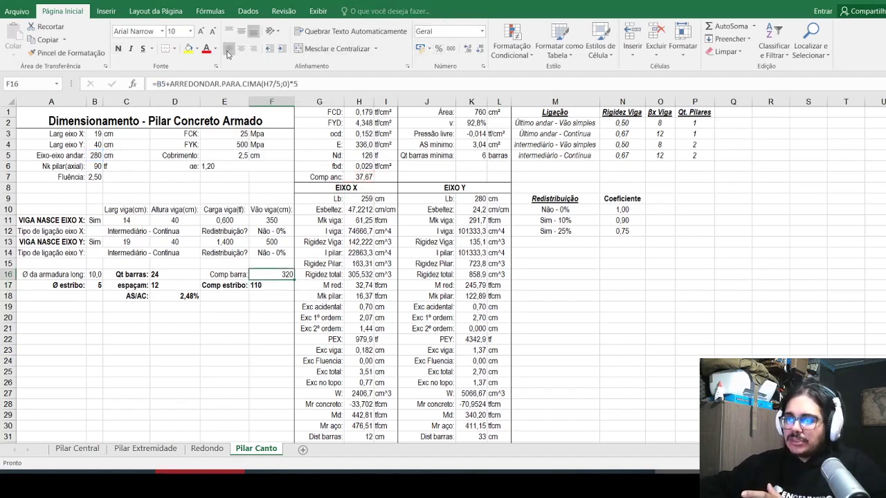
# Step: Left-align the bar length value in F16 and make E16:F16 bold
pyautogui.moveTo(225, 270); pyautogui.dragTo(250, 272)
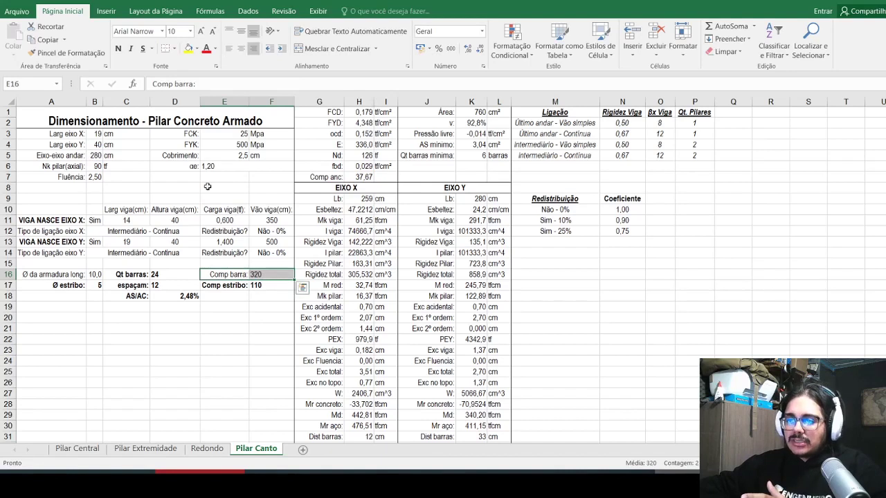
pyautogui.click(119, 49)
pyautogui.press('Up')
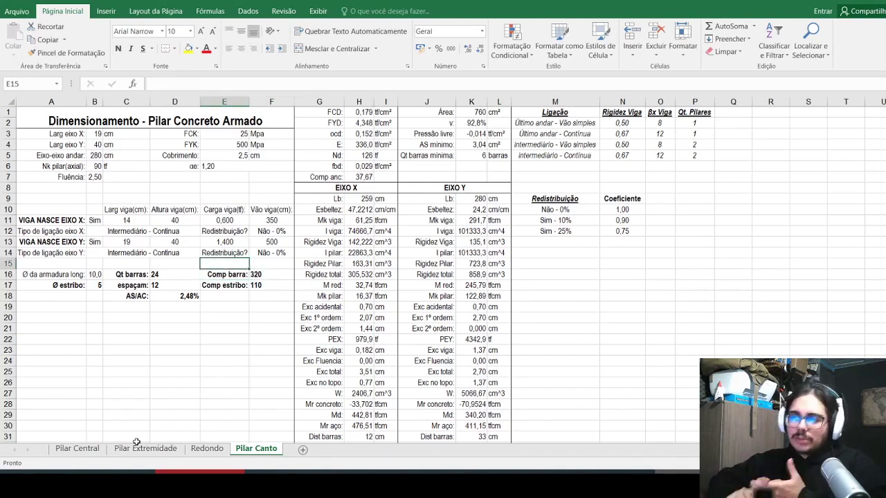
# Step: Review the calculation blocks on the Pilar Extremidade sheet, including Força cortante, and return to Pilar Canto
pyautogui.click(162, 443)
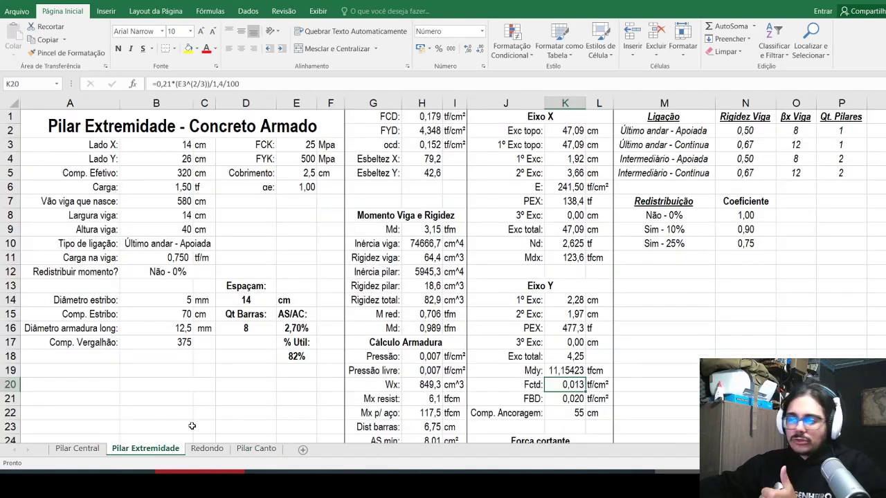
pyautogui.scroll(-2, 365, 367)
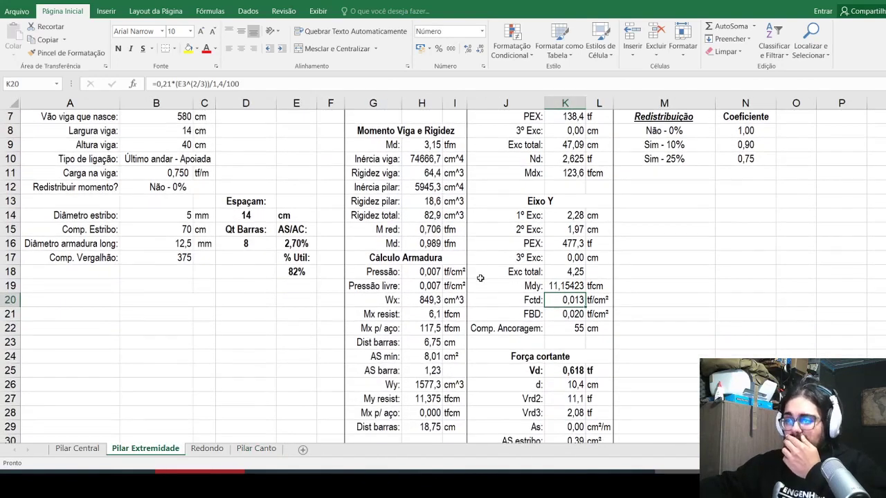
pyautogui.scroll(2, 483, 276)
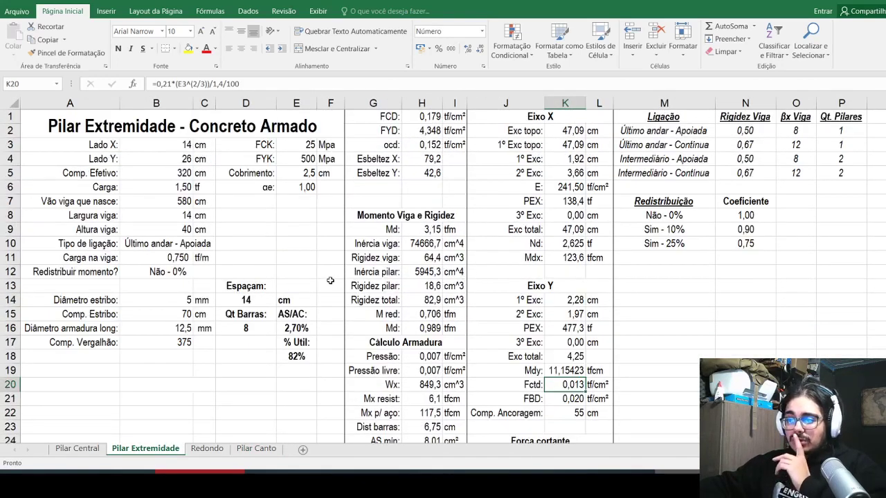
pyautogui.scroll(-3, 335, 281)
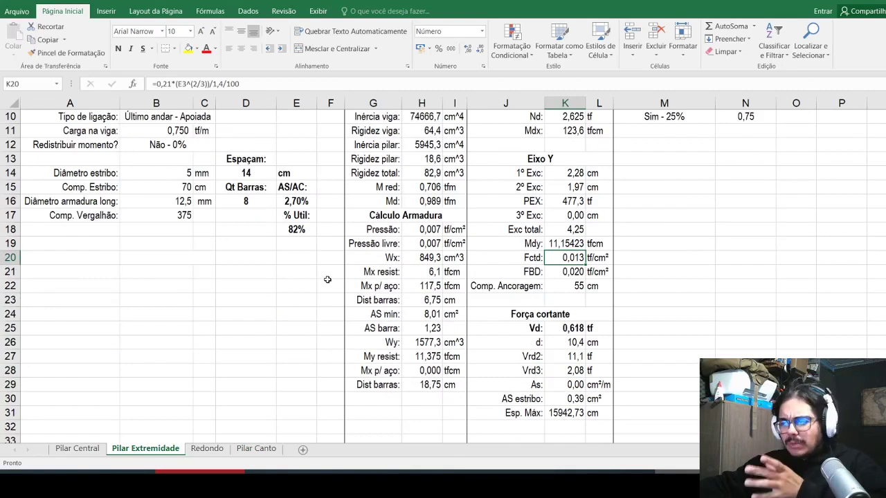
pyautogui.click(257, 448)
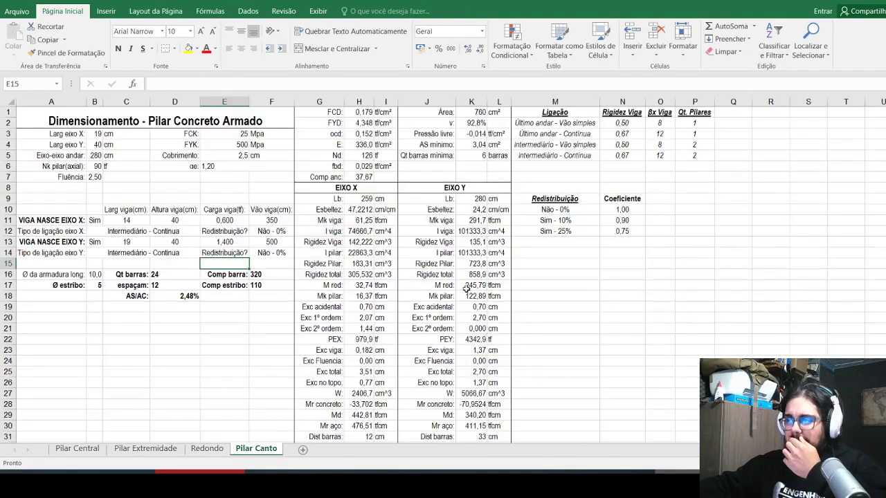
# Step: Move the Redistribuição and Coeficiente table up to M6:N9, directly below the Ligação table
pyautogui.moveTo(551, 205); pyautogui.dragTo(613, 224)
pyautogui.hotkey('ctrl', 'c')
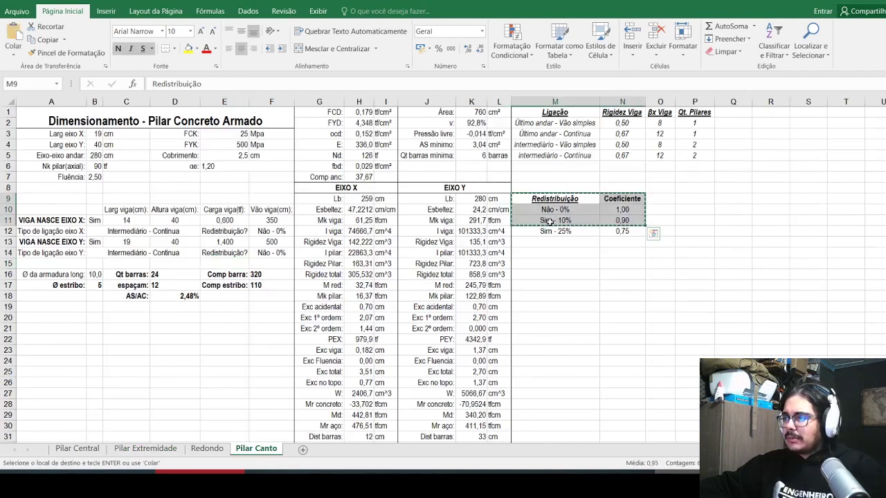
pyautogui.click(548, 170)
pyautogui.hotkey('ctrl', 'v')
pyautogui.click(558, 239)
pyautogui.moveTo(557, 231); pyautogui.dragTo(622, 231)
pyautogui.hotkey('ctrl', 'x')
pyautogui.click(556, 198)
pyautogui.hotkey('ctrl', 'v')
pyautogui.moveTo(478, 189); pyautogui.dragTo(433, 163)
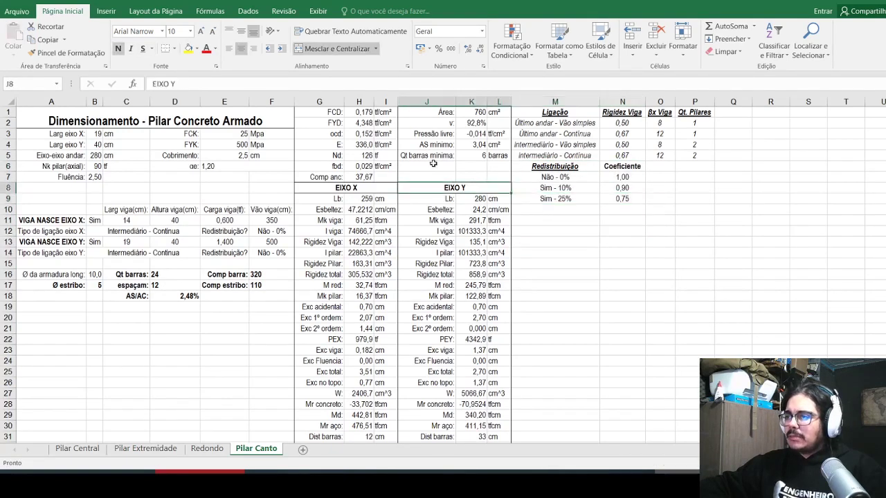
pyautogui.hotkey('ctrl', 'c')
pyautogui.click(551, 209)
pyautogui.hotkey('ctrl', 'v')
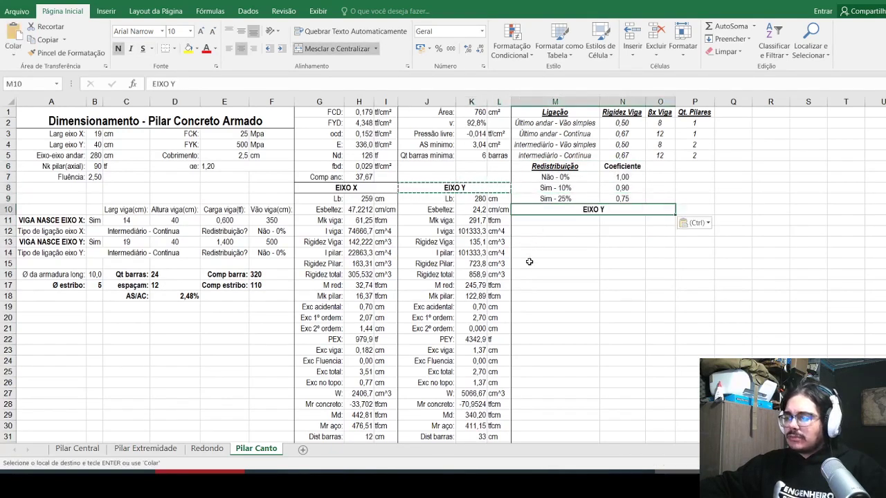
pyautogui.hotkey('ctrl', 'z')
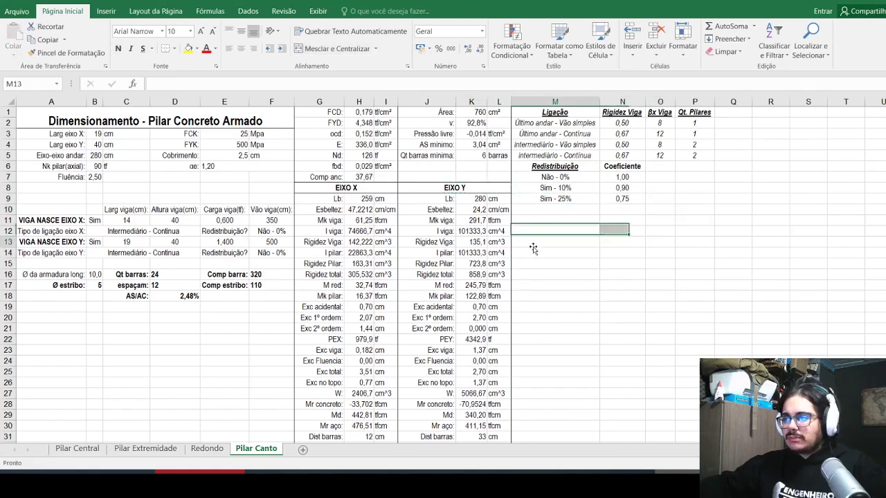
pyautogui.click(530, 243)
# Step: Add the label "Vd:" in G38, below the last Qt barras row of the EIXO X block
pyautogui.scroll(-2, 478, 252)
pyautogui.scroll(-2, 425, 256)
pyautogui.keyDown('ctrl'); pyautogui.scroll(-3, 413, 259); pyautogui.keyUp('ctrl')
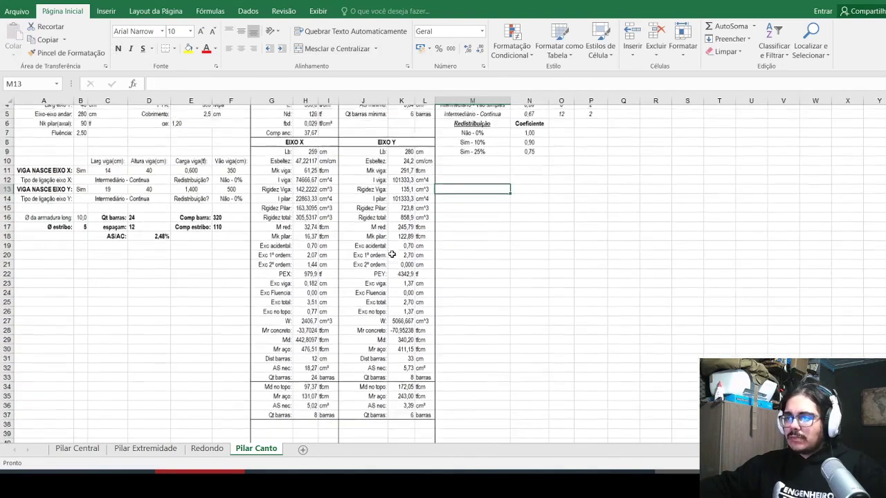
pyautogui.click(280, 411)
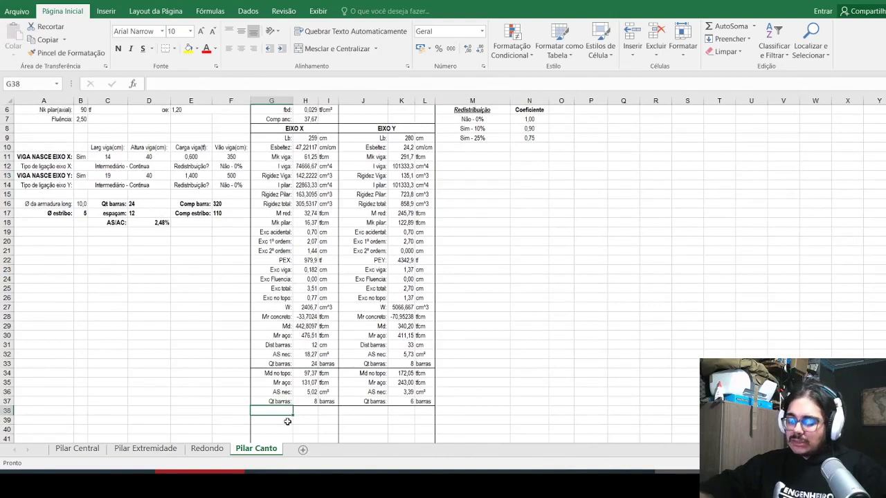
pyautogui.write('v')
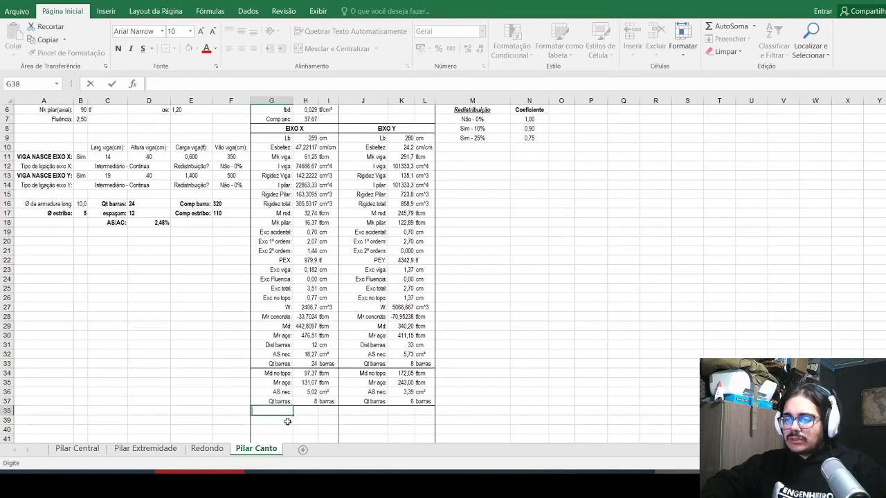
pyautogui.write('d:')
pyautogui.hotkey('ctrl', 'Return')
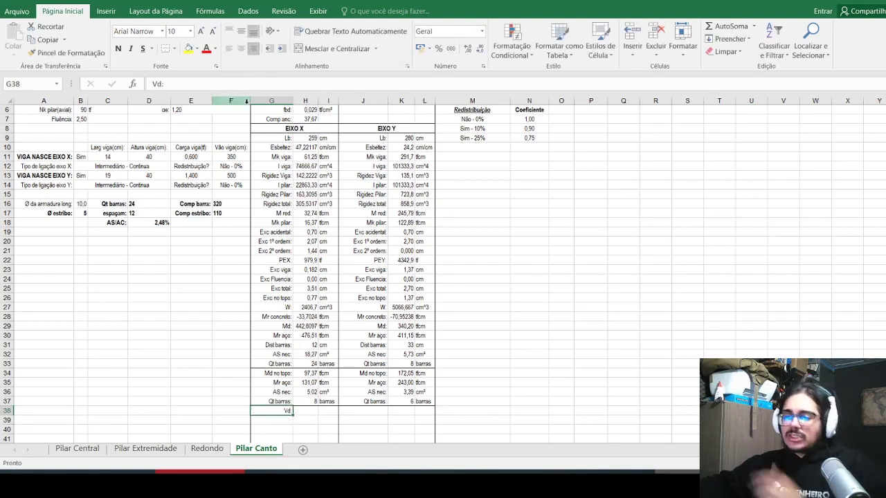
# Step: Check the Vd formula in K25 on the Pilar Extremidade sheet, leave it unedited and return to Pilar Canto
pyautogui.keyDown('ctrl'); pyautogui.scroll(3, 246, 343); pyautogui.keyUp('ctrl')
pyautogui.scroll(4, 249, 335)
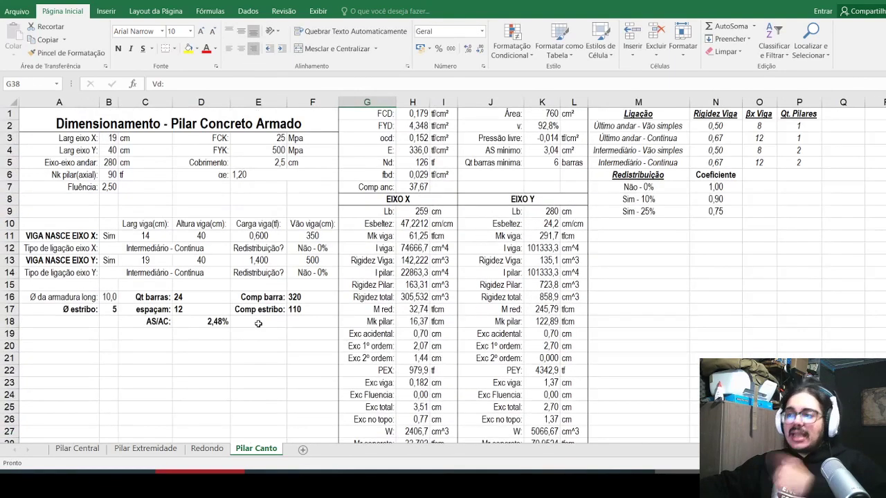
pyautogui.click(131, 449)
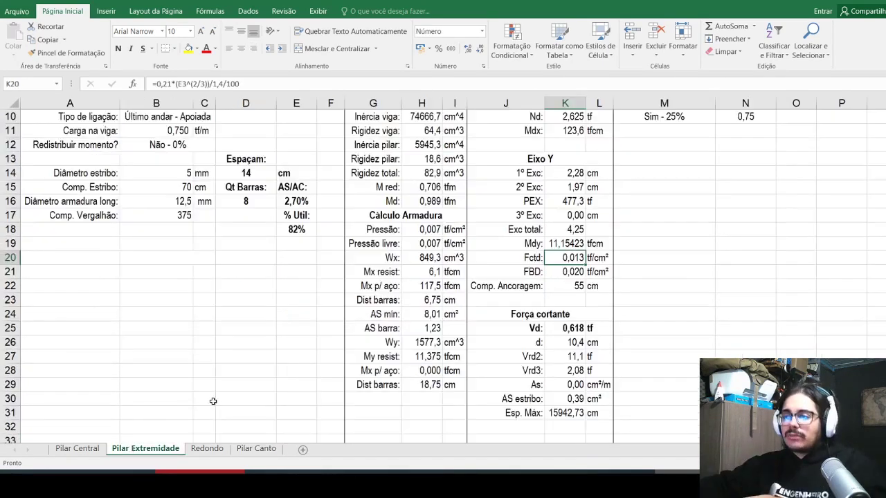
pyautogui.click(560, 330)
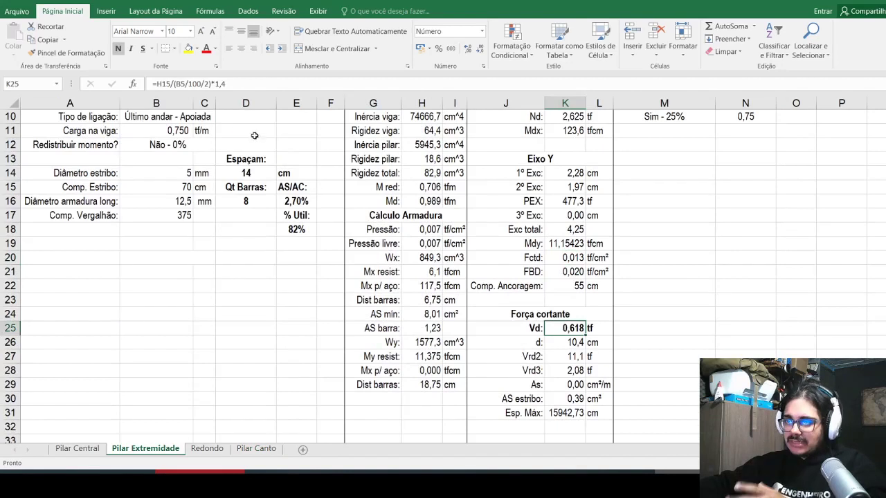
pyautogui.click(219, 90)
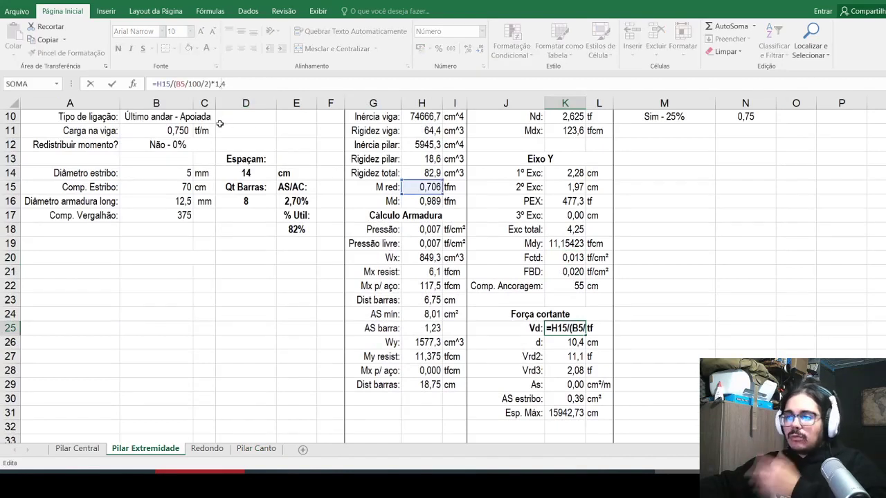
pyautogui.press('Escape')
pyautogui.click(256, 449)
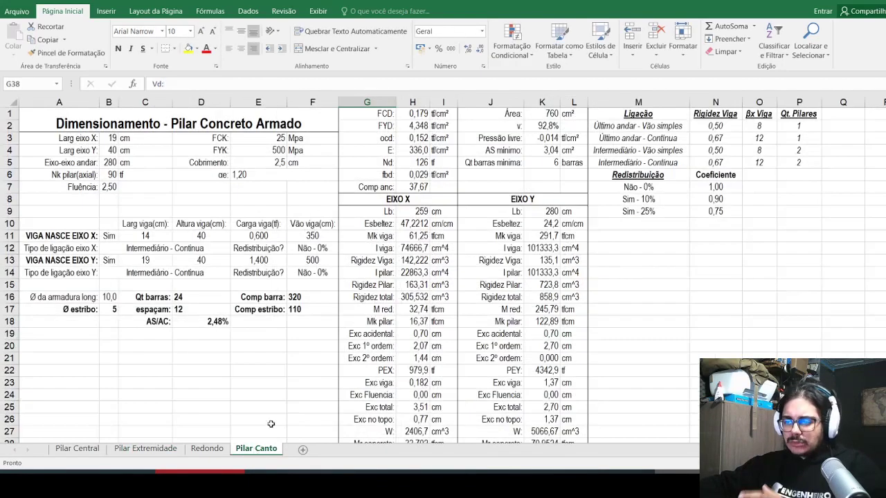
# Step: Enter the EIXO X Vd formula in H38 as M red divided by the Eixo-eixo andar height, =H17/B5
pyautogui.scroll(-4, 346, 375)
pyautogui.click(414, 417)
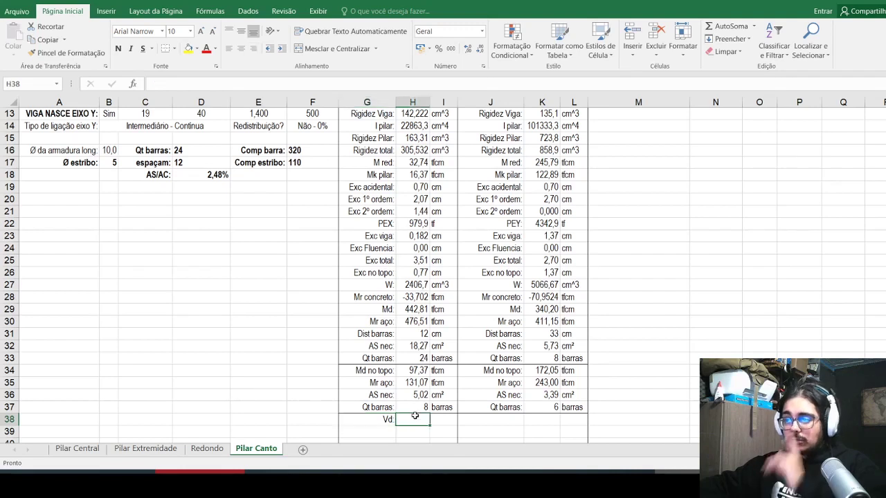
pyautogui.write('=')
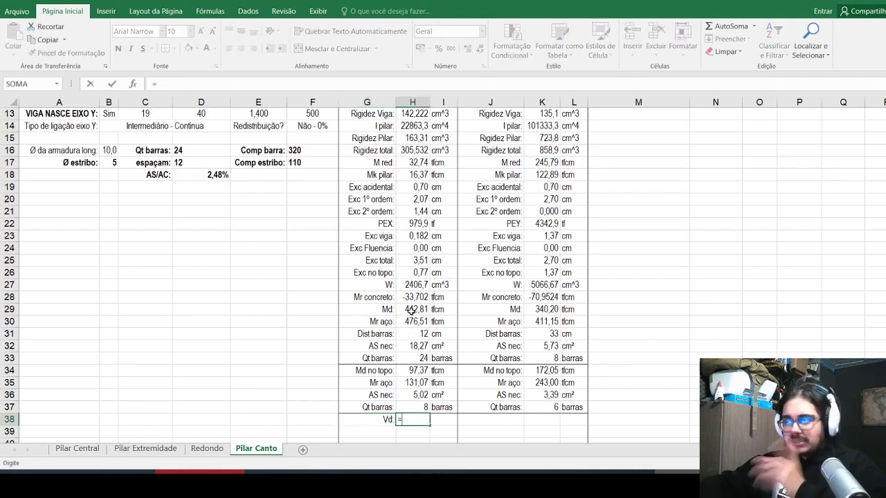
pyautogui.click(417, 175)
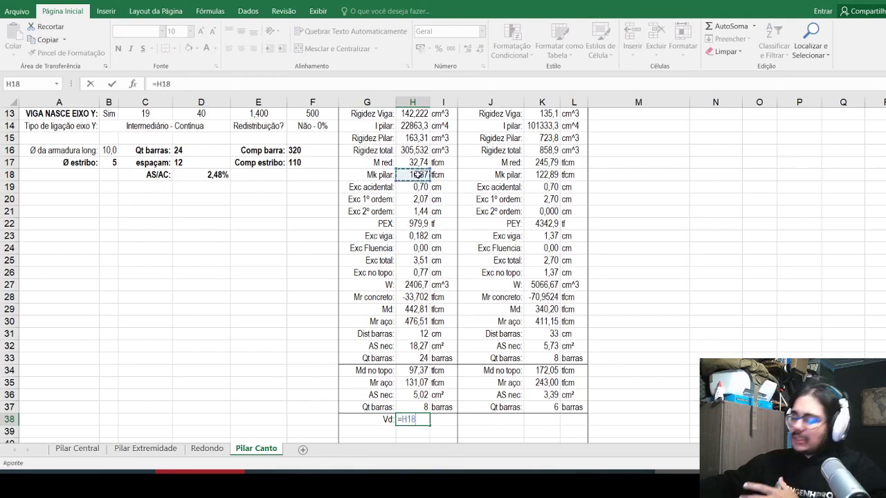
pyautogui.write('/')
pyautogui.scroll(4, 243, 180)
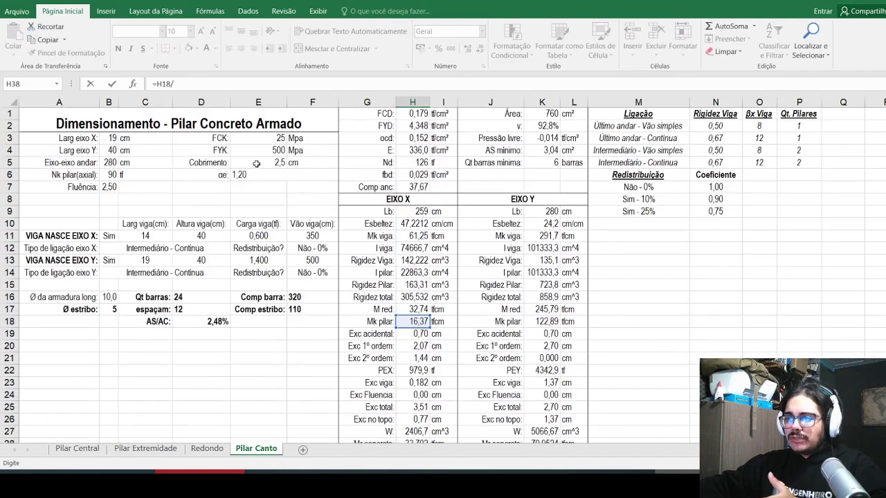
pyautogui.click(107, 162)
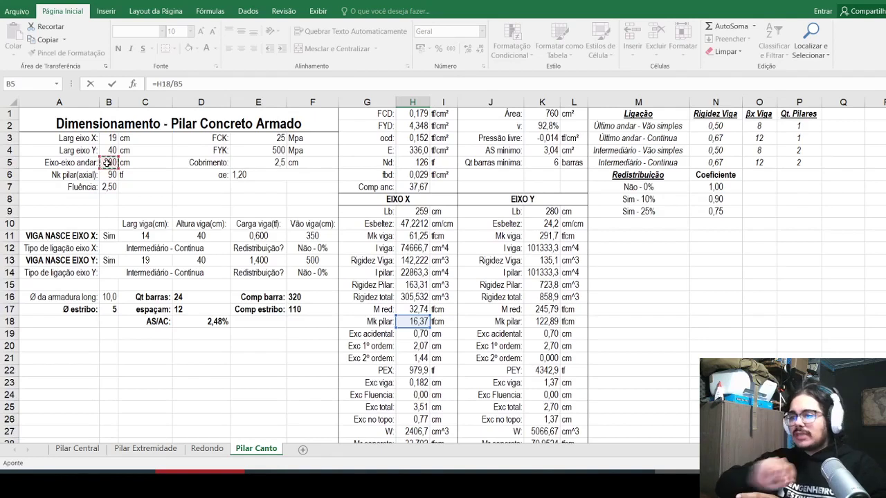
pyautogui.press('F2')
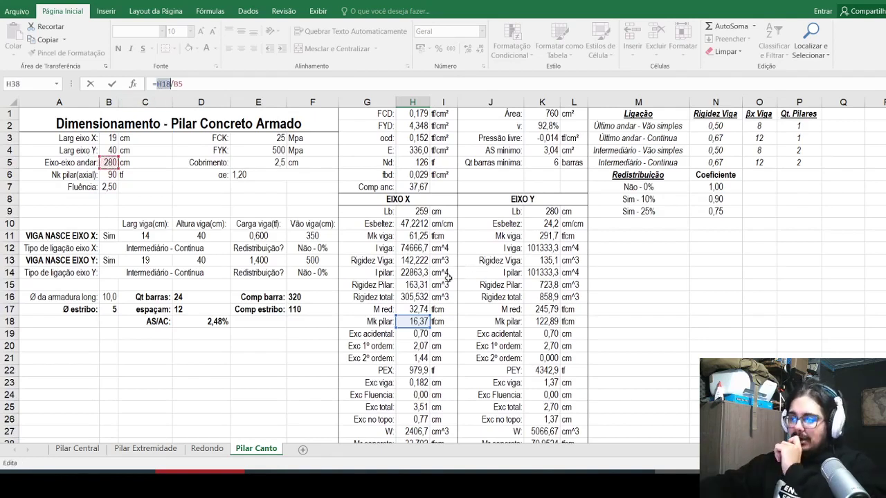
pyautogui.click(412, 308)
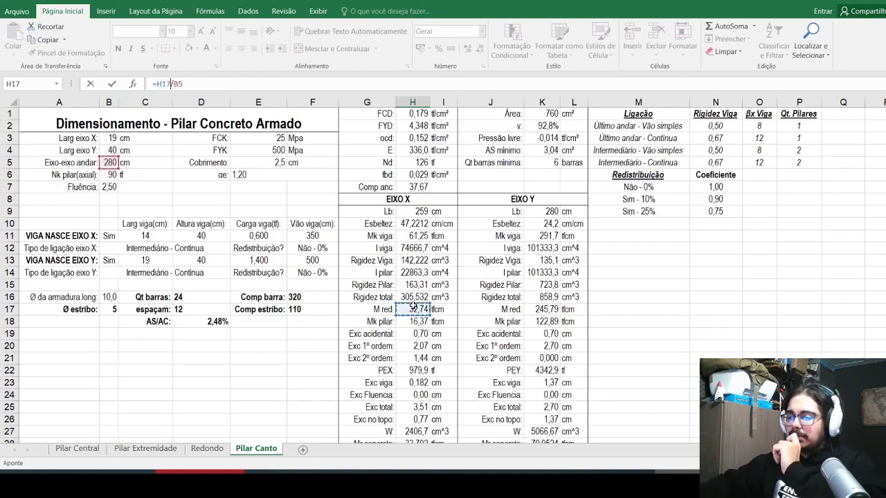
pyautogui.hotkey('ctrl', 'Return')
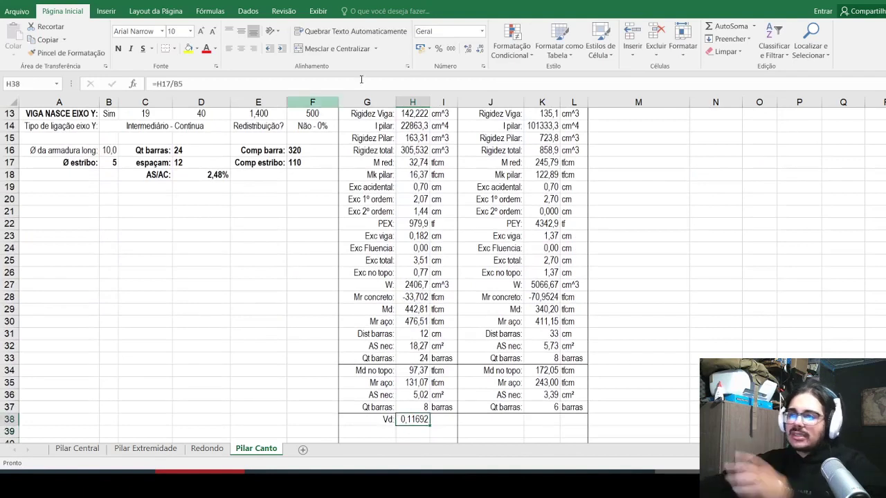
# Step: Show H38 with three decimal places and multiply its Vd formula by 1,4
pyautogui.click(477, 48)
pyautogui.click(477, 48)
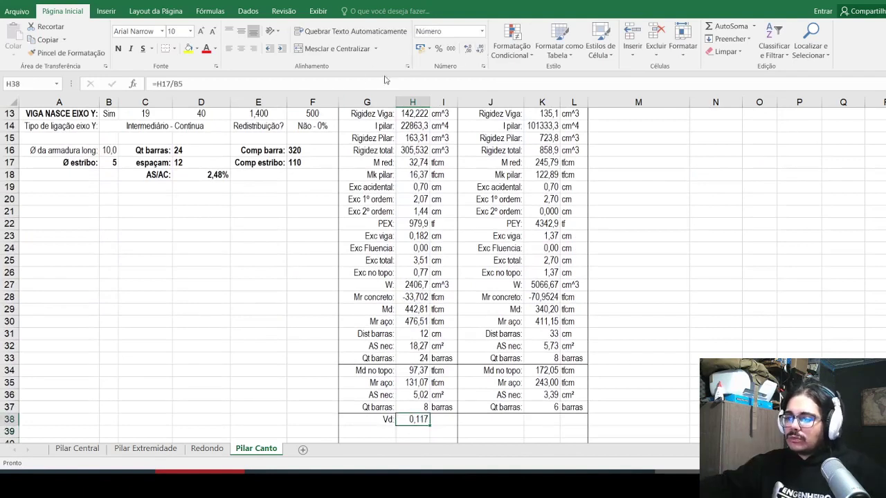
pyautogui.click(253, 88)
pyautogui.write('*1,4')
pyautogui.press('Return')
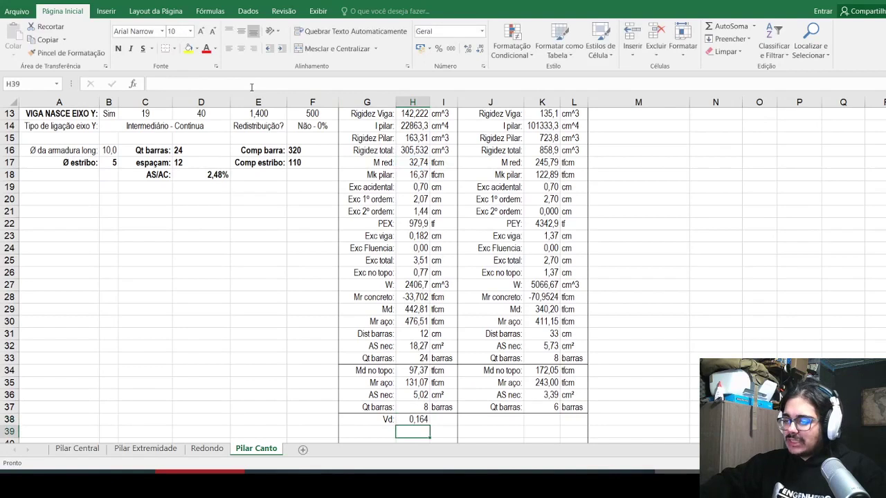
# Step: Add the unit "tf" in I38 beside the EIXO X Vd value
pyautogui.press('Up')
pyautogui.press('Right')
pyautogui.write('tf')
pyautogui.press('Return')
pyautogui.press('Up')
pyautogui.press('F2')
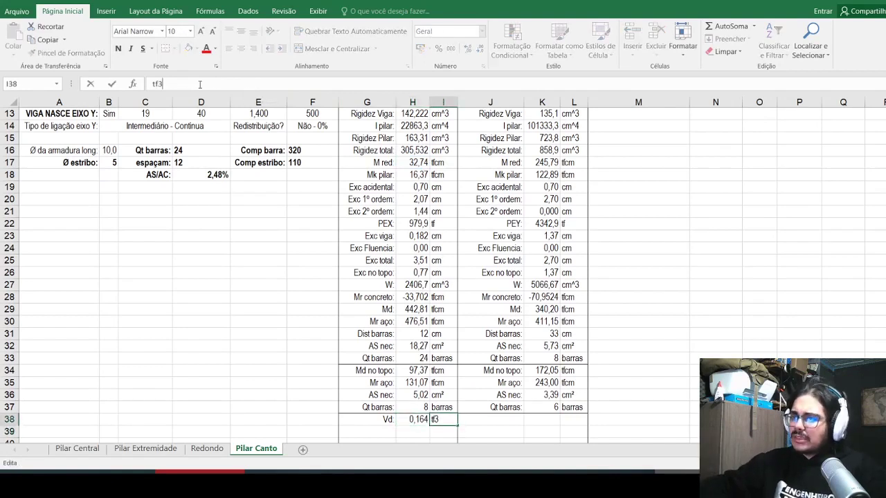
pyautogui.press('BackSpace')
pyautogui.press('Return')
# Step: Copy the Vd row G38:I38 into the EIXO Y block starting at J38
pyautogui.press('Up')
pyautogui.press('Left')
pyautogui.press('Left')
pyautogui.hotkey('shift', 'Right')
pyautogui.hotkey('shift', 'Right')
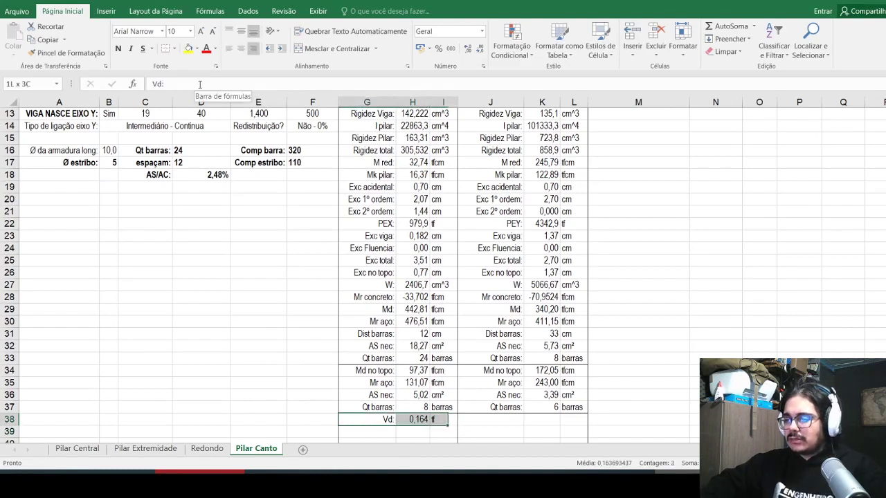
pyautogui.hotkey('ctrl', 'c')
pyautogui.press('Right')
pyautogui.press('Right')
pyautogui.press('Right')
pyautogui.hotkey('ctrl', 'v')
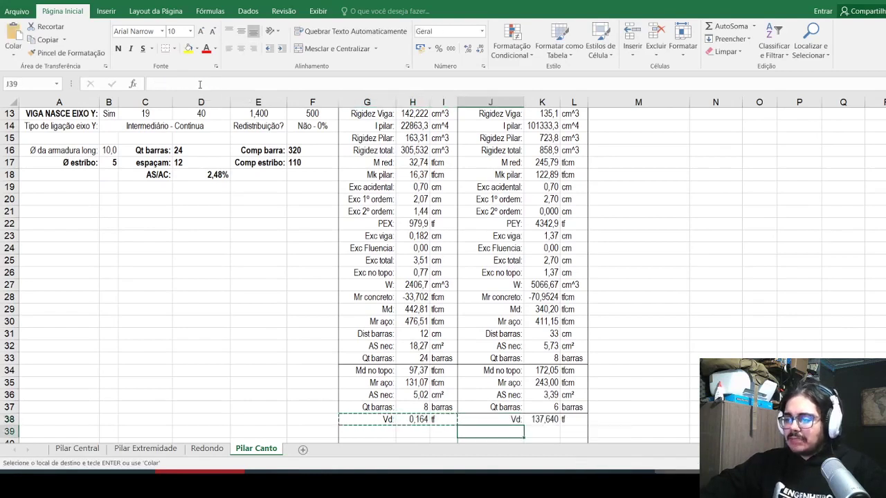
# Step: Correct the EIXO Y Vd formula in K38 to divide by the Eixo-eixo andar height, =K17/B5*1,4, and recheck its references
pyautogui.press('Right')
pyautogui.press('F2')
pyautogui.scroll(4, 255, 298)
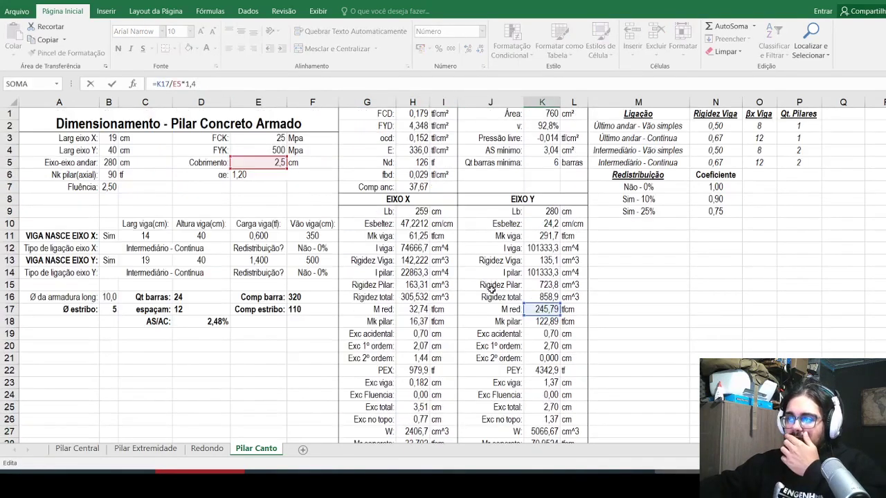
pyautogui.moveTo(276, 162); pyautogui.dragTo(108, 159)
pyautogui.press('Return')
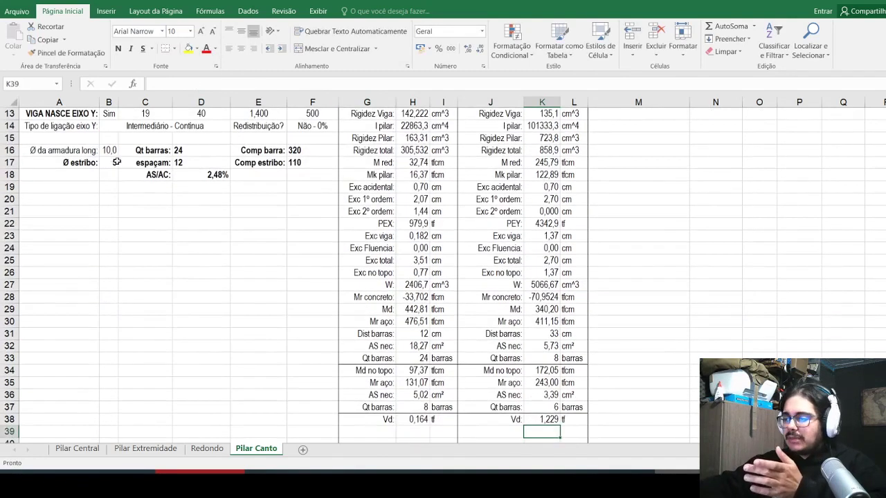
pyautogui.scroll(-1, 251, 243)
pyautogui.press('Up')
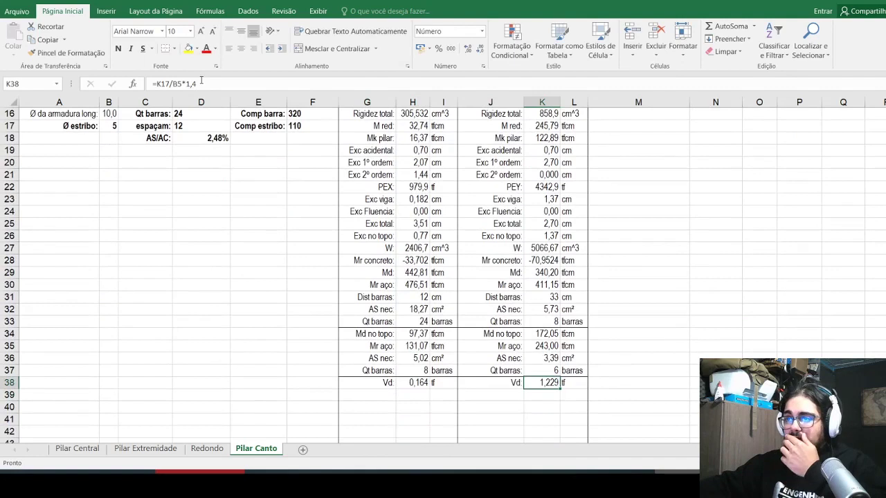
pyautogui.click(201, 81)
pyautogui.scroll(1, 215, 253)
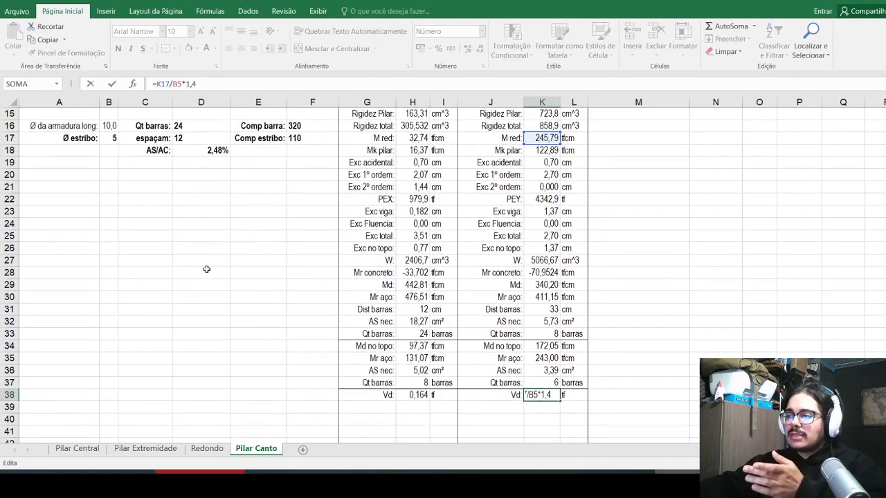
pyautogui.press('Return')
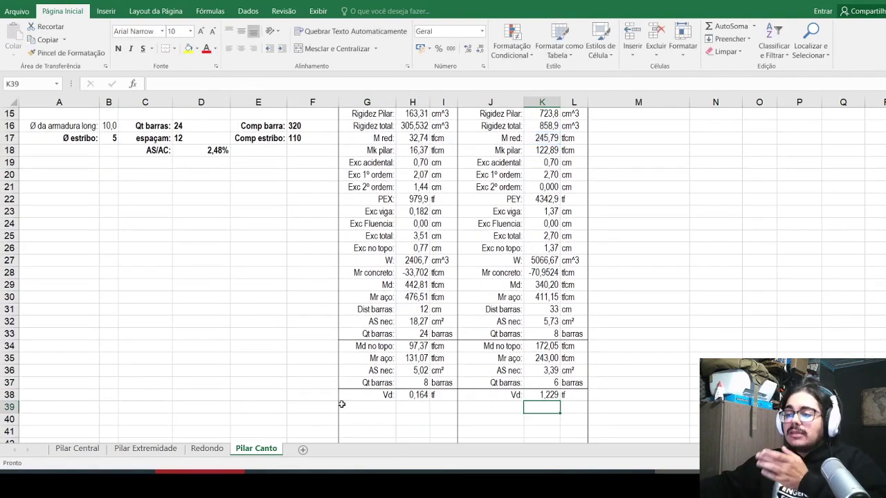
# Step: Check the d formula in K26 on the Pilar Extremidade sheet, leave it unedited and return to Pilar Canto
pyautogui.click(126, 454)
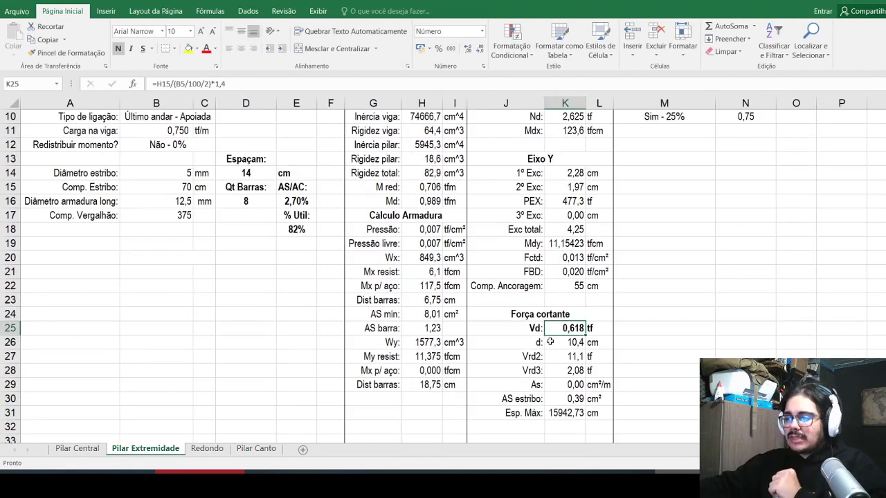
pyautogui.click(550, 342)
pyautogui.click(237, 84)
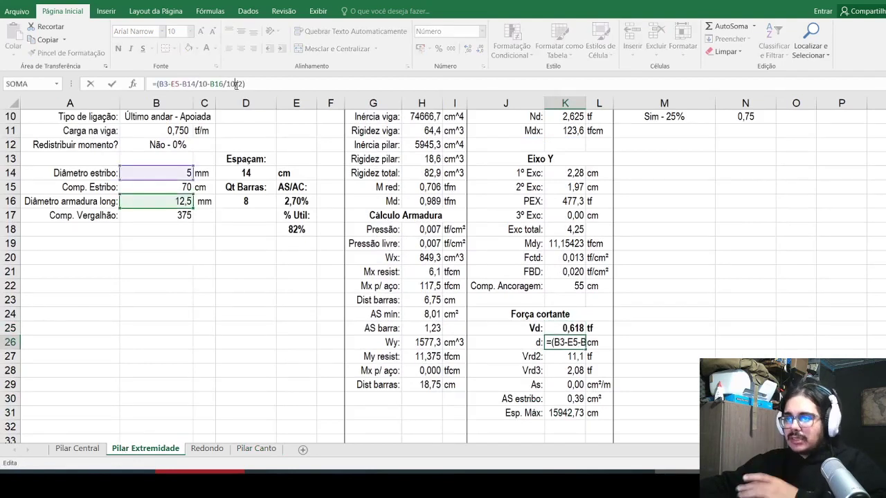
pyautogui.press('Escape')
pyautogui.click(256, 448)
# Step: Add the right-aligned label "d:" in G39, below Vd in the EIXO X block
pyautogui.click(378, 407)
pyautogui.write('d:')
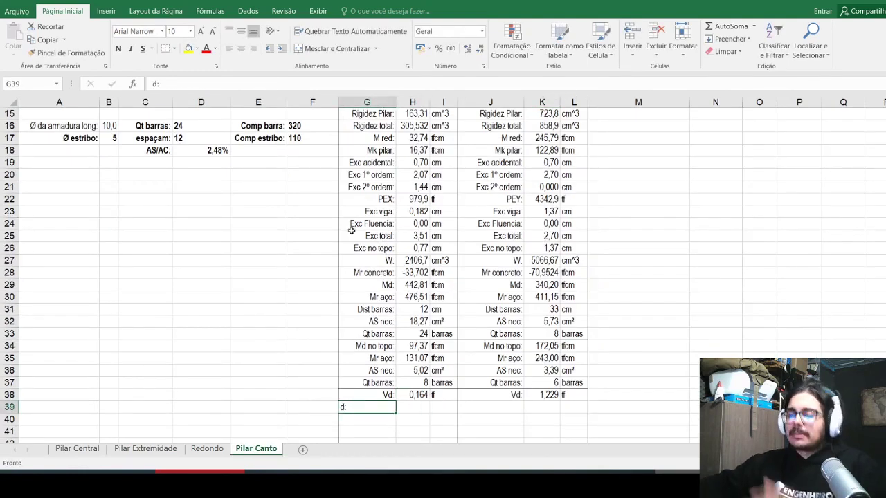
pyautogui.click(253, 49)
# Step: Calculate d for EIXO X in H39 with =B3-E5-B17/10-B16/20 and add the unit "cm" in I39
pyautogui.click(412, 407)
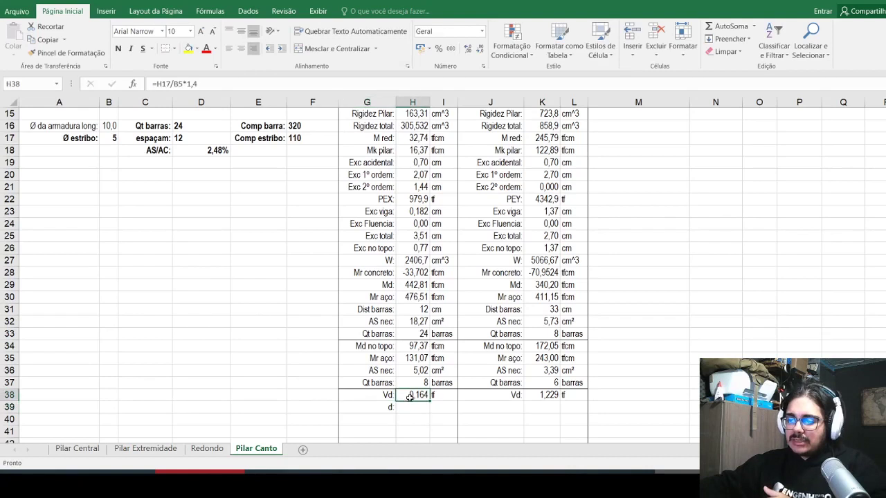
pyautogui.write('=')
pyautogui.scroll(5, 348, 338)
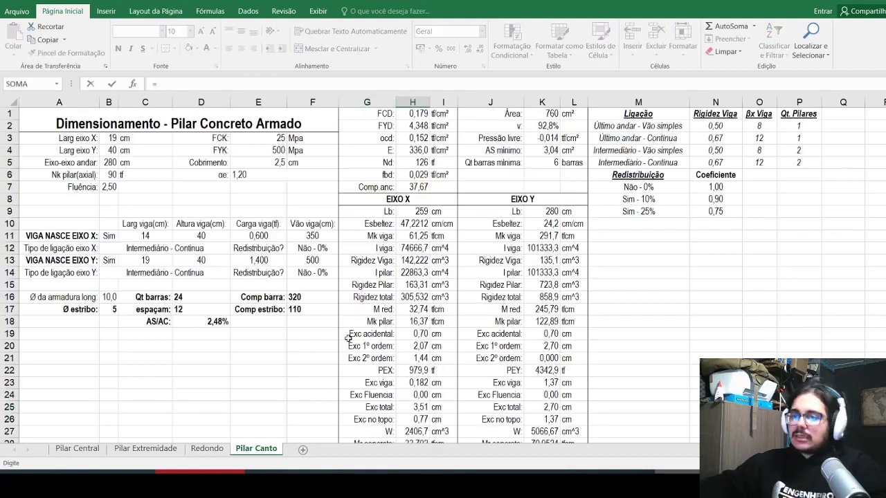
pyautogui.click(106, 138)
pyautogui.write('-')
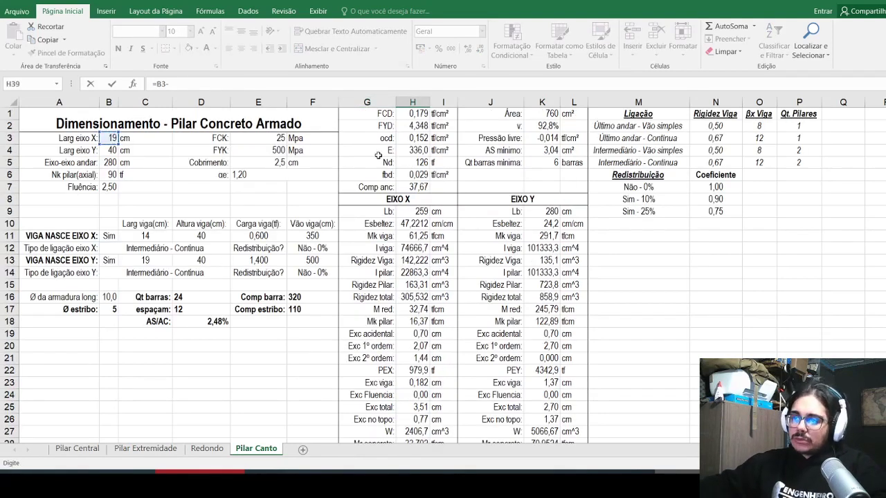
pyautogui.click(267, 162)
pyautogui.write('-')
pyautogui.click(103, 308)
pyautogui.write('/10-')
pyautogui.click(112, 298)
pyautogui.write('/20')
pyautogui.press('Tab')
pyautogui.write('cm')
pyautogui.press('Return')
# Step: Add the label "d:" in J39 of the EIXO Y block and right-align it together with the cells down to row 42
pyautogui.press('Up')
pyautogui.press('Right')
pyautogui.write('d')
pyautogui.press('Delete')
pyautogui.press('Return')
pyautogui.press('Up')
pyautogui.hotkey('shift', 'Down')
pyautogui.hotkey('shift', 'Down')
pyautogui.hotkey('shift', 'Down')
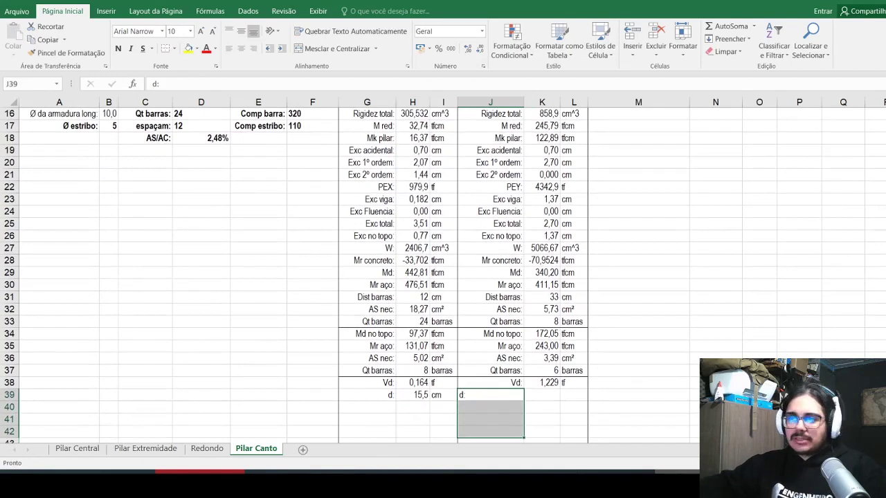
pyautogui.hotkey('shift', 'Right')
pyautogui.click(253, 49)
# Step: Copy the d row G39:I39 into the EIXO Y block at J39:L39
pyautogui.moveTo(392, 396); pyautogui.dragTo(436, 394)
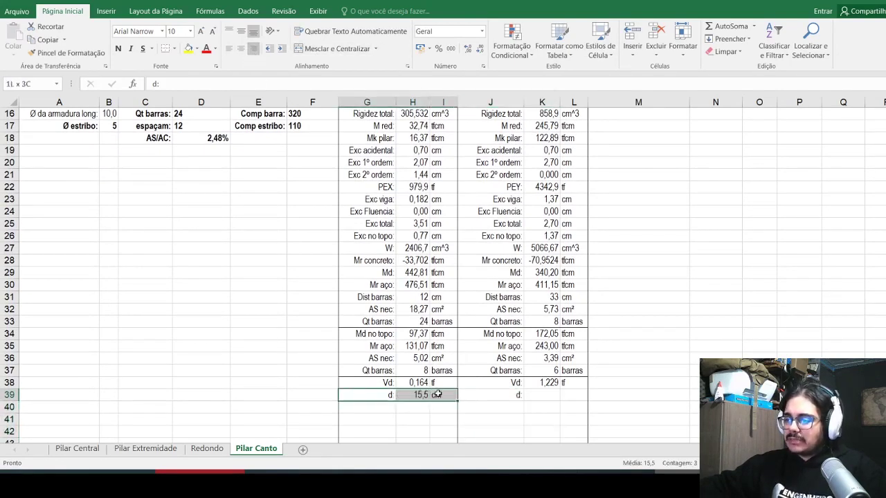
pyautogui.hotkey('ctrl', 'c')
pyautogui.click(485, 384)
pyautogui.click(500, 393)
pyautogui.hotkey('ctrl', 'v')
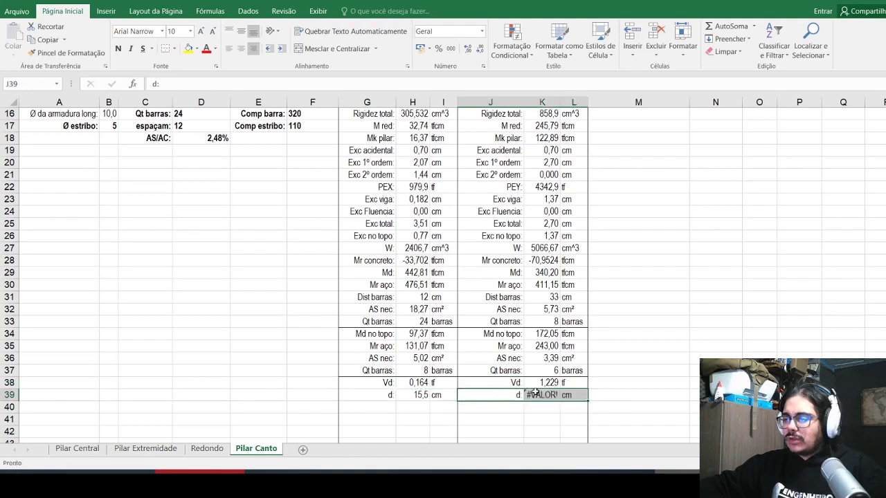
# Step: Replace the EIXO Y d formula in K39 with the H39 formula text, using Larg eixo Y (B4) instead of B3
pyautogui.click(542, 394)
pyautogui.click(413, 394)
pyautogui.press('F2')
pyautogui.hotkey('shift', 'Home')
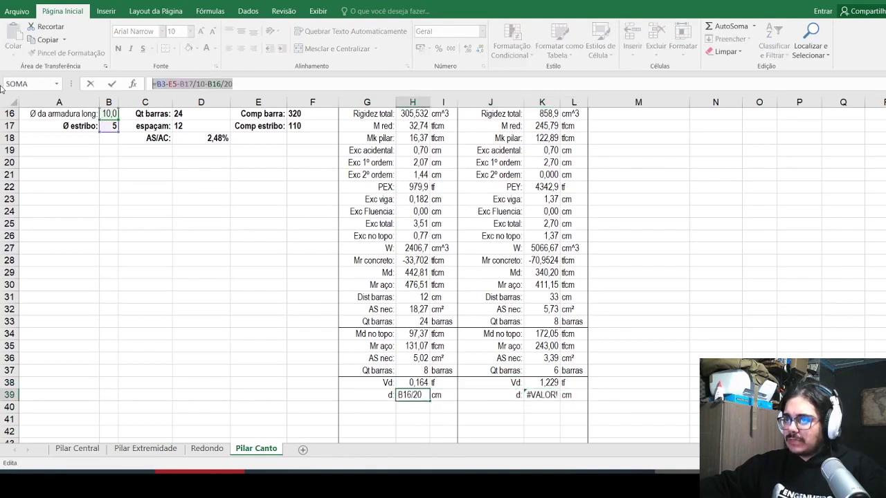
pyautogui.hotkey('ctrl', 'c')
pyautogui.press('Escape')
pyautogui.press('Right')
pyautogui.press('Right')
pyautogui.press('Right')
pyautogui.press('F2')
pyautogui.hotkey('shift', 'Home')
pyautogui.hotkey('ctrl', 'v')
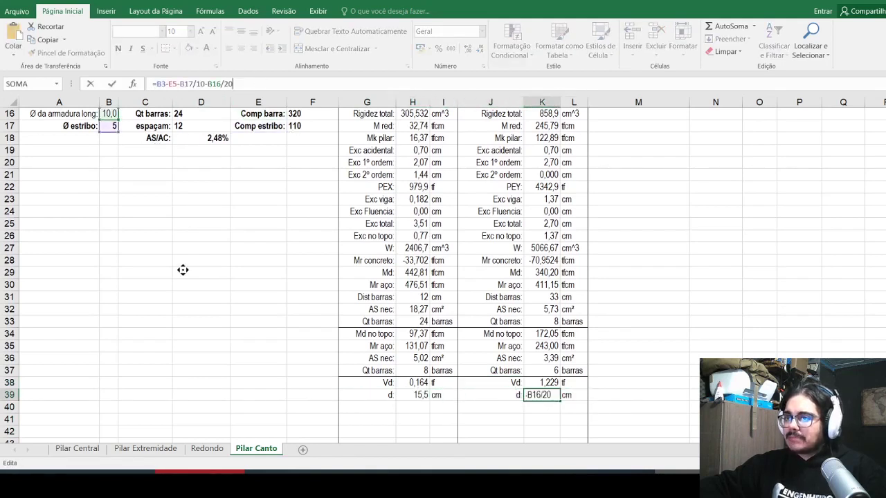
pyautogui.scroll(5, 182, 270)
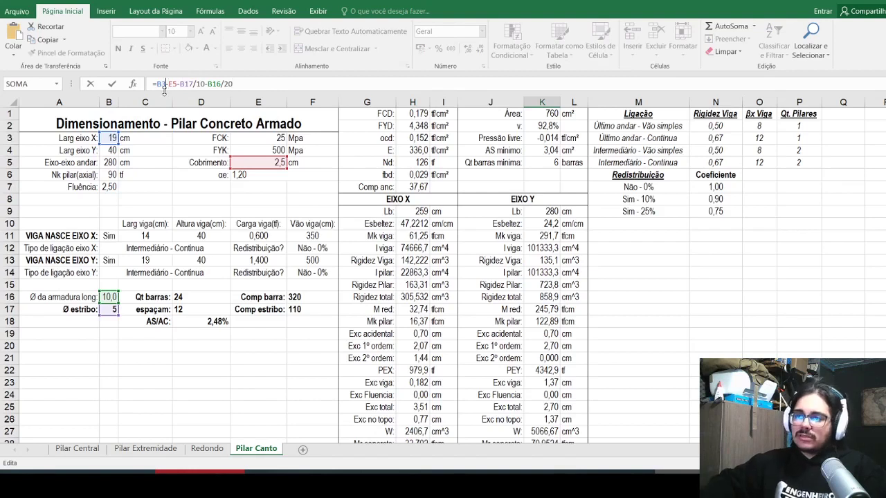
pyautogui.press('Return')
pyautogui.scroll(-5, 318, 212)
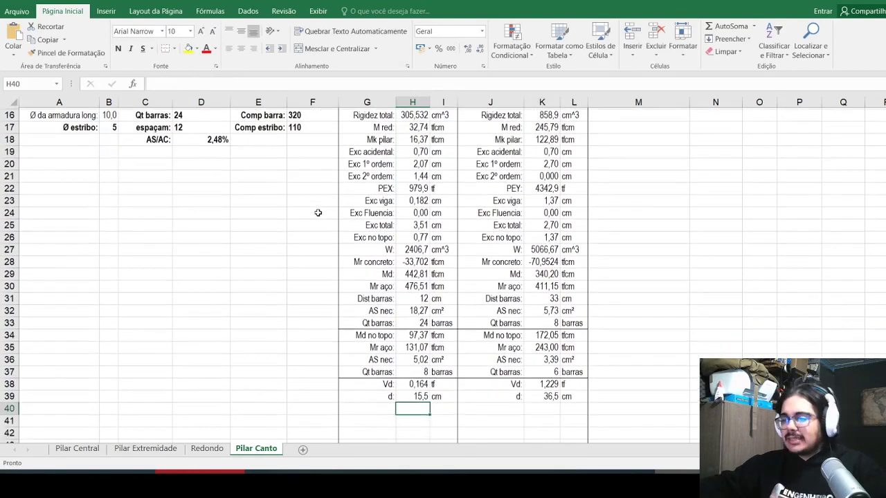
# Step: Check the Vrd2 formula in K27 on the Pilar Extremidade sheet and return to Pilar Canto
pyautogui.scroll(-1, 318, 212)
pyautogui.click(161, 449)
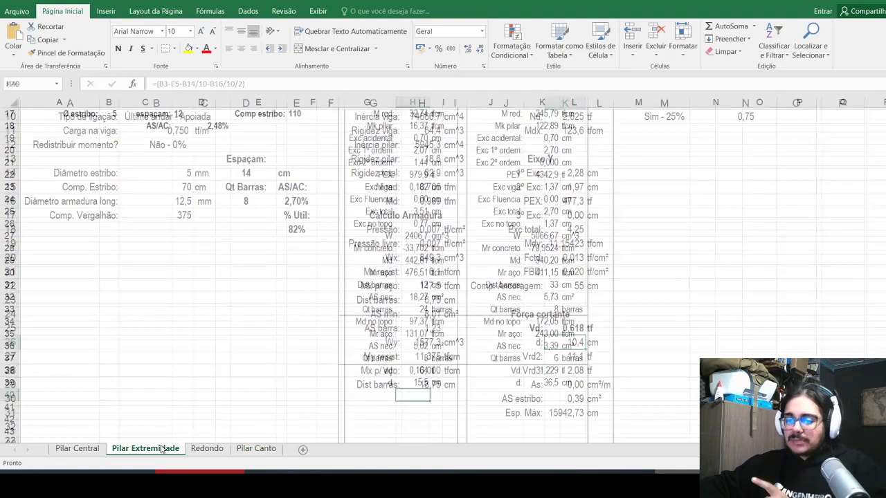
pyautogui.click(533, 356)
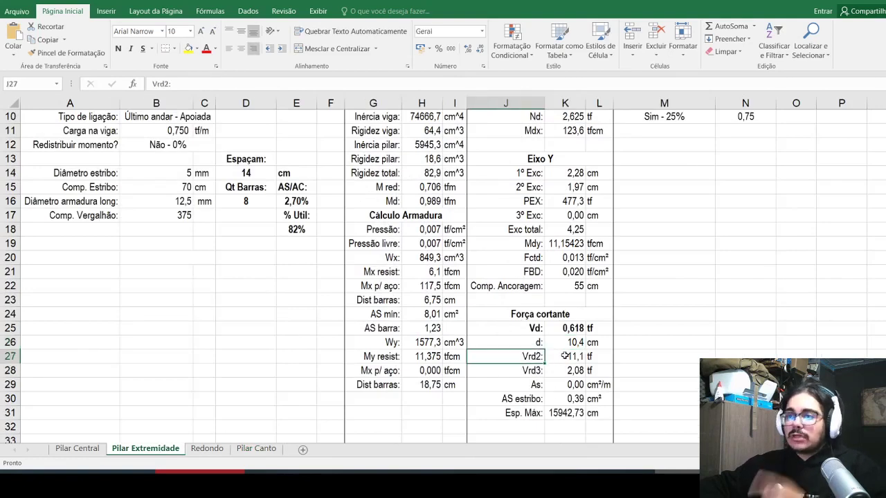
pyautogui.click(565, 356)
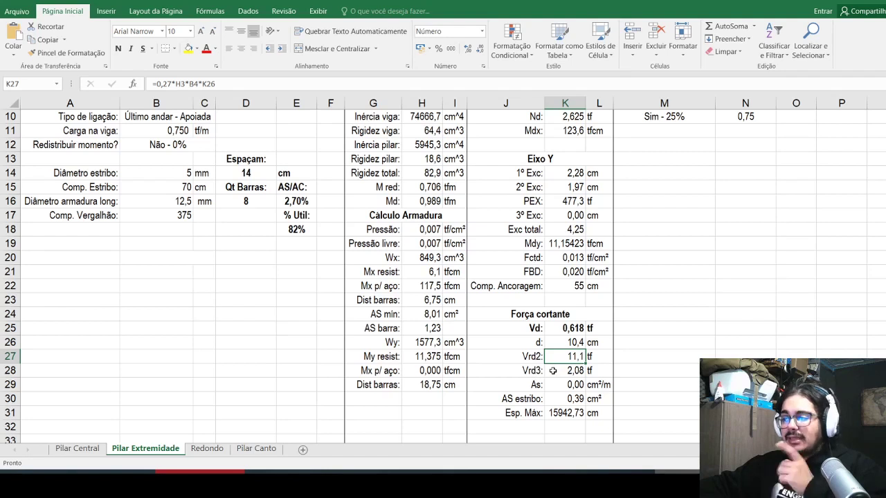
pyautogui.click(257, 449)
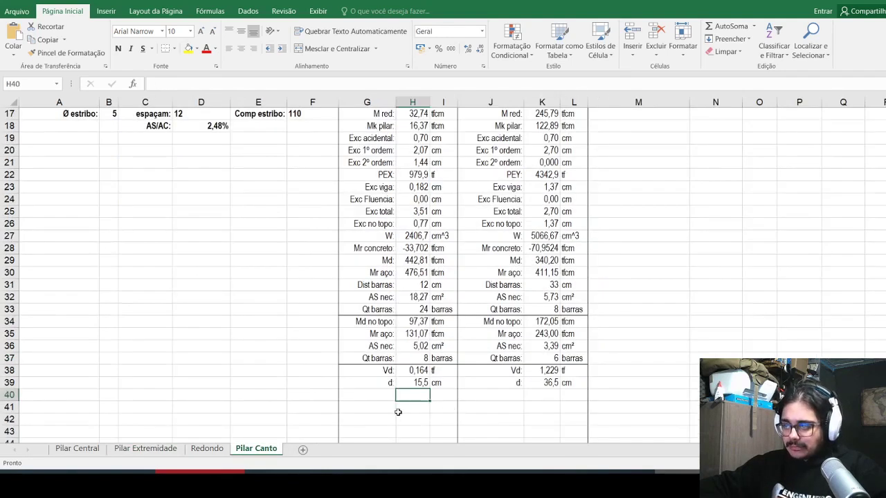
# Step: Add the label "Vrd2:" in G40 of the EIXO X block and right-align it
pyautogui.press('Left')
pyautogui.write('Vrd2')
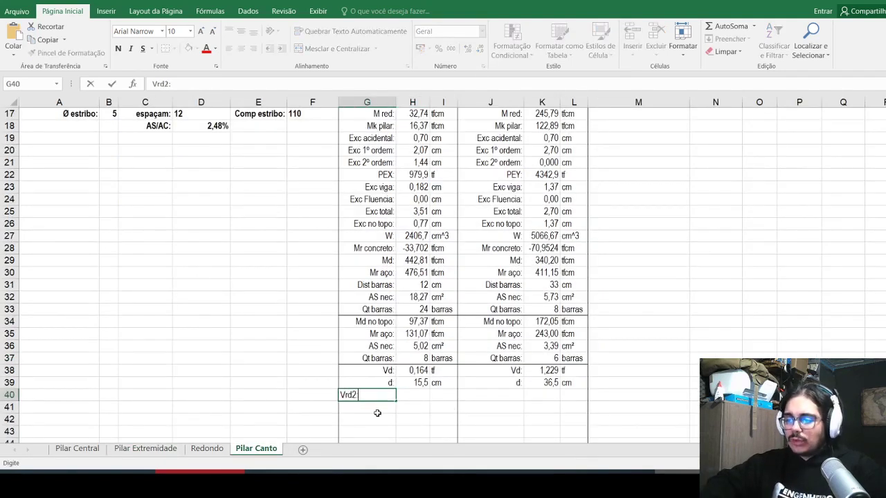
pyautogui.write(':')
pyautogui.hotkey('ctrl', 'Return')
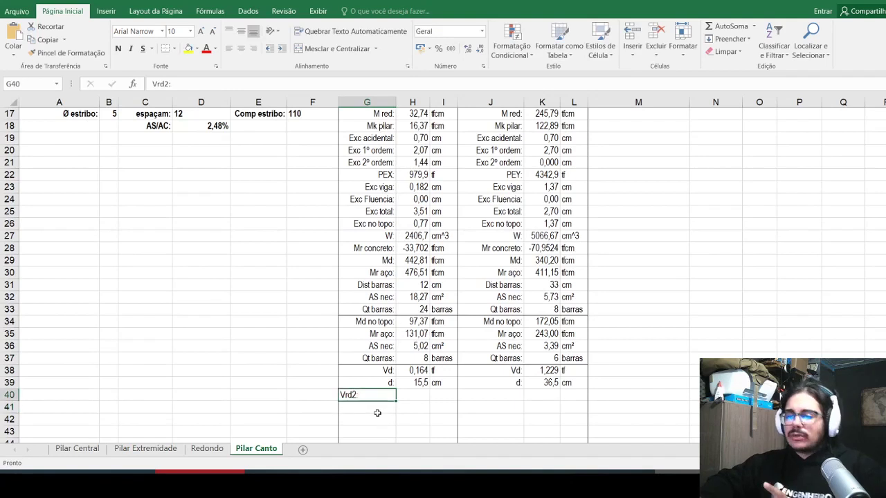
pyautogui.click(254, 48)
# Step: Enter the EIXO X Vrd2 formula =0,27*H3*H39*B4 in H40
pyautogui.click(409, 392)
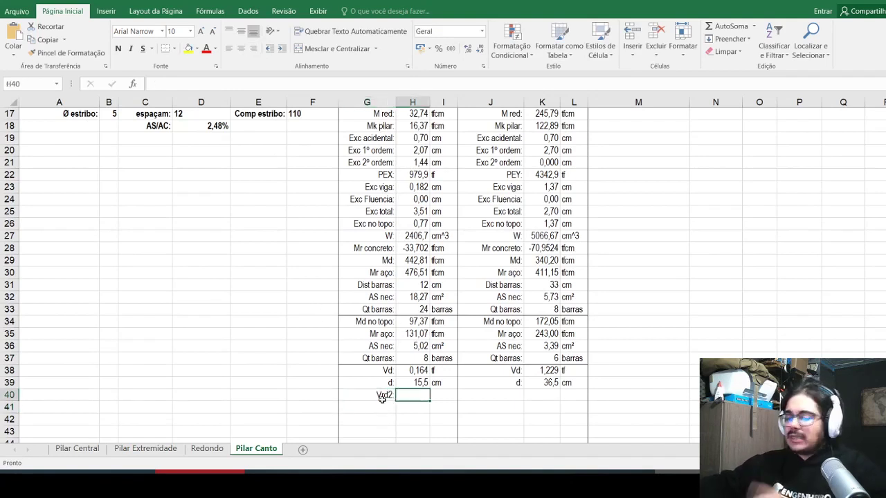
pyautogui.write('*')
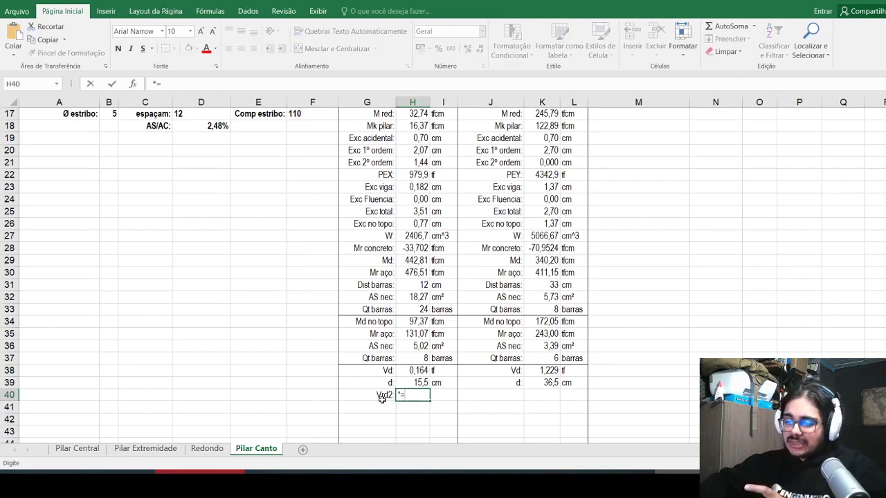
pyautogui.write('=0,')
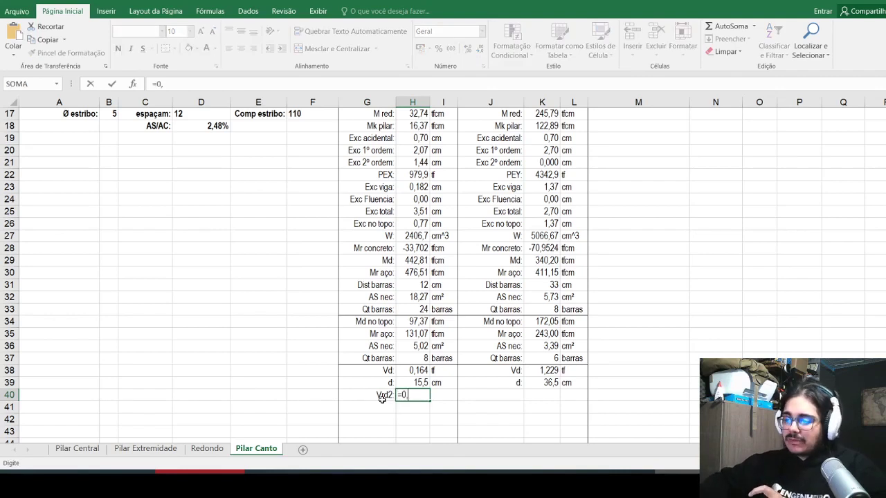
pyautogui.write('27*')
pyautogui.scroll(5, 385, 400)
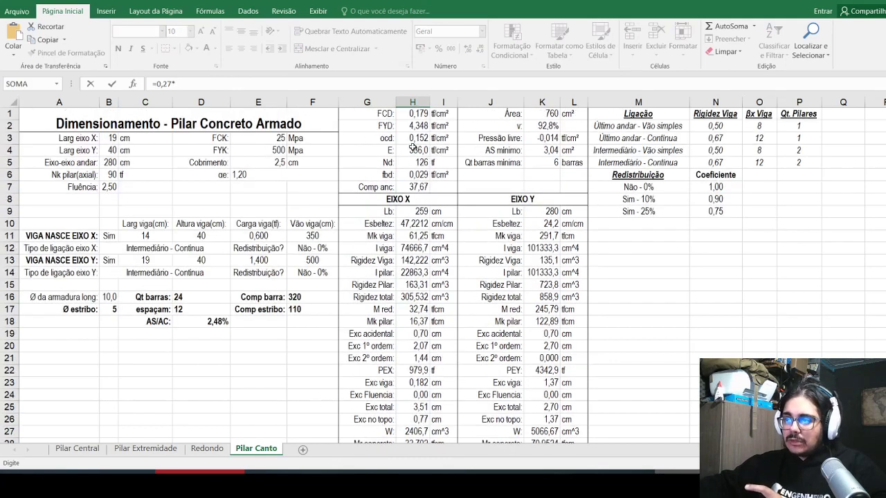
pyautogui.click(406, 138)
pyautogui.scroll(-2, 321, 276)
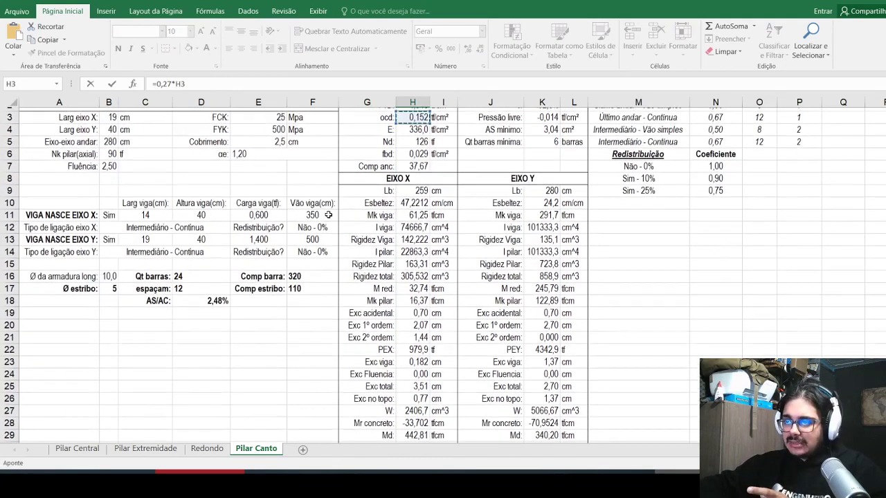
pyautogui.scroll(-1, 315, 297)
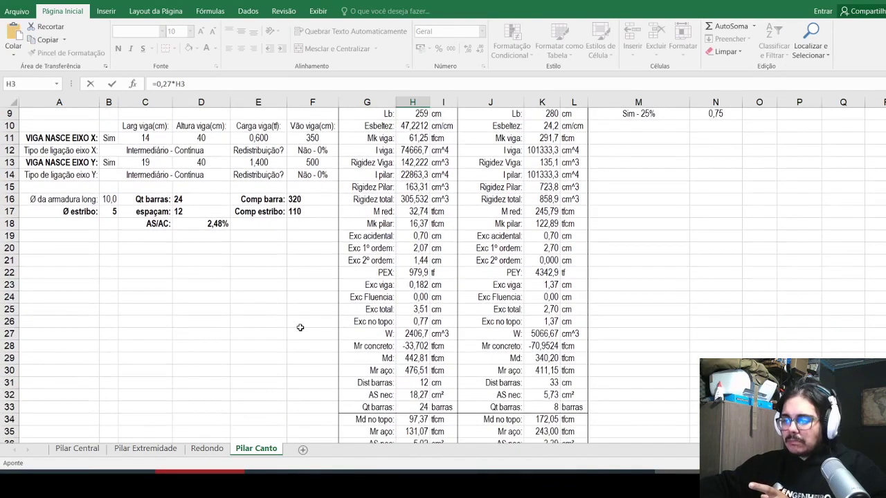
pyautogui.scroll(-2, 325, 329)
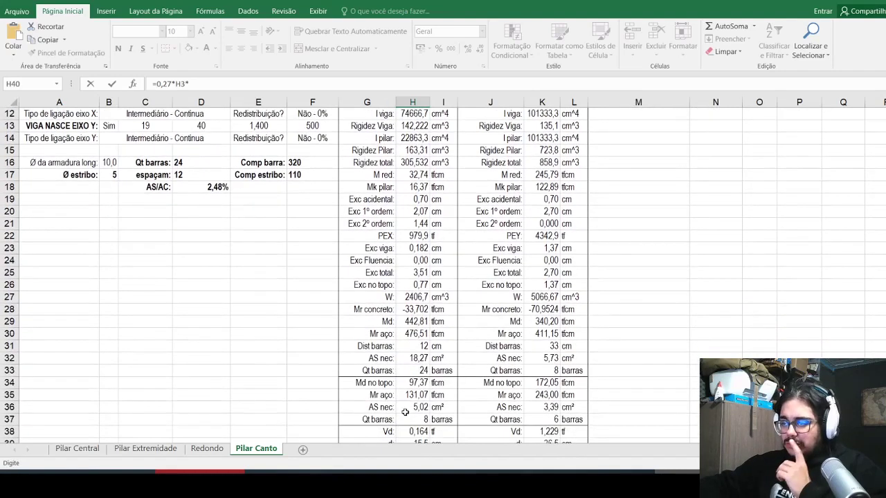
pyautogui.write('*')
pyautogui.scroll(-1, 415, 378)
pyautogui.click(413, 393)
pyautogui.write('*')
pyautogui.scroll(5, 249, 360)
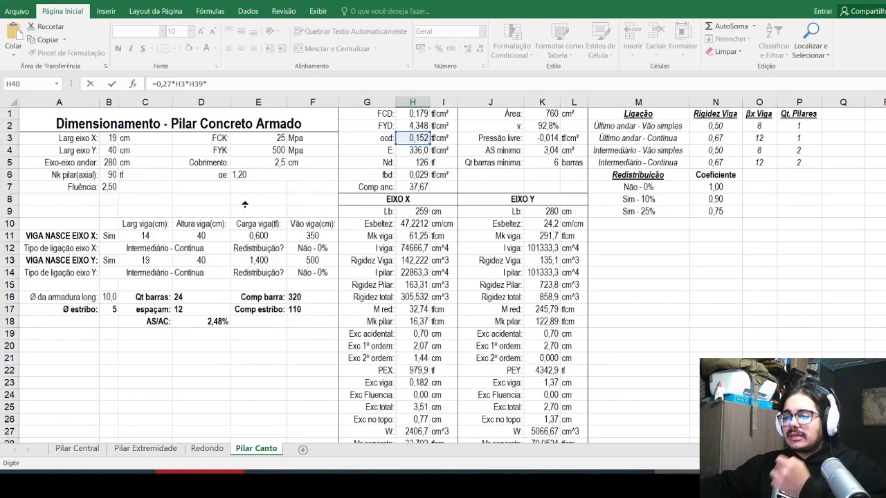
pyautogui.click(110, 150)
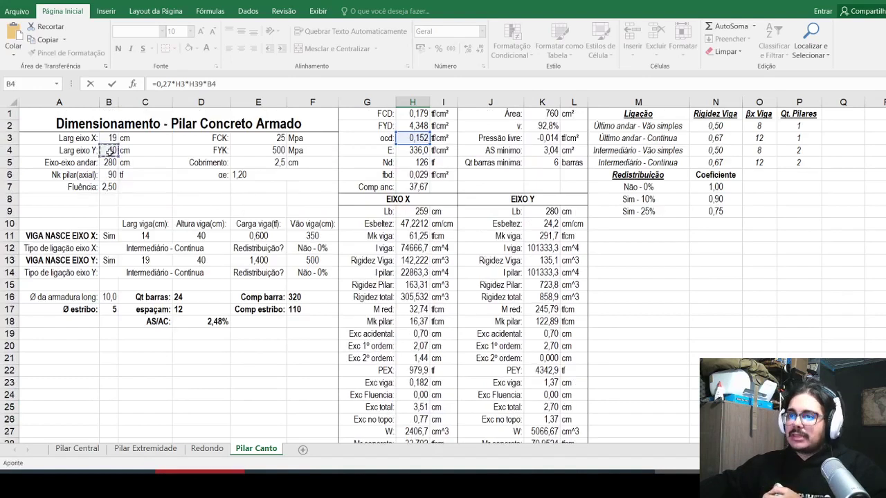
pyautogui.press('Return')
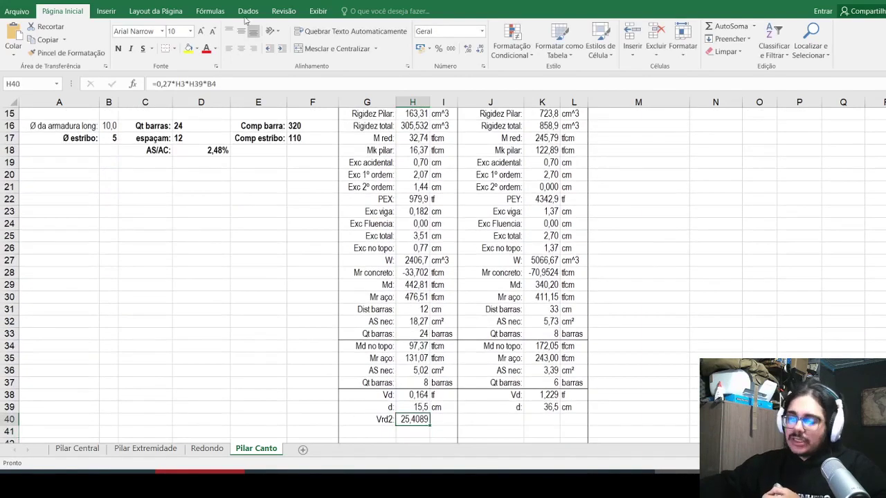
# Step: Show the Vrd2 value in H40 with two decimals and copy the unit tf from I38 into I40
pyautogui.click(480, 49)
pyautogui.click(481, 49)
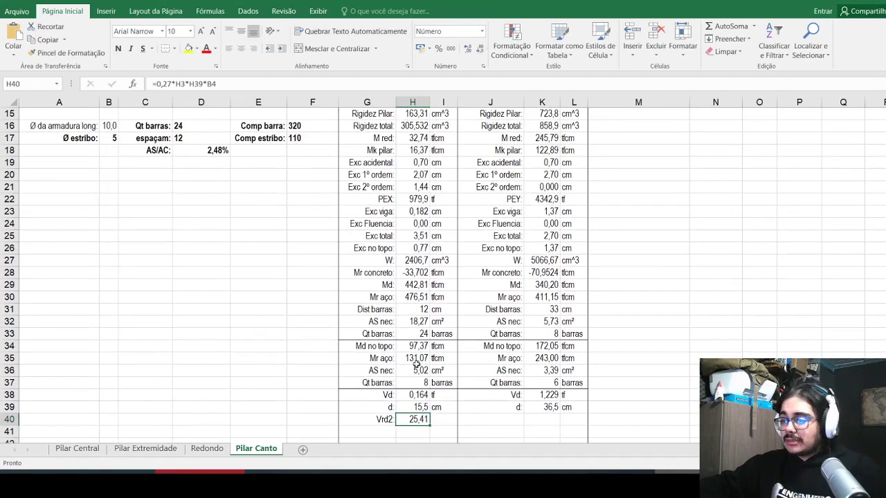
pyautogui.click(431, 379)
pyautogui.click(431, 395)
pyautogui.hotkey('ctrl', 'c')
pyautogui.press('Down')
pyautogui.press('Down')
pyautogui.hotkey('ctrl', 'v')
pyautogui.press('Escape')
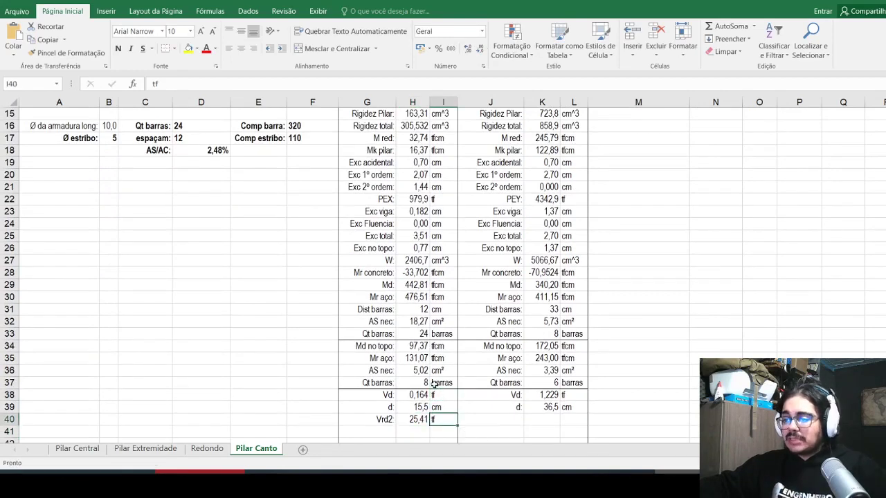
# Step: Add the label "Vrd2:" in J40 of the EIXO Y block
pyautogui.scroll(-1, 433, 384)
pyautogui.click(462, 382)
pyautogui.write('Vr')
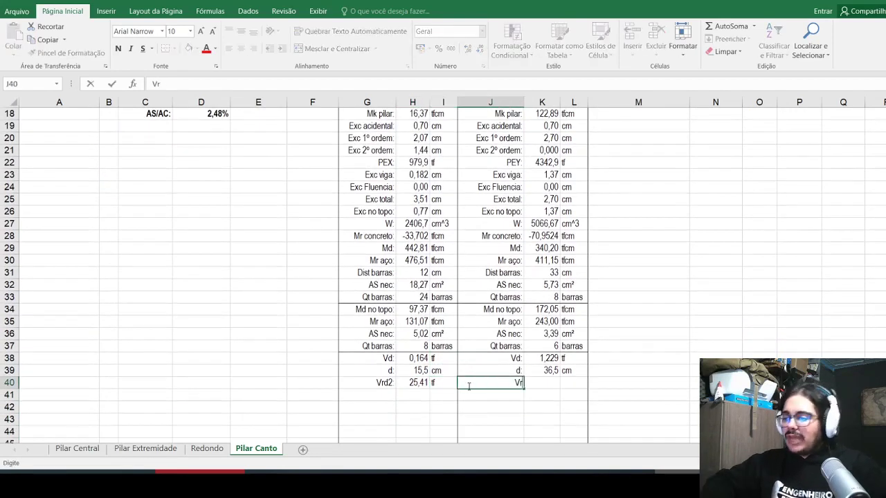
pyautogui.write('d2:')
pyautogui.press('Tab')
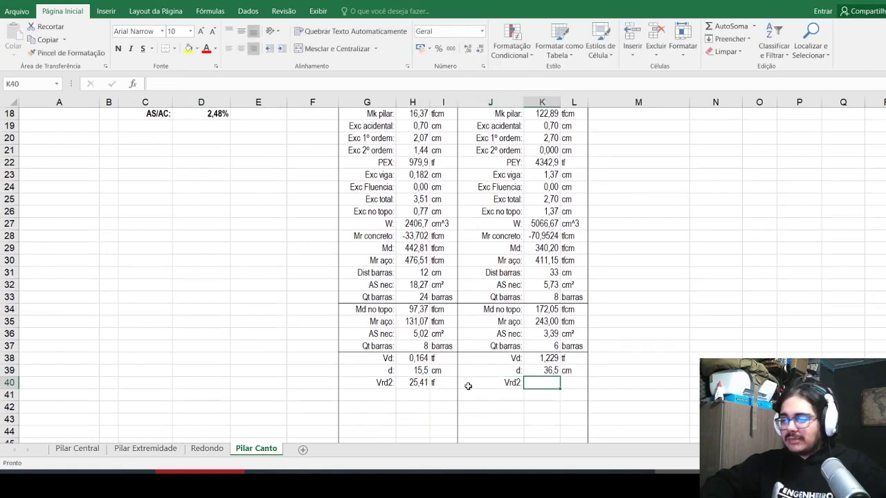
# Step: Copy the Vrd2 formula text from H40 into the EIXO Y cell K40
pyautogui.click(434, 383)
pyautogui.click(413, 383)
pyautogui.moveTo(218, 84); pyautogui.dragTo(64, 84)
pyautogui.hotkey('ctrl', 'c')
pyautogui.press('Escape')
pyautogui.press('Right')
pyautogui.press('Right')
pyautogui.press('Right')
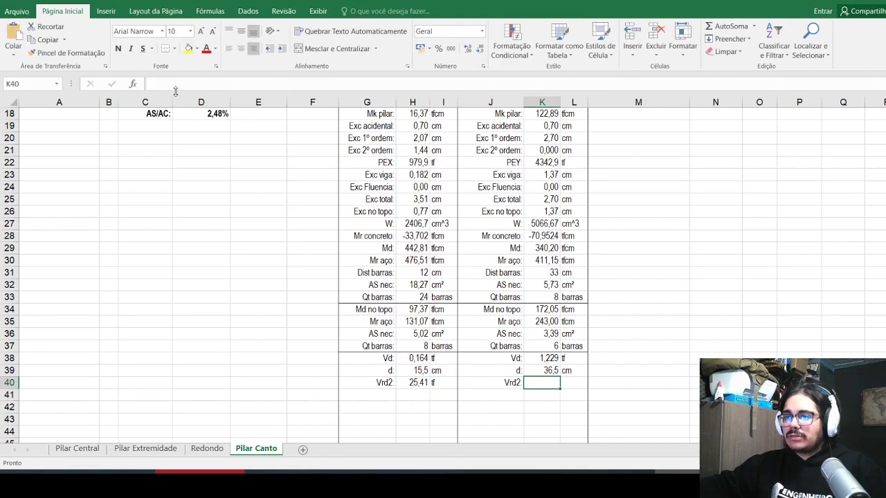
pyautogui.press('F2')
pyautogui.hotkey('ctrl', 'v')
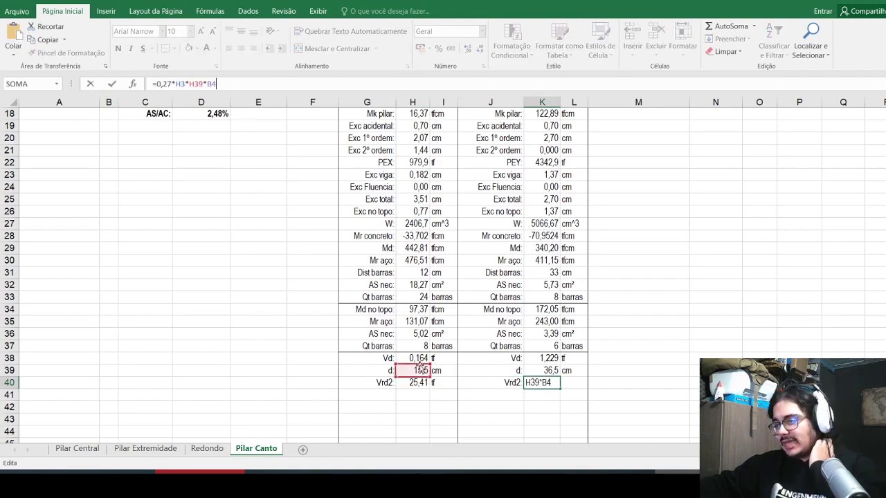
# Step: Point the K40 formula to the EIXO Y d in K39 and to Larg eixo X (B3), giving =0,27*H3*K39*B3
pyautogui.click(543, 366)
pyautogui.scroll(6, 315, 107)
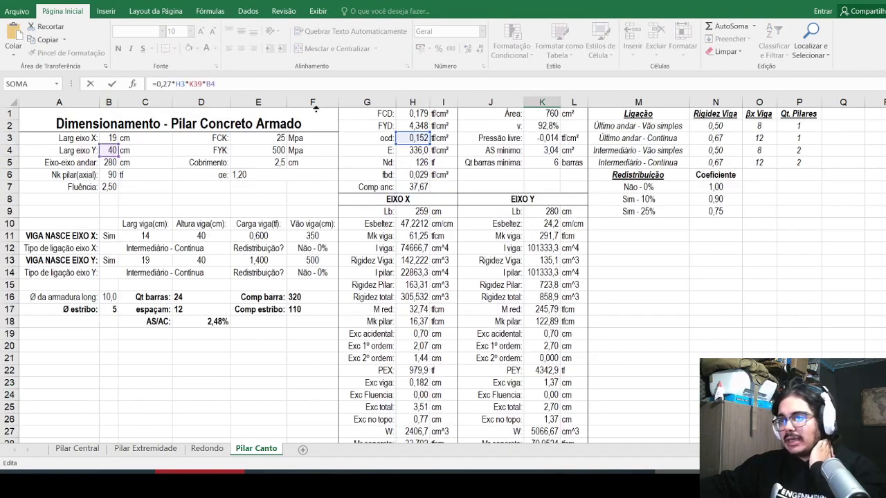
pyautogui.click(107, 138)
pyautogui.press('Return')
pyautogui.scroll(-6, 108, 138)
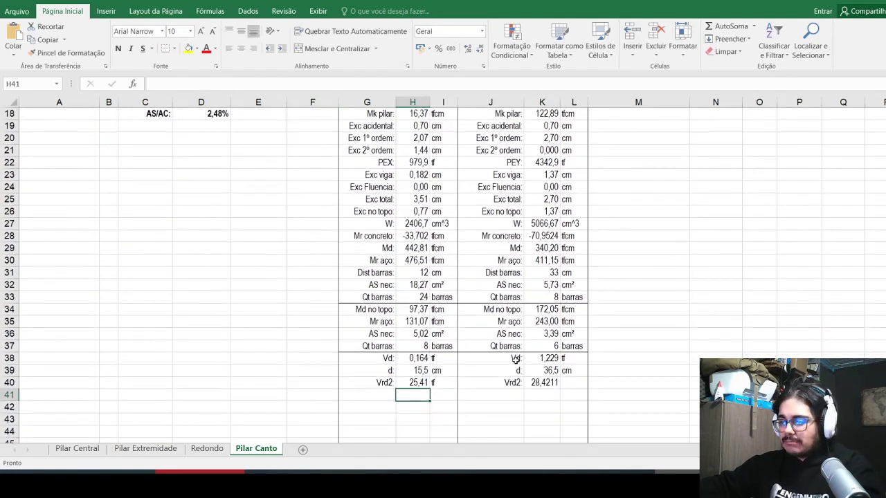
# Step: Show the Vrd2 value in K40 with two decimals and copy the unit tf from I40 into L40
pyautogui.click(541, 383)
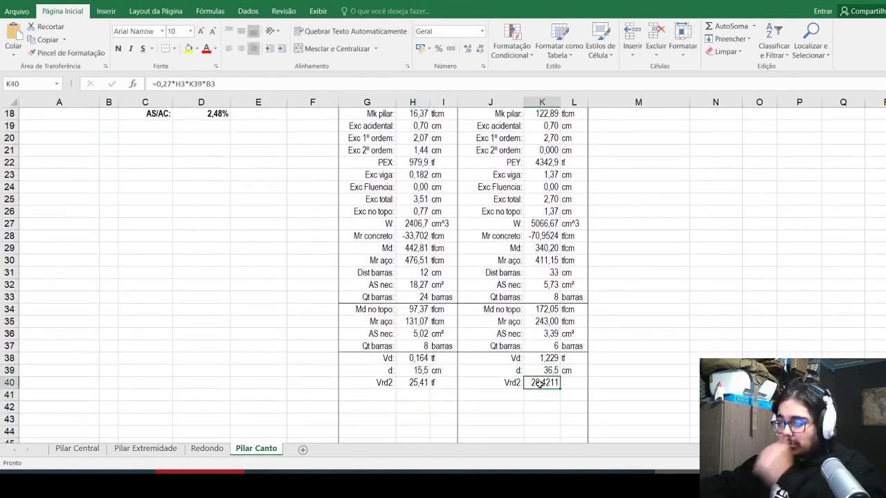
pyautogui.click(480, 48)
pyautogui.click(480, 48)
pyautogui.click(448, 386)
pyautogui.hotkey('ctrl', 'c')
pyautogui.click(573, 383)
pyautogui.hotkey('ctrl', 'v')
# Step: Review the cell references used by the Vrd2 formula in K40, leaving the formula as it is
pyautogui.click(541, 383)
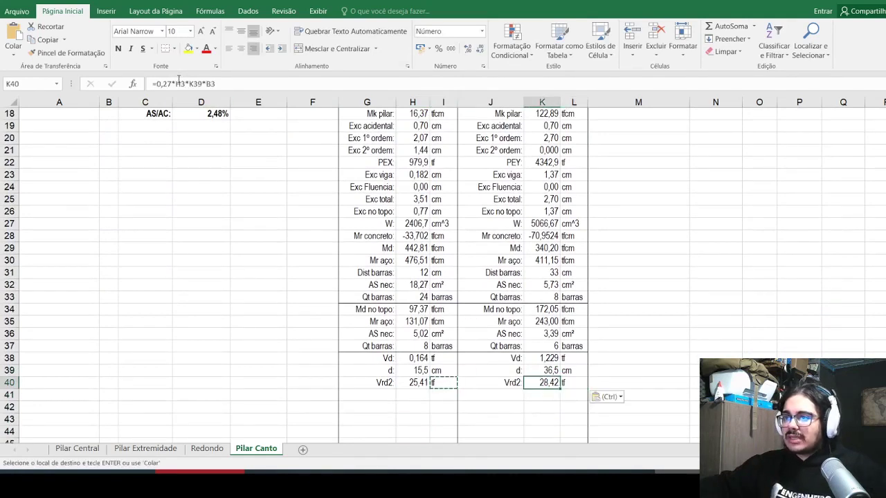
pyautogui.press('F2')
pyautogui.scroll(6, 257, 340)
pyautogui.scroll(-6, 415, 222)
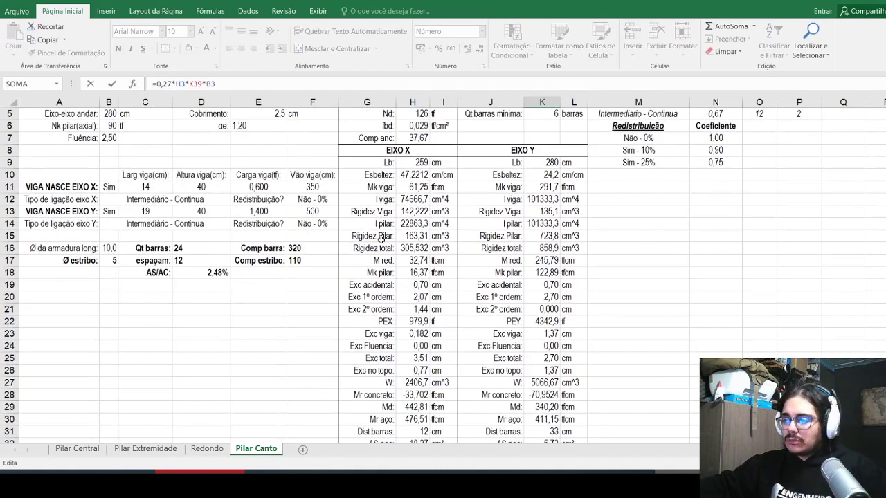
pyautogui.press('Escape')
# Step: Check the Vrd3 formula in K28 on the Pilar Extremidade sheet and return to Pilar Canto
pyautogui.click(145, 449)
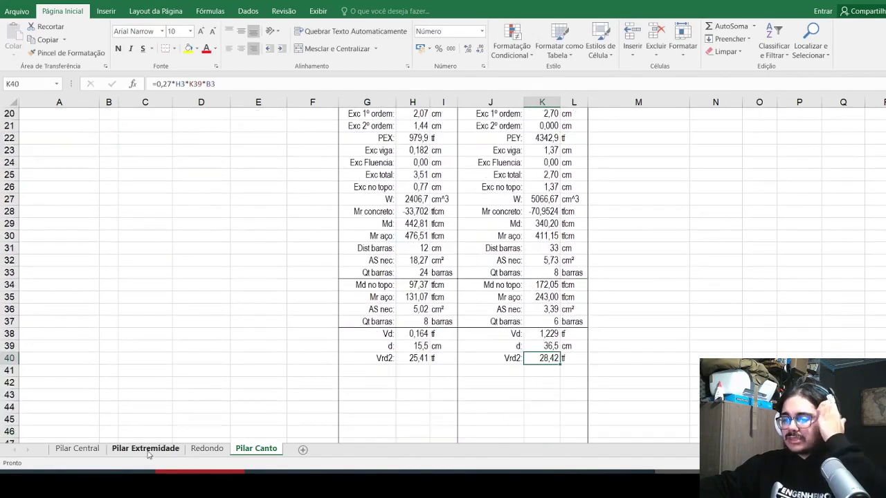
pyautogui.click(537, 371)
pyautogui.click(557, 371)
pyautogui.click(208, 82)
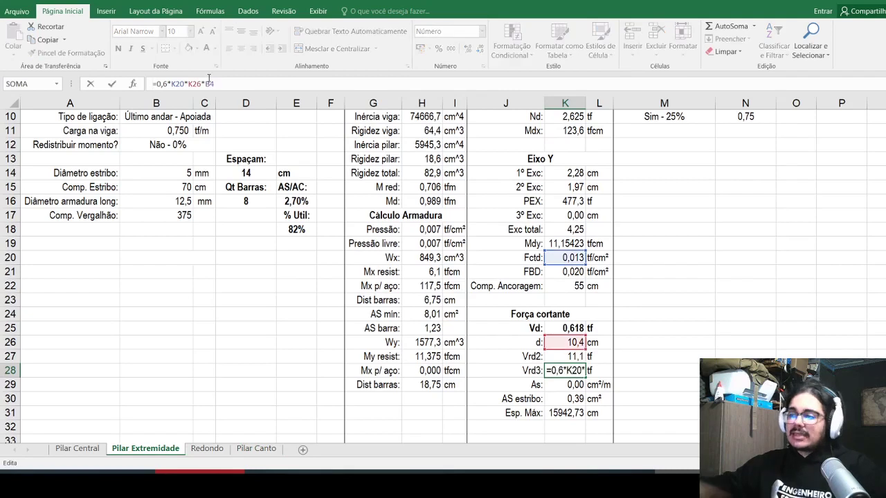
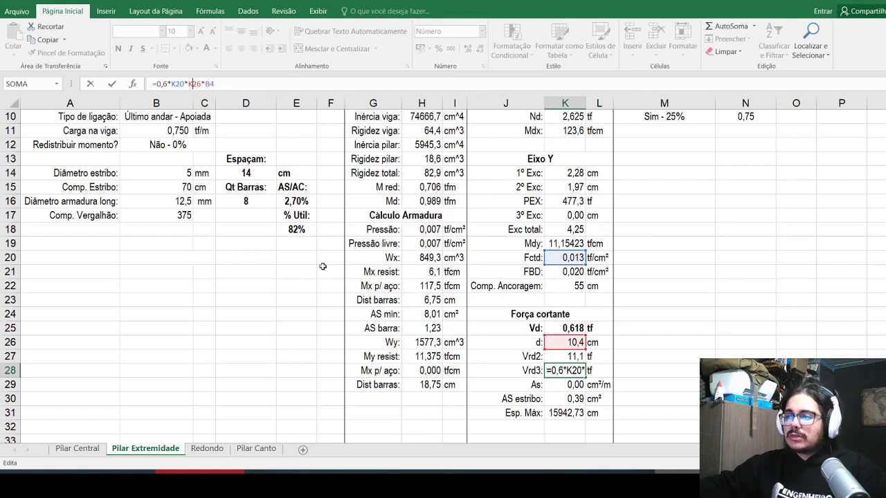
pyautogui.scroll(3, 229, 277)
pyautogui.hotkey('ctrl', 'Return')
pyautogui.click(267, 449)
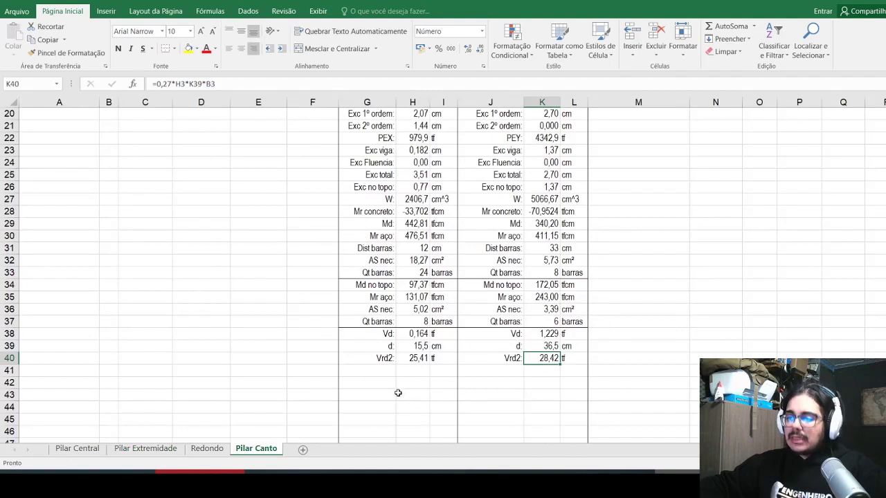
# Step: Add the label "Vrd3:" in G41 of the EIXO X block and right-align it
pyautogui.click(390, 358)
pyautogui.press('Down')
pyautogui.write('Vrd2')
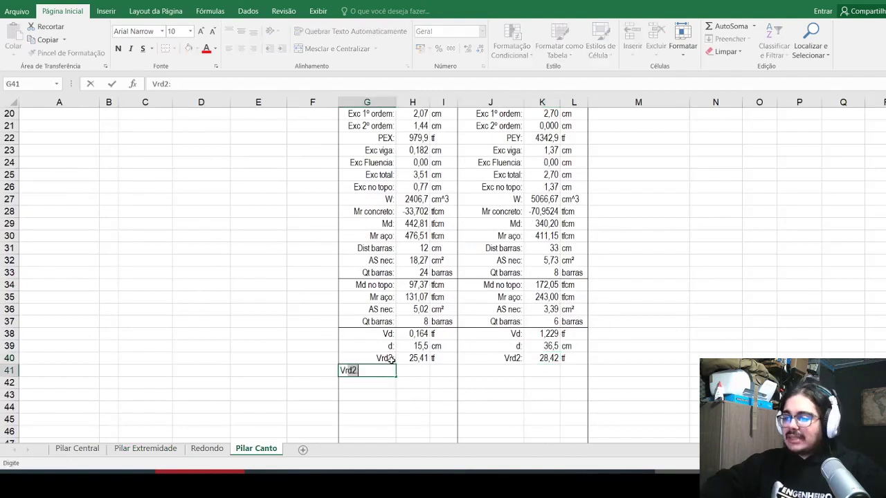
pyautogui.write(':')
pyautogui.press('Return')
pyautogui.press('Up')
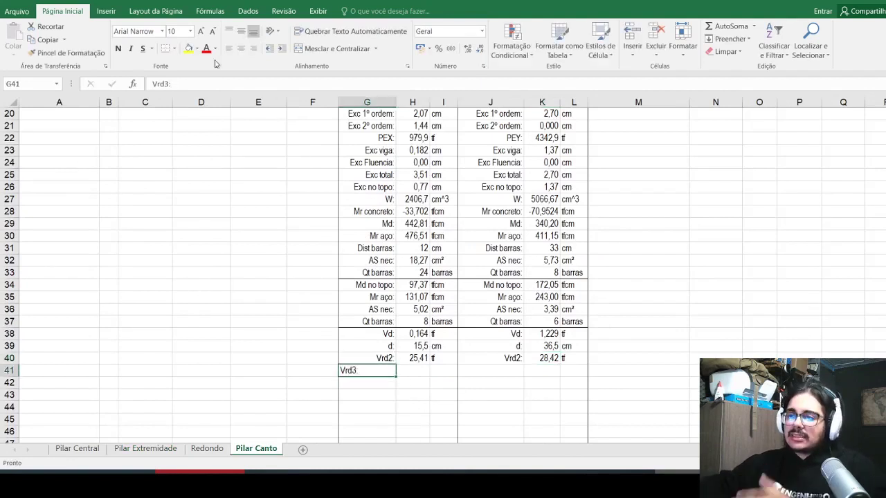
pyautogui.click(253, 50)
# Step: Calculate Vrd3 for EIXO X in H41 with the formula =H39*B4*H6/2,25*0,6
pyautogui.click(424, 368)
pyautogui.write('=')
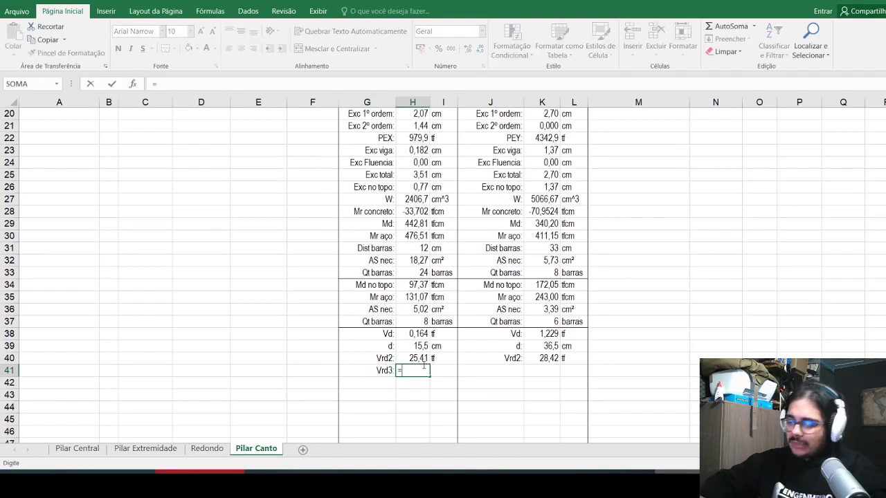
pyautogui.scroll(6, 415, 355)
pyautogui.scroll(-20, 420, 277)
pyautogui.scroll(12, 419, 277)
pyautogui.scroll(10, 419, 284)
pyautogui.scroll(-5, 422, 401)
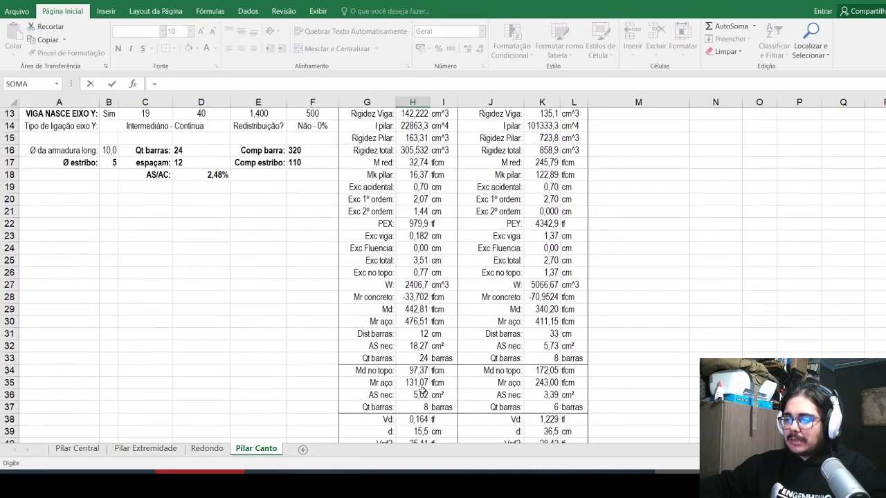
pyautogui.click(421, 402)
pyautogui.scroll(4, 303, 385)
pyautogui.write('*')
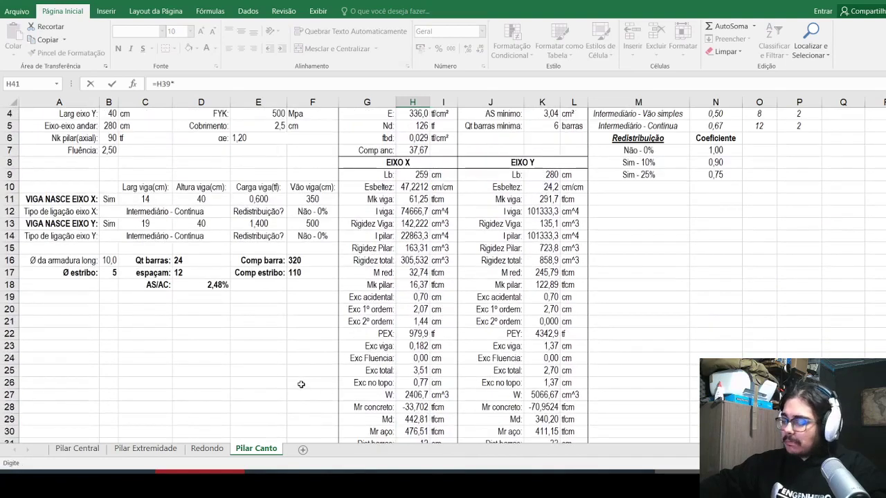
pyautogui.scroll(1, 106, 159)
pyautogui.click(109, 150)
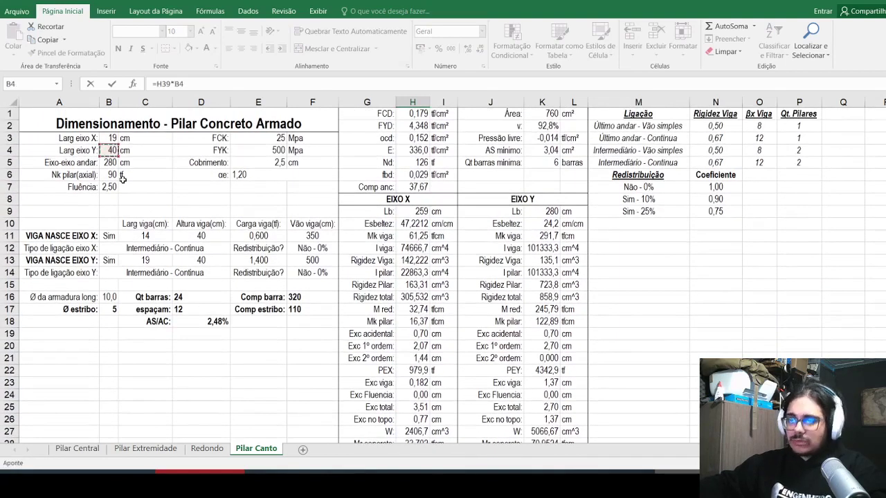
pyautogui.write('*')
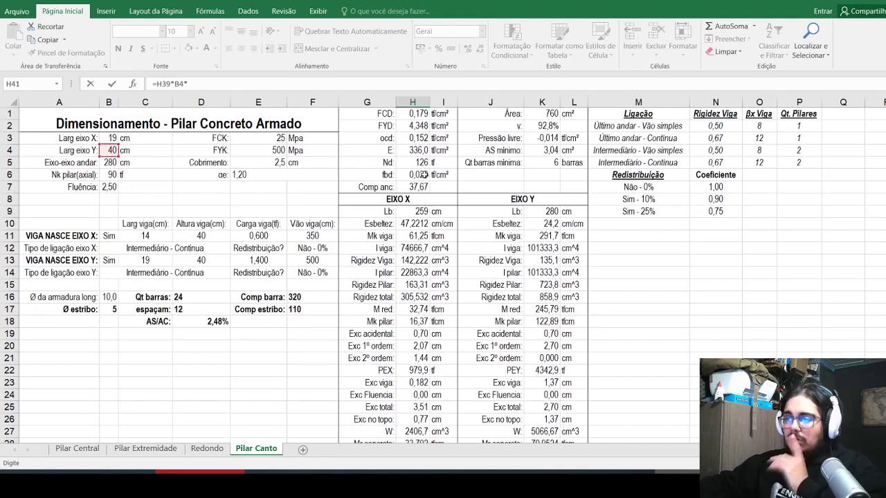
pyautogui.click(422, 175)
pyautogui.write('/2,25')
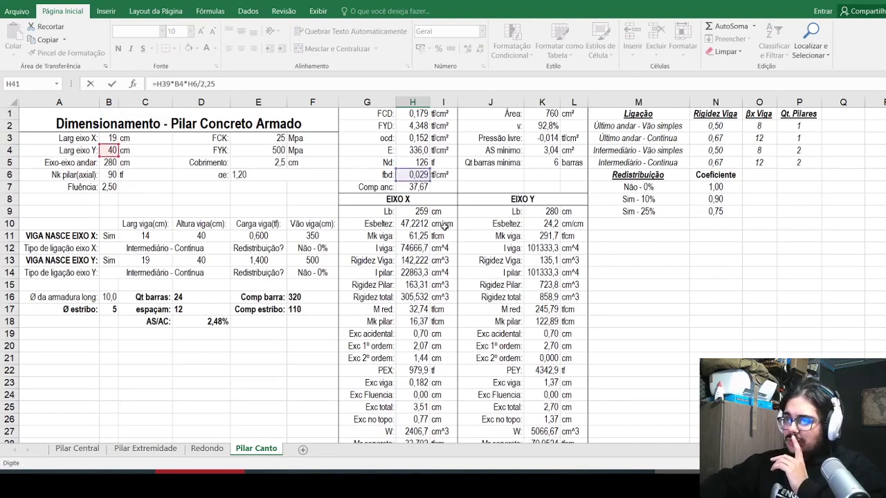
pyautogui.write('*0,')
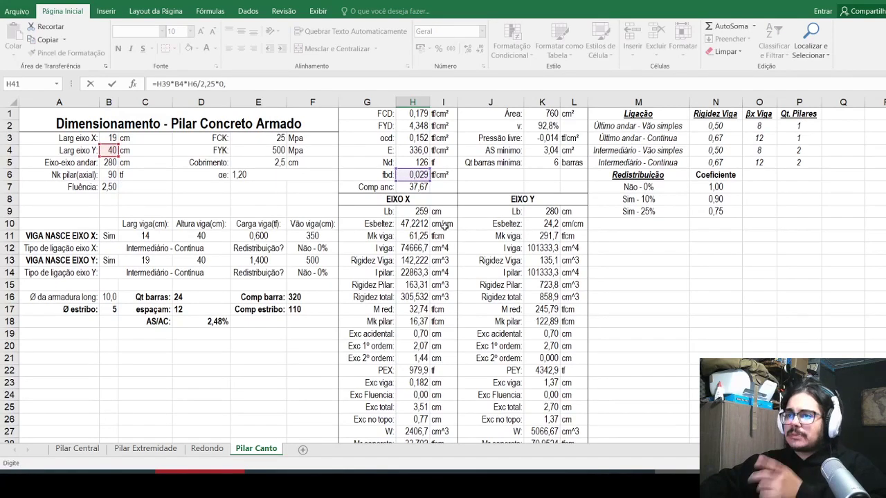
pyautogui.write('6')
pyautogui.press('Return')
# Step: Show the Vrd3 value in H41 with two decimals
pyautogui.press('Up')
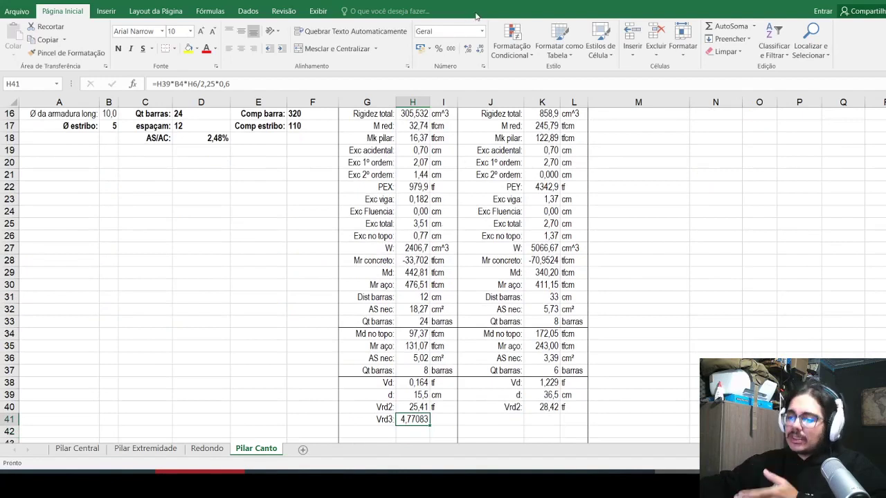
pyautogui.click(480, 50)
pyautogui.click(480, 49)
# Step: Add the label "Vrd3:" in J41 of the EIXO Y block
pyautogui.scroll(-1, 503, 381)
pyautogui.click(503, 383)
pyautogui.write('Vrd2:')
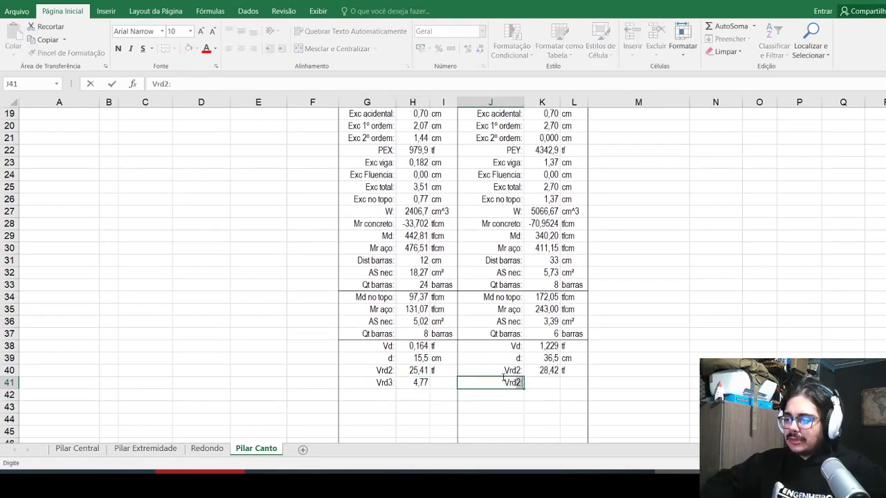
pyautogui.write('3:')
pyautogui.press('Tab')
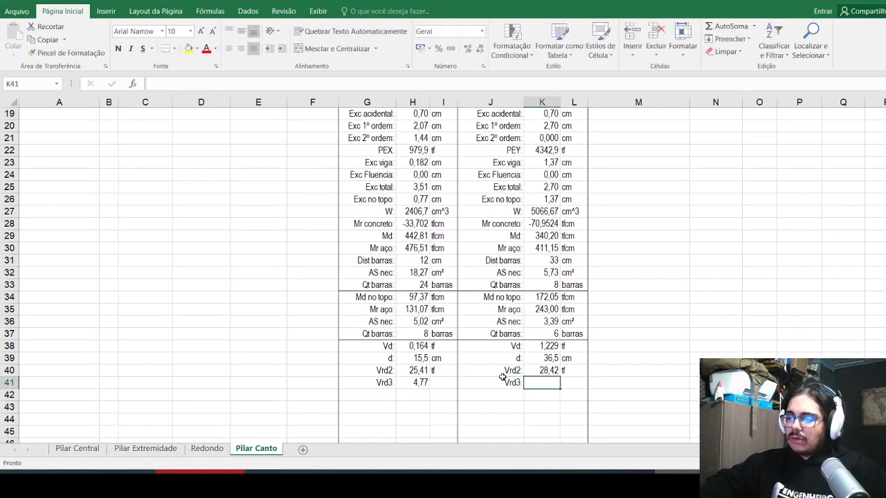
# Step: Calculate Vrd3 for EIXO Y in K41 with the formula =K39*B3*0,6*H6/2,25
pyautogui.write('=')
pyautogui.click(533, 357)
pyautogui.write('*')
pyautogui.scroll(6, 148, 172)
pyautogui.click(107, 138)
pyautogui.write('*')
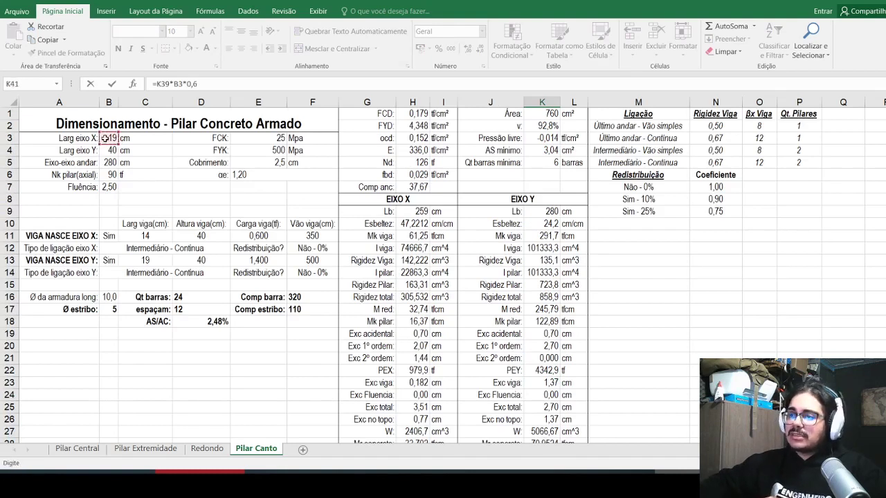
pyautogui.write('0,6*')
pyautogui.click(420, 174)
pyautogui.write('/2,25')
pyautogui.press('Return')
# Step: Show the Vrd3 value in K41 with two decimals
pyautogui.press('Up')
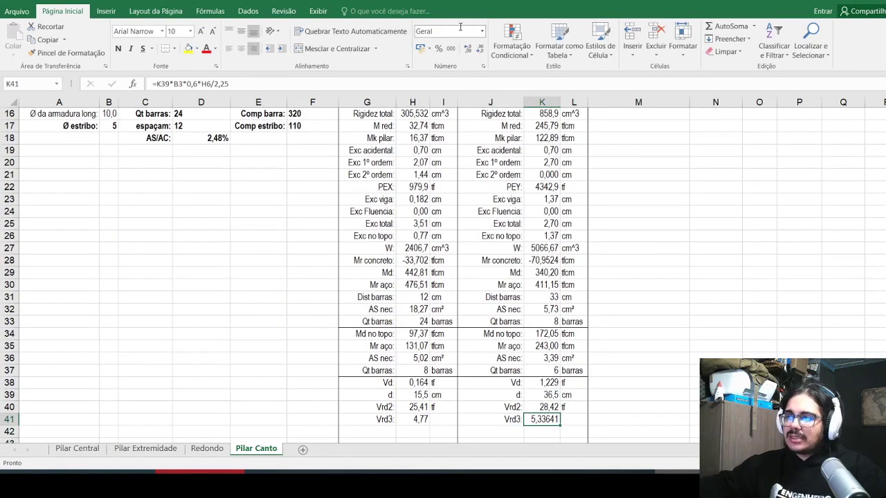
pyautogui.click(480, 50)
pyautogui.click(481, 50)
pyautogui.click(481, 51)
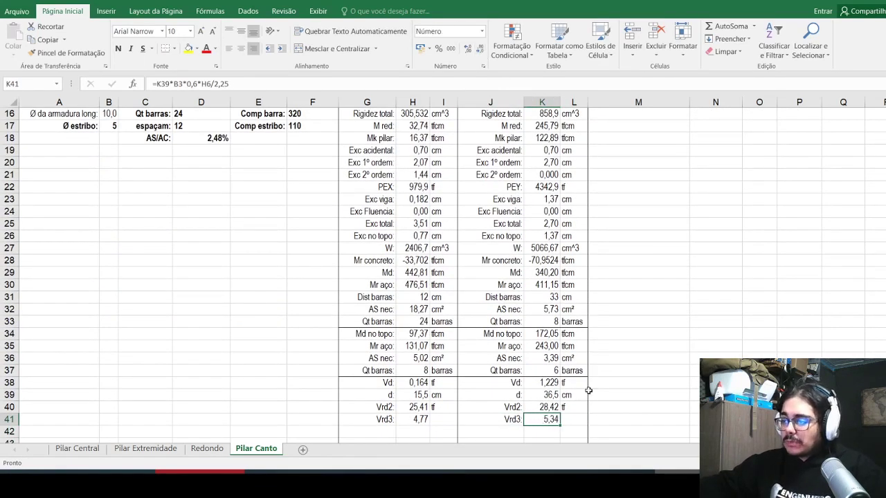
# Step: Copy the unit cm from I39 into I41
pyautogui.press('Left')
pyautogui.press('Left')
pyautogui.hotkey('ctrl', 'c')
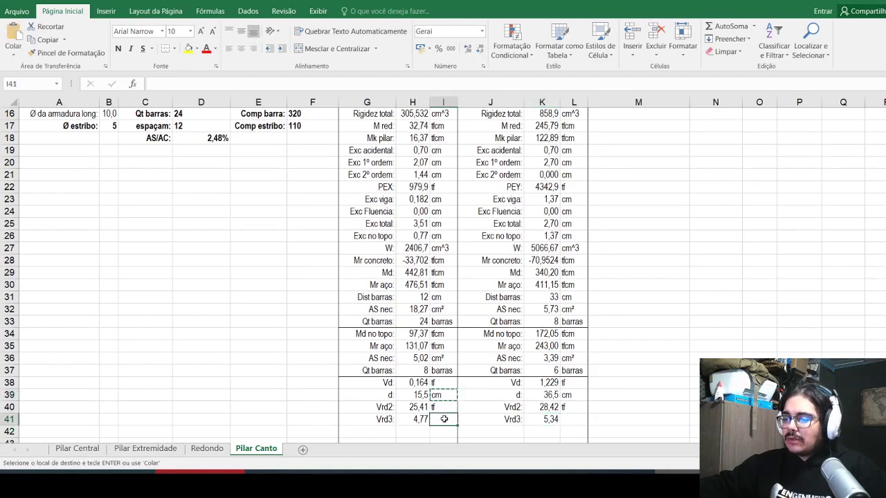
pyautogui.click(447, 394)
pyautogui.hotkey('ctrl', 'c')
pyautogui.click(440, 419)
pyautogui.hotkey('ctrl', 'v')
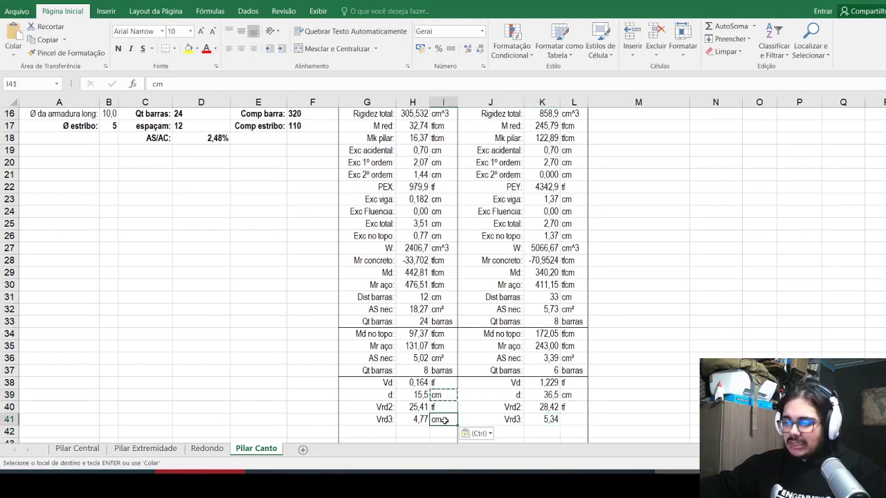
# Step: Enter the unit tf for Vrd3 in I41 and L41
pyautogui.write('tf')
pyautogui.press('Up')
pyautogui.press('Right')
pyautogui.press('Right')
pyautogui.press('Right')
pyautogui.press('Down')
pyautogui.write('tf')
pyautogui.press('Return')
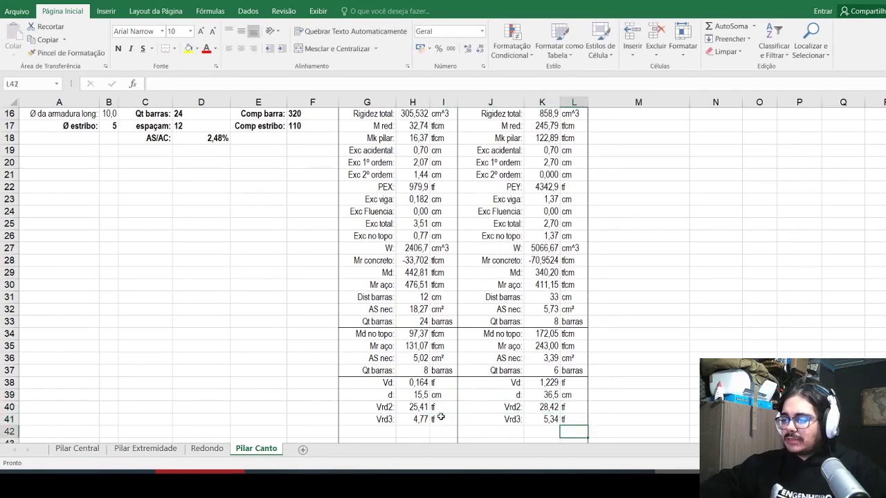
# Step: Add the label "% Vd/Vrd2:" in G42 of the EIXO X block and right-align it
pyautogui.scroll(-1, 365, 395)
pyautogui.click(380, 397)
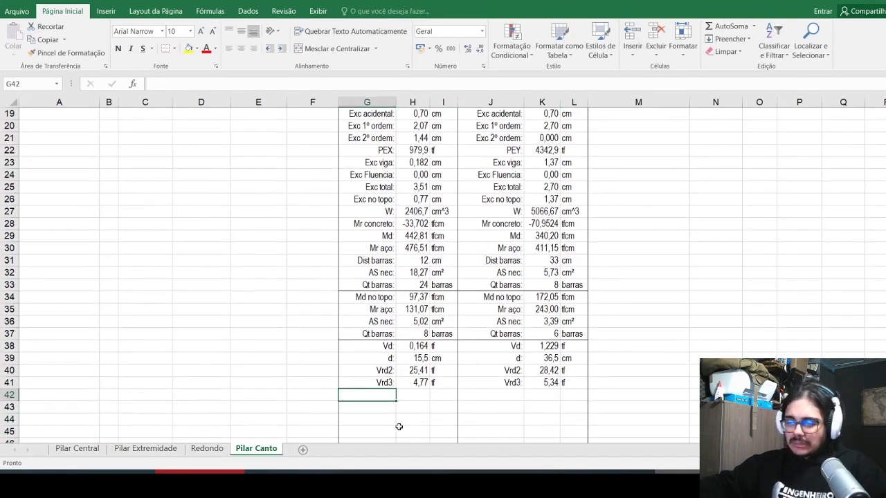
pyautogui.write('%')
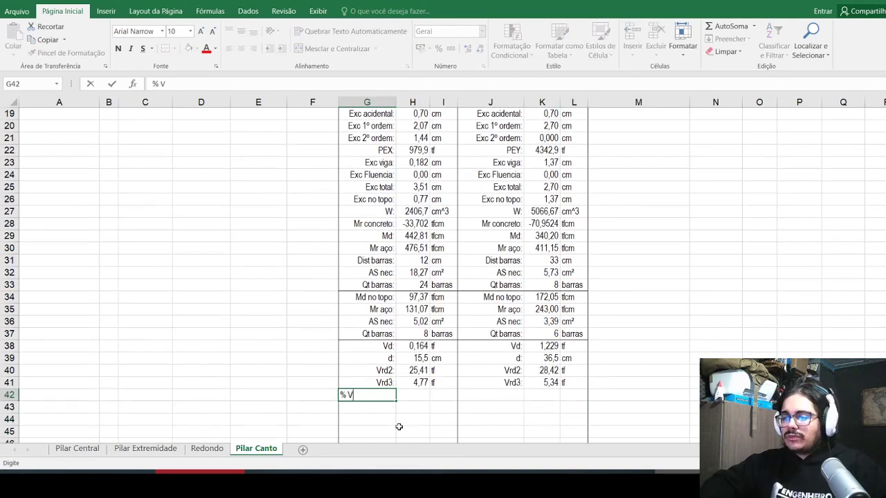
pyautogui.write(' Vd/Vrd2:')
pyautogui.press('Return')
pyautogui.press('Up')
pyautogui.click(254, 48)
# Step: Calculate the Vd/Vrd2 ratio in H42 with =H38/H40 and format it as a percentage with two decimals
pyautogui.click(420, 393)
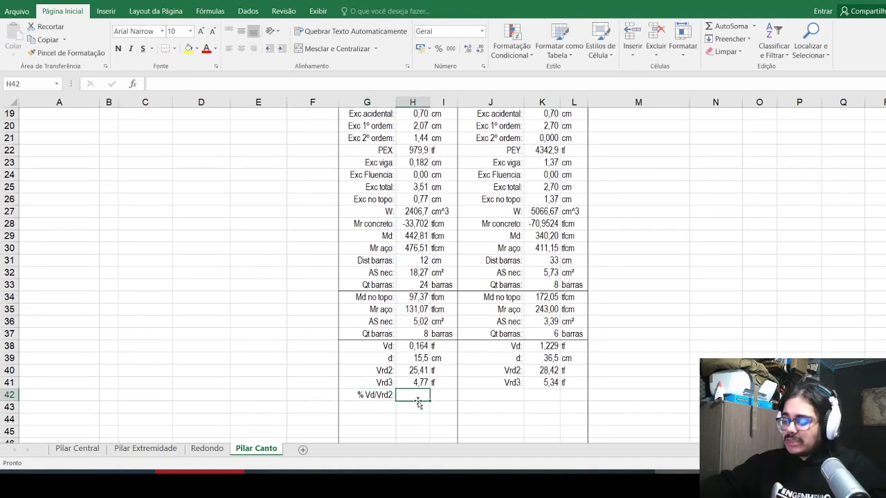
pyautogui.write('=')
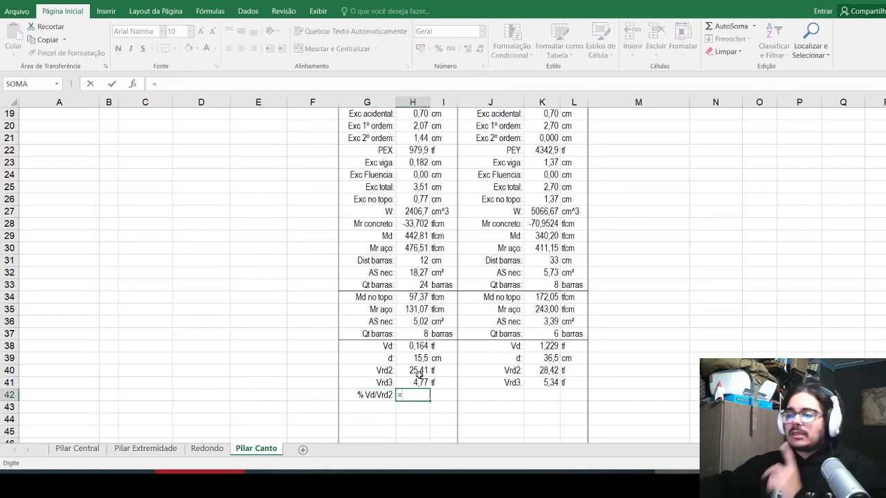
pyautogui.click(415, 348)
pyautogui.write('/')
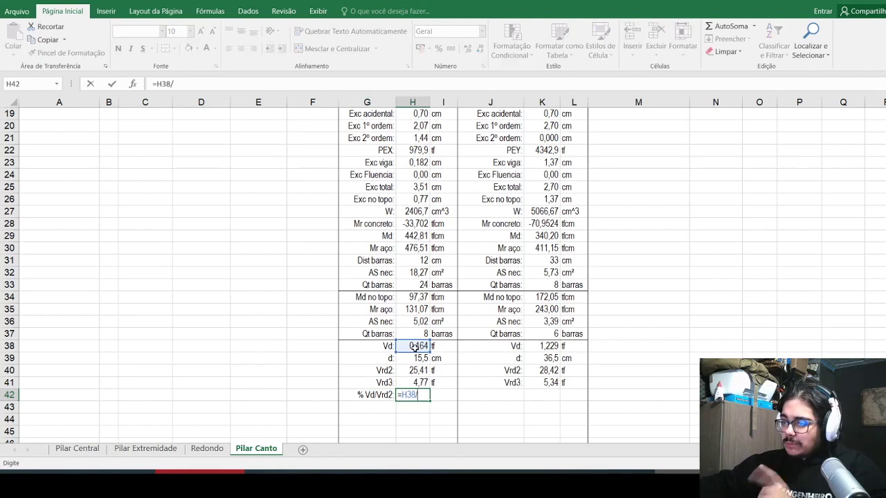
pyautogui.click(408, 370)
pyautogui.press('Return')
pyautogui.press('Up')
pyautogui.click(439, 47)
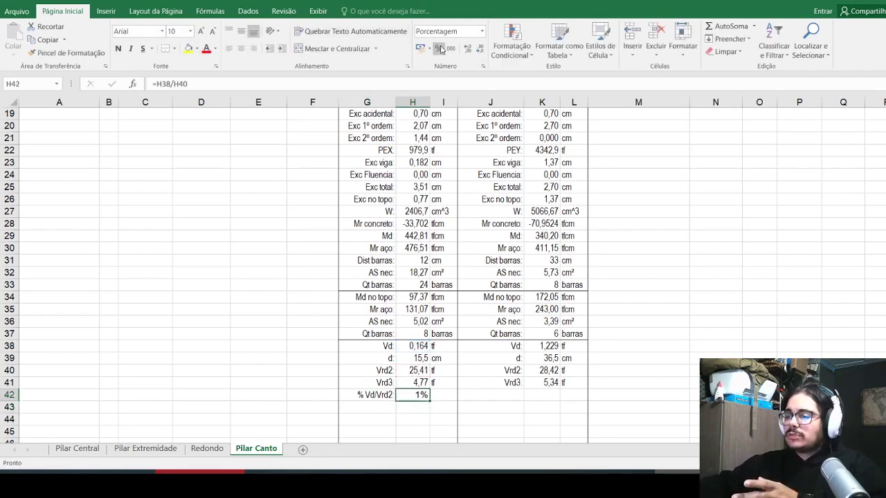
pyautogui.click(467, 48)
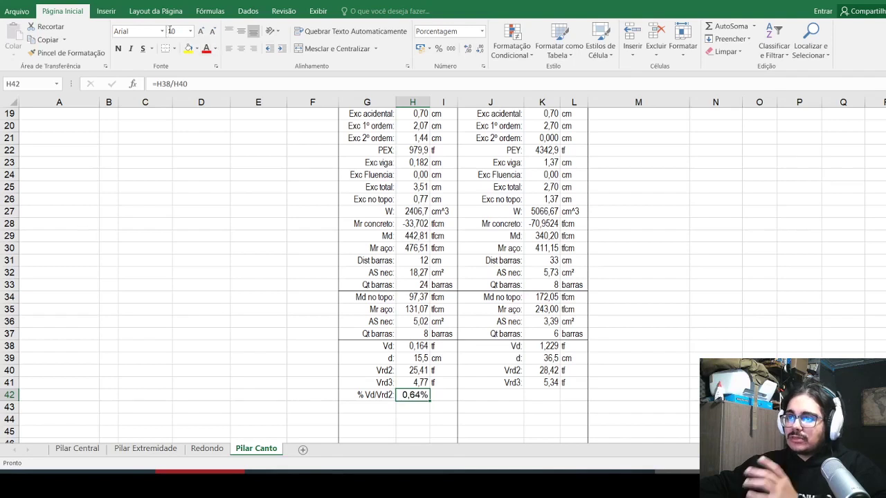
# Step: Set the font of H42 to Arial Narrow and merge and center H42:I42
pyautogui.click(162, 31)
pyautogui.click(149, 209)
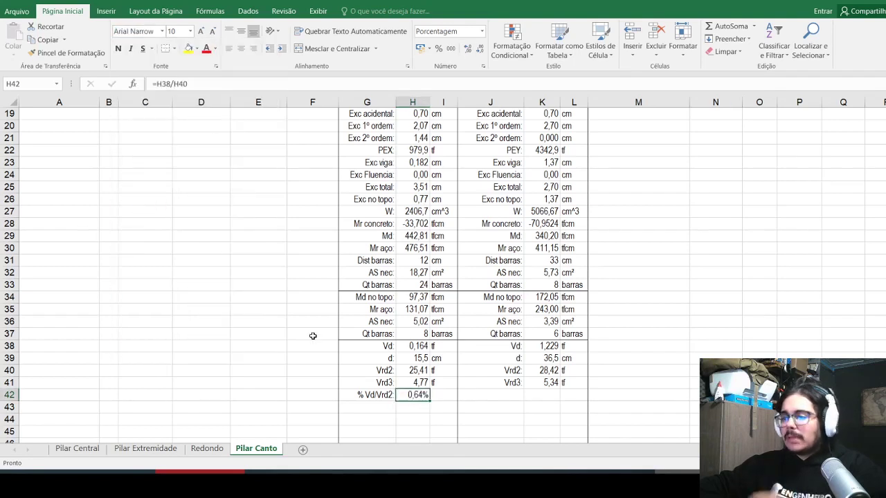
pyautogui.moveTo(443, 394)
pyautogui.mouseDown()
pyautogui.moveTo(415, 395)
pyautogui.moveTo(415, 384)
pyautogui.moveTo(388, 395)
pyautogui.moveTo(443, 395)
pyautogui.mouseUp()
pyautogui.click(333, 48)
# Step: Copy the % Vd/Vrd2 label and formula from row 42 of EIXO X into J42:L42 for EIXO Y
pyautogui.hotkey('ctrl', 'c')
pyautogui.click(480, 390)
pyautogui.hotkey('ctrl', 'v')
pyautogui.press('Return')
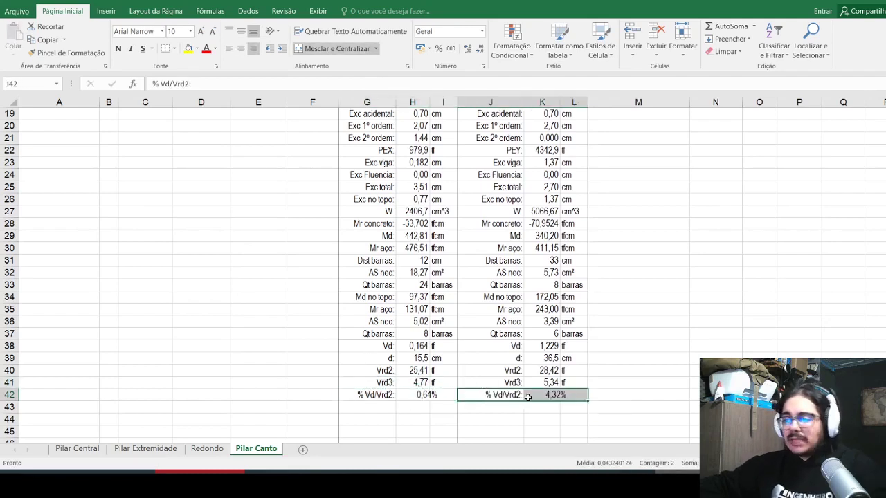
pyautogui.click(534, 397)
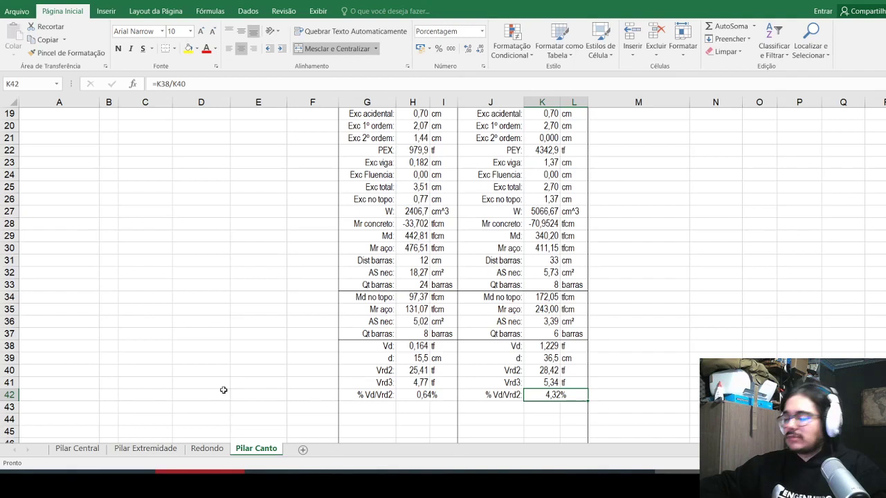
# Step: Check the rows below Vrd3 in the Força cortante block of Pilar Extremidade and return to Pilar Canto
pyautogui.click(147, 449)
pyautogui.scroll(-2, 208, 425)
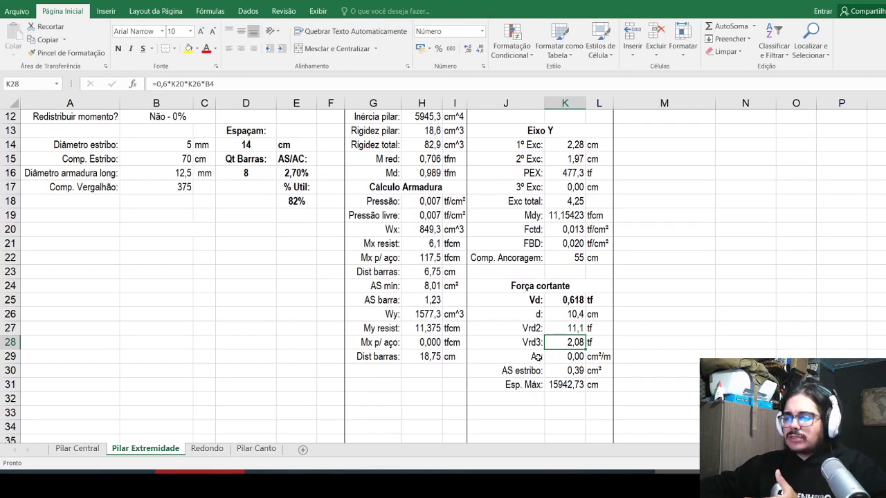
pyautogui.click(539, 357)
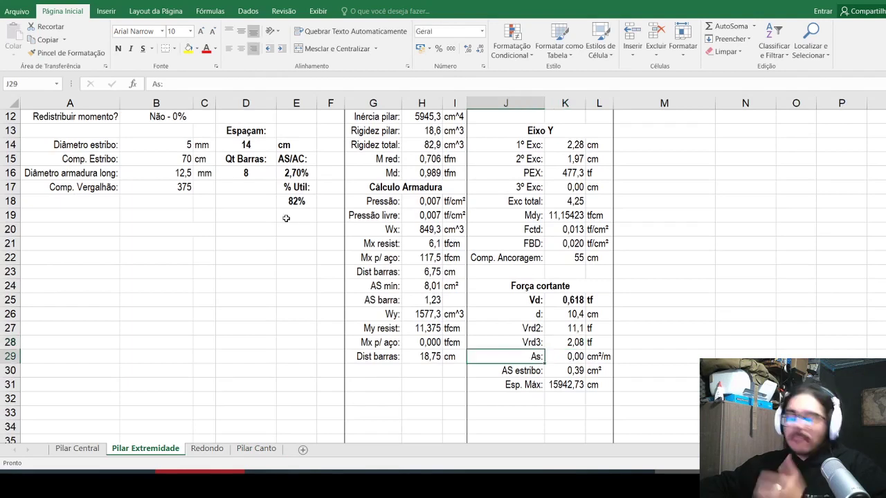
pyautogui.click(256, 449)
# Step: Add the right-aligned label "Esp máximo est:" in G43 of the EIXO X block
pyautogui.click(399, 410)
pyautogui.click(387, 409)
pyautogui.write('E')
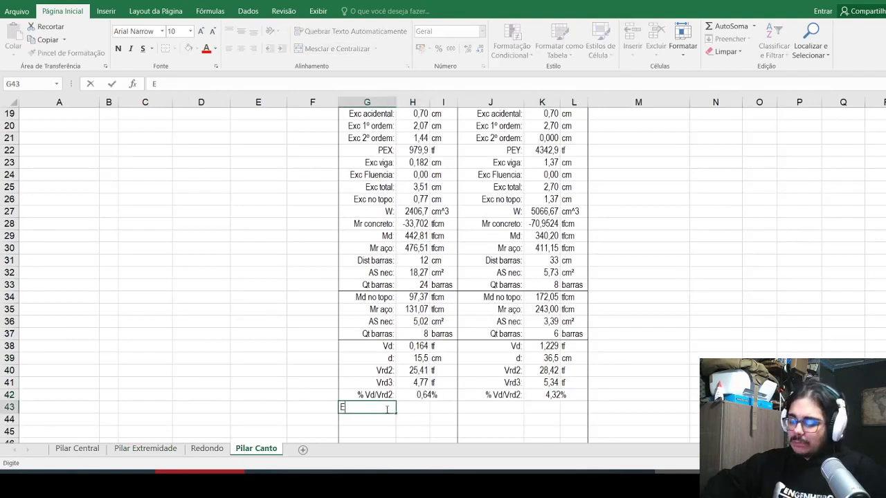
pyautogui.write('sp máximo:')
pyautogui.press('Return')
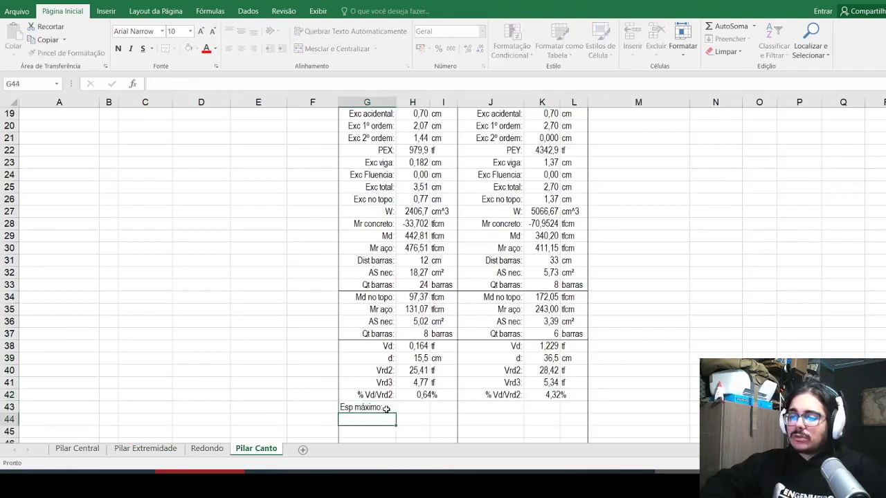
pyautogui.click(386, 408)
pyautogui.click(253, 48)
pyautogui.click(195, 81)
pyautogui.write('est')
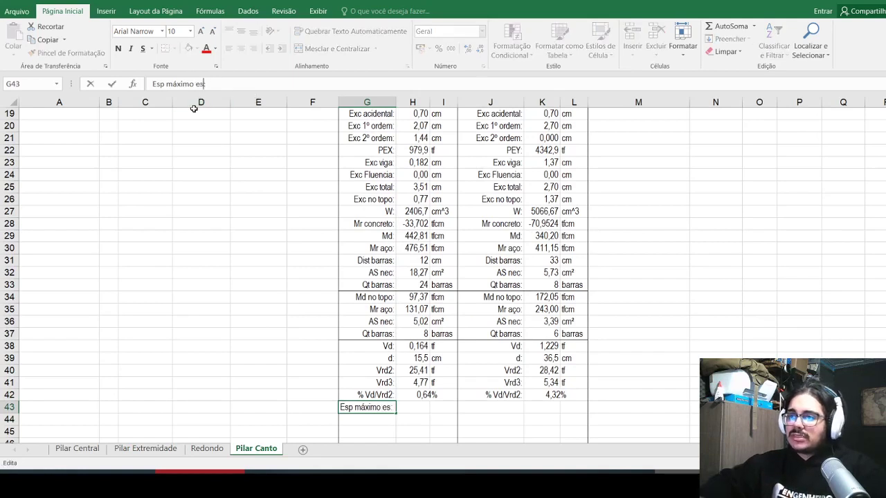
pyautogui.press('Tab')
pyautogui.write('=se')
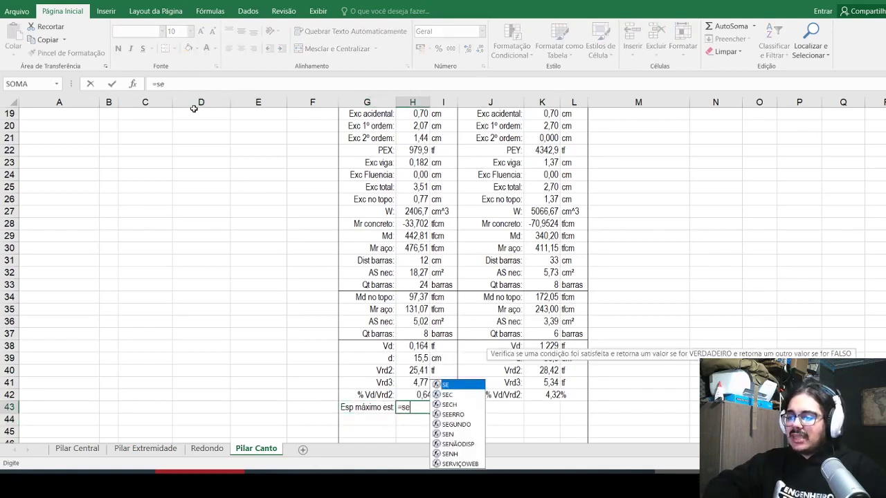
pyautogui.press('Escape')
pyautogui.press('Escape')
# Step: Start the maximum stirrup spacing formula in H43 with =20*SE(H42<0,2;"1";"0")
pyautogui.write('=3')
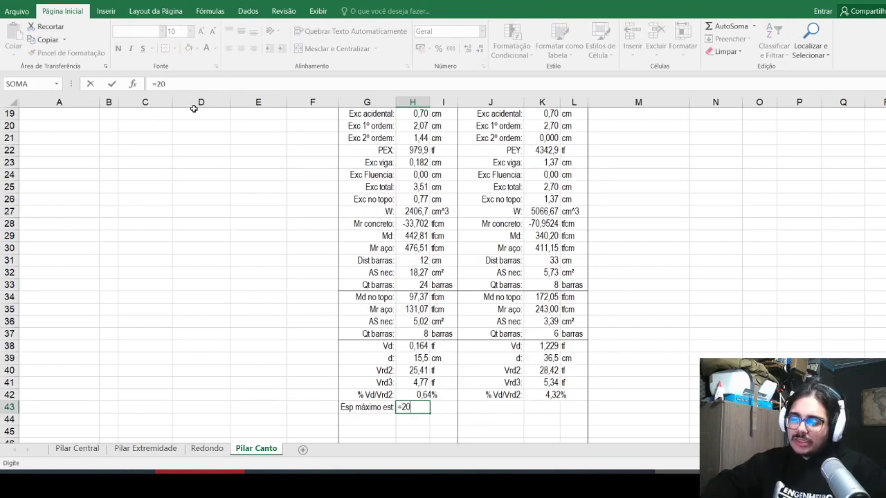
pyautogui.write('a')
pyautogui.press('BackSpace')
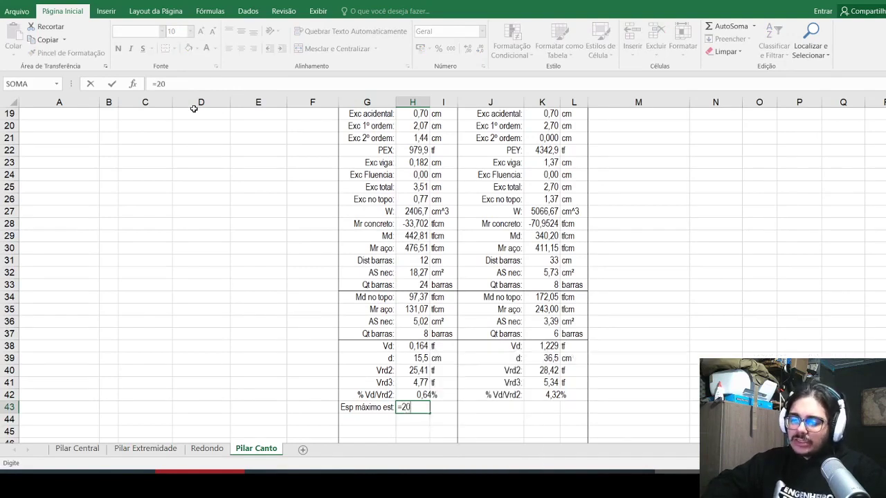
pyautogui.write('0')
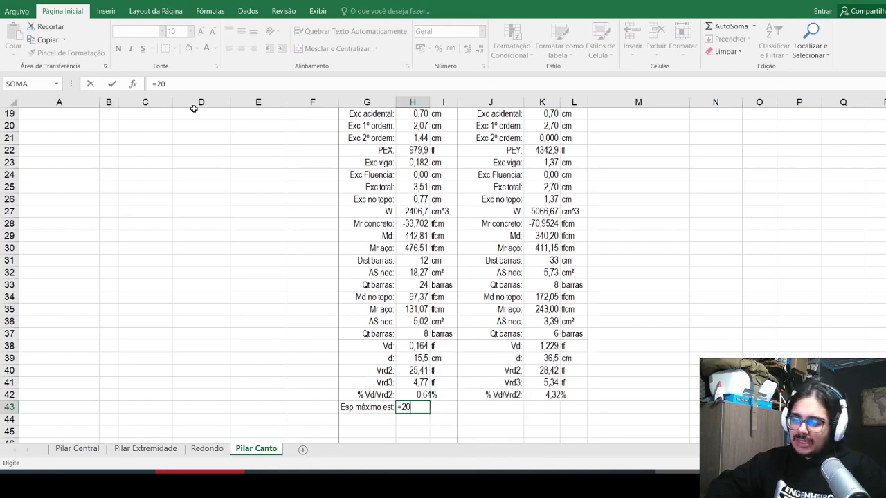
pyautogui.write('*se')
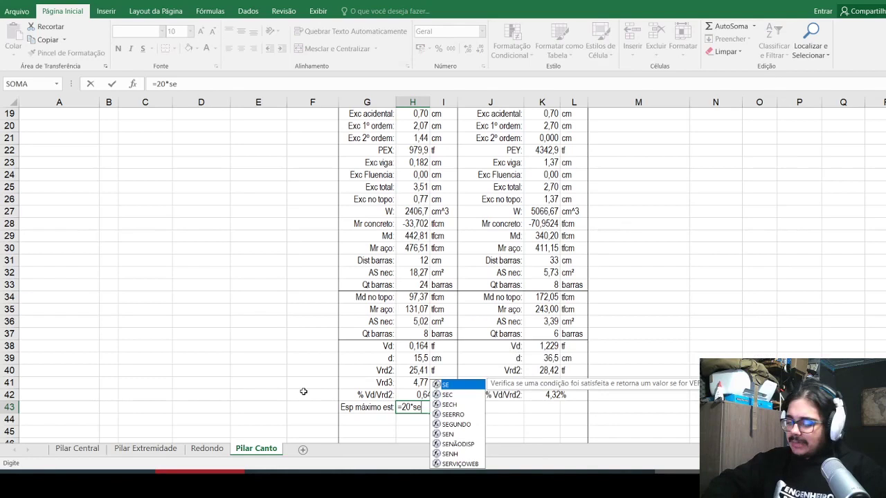
pyautogui.write('(')
pyautogui.click(405, 395)
pyautogui.write('<09')
pyautogui.write('2;"')
pyautogui.write('1";')
pyautogui.write('"0")')
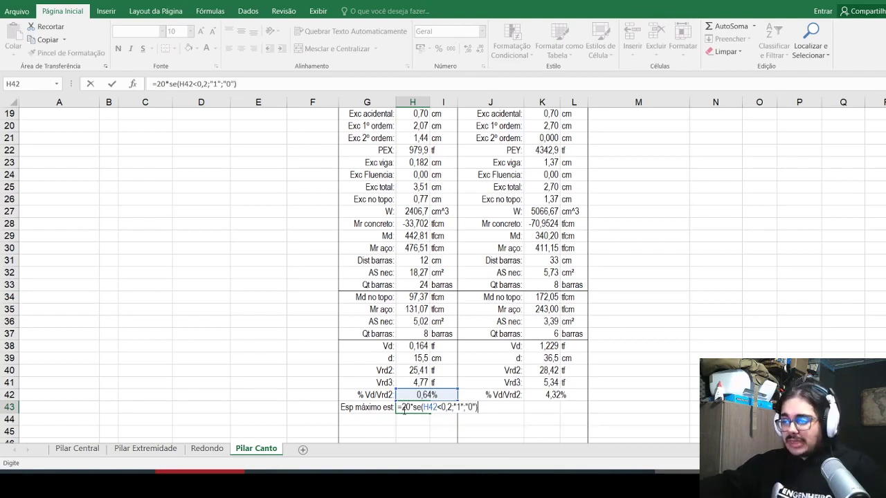
# Step: Complete the H43 formula by adding the second term +0,6*H39*SE(H42>0,2;"1";"0")
pyautogui.click(252, 83)
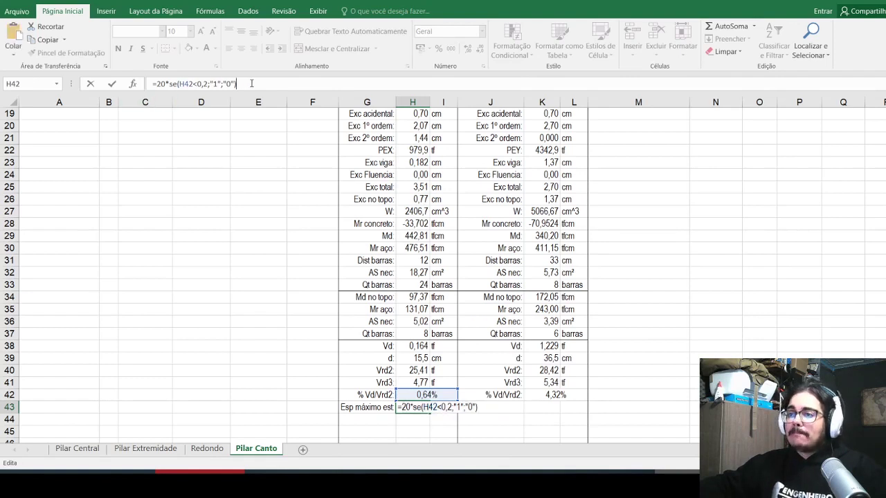
pyautogui.write('+')
pyautogui.hotkey('ctrl', 'v')
pyautogui.click(273, 83)
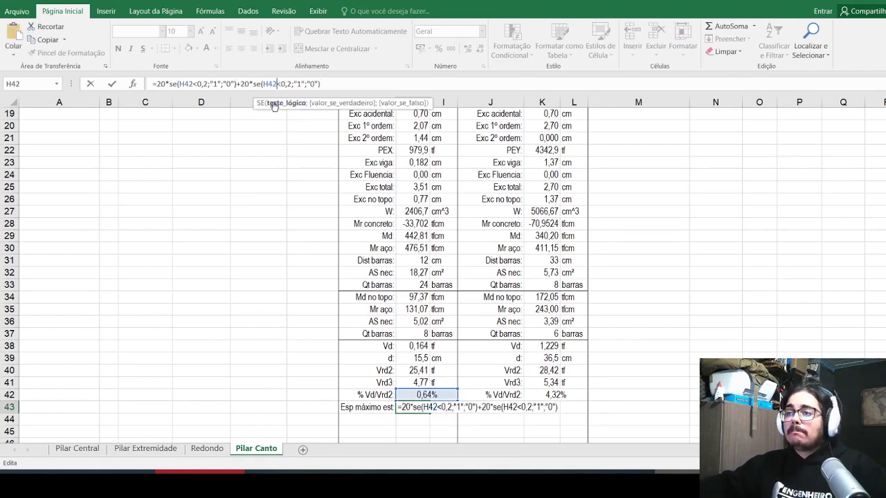
pyautogui.press('Delete')
pyautogui.write('>')
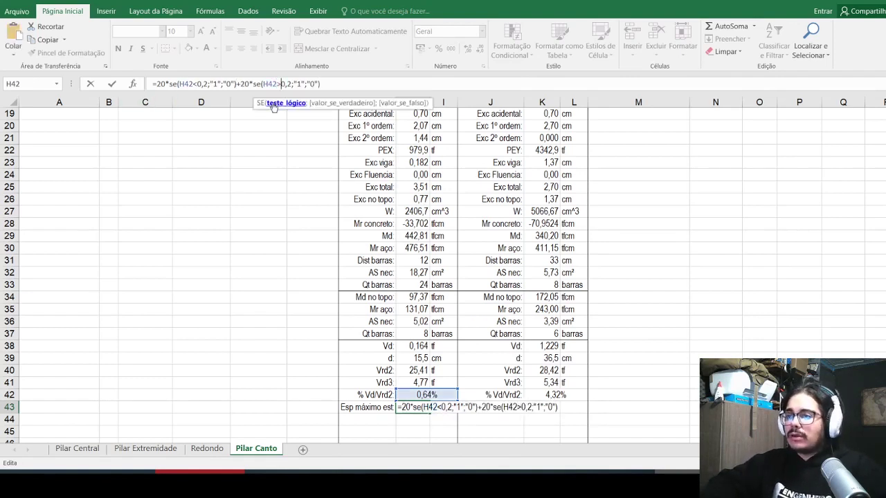
pyautogui.click(243, 83)
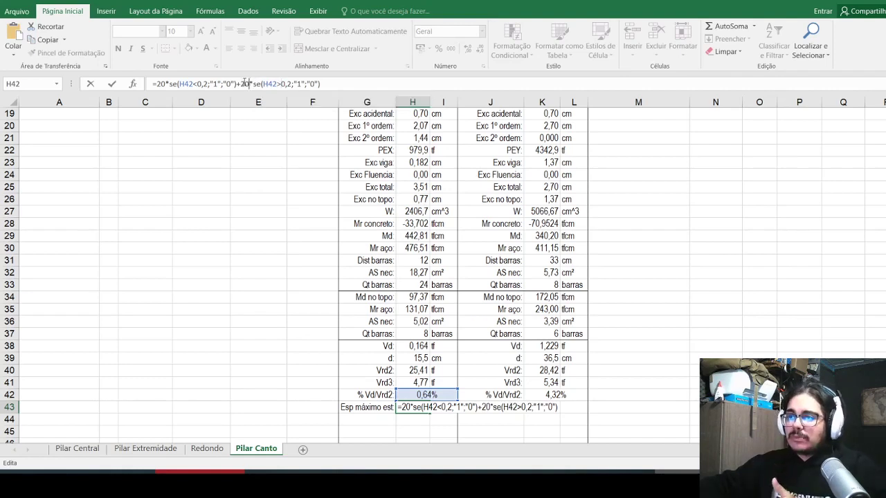
pyautogui.press('BackSpace')
pyautogui.write(',6*')
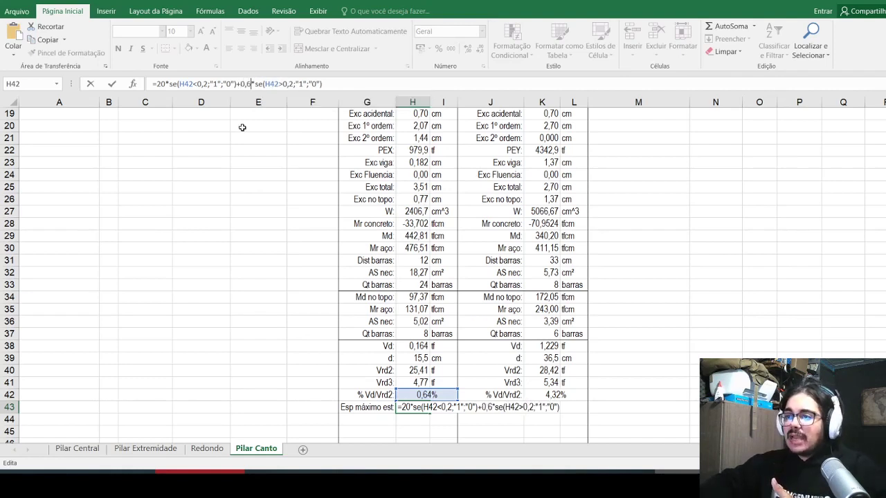
pyautogui.click(422, 358)
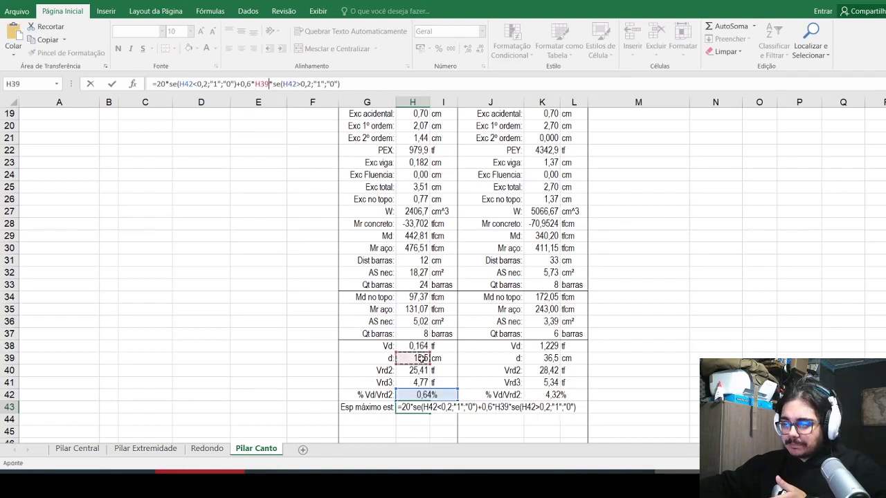
pyautogui.press('Return')
pyautogui.press('Up')
pyautogui.press('Left')
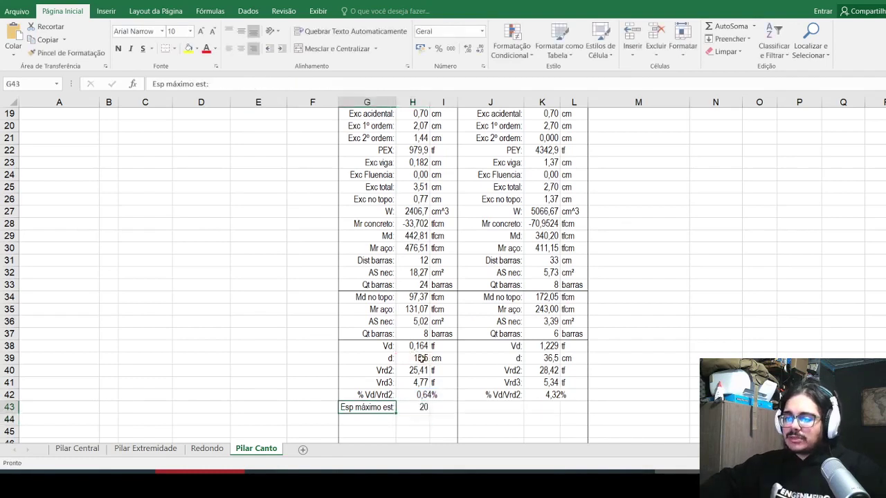
# Step: Enter the unit "cm" in I43 and copy the Esp máximo est row G43:I43 into J43:L43 for EIXO Y
pyautogui.hotkey('shift', 'Right')
pyautogui.press('Right')
pyautogui.press('Right')
pyautogui.write('cm')
pyautogui.press('Return')
pyautogui.press('Up')
pyautogui.hotkey('shift', 'Left')
pyautogui.hotkey('shift', 'Left')
pyautogui.hotkey('ctrl', 'c')
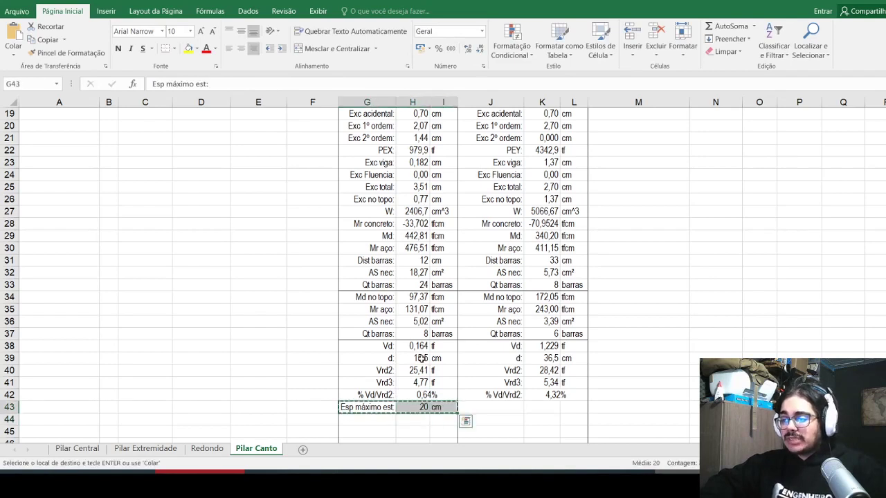
pyautogui.press('Right')
pyautogui.hotkey('ctrl', 'v')
pyautogui.press('Escape')
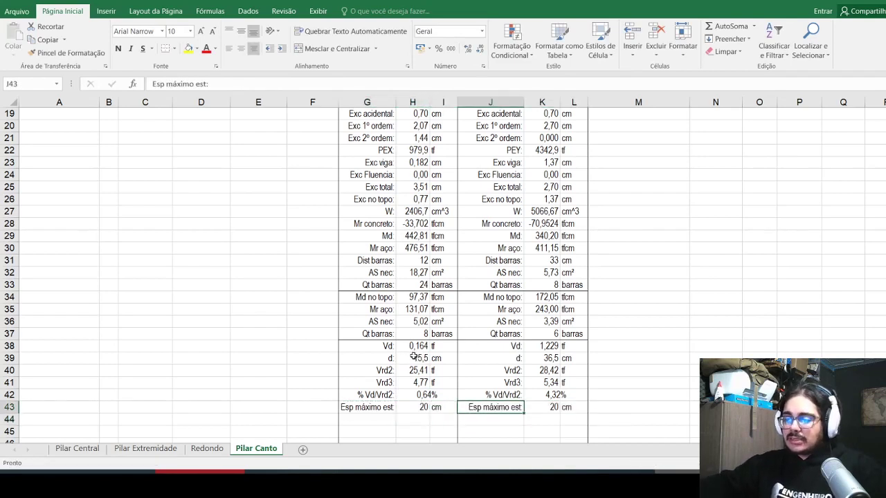
# Step: Extend the MÍNIMO formula for espaçam in D17 with the maximum stirrup spacings H43 and K43 as further arguments
pyautogui.scroll(2, 285, 295)
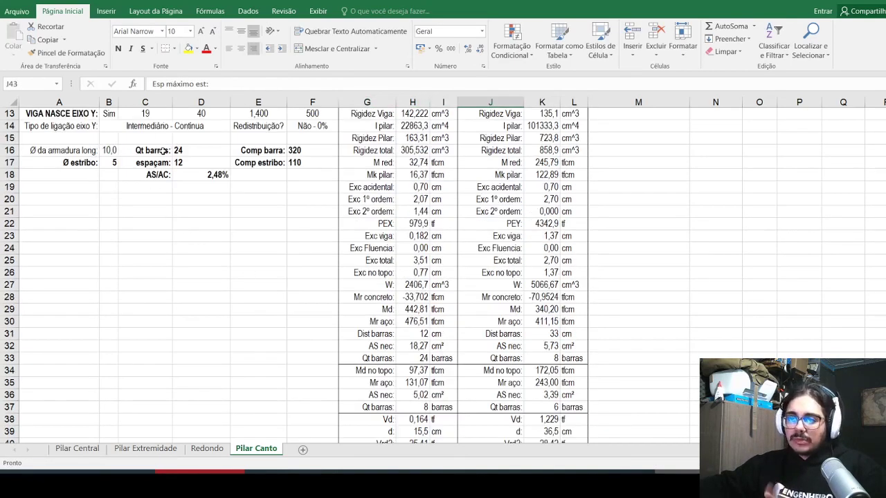
pyautogui.click(180, 159)
pyautogui.scroll(-3, 180, 159)
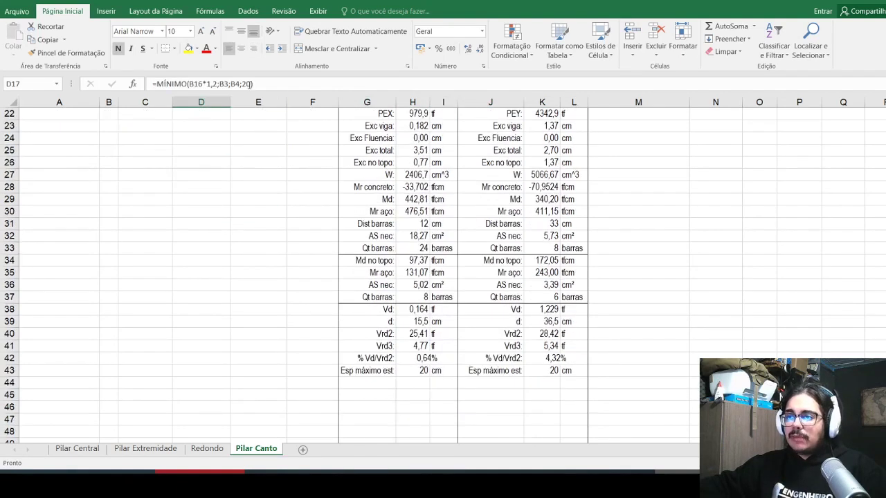
pyautogui.click(248, 83)
pyautogui.write(';')
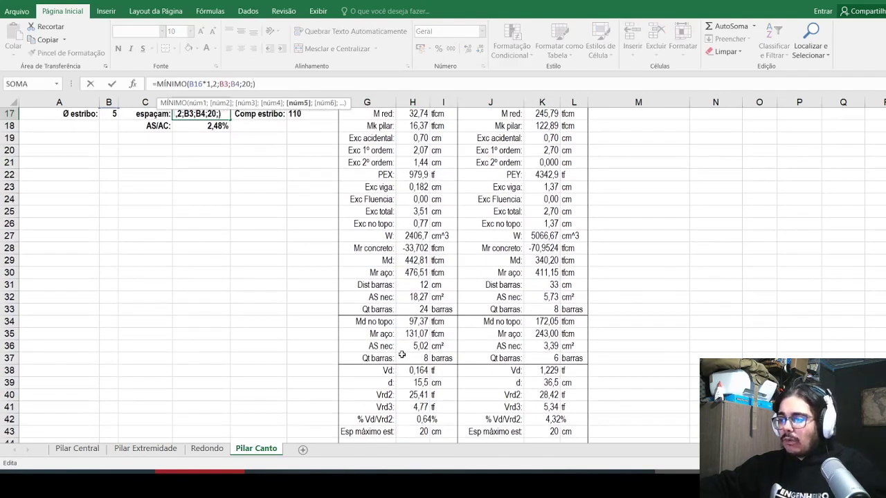
pyautogui.click(413, 432)
pyautogui.write(';')
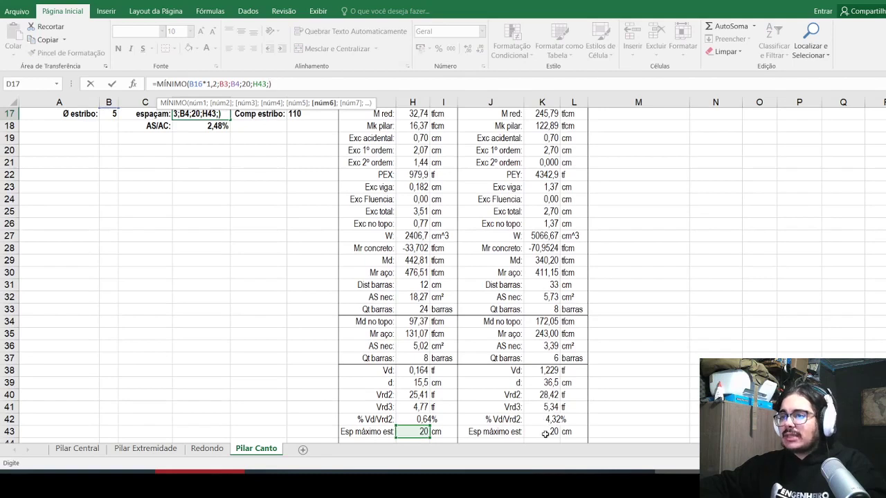
pyautogui.click(546, 433)
pyautogui.press('Return')
# Step: Review the Pilar Canto results, check the outputs on Pilar Extremidade and return to Pilar Canto
pyautogui.scroll(5, 312, 354)
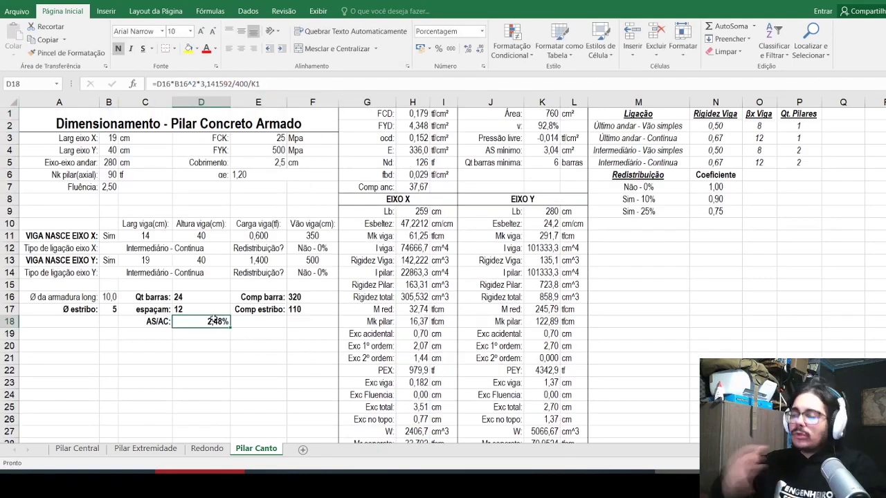
pyautogui.scroll(-7, 254, 283)
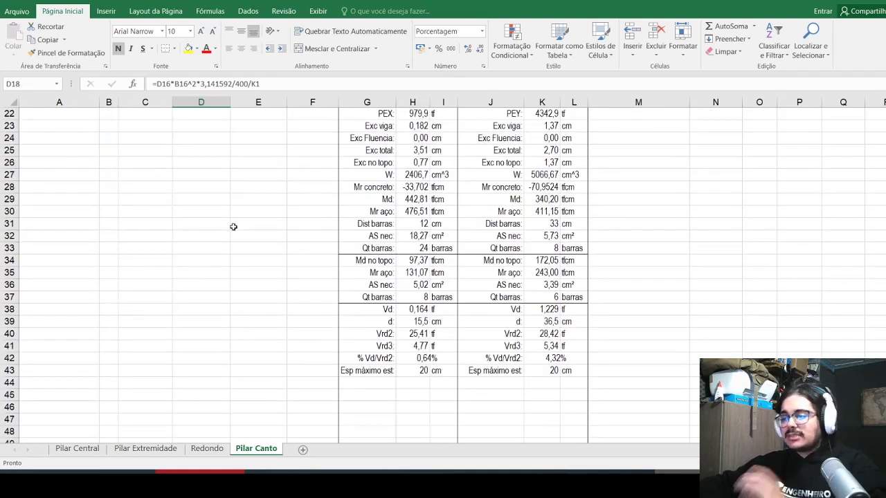
pyautogui.scroll(6, 233, 227)
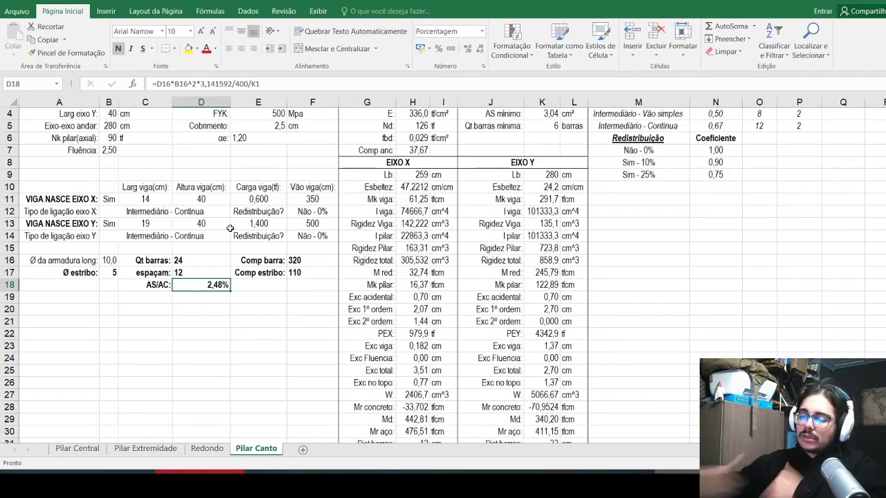
pyautogui.click(112, 450)
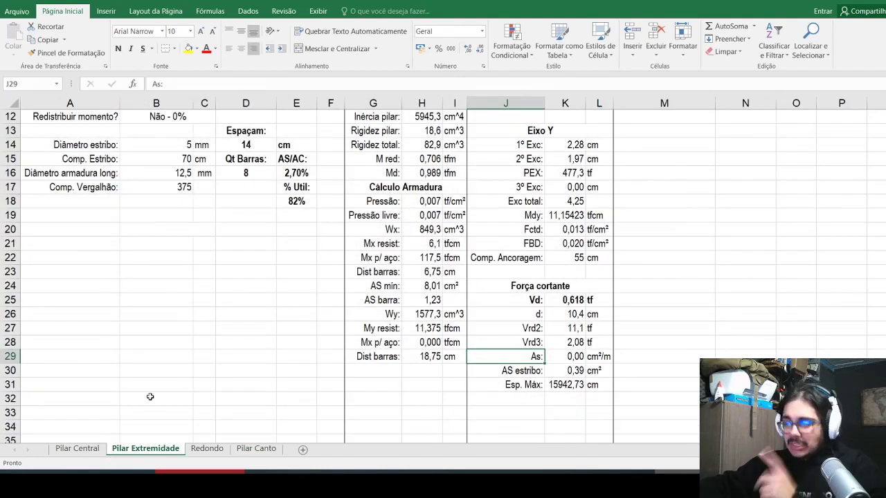
pyautogui.click(256, 449)
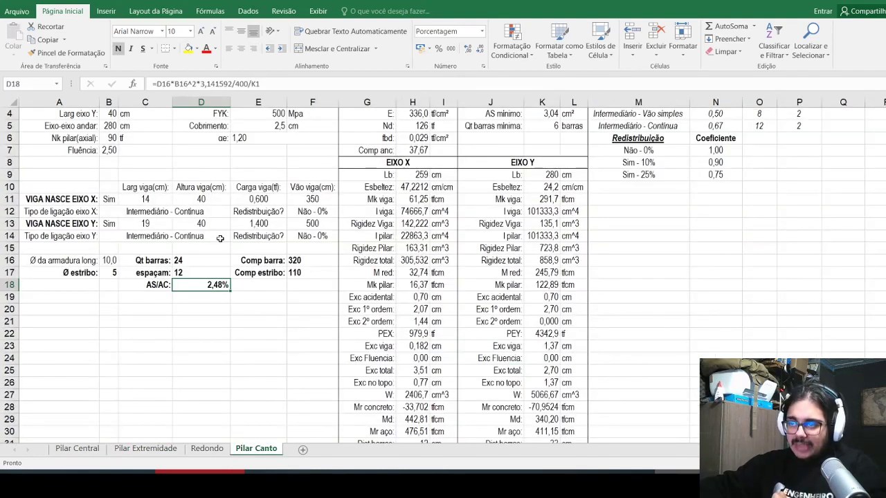
pyautogui.scroll(1, 443, 277)
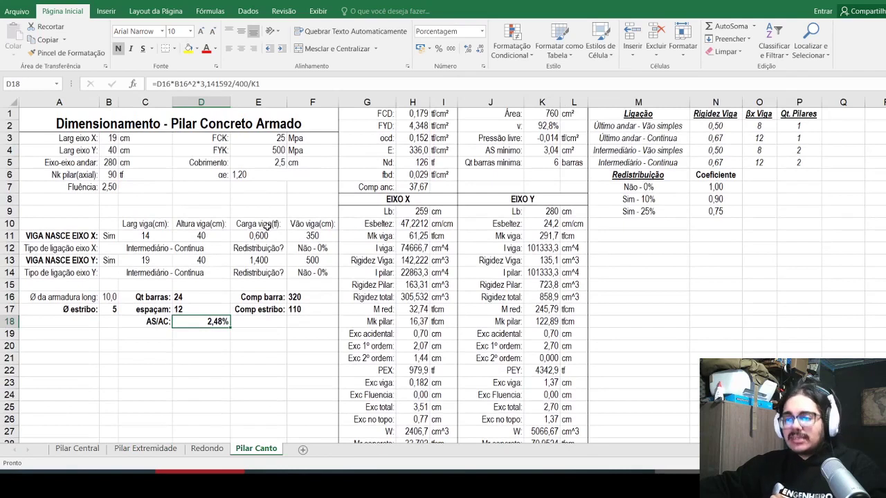
# Step: Merge and center cells A19:D19 below the AS/AC row
pyautogui.scroll(-1, 267, 226)
pyautogui.moveTo(86, 297); pyautogui.dragTo(207, 297)
pyautogui.click(335, 49)
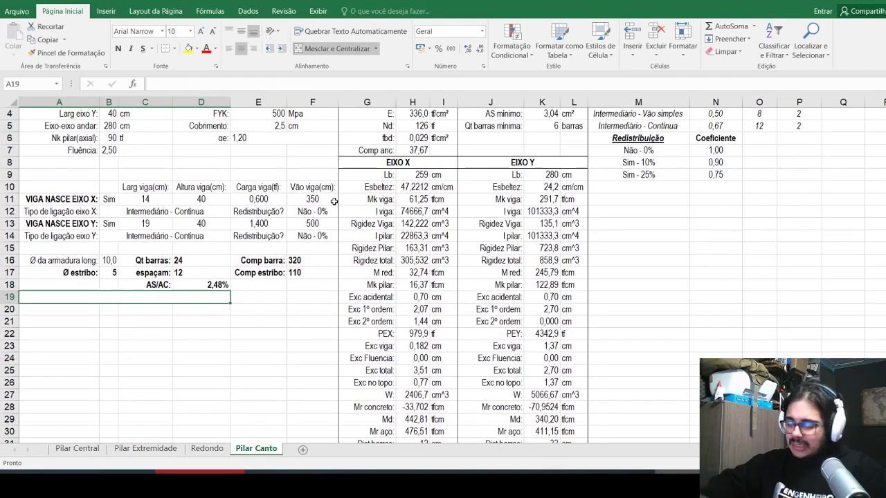
# Step: Enter =SE(D18>4/100;"TAXA DE AÇO EXCESSIVA";"") in A19 and format the cell's text bold and red
pyautogui.write('=se(')
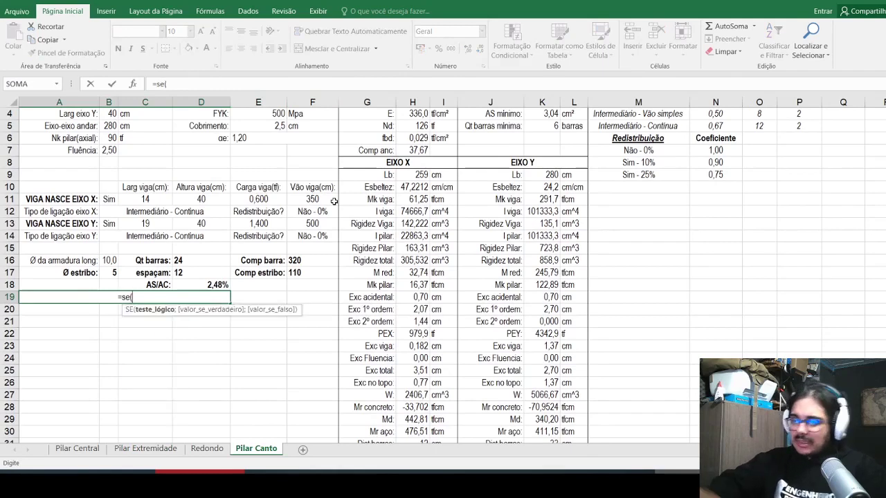
pyautogui.click(225, 285)
pyautogui.write('>4/1')
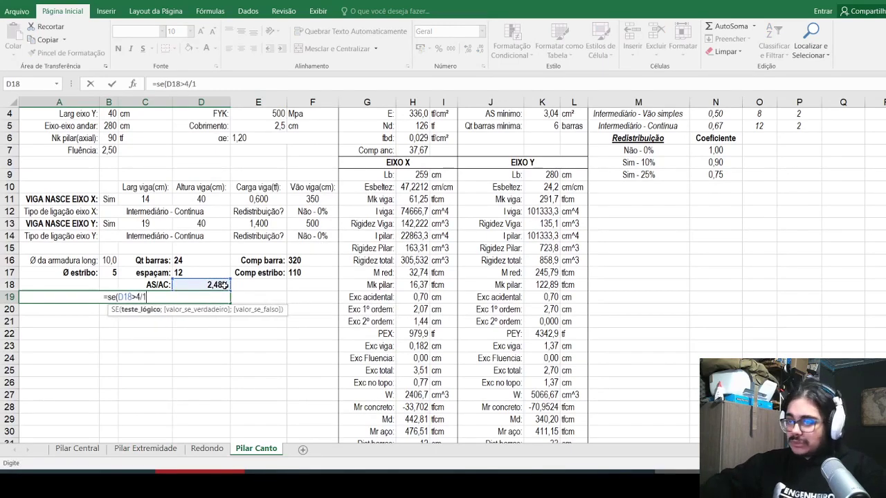
pyautogui.write('00;"TAX')
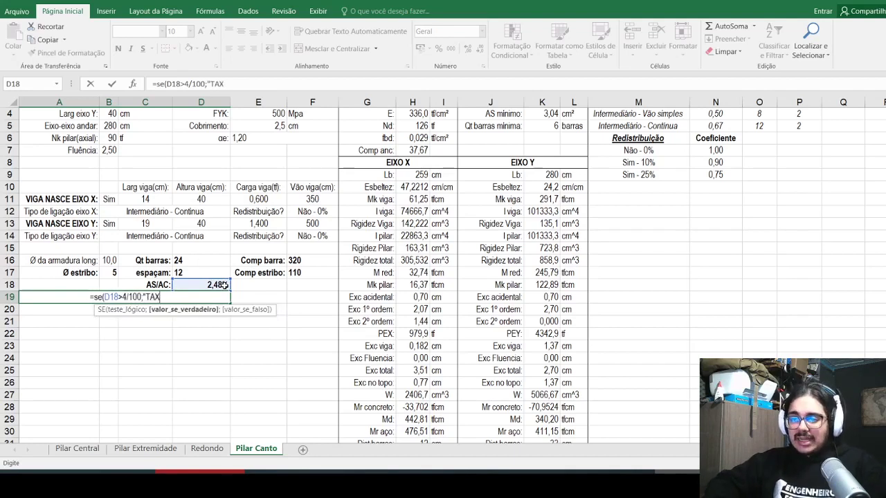
pyautogui.write('A DE AÇO EXCESSIVA";')
pyautogui.press('Return')
pyautogui.click(224, 296)
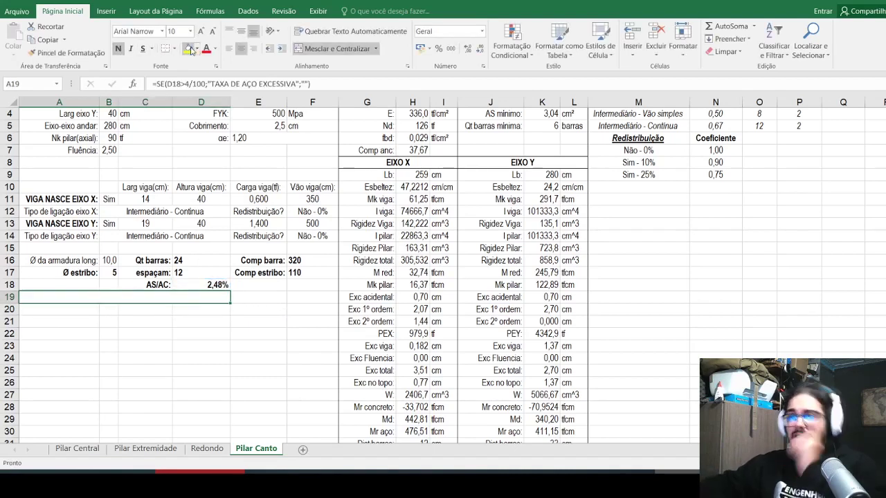
# Step: Test the steel rate warning with an Nk pilar(axial) of 180 tf in B6 and undo the change
pyautogui.scroll(1, 112, 213)
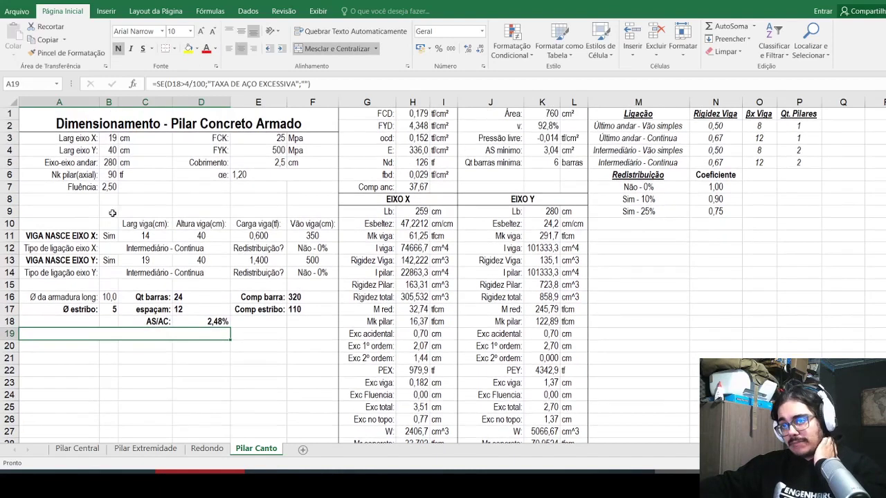
pyautogui.click(114, 177)
pyautogui.write('18')
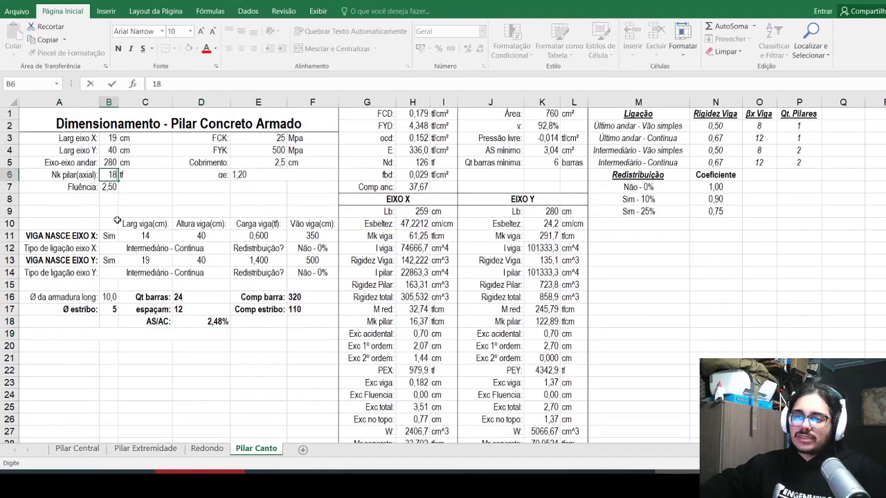
pyautogui.write('0')
pyautogui.press('Return')
pyautogui.hotkey('ctrl', 'z')
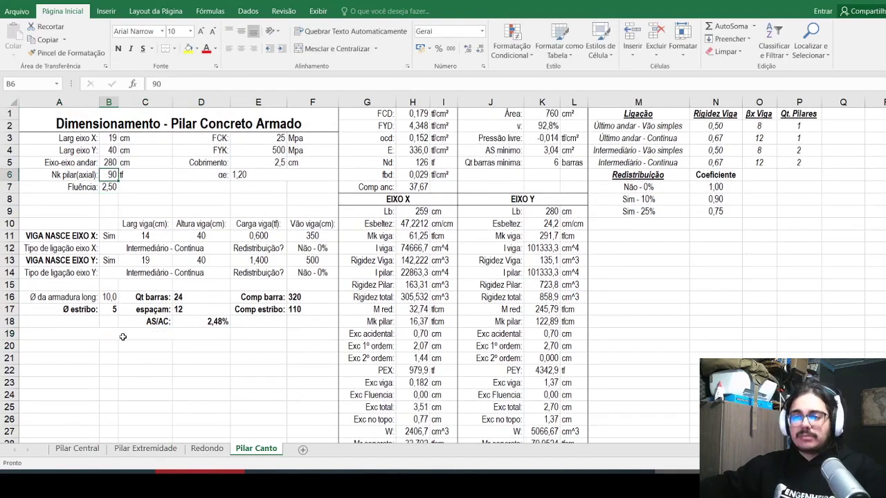
# Step: Copy the merged warning cell A19 into A20
pyautogui.click(69, 334)
pyautogui.hotkey('ctrl', 'c')
pyautogui.click(64, 345)
pyautogui.hotkey('ctrl', 'v')
pyautogui.press('Escape')
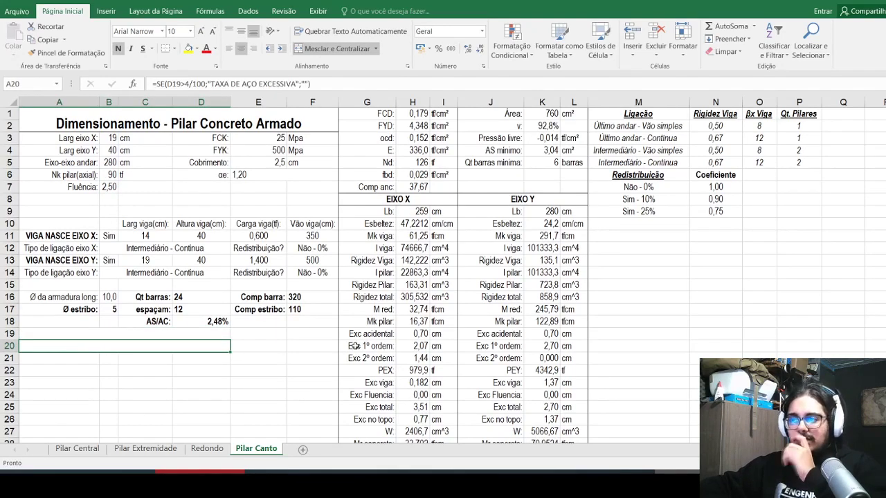
# Step: Start a formula in A20 with the condition =SE(MÁXIMO(H42;K42)>0,2, using the % Vd/Vrd2 values of both axes
pyautogui.scroll(-4, 384, 333)
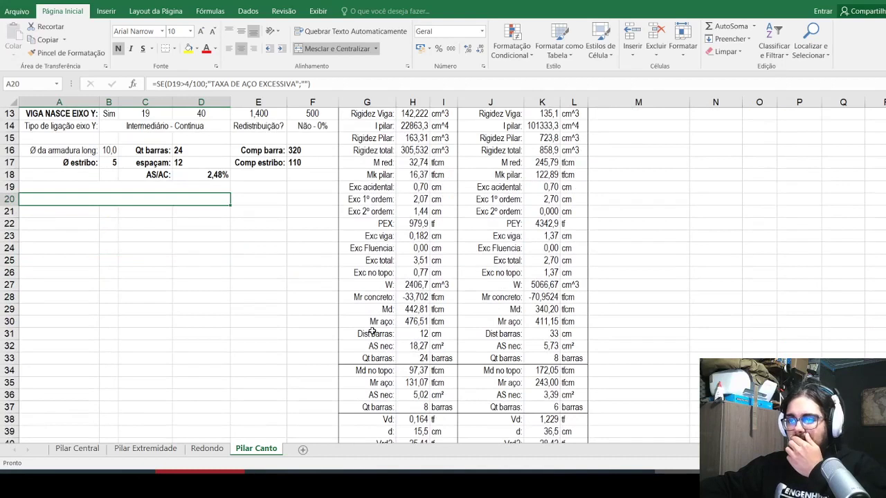
pyautogui.write('=SE(MÁXIMO(')
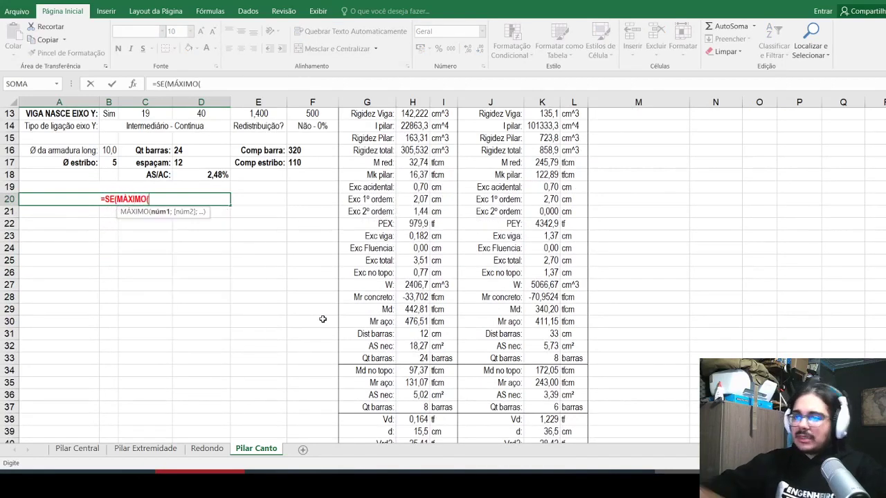
pyautogui.scroll(-2, 322, 319)
pyautogui.click(424, 393)
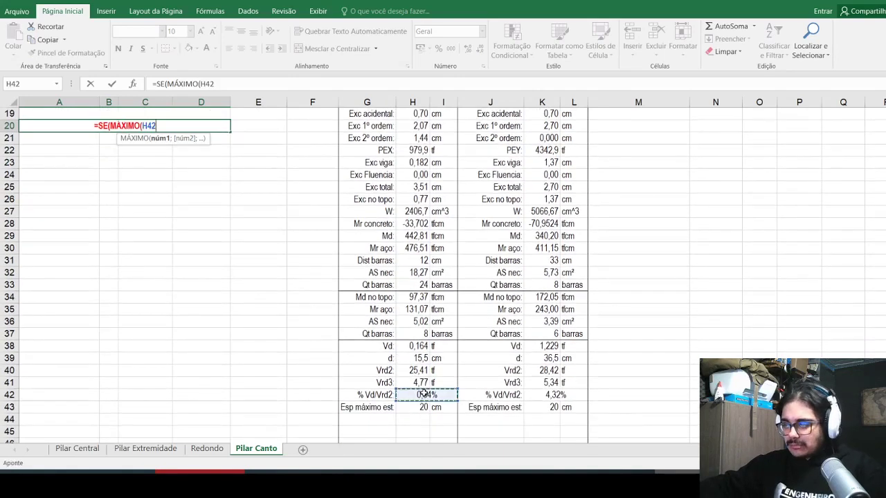
pyautogui.write(';')
pyautogui.click(554, 396)
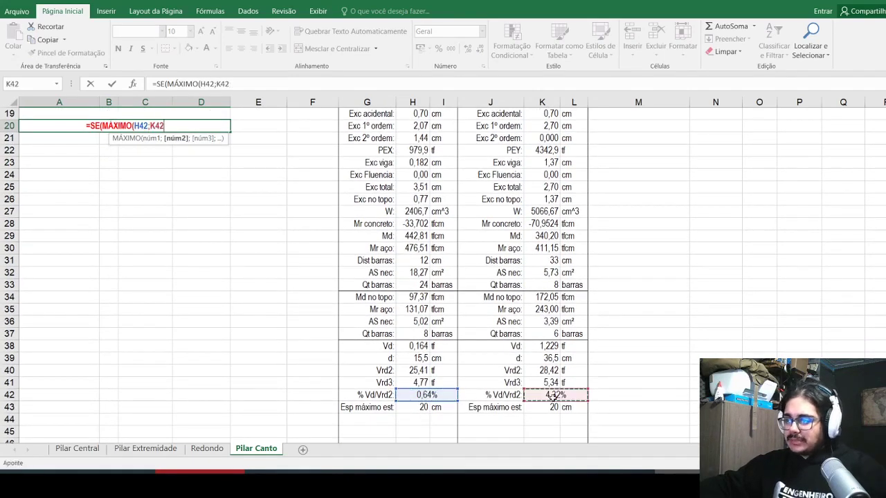
pyautogui.write(')')
pyautogui.write('>9')
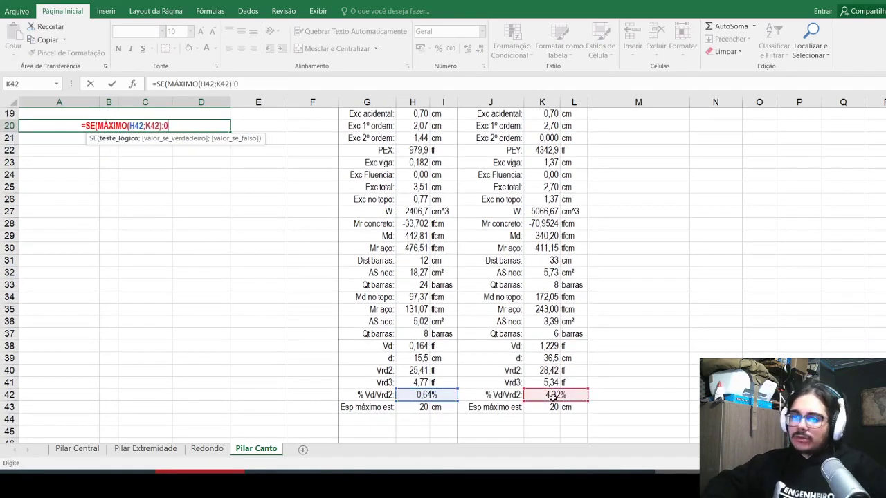
pyautogui.press('BackSpace')
pyautogui.write('0,2"')
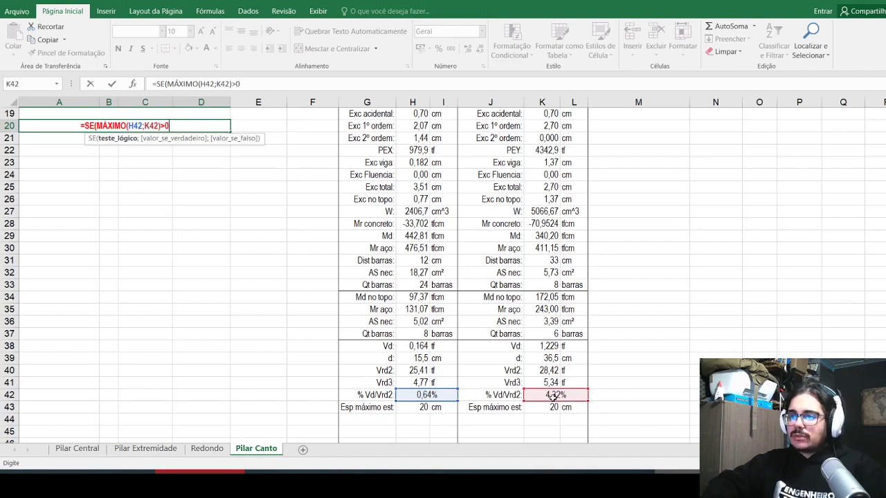
# Step: Add the warning text "Estribo solicitado a cortante excessiva" to the A20 formula and submit it
pyautogui.scroll(6, 370, 351)
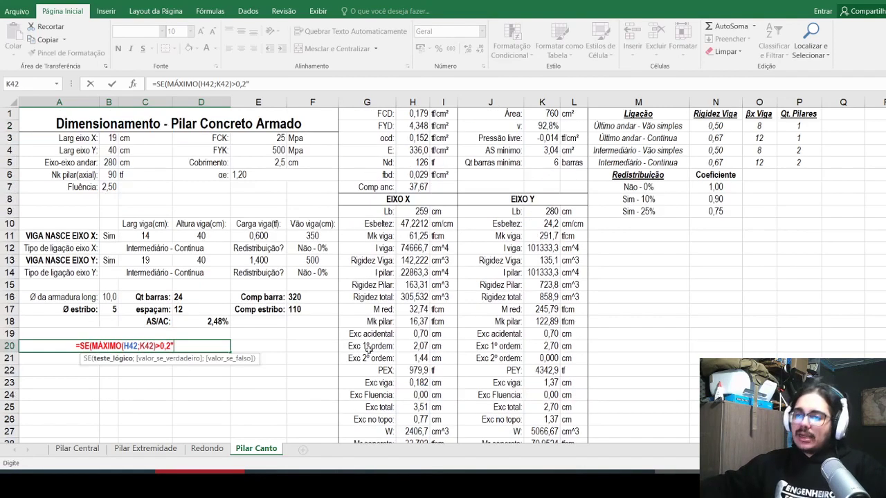
pyautogui.write('eS')
pyautogui.press('BackSpace')
pyautogui.press('BackSpace')
pyautogui.write('E')
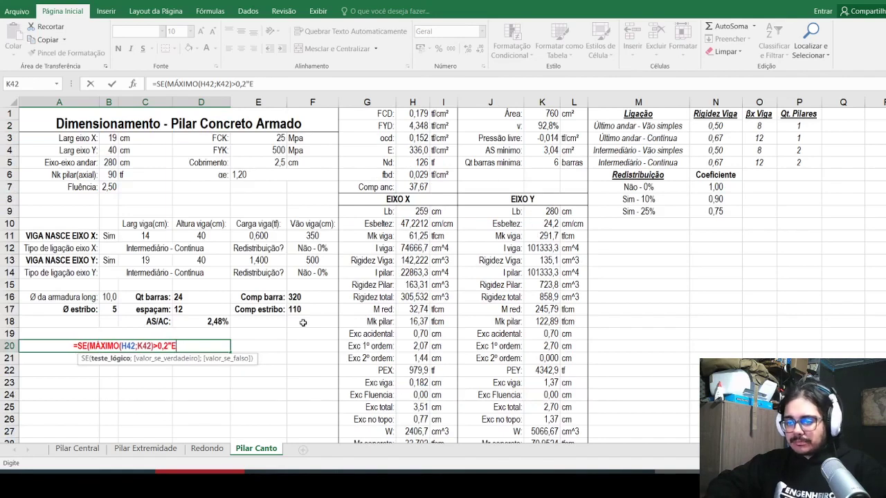
pyautogui.write('stribo superior')
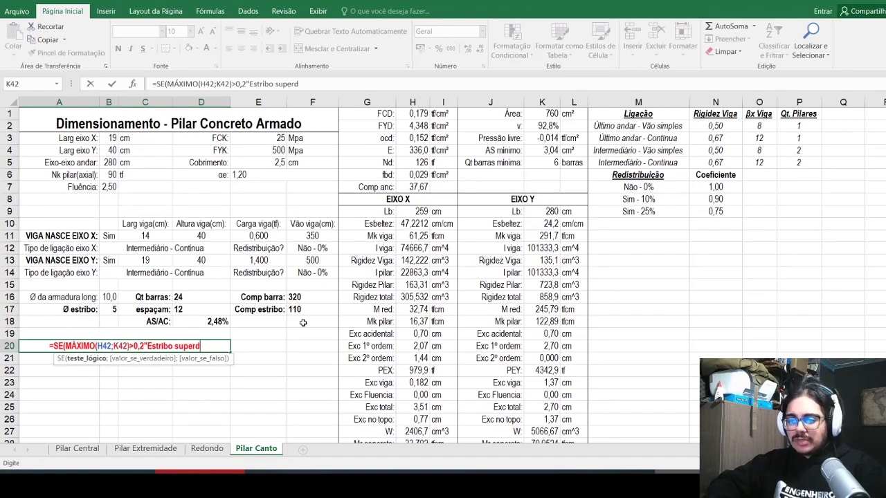
pyautogui.press('BackSpace')
pyautogui.press('BackSpace')
pyautogui.press('BackSpace')
pyautogui.press('BackSpace')
pyautogui.press('BackSpace')
pyautogui.press('BackSpace')
pyautogui.press('BackSpace')
pyautogui.write('olicitado')
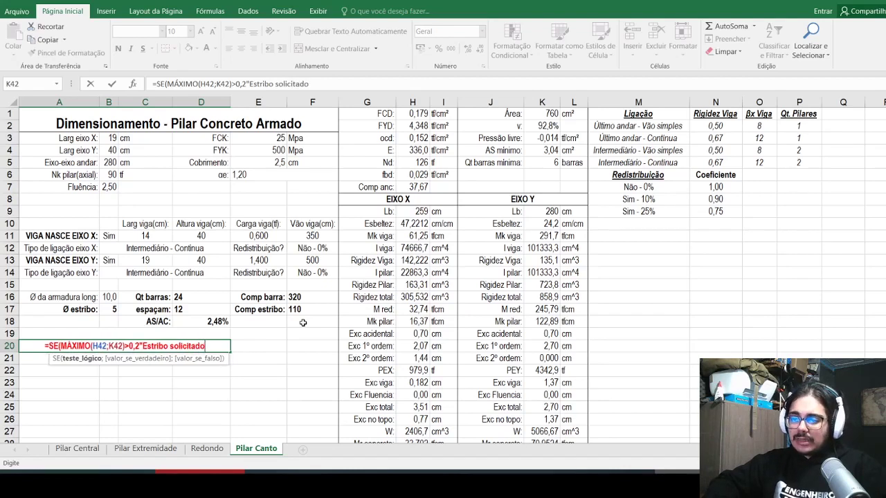
pyautogui.write(' a cortante exce')
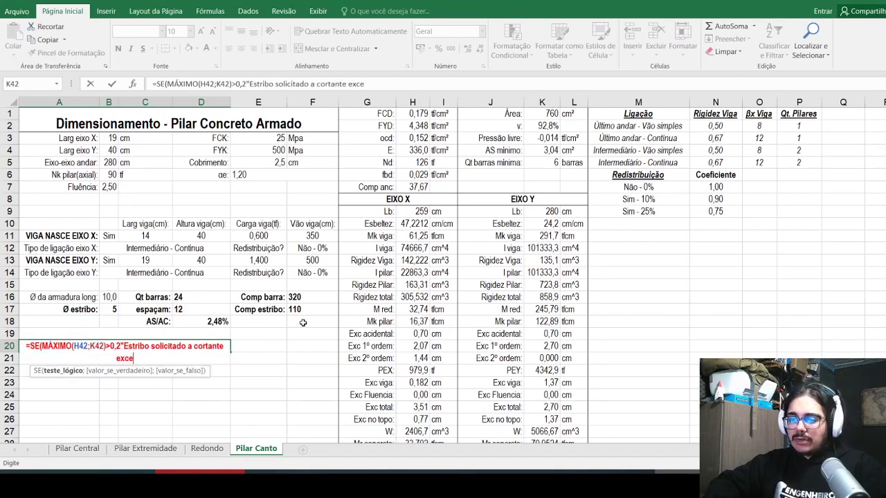
pyautogui.write('ssiva")')
pyautogui.press('Return')
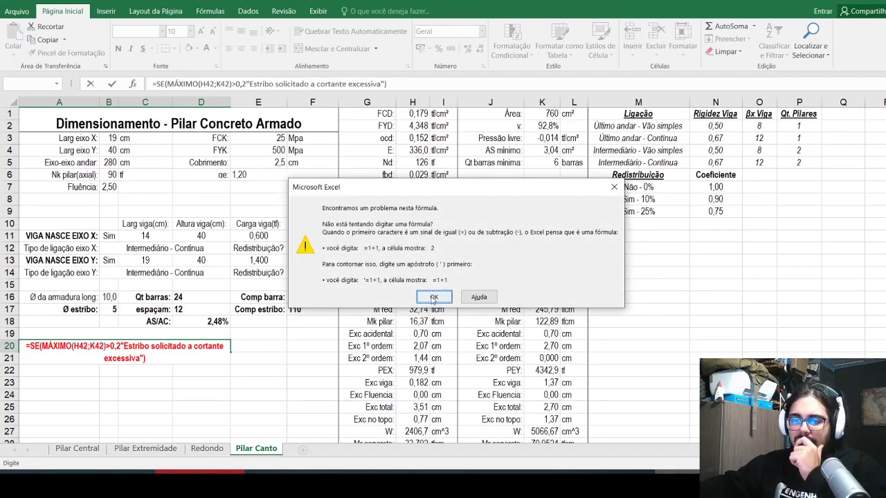
# Step: Correct the A20 formula to =SE(MÁXIMO(H42;K42)>0,2;"Estribo solicitado a cortante excessiva";"")
pyautogui.click(433, 298)
pyautogui.click(97, 346)
pyautogui.click(121, 346)
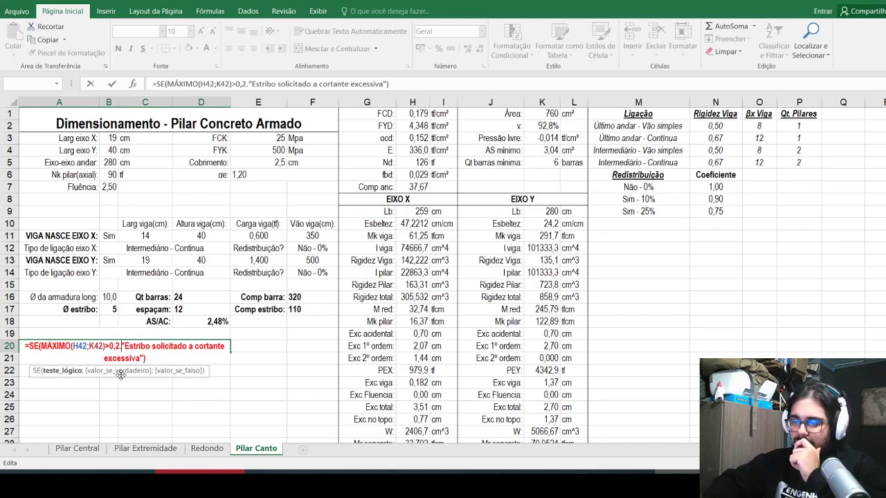
pyautogui.write(';')
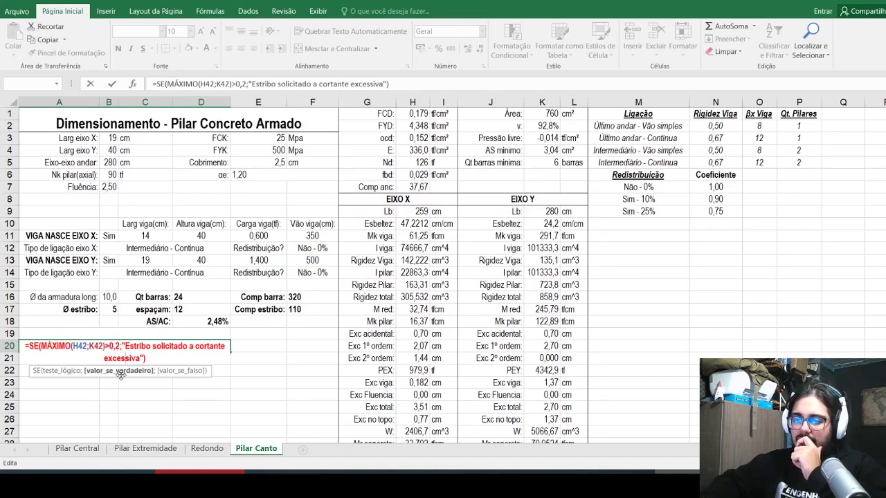
pyautogui.write(';""')
pyautogui.press('Return')
pyautogui.press('Up')
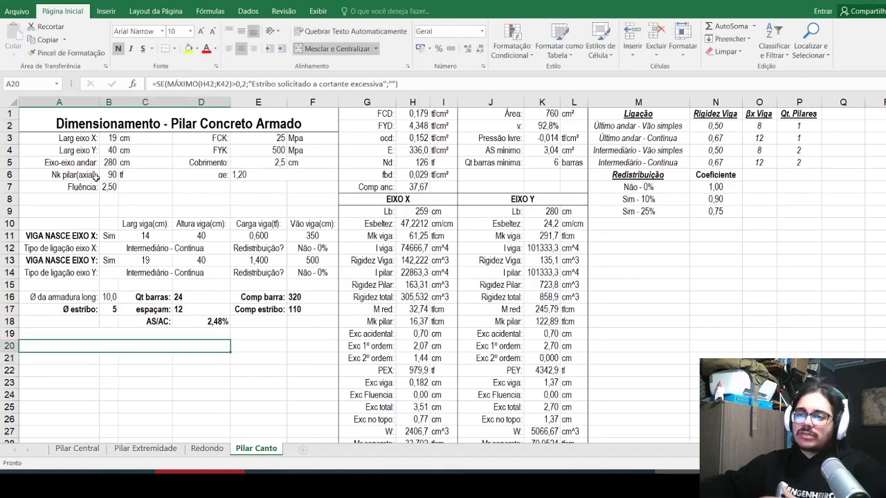
# Step: Test the shear warning with an Eixo-eixo andar of 50 cm in B5 and undo the change
pyautogui.click(102, 163)
pyautogui.write('50')
pyautogui.press('Return')
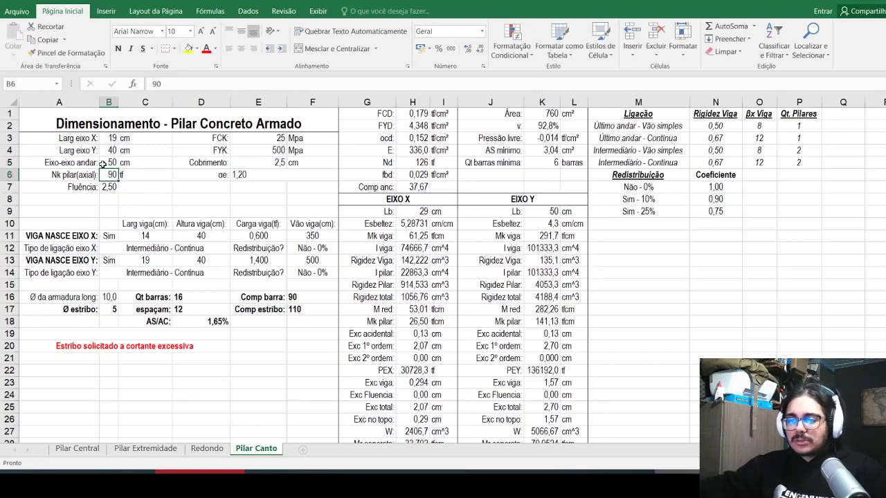
pyautogui.hotkey('ctrl', 'z')
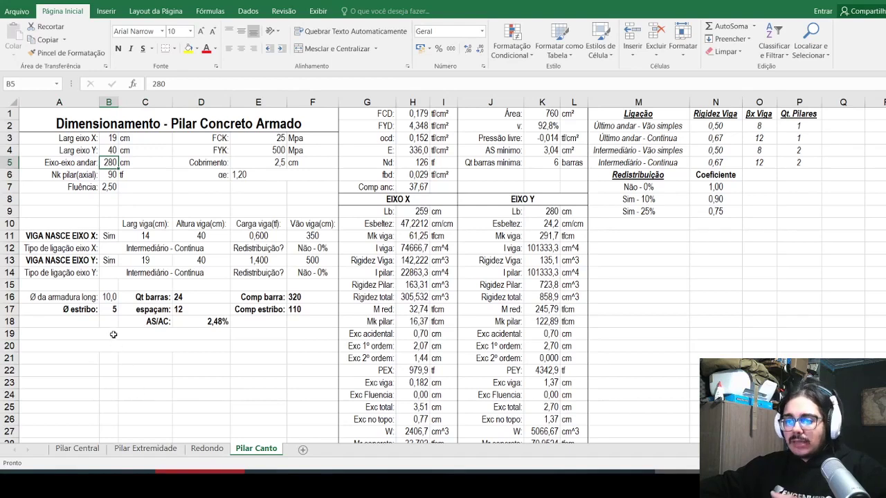
# Step: Copy the merged shear warning cell A20 into A21
pyautogui.click(92, 344)
pyautogui.hotkey('ctrl', 'c')
pyautogui.click(58, 357)
pyautogui.hotkey('ctrl', 'v')
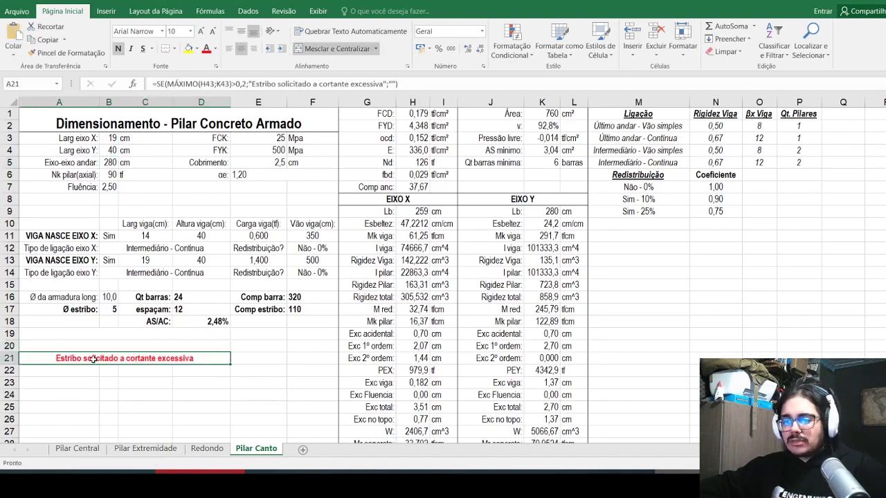
# Step: Replace the A21 formula with the condition =se(máximo(H10;K10)>90; based on the slenderness of both axes
pyautogui.write('=se(')
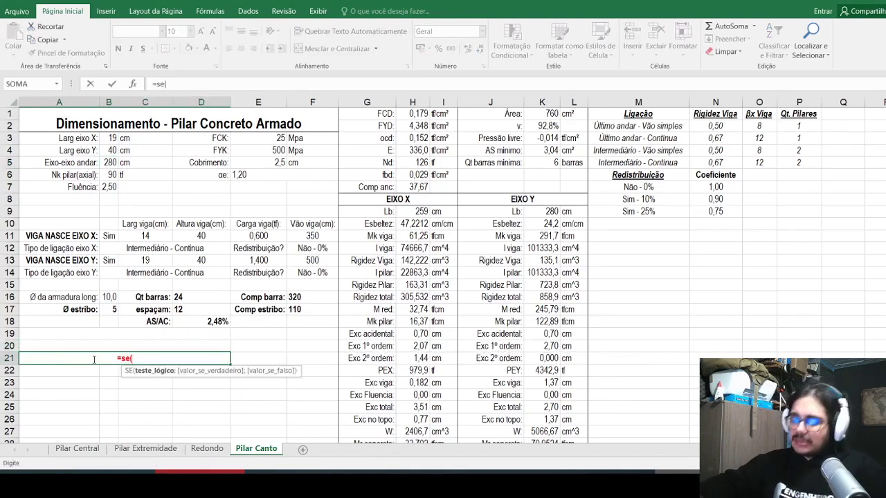
pyautogui.write('máximo(')
pyautogui.click(410, 223)
pyautogui.write(';')
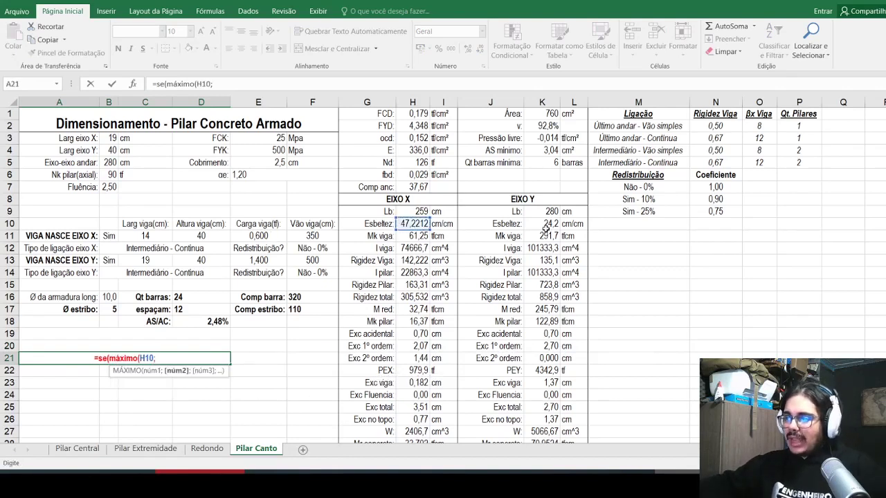
pyautogui.click(546, 227)
pyautogui.write(';"')
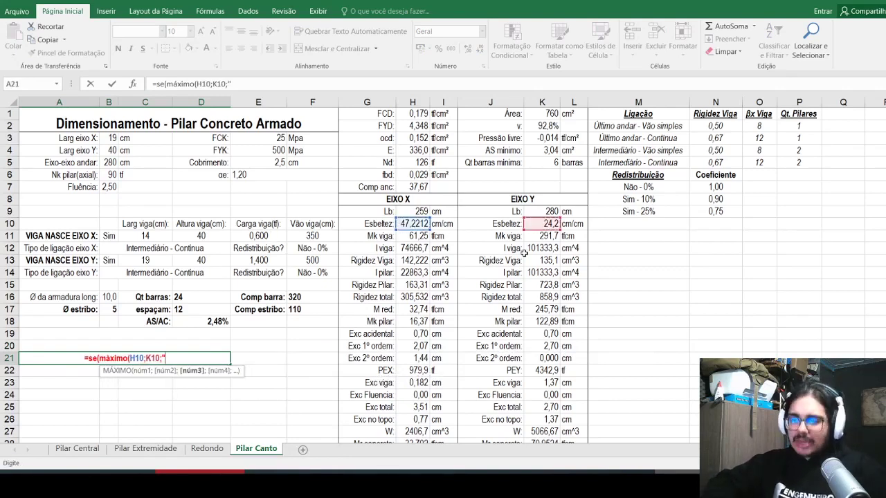
pyautogui.press('BackSpace')
pyautogui.press('BackSpace')
pyautogui.press('BackSpace')
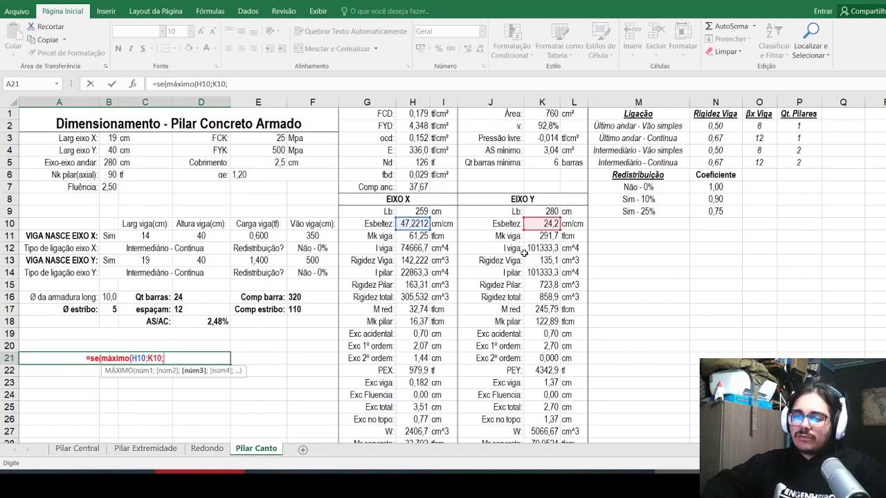
pyautogui.write('0):')
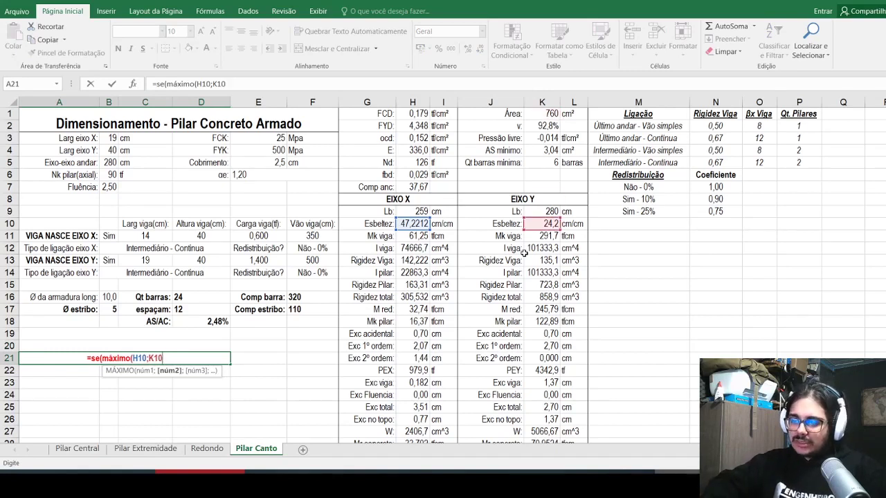
pyautogui.press('BackSpace')
pyautogui.write('>90;')
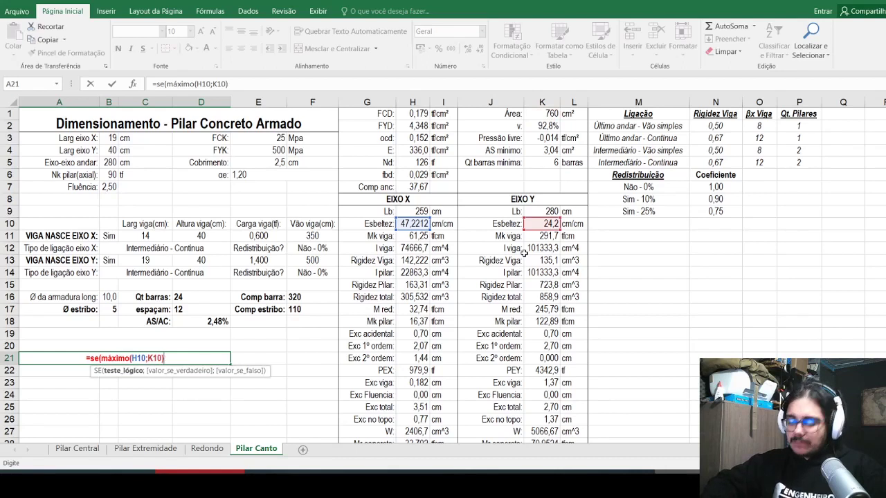
# Step: Complete the A21 formula with the message "Pilar esbelto, cuidar taxa de aço" and an empty text otherwise
pyautogui.write('"')
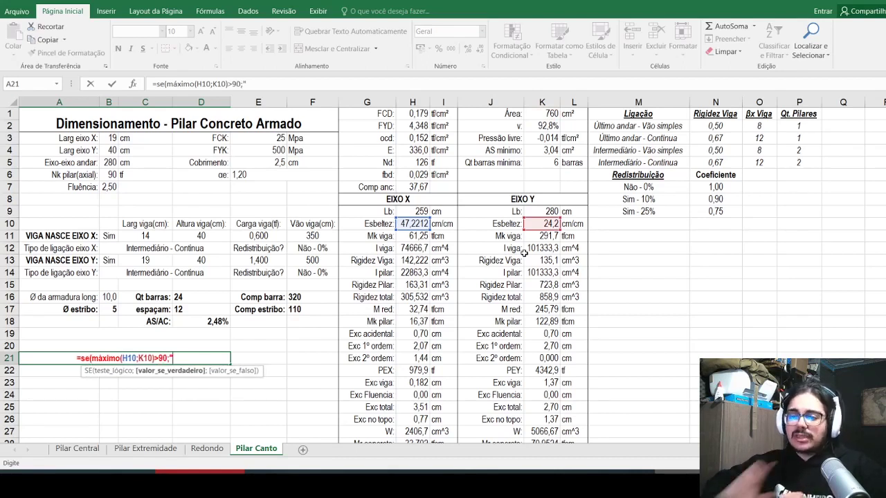
pyautogui.write('Pilar esbelto')
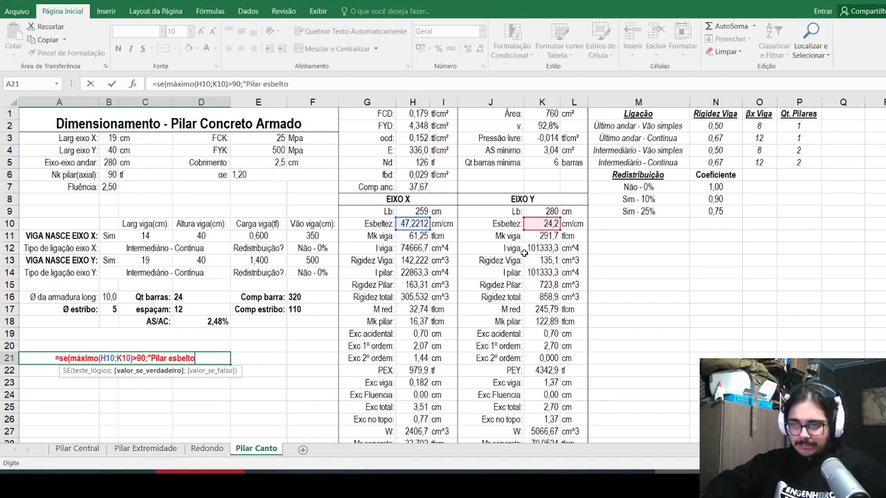
pyautogui.write(', cui')
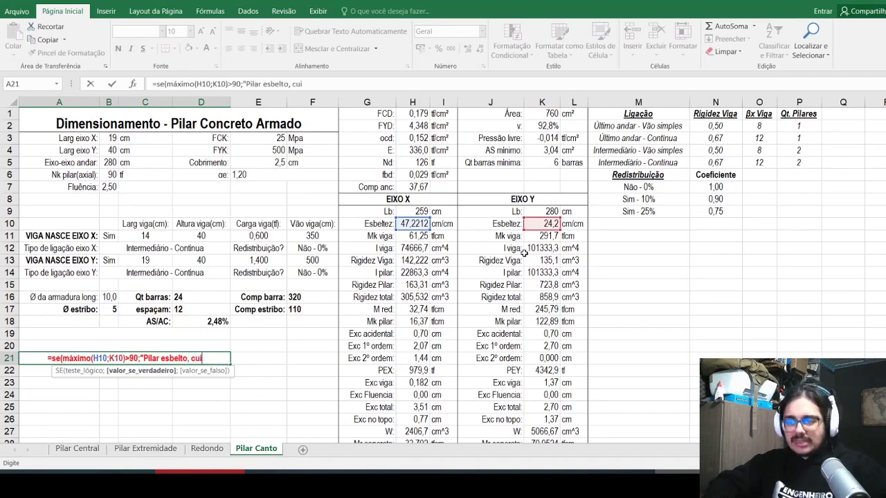
pyautogui.write('dar taxa de aço"')
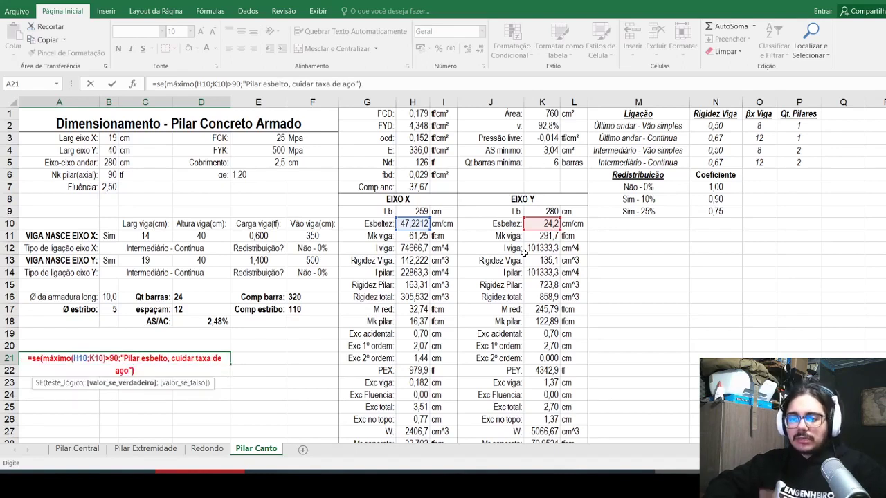
pyautogui.write(';""')
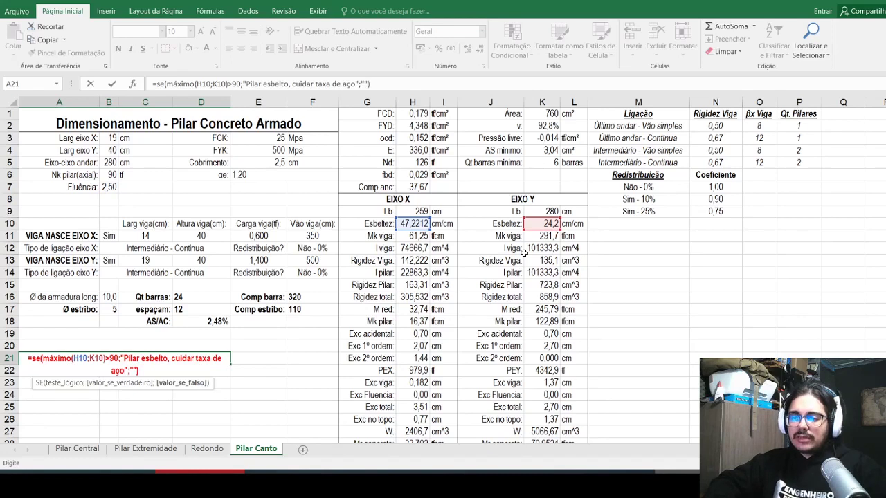
pyautogui.press('Return')
# Step: Copy the slenderness warning cell A21 into A22
pyautogui.press('Up')
pyautogui.hotkey('ctrl', 'c')
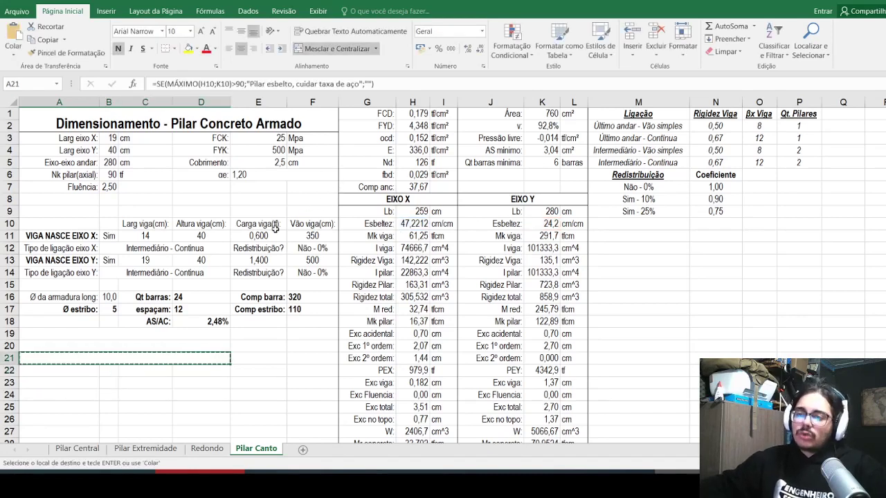
pyautogui.click(54, 370)
pyautogui.hotkey('ctrl', 'v')
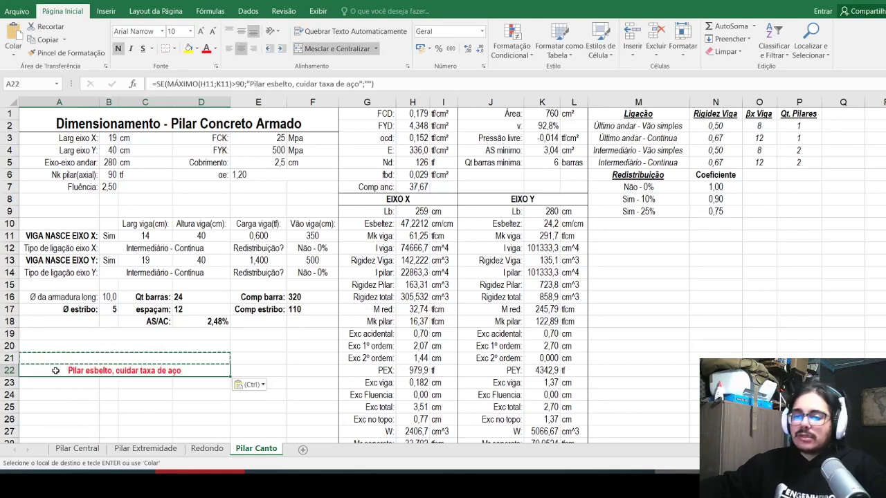
# Step: Point the MÁXIMO references in the A22 formula back to H10 and K10
pyautogui.click(208, 84)
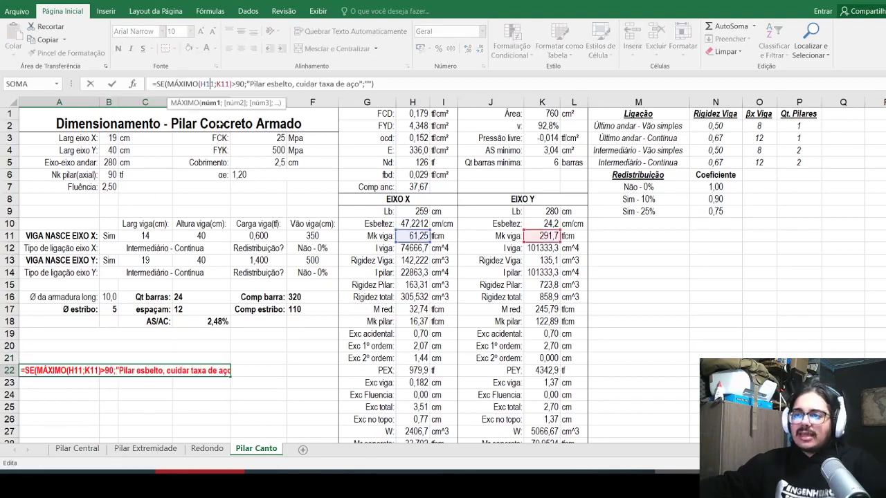
pyautogui.press('Delete')
pyautogui.write('0')
pyautogui.press('Right')
pyautogui.press('Right')
pyautogui.press('Right')
pyautogui.press('Delete')
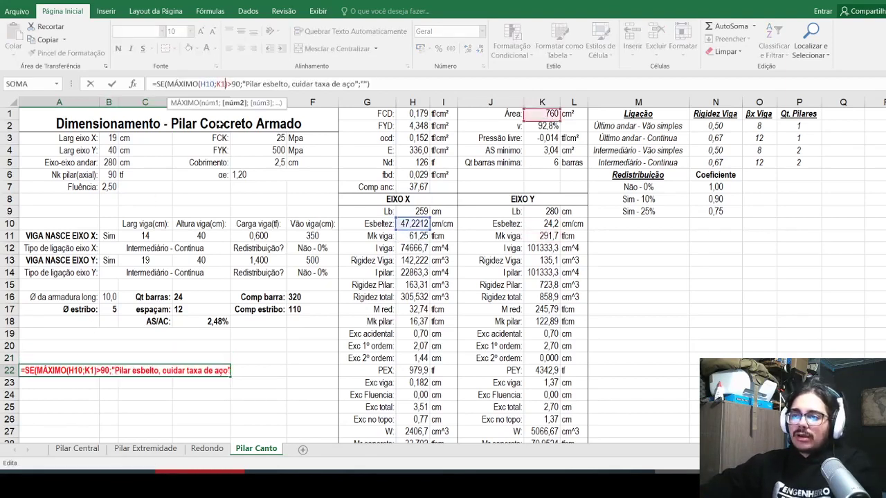
pyautogui.write('0')
# Step: Set the slenderness limit in the A22 formula to 140 and insert "extremamente" before "esbelto" in its message
pyautogui.press('Right')
pyautogui.write('4')
pyautogui.press('Right')
pyautogui.press('Right')
pyautogui.press('Right')
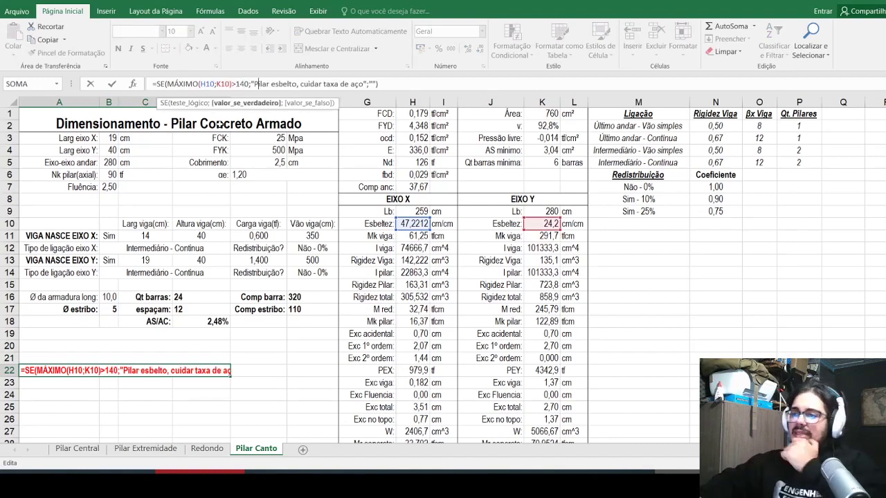
pyautogui.write('0')
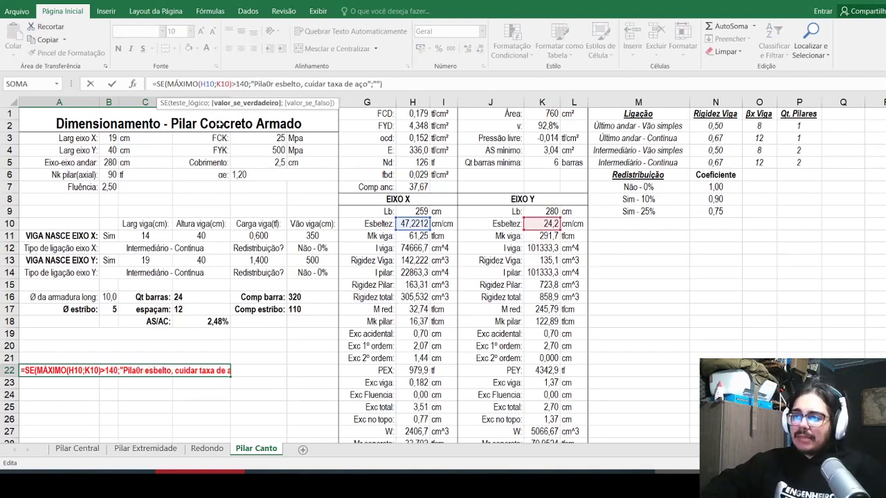
pyautogui.press('BackSpace')
pyautogui.write('extremamente')
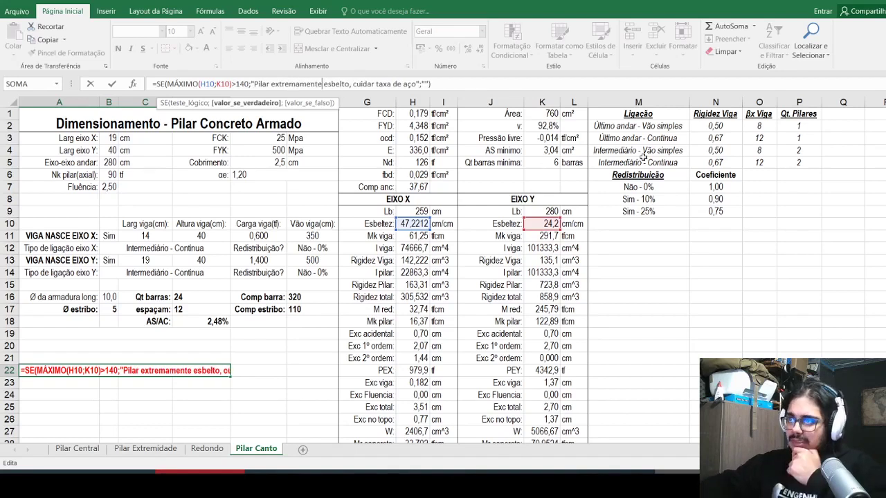
# Step: Replace "cuidar taxa de aço" in the A22 message with "aumentar largura se possível" and commit the formula
pyautogui.doubleClick(363, 83)
pyautogui.write('aume')
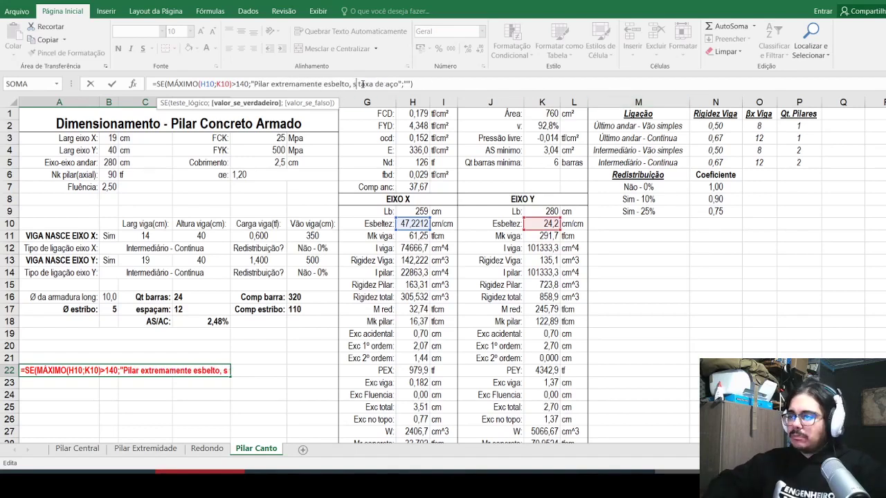
pyautogui.write('ntar largura se poss')
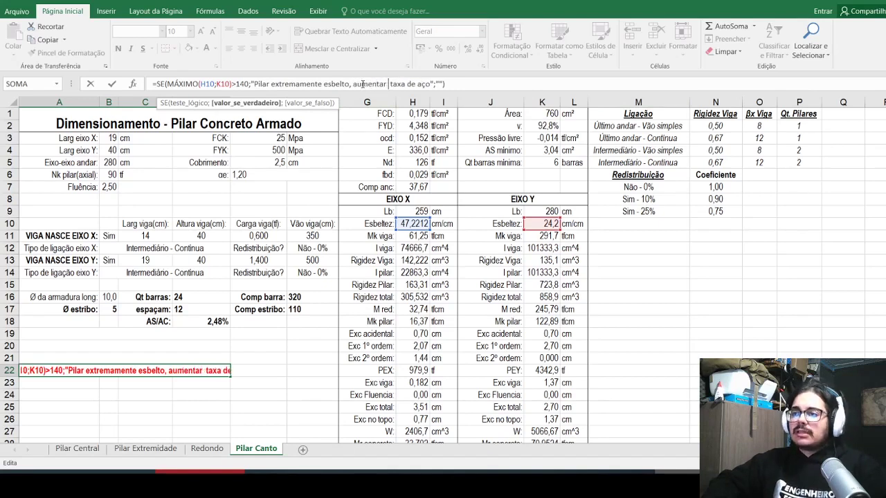
pyautogui.write('ivel')
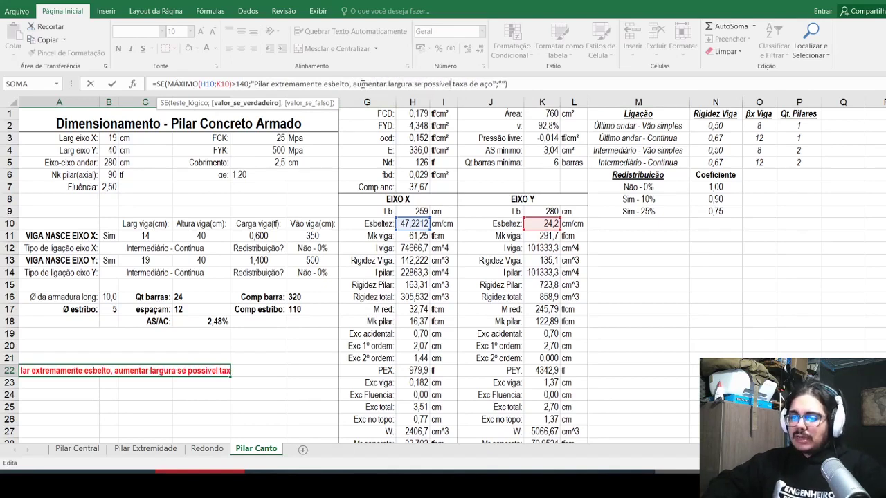
pyautogui.press('Delete')
pyautogui.press('Delete')
pyautogui.press('Delete')
pyautogui.press('Delete')
pyautogui.press('Delete')
pyautogui.press('Delete')
pyautogui.press('Delete')
pyautogui.press('Delete')
pyautogui.press('Delete')
pyautogui.press('Delete')
pyautogui.press('Delete')
pyautogui.press('Delete')
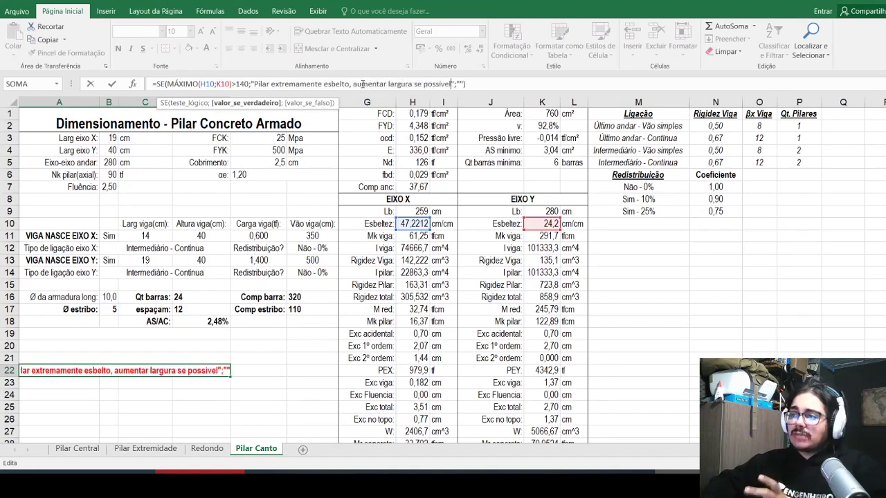
pyautogui.press('Return')
pyautogui.press('Up')
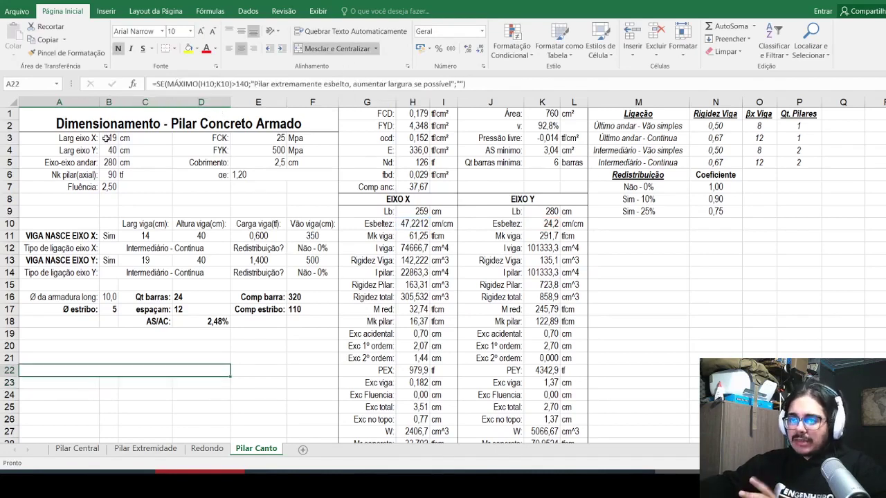
# Step: Test the warnings with a floor-to-floor height of 900 cm and an axial pillar load of 30 tf
pyautogui.click(104, 163)
pyautogui.write('900')
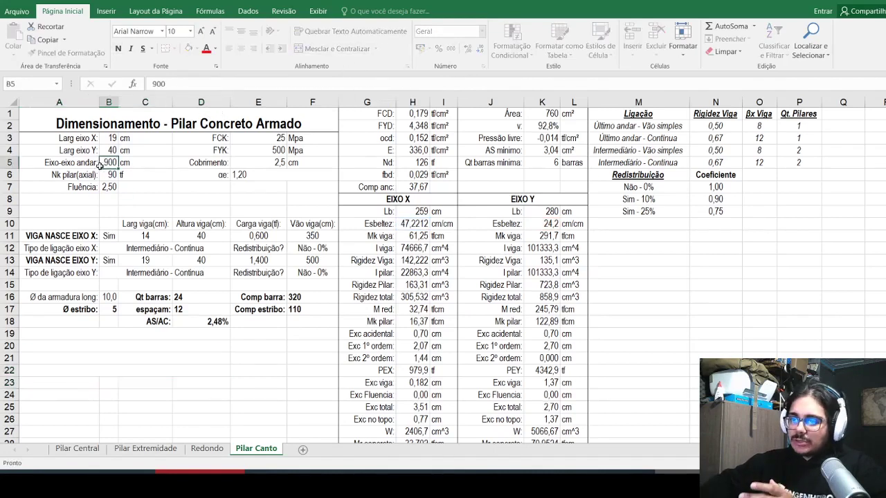
pyautogui.press('Return')
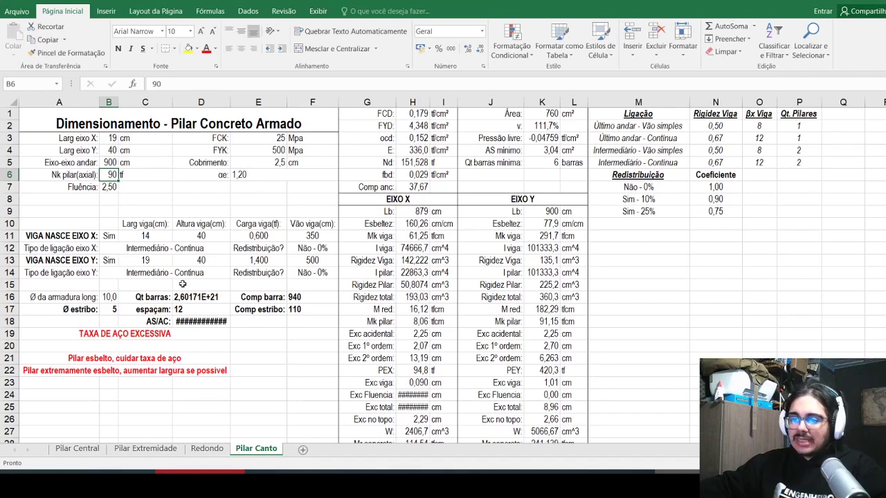
pyautogui.click(195, 298)
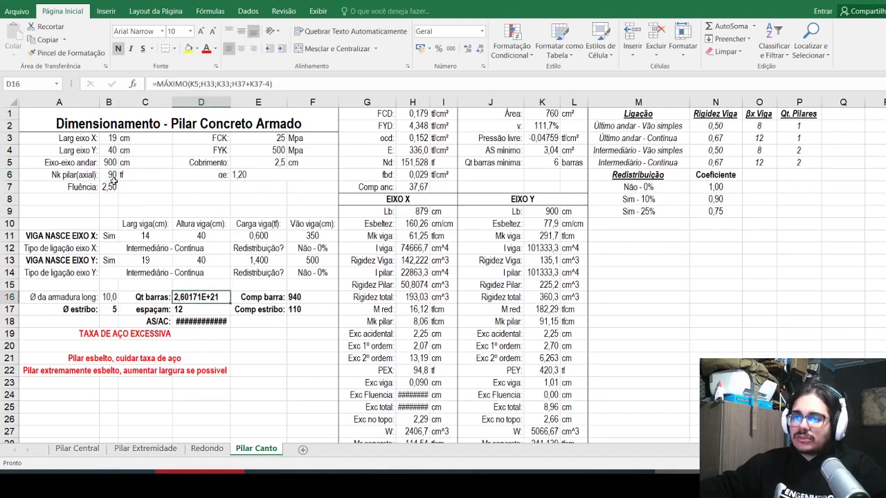
pyautogui.click(111, 175)
pyautogui.write('3')
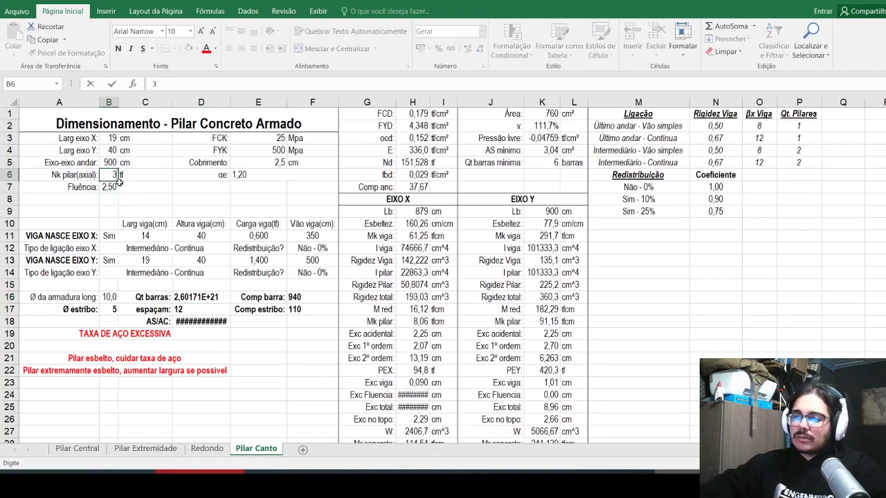
pyautogui.write('0')
pyautogui.press('Return')
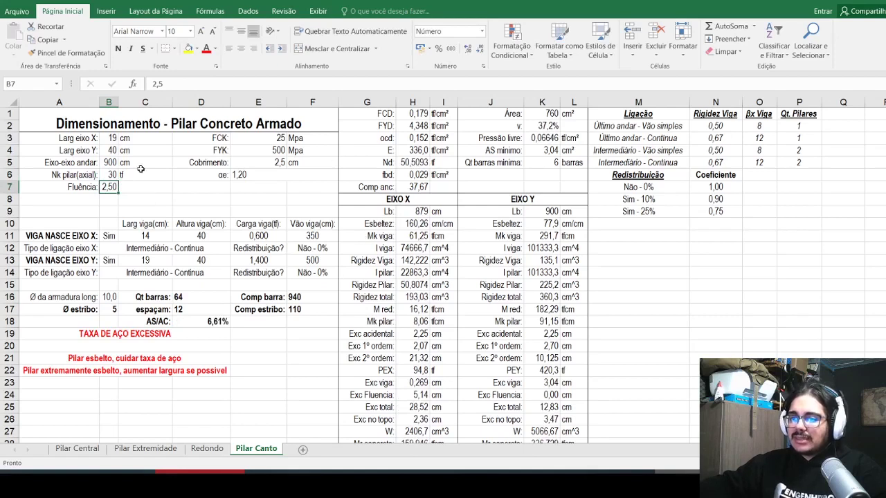
# Step: Try longitudinal bar diameters of 16 and 20 in B16 to test the steel rate
pyautogui.click(119, 299)
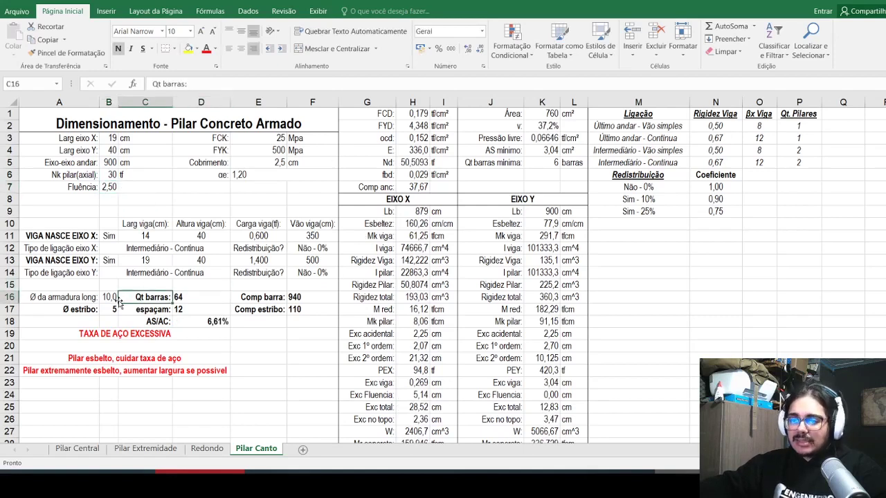
pyautogui.click(116, 299)
pyautogui.write('16')
pyautogui.press('Return')
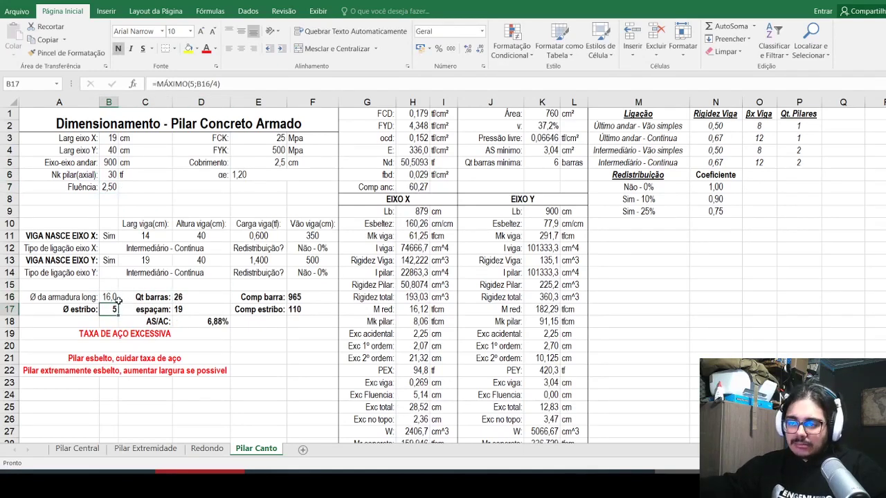
pyautogui.click(114, 298)
pyautogui.write('20')
pyautogui.press('Return')
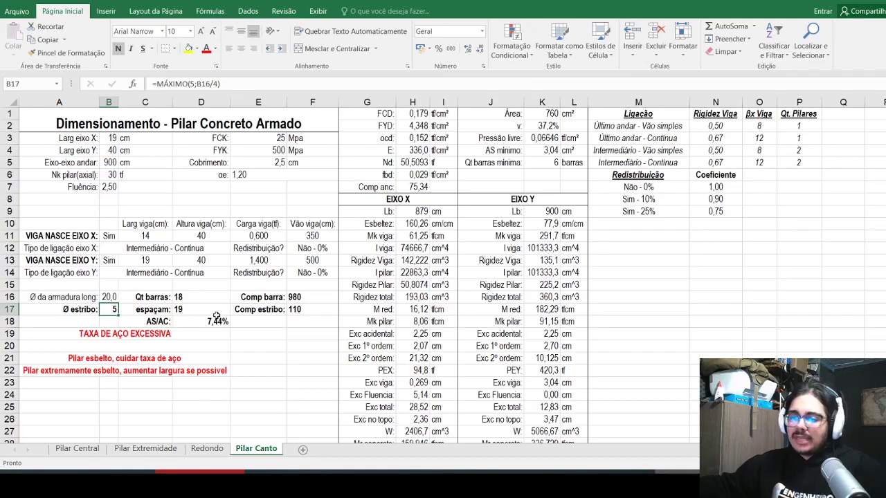
# Step: Undo the test changes to the bar diameter, axial load and floor-to-floor height
pyautogui.hotkey('ctrl', 'z')
pyautogui.hotkey('ctrl', 'z')
pyautogui.hotkey('ctrl', 'z')
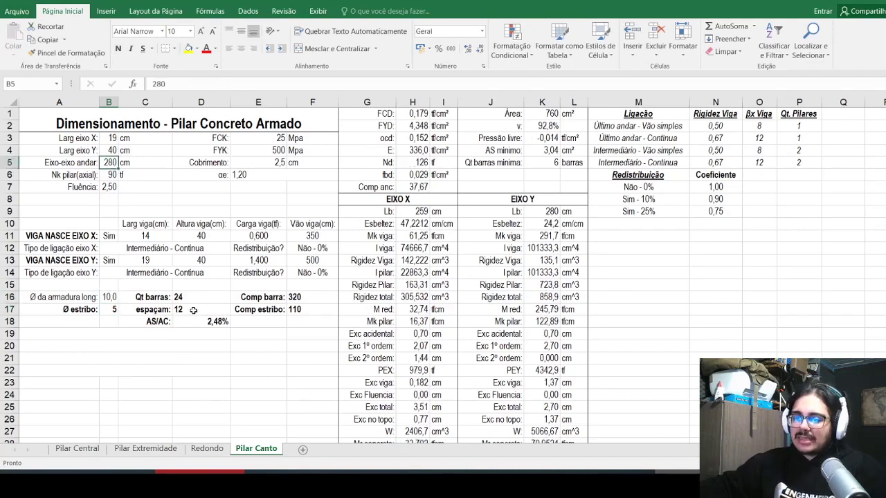
# Step: Copy the extreme slenderness warning cell A22 into A23
pyautogui.click(99, 370)
pyautogui.moveTo(99, 370); pyautogui.dragTo(78, 383)
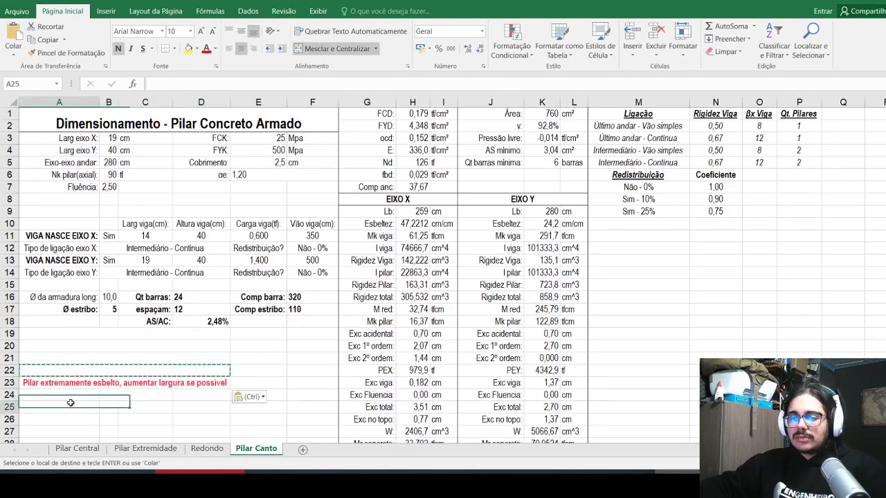
pyautogui.write('=se(')
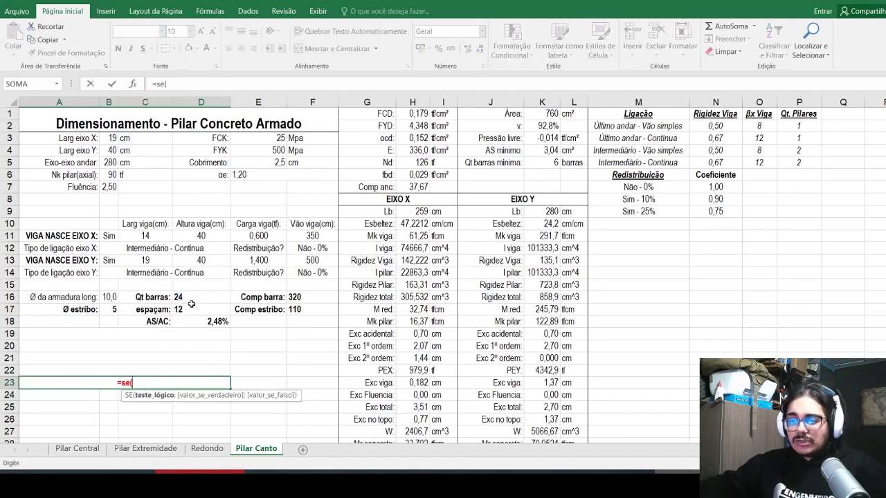
pyautogui.click(188, 297)
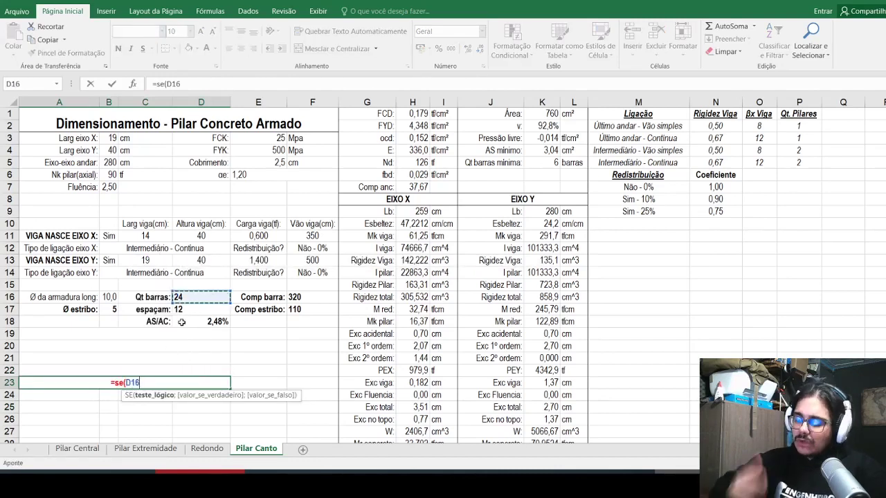
pyautogui.write('>')
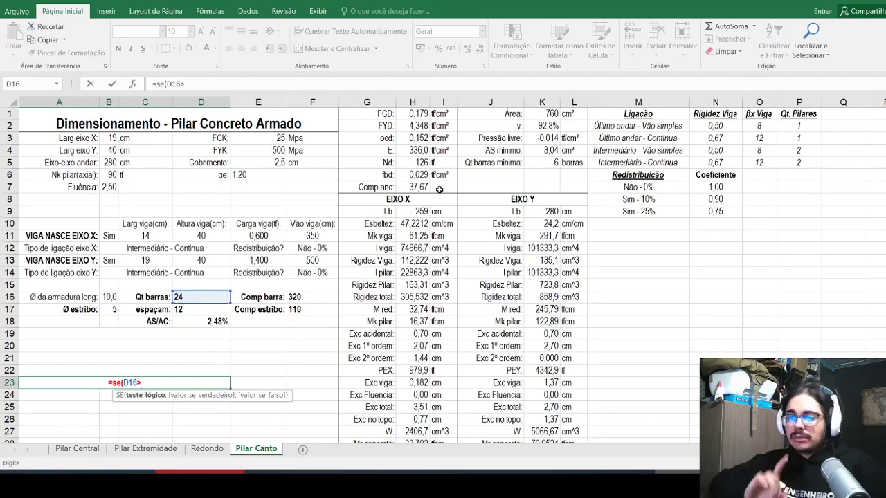
pyautogui.press('BackSpace')
pyautogui.write('/')
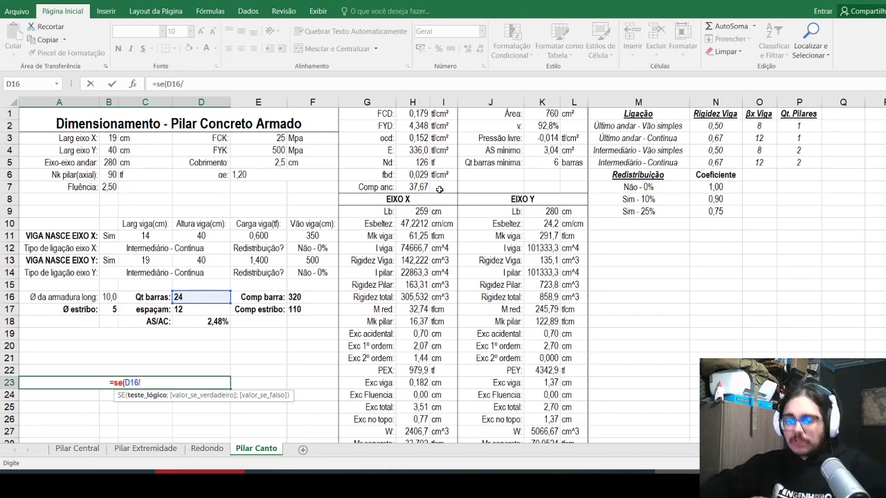
pyautogui.write('2')
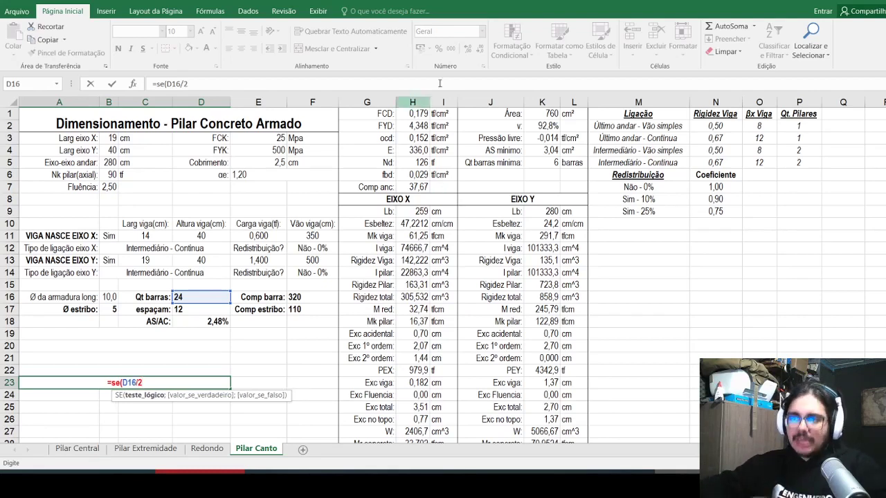
pyautogui.click(168, 83)
pyautogui.write('"')
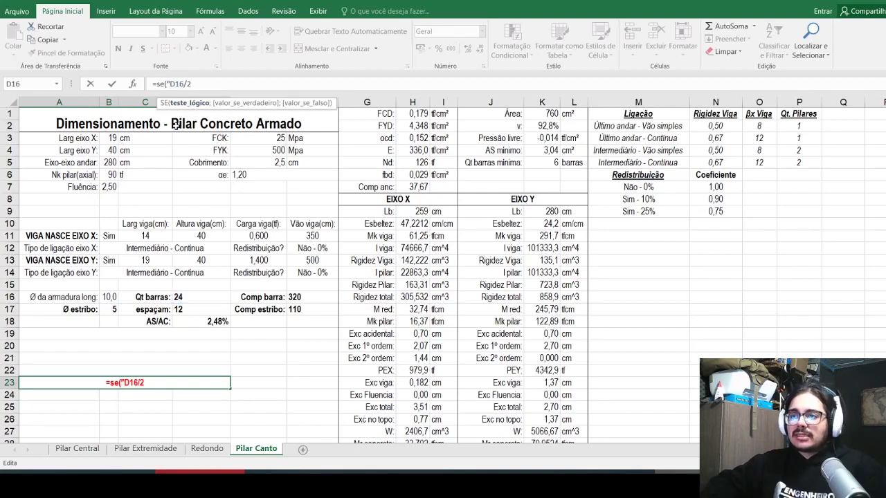
pyautogui.press('BackSpace')
pyautogui.write('(')
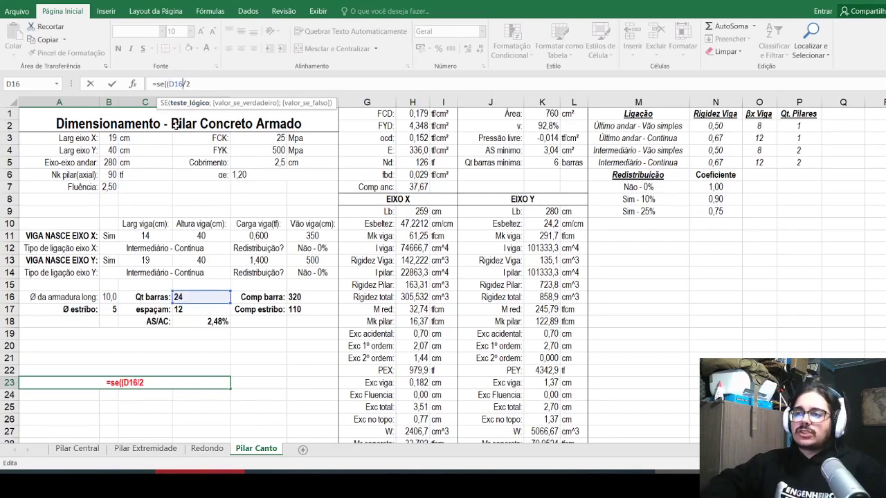
pyautogui.write(')')
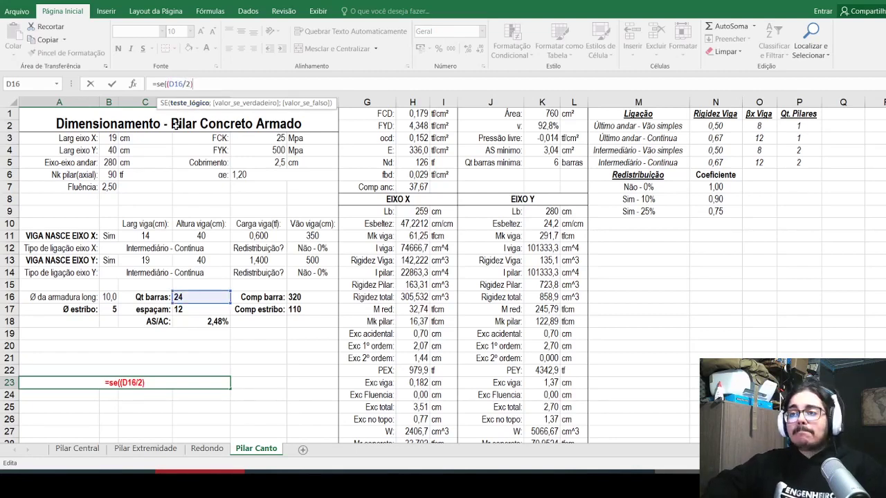
pyautogui.write('>(')
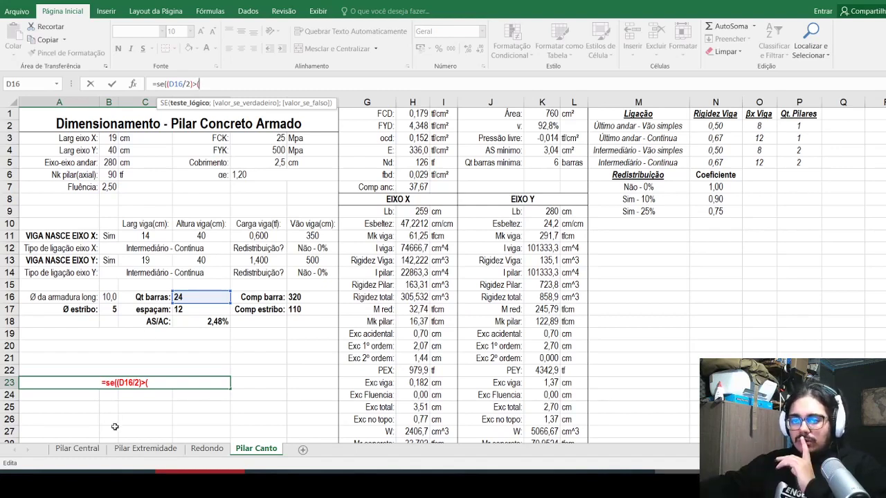
pyautogui.press('Escape')
pyautogui.write('=se')
pyautogui.press('Escape')
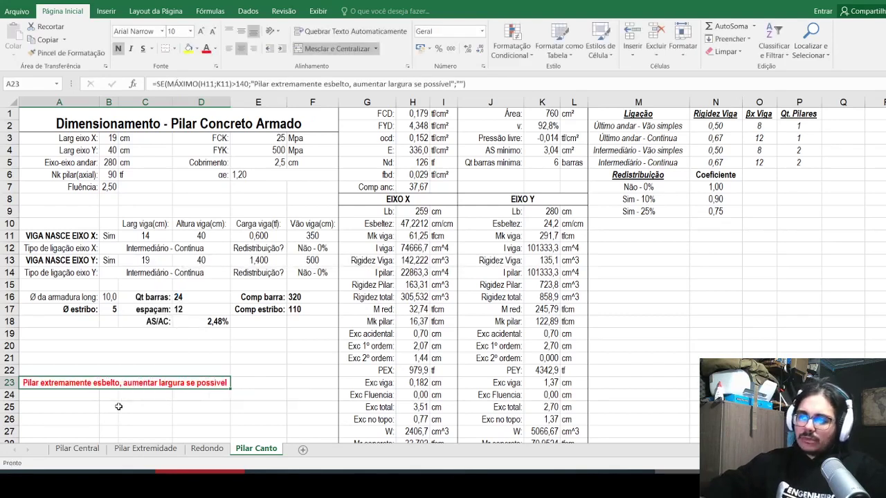
# Step: Add the label "Espaçam barras:" in J6, below the minimum bar quantity
pyautogui.click(477, 178)
pyautogui.write('Espaçam')
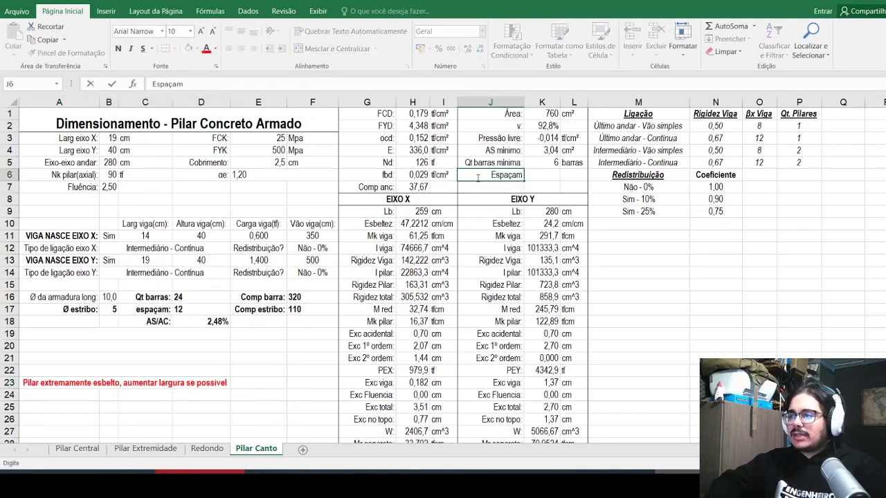
pyautogui.write(' barras:')
pyautogui.press('Tab')
# Step: Start the bar spacing formula in K6 with the numerator (B4-E5*2-B17/10*2-B16/10), deducting cover, stirrup and bar diameters from the Y width
pyautogui.write('=')
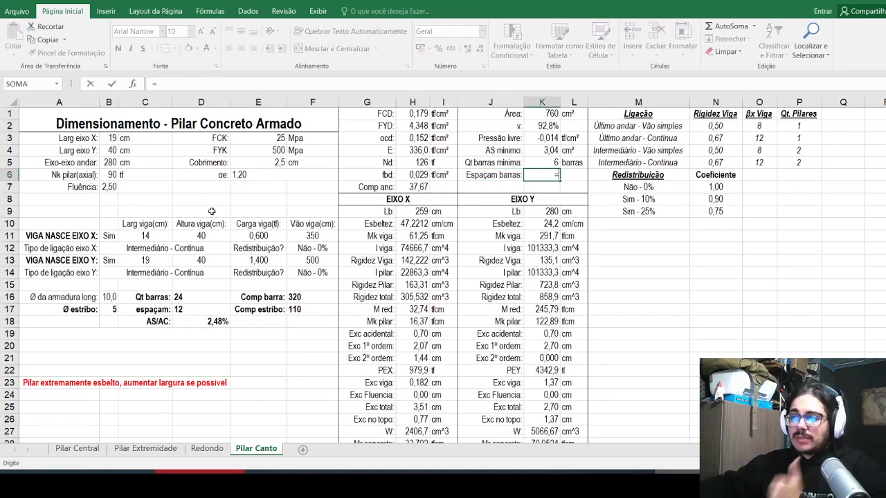
pyautogui.write('(')
pyautogui.click(109, 150)
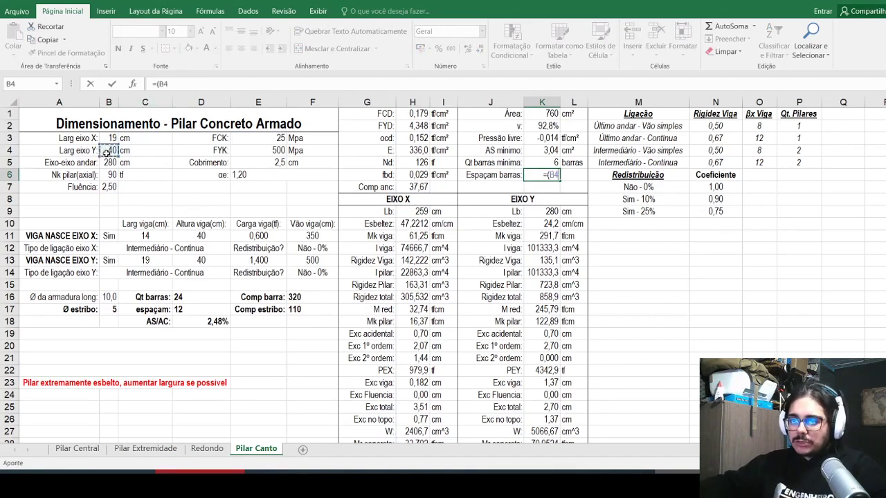
pyautogui.write('-')
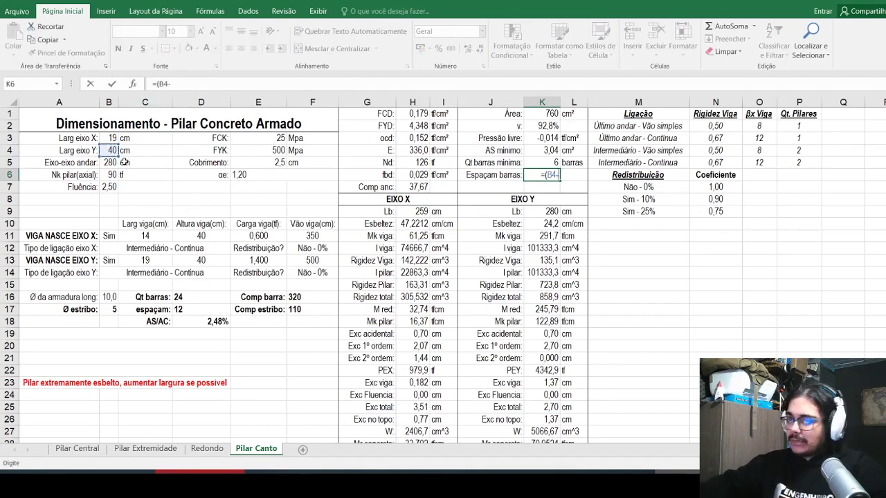
pyautogui.click(257, 162)
pyautogui.write('*2-')
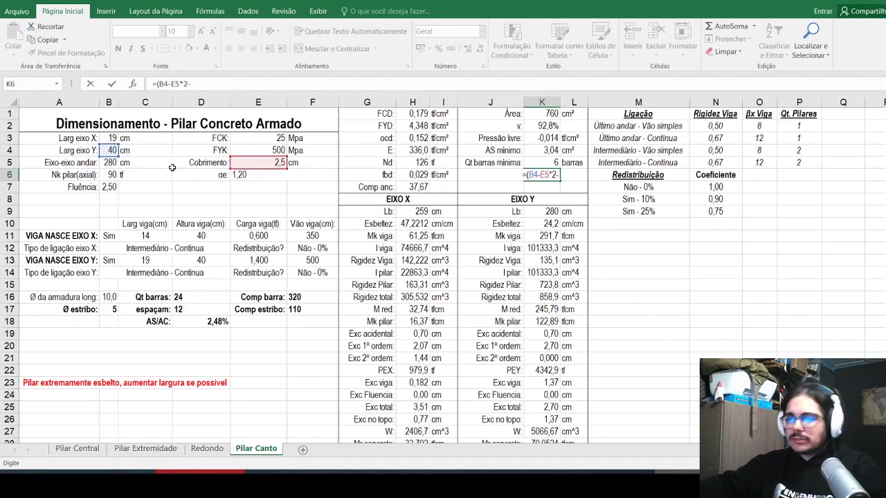
pyautogui.click(108, 297)
pyautogui.click(115, 309)
pyautogui.write('/1')
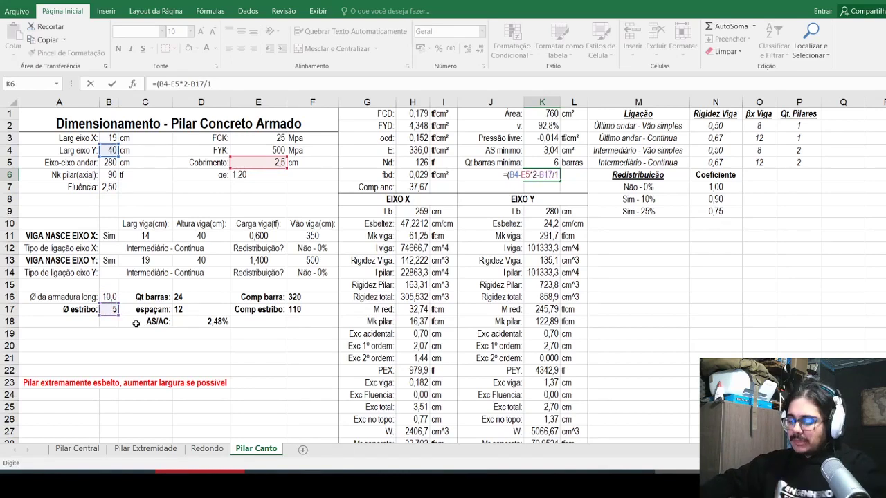
pyautogui.press('BackSpace')
pyautogui.write('10*2-')
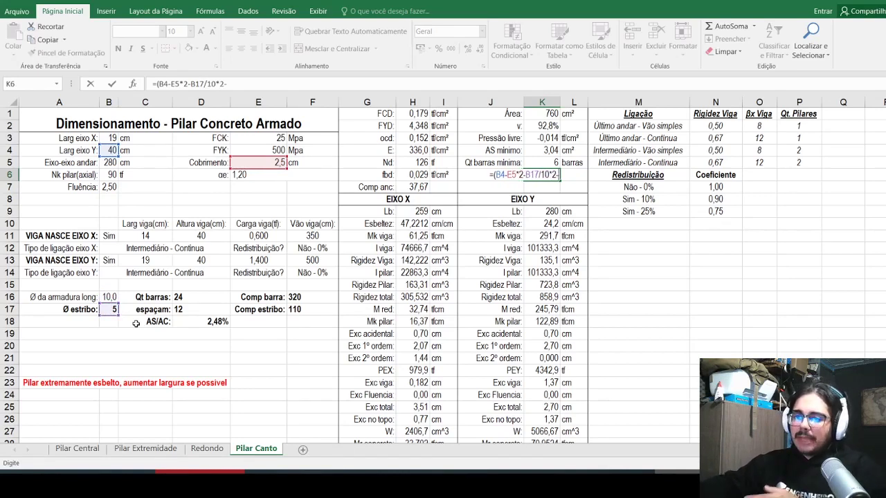
pyautogui.click(104, 297)
pyautogui.write('/10')
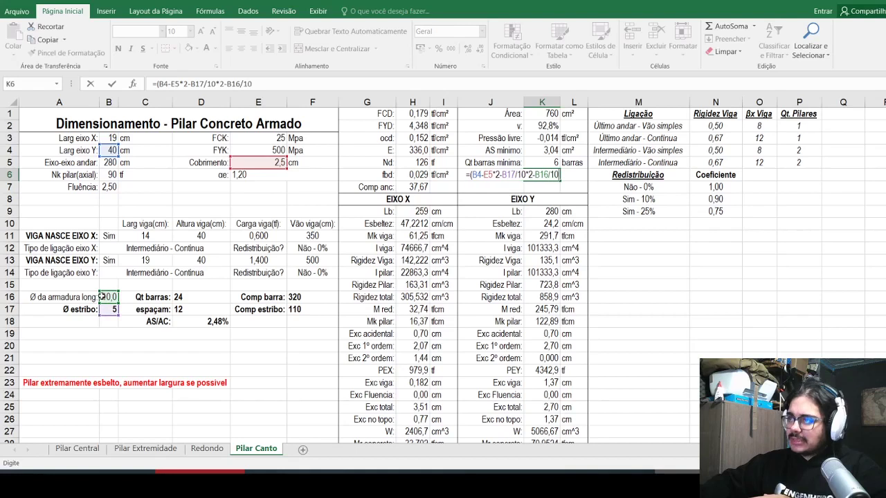
pyautogui.write(')')
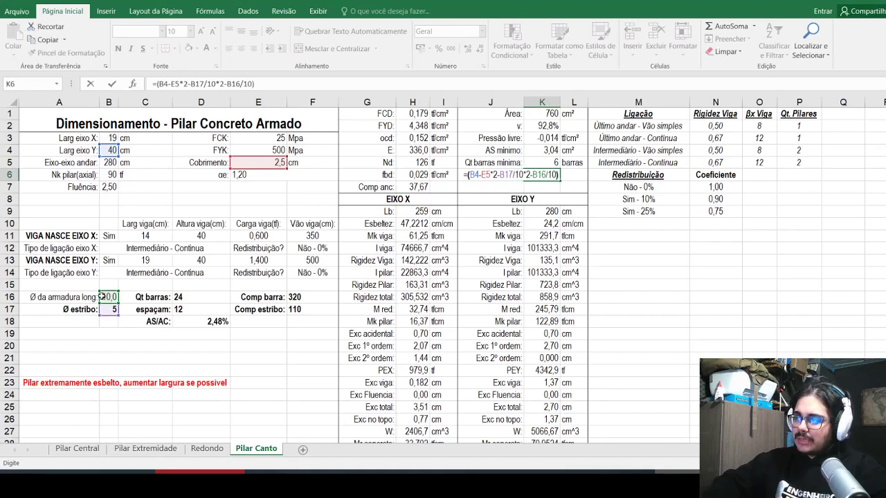
# Step: Complete the K6 bar spacing formula by dividing the available length by (D16/2-1), based on the bar quantity
pyautogui.write('/(')
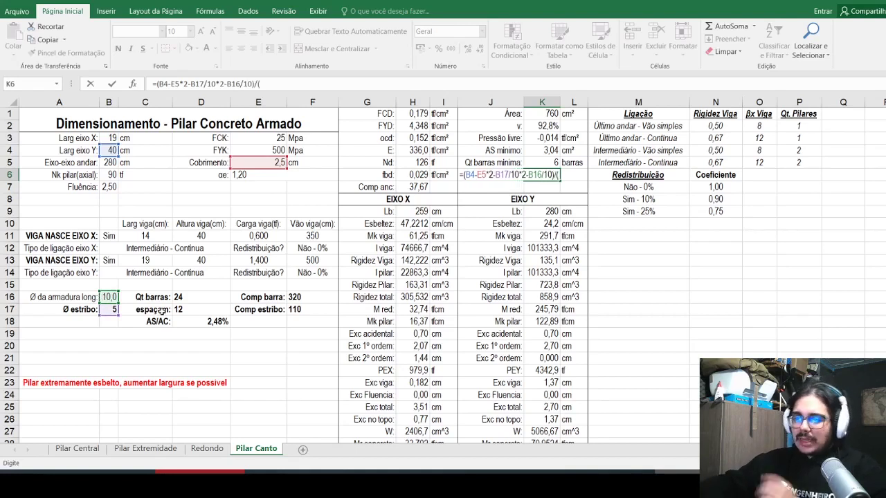
pyautogui.click(192, 297)
pyautogui.write('2')
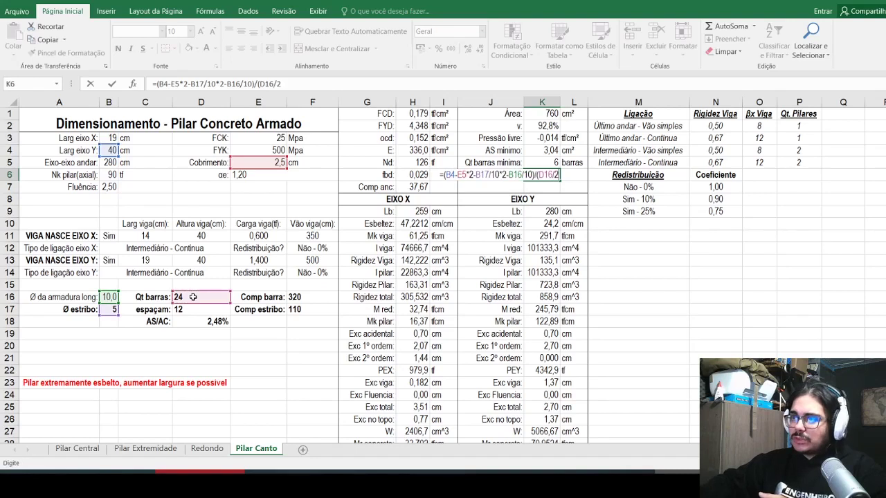
pyautogui.write('-1)')
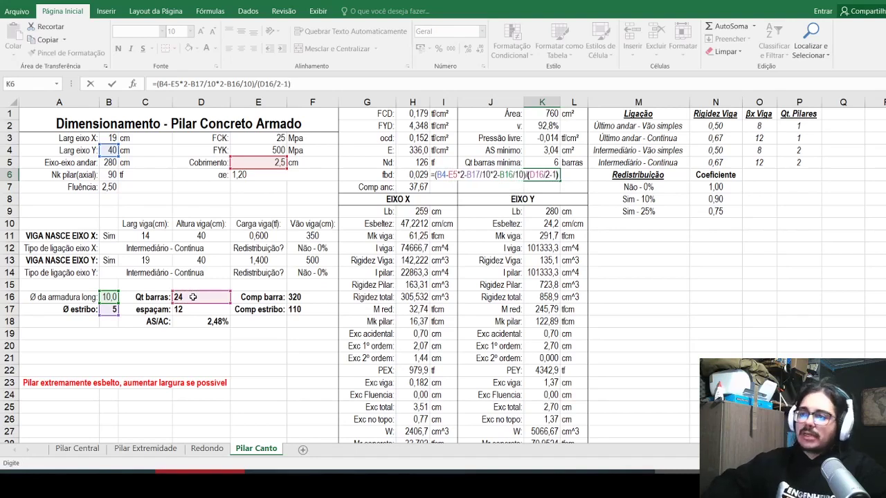
pyautogui.press('Return')
pyautogui.press('Up')
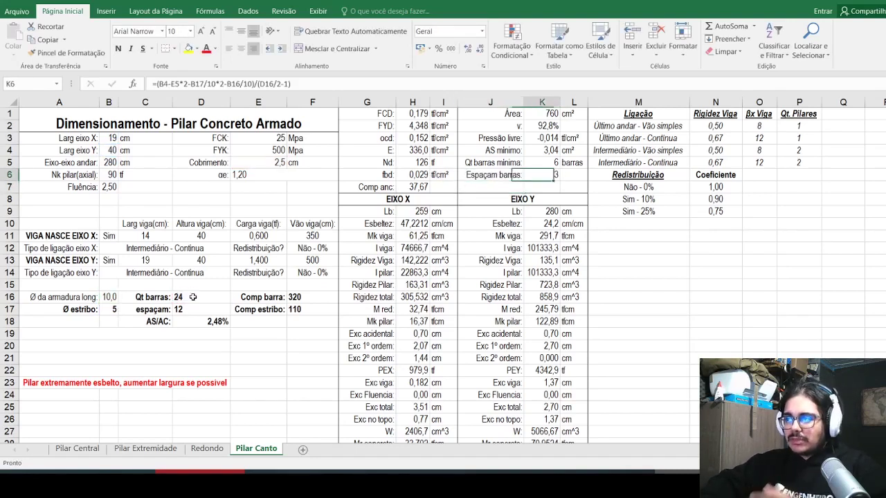
# Step: Format the bar spacing in K6 with one decimal place and add the unit cm in L6
pyautogui.click(468, 49)
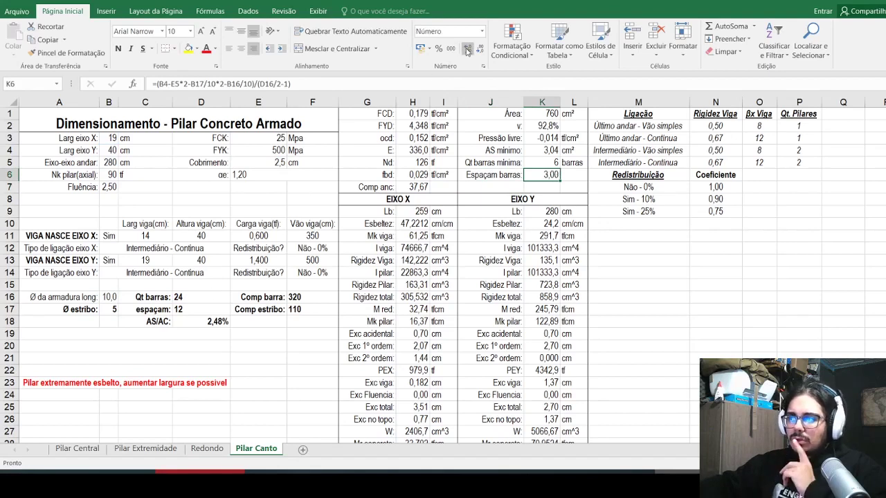
pyautogui.click(574, 175)
pyautogui.write('cm')
pyautogui.press('Return')
# Step: Replace the copied slenderness formula in A23 with an SE condition testing whether the bar spacing K6 is less than 5
pyautogui.click(72, 382)
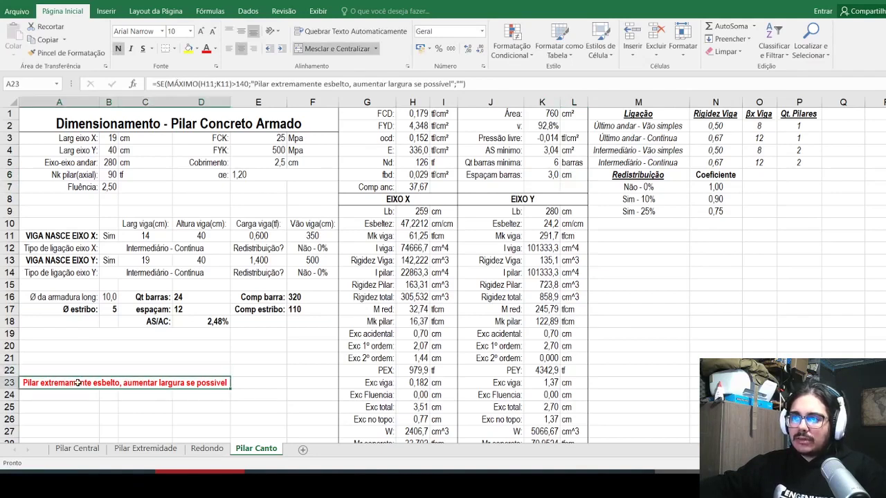
pyautogui.click(214, 82)
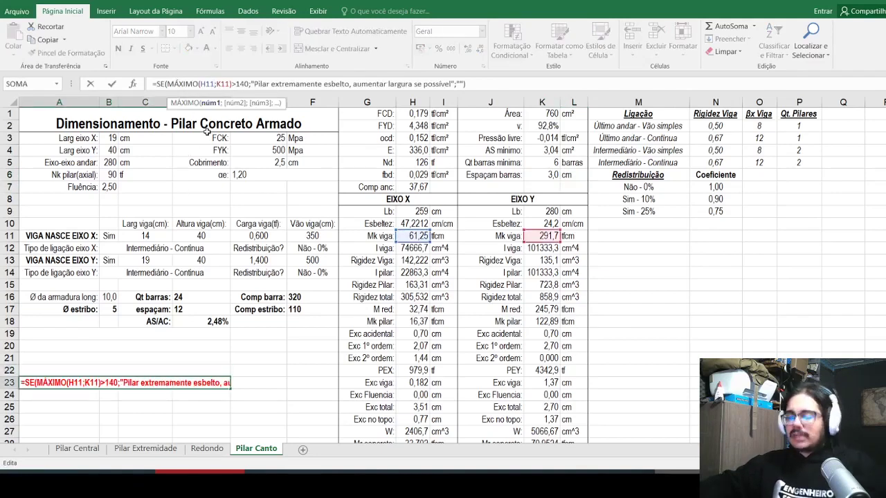
pyautogui.press('Escape')
pyautogui.write('=se(')
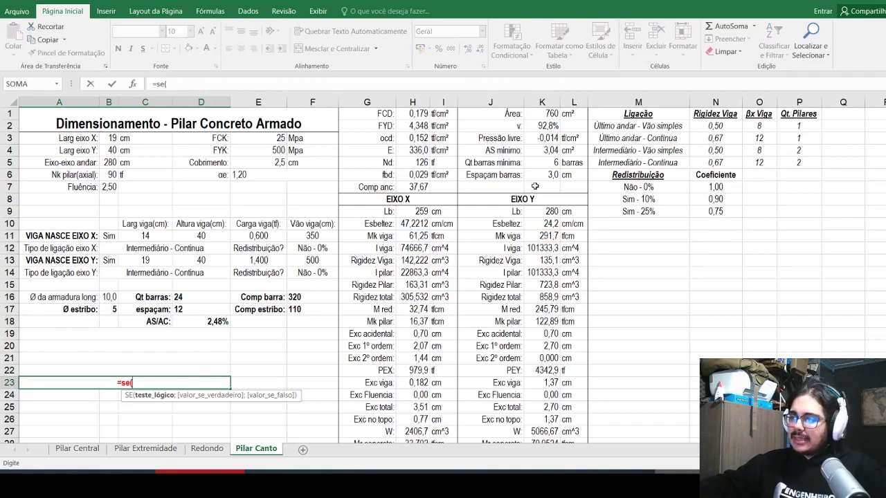
pyautogui.click(535, 175)
pyautogui.write('<')
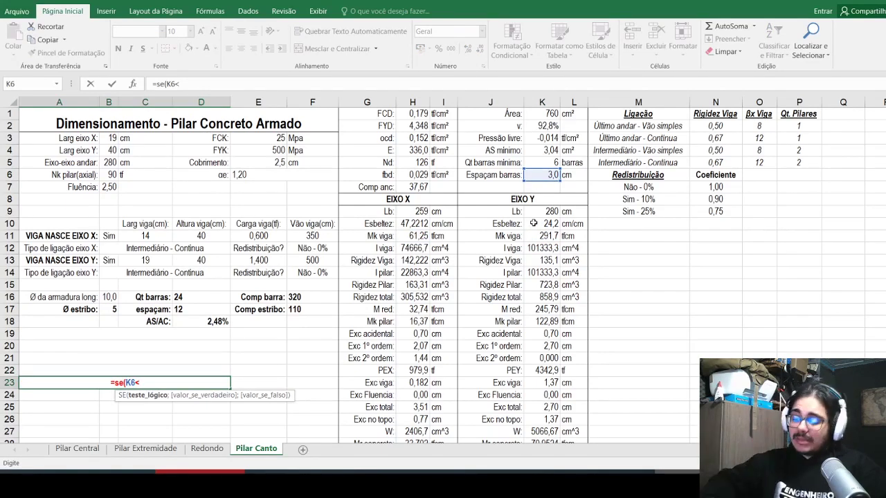
pyautogui.write('5')
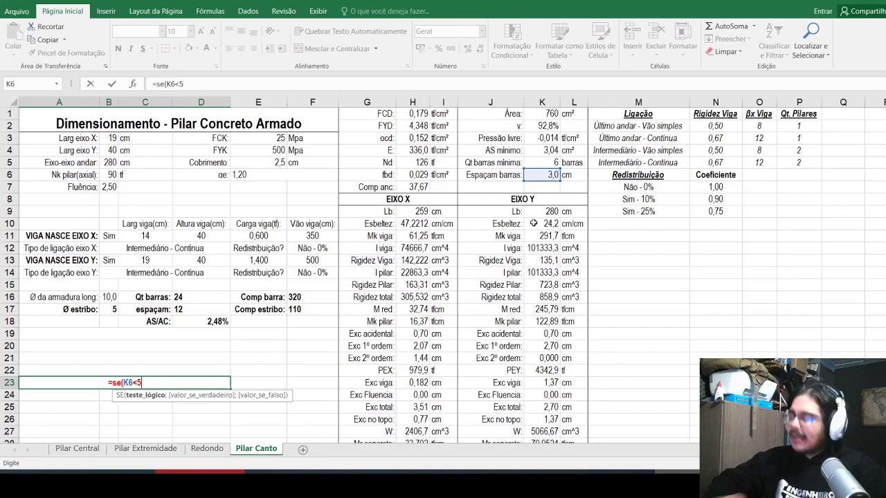
pyautogui.write(';')
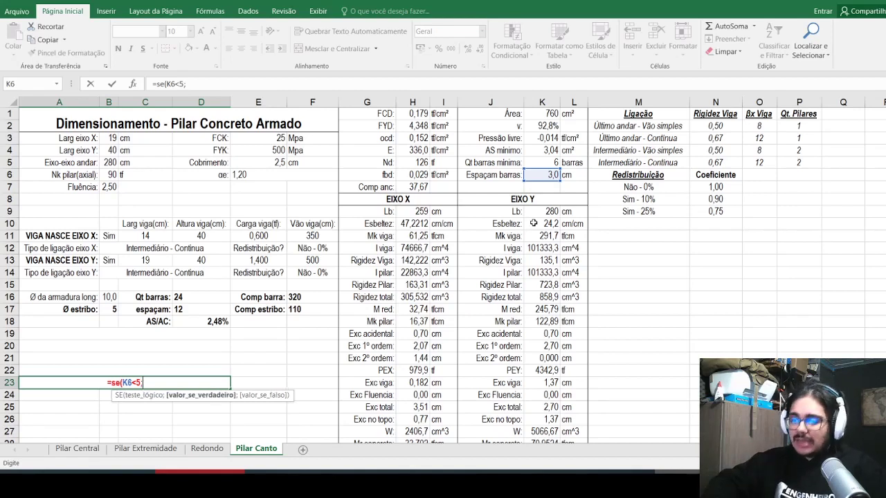
# Step: Complete the A23 formula with the warning "Quantia de barras excessiva, aumentar diâmetro" when true and empty text when false
pyautogui.write('"')
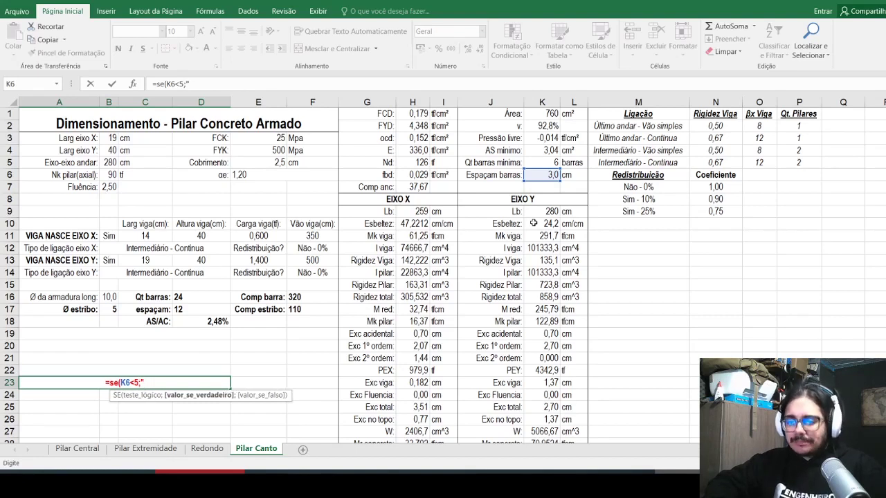
pyautogui.write('Quantia')
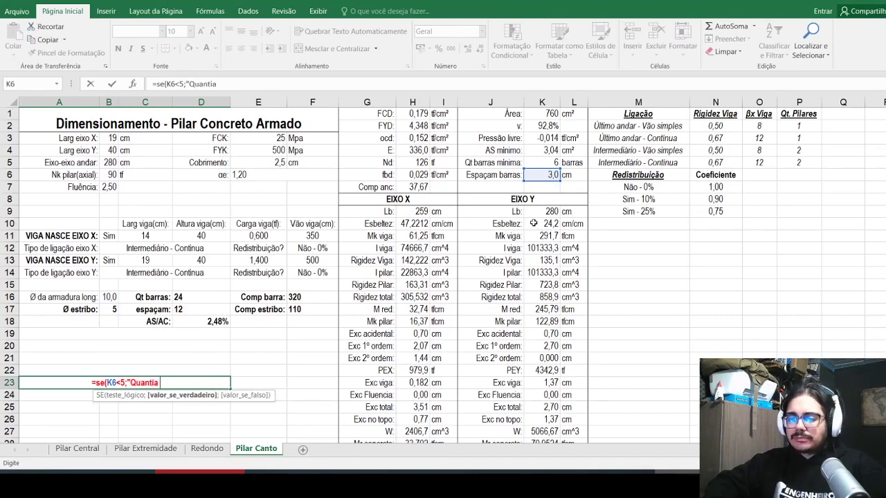
pyautogui.write(' de barras ex')
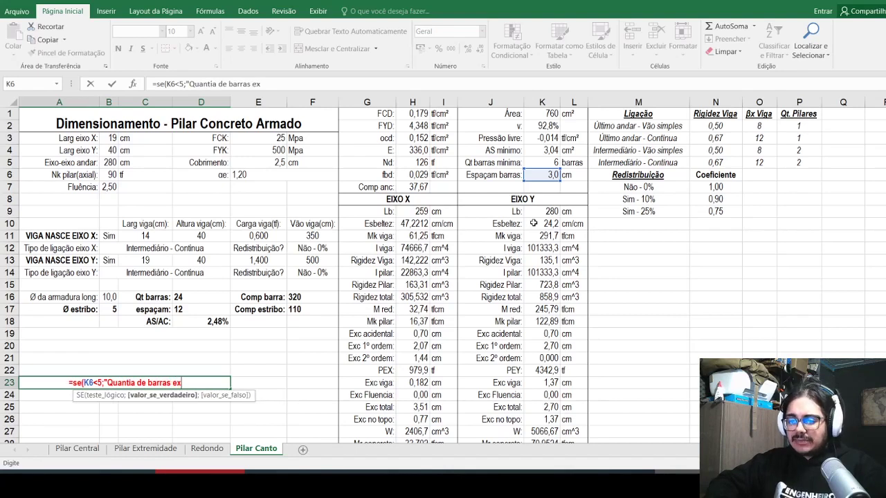
pyautogui.write('cessiva, aum')
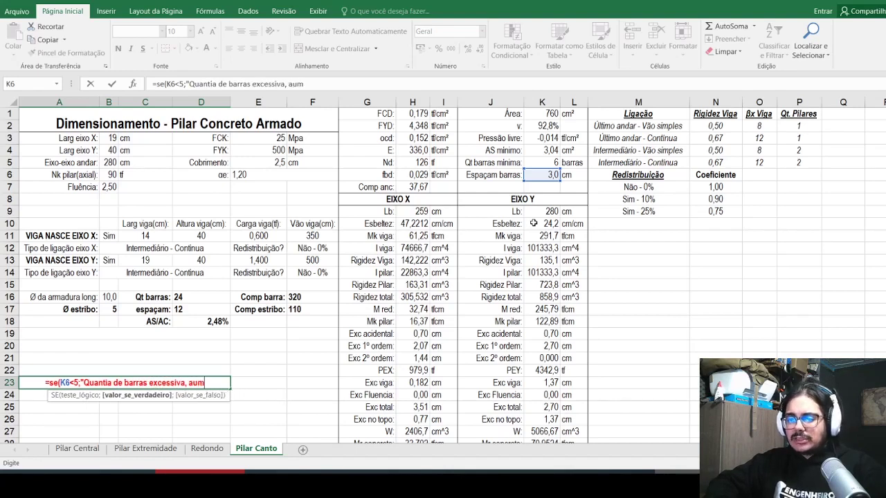
pyautogui.write('entar diâmet')
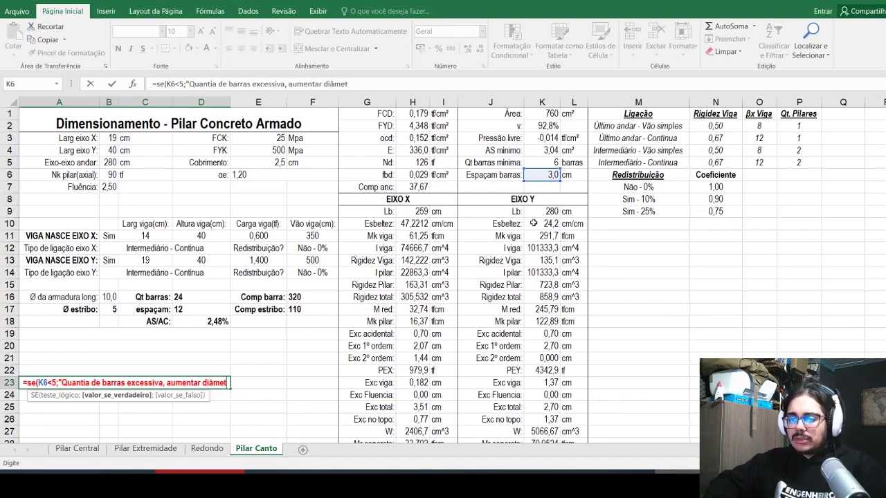
pyautogui.write('ro)')
pyautogui.press('Return')
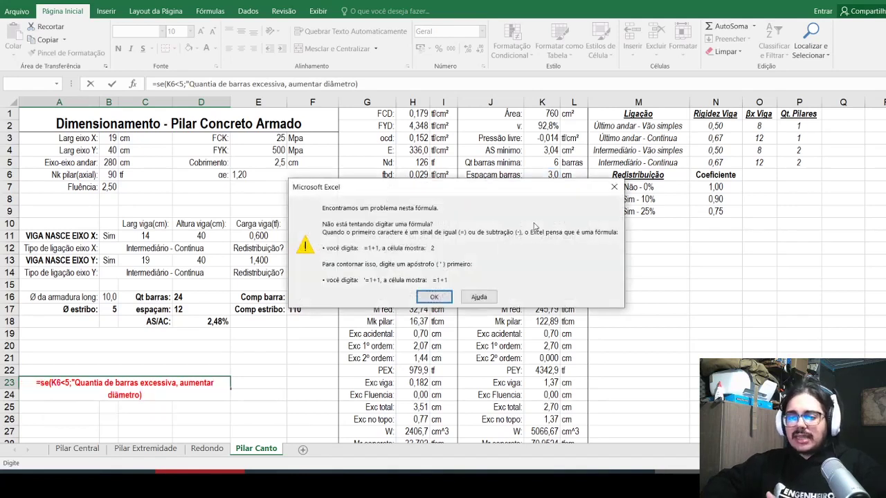
pyautogui.press('Return')
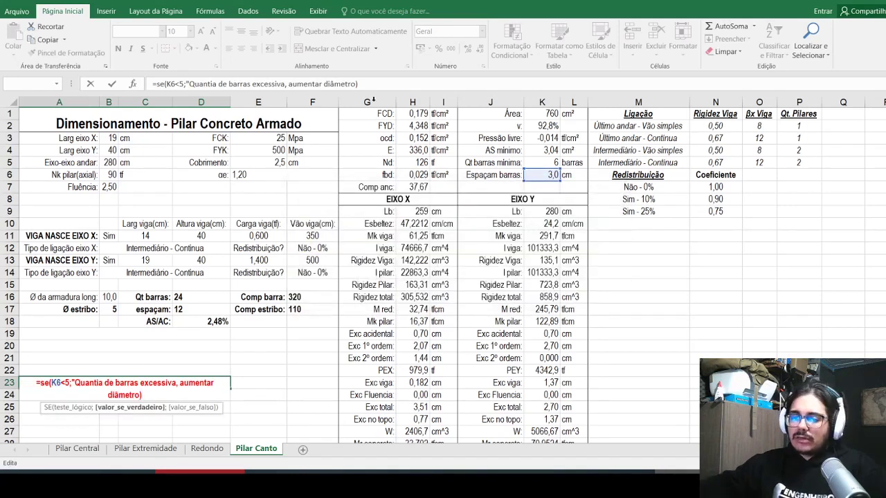
pyautogui.click(357, 84)
pyautogui.write('";""')
pyautogui.press('Return')
pyautogui.press('Up')
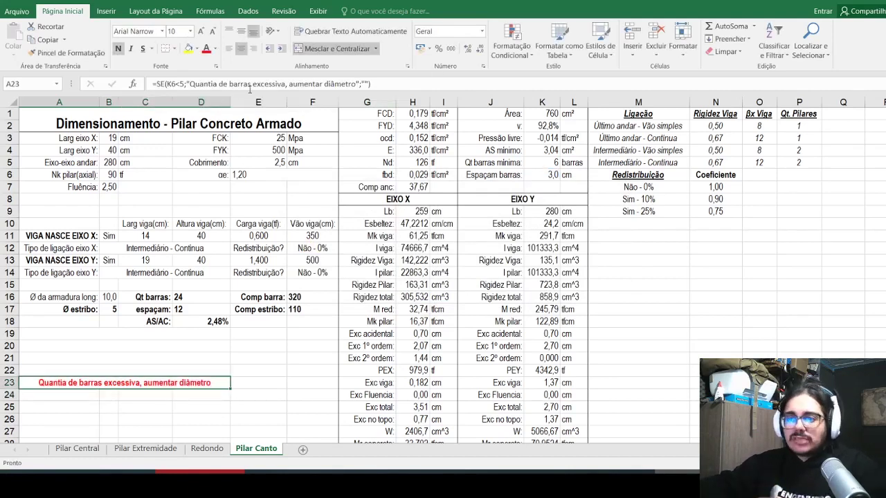
# Step: Try a longitudinal bar diameter of 12,5 in B16 and check the bar spacing in K6 against the warning
pyautogui.click(109, 298)
pyautogui.write('12')
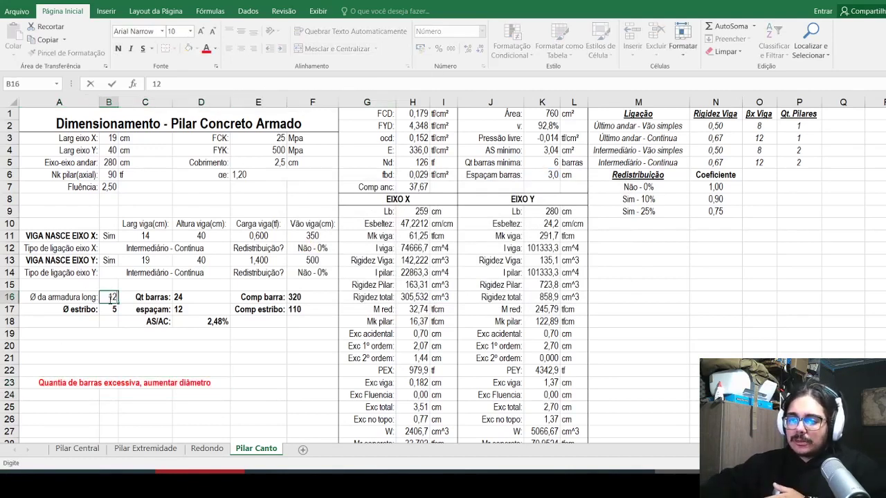
pyautogui.write(',5')
pyautogui.press('Return')
pyautogui.click(108, 298)
pyautogui.hotkey('ctrl', 'z')
pyautogui.hotkey('ctrl', 'y')
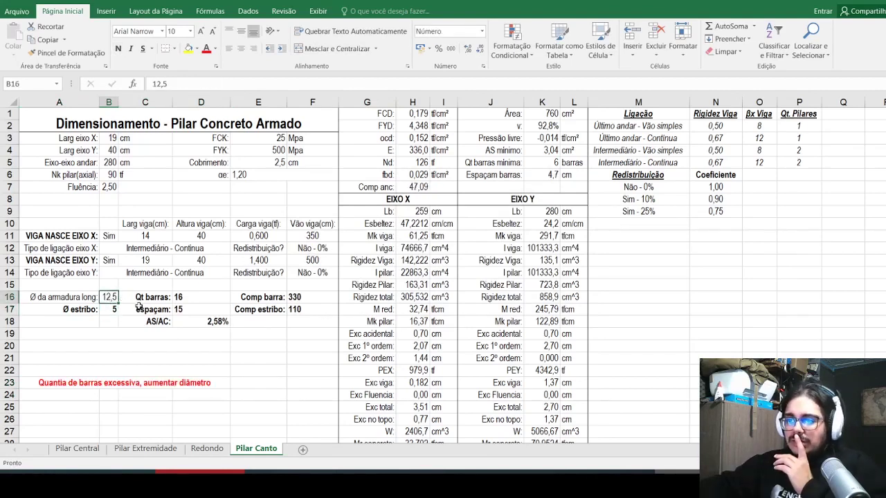
pyautogui.click(541, 175)
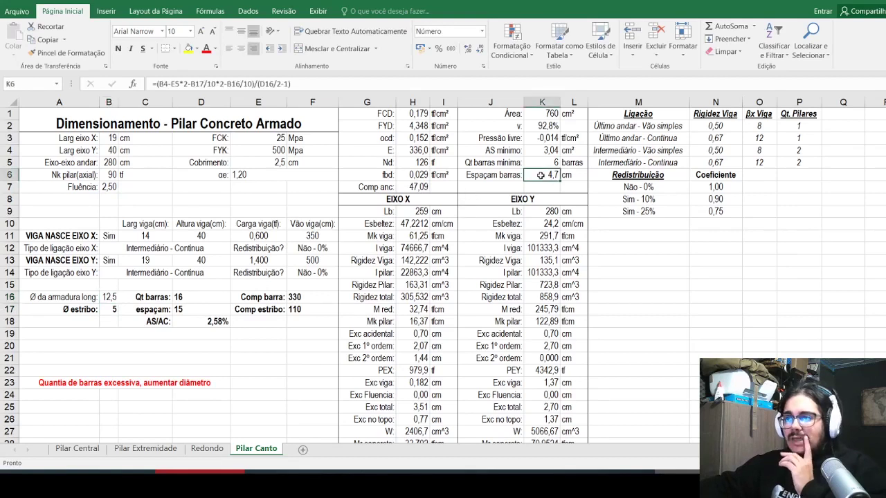
# Step: Set the longitudinal bar diameter in B16 to 16
pyautogui.click(109, 297)
pyautogui.write('10')
pyautogui.press('Return')
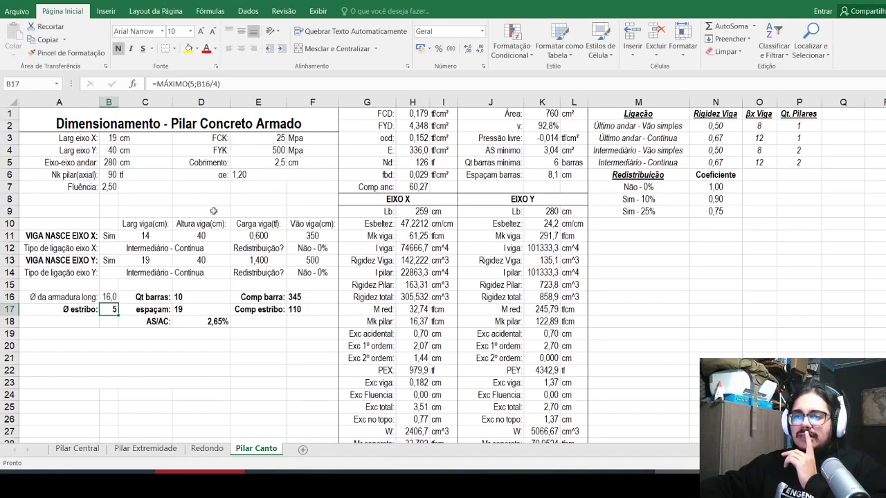
# Step: Set the X-axis beam's span to 500 cm in F11 and its load to 1,500 tf in E11
pyautogui.click(312, 234)
pyautogui.write('500')
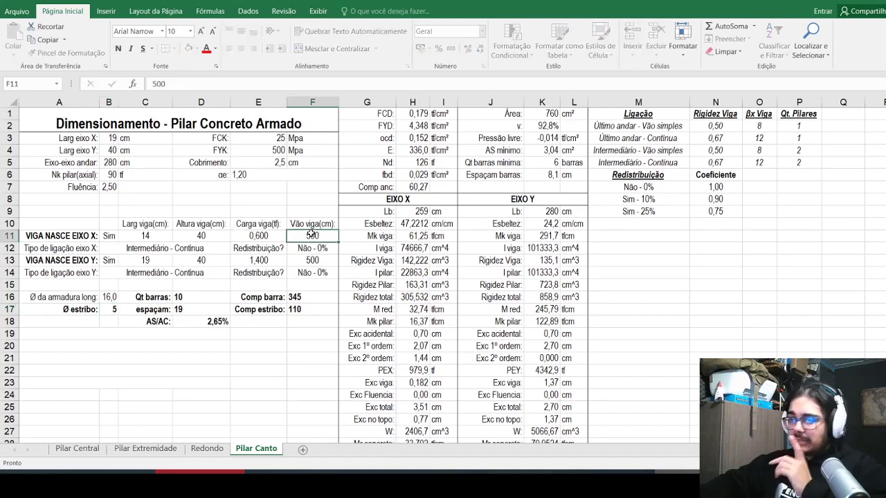
pyautogui.press('Return')
pyautogui.click(311, 234)
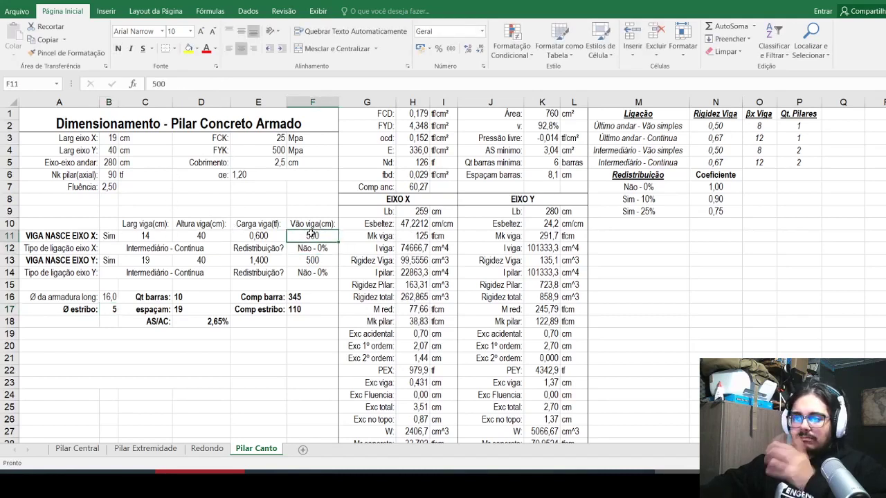
pyautogui.press('Left')
pyautogui.write('1')
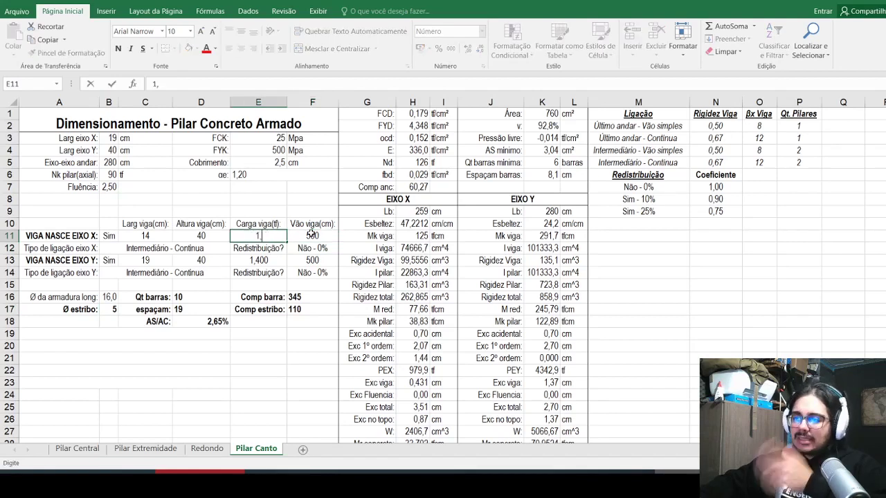
pyautogui.write(',500')
pyautogui.press('Return')
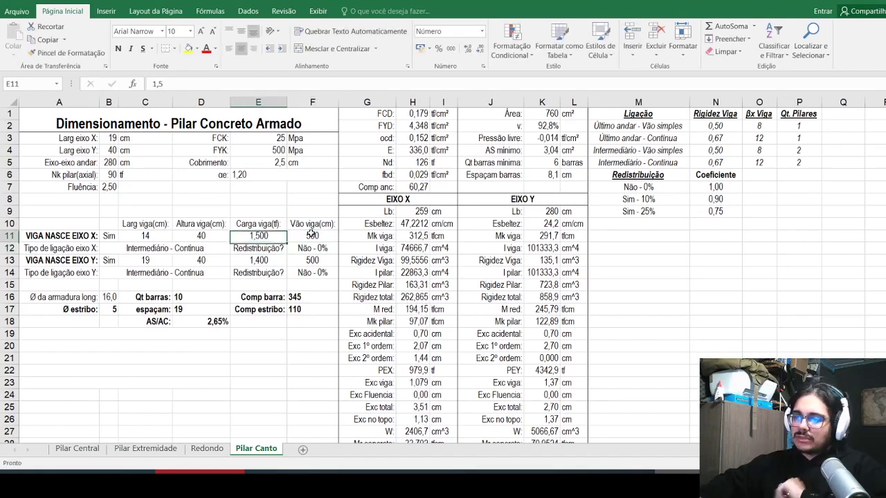
# Step: Set the Y-axis beam's load to 0,600 tf in E13 and the longitudinal bar diameter in B16 to 10
pyautogui.press('Down')
pyautogui.write('0,6')
pyautogui.press('Return')
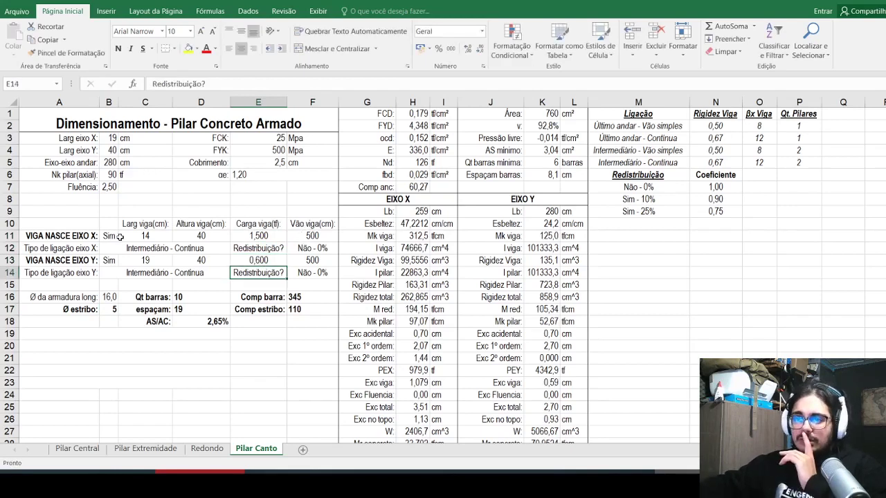
pyautogui.click(114, 296)
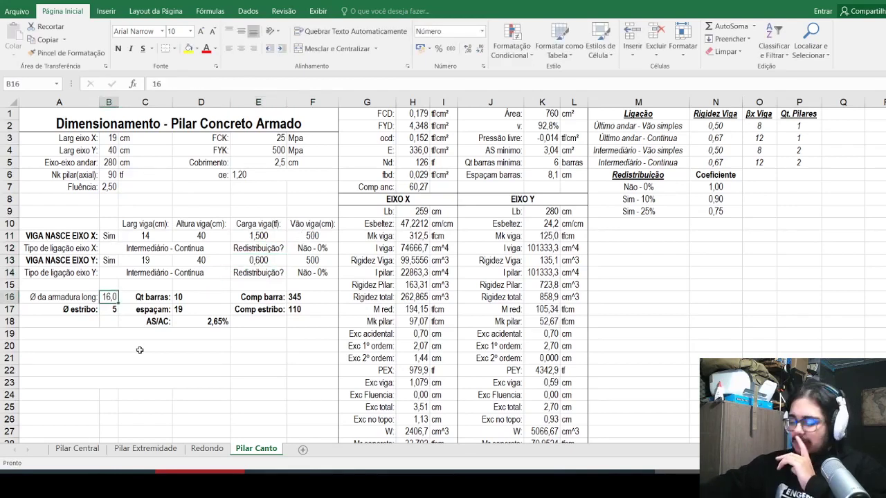
pyautogui.write('10')
pyautogui.press('Return')
# Step: Lower the pillar's axial load in B6 through 60, 50, 40, 30 and 20 down to 10 tf
pyautogui.click(111, 174)
pyautogui.write('60')
pyautogui.press('Return')
pyautogui.press('Up')
pyautogui.write('50')
pyautogui.press('Return')
pyautogui.press('Up')
pyautogui.write('40')
pyautogui.press('Return')
pyautogui.press('Up')
pyautogui.write('30')
pyautogui.press('Return')
pyautogui.press('Up')
pyautogui.write('20')
pyautogui.press('Return')
pyautogui.press('Up')
pyautogui.write('10')
pyautogui.press('Return')
pyautogui.press('Up')
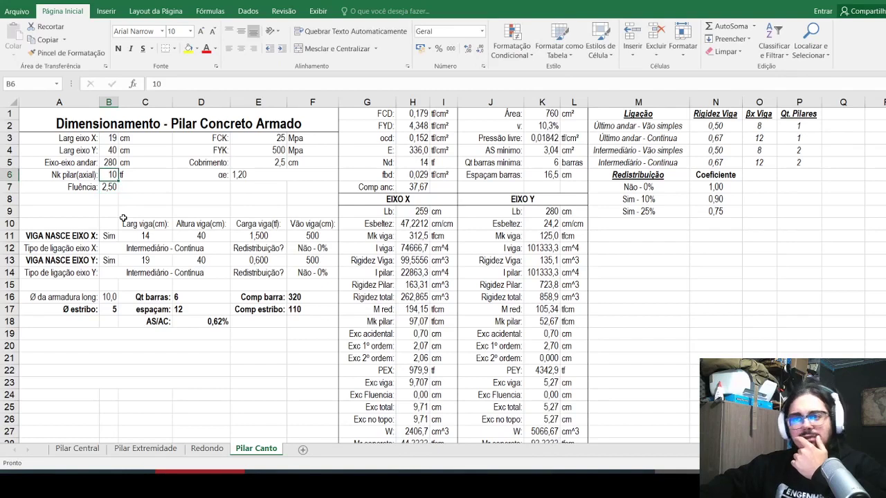
# Step: Examine the bar quantity formula in D16 and the cells it references
pyautogui.scroll(-4, 179, 219)
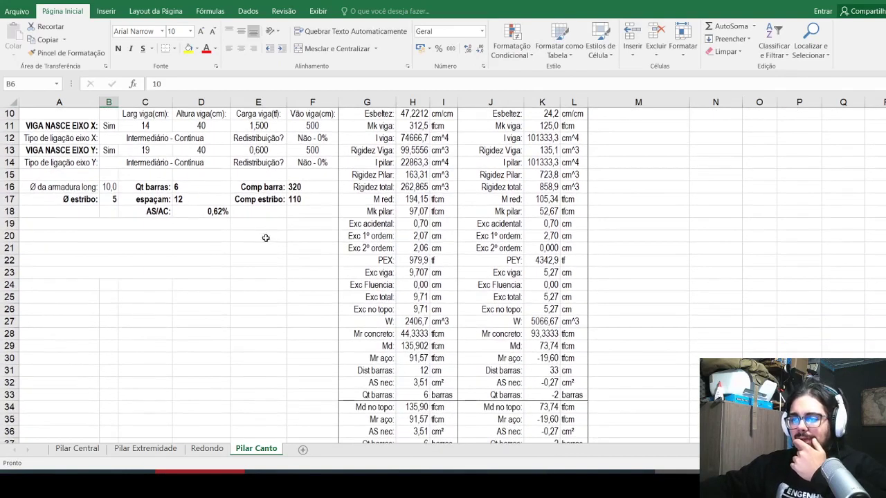
pyautogui.doubleClick(197, 154)
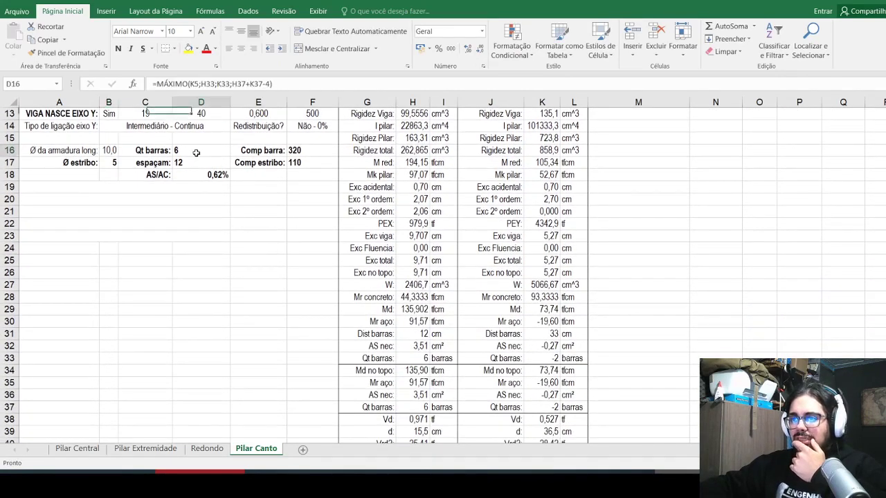
pyautogui.scroll(-1, 281, 173)
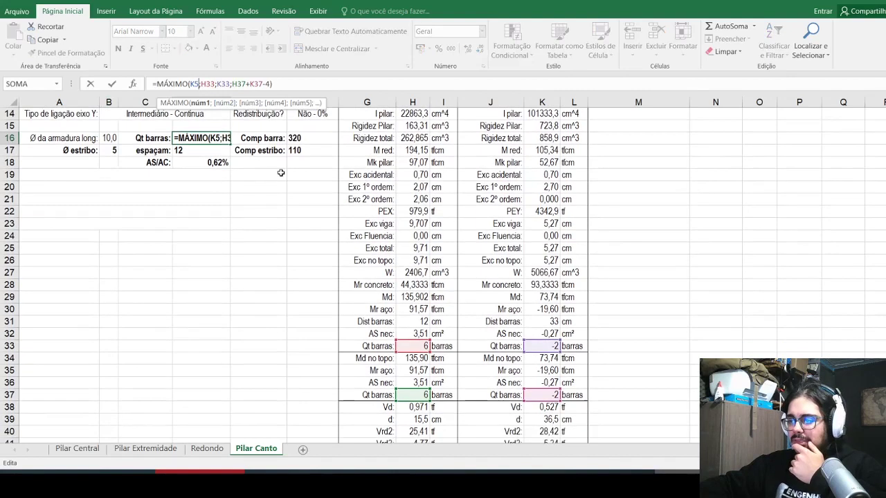
pyautogui.press('Escape')
# Step: Wrap the Y-axis bar quantity formula in K33 in MÁXIMO with a minimum of 4
pyautogui.click(539, 343)
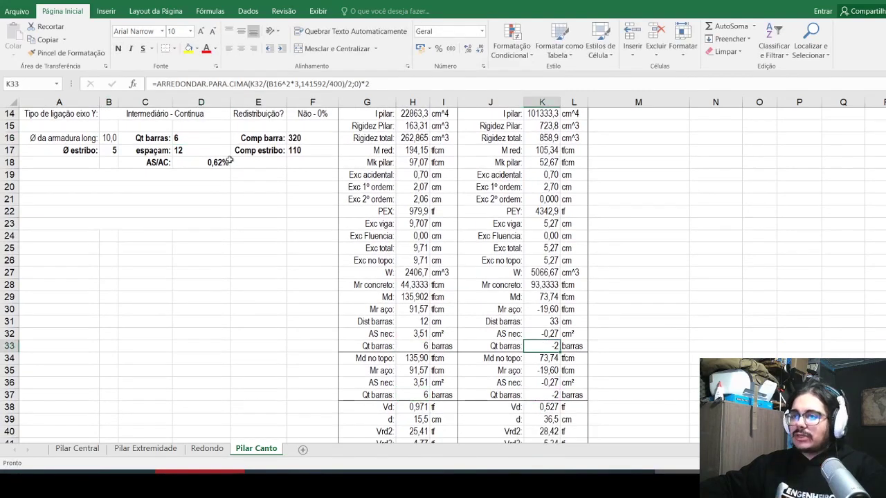
pyautogui.click(155, 84)
pyautogui.write('máximo(')
pyautogui.write(';4)')
pyautogui.press('Return')
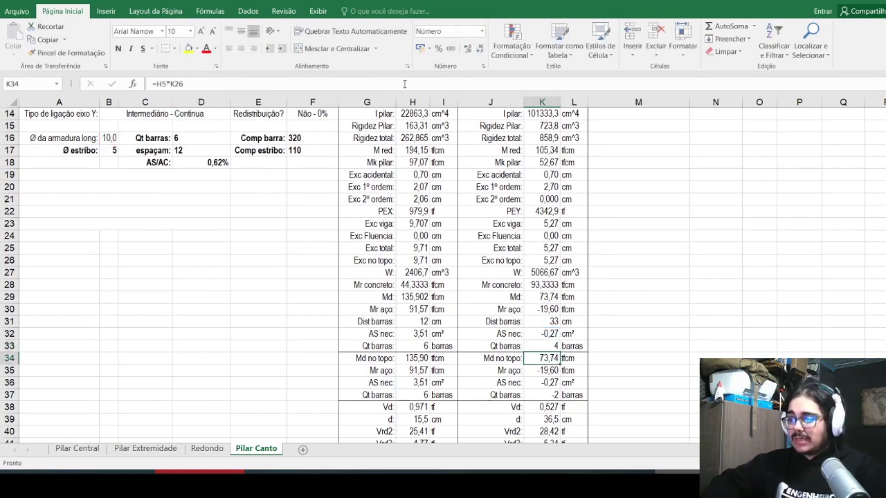
# Step: Wrap the Y-axis bar quantity formula at the pillar top in K37 in MÁXIMO with a minimum of 4
pyautogui.press('Down')
pyautogui.press('Down')
pyautogui.press('Down')
pyautogui.click(157, 84)
pyautogui.write('máximo(ARREDONDAR.PARA.CIMA(K36/(B16^2*3,141592/400)/2;0)*2')
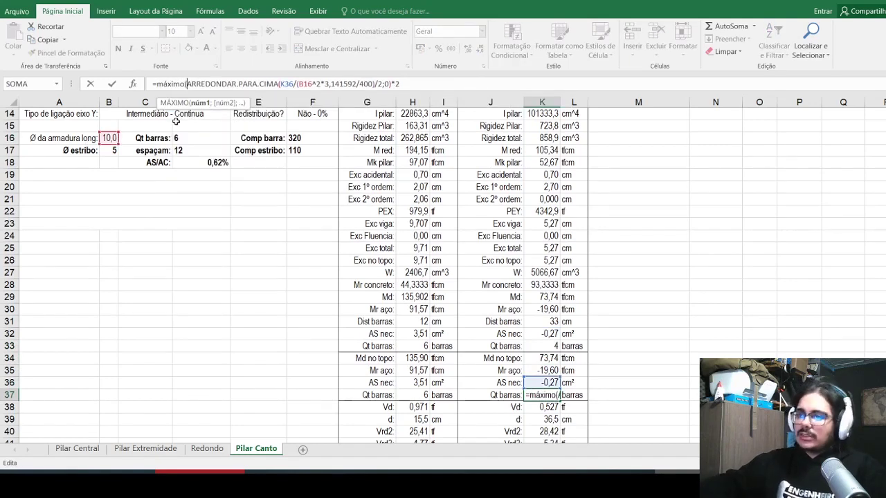
pyautogui.click(411, 83)
pyautogui.write(';4')
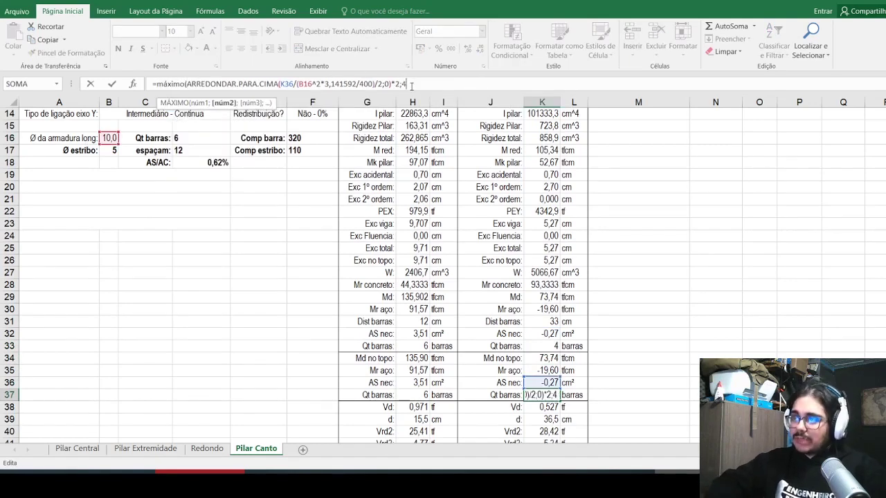
pyautogui.write(')')
pyautogui.press('Return')
# Step: Wrap the X-axis bar quantity formula at the pillar top in H37 in MÁXIMO with a minimum of 4
pyautogui.press('Left')
pyautogui.press('Left')
pyautogui.press('Left')
pyautogui.press('Up')
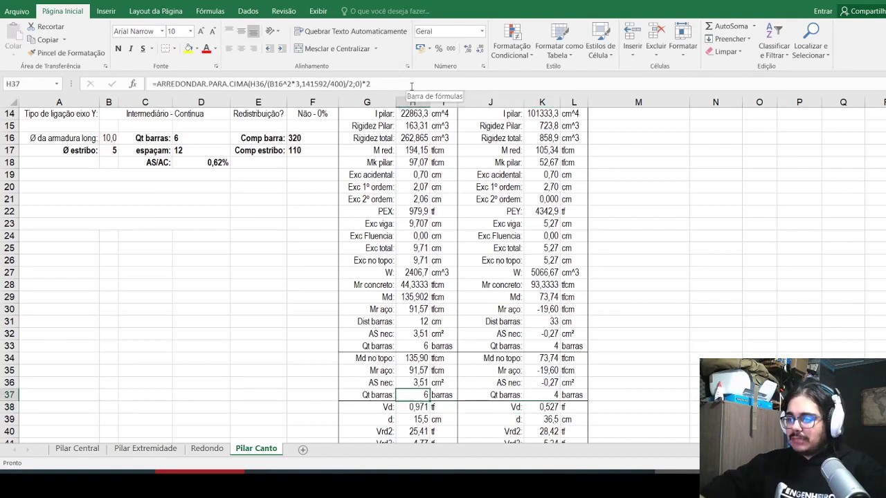
pyautogui.click(155, 83)
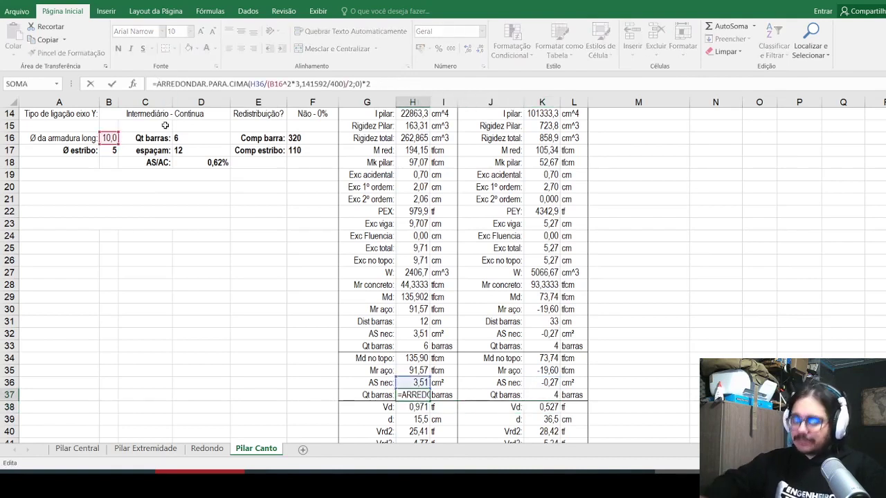
pyautogui.write('máximo(')
pyautogui.click(402, 84)
pyautogui.write(';4)')
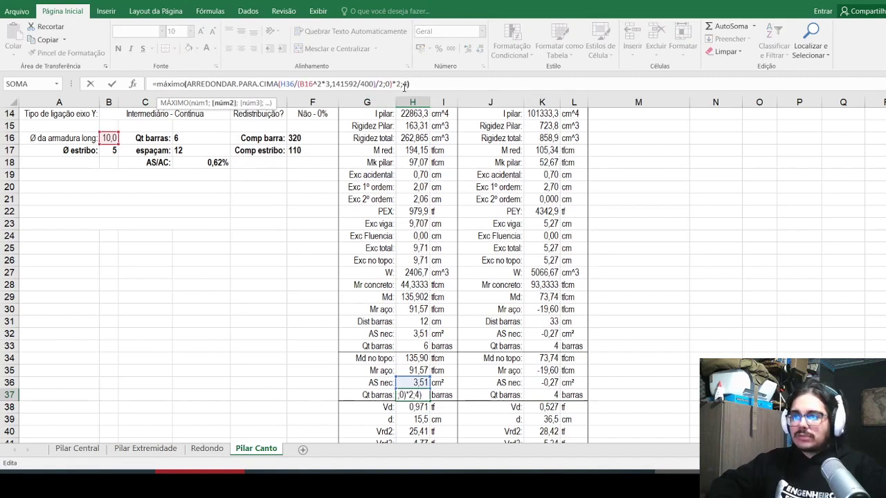
pyautogui.hotkey('ctrl', 'Return')
# Step: Set the pillar's X-axis width in B3 to 14 cm
pyautogui.scroll(5, 170, 188)
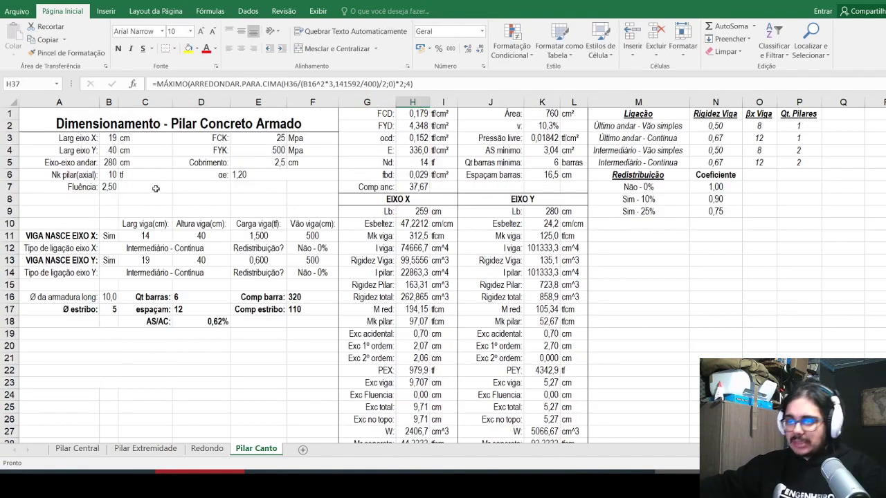
pyautogui.scroll(-2, 198, 246)
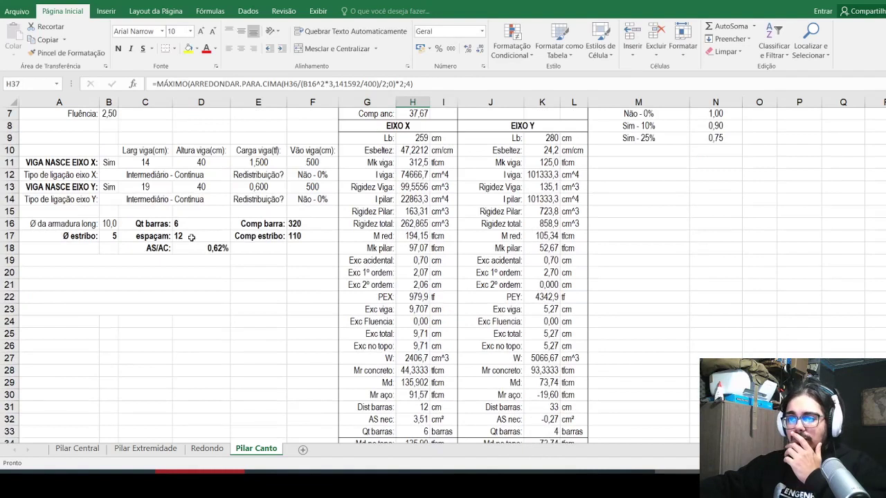
pyautogui.click(190, 226)
pyautogui.scroll(2, 181, 221)
pyautogui.click(113, 139)
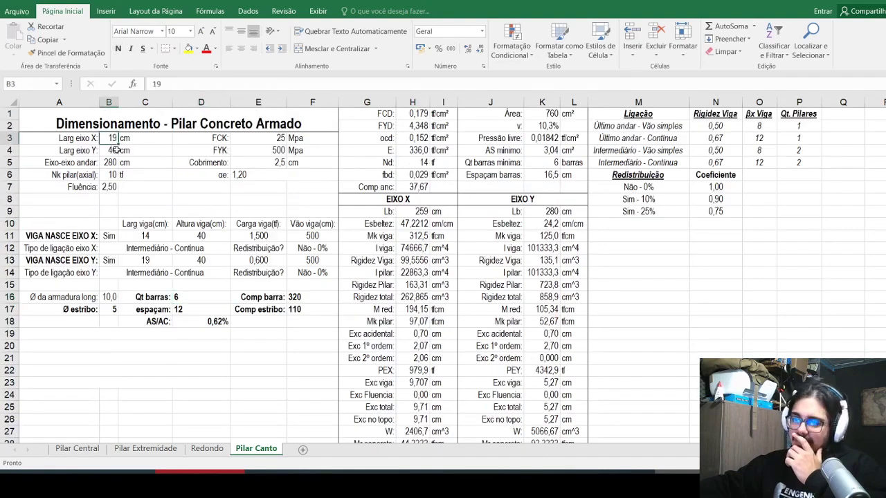
pyautogui.write('14')
pyautogui.press('Return')
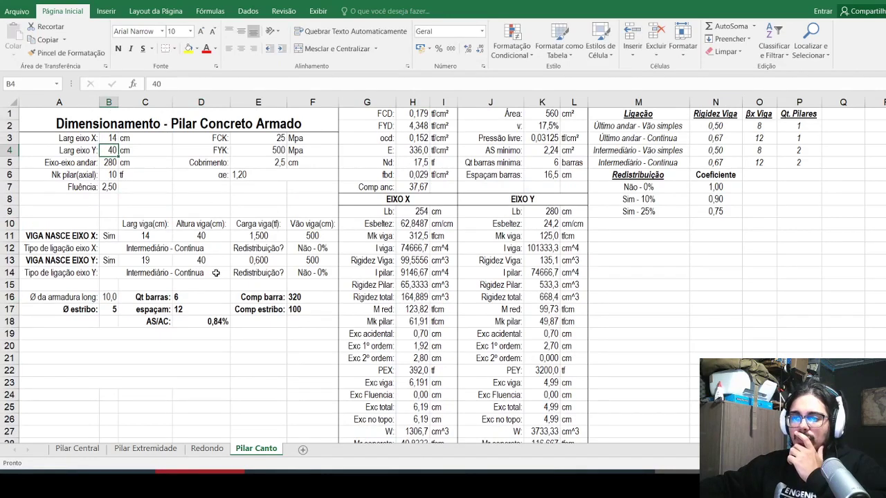
# Step: Check the D16 bar quantity formula against the X and Y bar quantities in rows 33 and 37
pyautogui.scroll(-1, 205, 230)
pyautogui.click(201, 260)
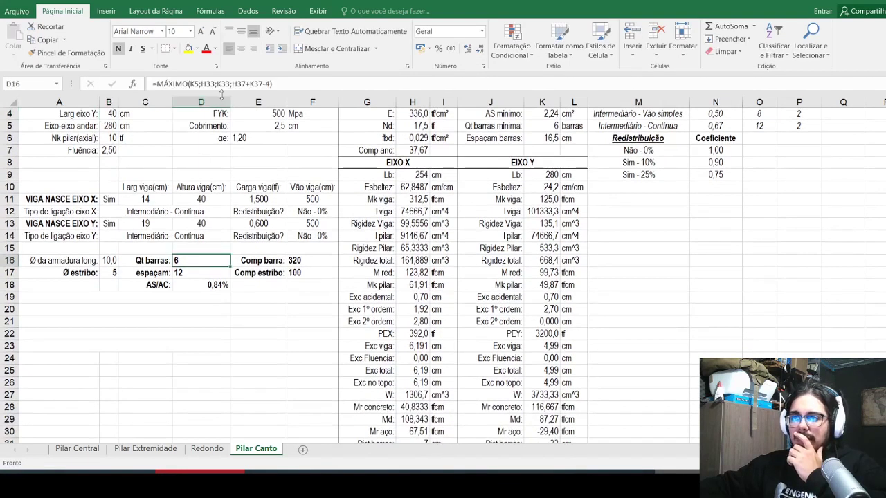
pyautogui.click(276, 84)
pyautogui.scroll(-2, 269, 229)
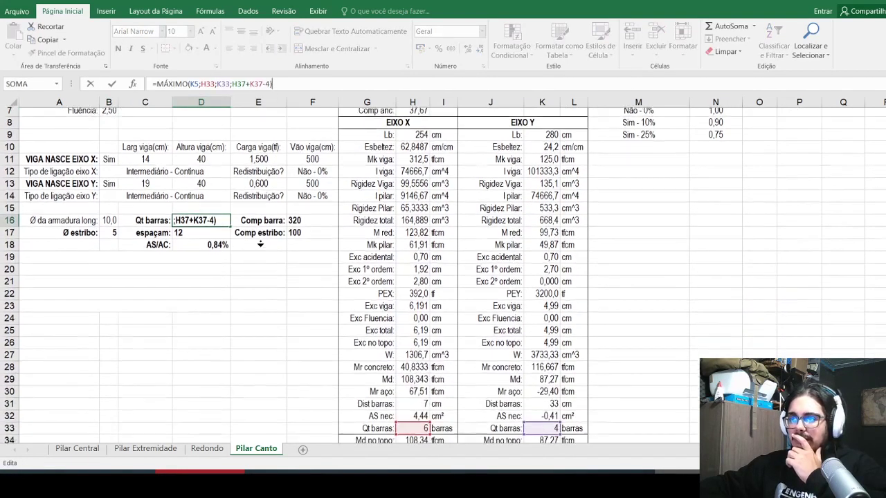
pyautogui.scroll(-1, 269, 229)
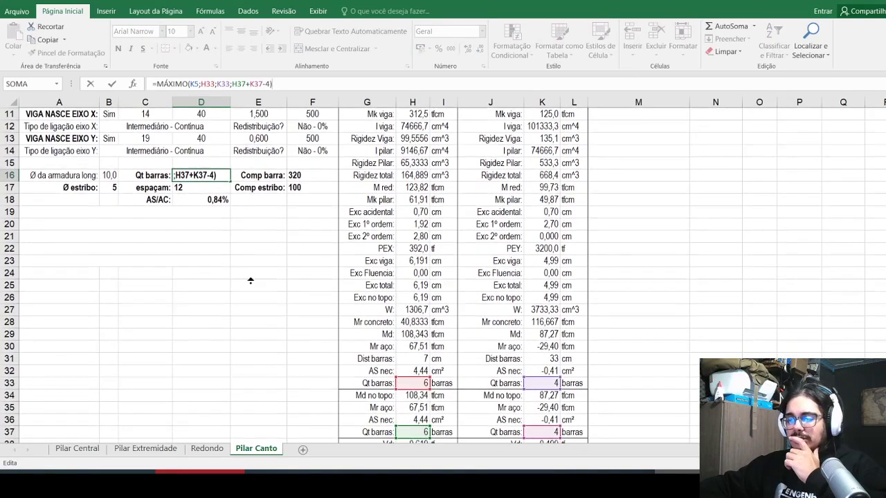
pyautogui.scroll(2, 251, 281)
pyautogui.press('Escape')
pyautogui.keyDown('ctrl'); pyautogui.scroll(-2, 268, 242); pyautogui.keyUp('ctrl')
pyautogui.scroll(2, 267, 243)
pyautogui.keyDown('ctrl'); pyautogui.scroll(-1, 268, 243); pyautogui.keyUp('ctrl')
pyautogui.scroll(-1, 267, 243)
pyautogui.scroll(1, 207, 249)
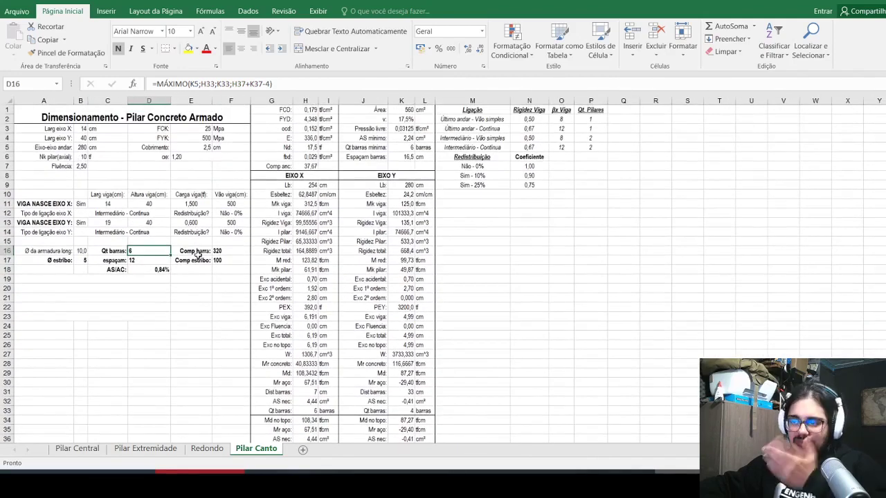
# Step: Set the pillar's Y-axis width in B4 to 30 cm
pyautogui.click(87, 138)
pyautogui.write('3')
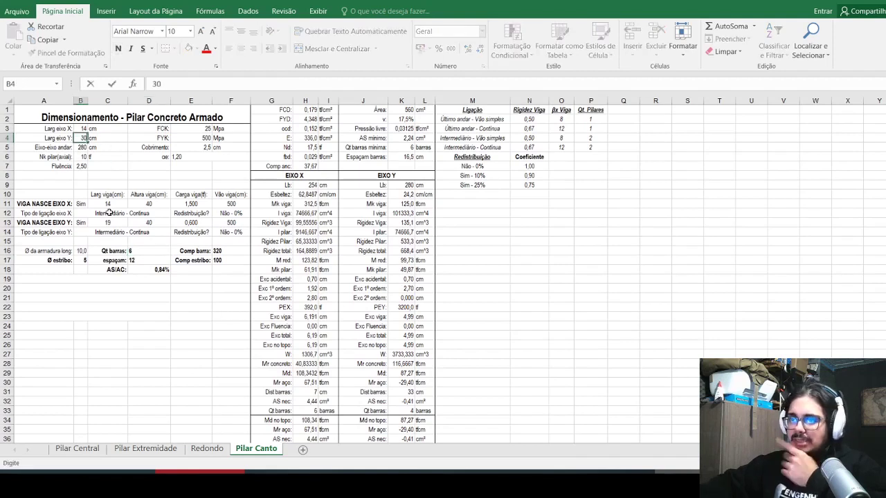
pyautogui.write('0')
pyautogui.press('Return')
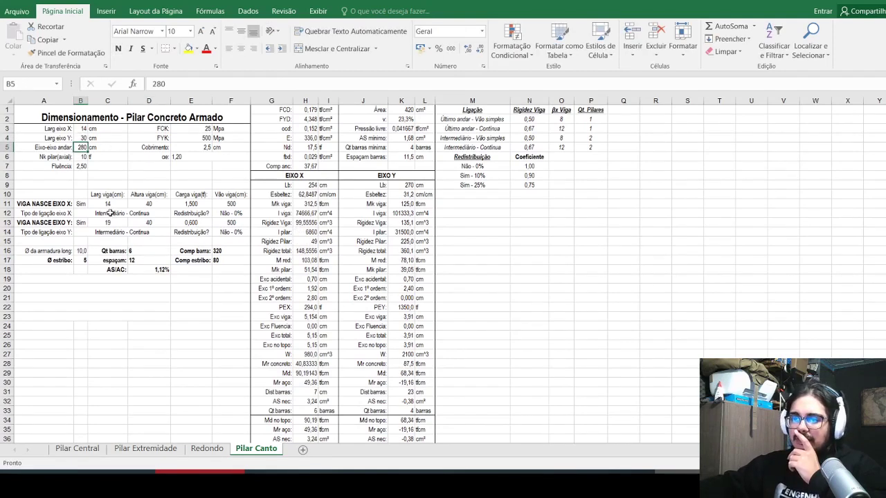
# Step: Try an axial load of 20 tf in B6 and undo the change
pyautogui.press('Return')
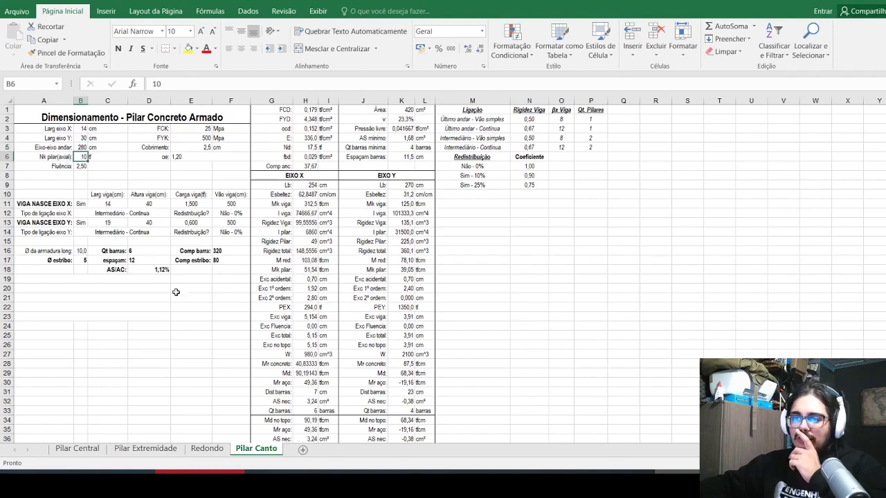
pyautogui.write('20')
pyautogui.press('Return')
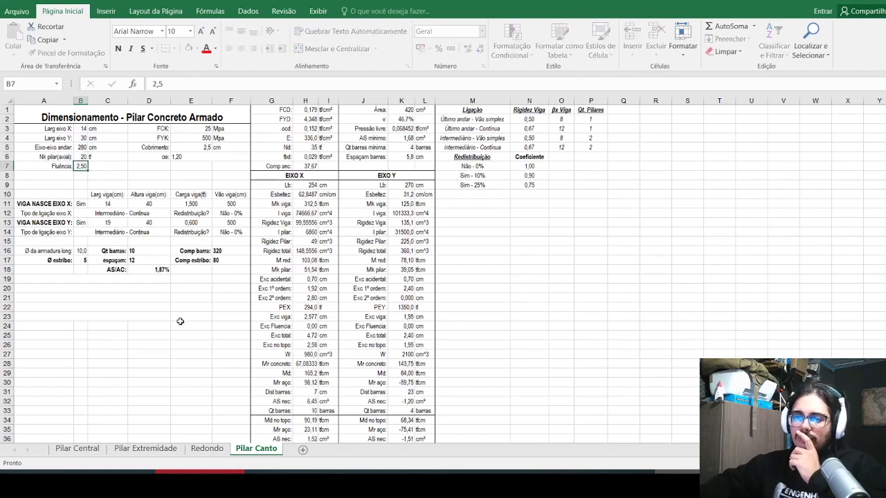
pyautogui.hotkey('ctrl', 'z')
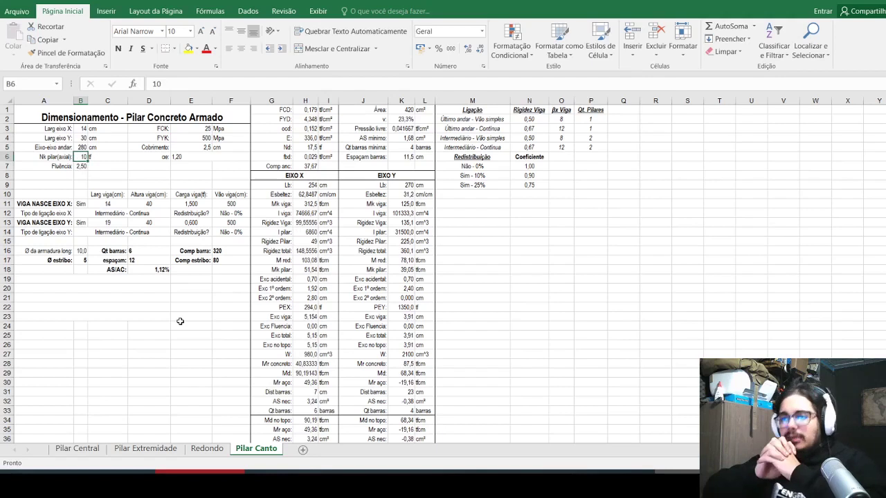
# Step: Set the X-axis beam's load in E11 to 2,000 tf
pyautogui.scroll(1, 181, 321)
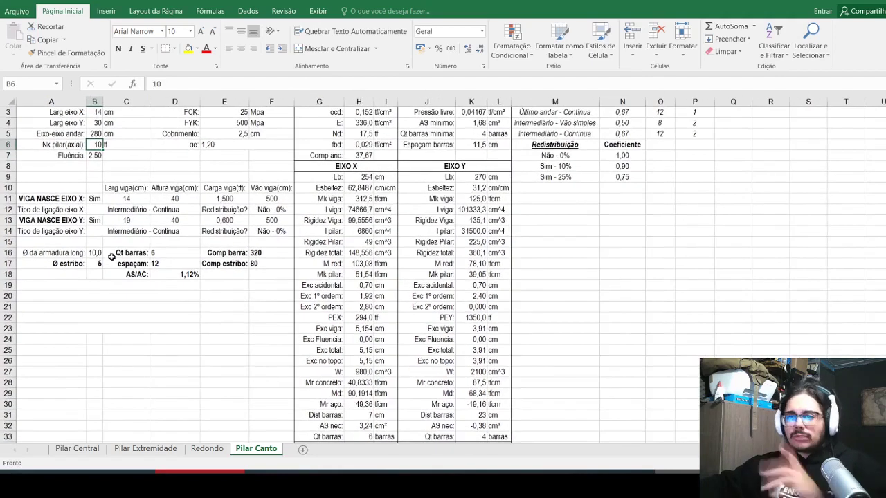
pyautogui.scroll(-1, 316, 228)
pyautogui.scroll(1, 369, 353)
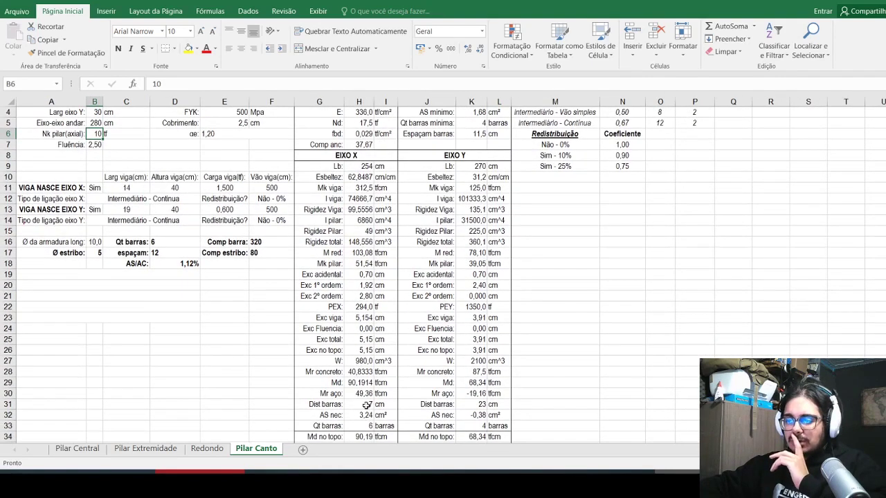
pyautogui.scroll(1, 276, 232)
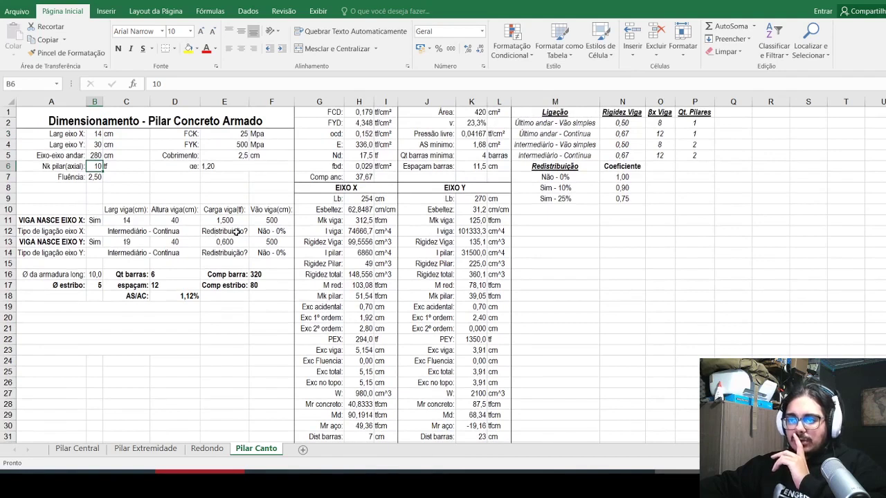
pyautogui.click(229, 218)
pyautogui.write('2')
pyautogui.press('Return')
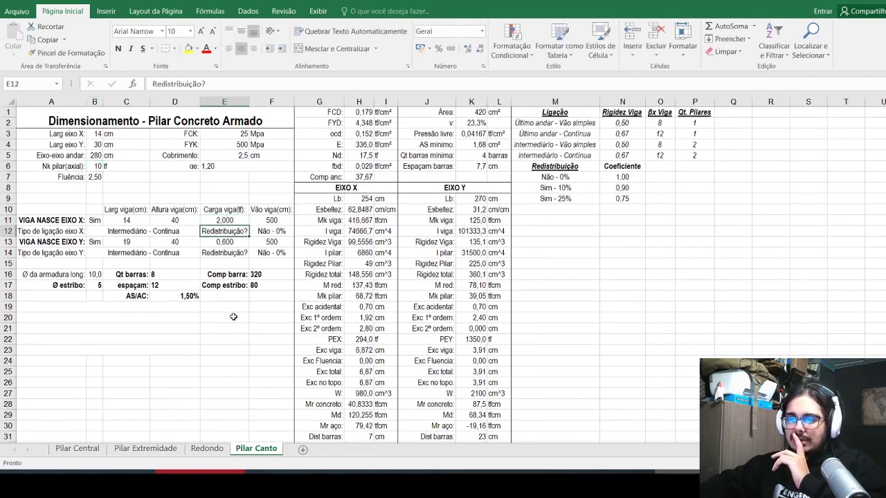
# Step: Try an axial load of 15 tf in B6, and return it to 10 tf
pyautogui.click(95, 166)
pyautogui.write('15')
pyautogui.press('Return')
pyautogui.press('Up')
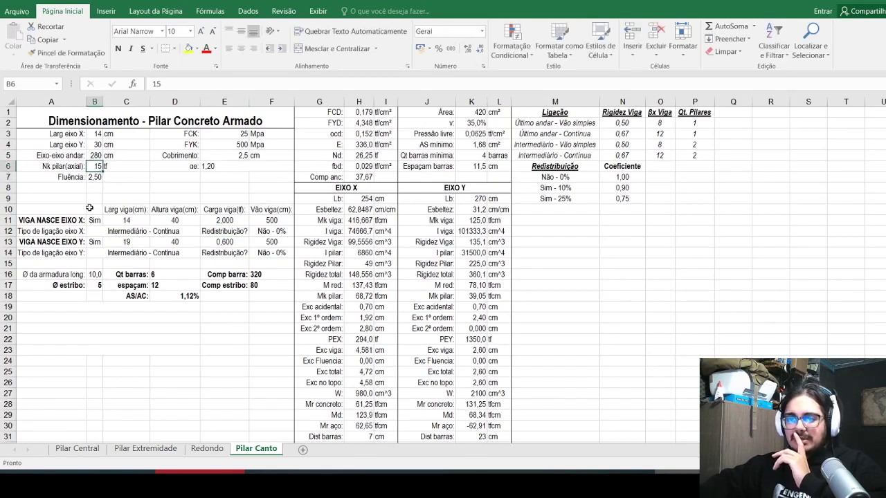
pyautogui.write('10')
pyautogui.press('Return')
# Step: Try a Y-axis width of 35 cm in B4 and undo the change
pyautogui.scroll(1, 110, 198)
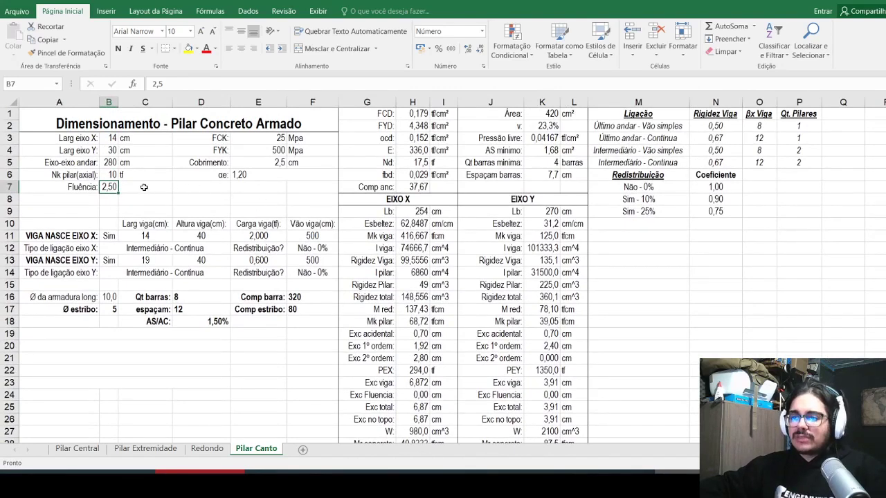
pyautogui.click(116, 152)
pyautogui.press('BackSpace')
pyautogui.write('5')
pyautogui.press('Return')
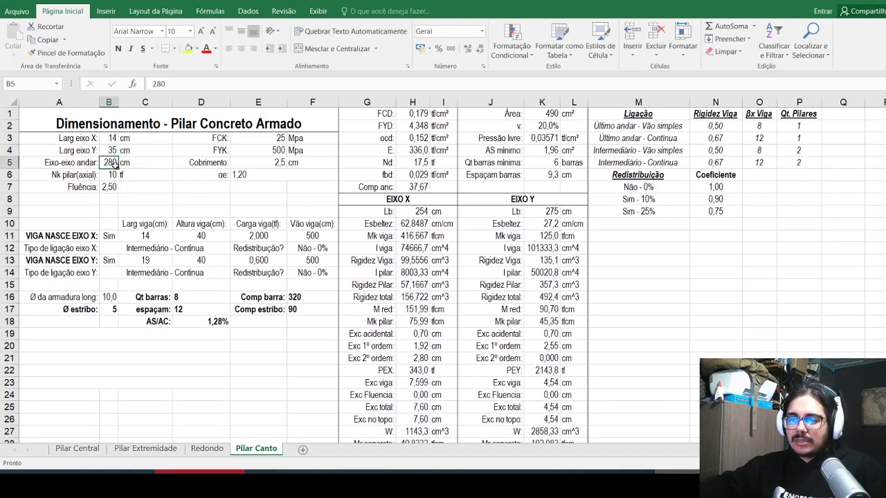
pyautogui.hotkey('ctrl', 'z')
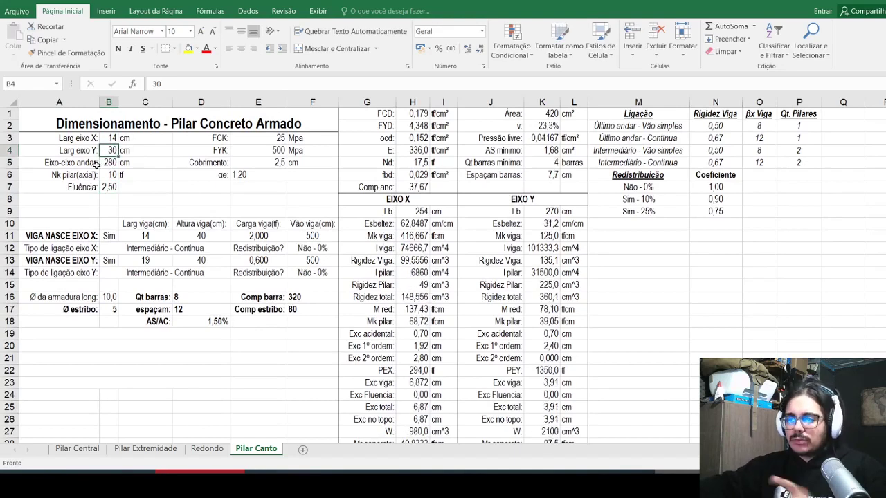
pyautogui.click(187, 250)
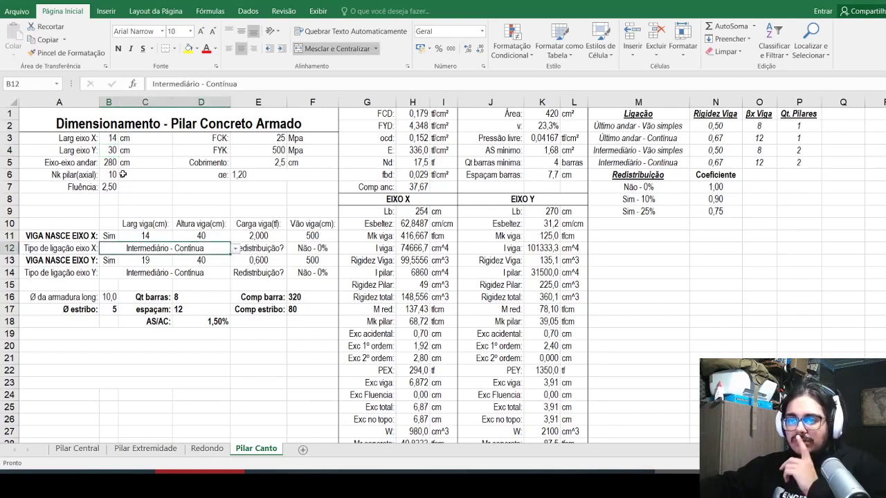
# Step: Try the connection type Último andar - Vão simples for the X-axis beam in B12 and check the bar quantity in D16
pyautogui.click(235, 249)
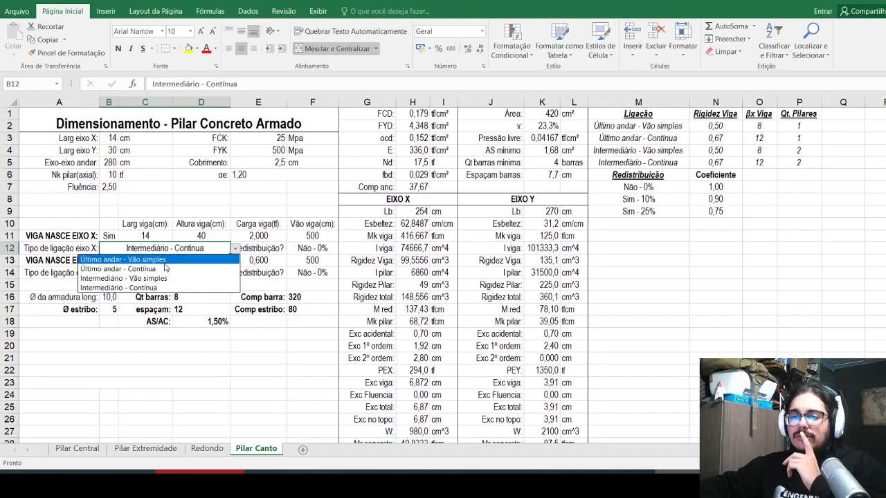
pyautogui.click(165, 261)
pyautogui.click(201, 297)
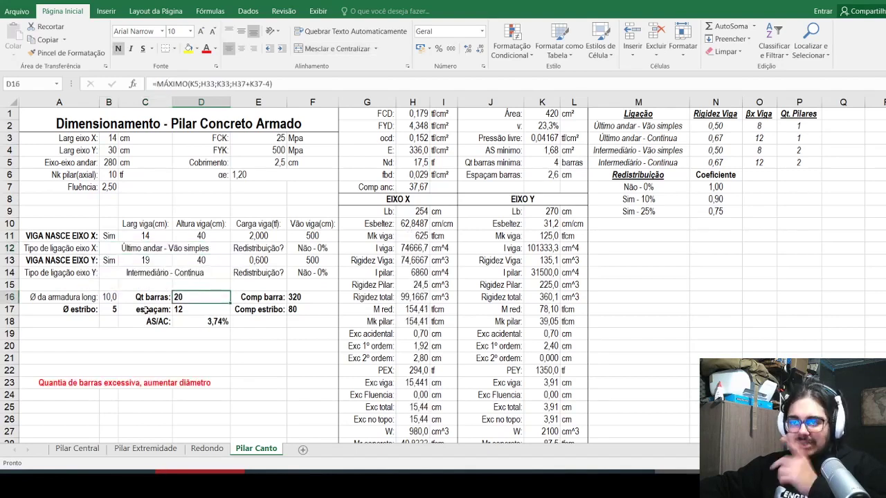
# Step: Set the X-axis beam's load in E11 to 1,5 tf
pyautogui.scroll(-1, 173, 277)
pyautogui.click(256, 191)
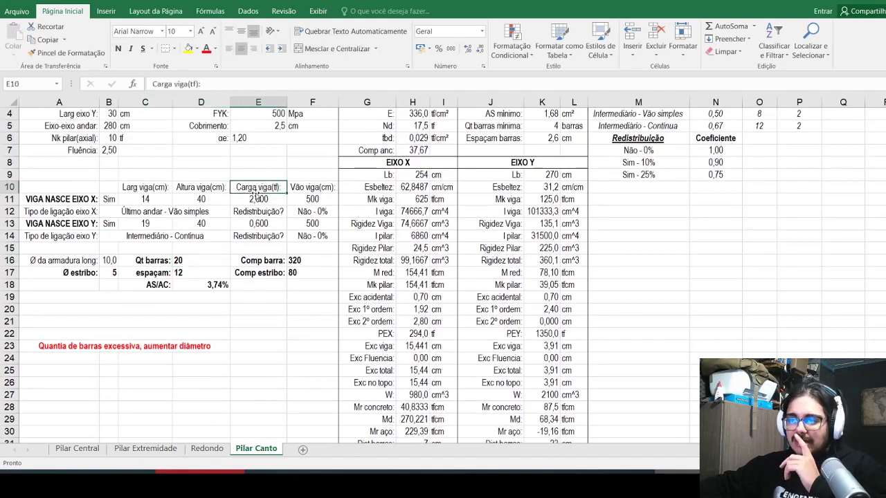
pyautogui.click(257, 198)
pyautogui.write('1,5')
pyautogui.press('Return')
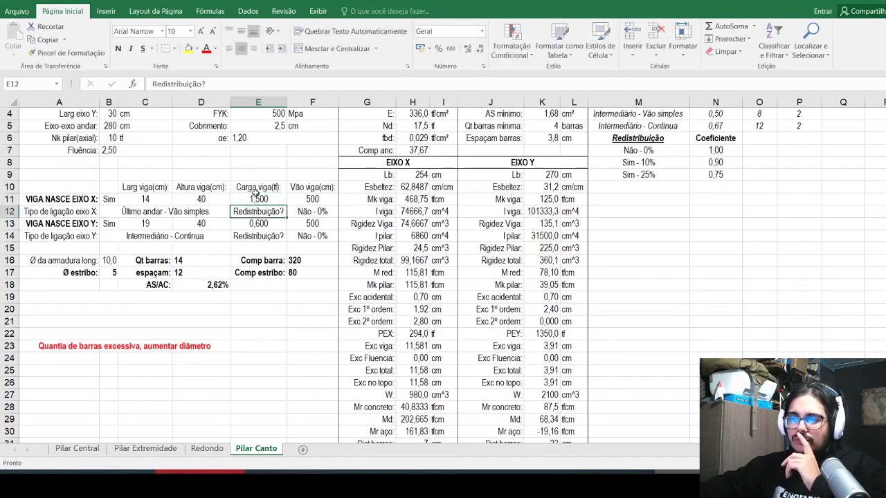
pyautogui.scroll(1, 219, 191)
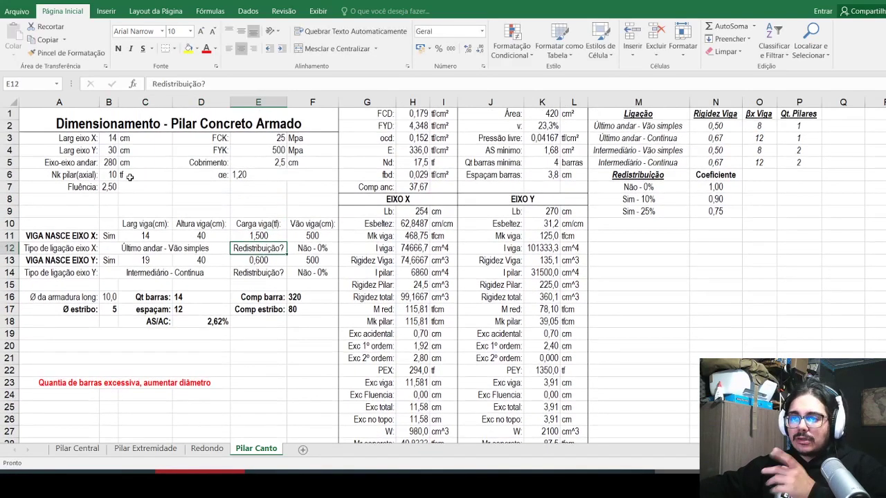
# Step: Change the X-axis beam's connection type in B12 to Intermediário - Vão simples
pyautogui.click(157, 238)
pyautogui.click(159, 248)
pyautogui.click(236, 249)
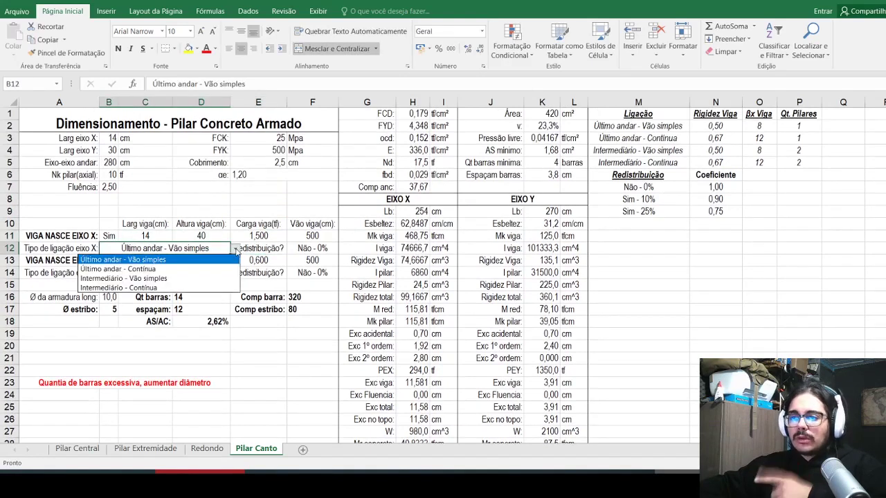
pyautogui.click(173, 279)
# Step: Undo and restore the X-axis connection change, and set the pillar's axial load in B6 to 20 tf
pyautogui.click(113, 177)
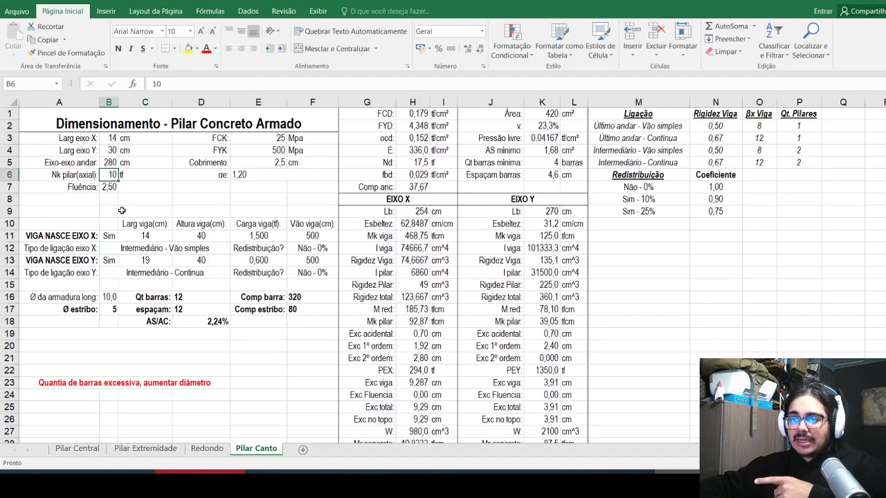
pyautogui.press('Escape')
pyautogui.hotkey('ctrl', 'z')
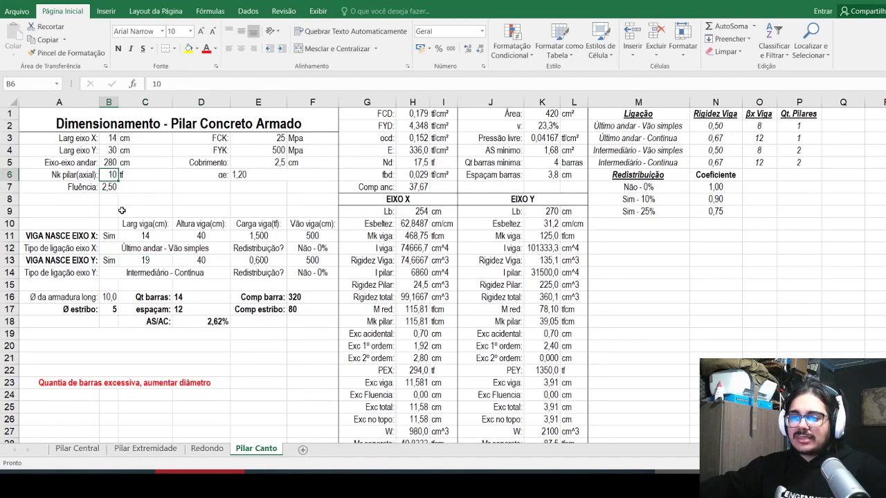
pyautogui.hotkey('ctrl', 'y')
pyautogui.hotkey('ctrl', 'y')
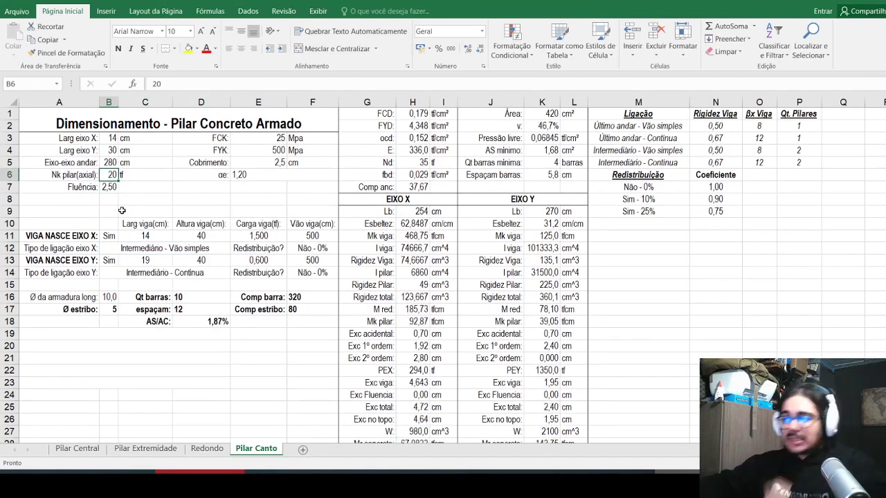
pyautogui.scroll(-1, 267, 251)
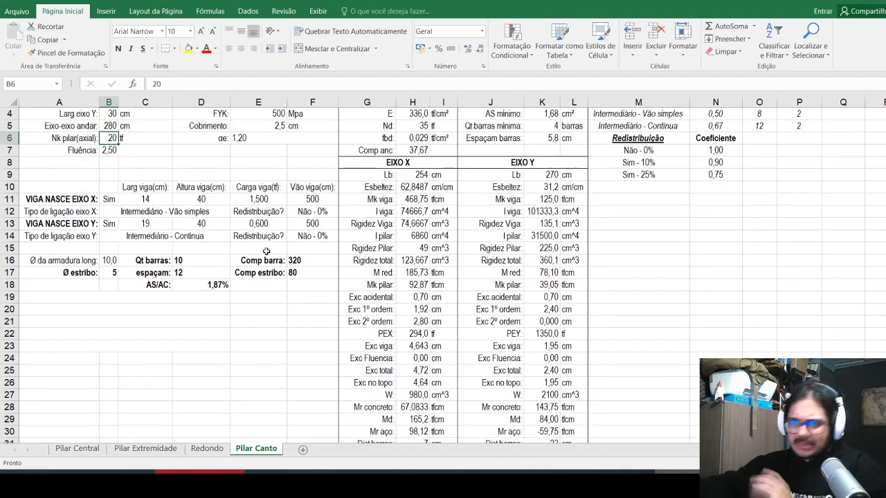
pyautogui.scroll(1, 306, 225)
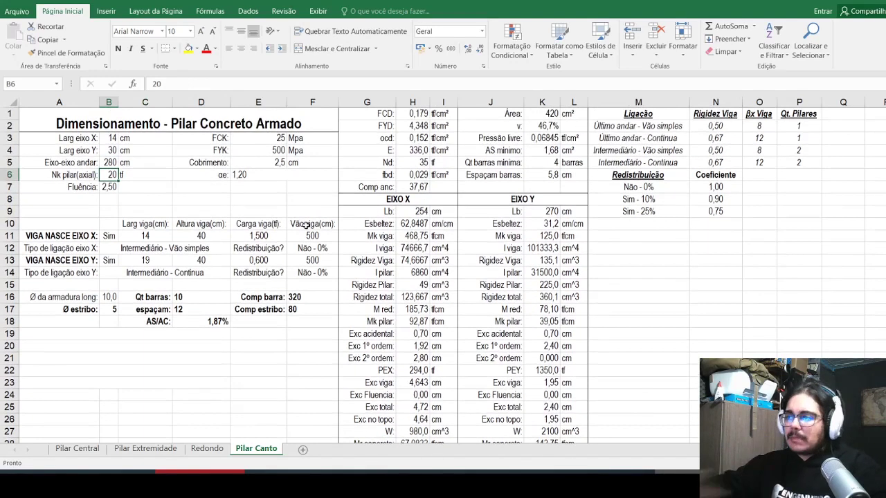